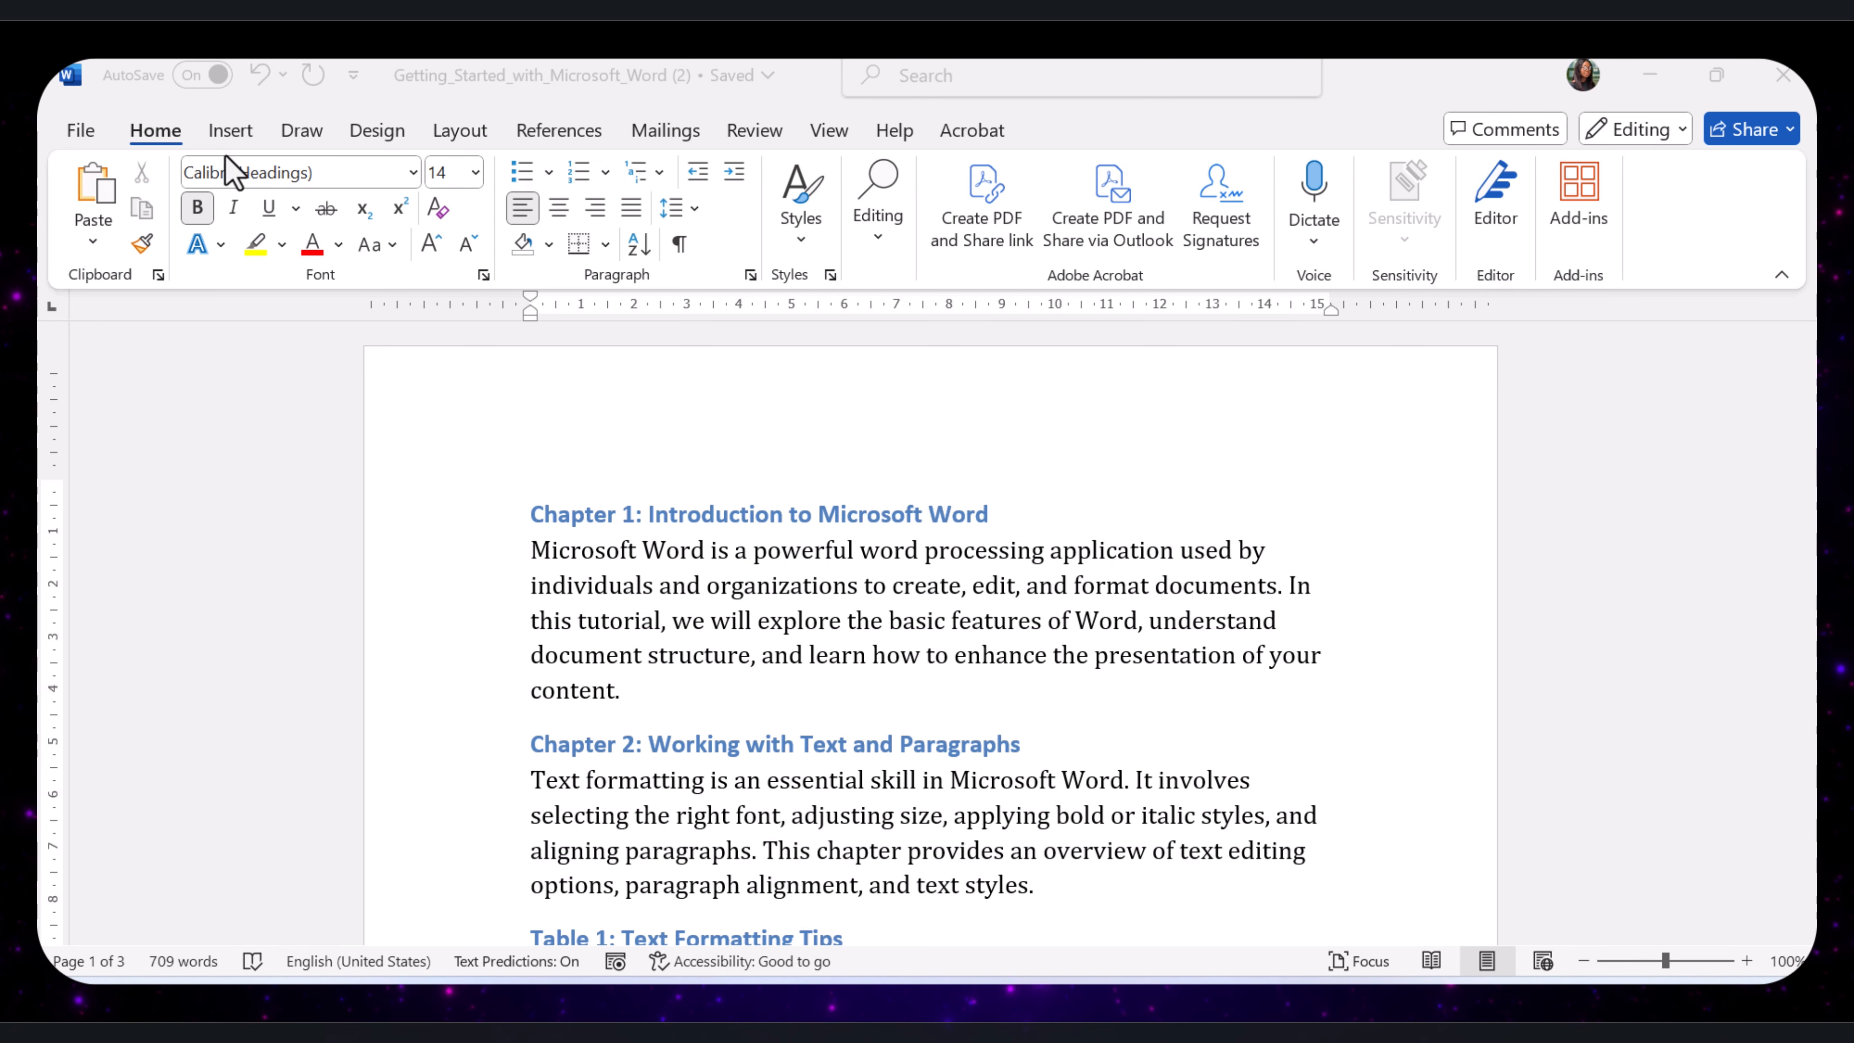
# Look through the command sets for design, page layout, drawing and inserting, ending back at the basic text formatting commands.
pyautogui.click(258, 130)
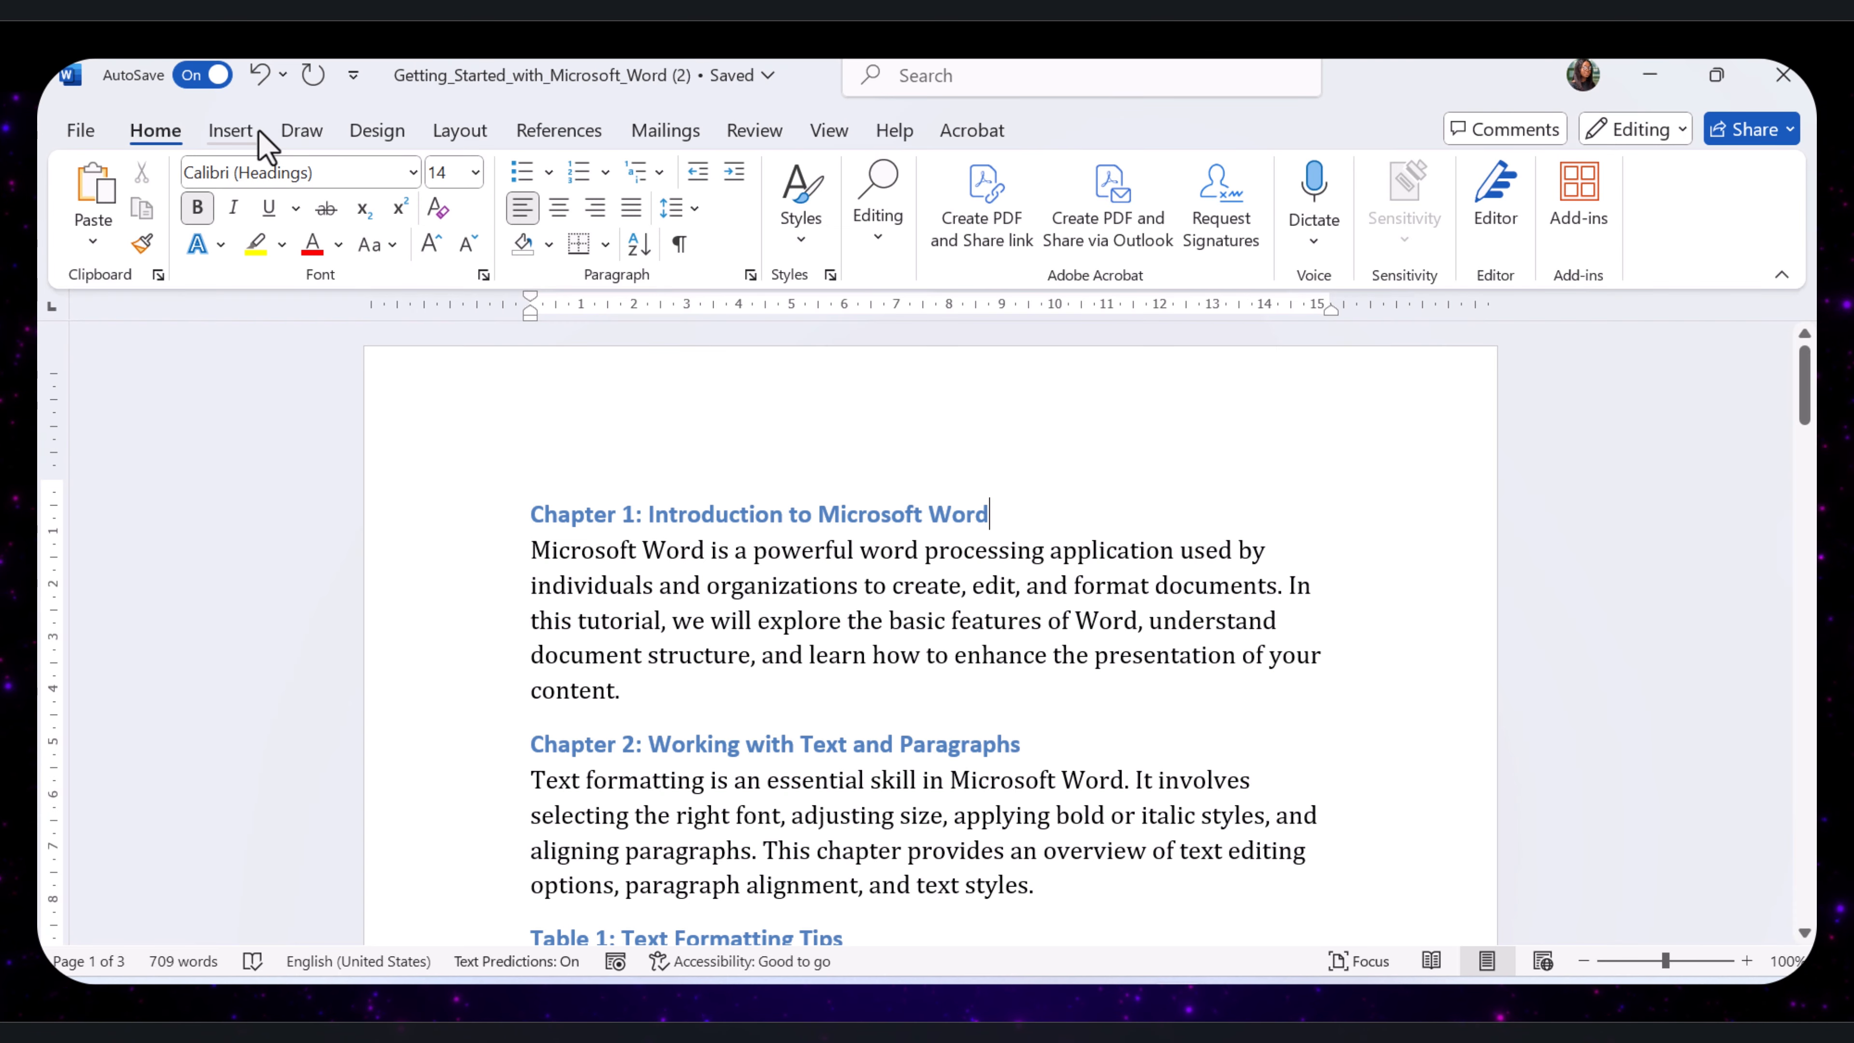
pyautogui.click(373, 130)
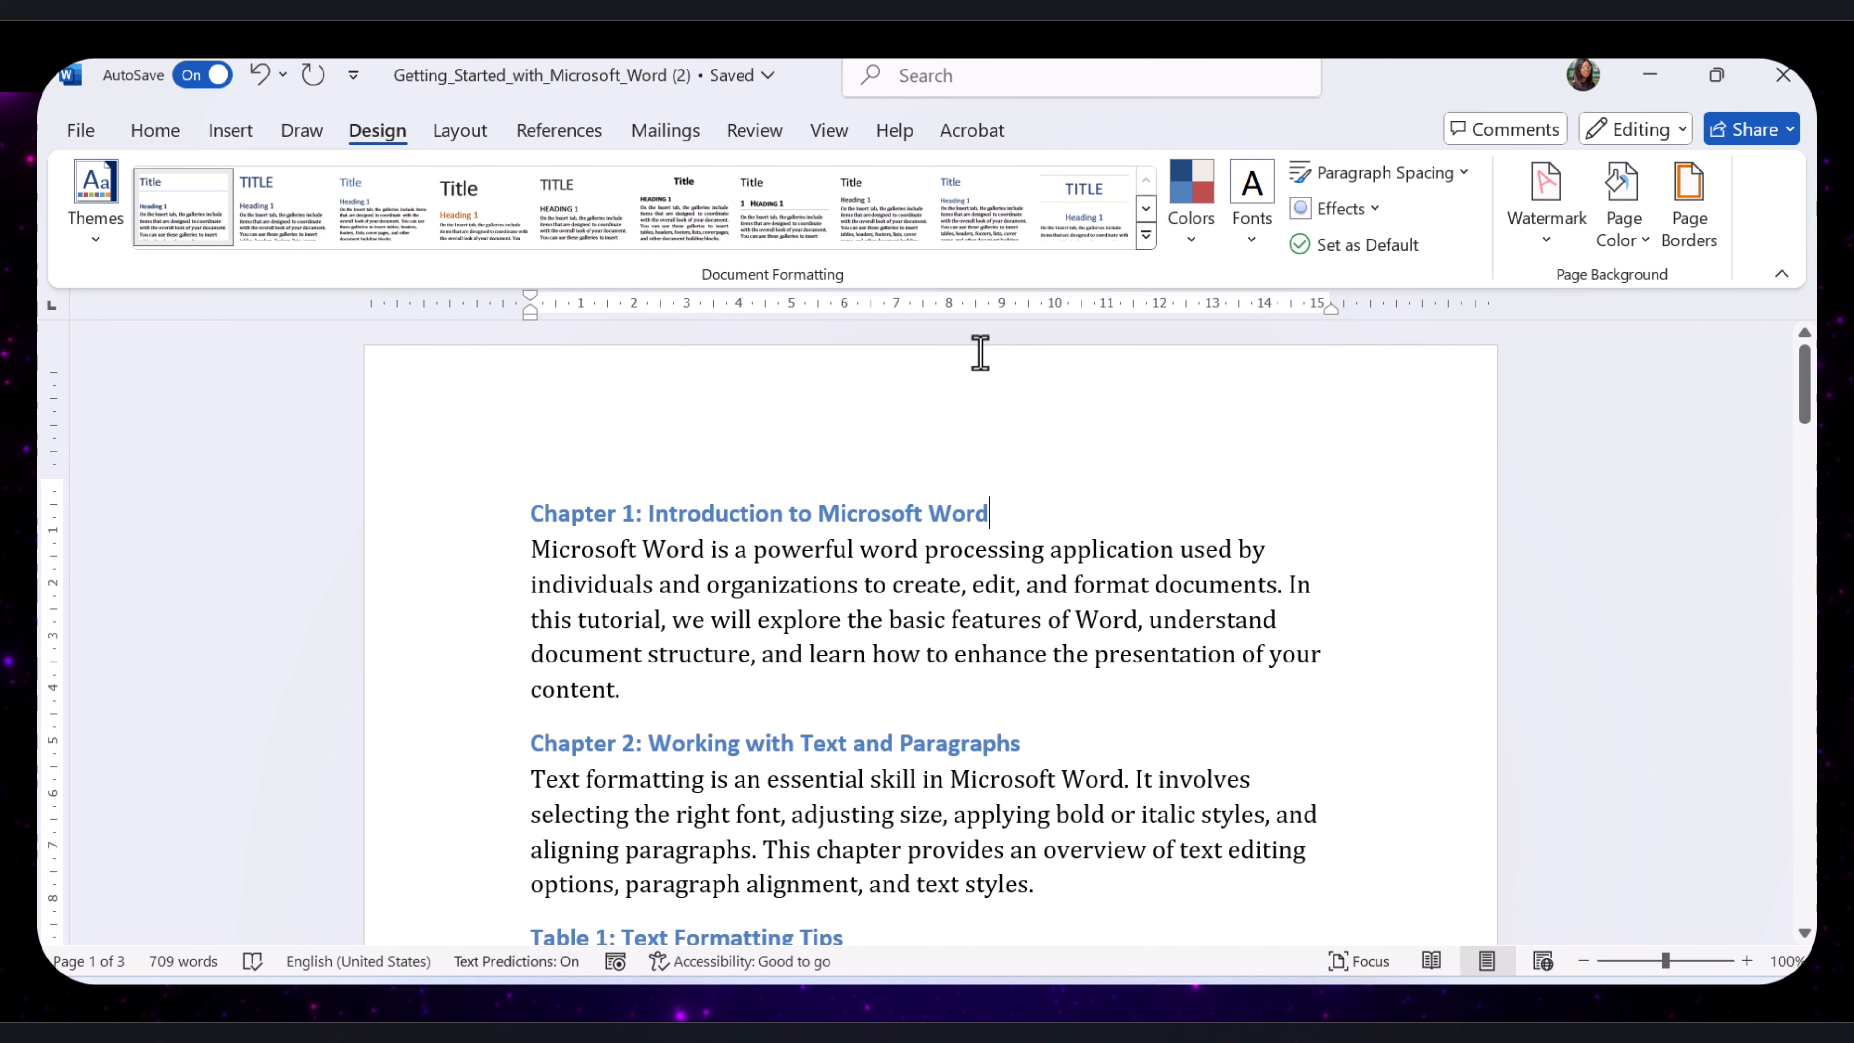
pyautogui.click(167, 138)
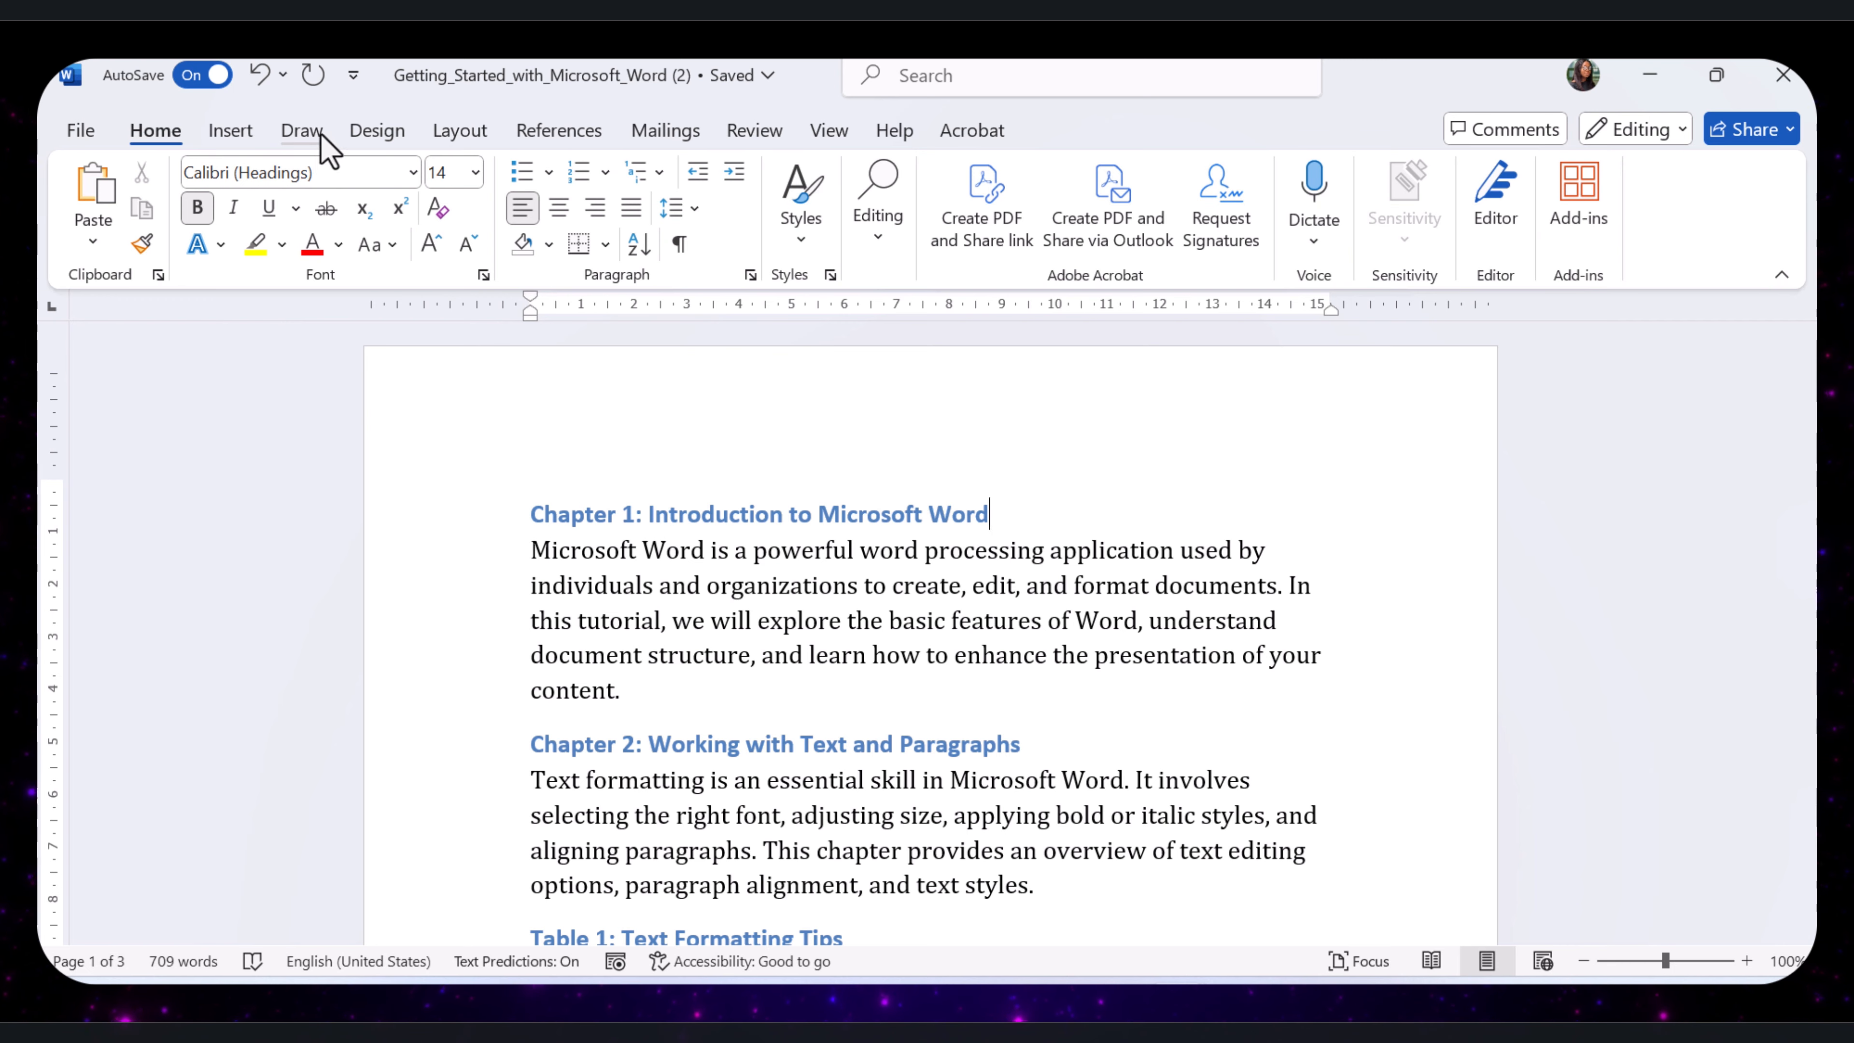
pyautogui.click(383, 137)
pyautogui.click(459, 137)
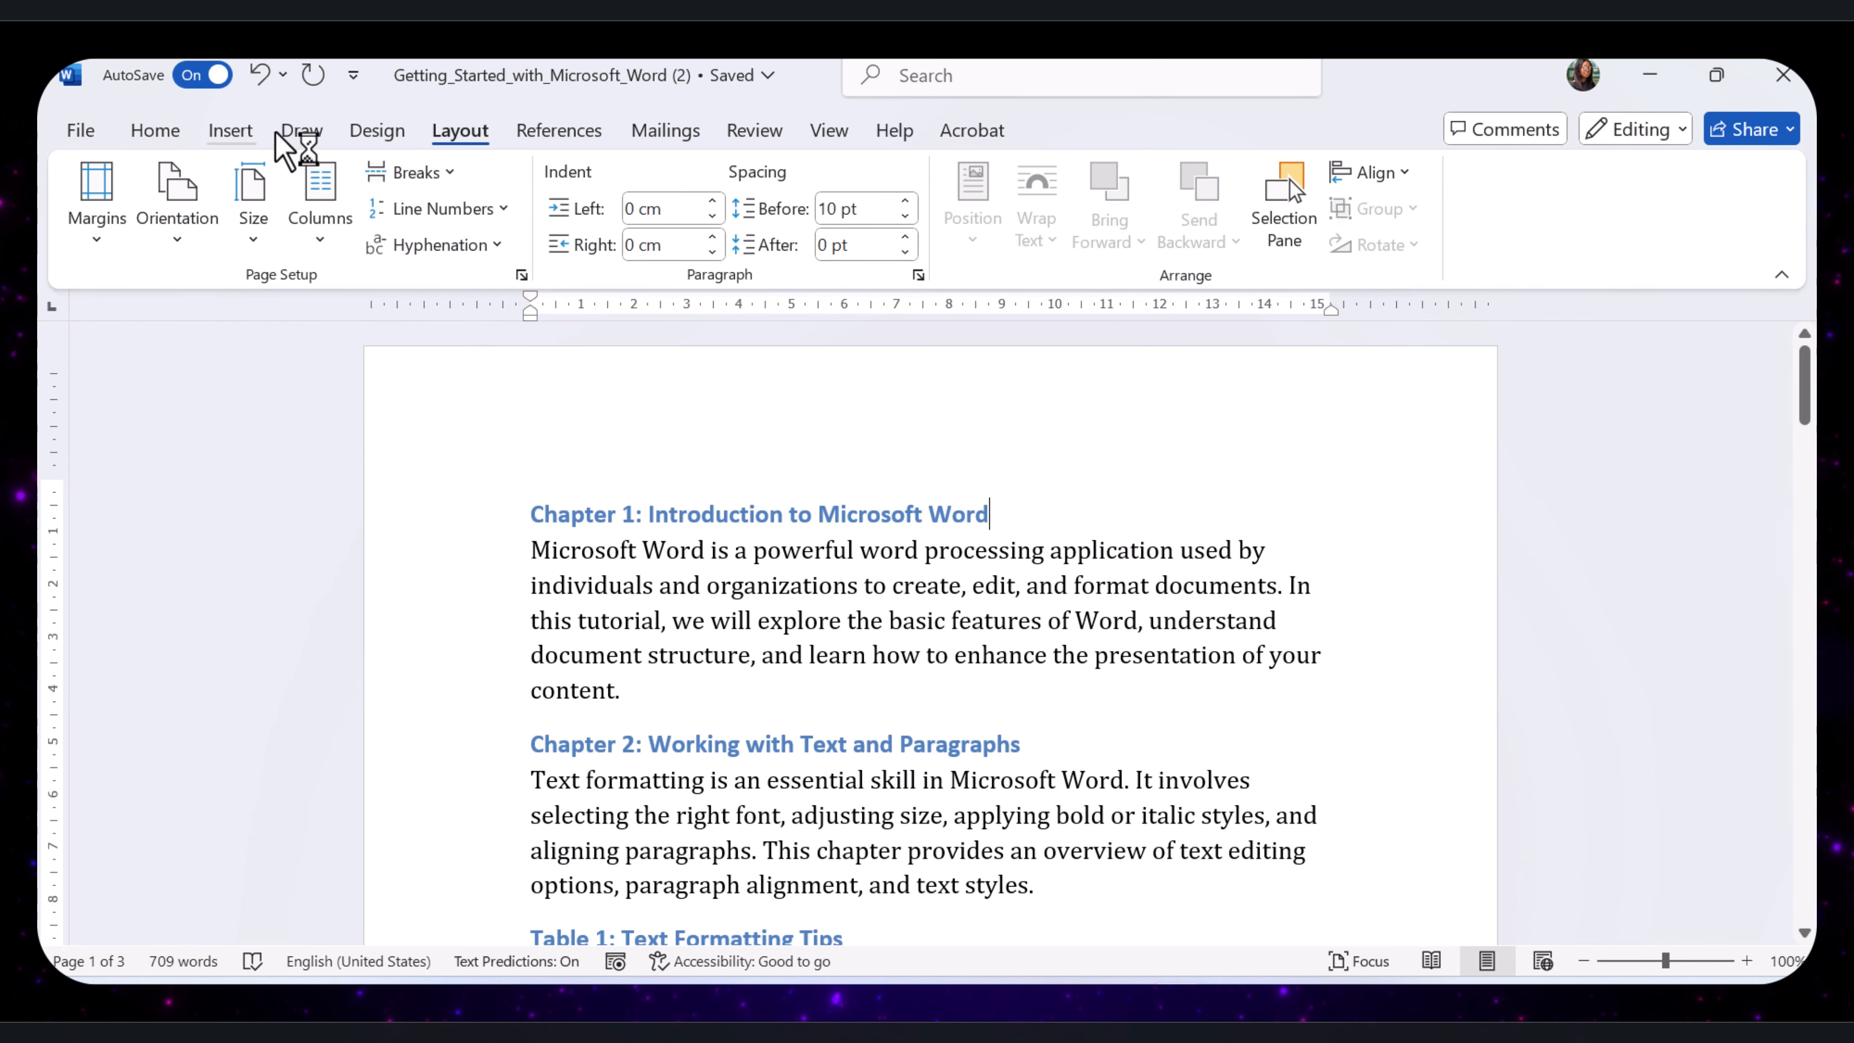
pyautogui.click(301, 133)
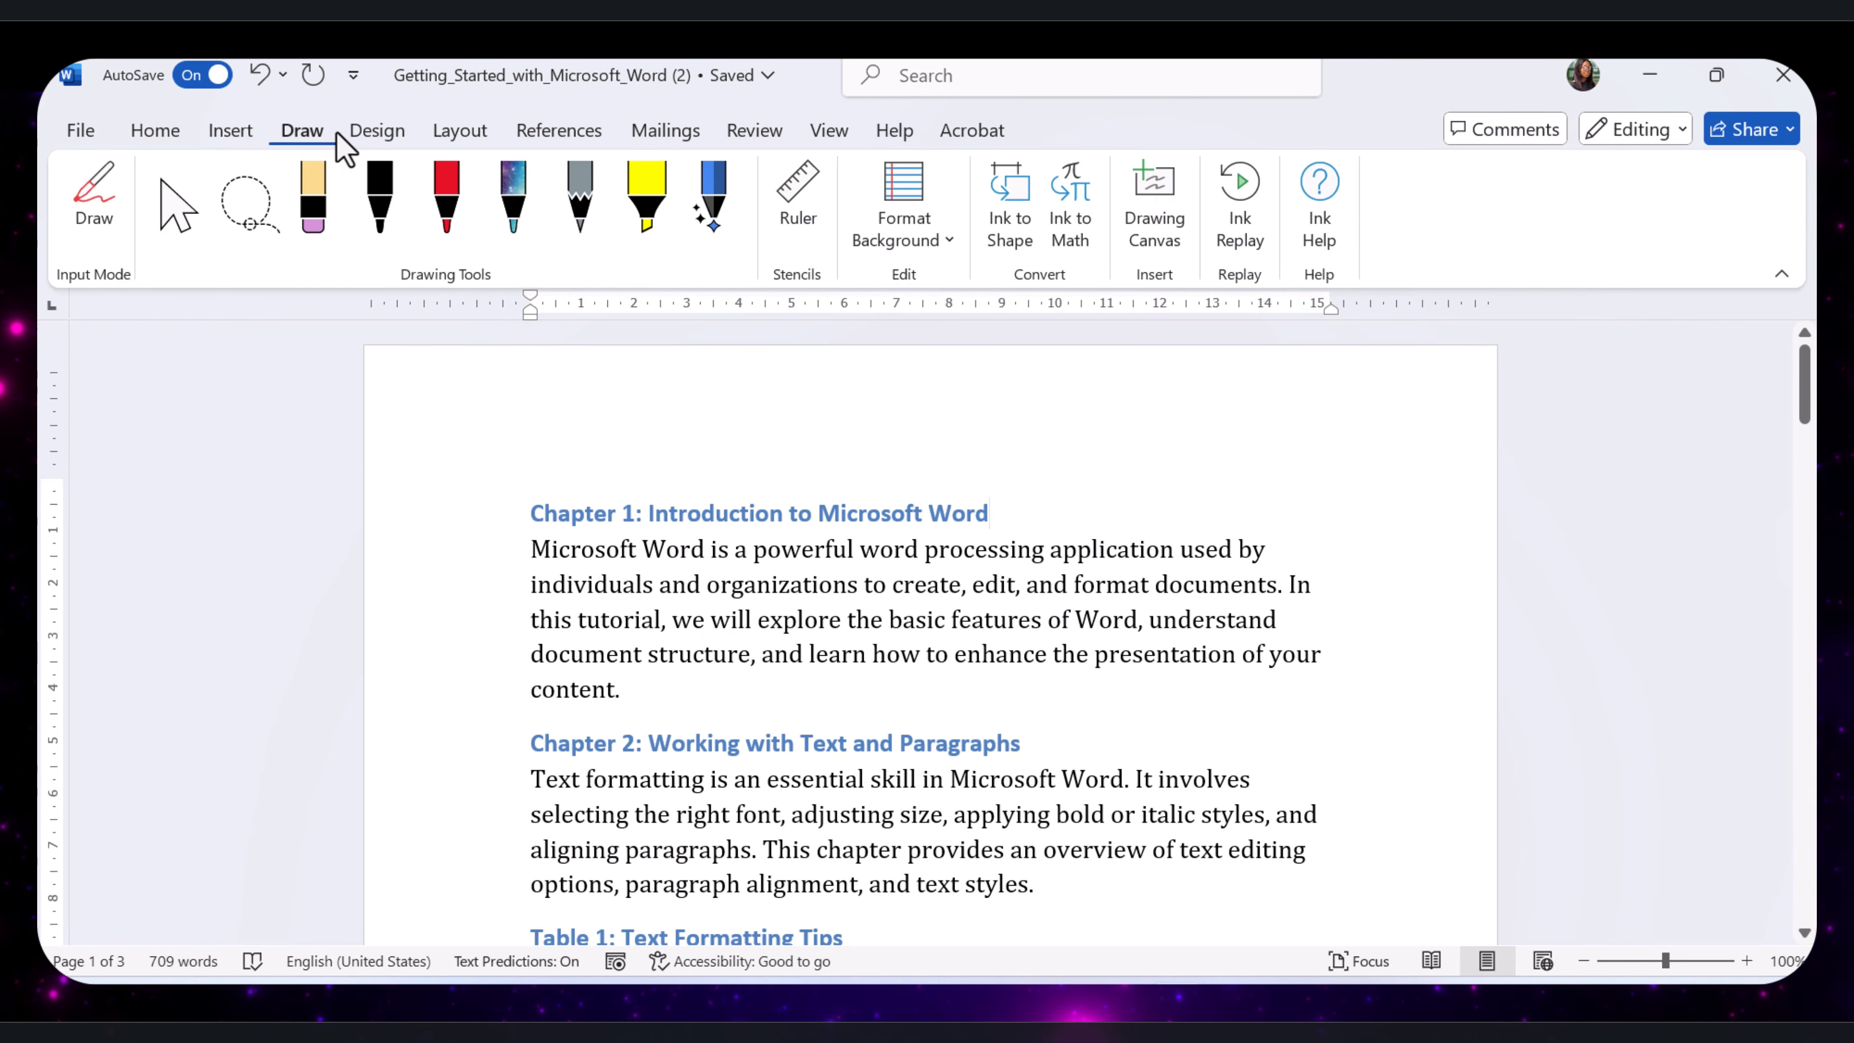
pyautogui.click(232, 133)
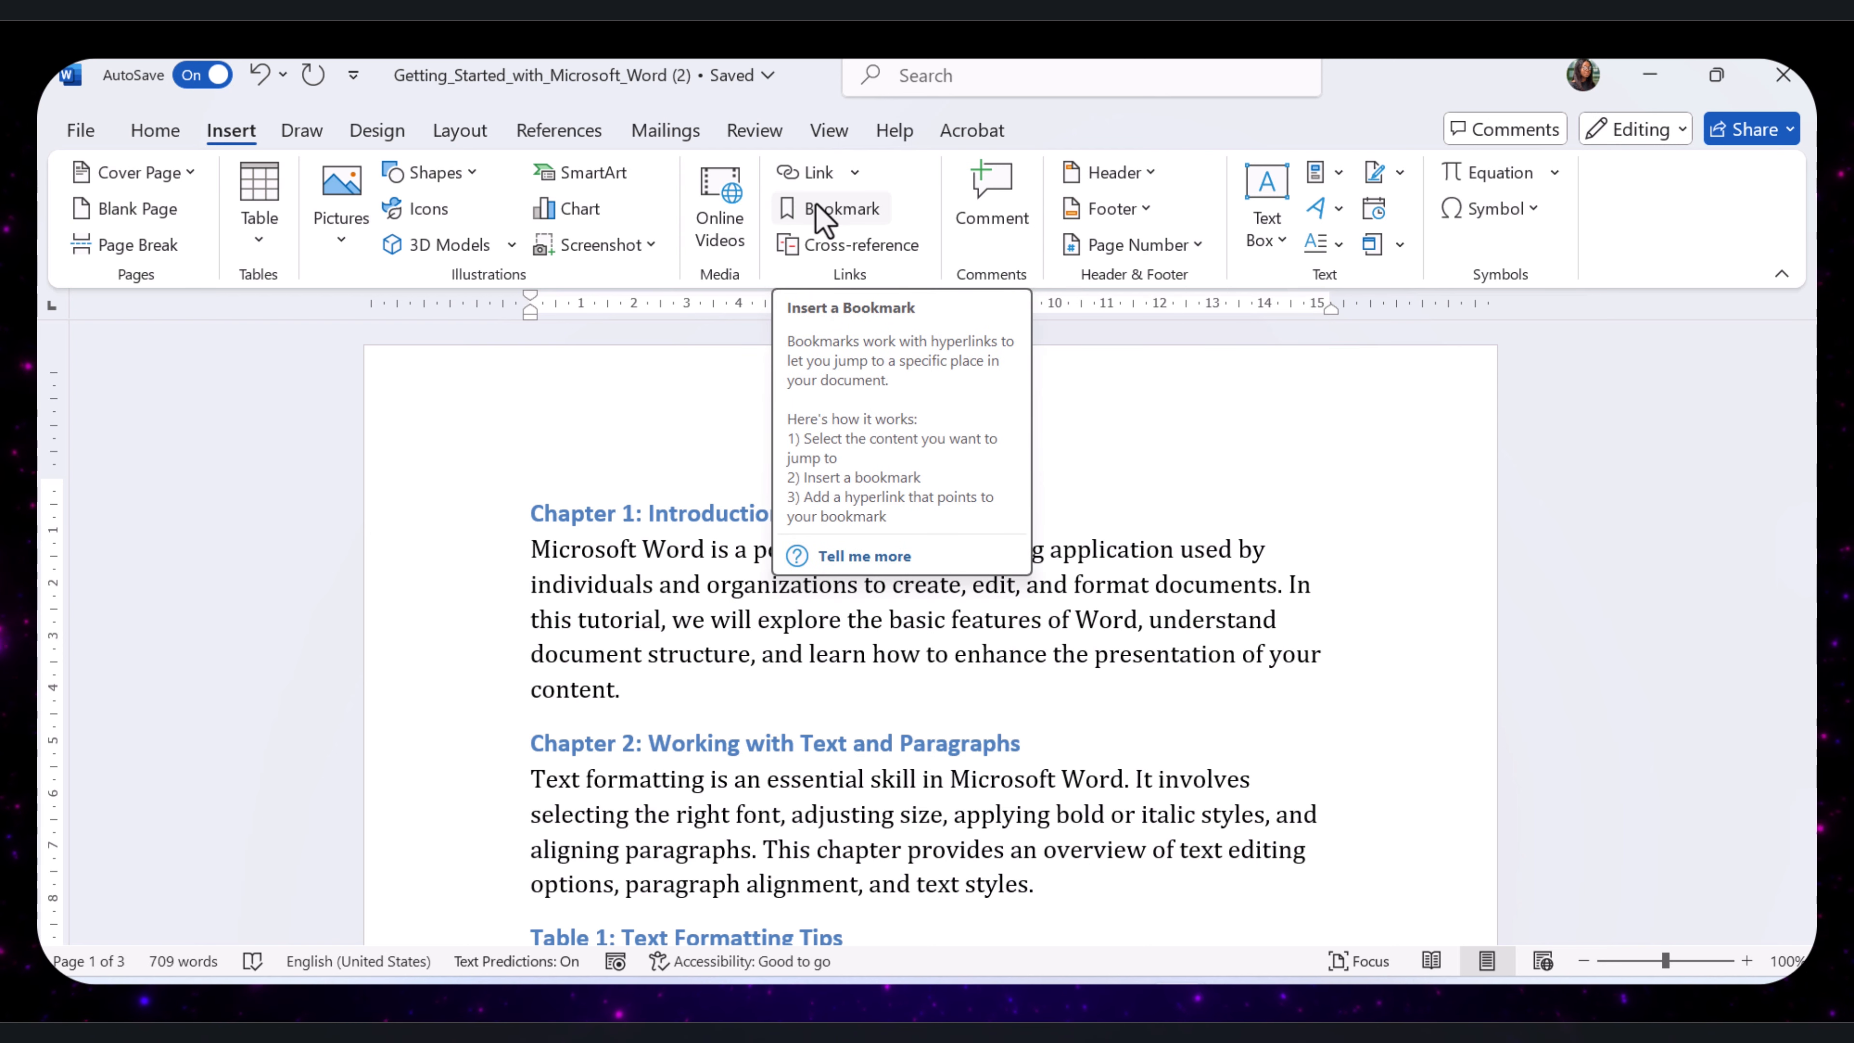
pyautogui.click(162, 131)
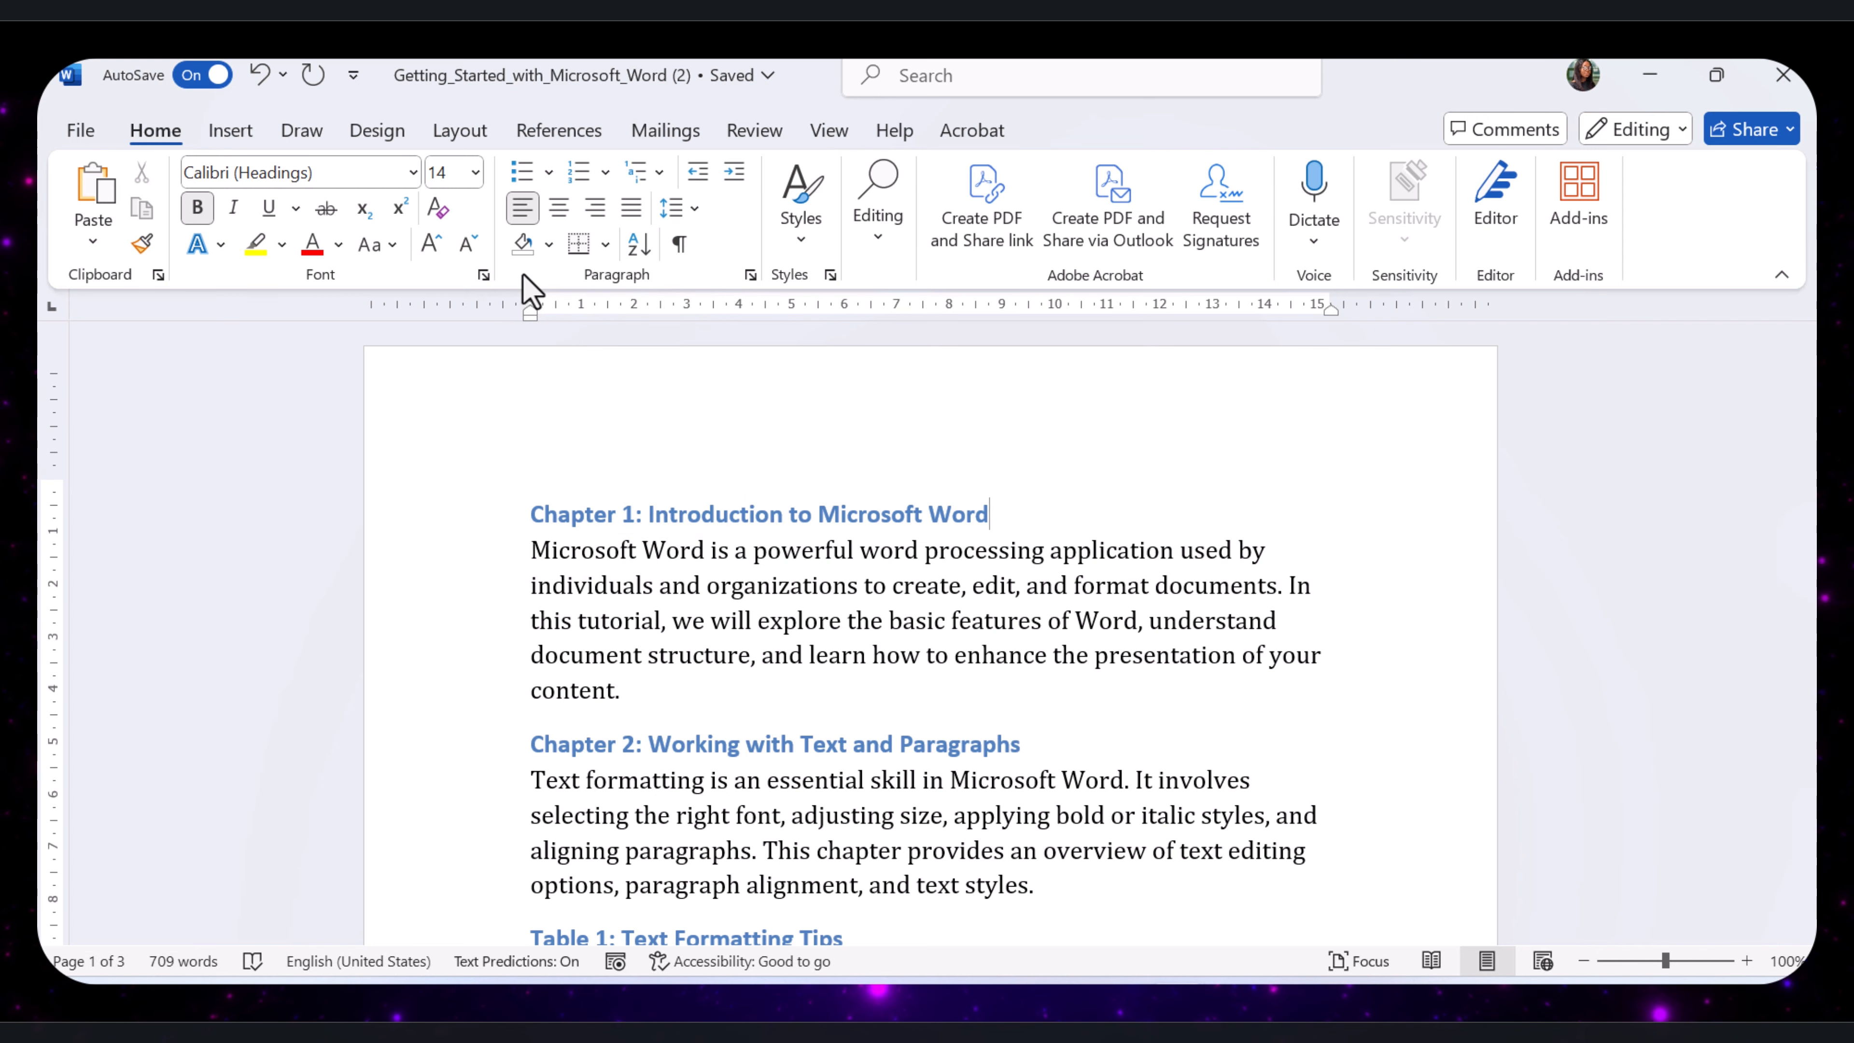
# Examine the full font settings and the Quick Access Toolbar customization options without changing anything.
pyautogui.click(485, 275)
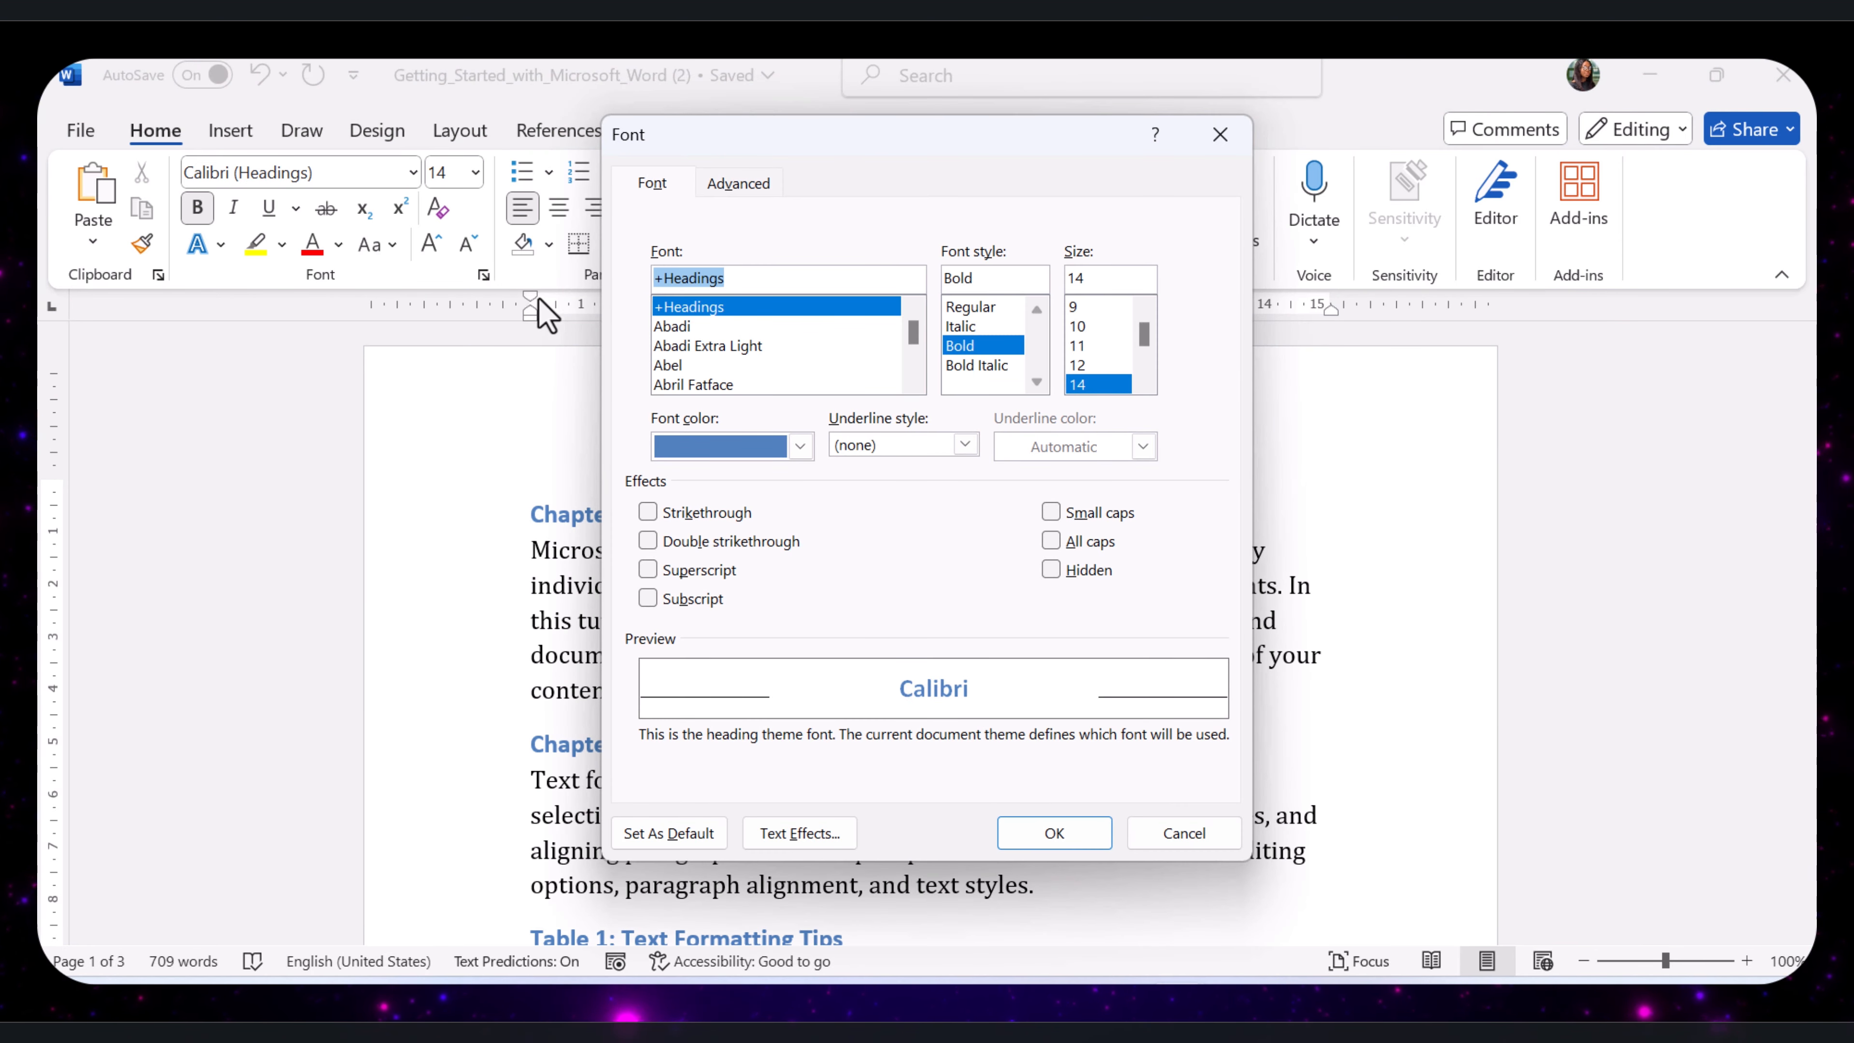
pyautogui.press('Escape')
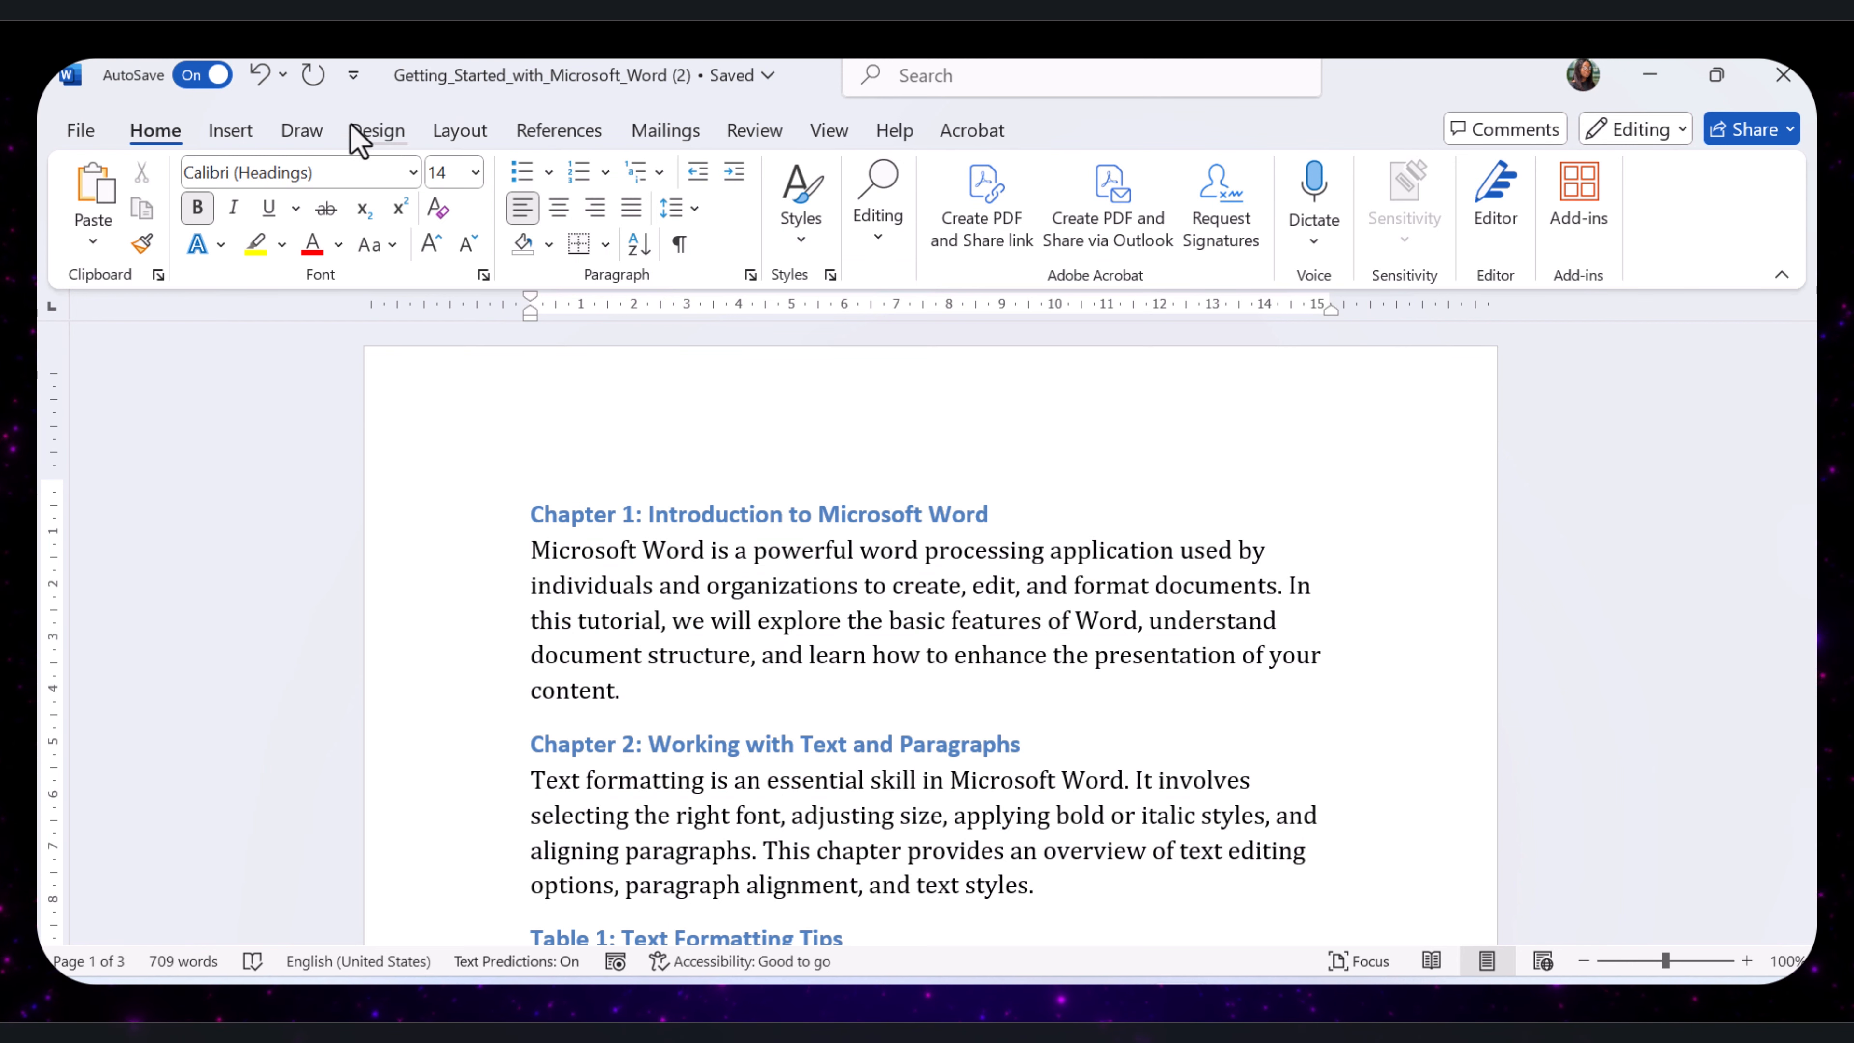
pyautogui.click(357, 74)
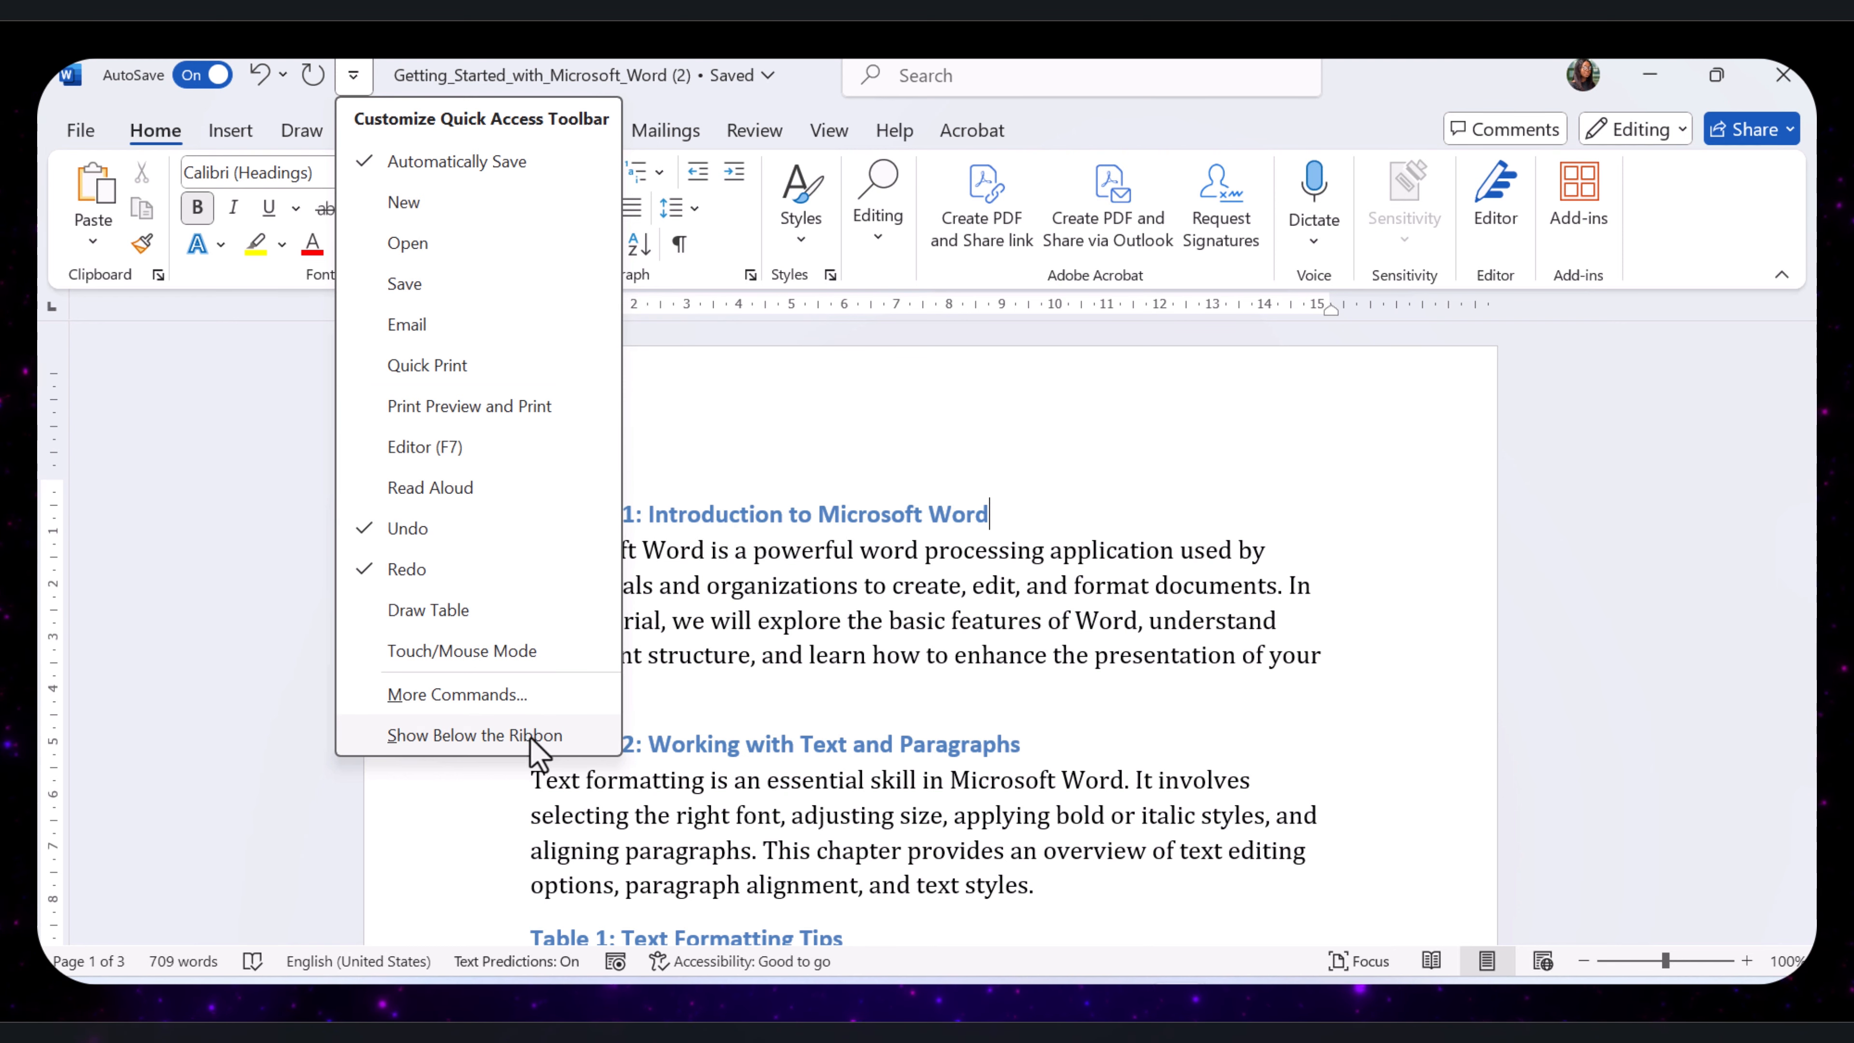
pyautogui.click(620, 66)
pyautogui.click(619, 70)
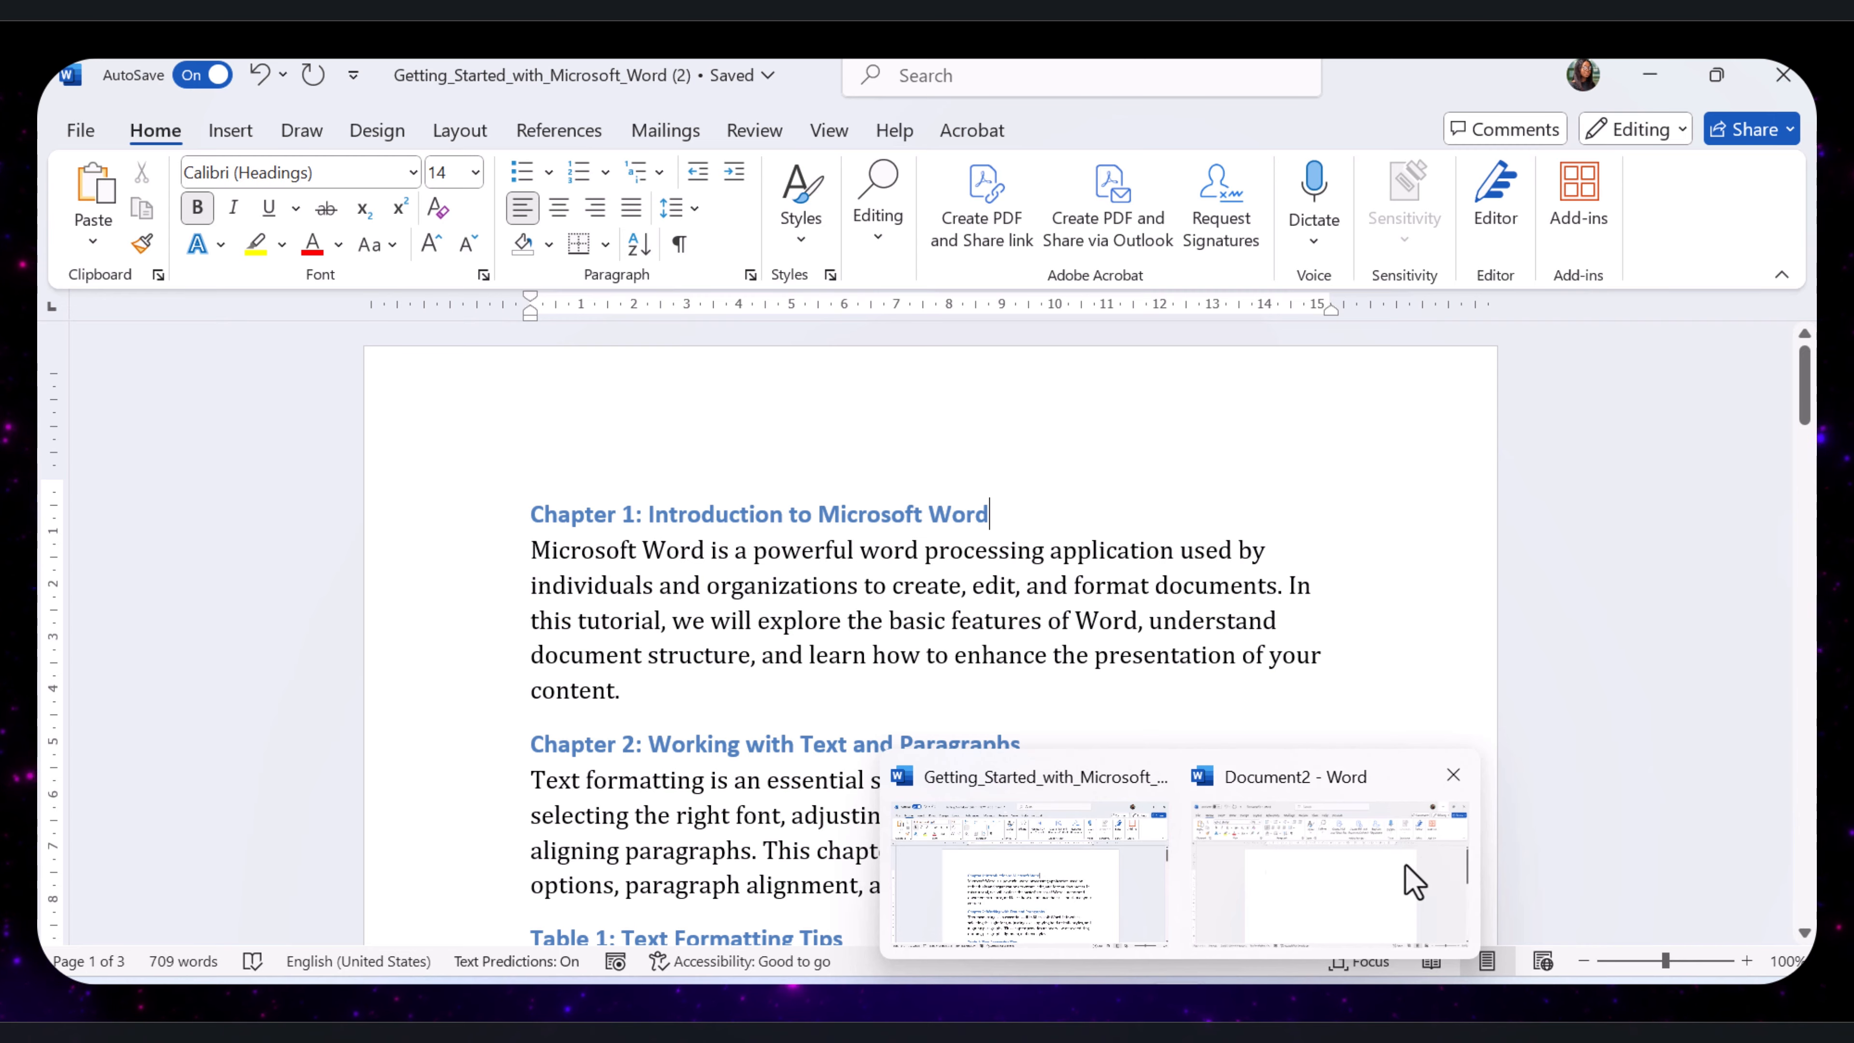
pyautogui.click(1408, 878)
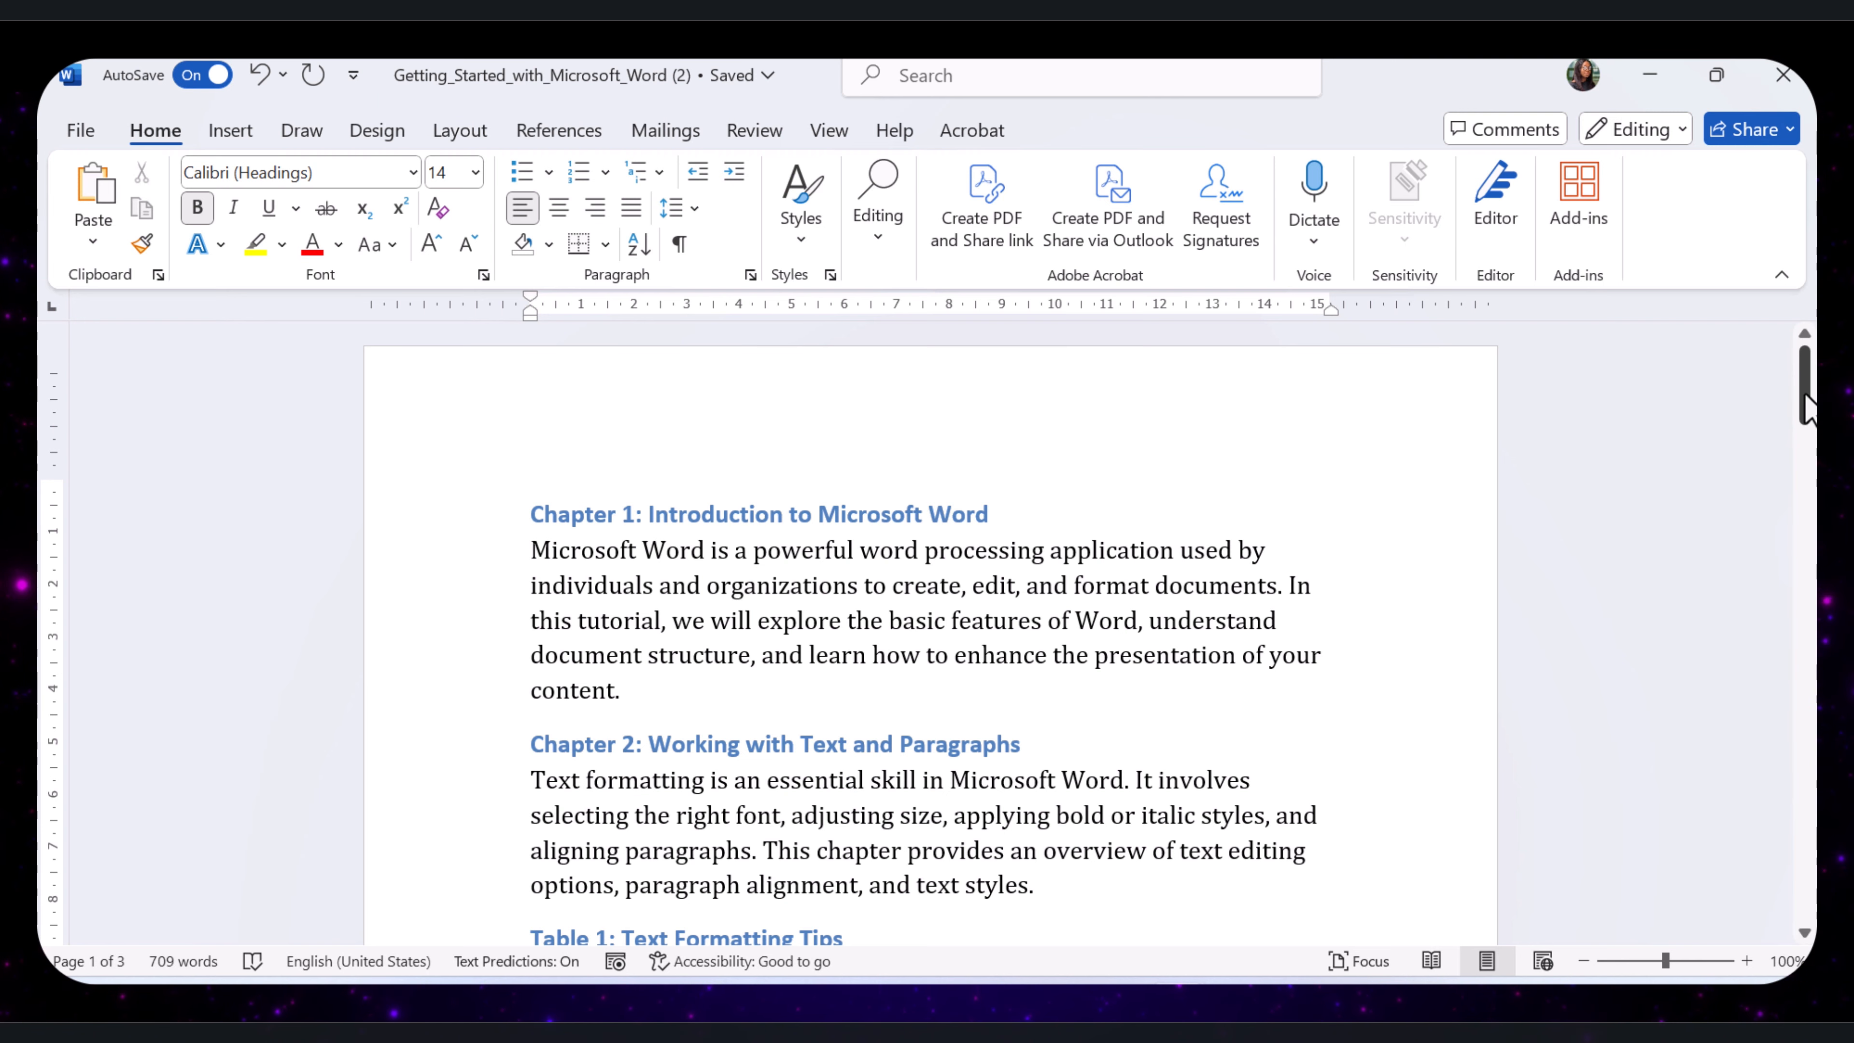
# Browse the document vertically, and sideways at 150% zoom.
pyautogui.moveTo(1804, 407); pyautogui.dragTo(1808, 555)
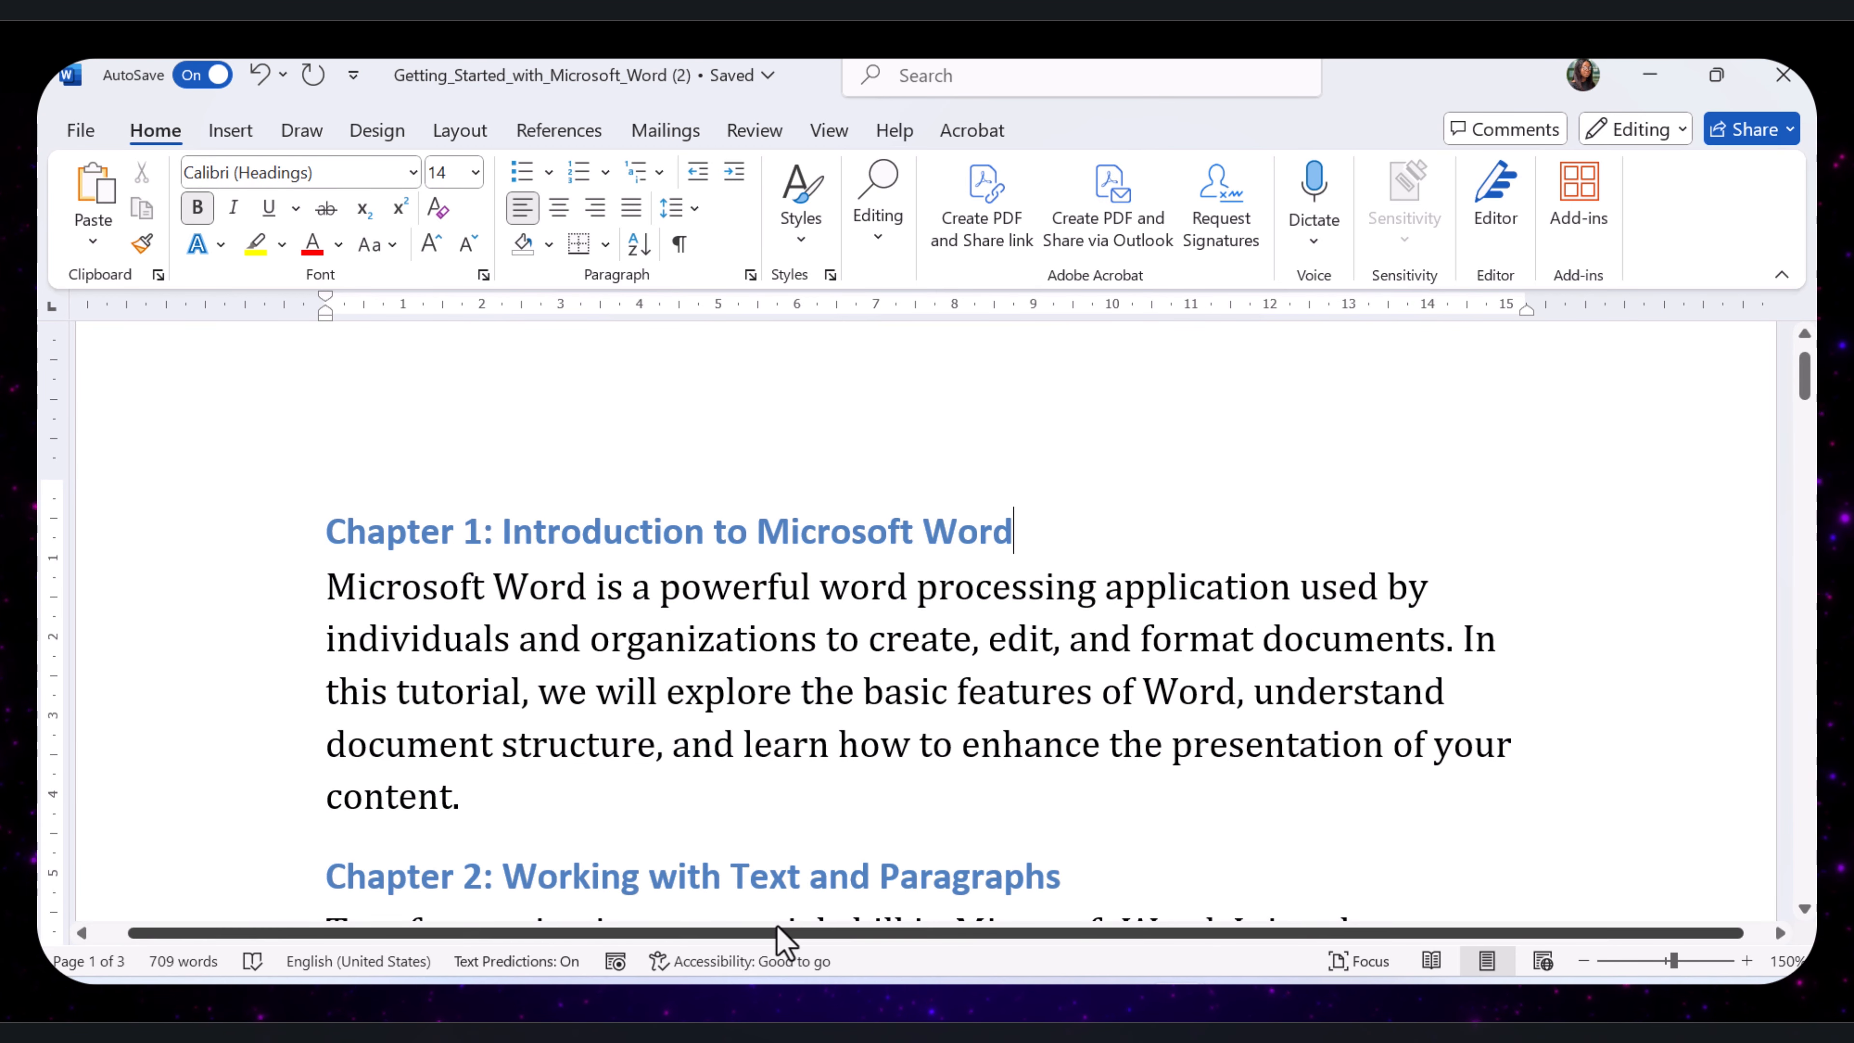
pyautogui.moveTo(780, 942); pyautogui.dragTo(944, 960)
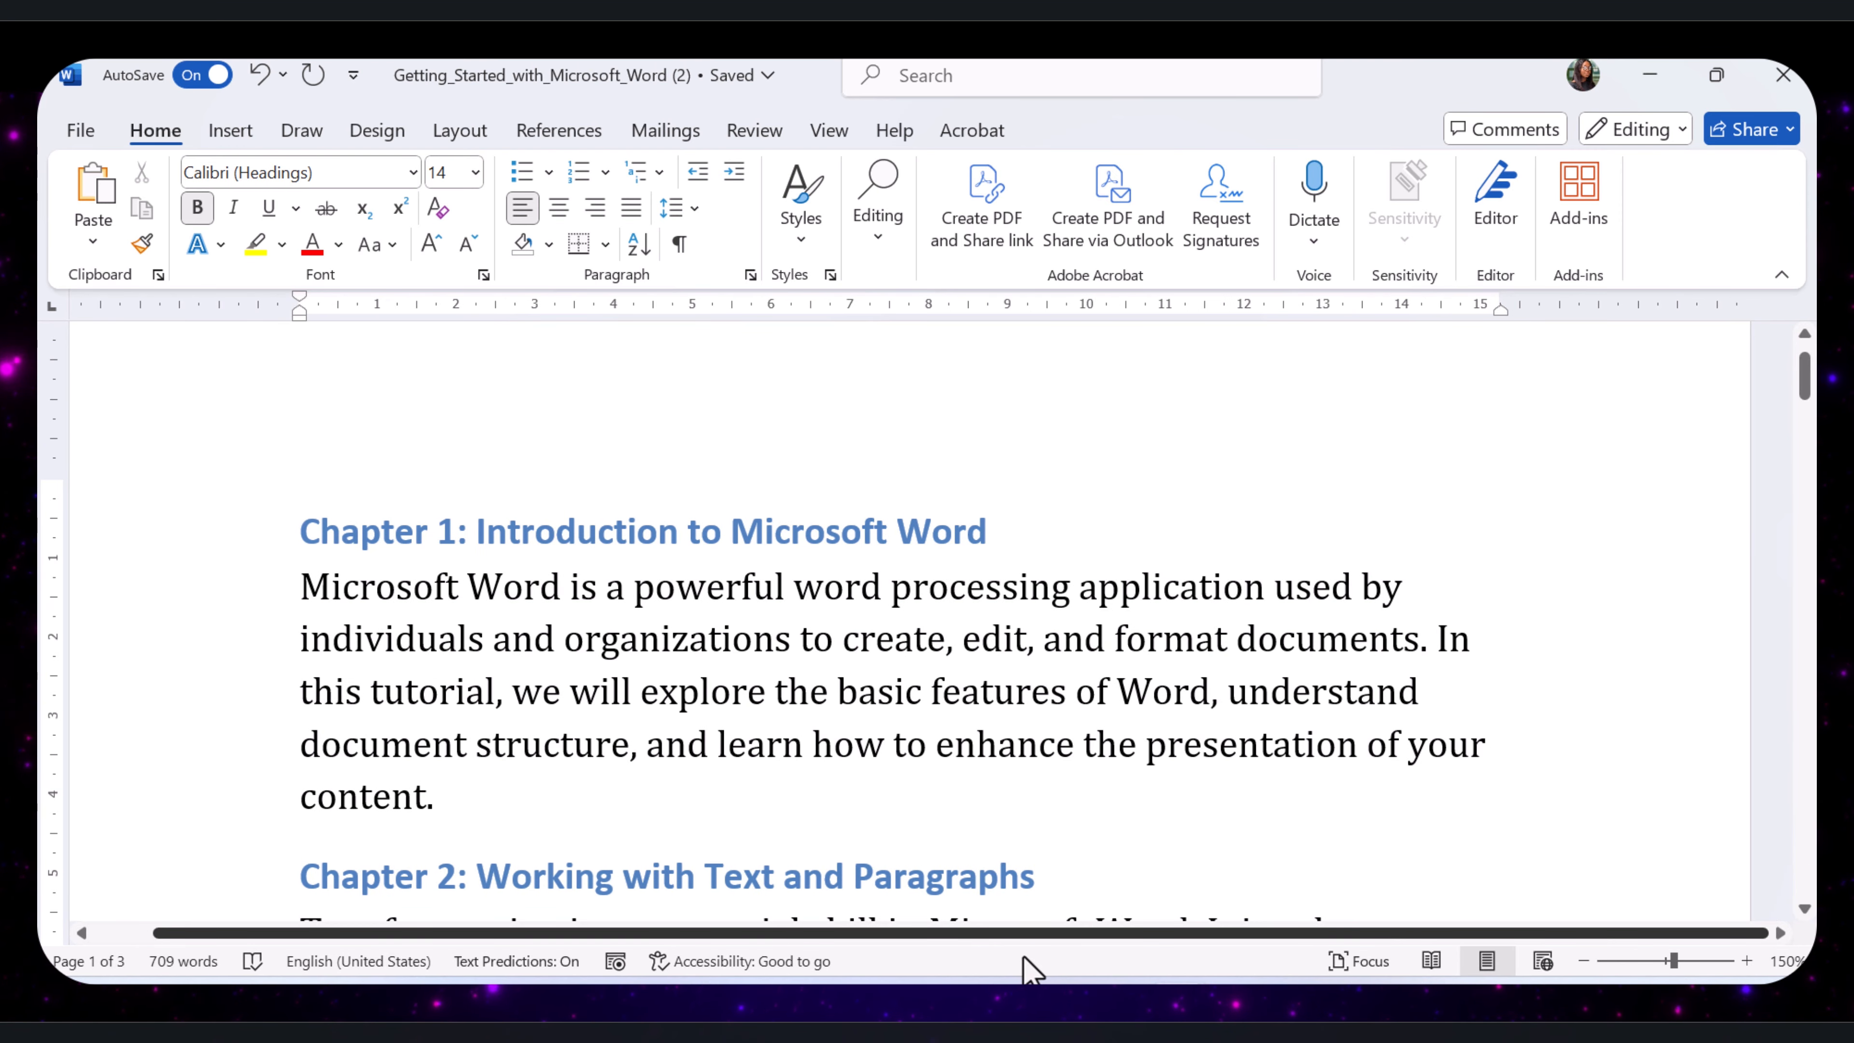
pyautogui.moveTo(739, 960); pyautogui.dragTo(745, 948)
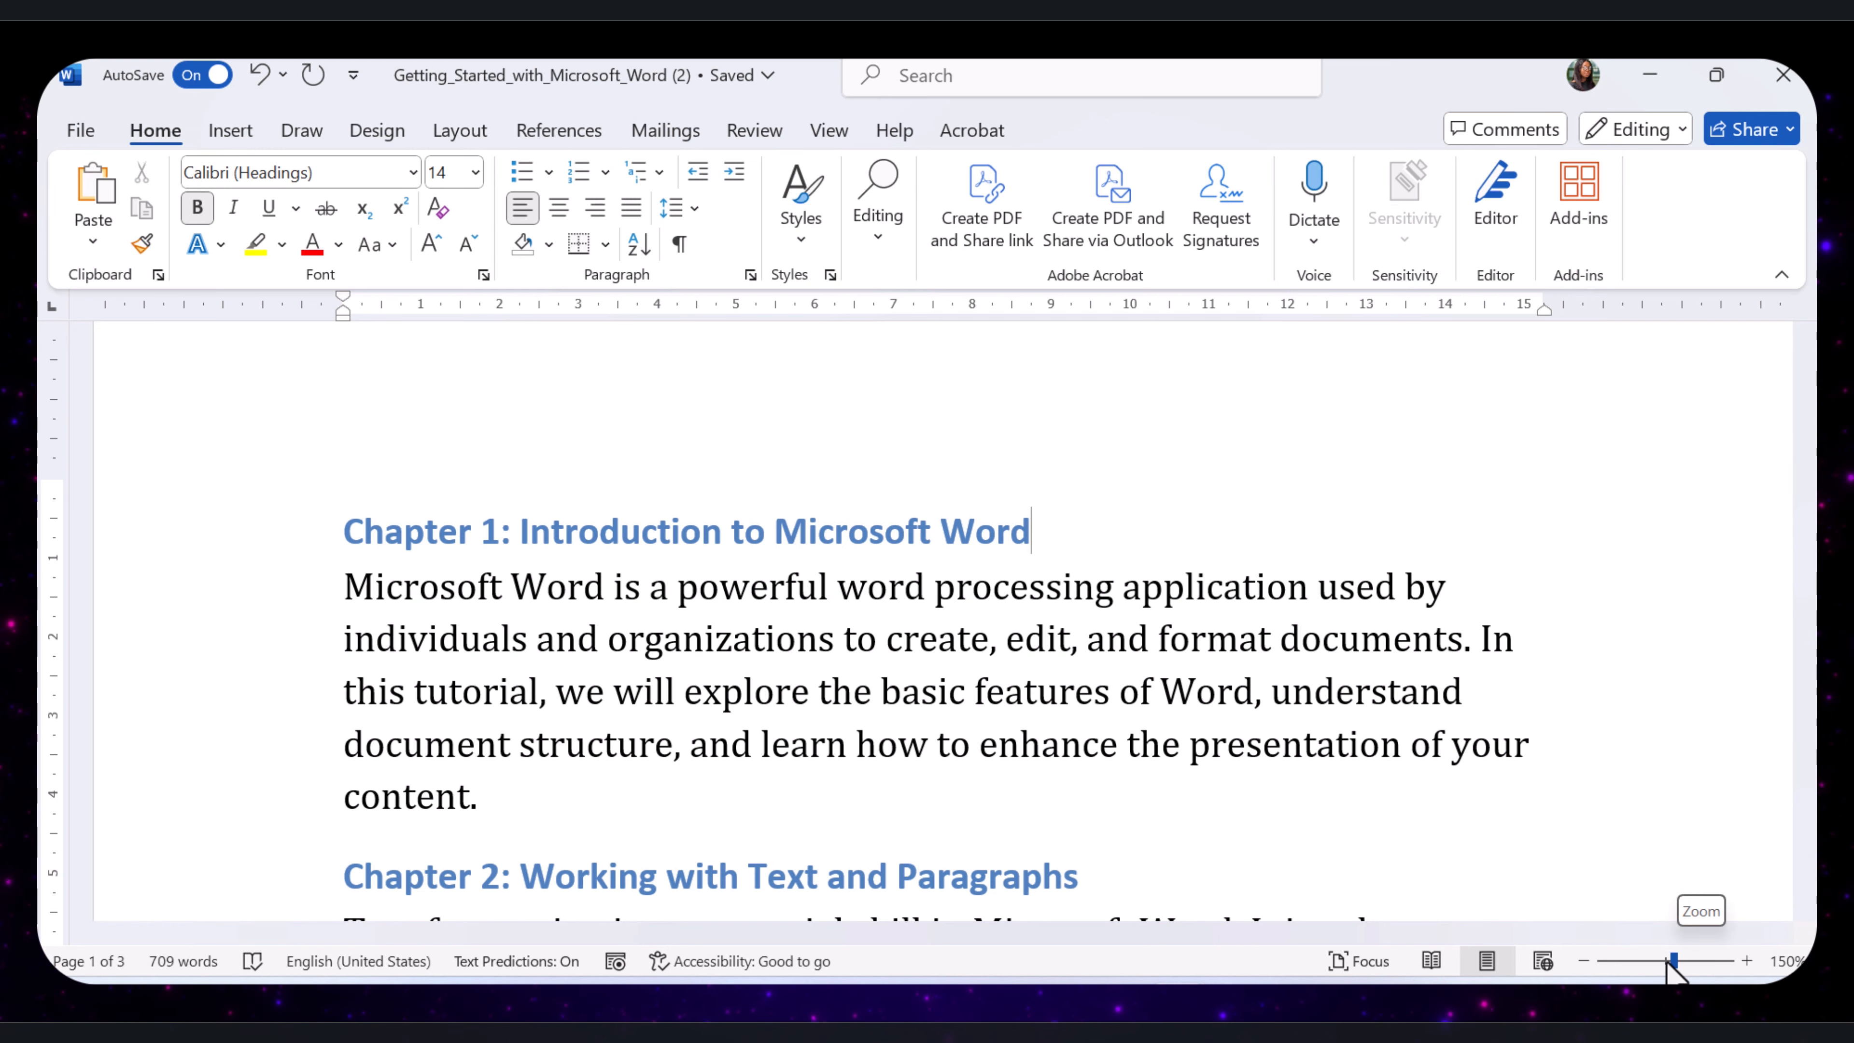
# Zoom the document in to 200% and back out to 100%.
pyautogui.click(1747, 961)
pyautogui.click(1747, 962)
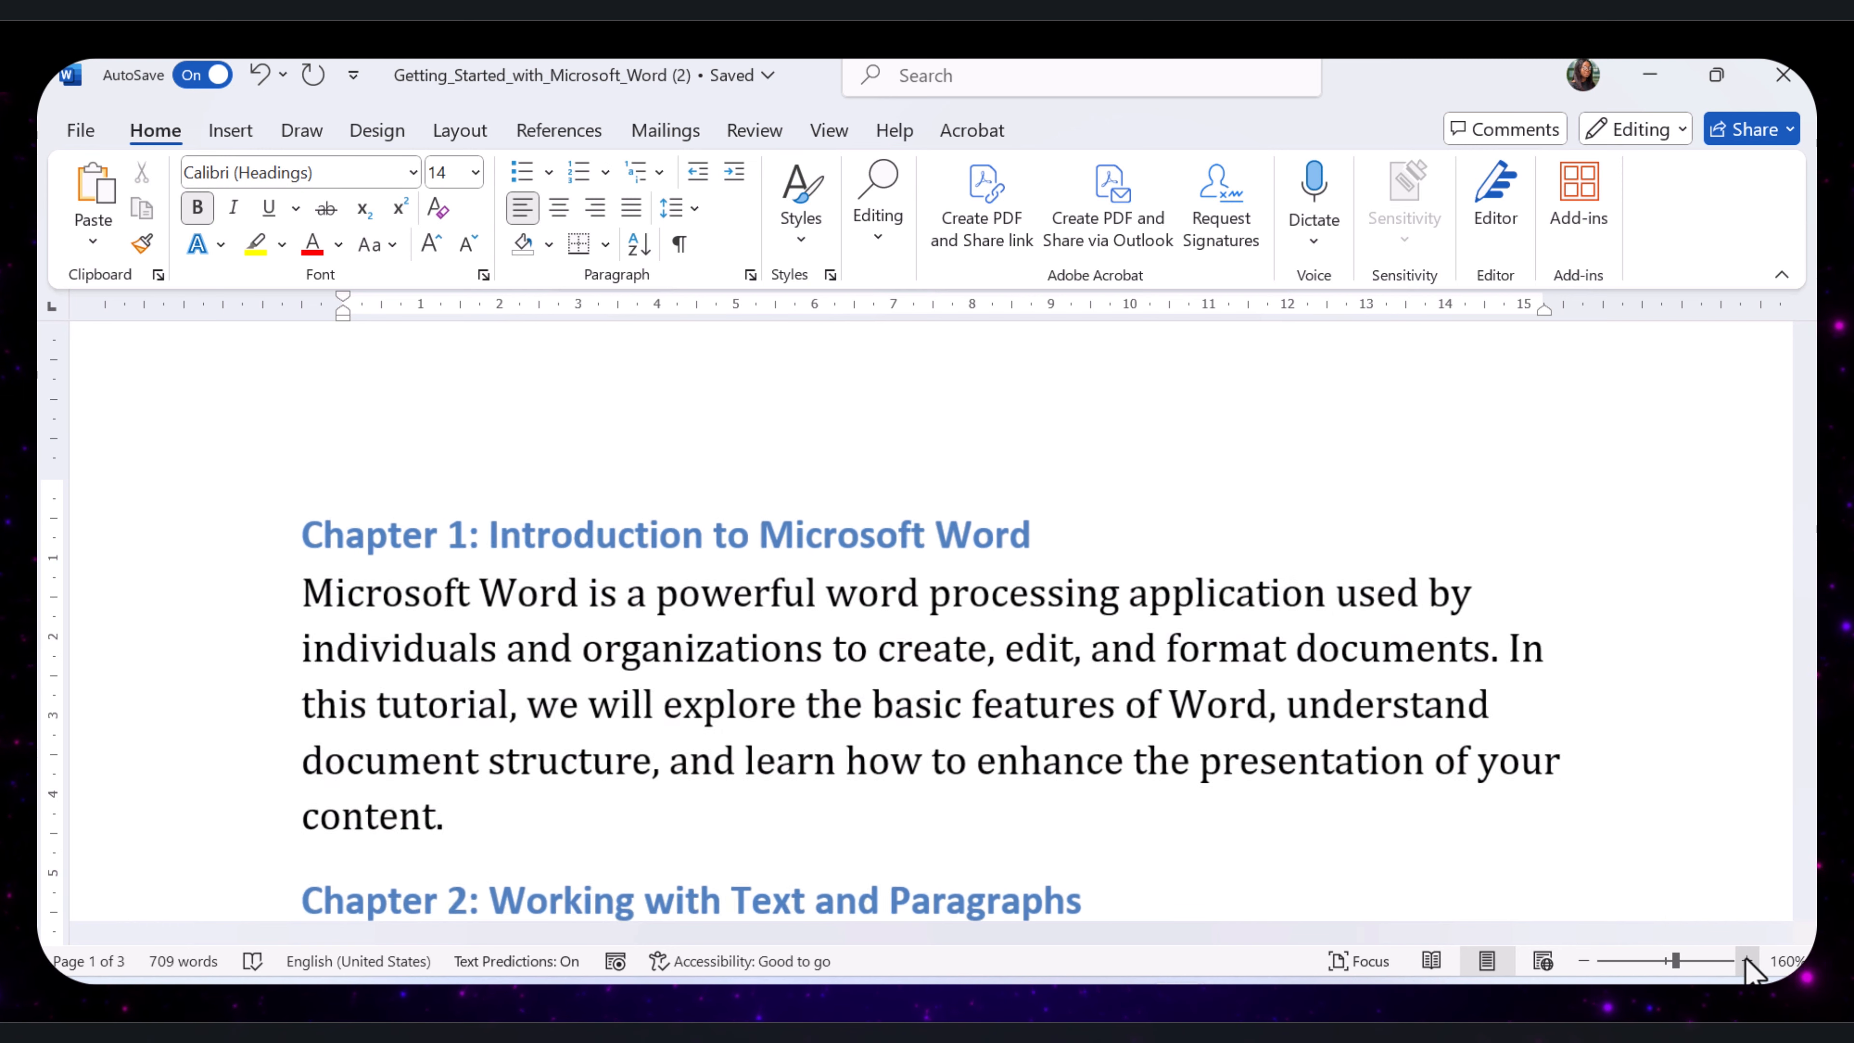
pyautogui.click(1747, 961)
pyautogui.click(1747, 962)
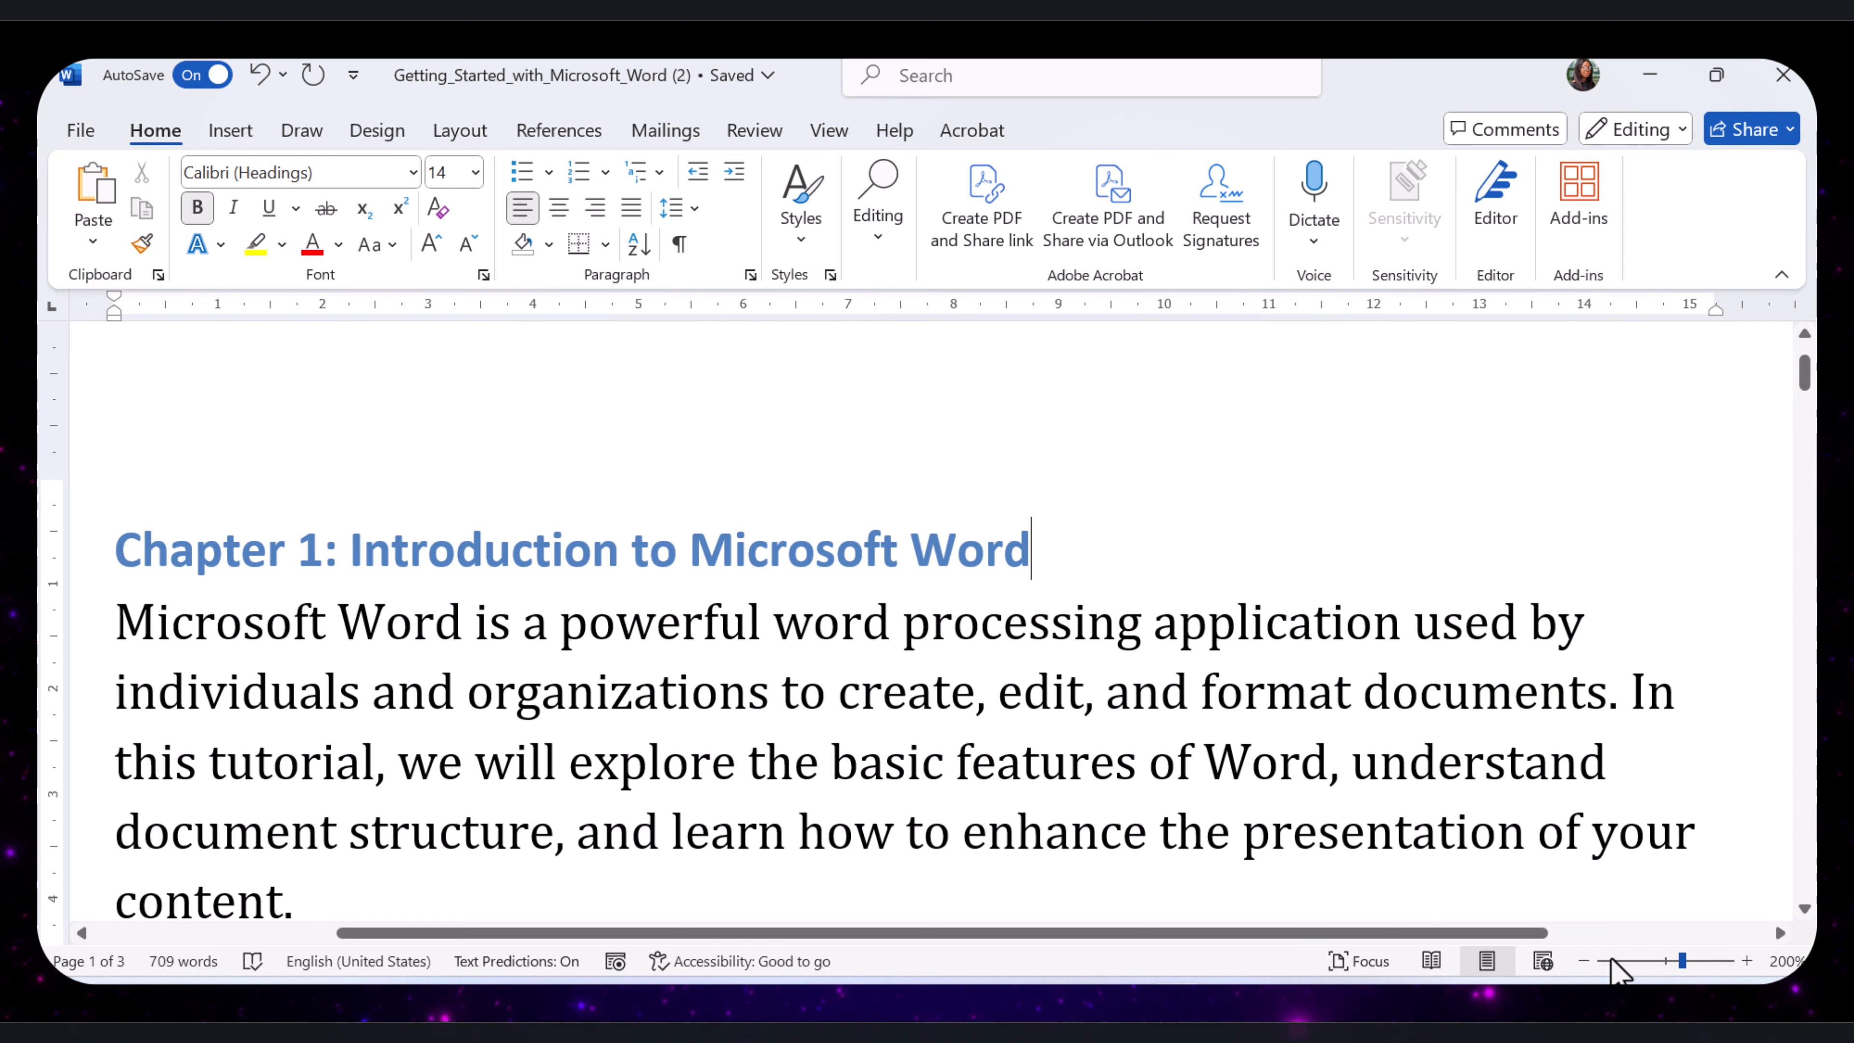
pyautogui.click(1584, 962)
pyautogui.click(1584, 961)
pyautogui.click(1585, 962)
pyautogui.click(1584, 961)
pyautogui.click(1585, 961)
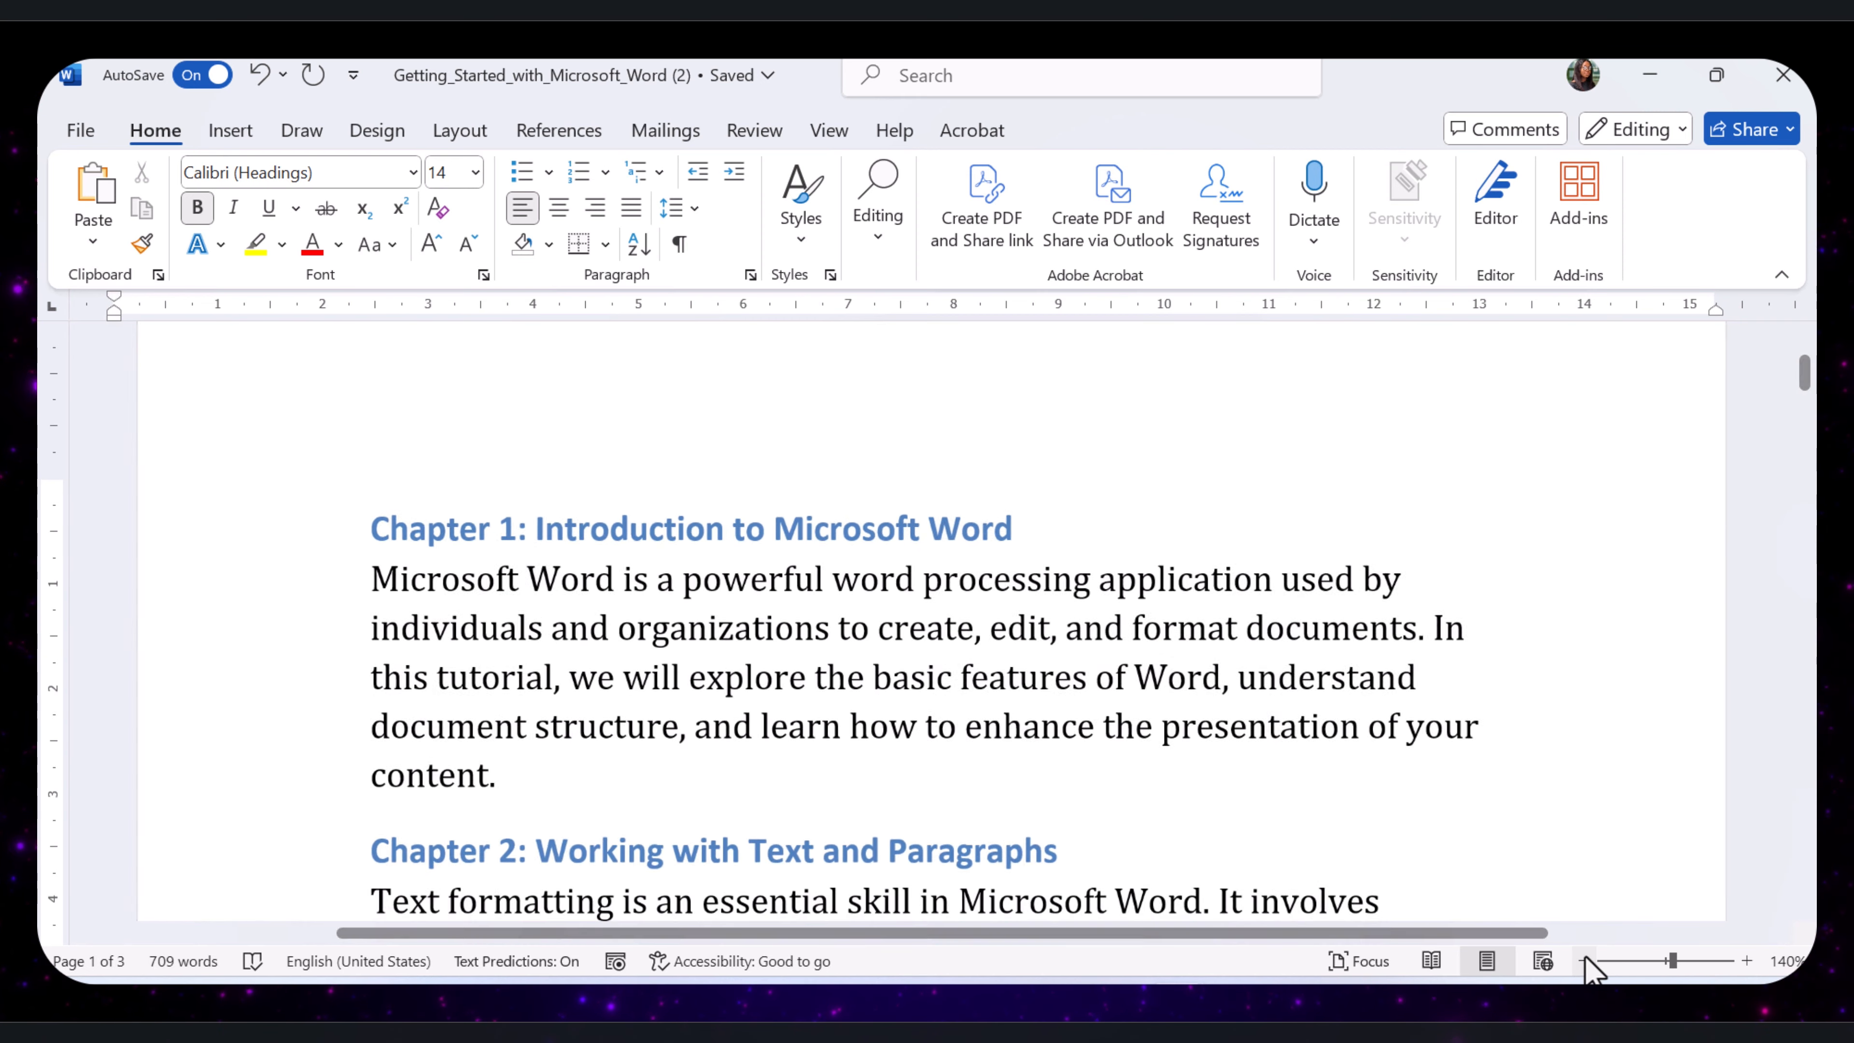
pyautogui.click(1584, 962)
pyautogui.click(1584, 961)
pyautogui.click(1584, 962)
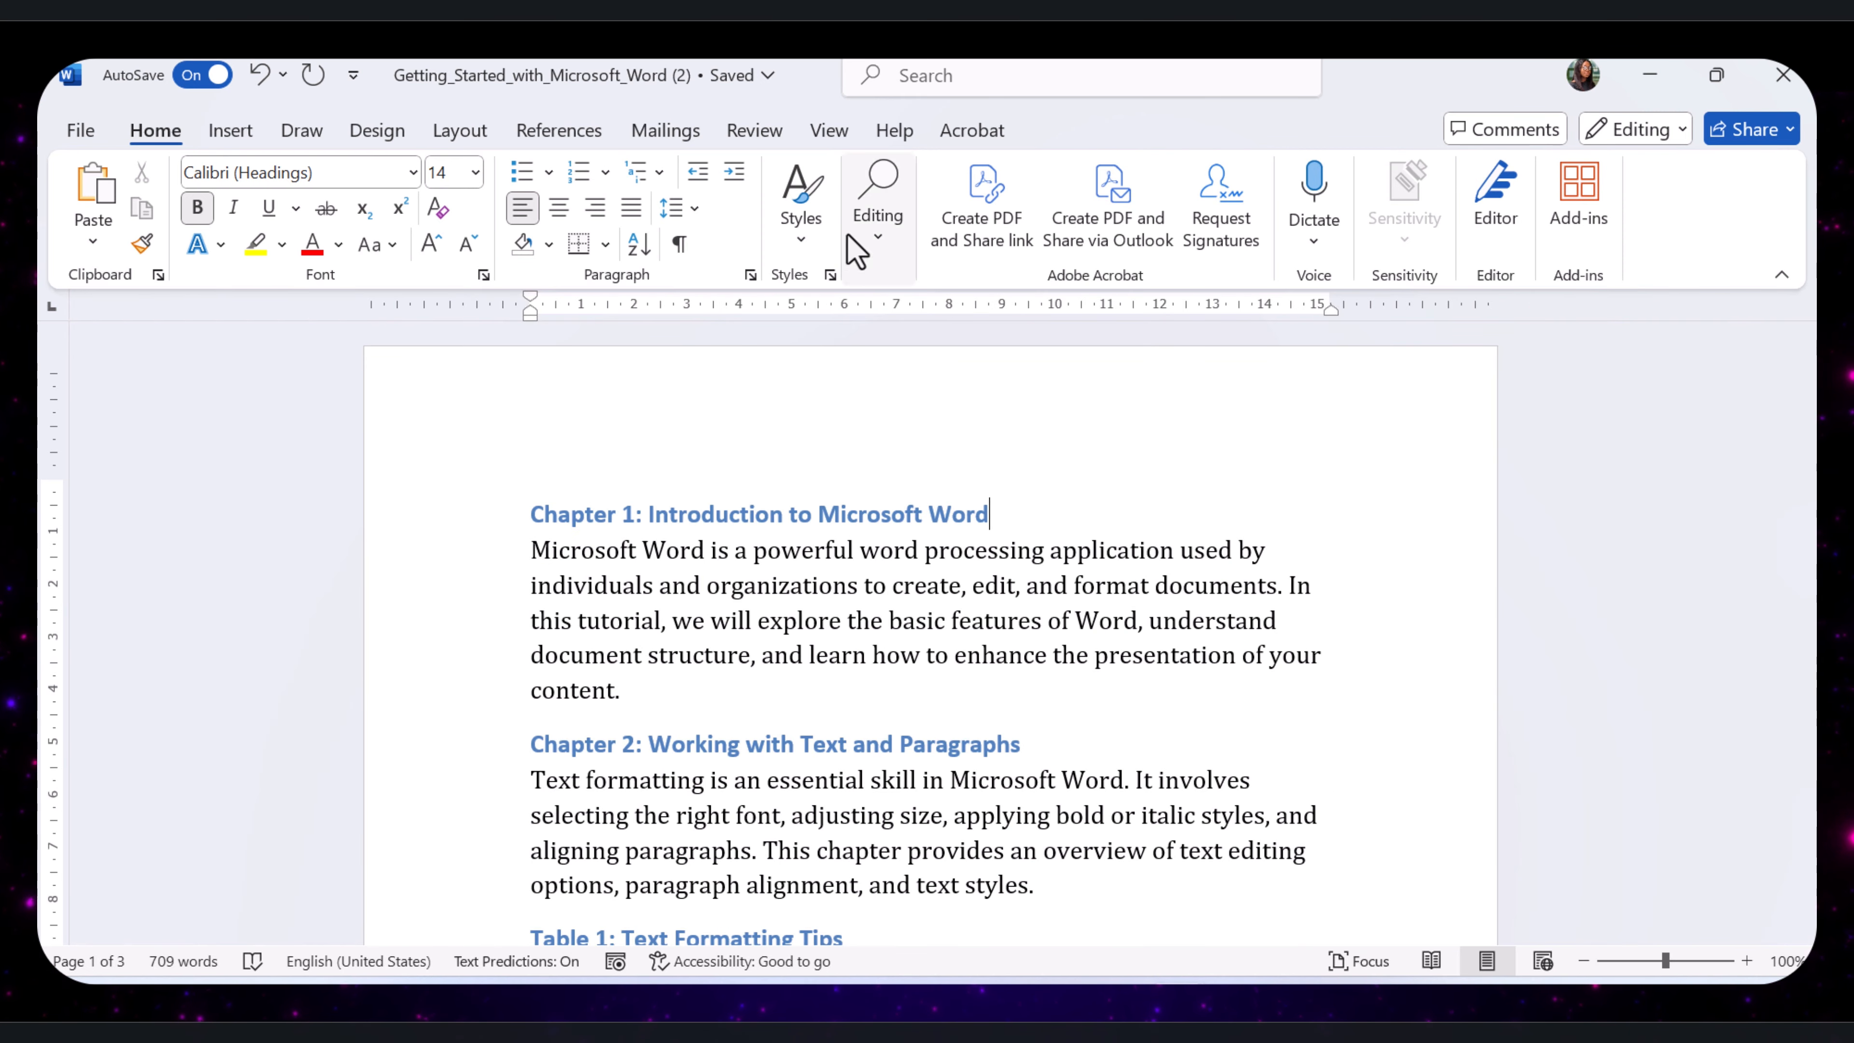
# Preview the document in Web Layout, Read Mode and Focus mode, and return to Print Layout.
pyautogui.click(836, 130)
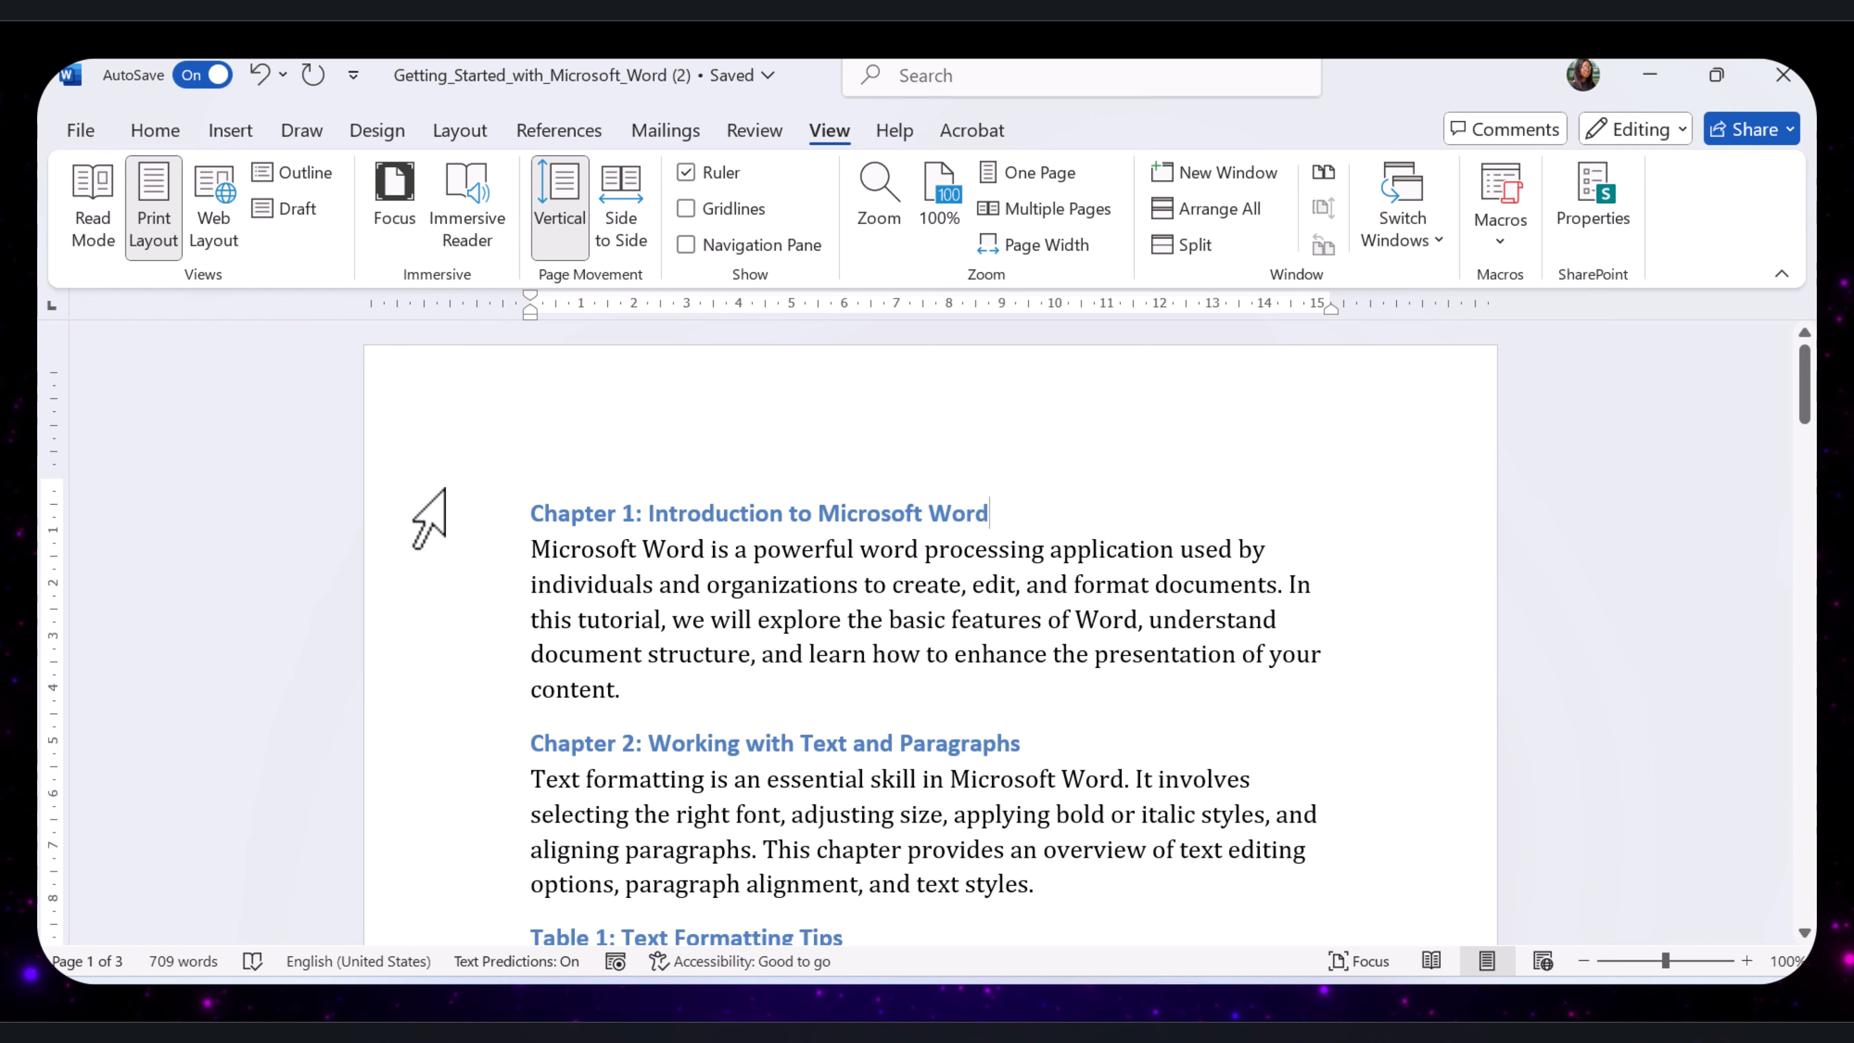
pyautogui.click(221, 215)
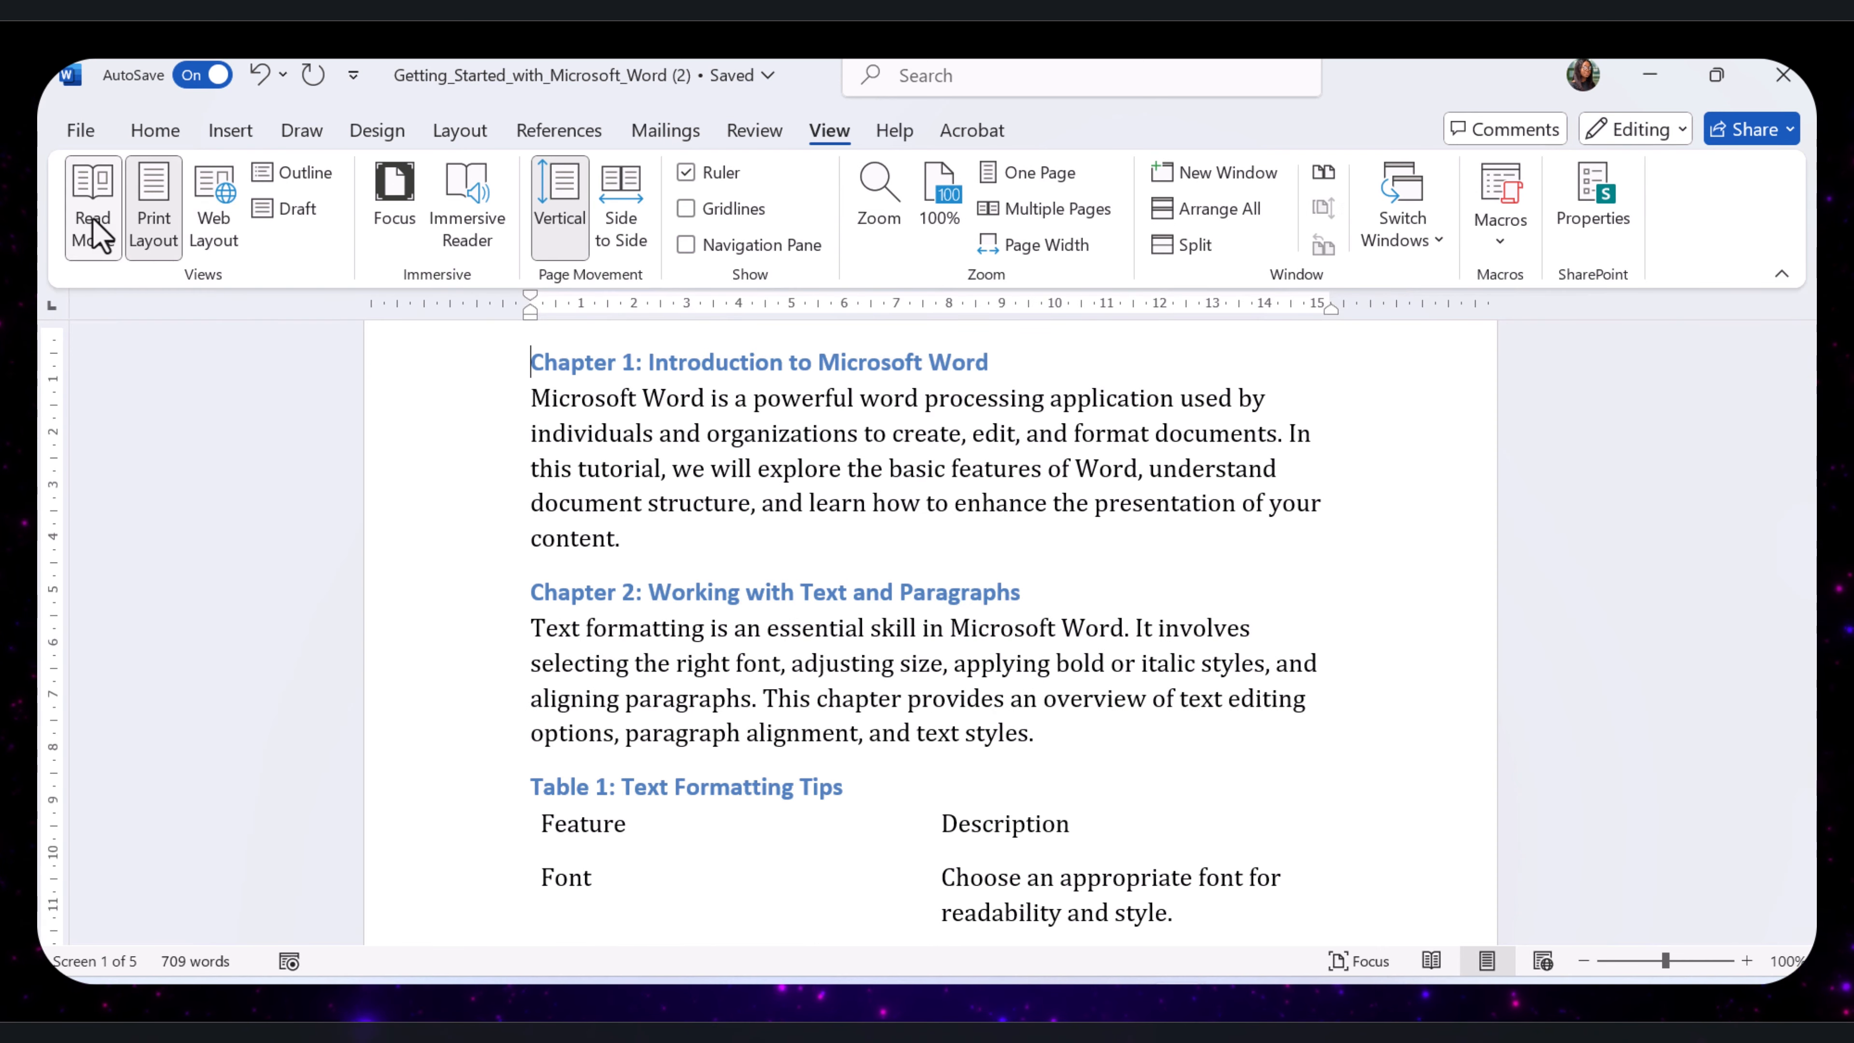
pyautogui.click(91, 219)
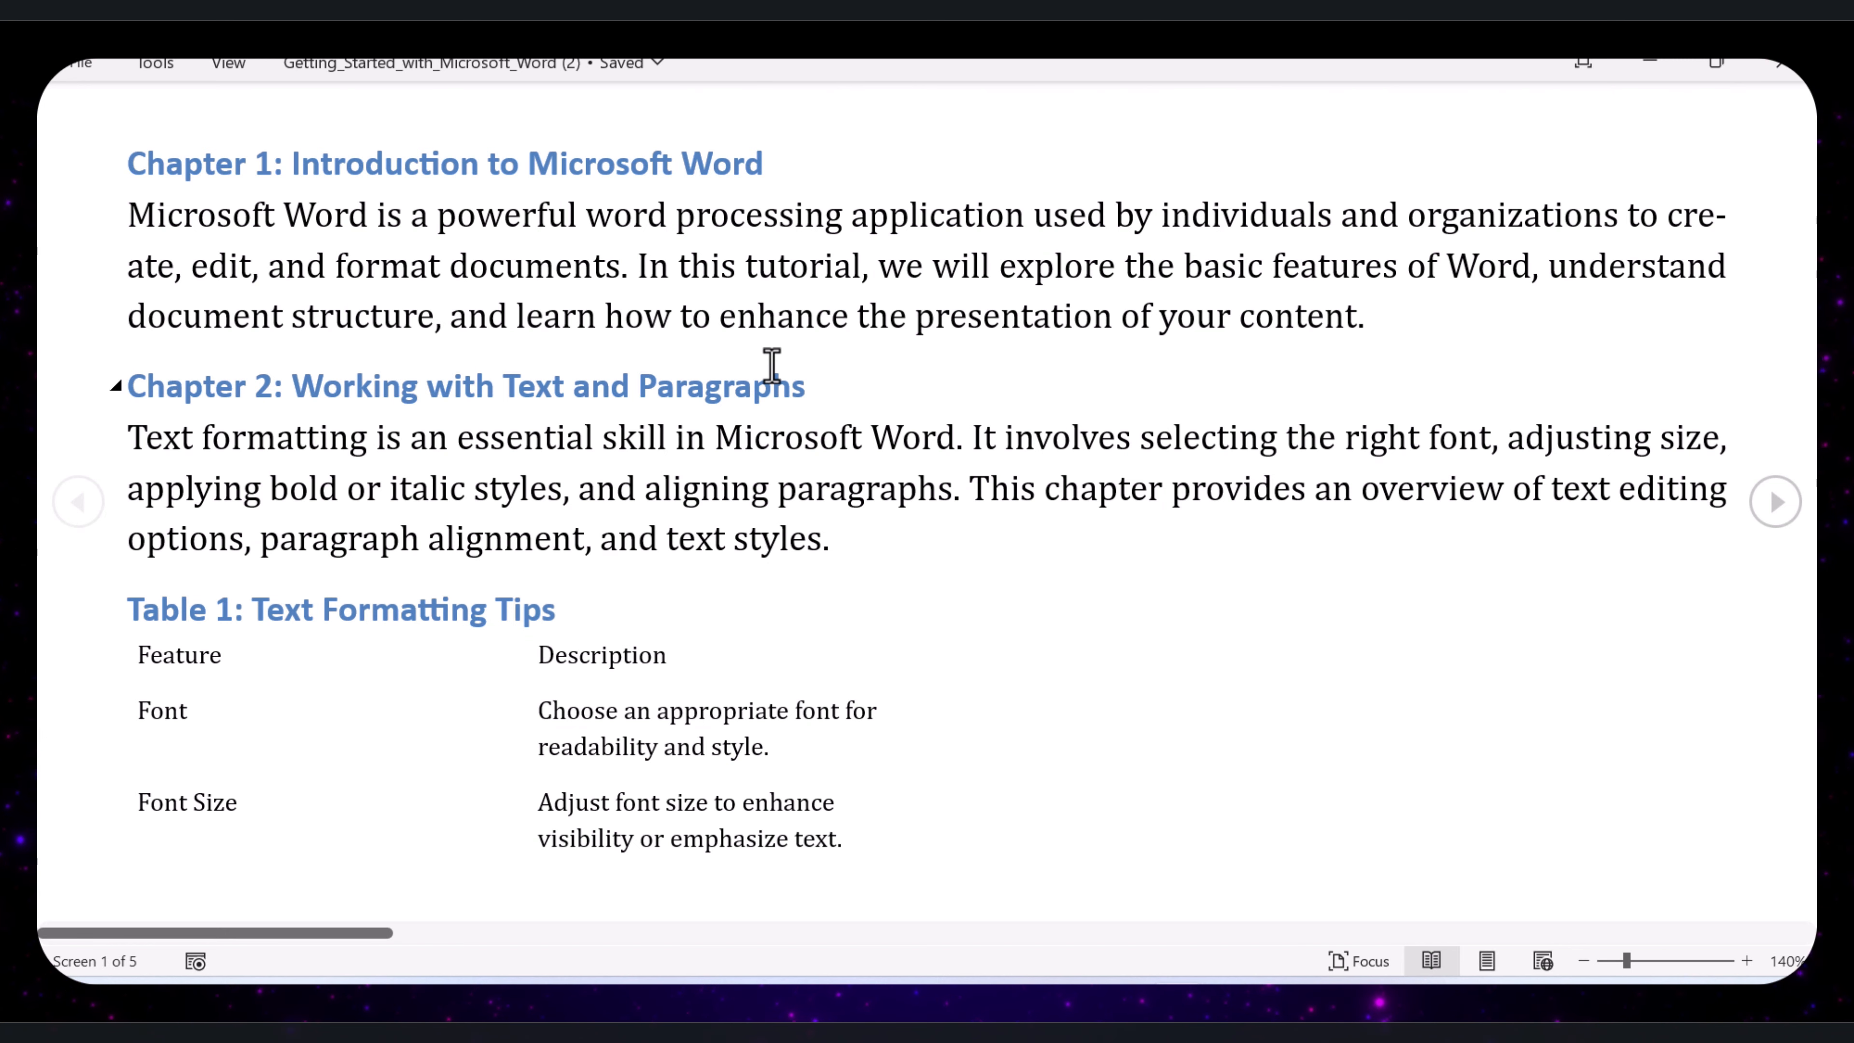
pyautogui.click(1354, 962)
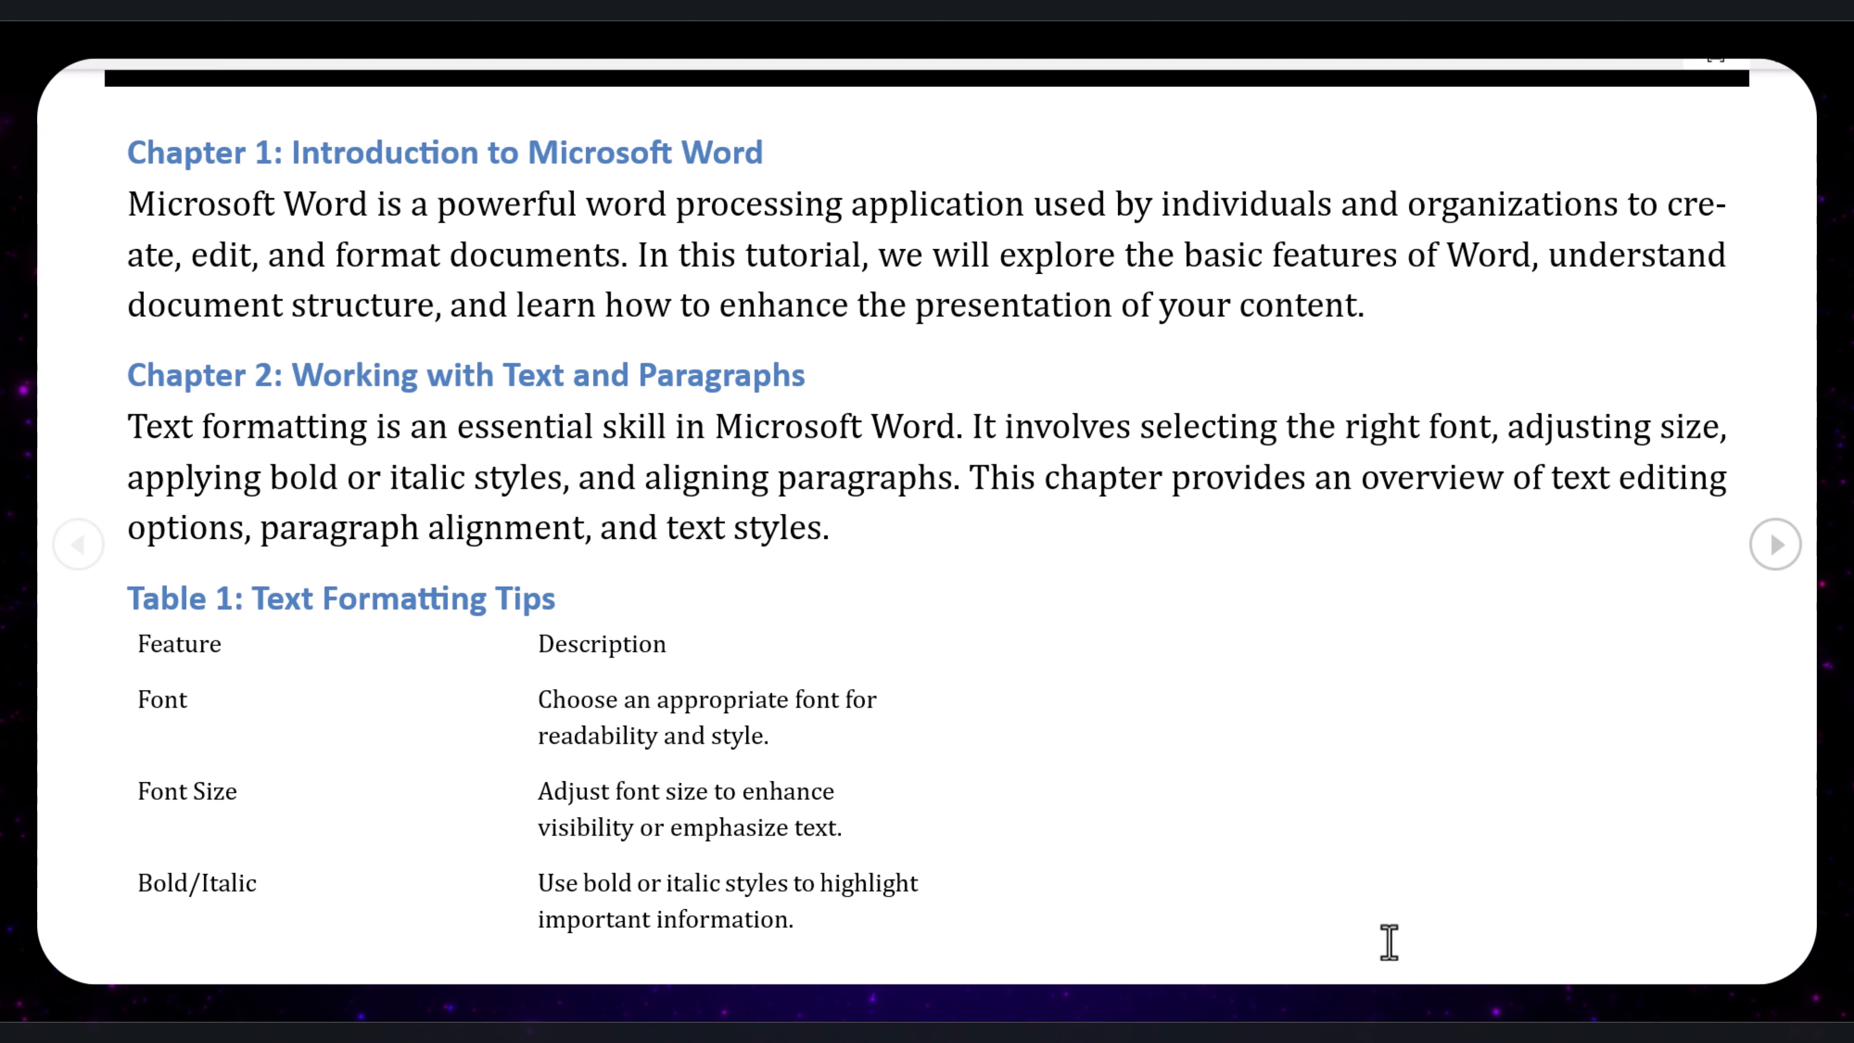
pyautogui.press('Escape')
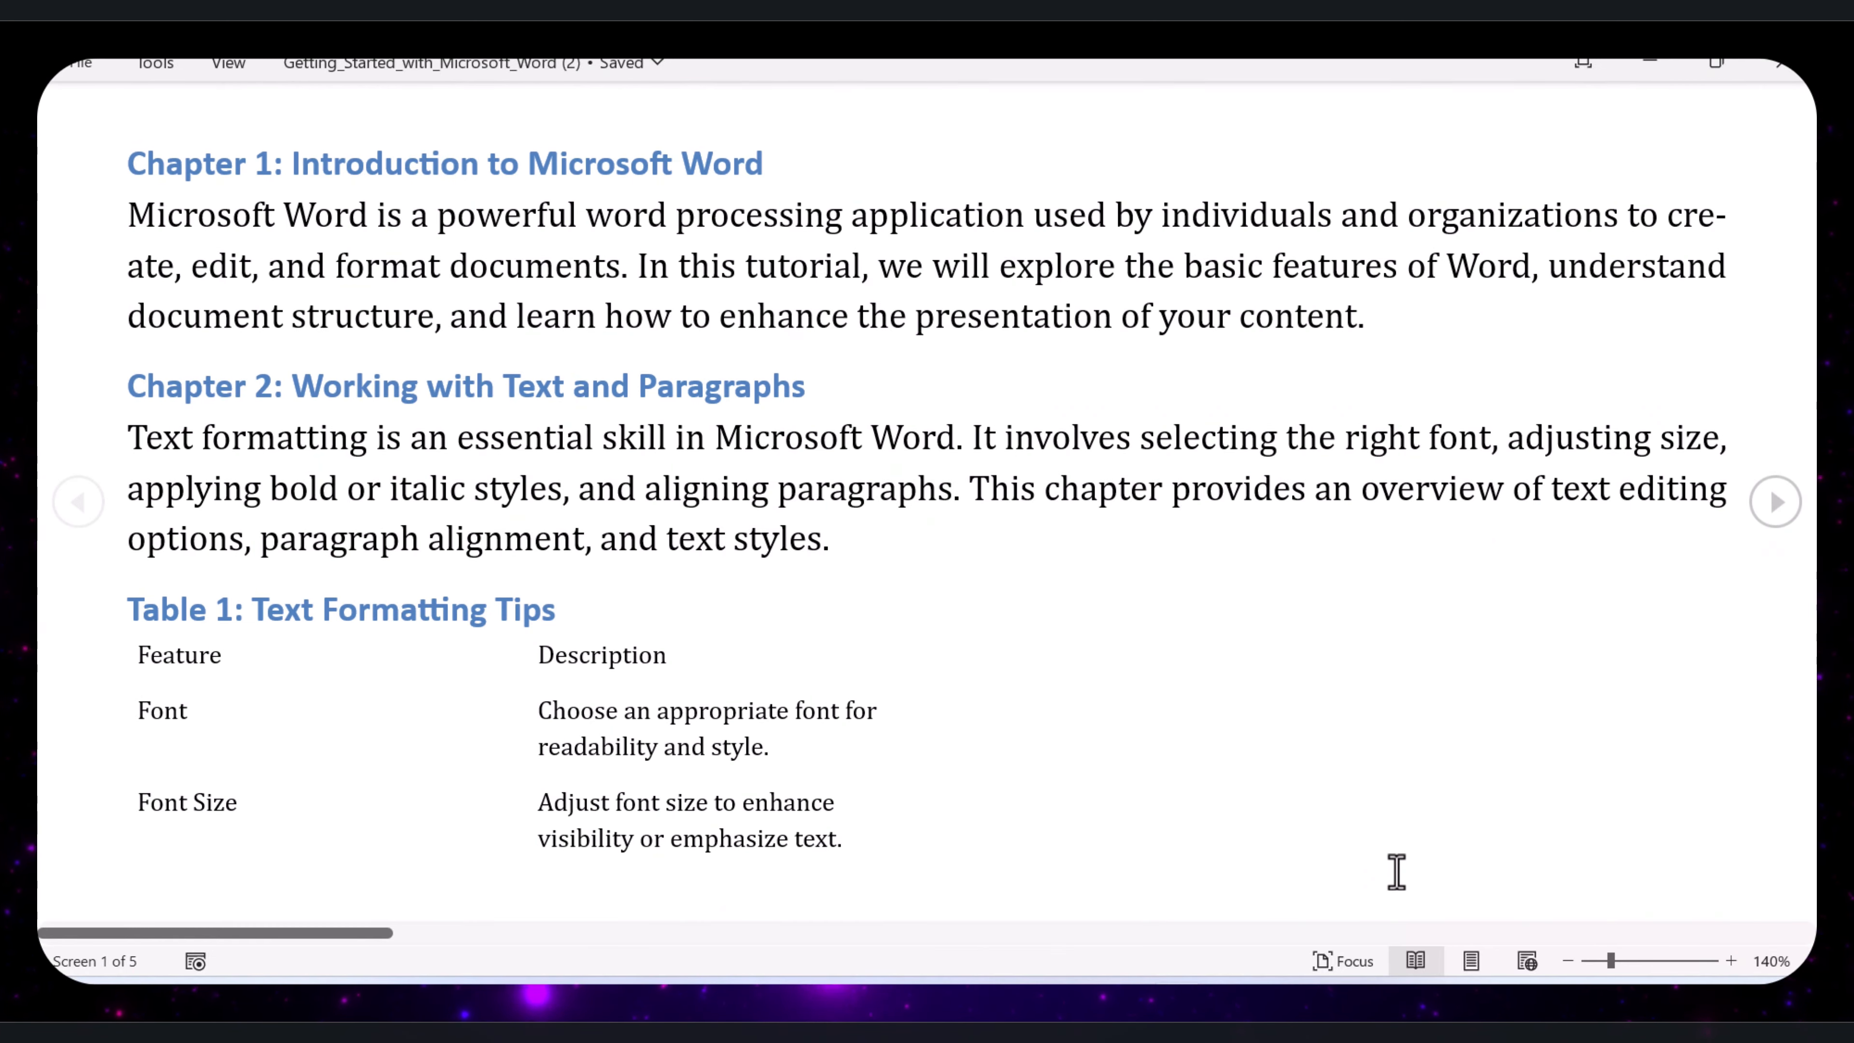
pyautogui.press('Escape')
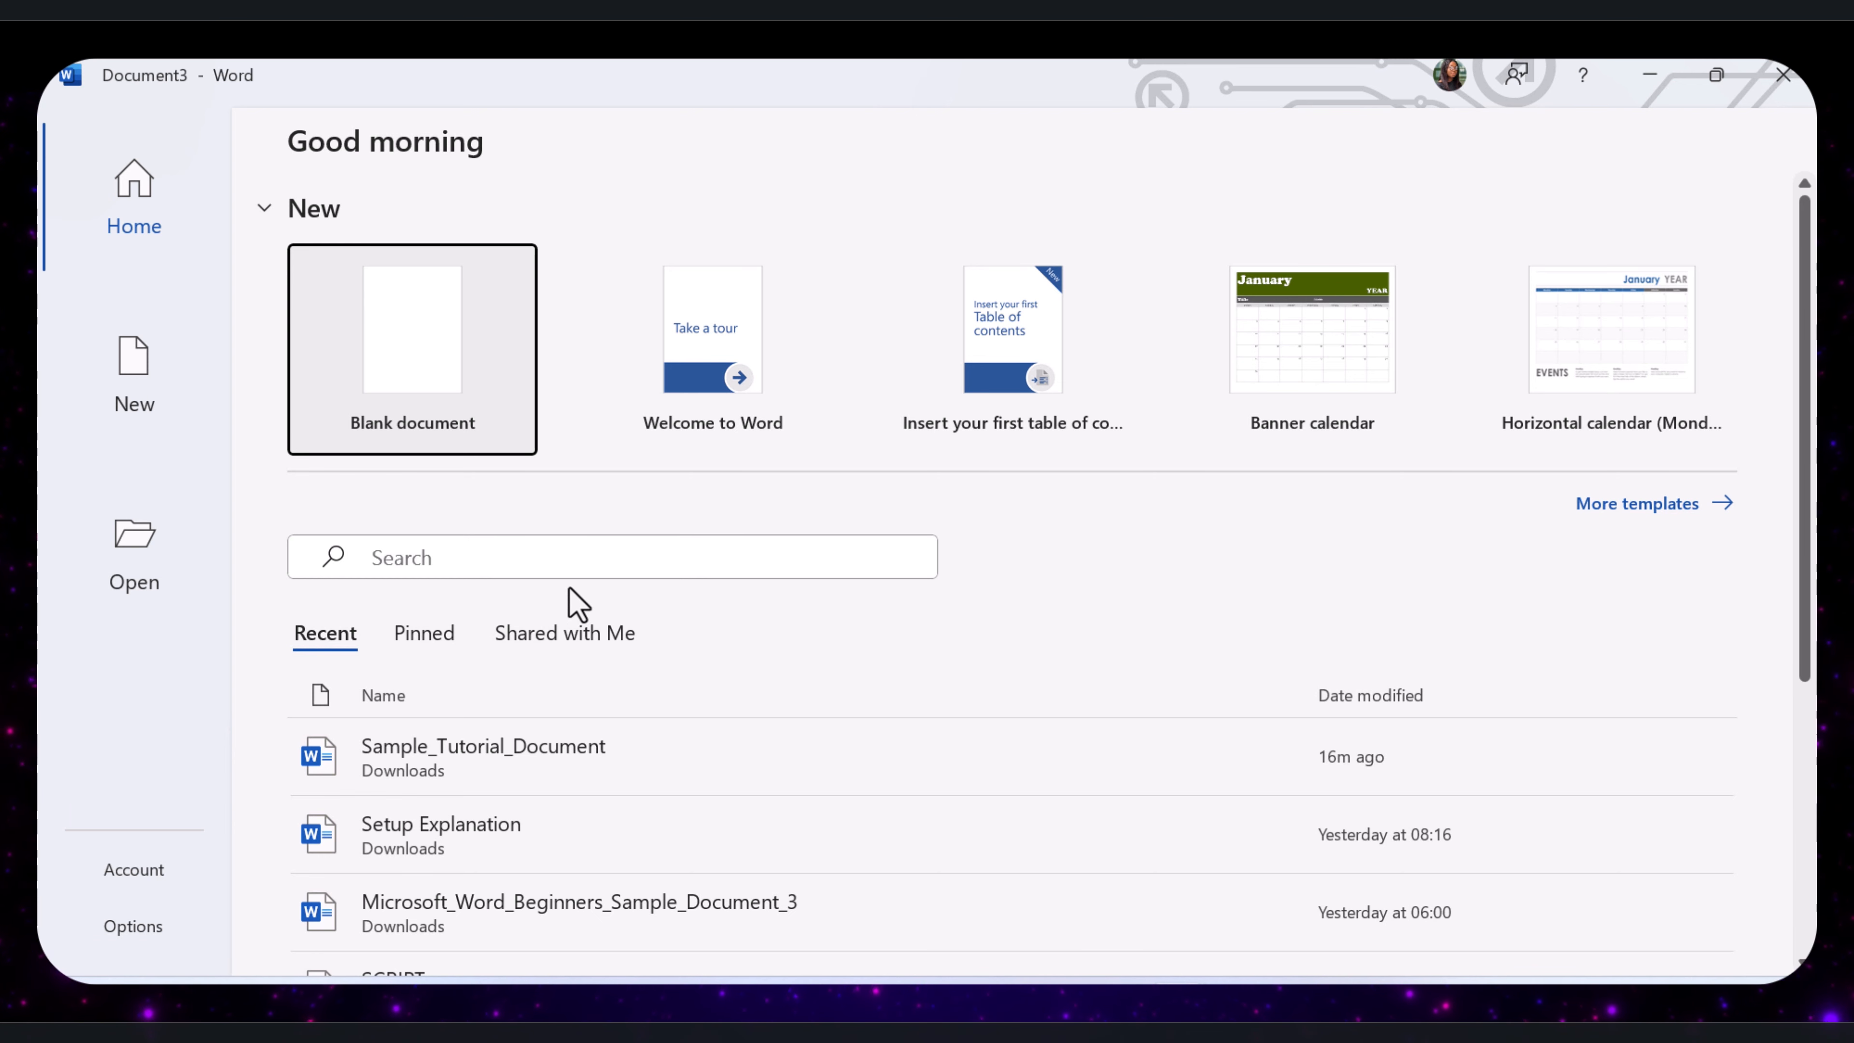
# Create a new blank document and write "Hello World!" on its first line.
pyautogui.click(385, 359)
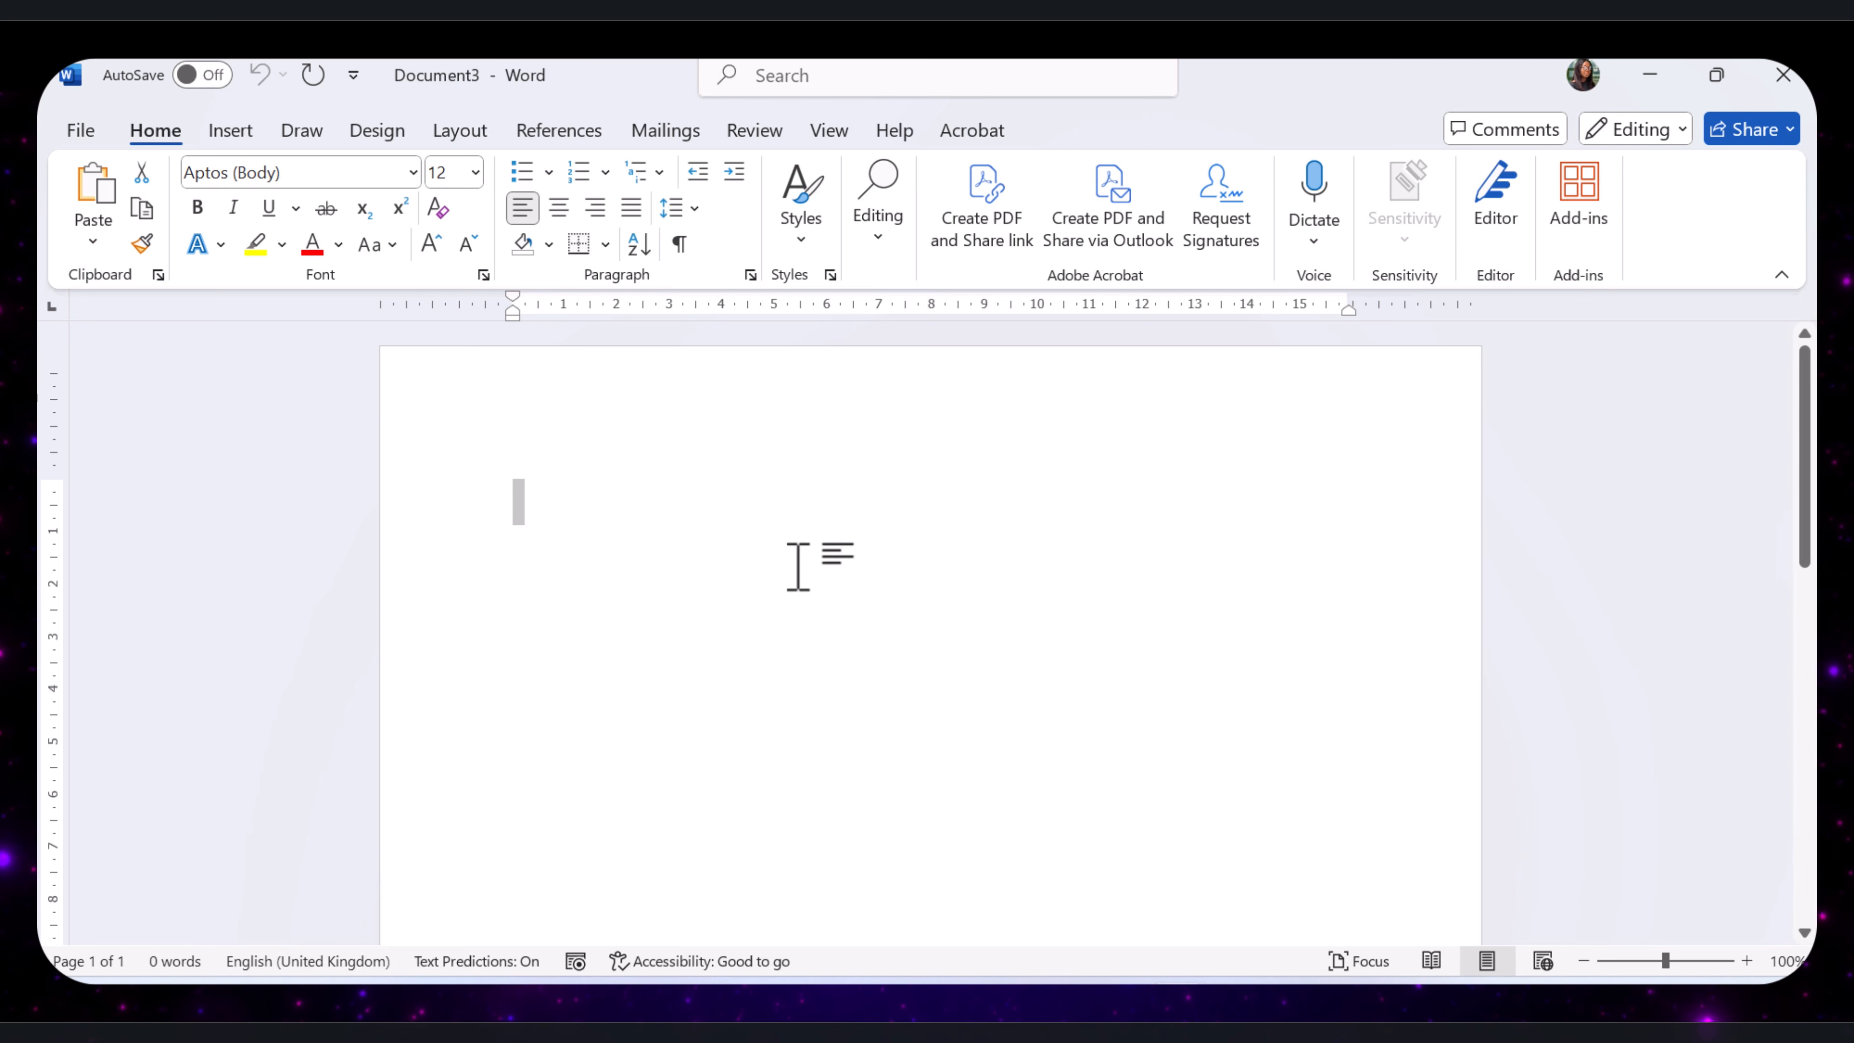
pyautogui.click(603, 506)
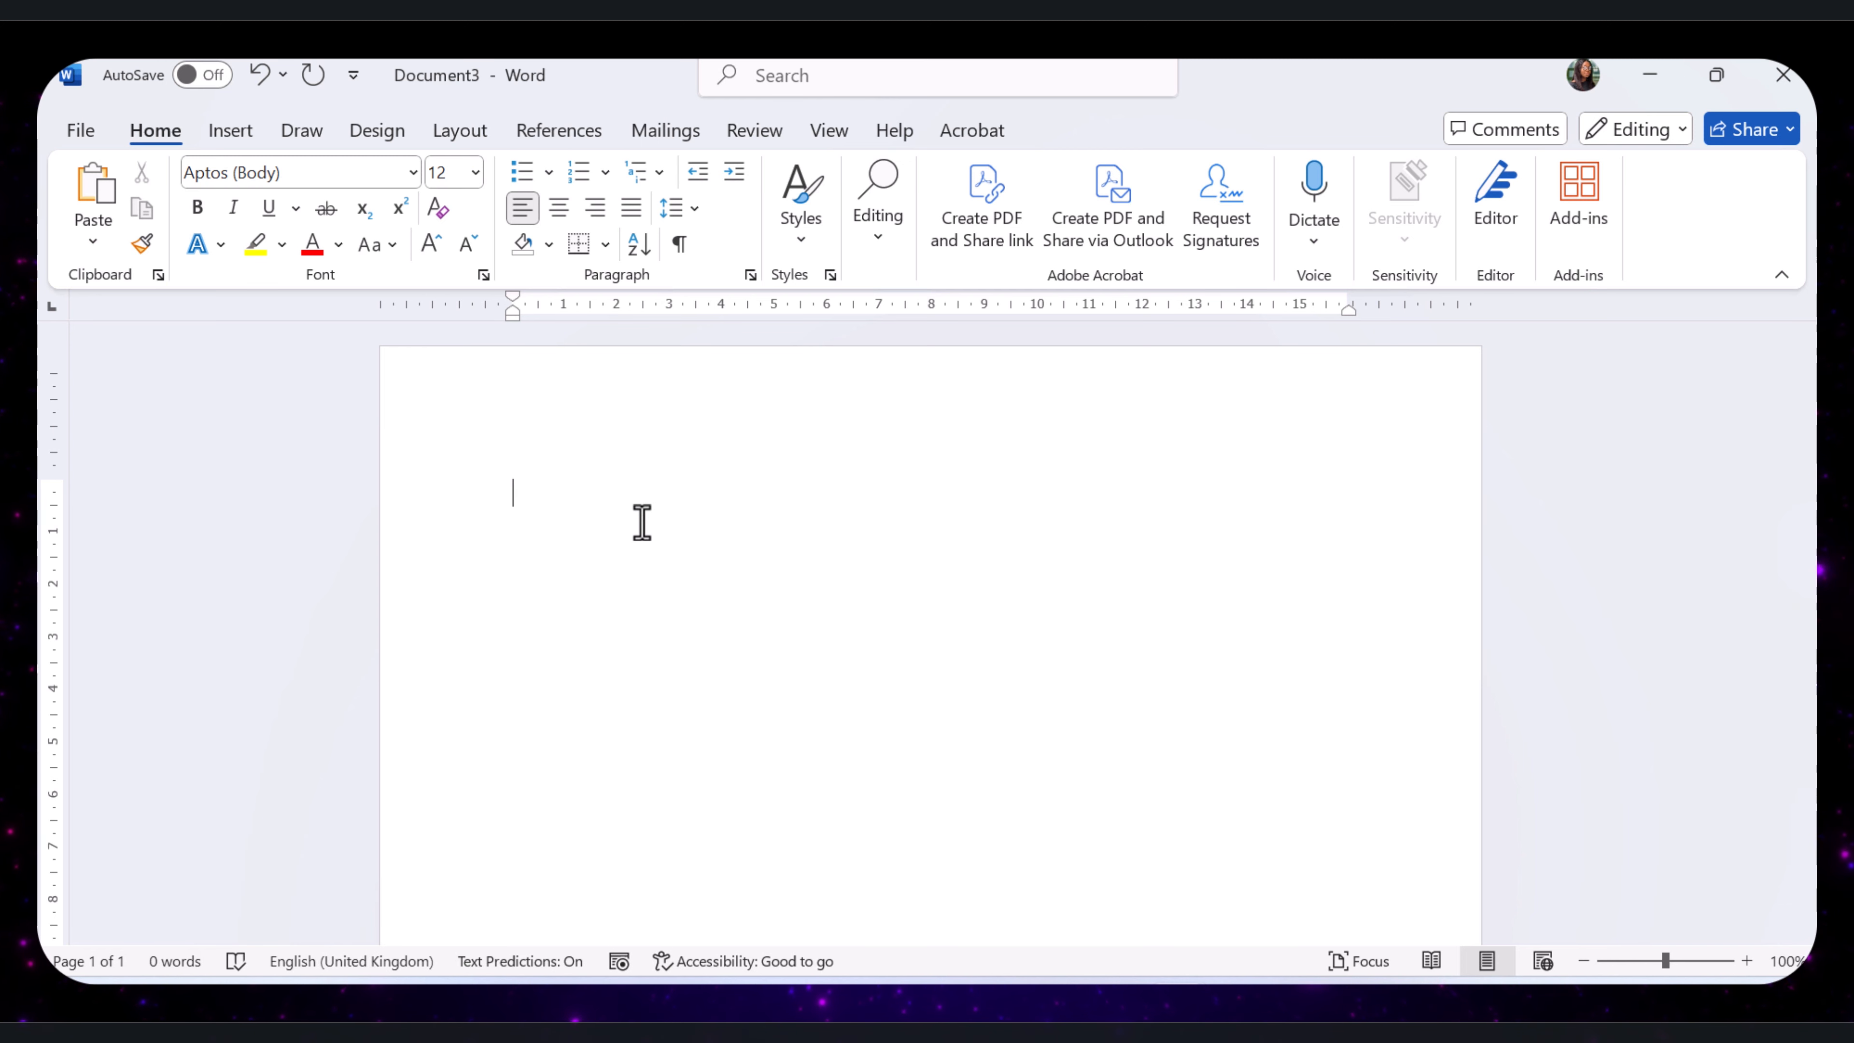
pyautogui.write('Hello World!')
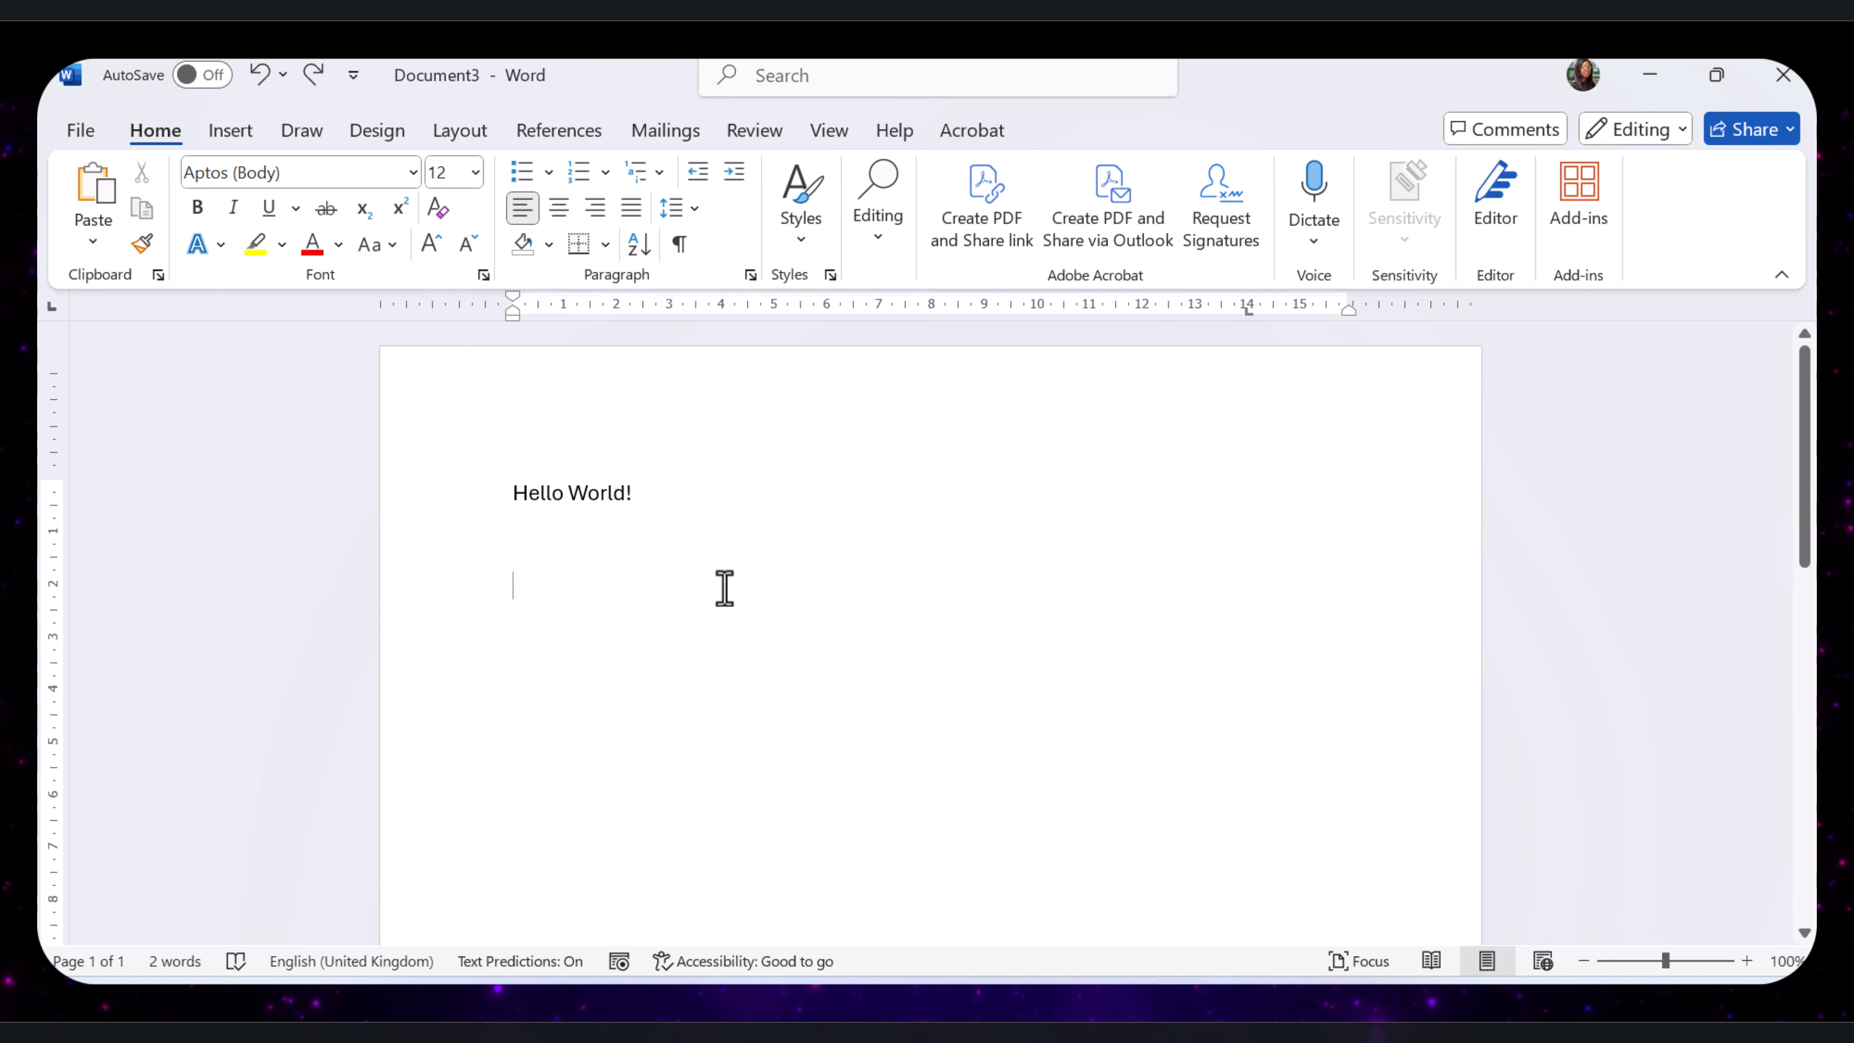
# Start text in the empty area near the page's centre, below "Hello World!", and write "My name is".
pyautogui.doubleClick(894, 592)
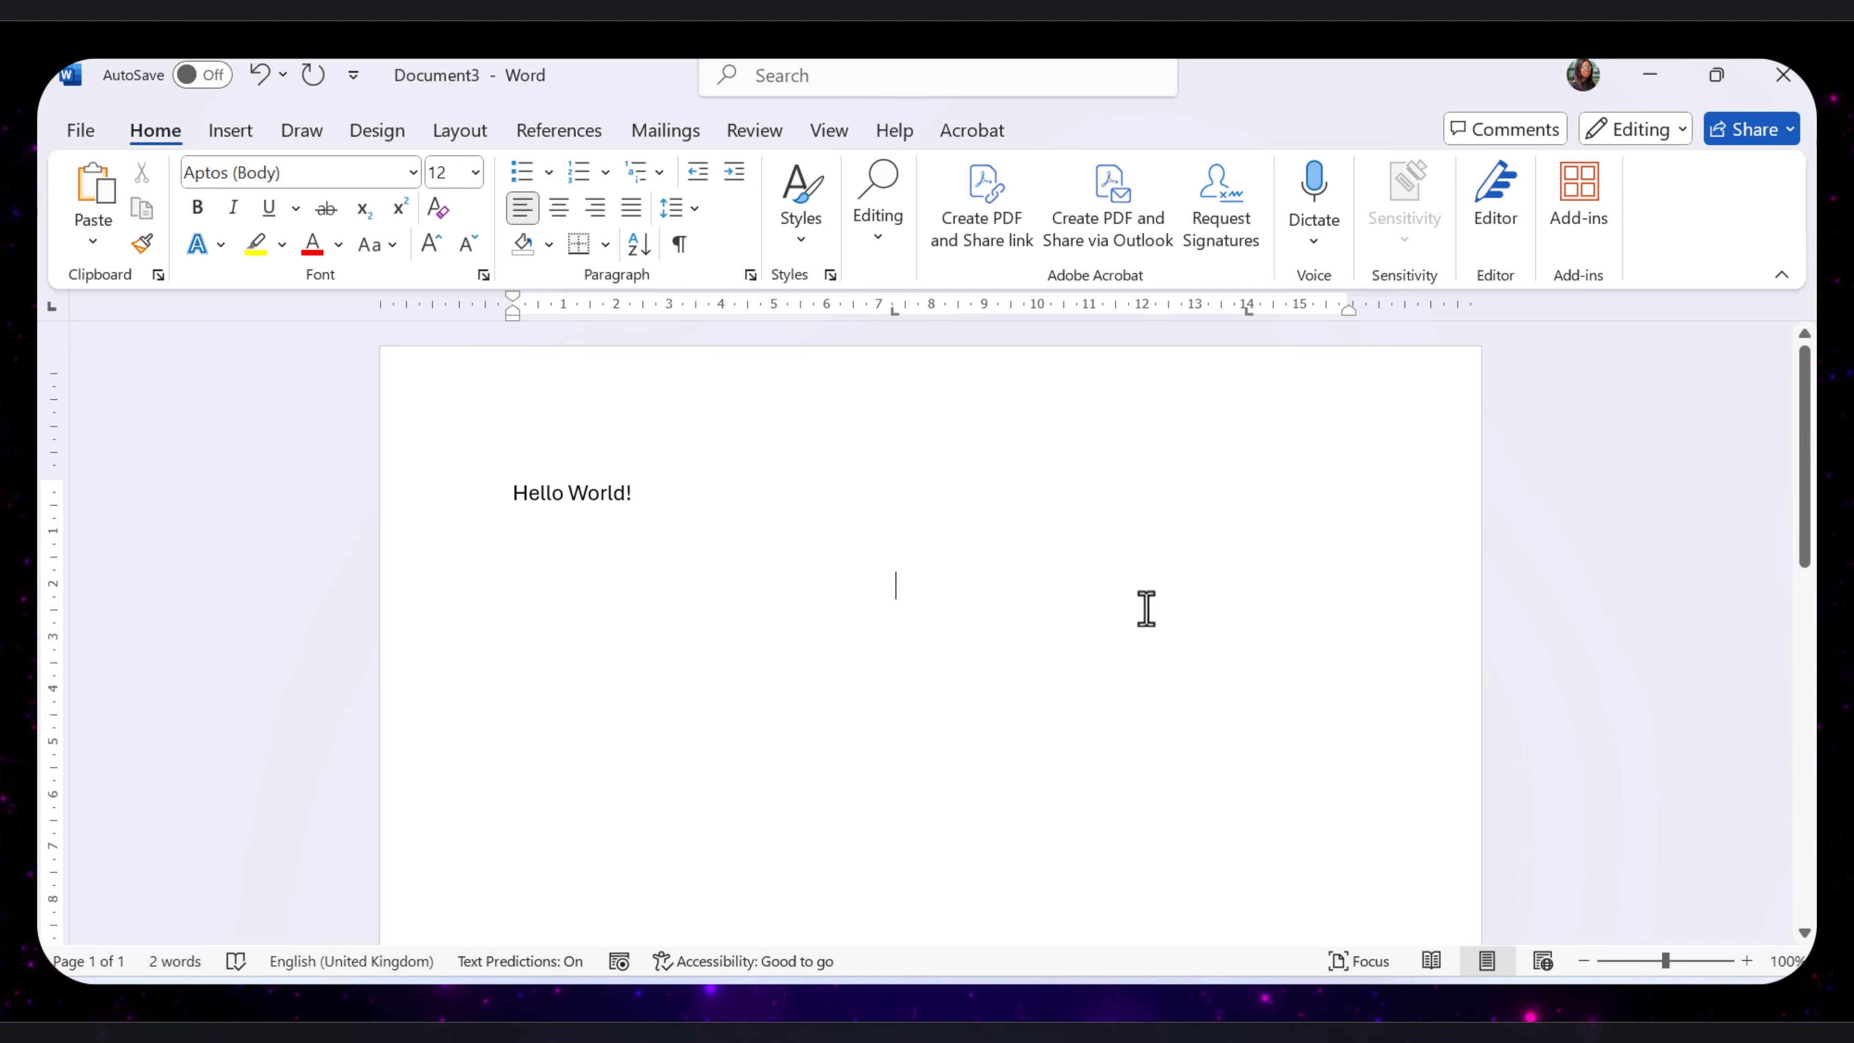
pyautogui.write('My')
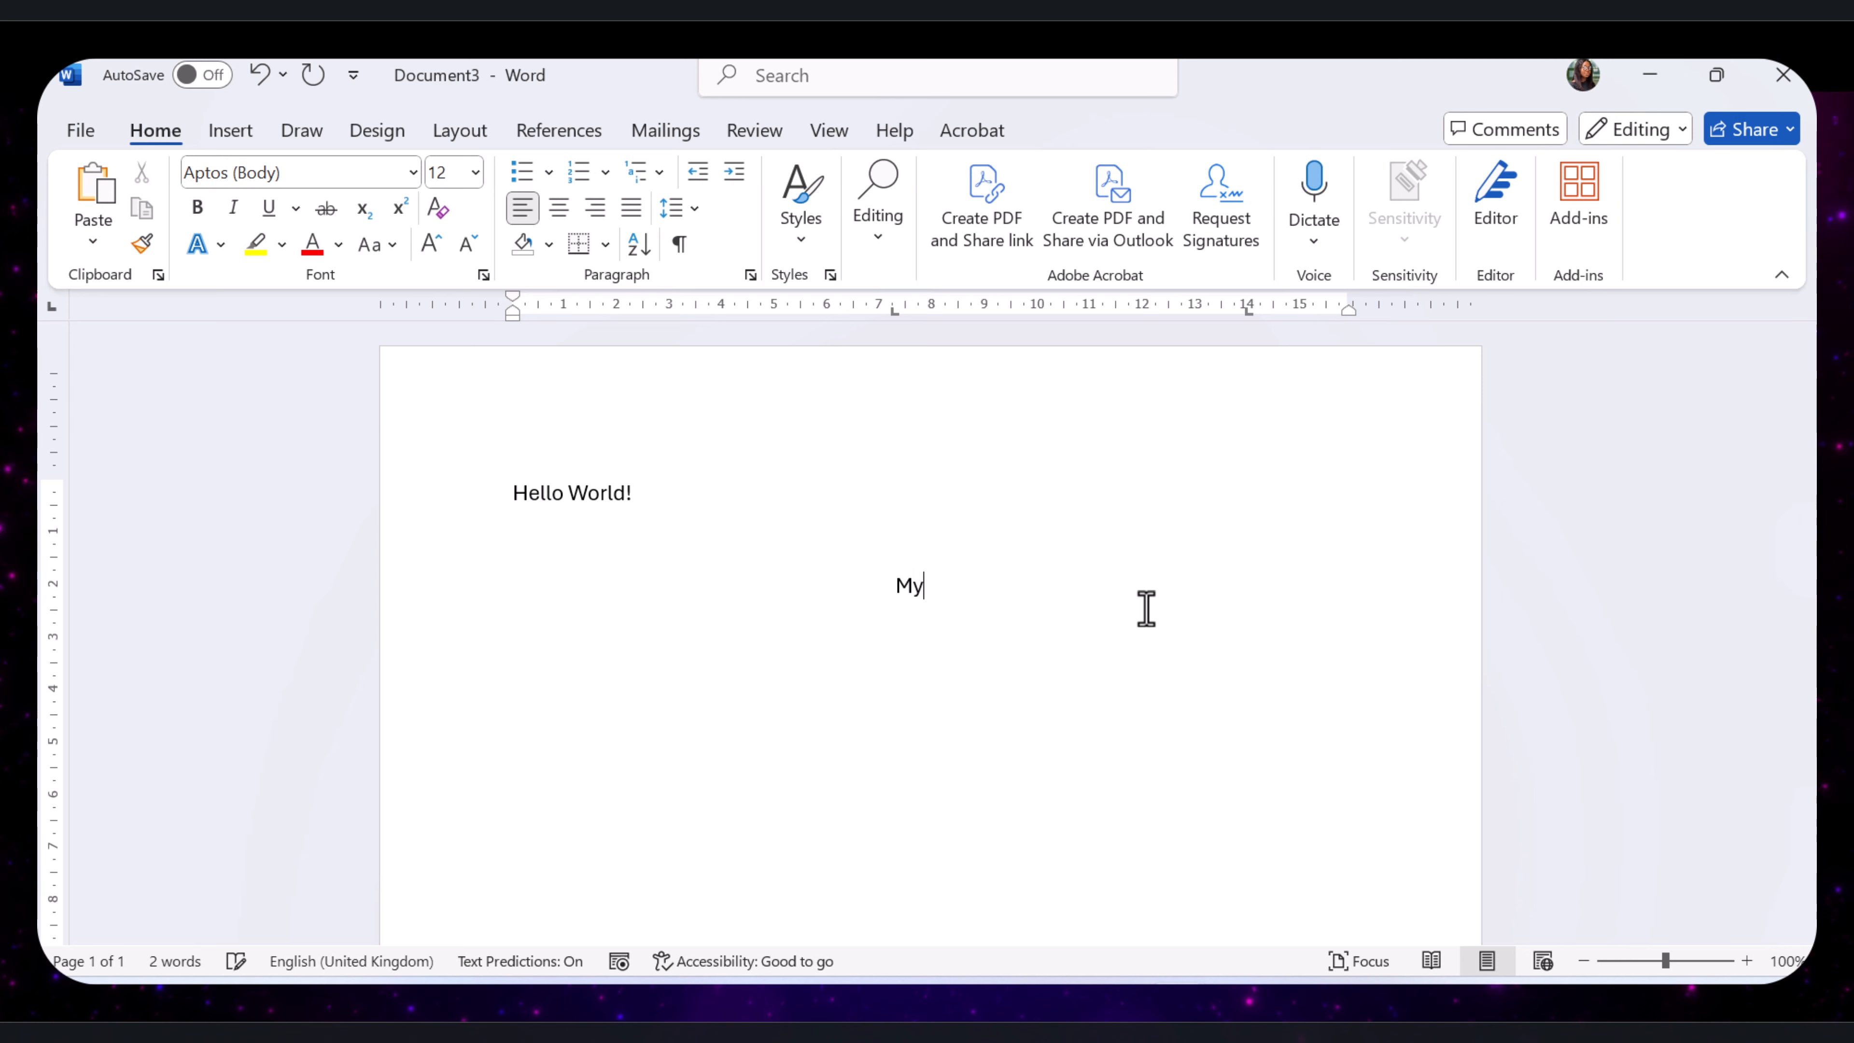
pyautogui.write(' name is')
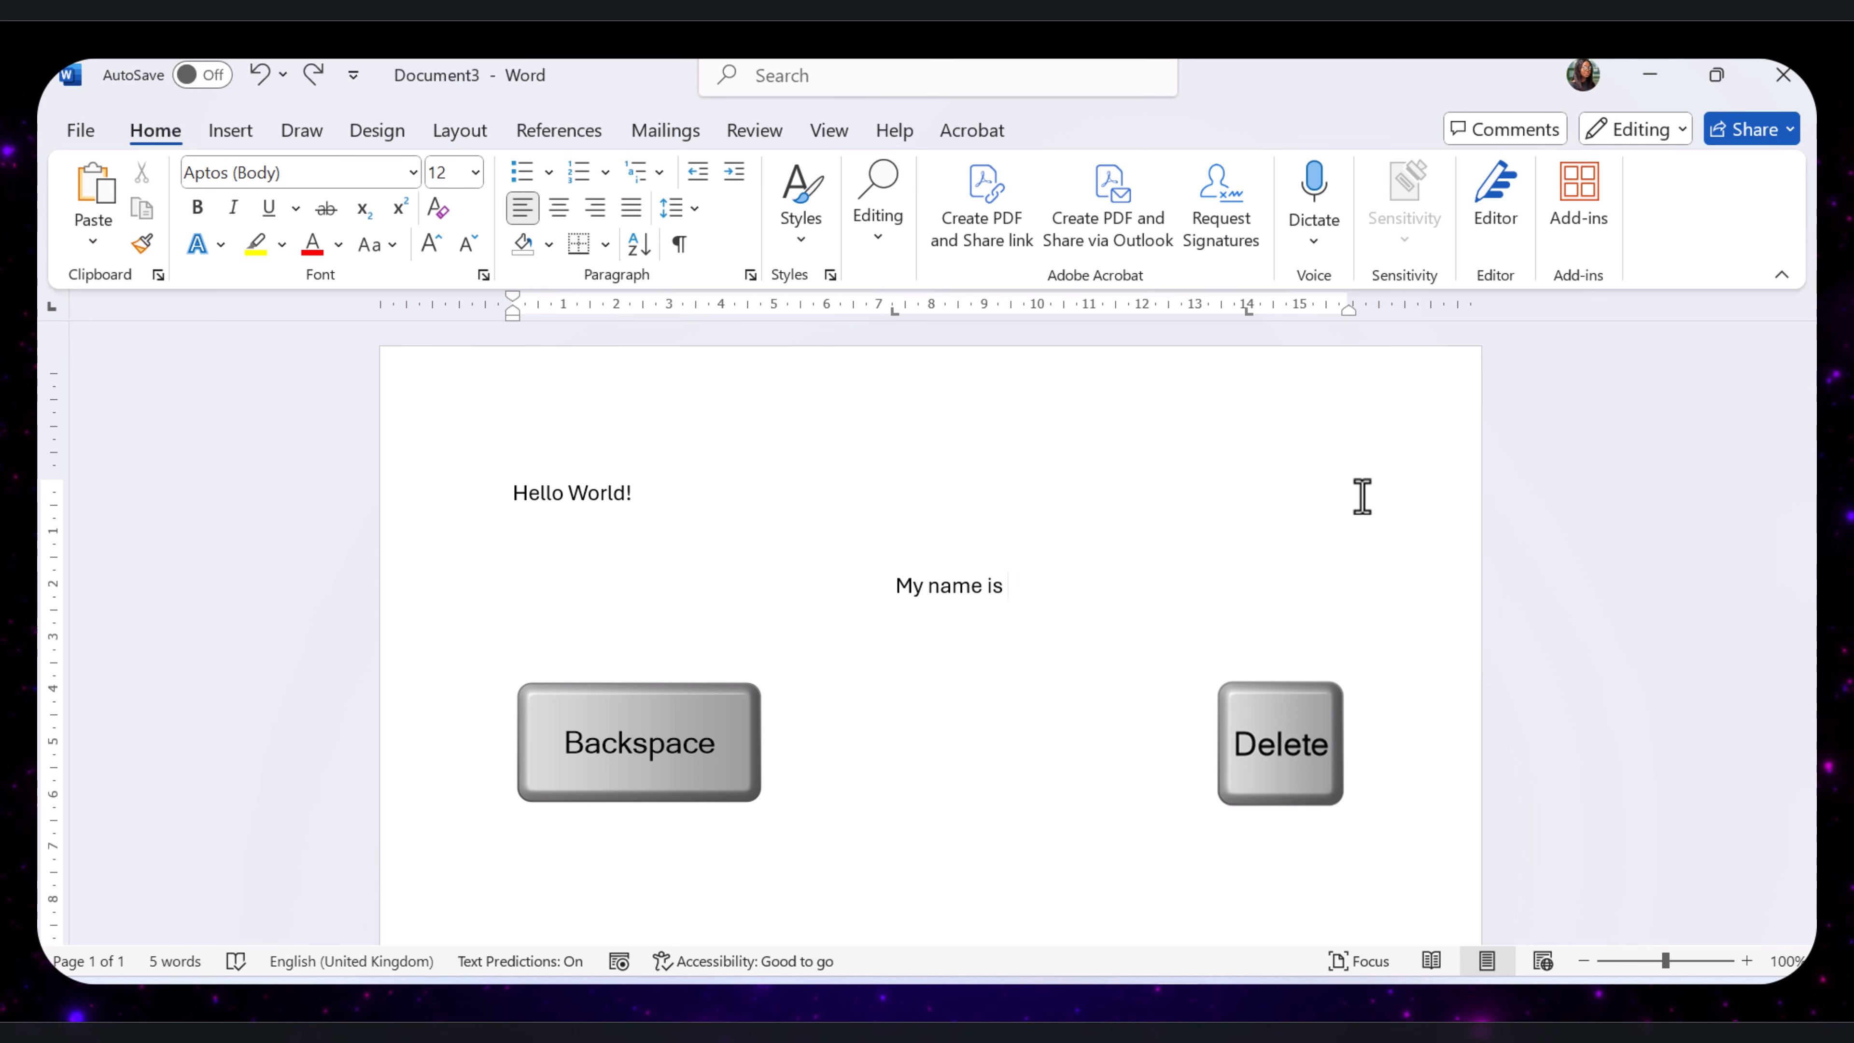
# Try erasing four characters backward from the end of "My name is" and four forward from its start.
pyautogui.press('BackSpace')
pyautogui.press('BackSpace')
pyautogui.press('BackSpace')
pyautogui.press('BackSpace')
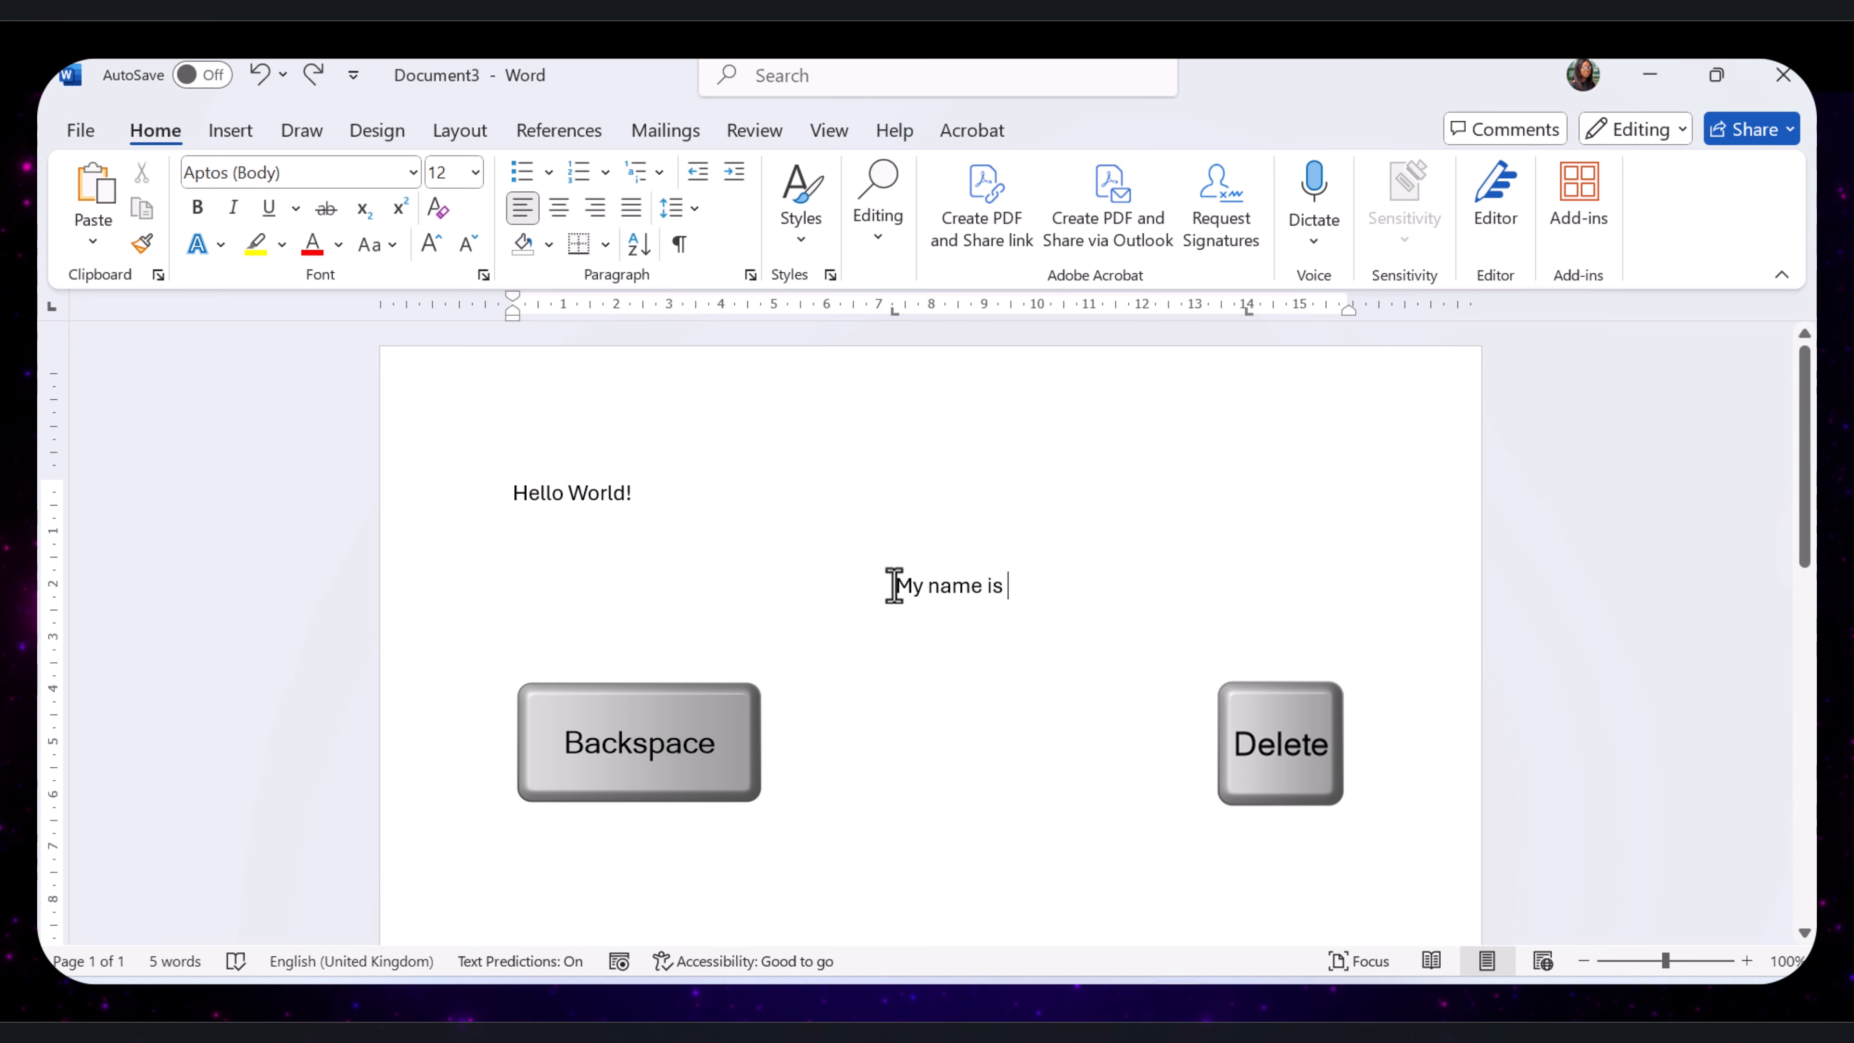
pyautogui.click(884, 588)
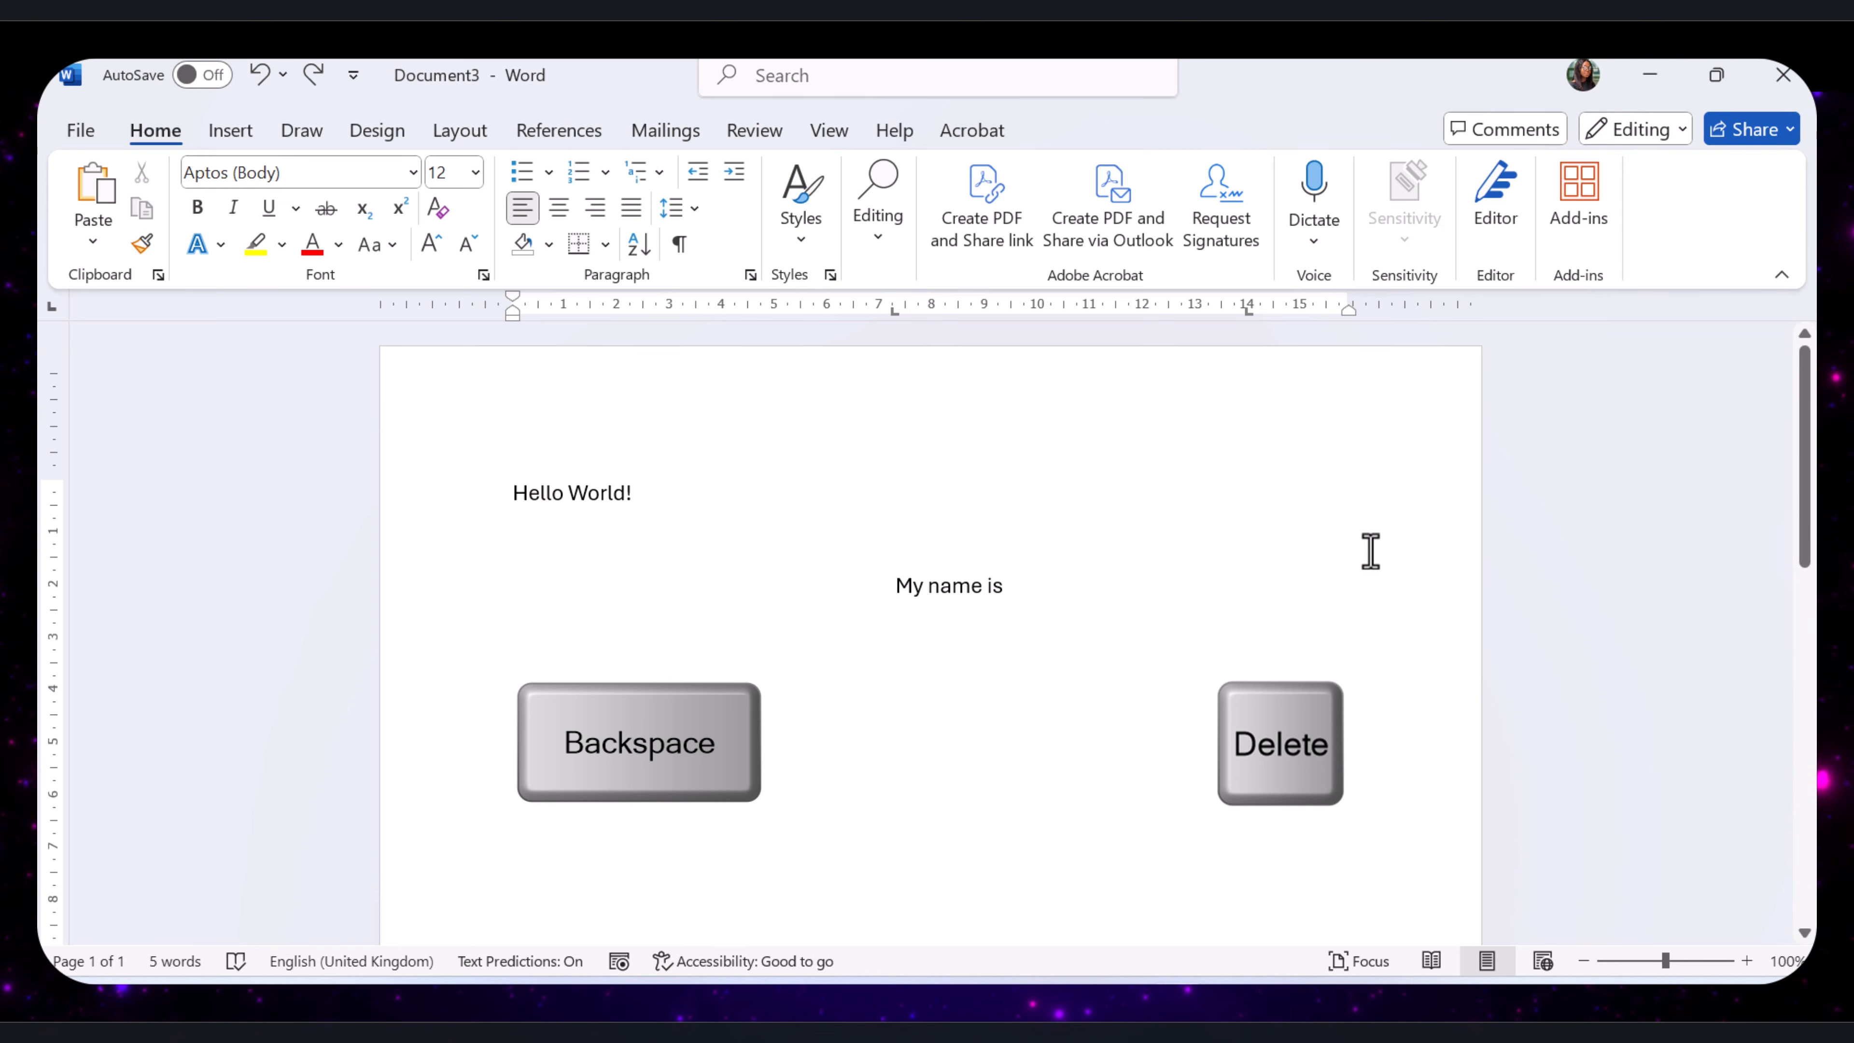
pyautogui.press('Delete')
pyautogui.press('Delete')
pyautogui.press('Delete')
pyautogui.press('Delete')
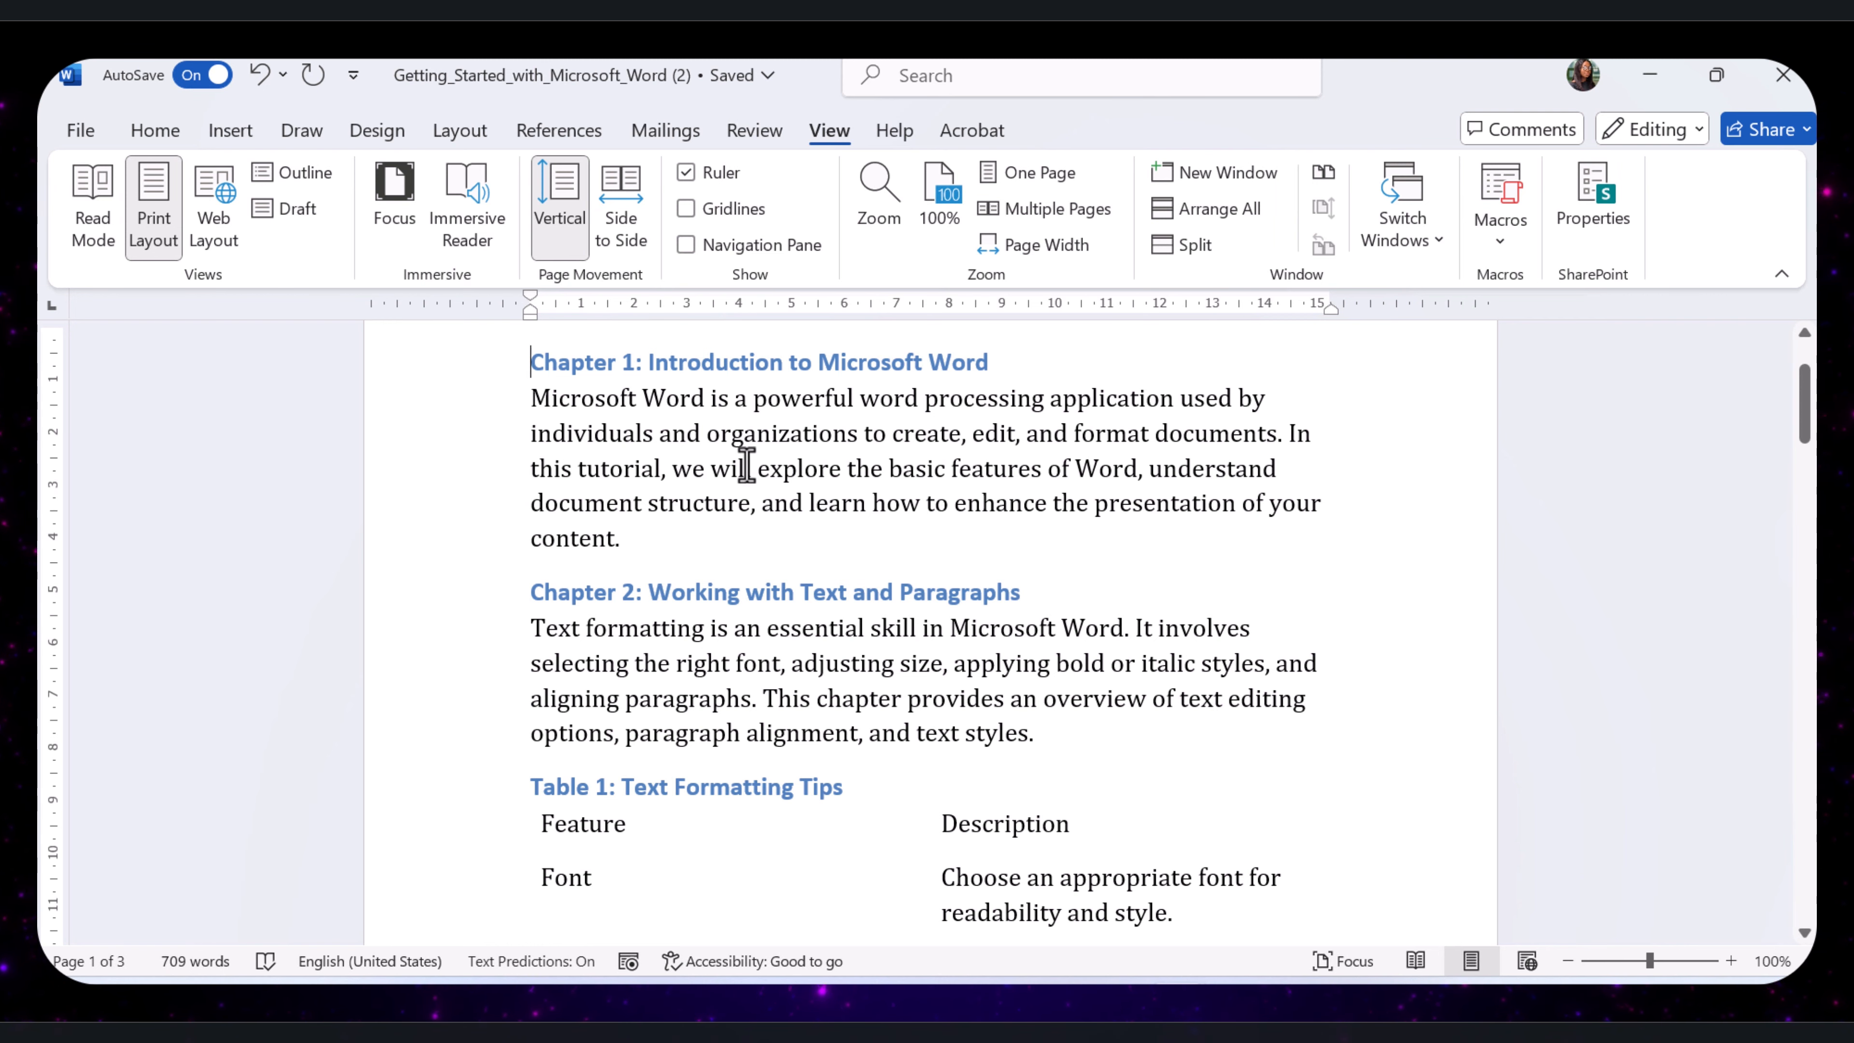
# Try deleting the "Chapter 1: Introduction to Microsoft Word" heading together with its paragraph.
pyautogui.moveTo(699, 543); pyautogui.dragTo(501, 360)
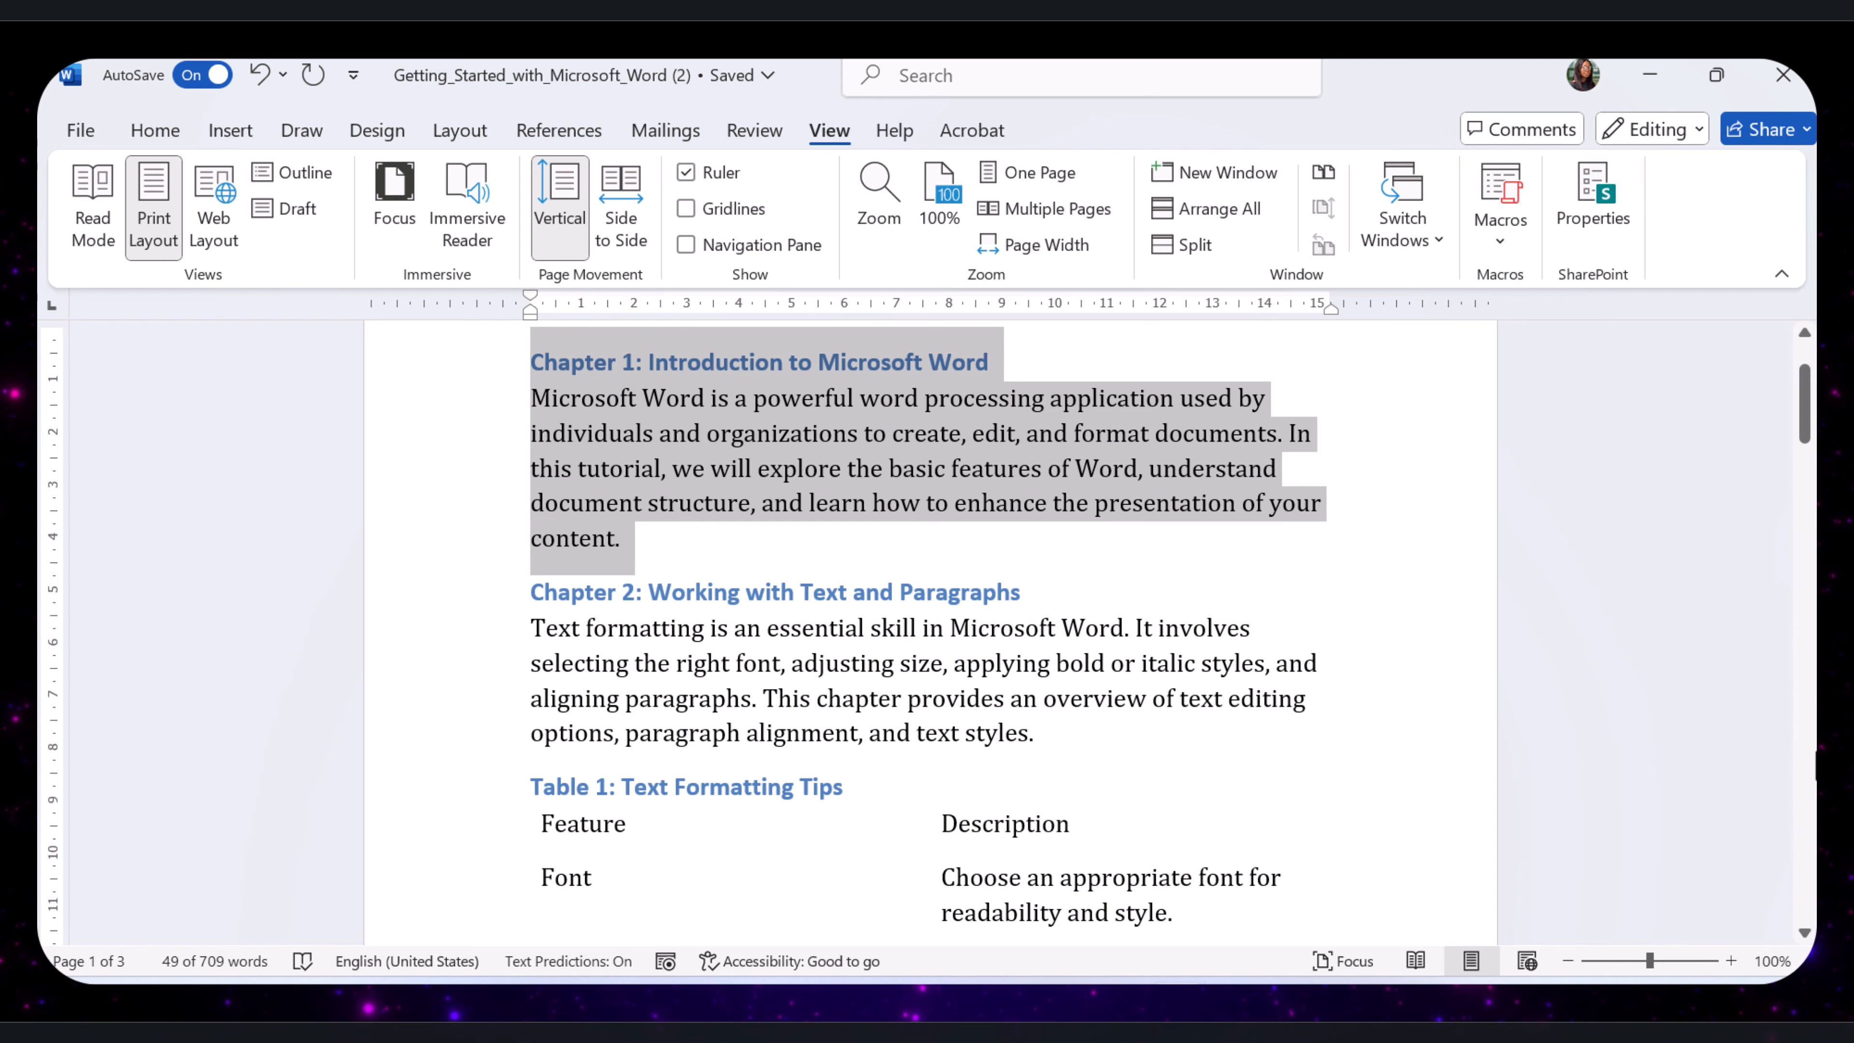
pyautogui.press('Delete')
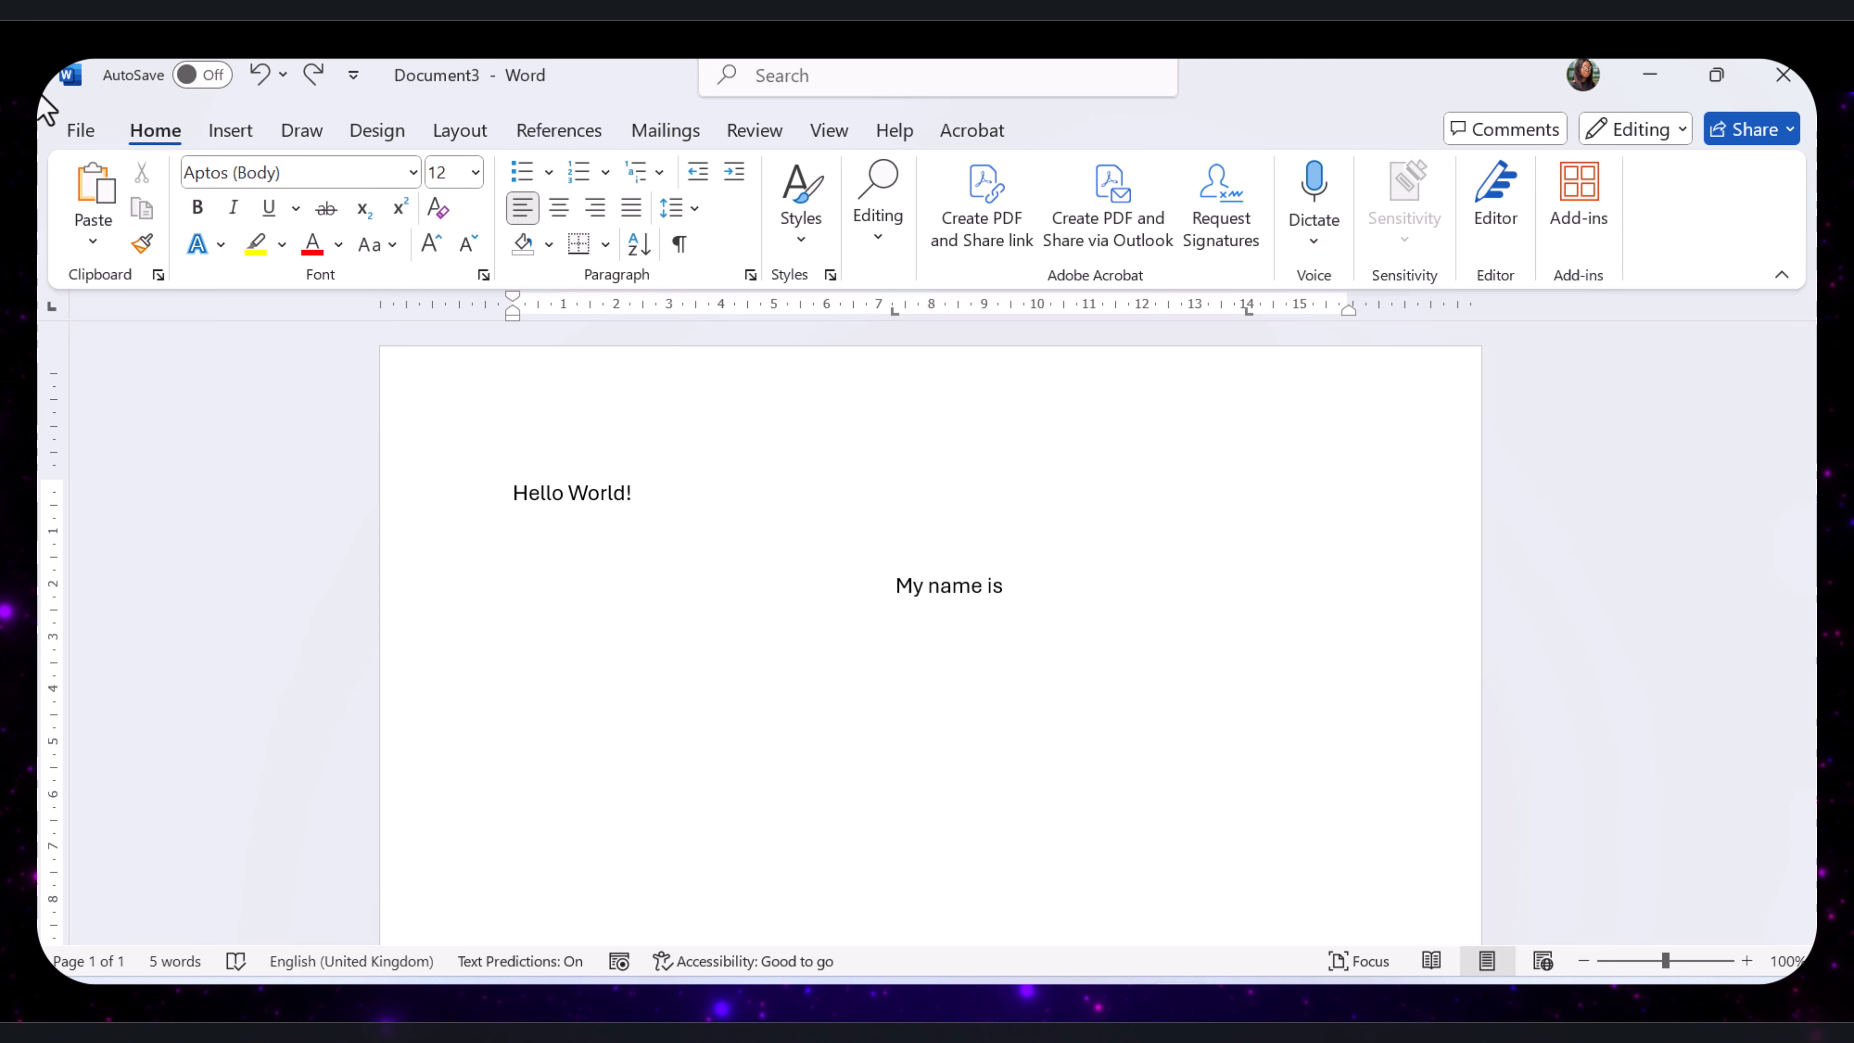
# Open the Save As dialog for the new "Hello World!" document and choose the Documents folder as its location.
pyautogui.click(81, 135)
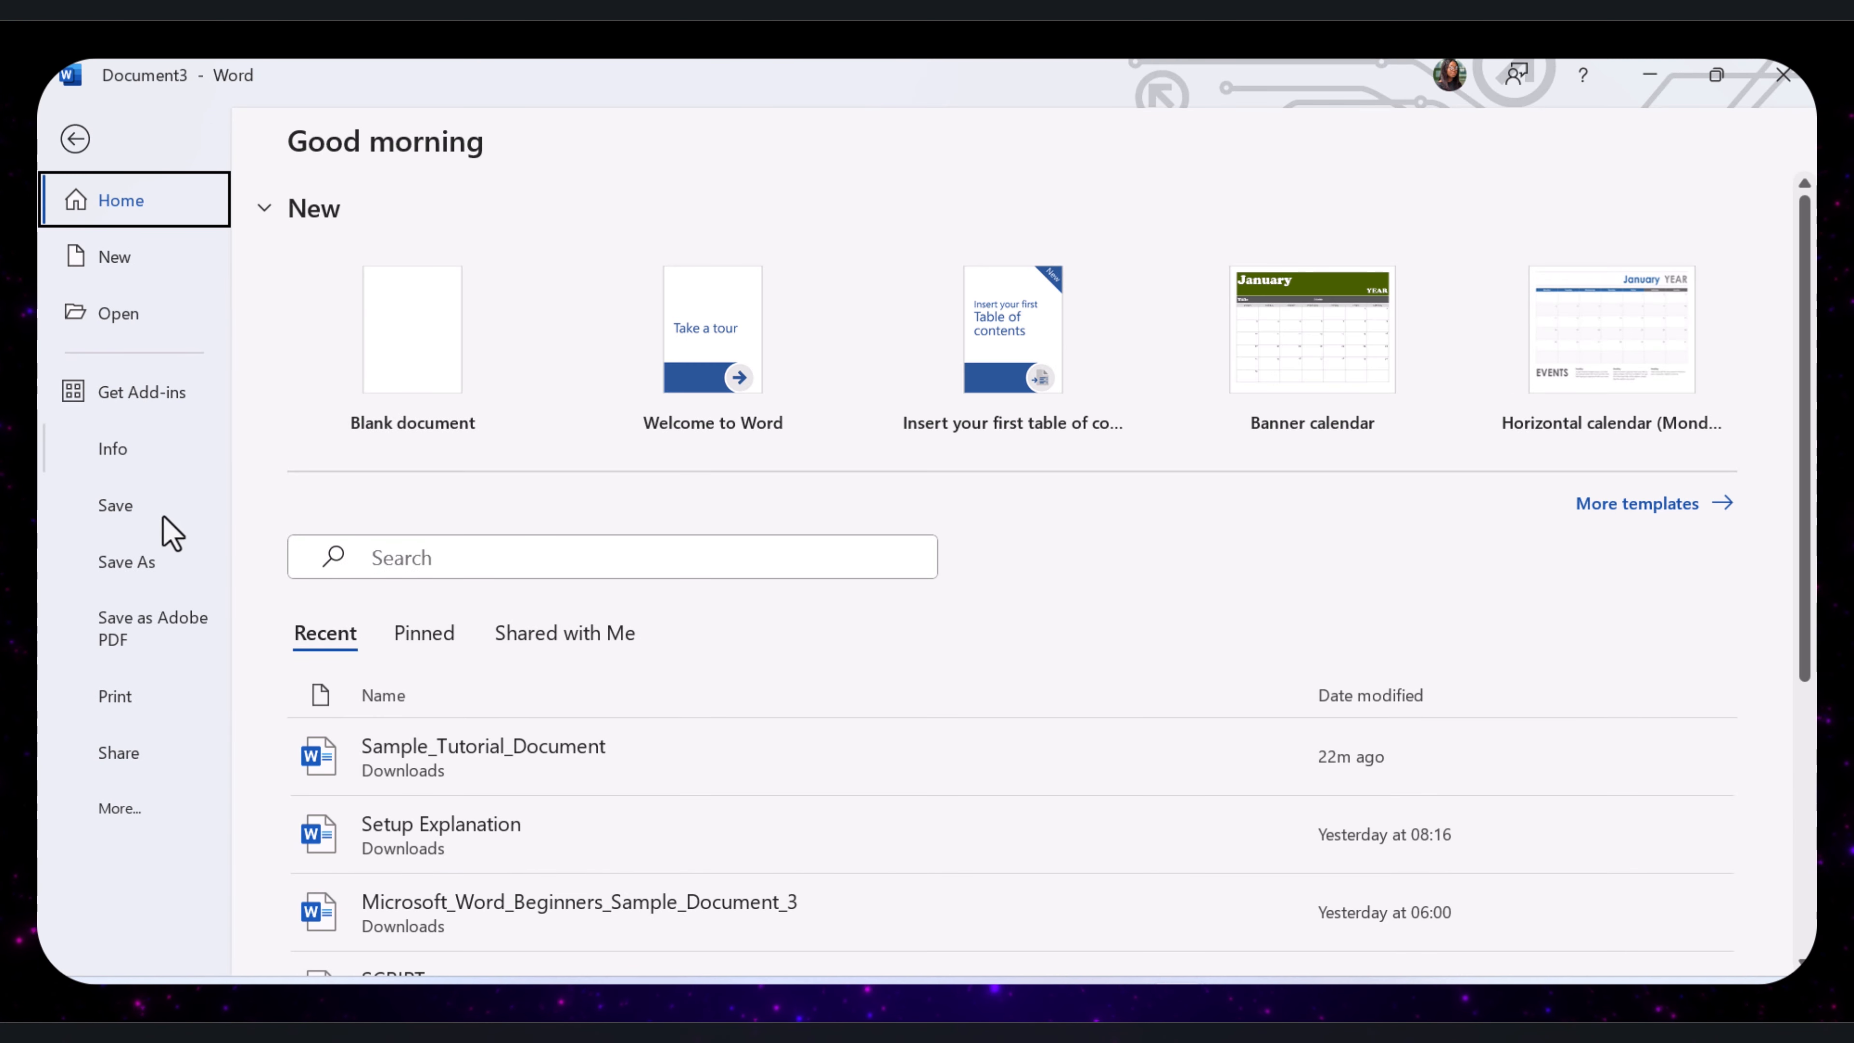
pyautogui.click(144, 570)
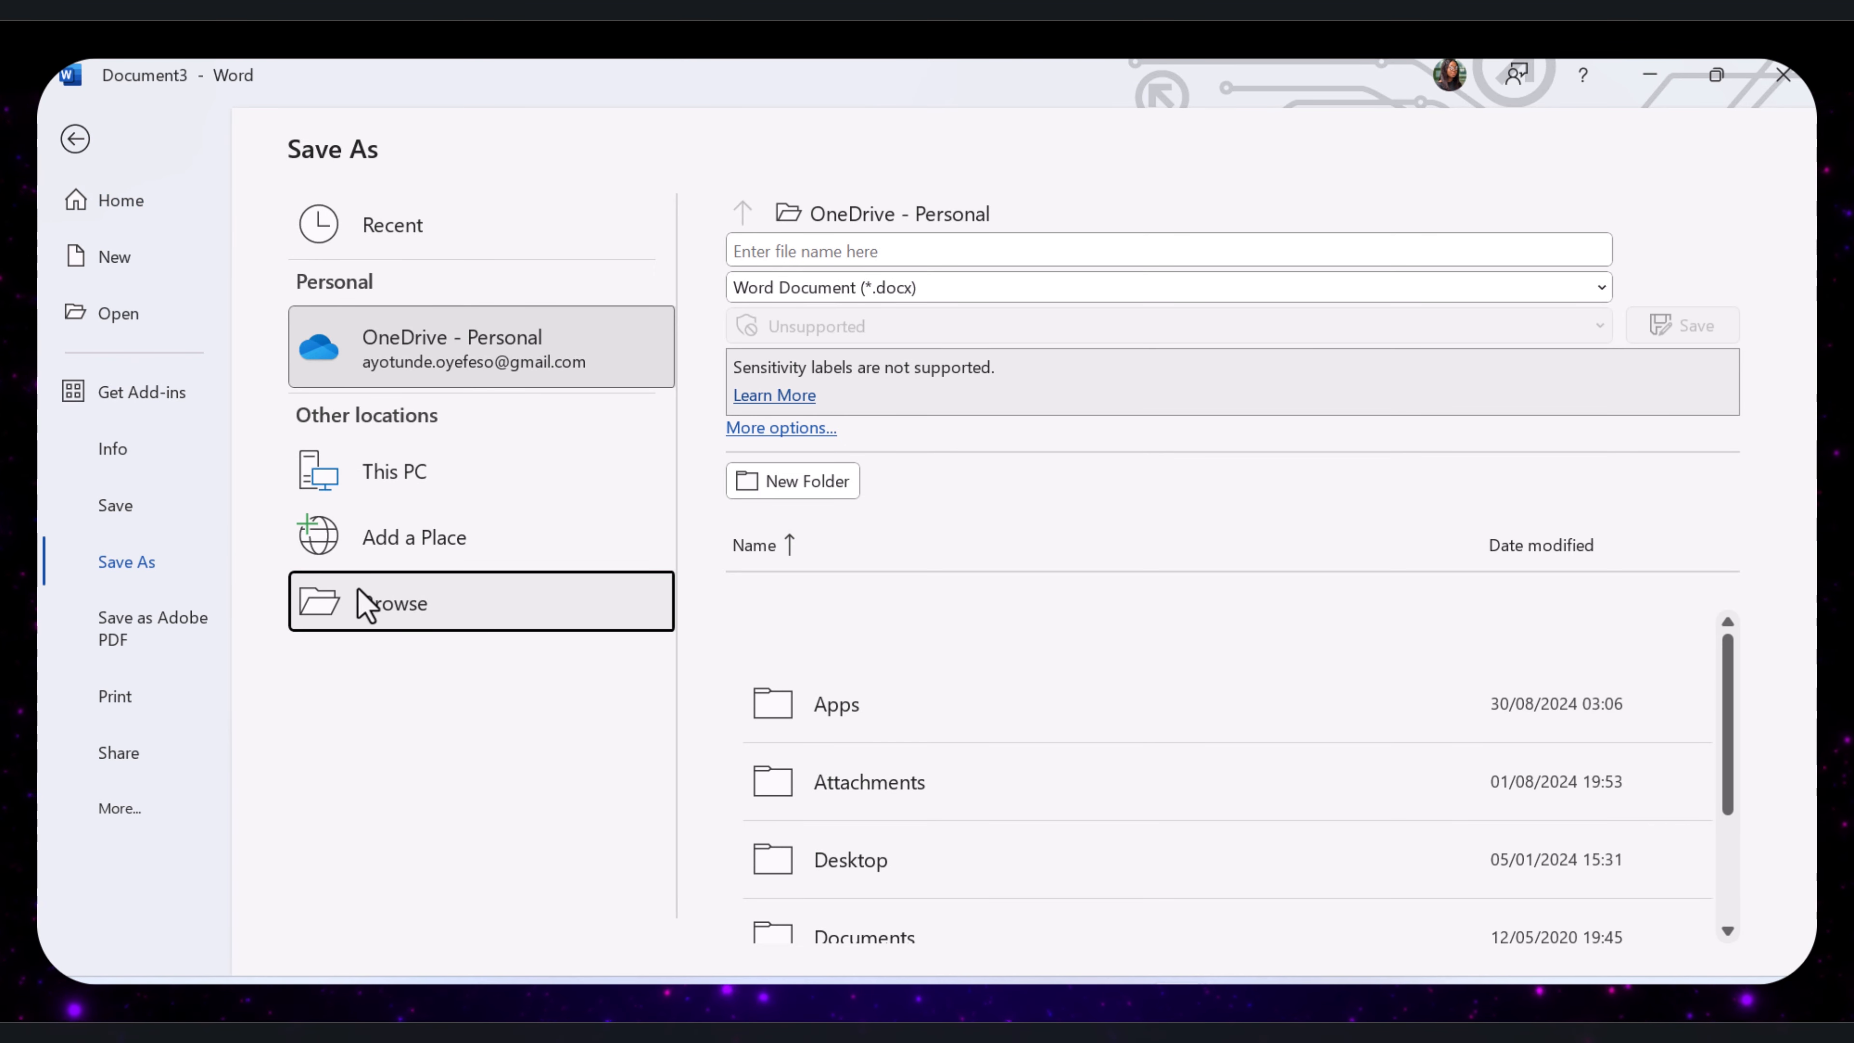
pyautogui.click(393, 621)
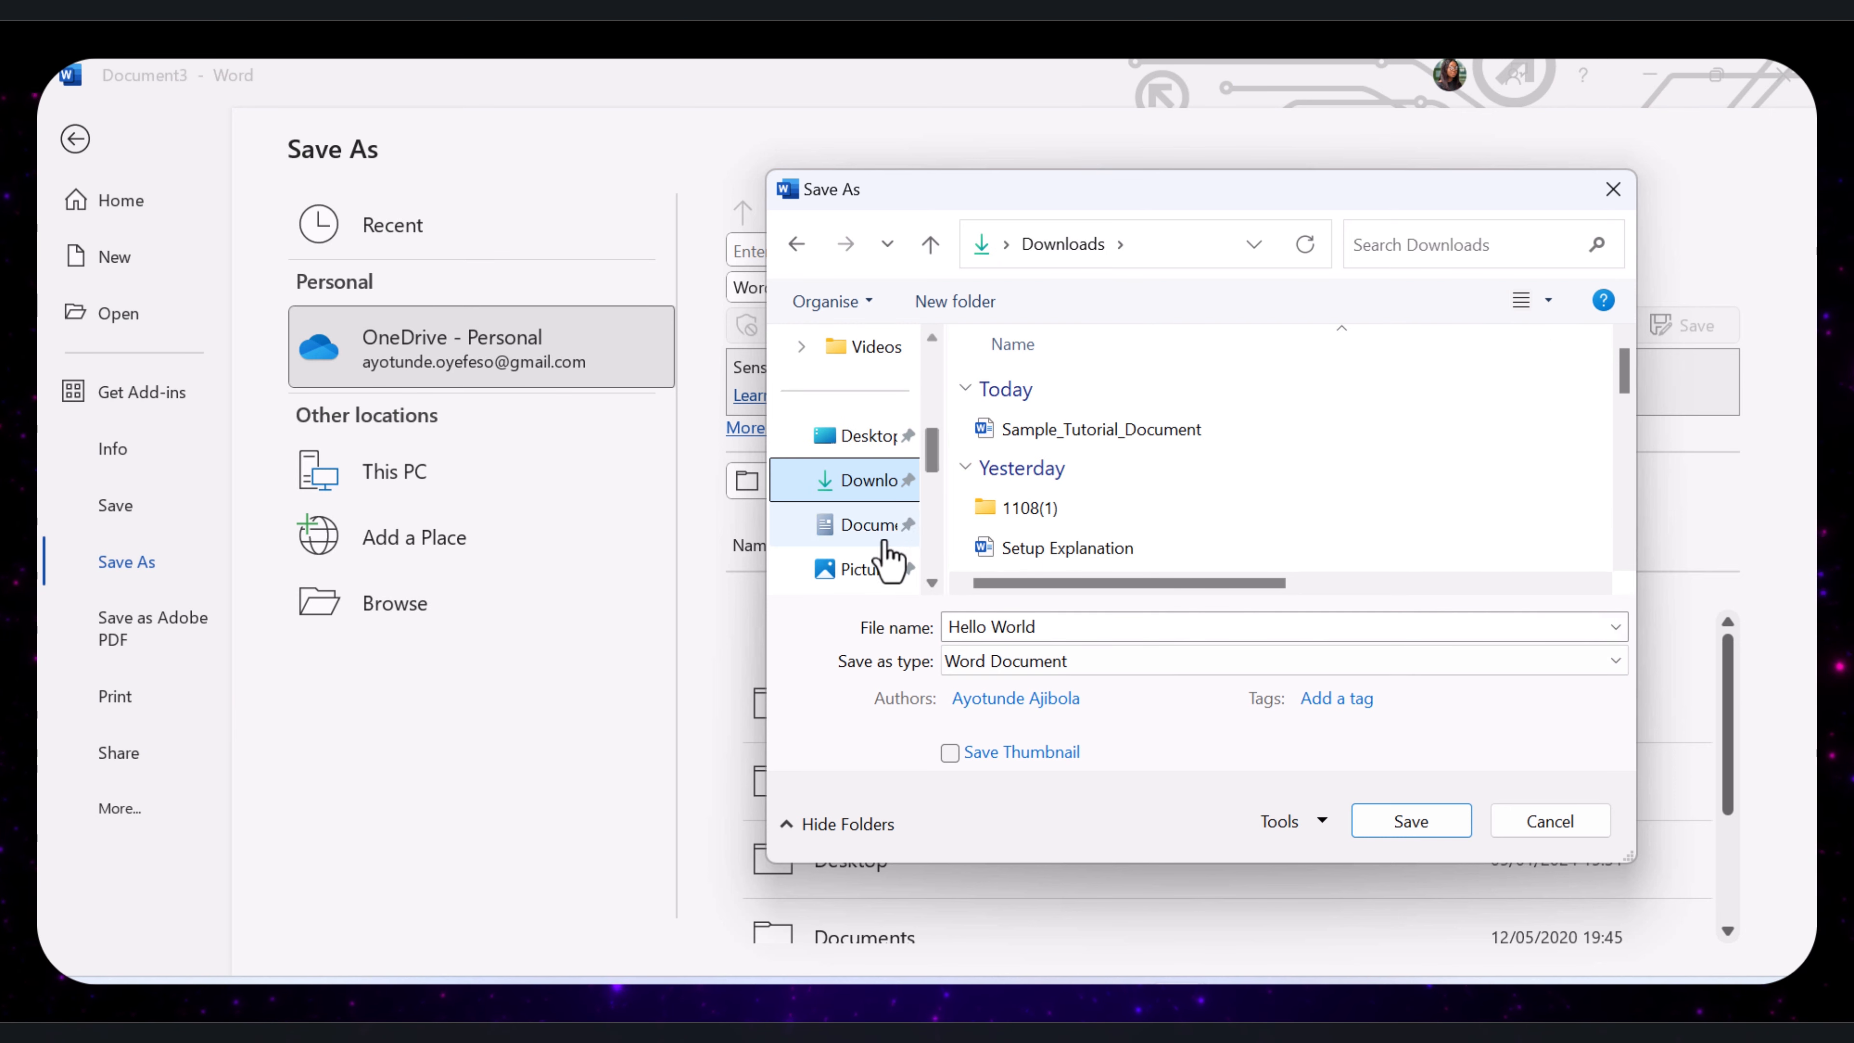
pyautogui.click(878, 526)
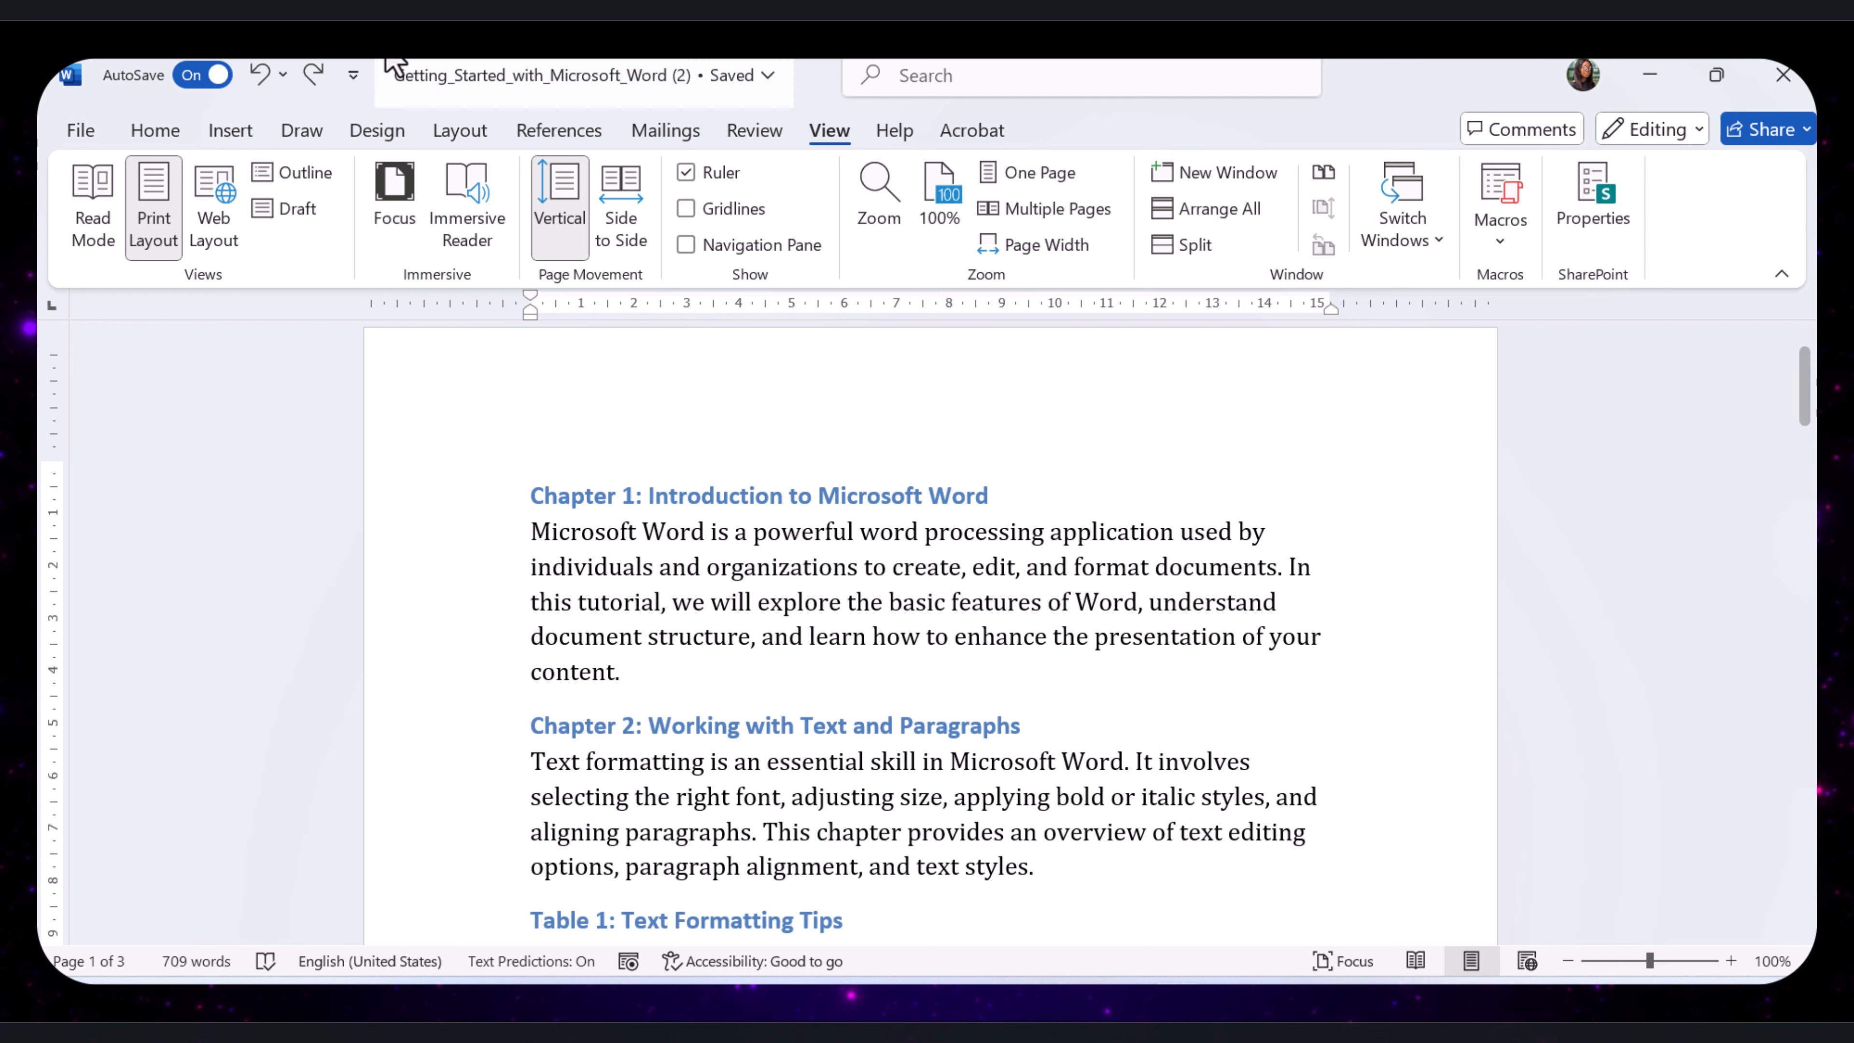
# Examine the commands that can be added to the Quick Access Toolbar, leaving the toolbar as it is.
pyautogui.click(354, 77)
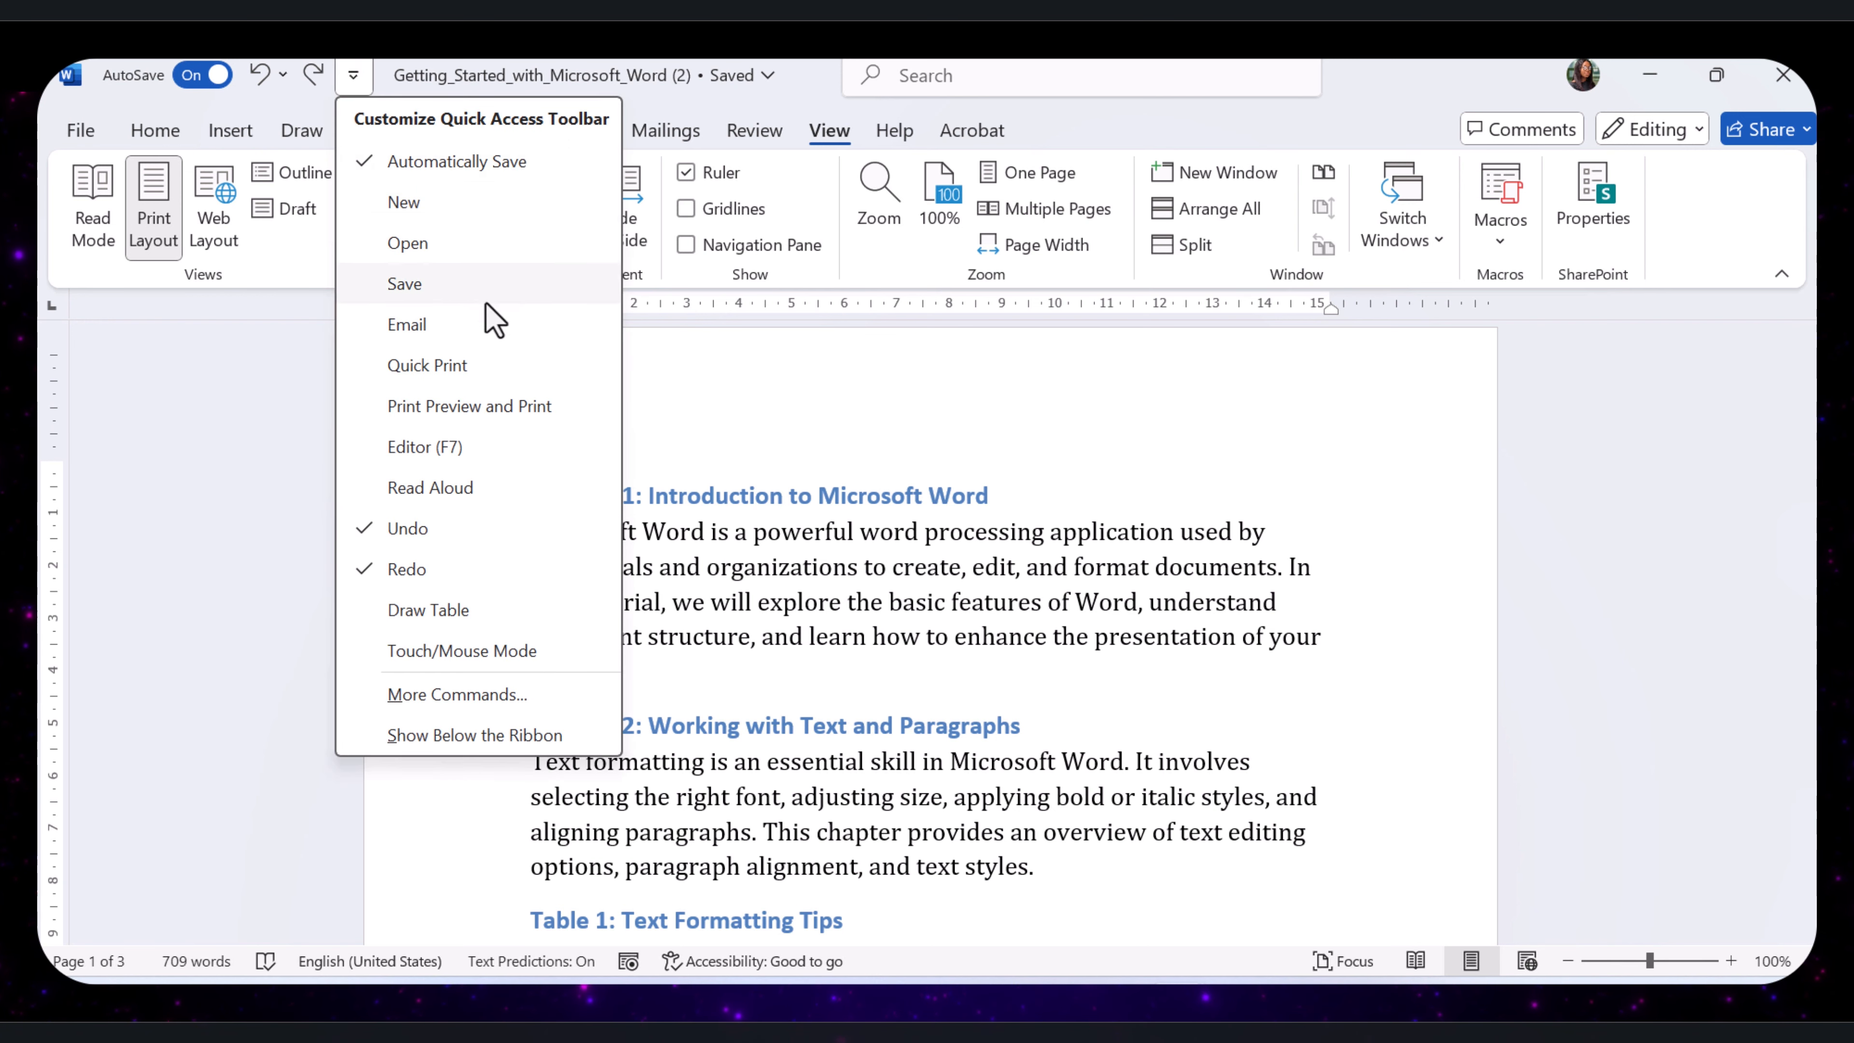
pyautogui.click(831, 422)
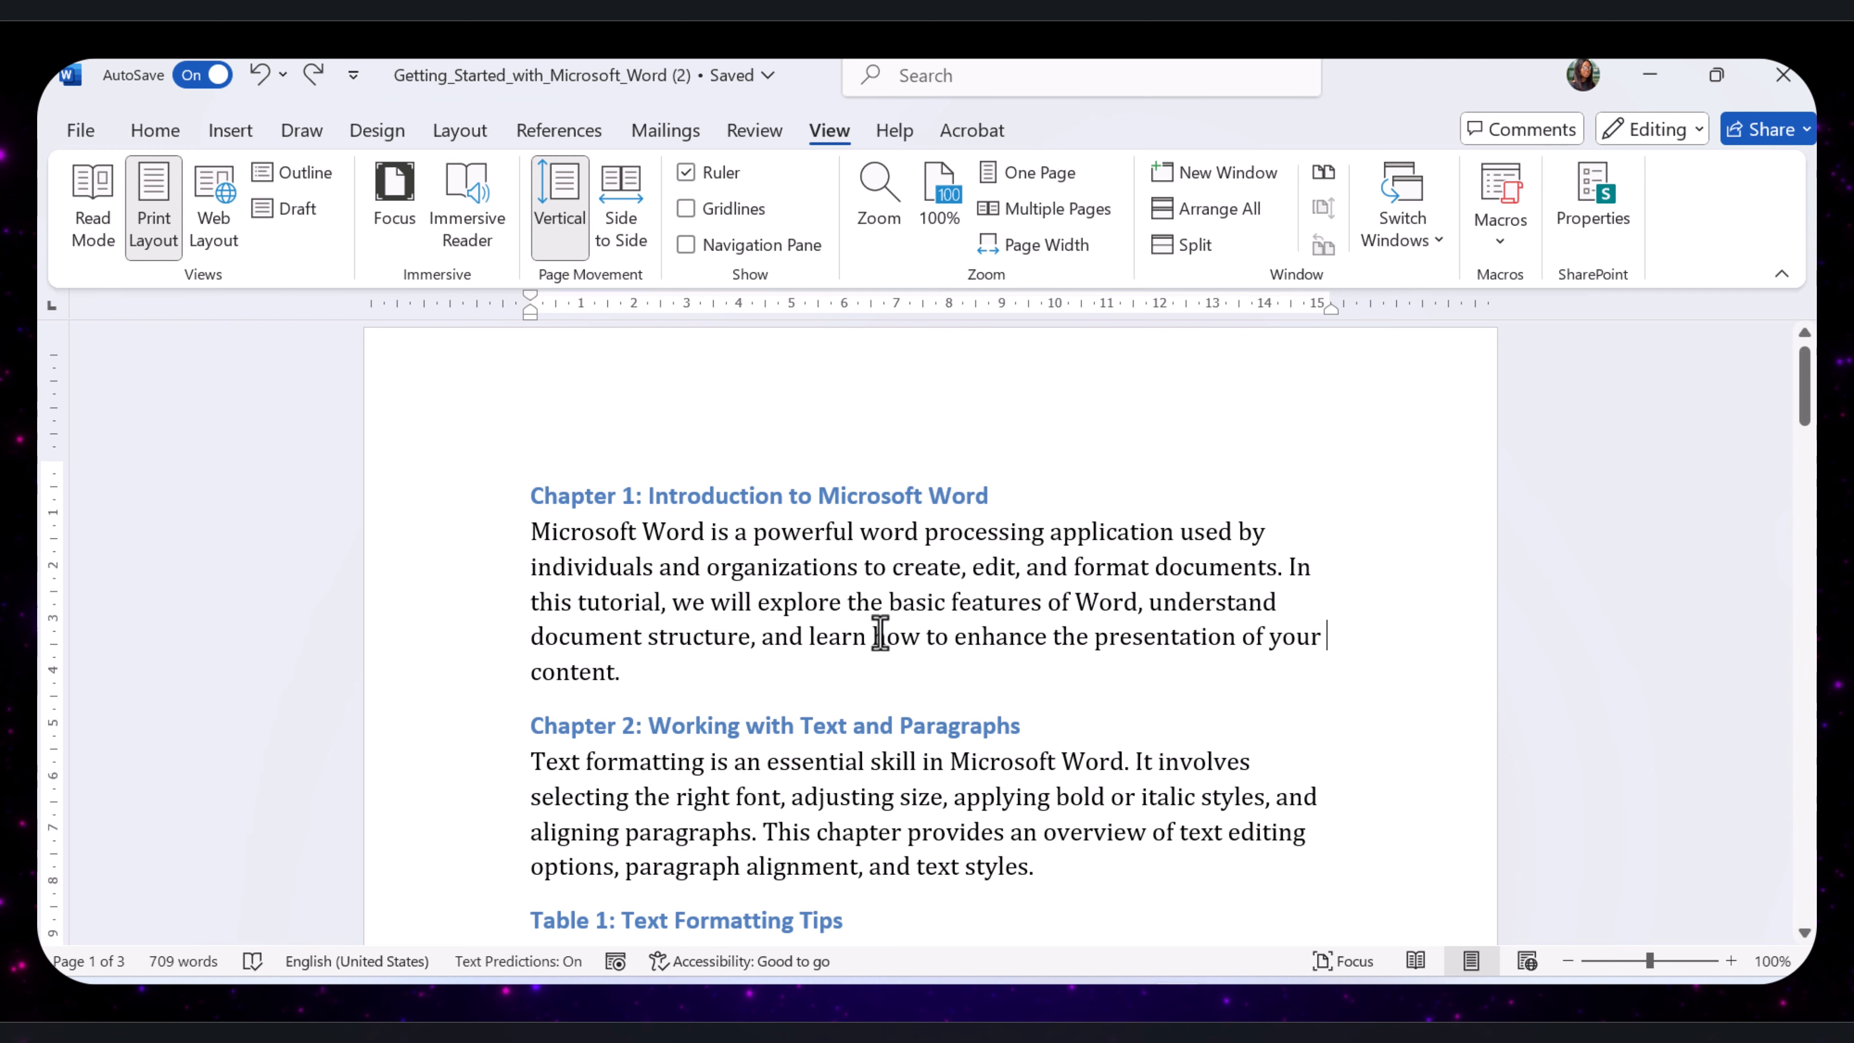
# Look through the recent documents available for opening and browse the computer for a file to open.
pyautogui.click(81, 130)
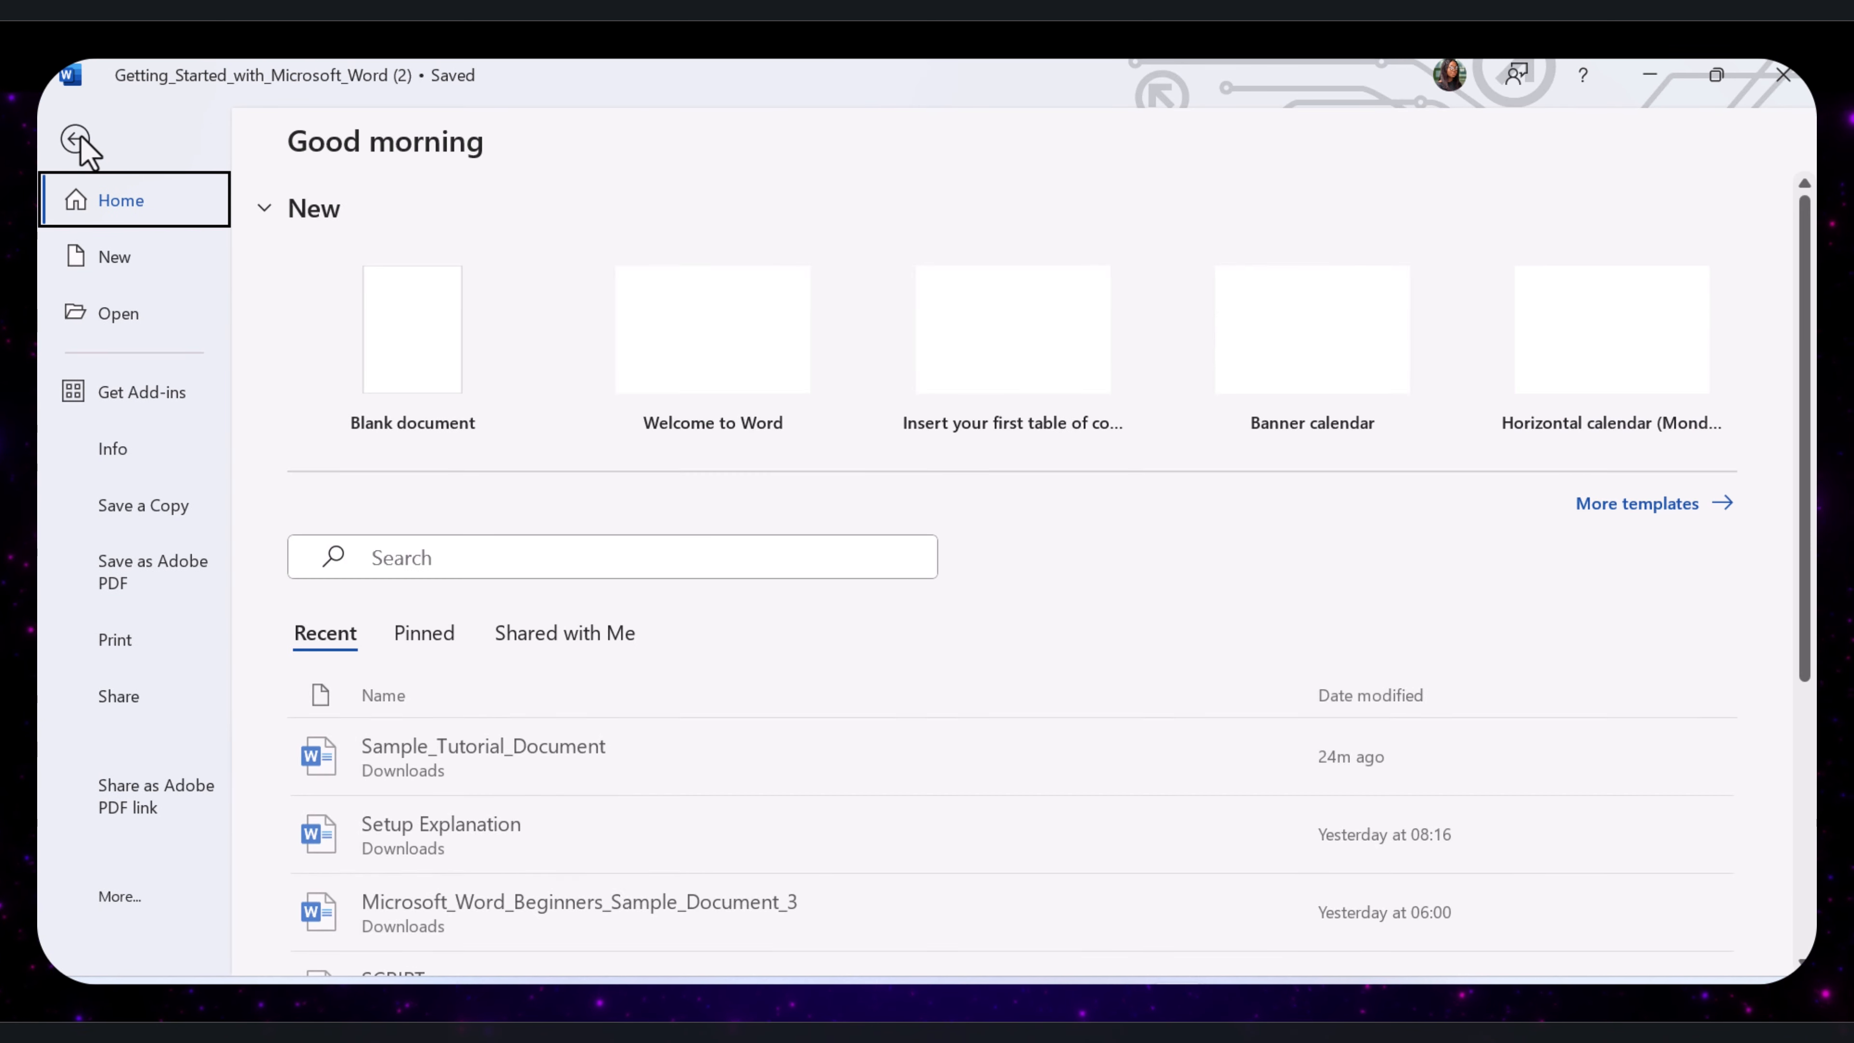
pyautogui.click(131, 325)
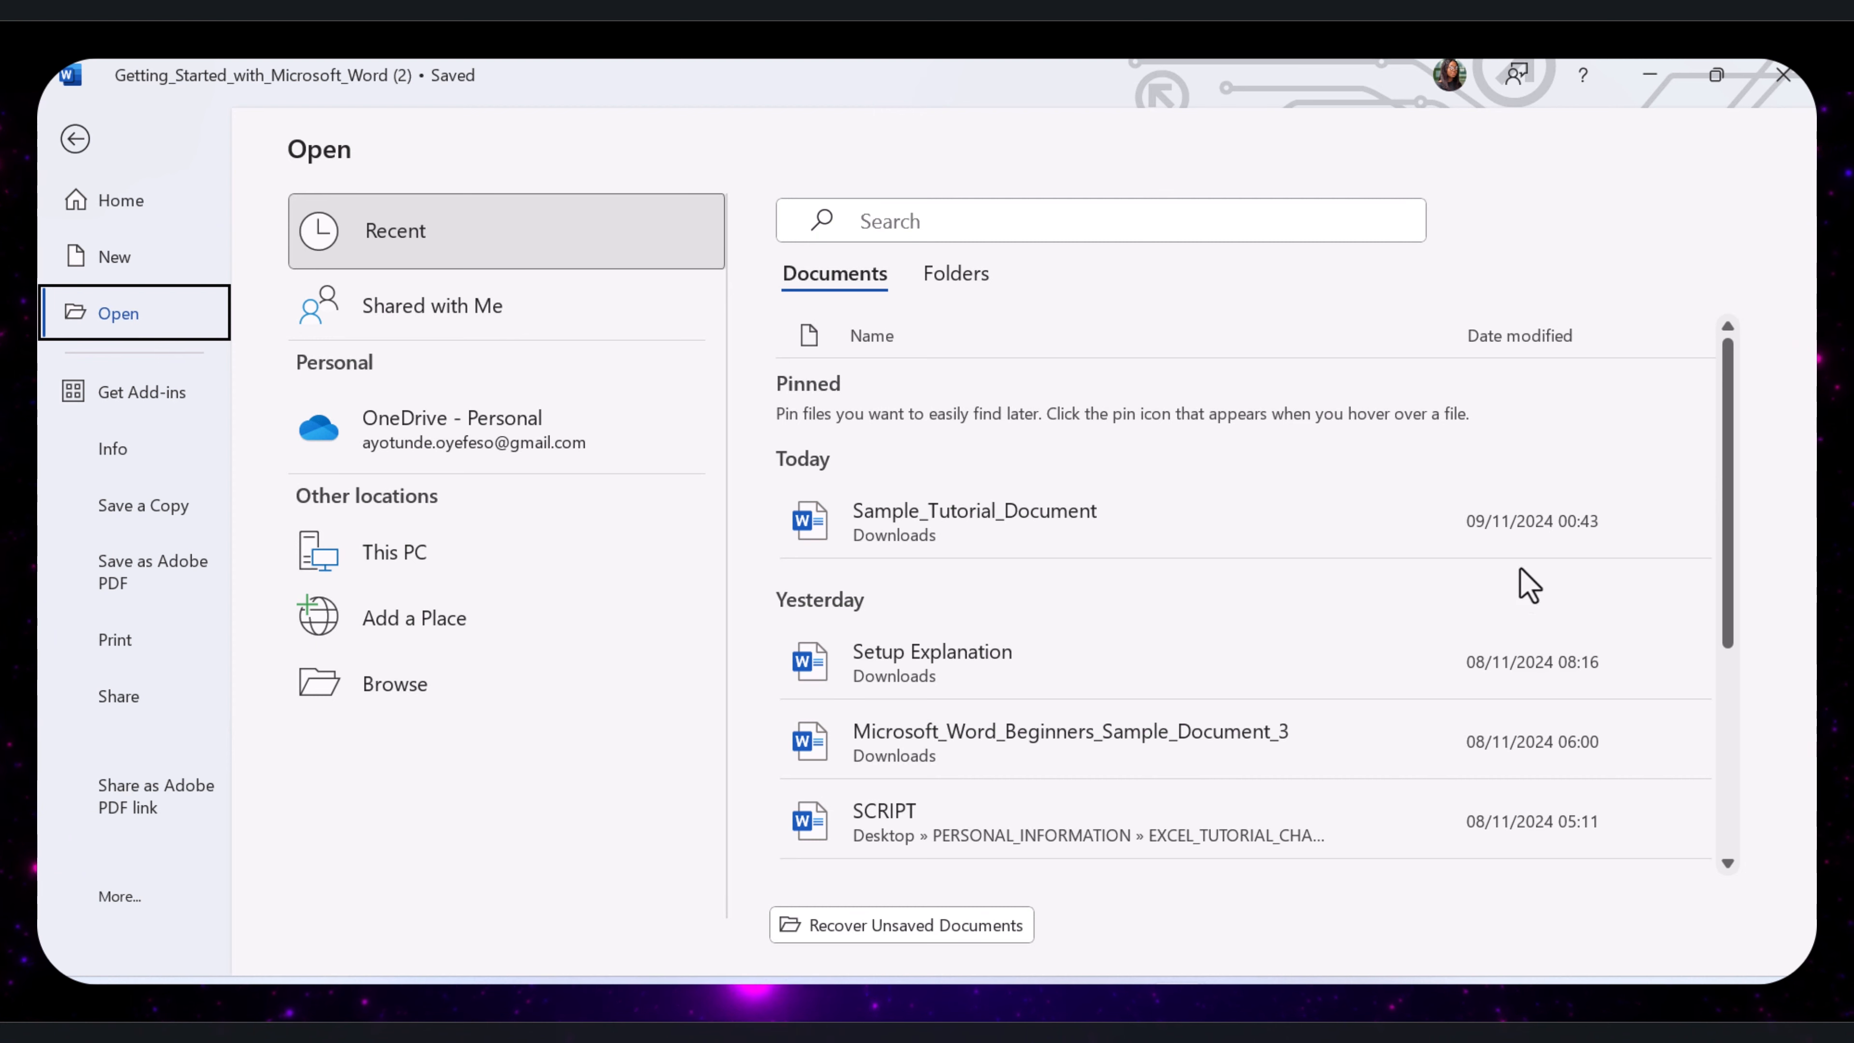
pyautogui.scroll(-2, 1539, 528)
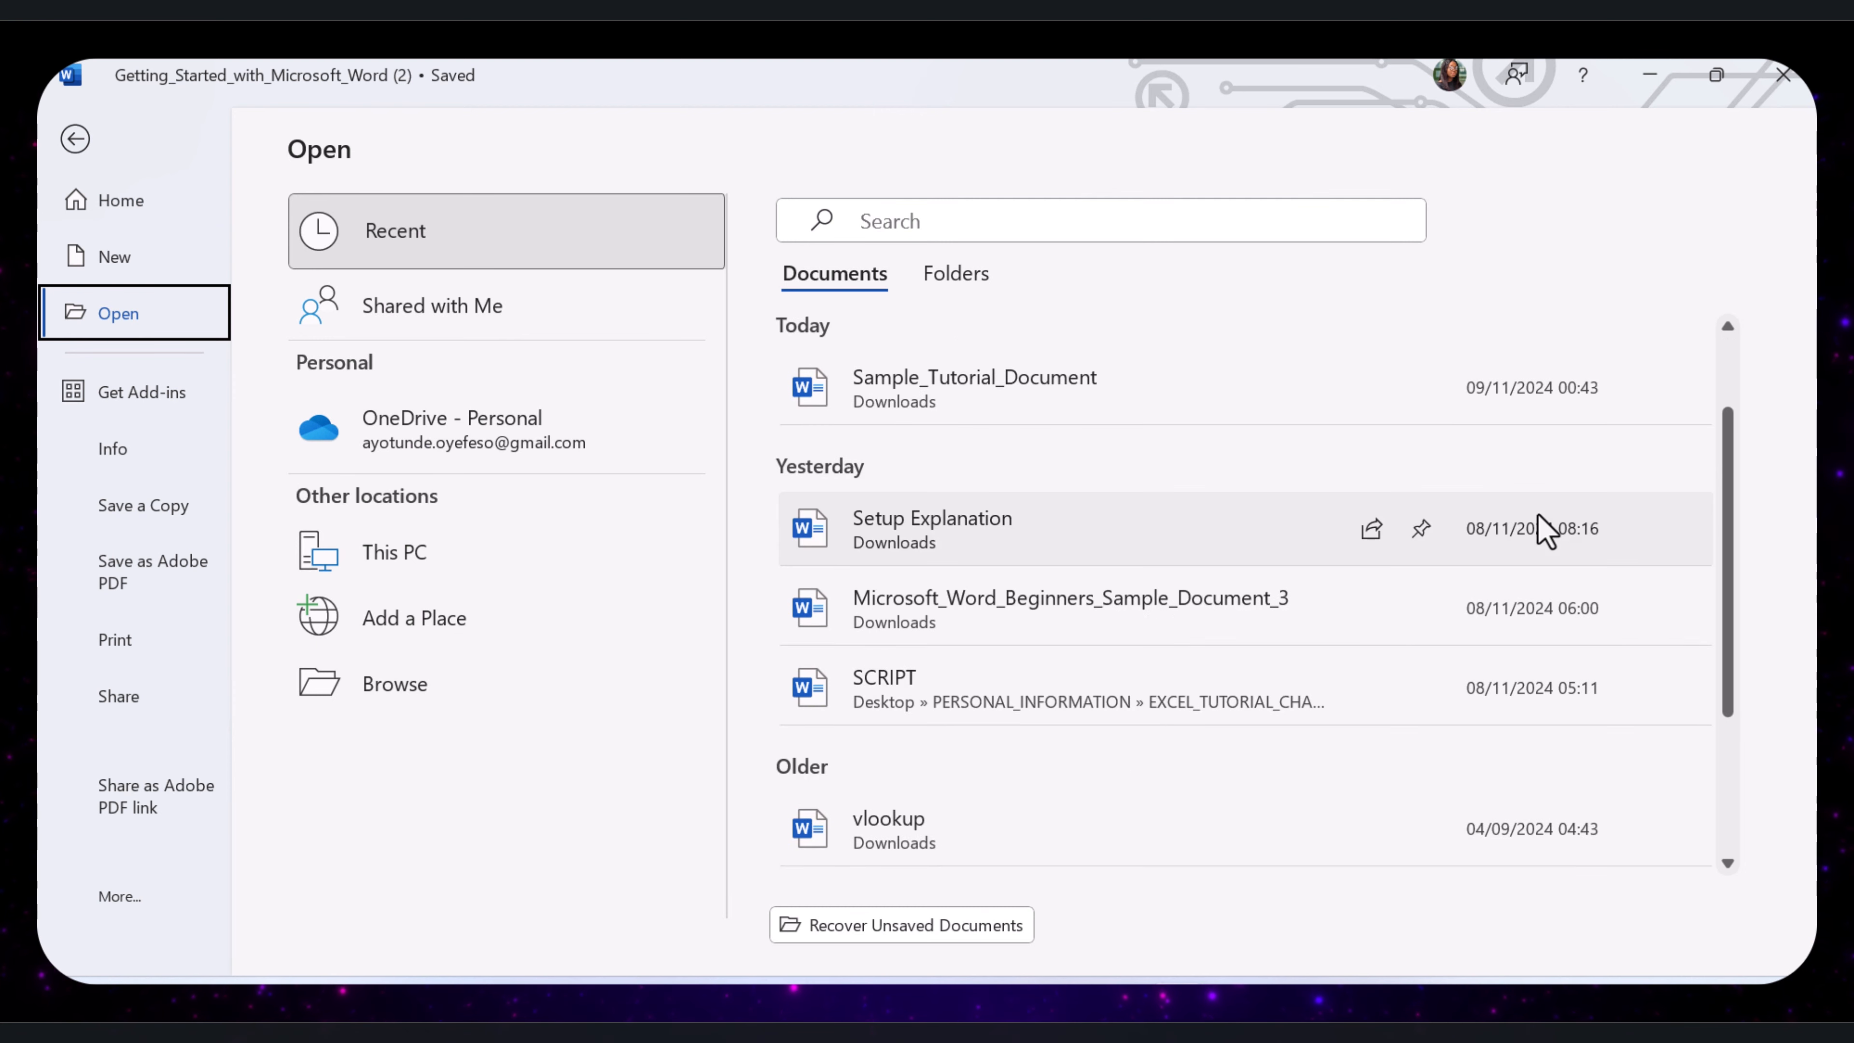
pyautogui.scroll(2, 1539, 527)
pyautogui.click(543, 687)
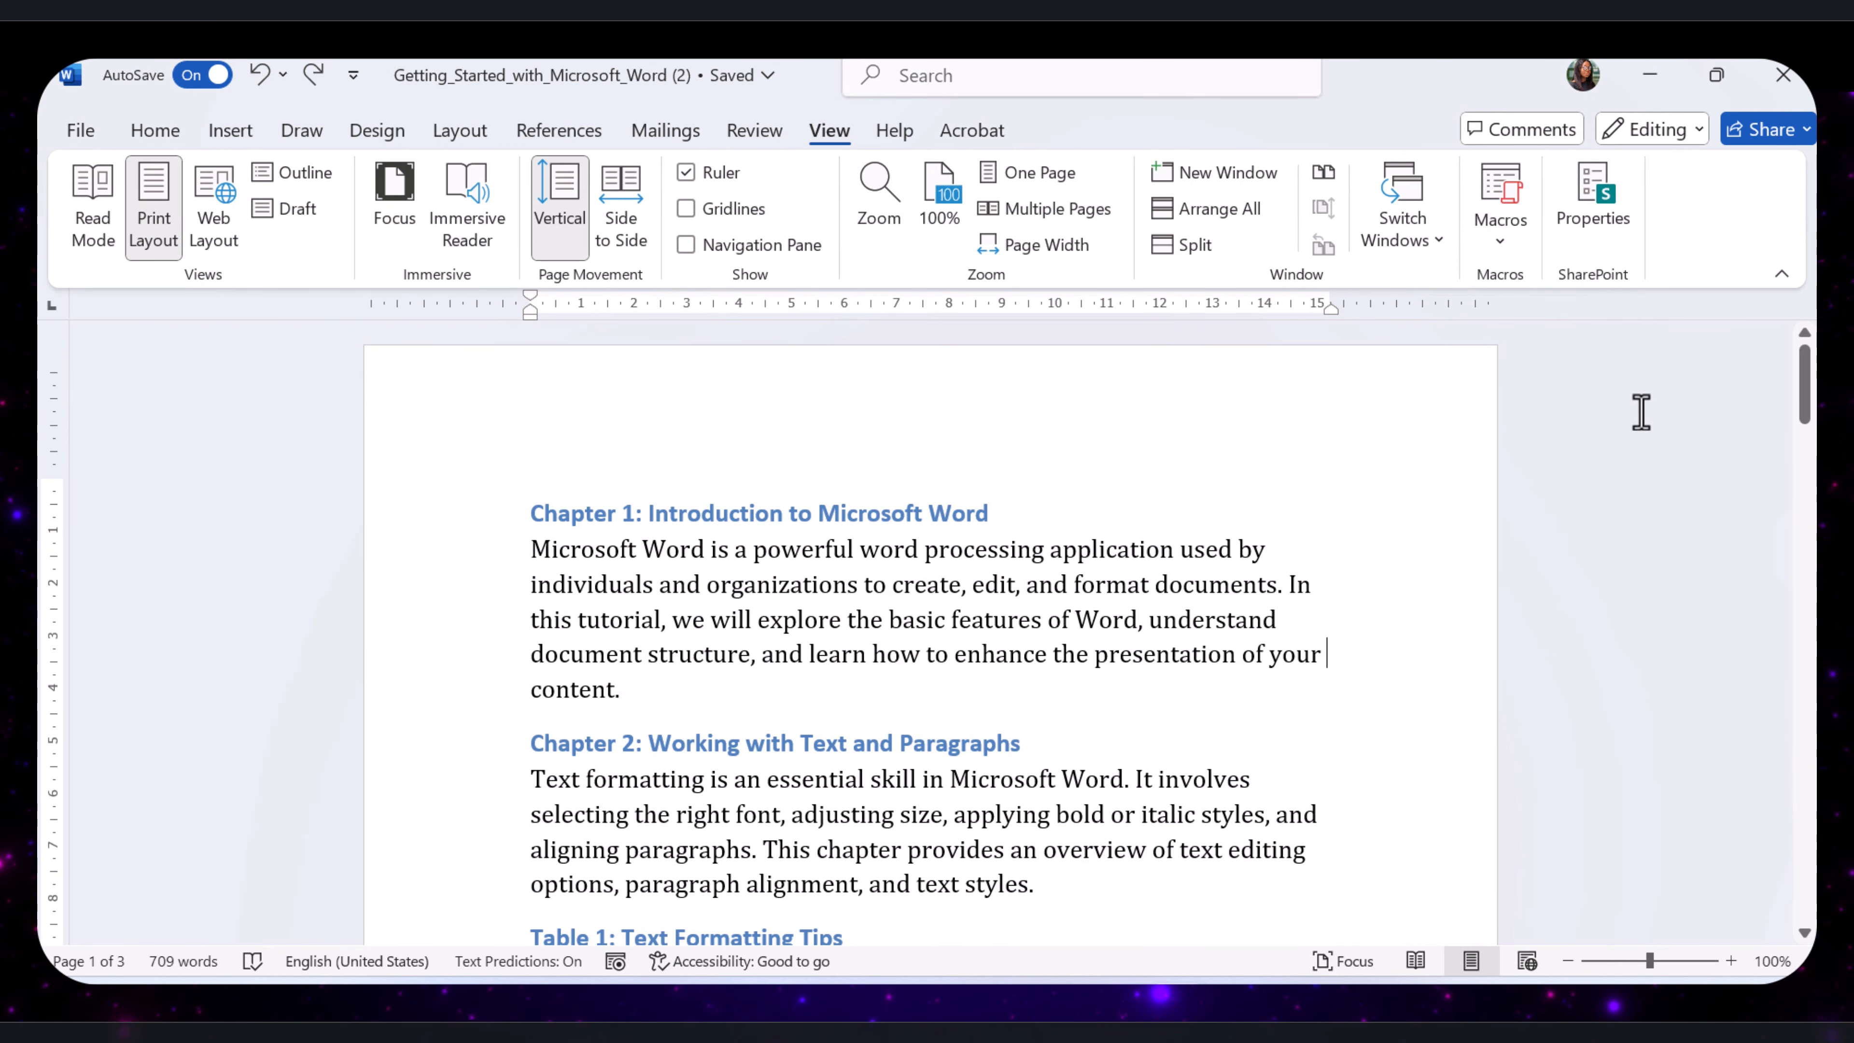
# Look through the pages of the Getting_Started_with_Microsoft_Word document.
pyautogui.moveTo(1809, 398)
pyautogui.mouseDown()
pyautogui.moveTo(1804, 424)
pyautogui.moveTo(1805, 387)
pyautogui.mouseUp()
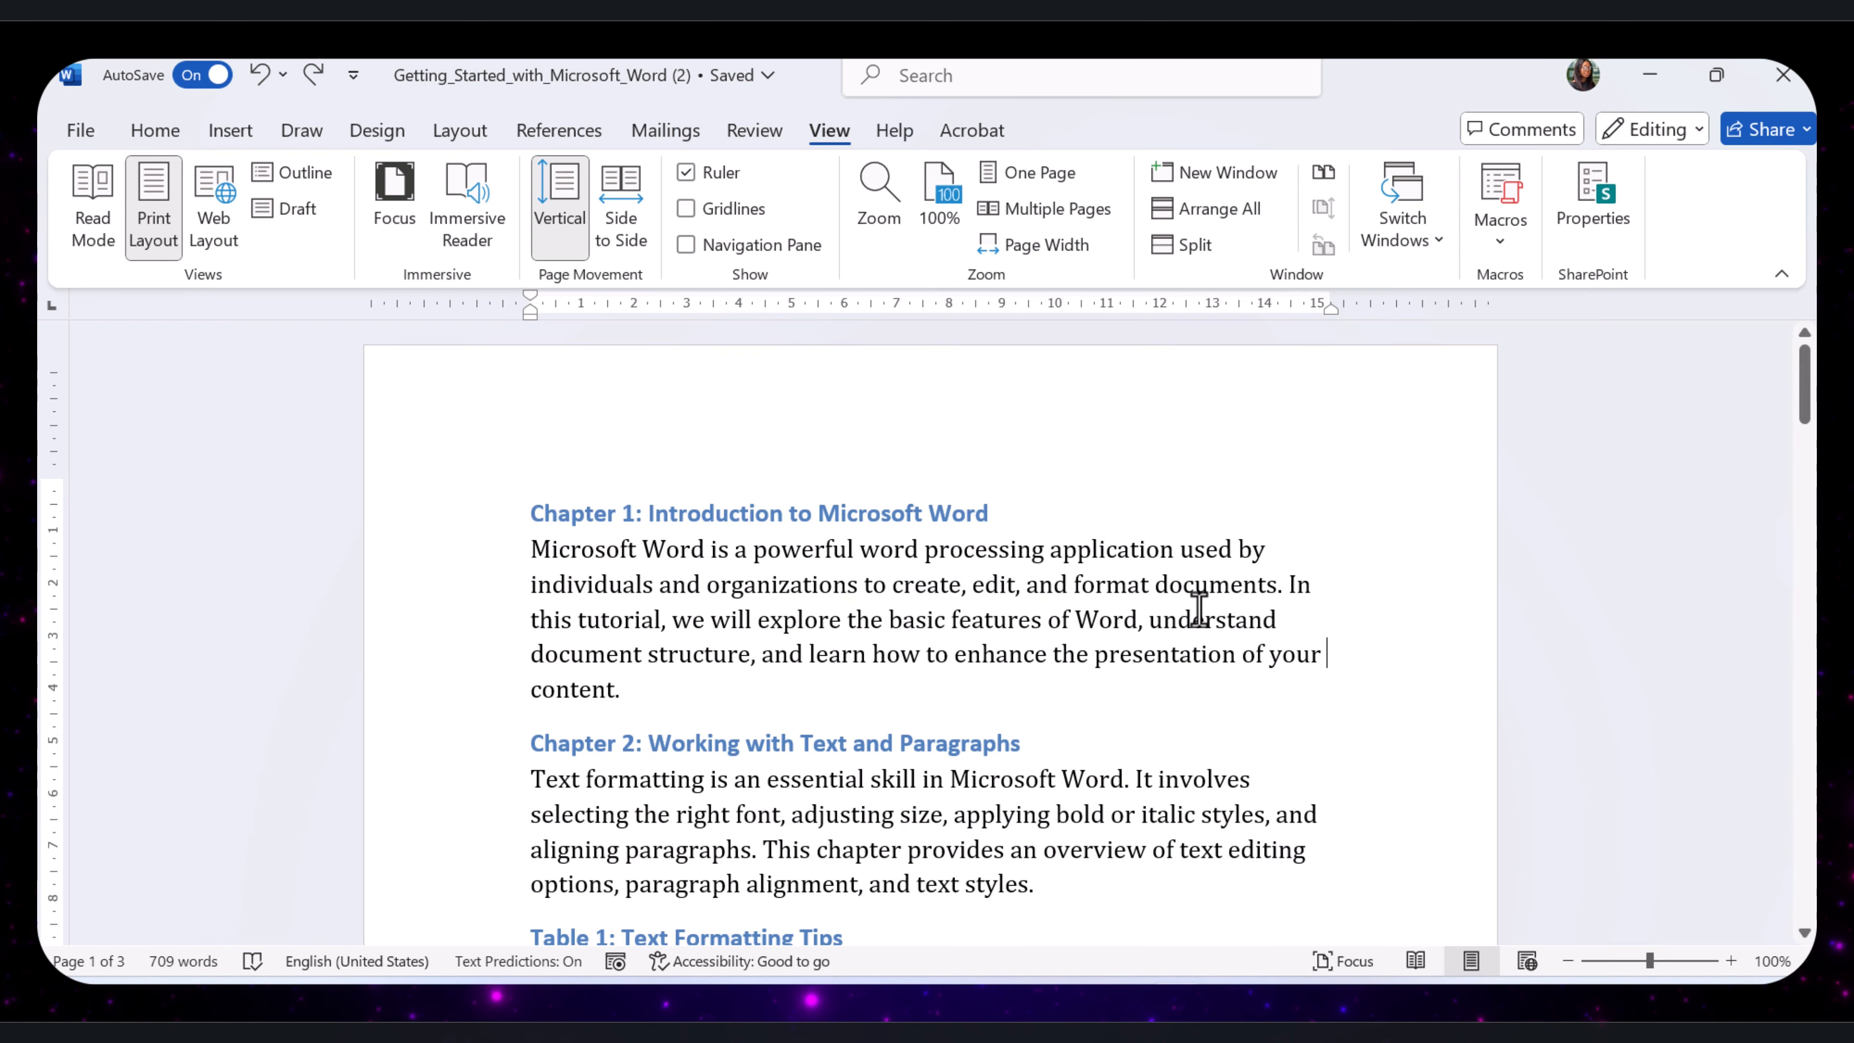
pyautogui.scroll(-8, 1200, 596)
pyautogui.scroll(-9, 1201, 606)
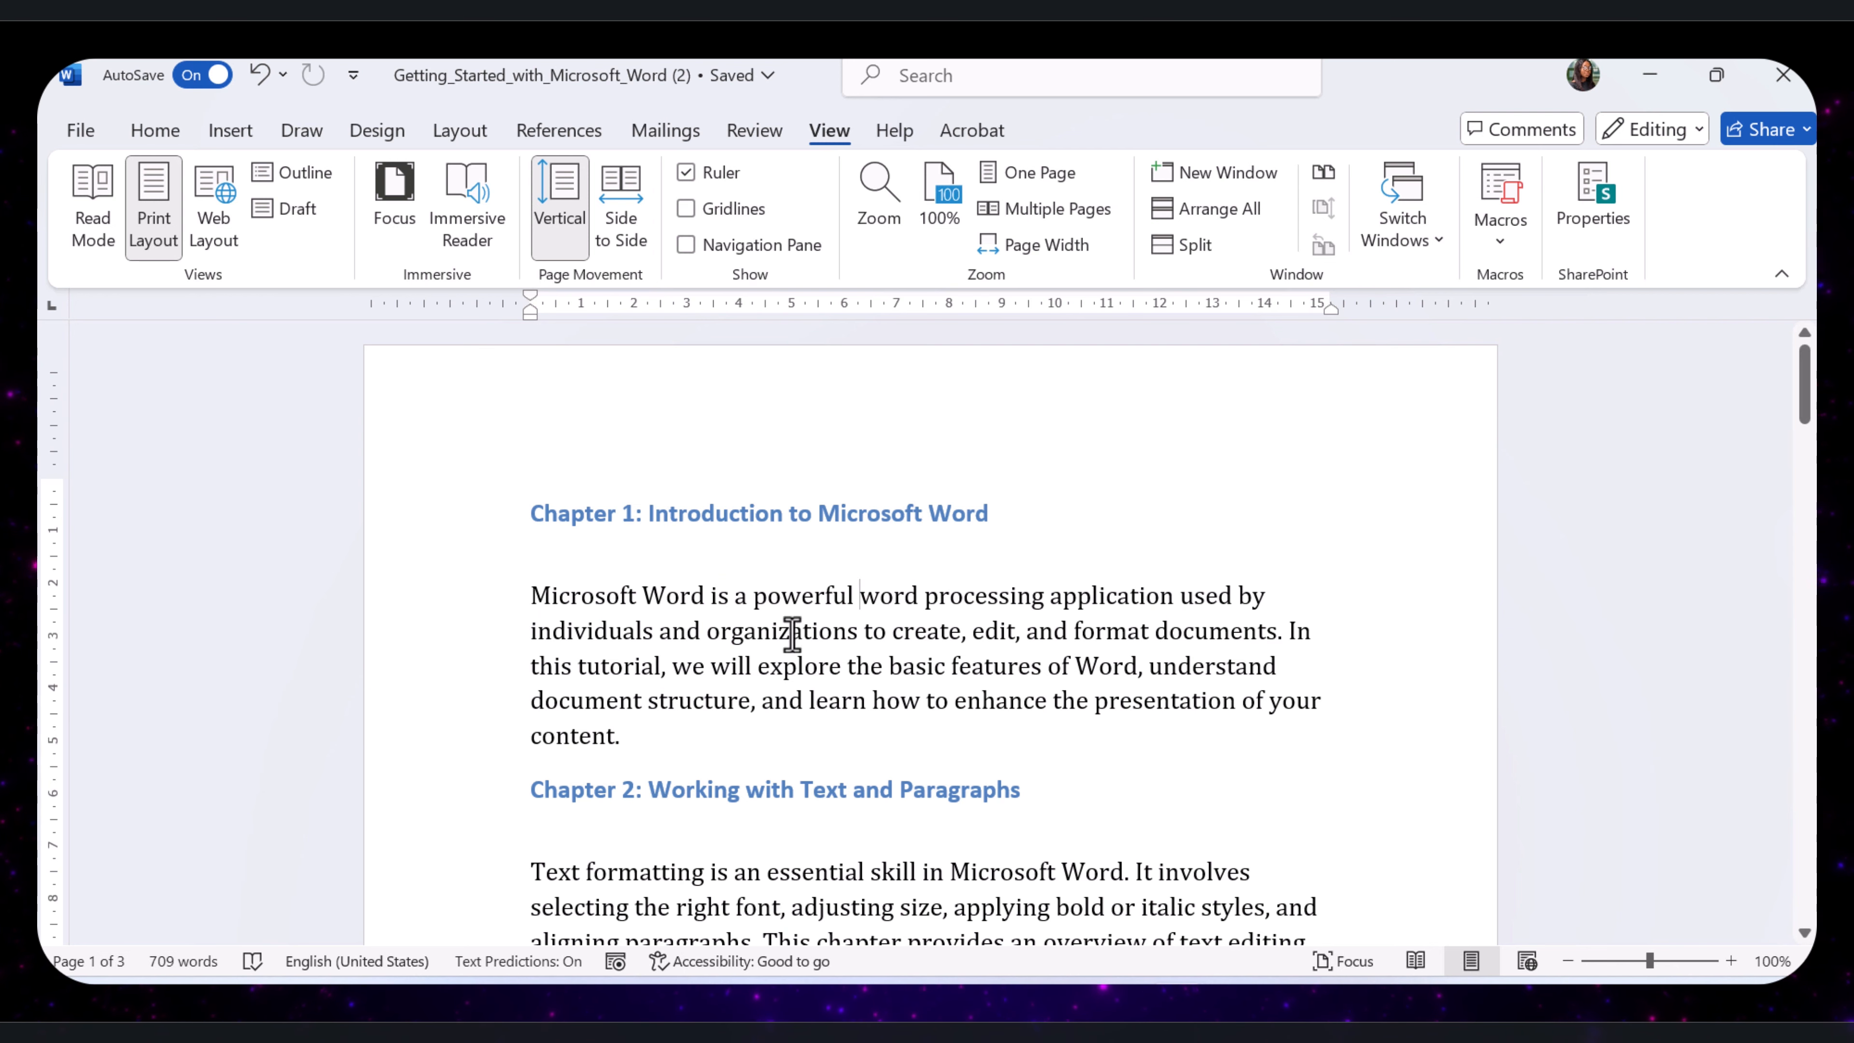
# Try erasing the word "powerful" from the first sentence of the Chapter 1 paragraph, and undo the erasure.
pyautogui.moveTo(853, 597); pyautogui.dragTo(754, 595)
pyautogui.click(837, 645)
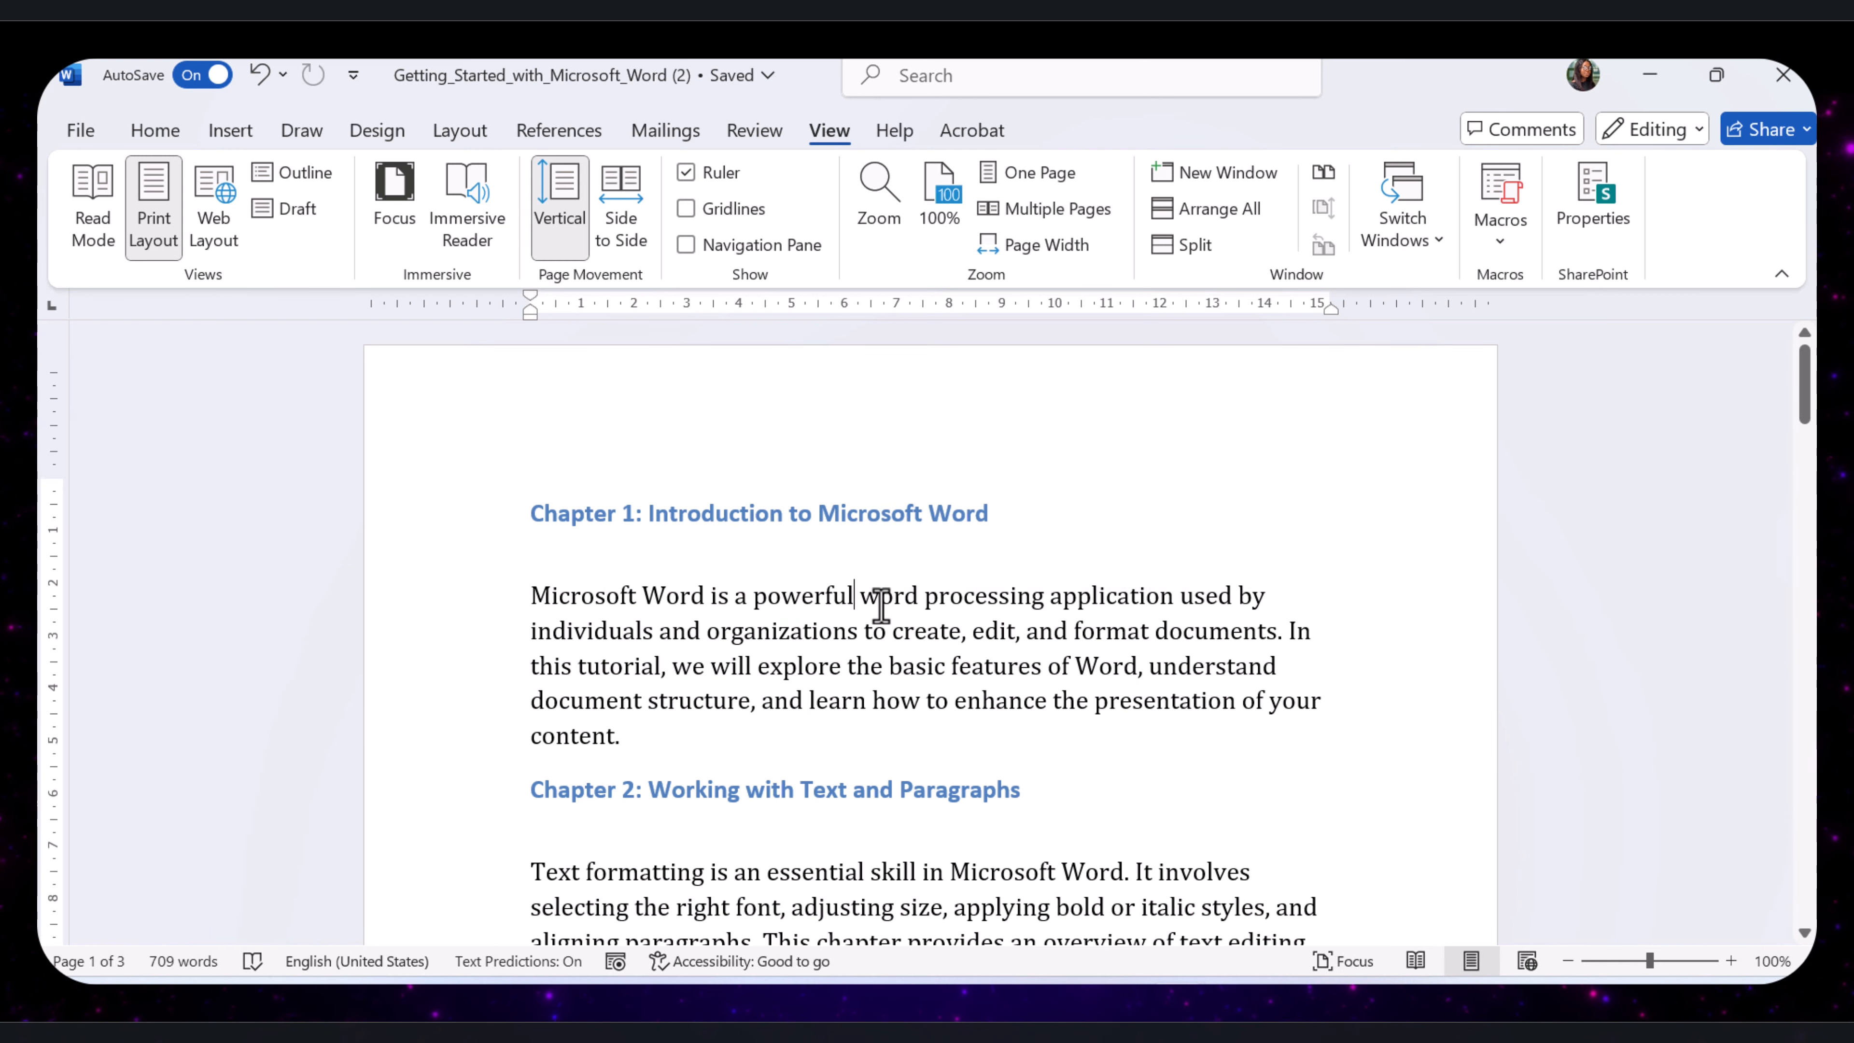
pyautogui.press('BackSpace')
pyautogui.press('BackSpace')
pyautogui.press('BackSpace')
pyautogui.press('BackSpace')
pyautogui.press('BackSpace')
pyautogui.press('BackSpace')
pyautogui.press('BackSpace')
pyautogui.press('BackSpace')
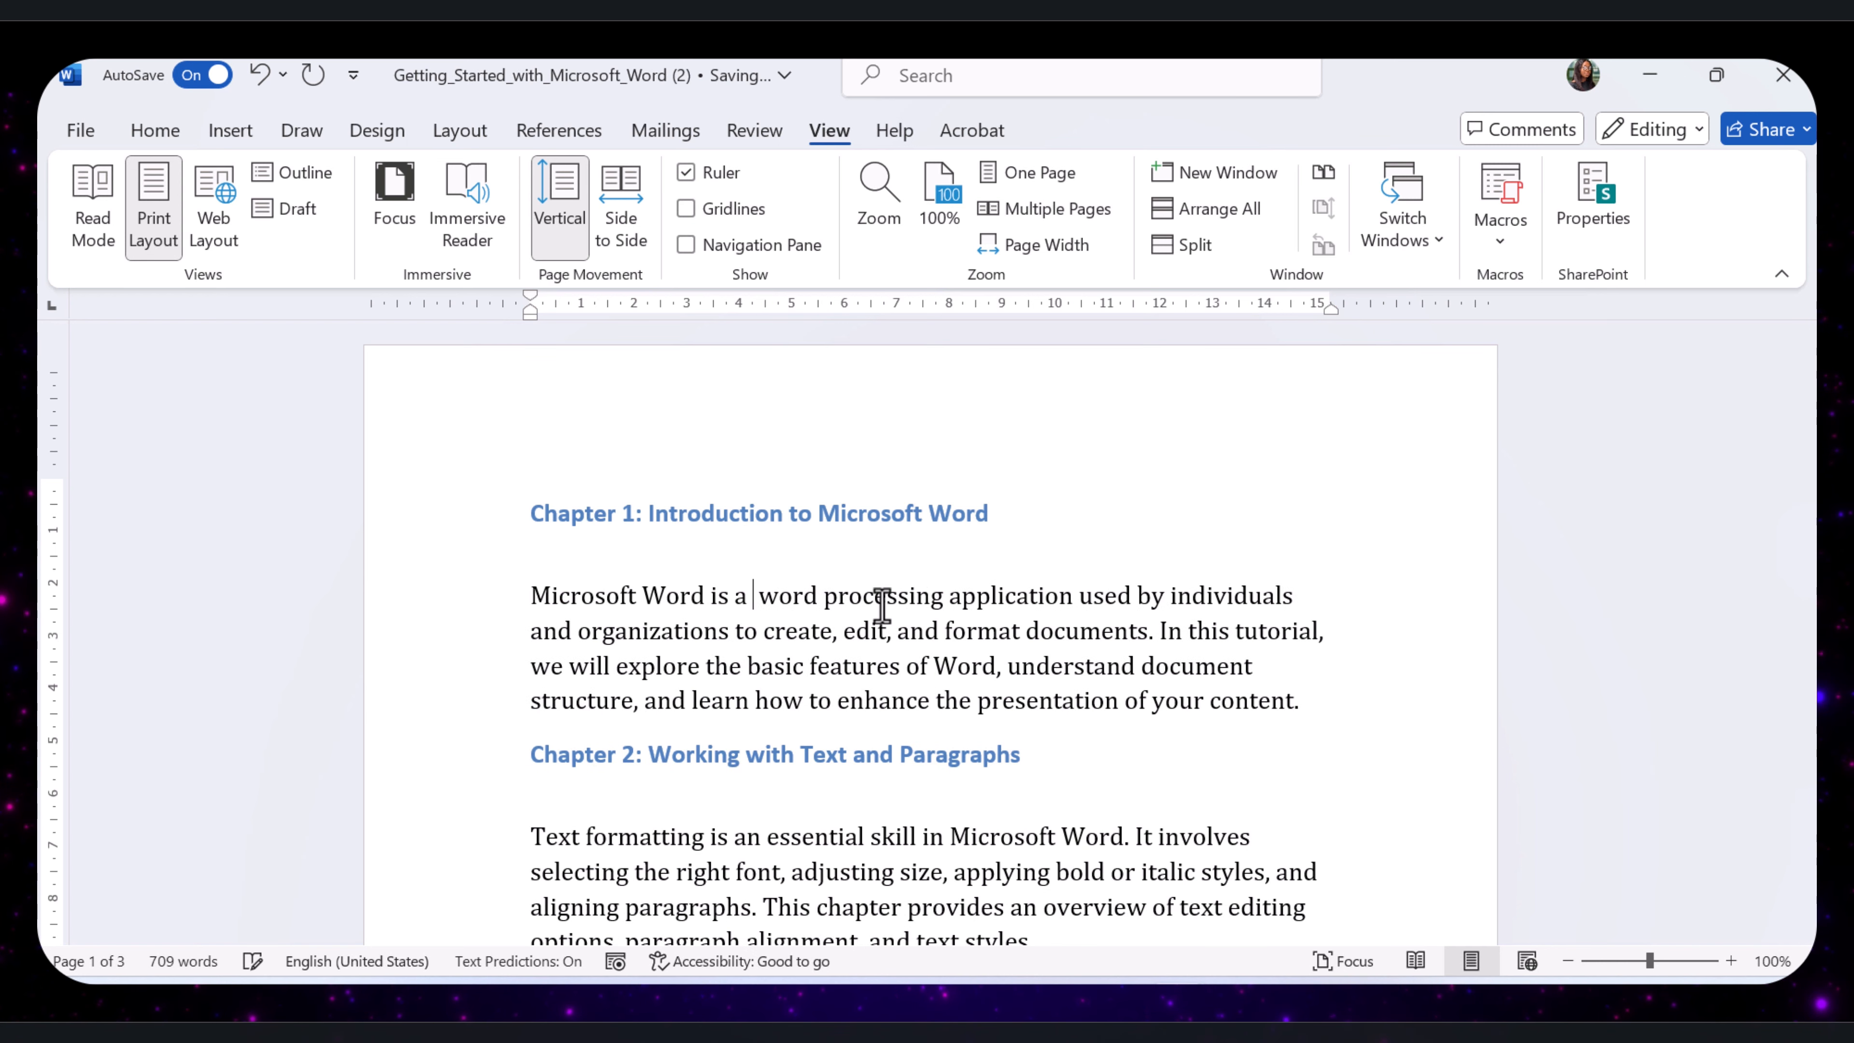
pyautogui.hotkey('ctrl', 'z')
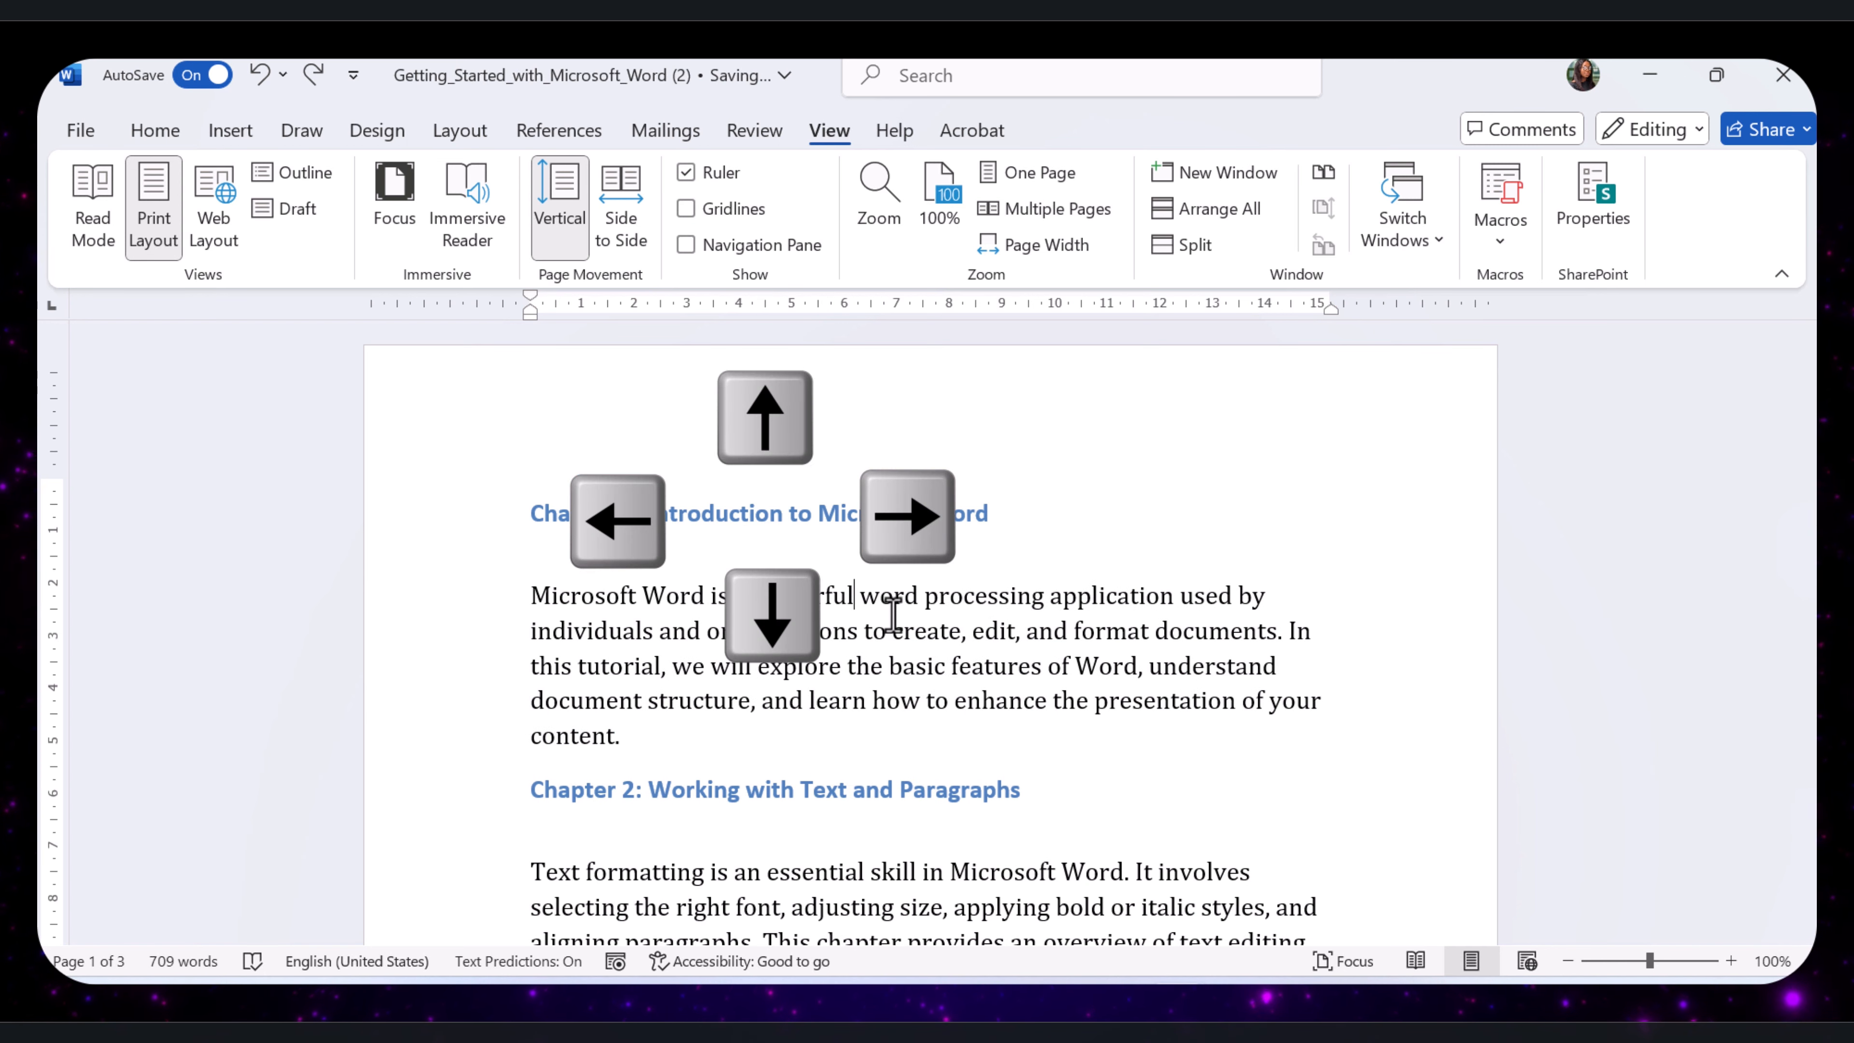
# Move the text cursor down by lines to the Chapter 2 paragraph, and jump down and up through the document by pages.
pyautogui.press('Down')
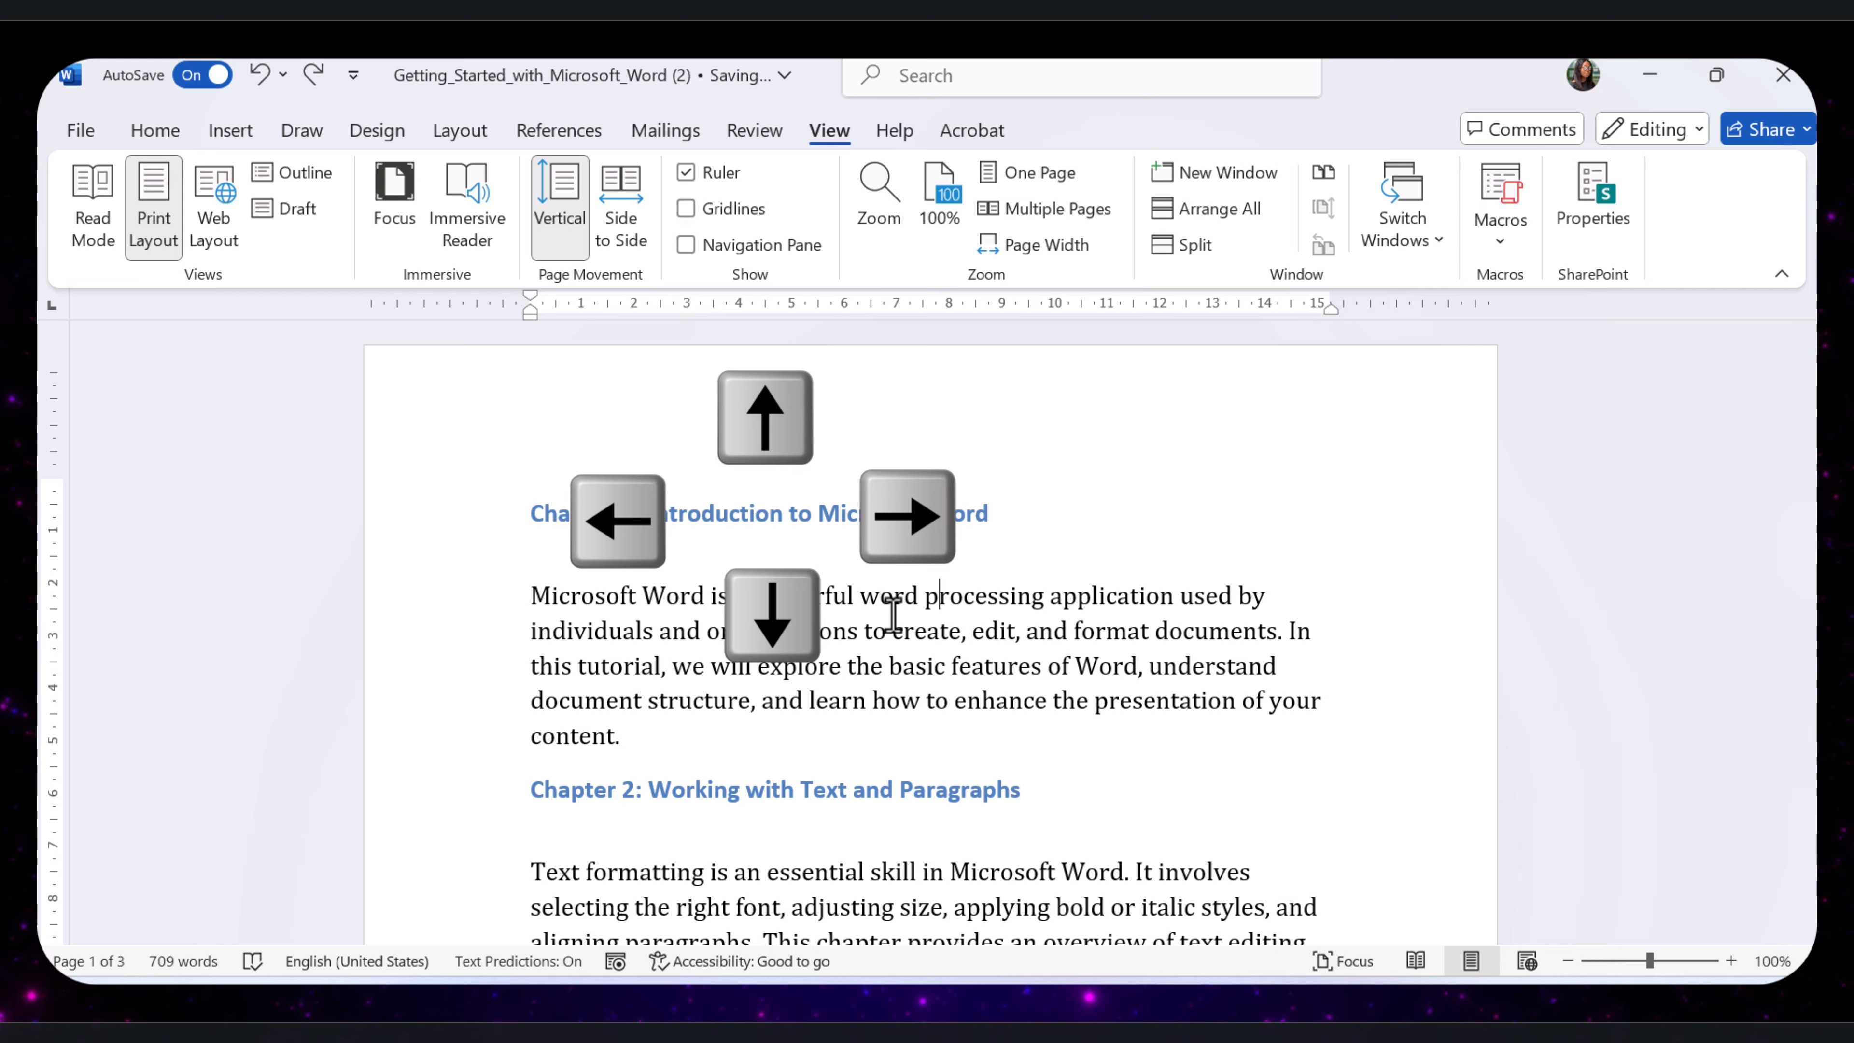
pyautogui.press('Down')
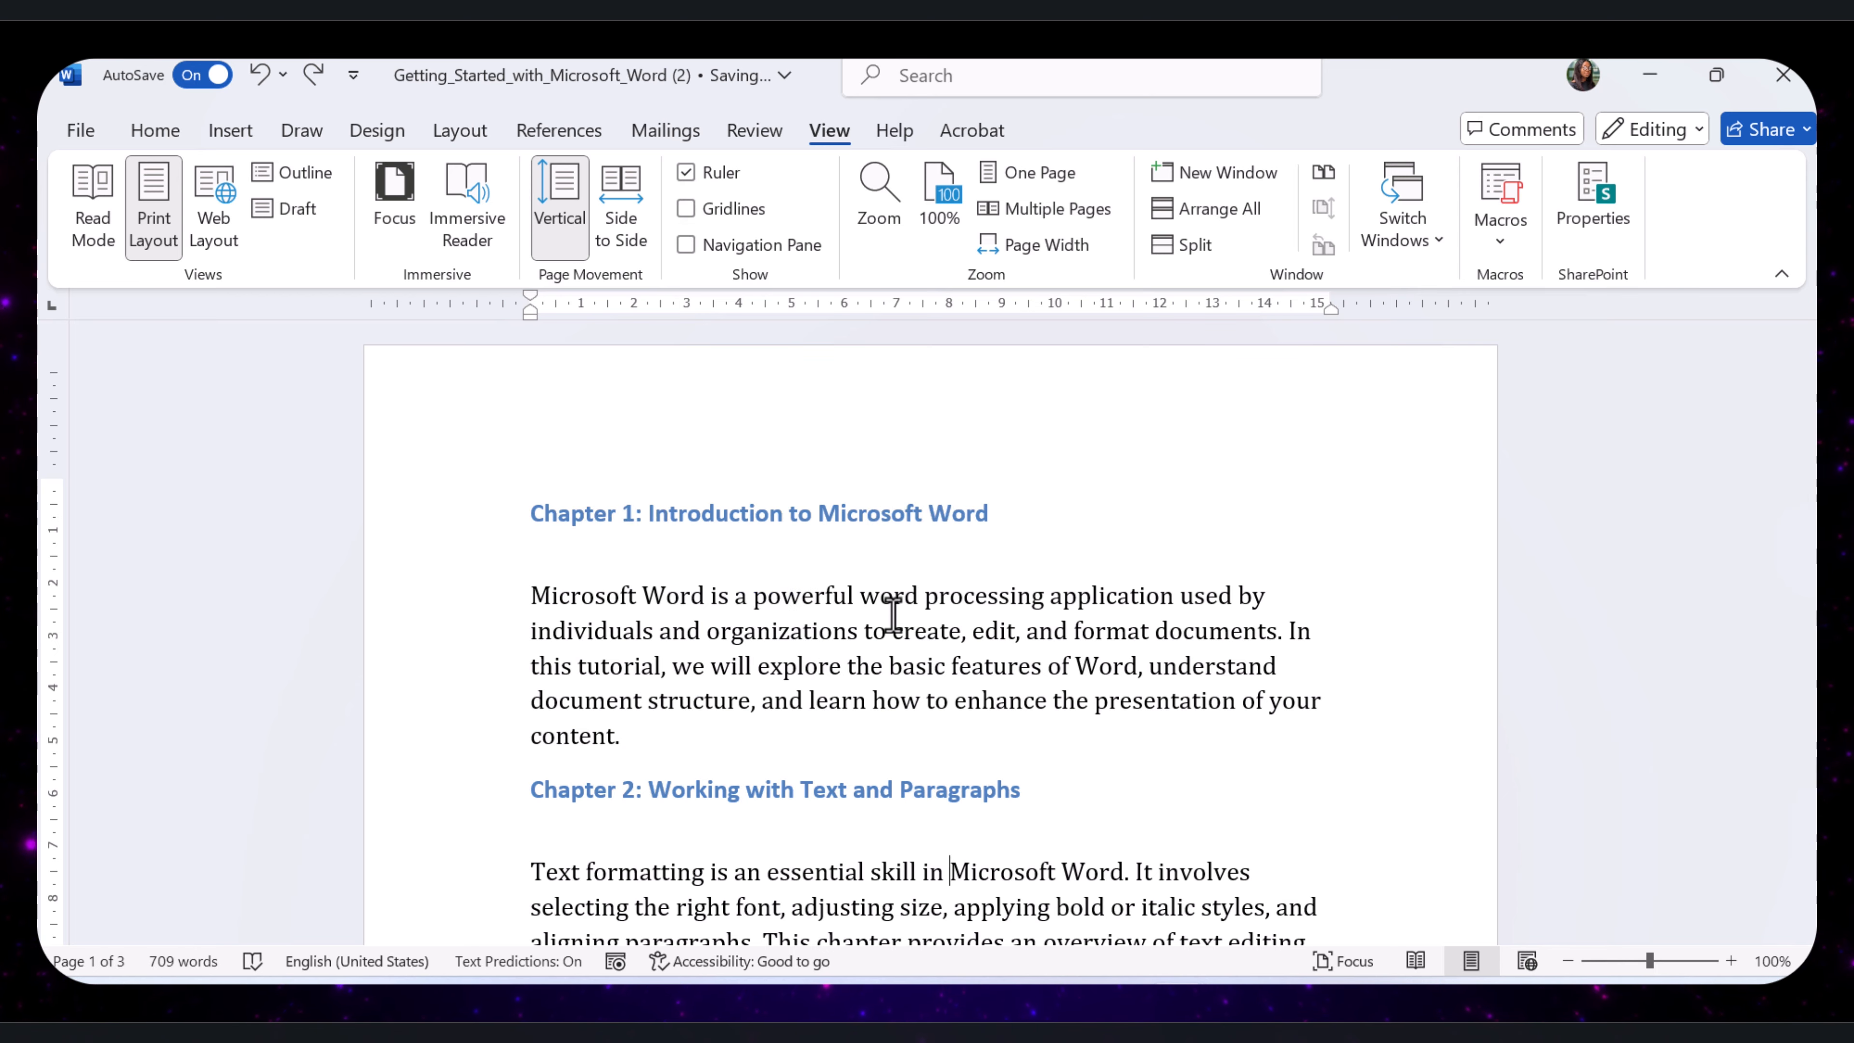
pyautogui.scroll(-15, 892, 614)
pyautogui.press('pagedown')
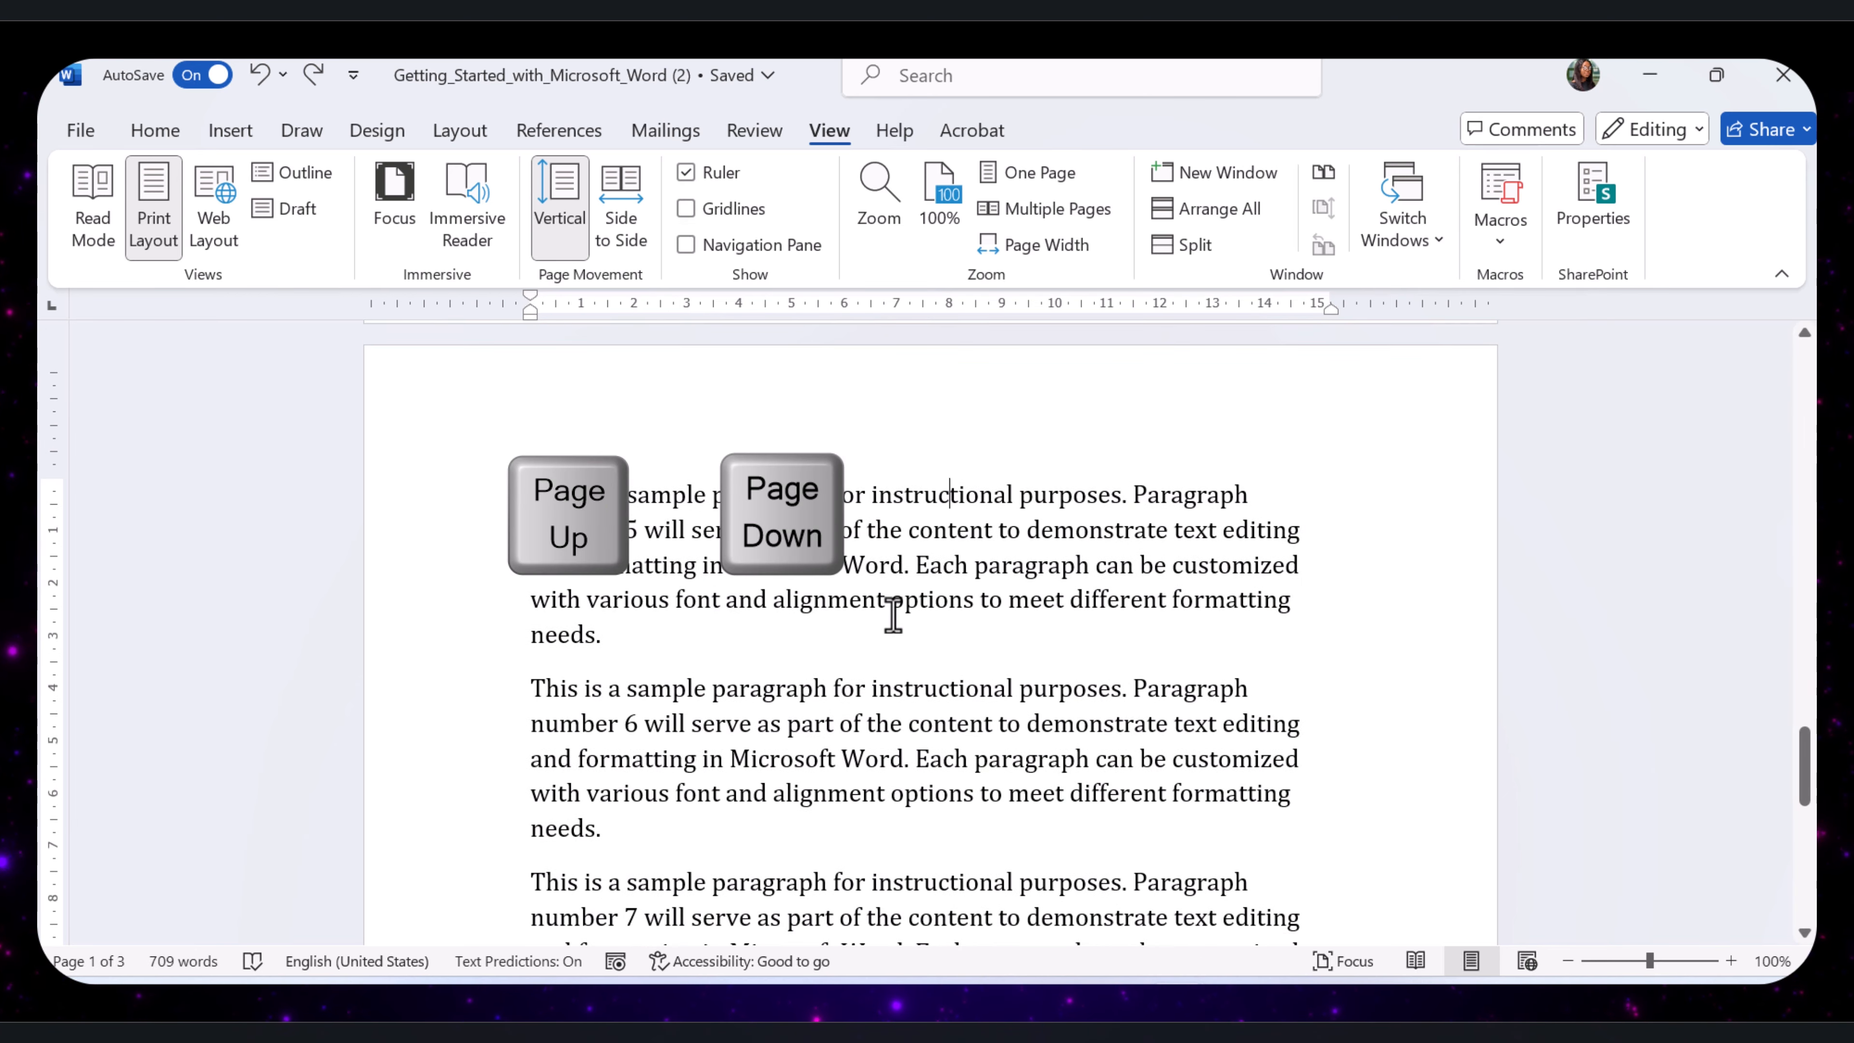
pyautogui.press('pageup')
pyautogui.press('pageup')
pyautogui.press('pageup')
pyautogui.press('pagedown')
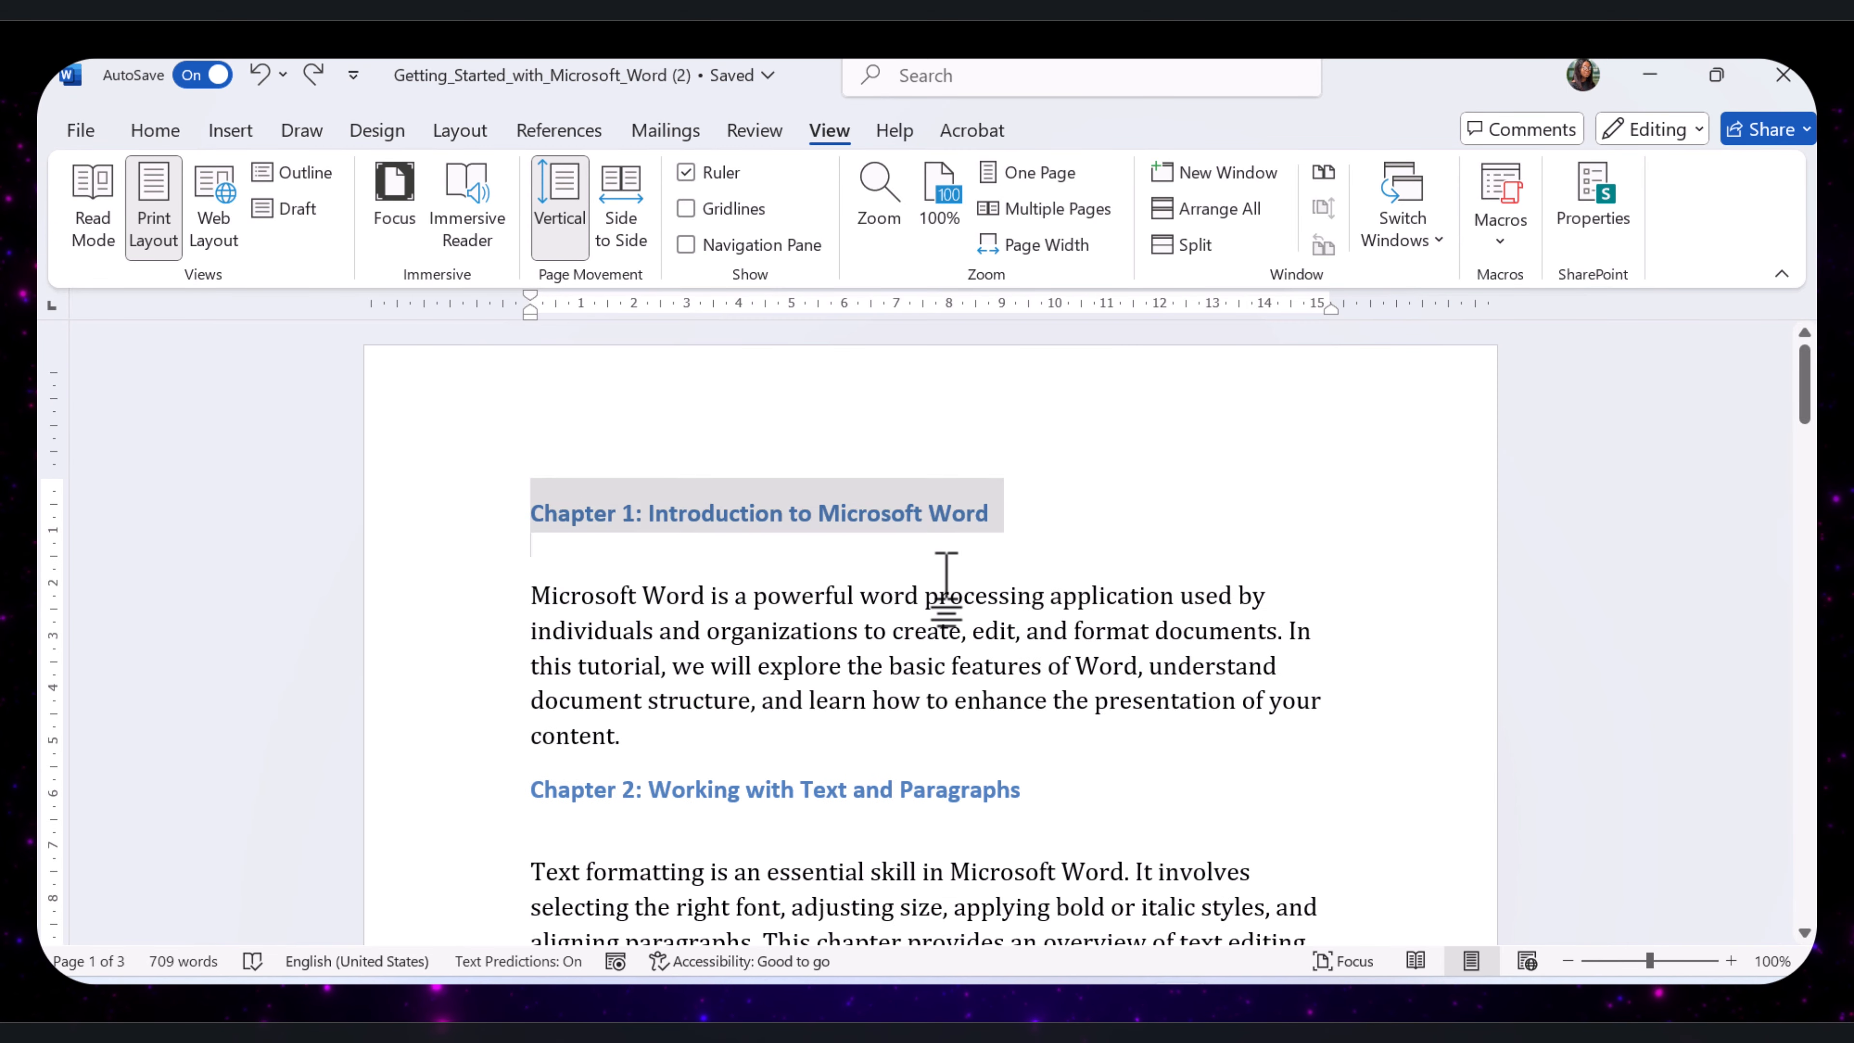
# Try deleting the whole "Chapter 1: Introduction to Microsoft Word" heading, and undo the deletion.
pyautogui.click(948, 572)
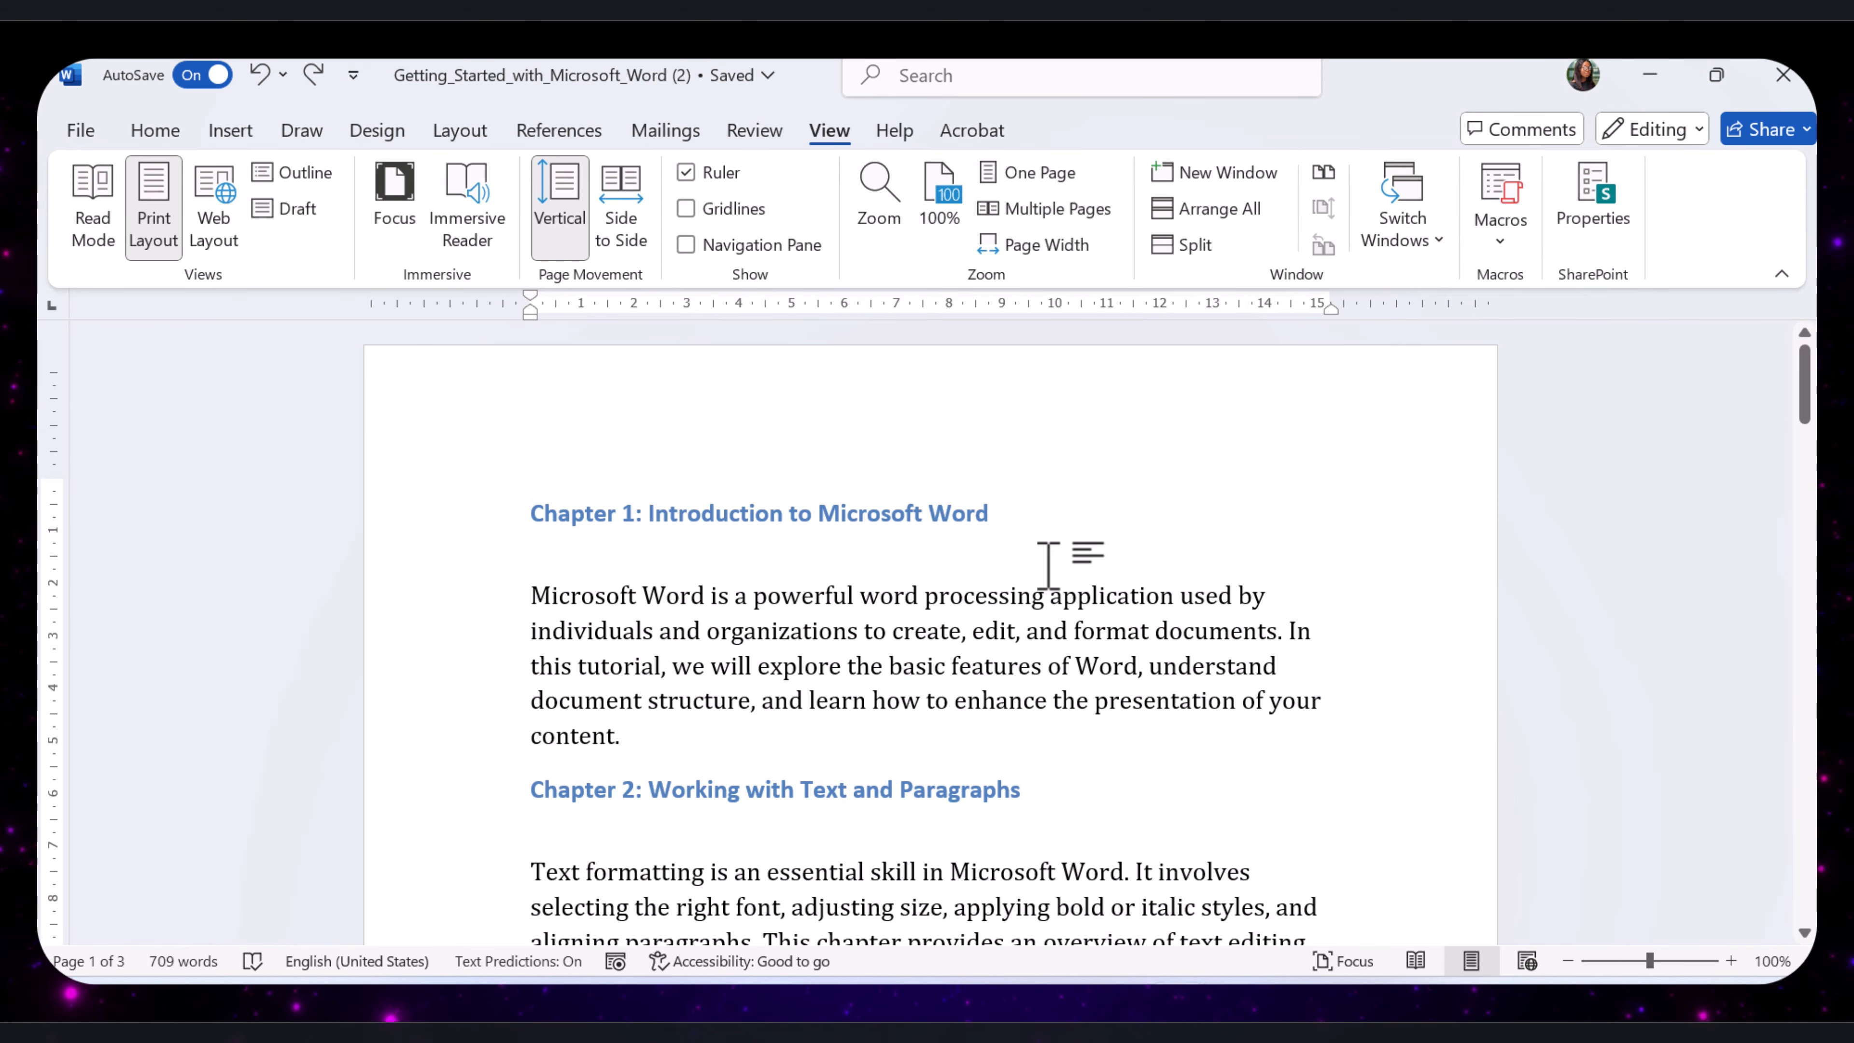
pyautogui.moveTo(1042, 508); pyautogui.dragTo(513, 499)
pyautogui.press('Delete')
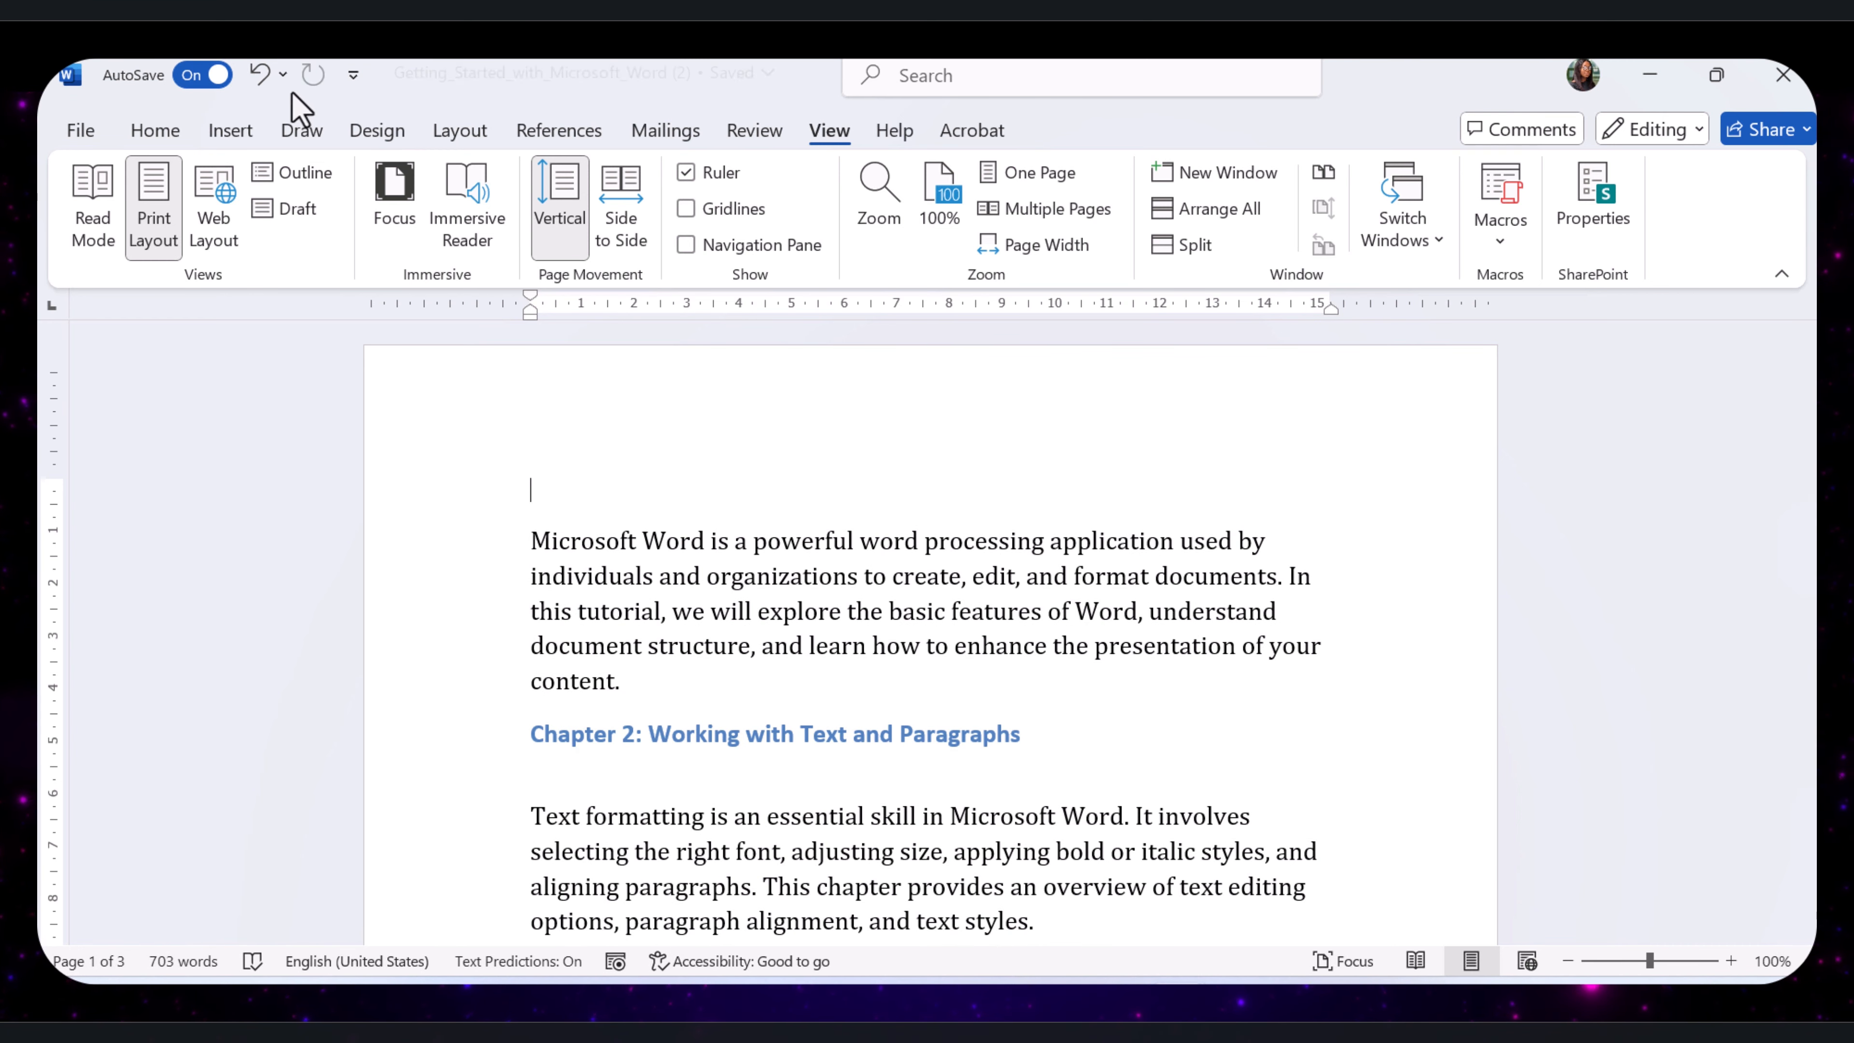
pyautogui.click(259, 76)
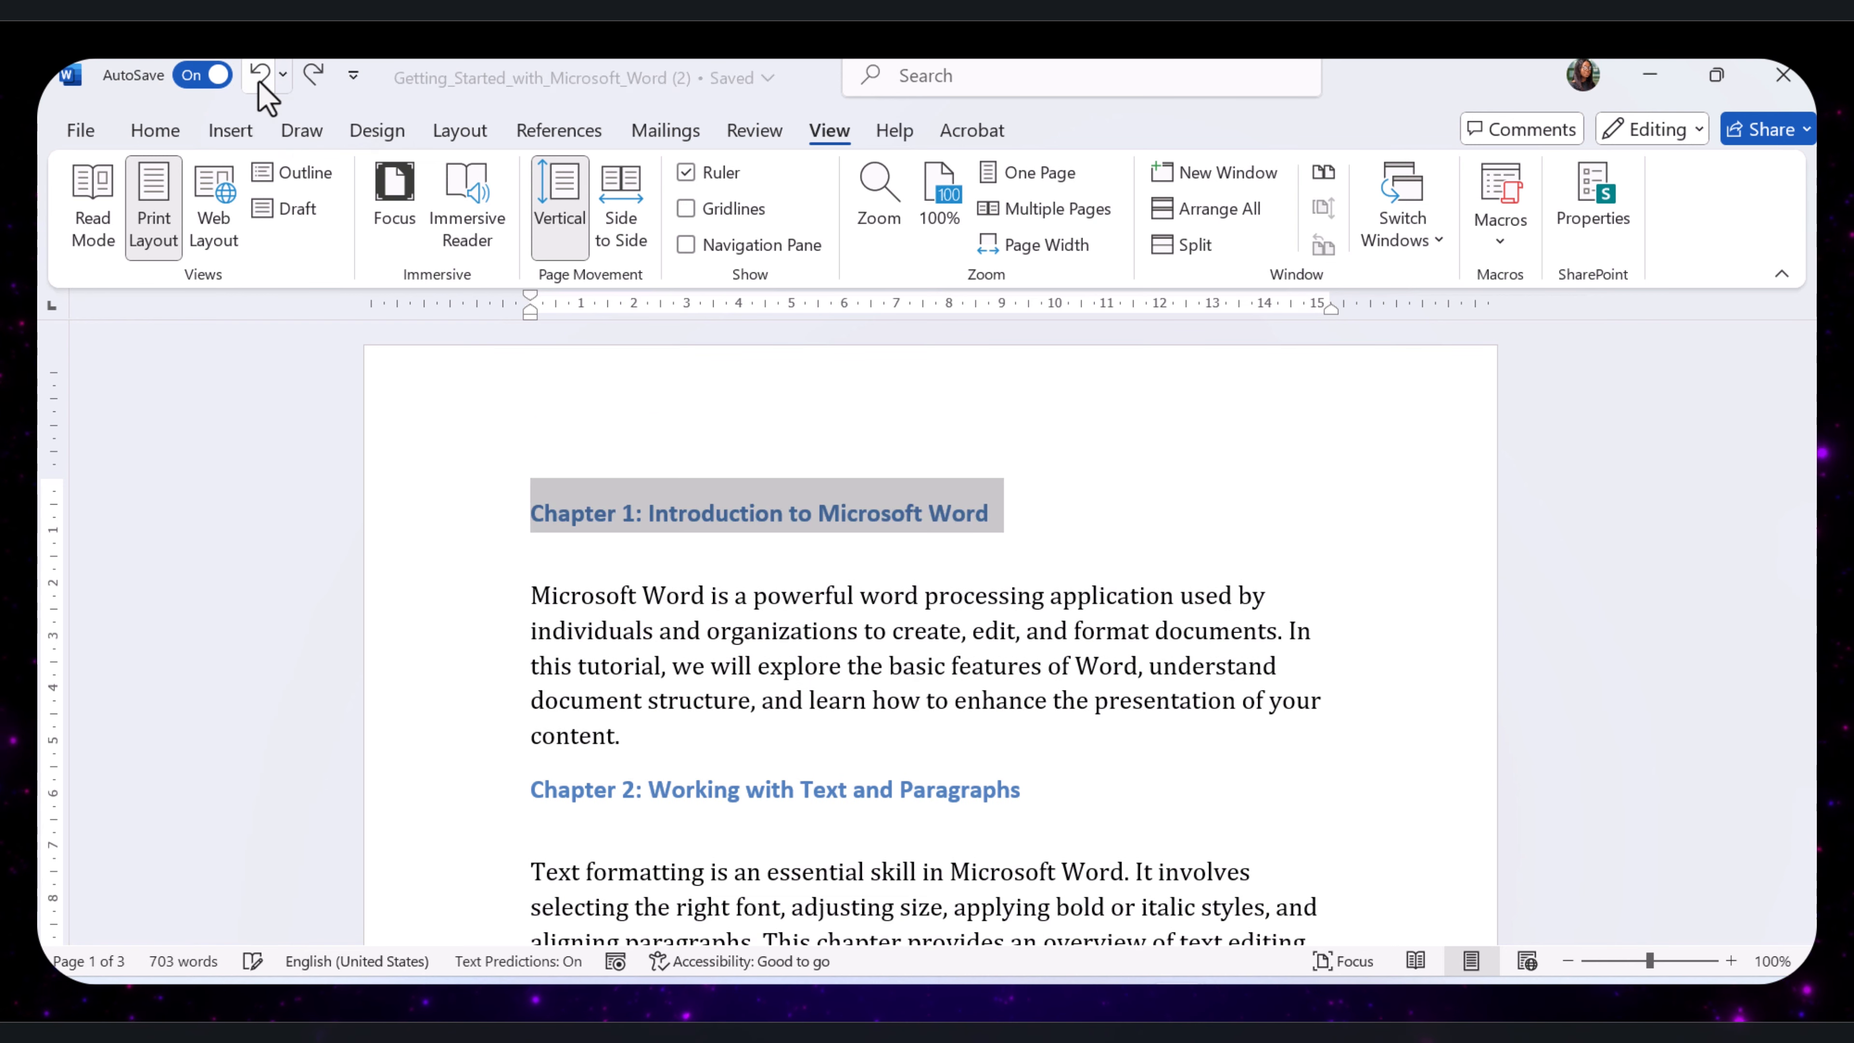
# Redo and undo the Chapter 1 heading's deletion twice, ending with the deletion undone and the heading deselected.
pyautogui.hotkey('ctrl', 'y')
pyautogui.hotkey('ctrl', 'z')
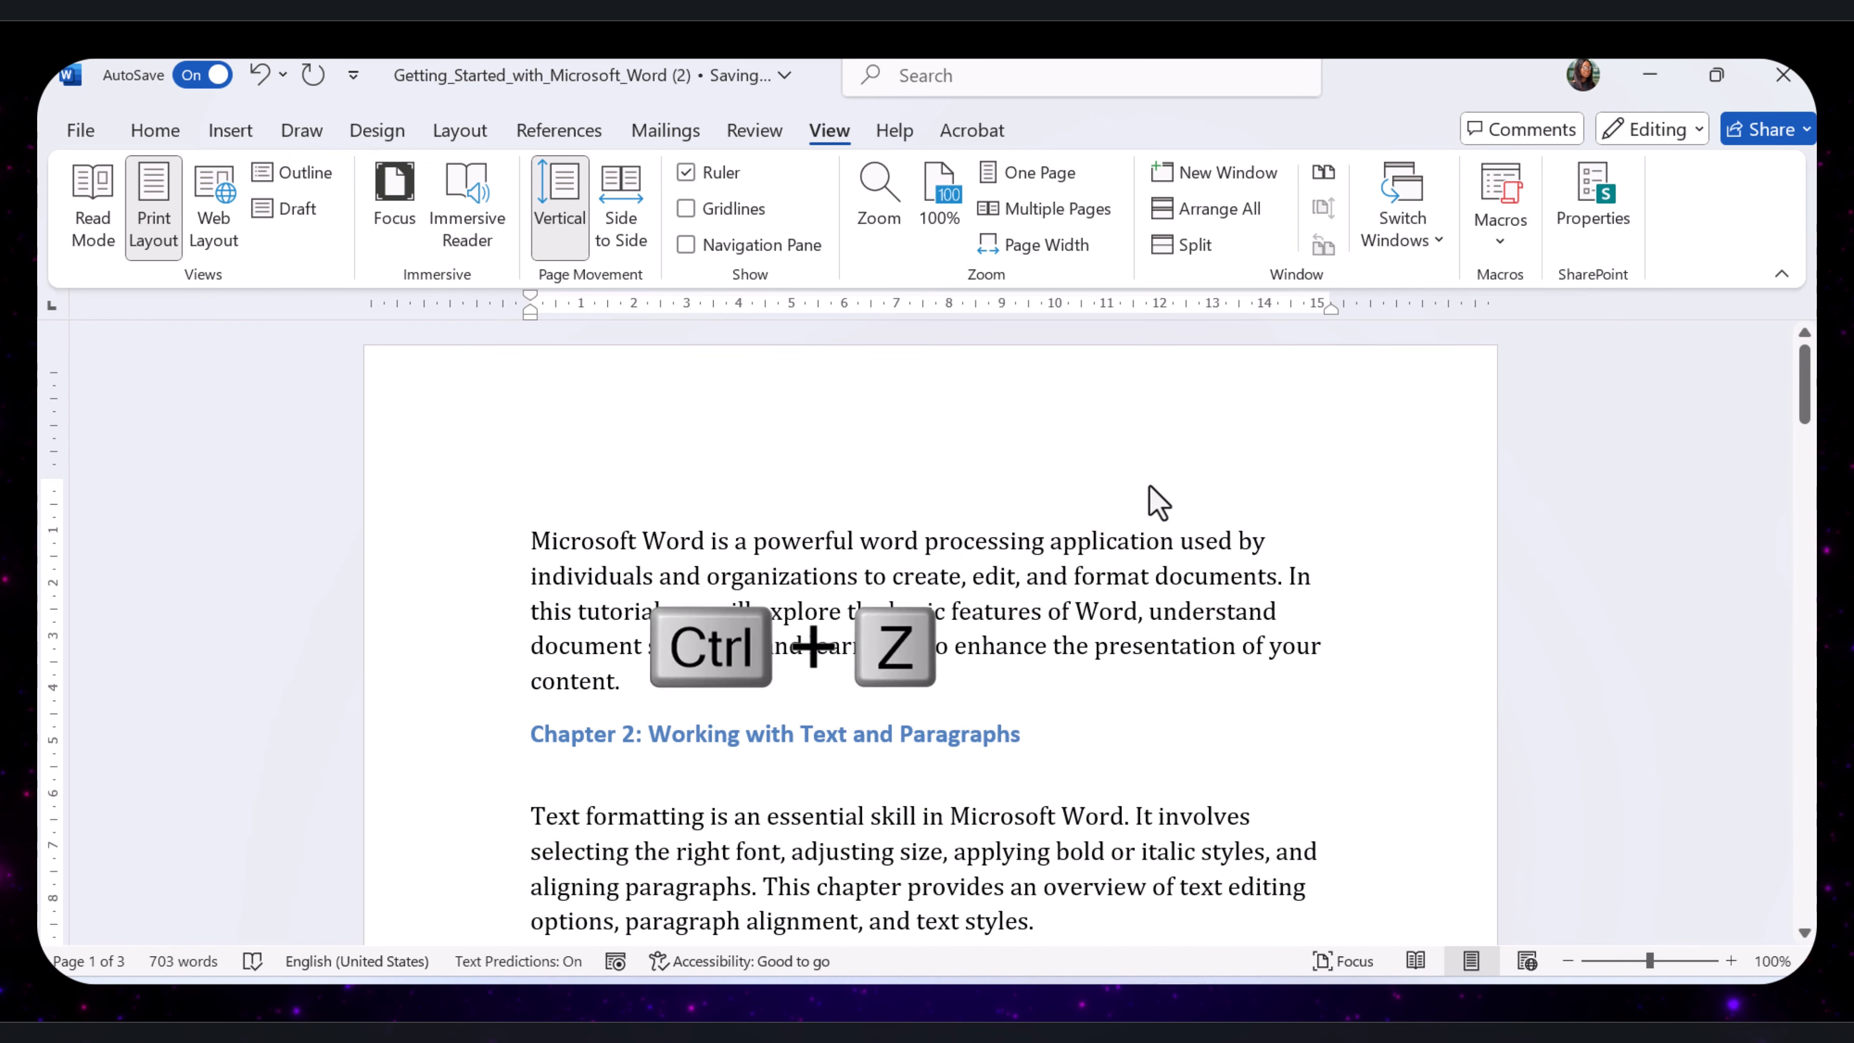
pyautogui.hotkey('ctrl', 'y')
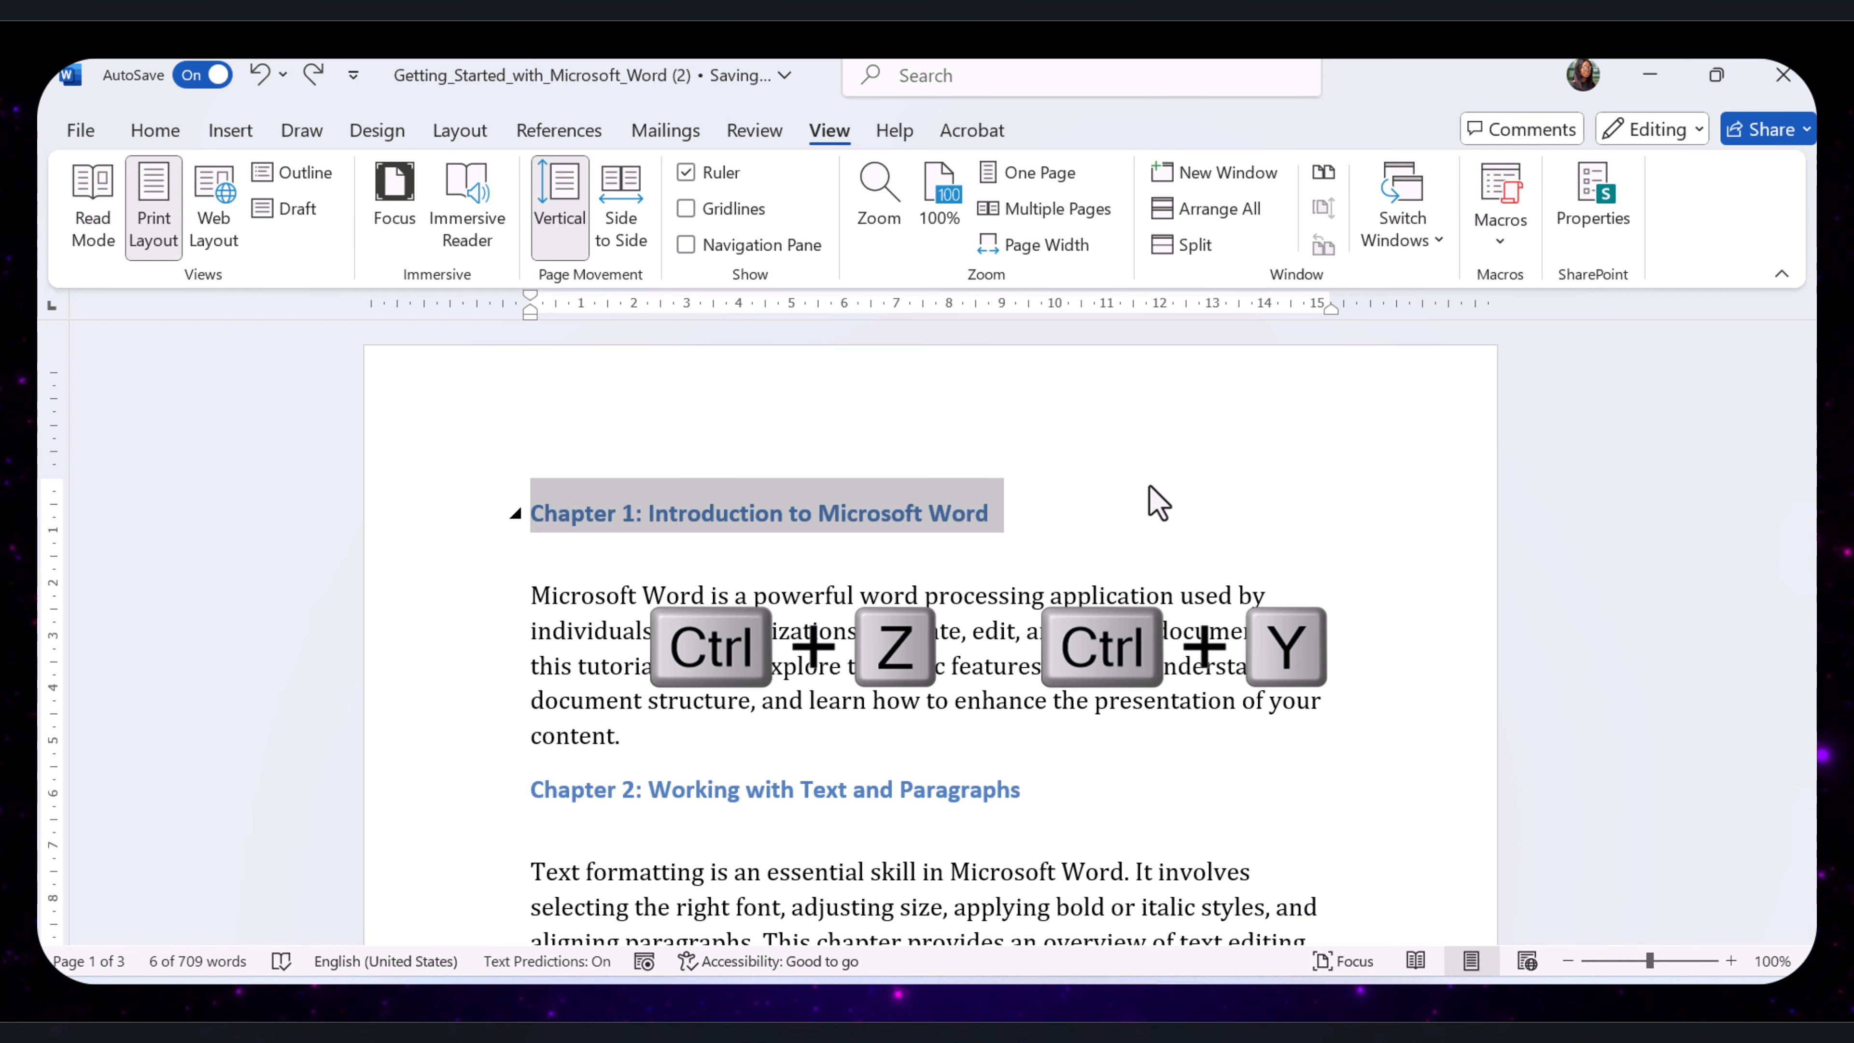
pyautogui.hotkey('ctrl', 'y')
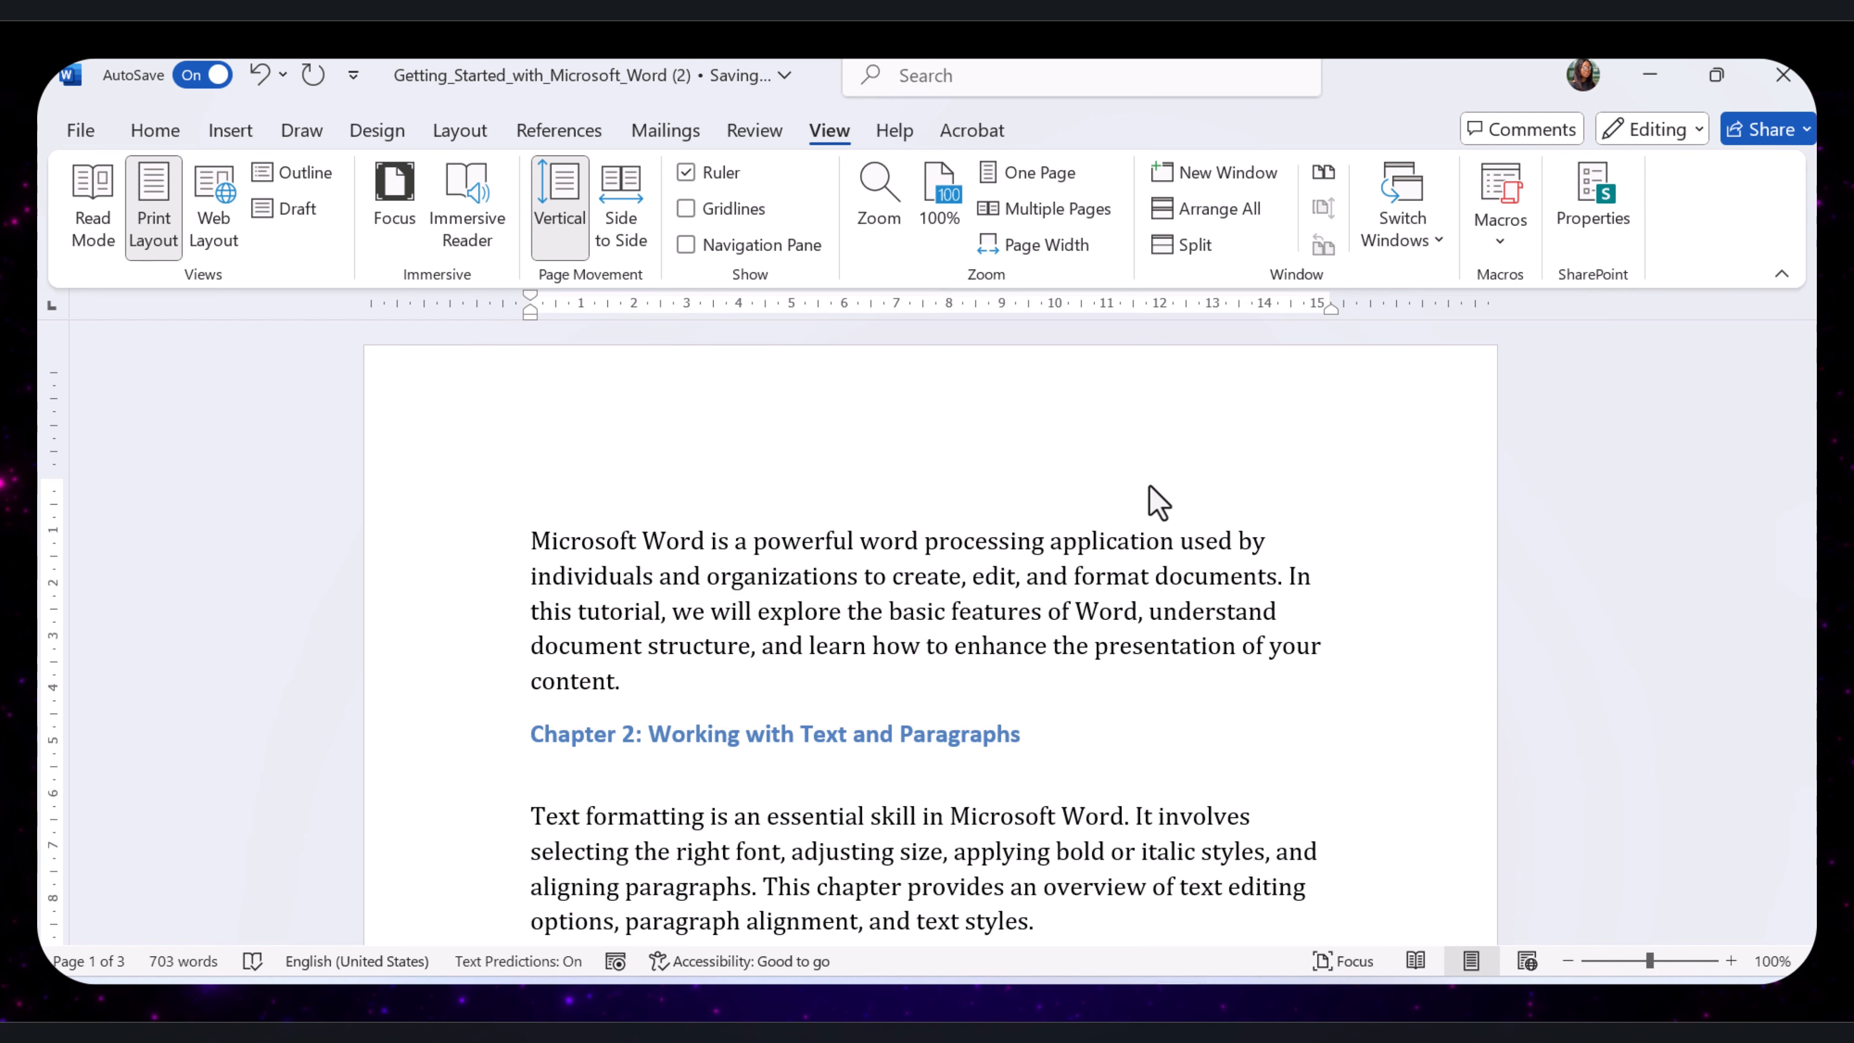
pyautogui.hotkey('ctrl', 'z')
pyautogui.click(1152, 483)
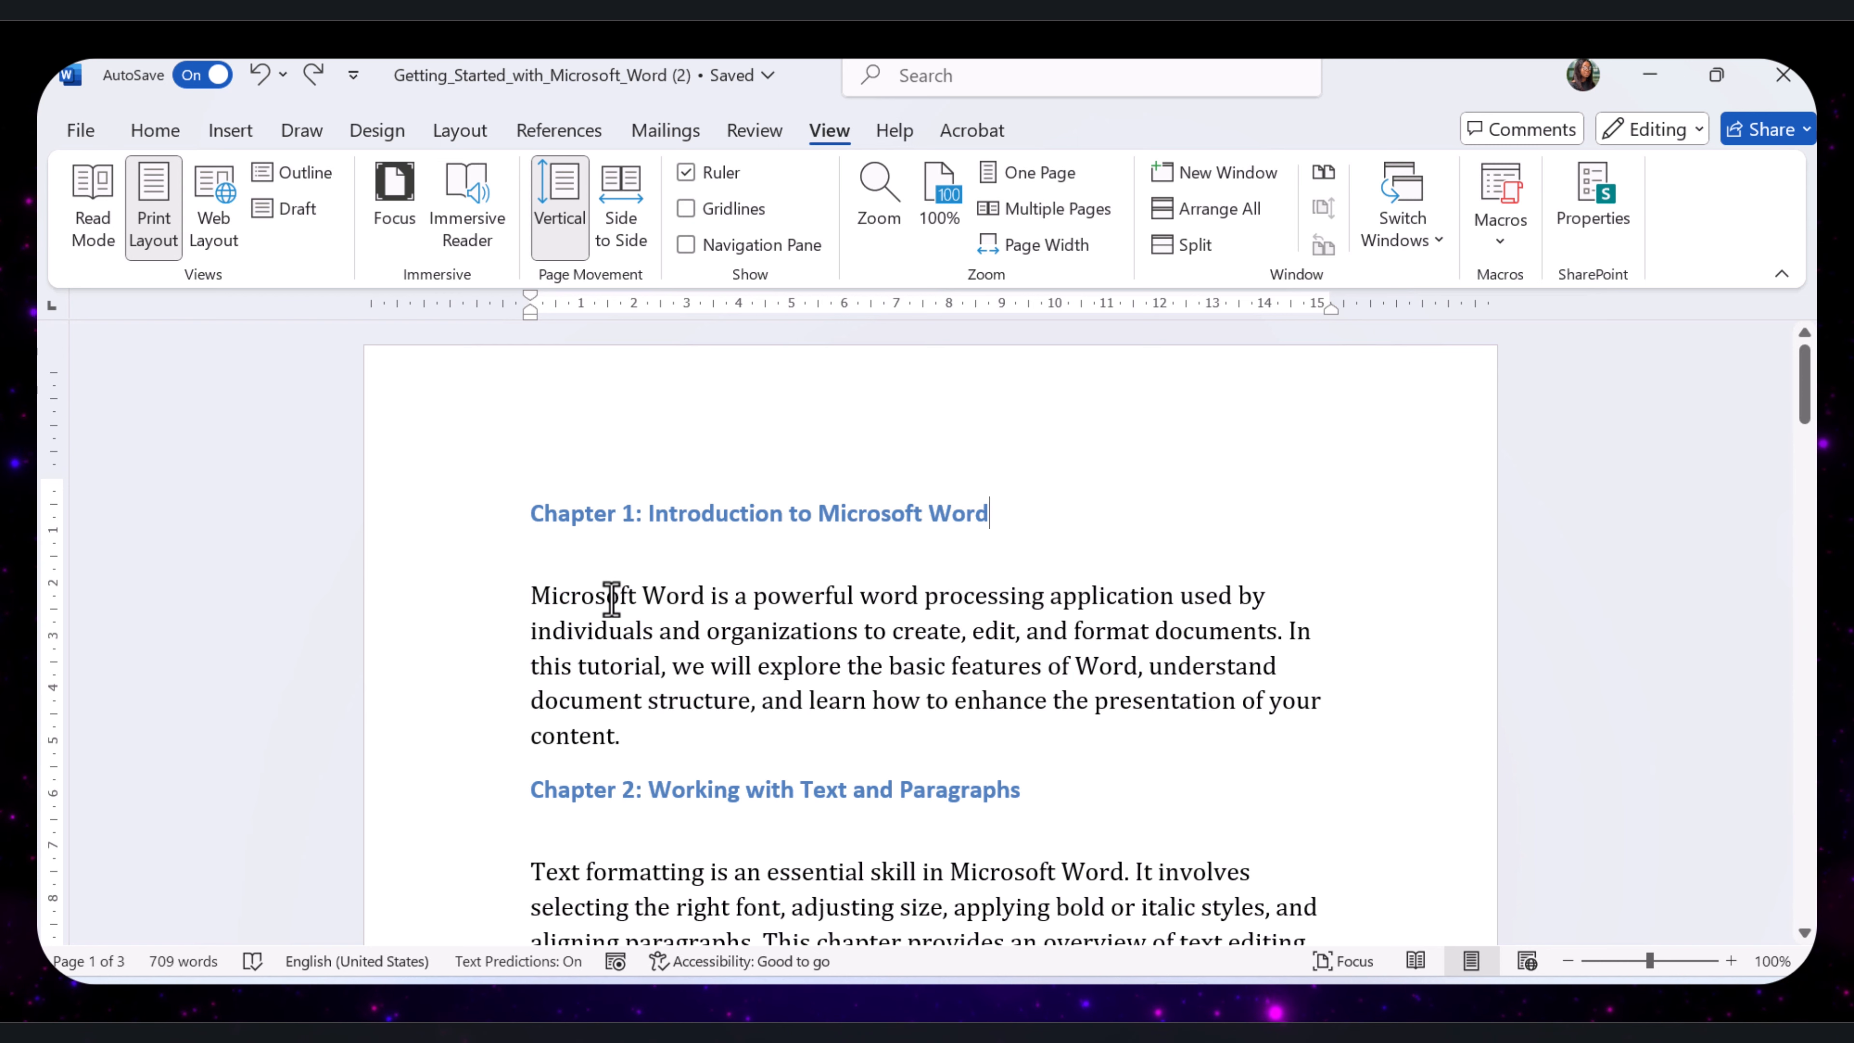
# Select the word "Microsoft" and the whole Chapter 1 paragraph in turn, and clear the selection.
pyautogui.doubleClick(580, 595)
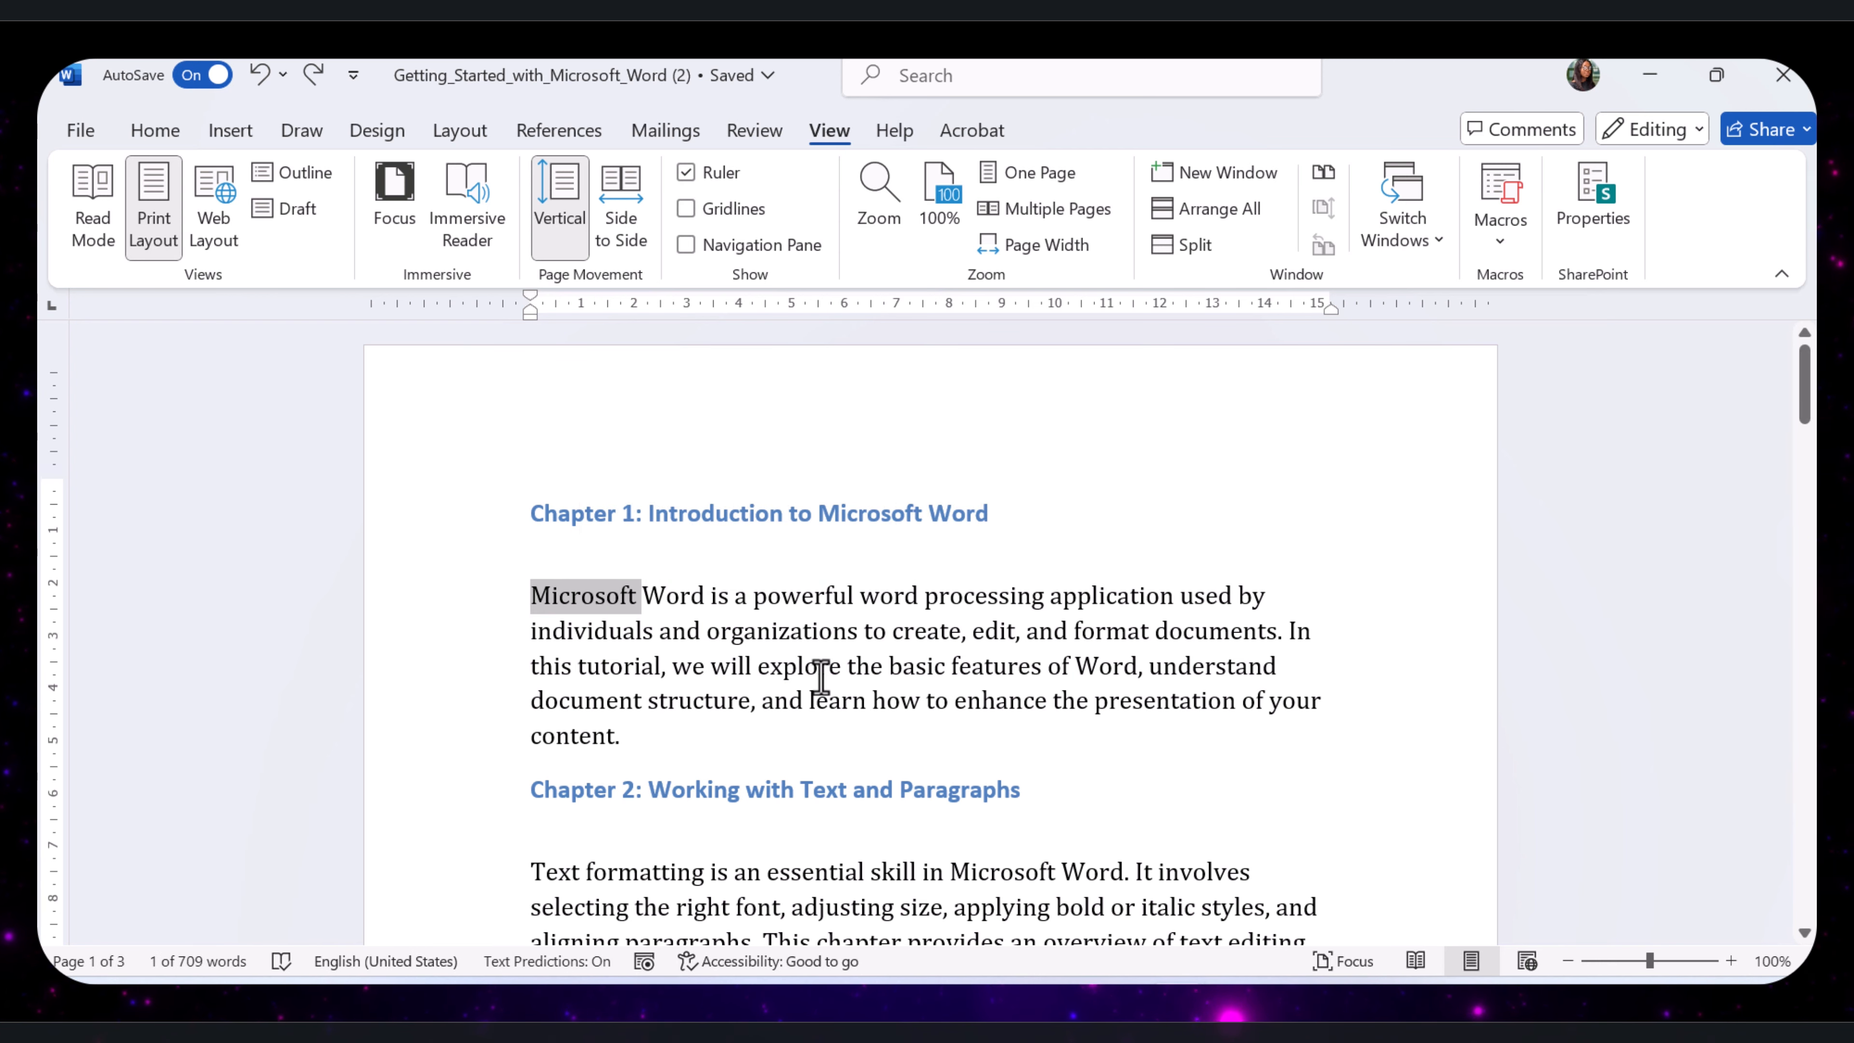
pyautogui.tripleClick(846, 667)
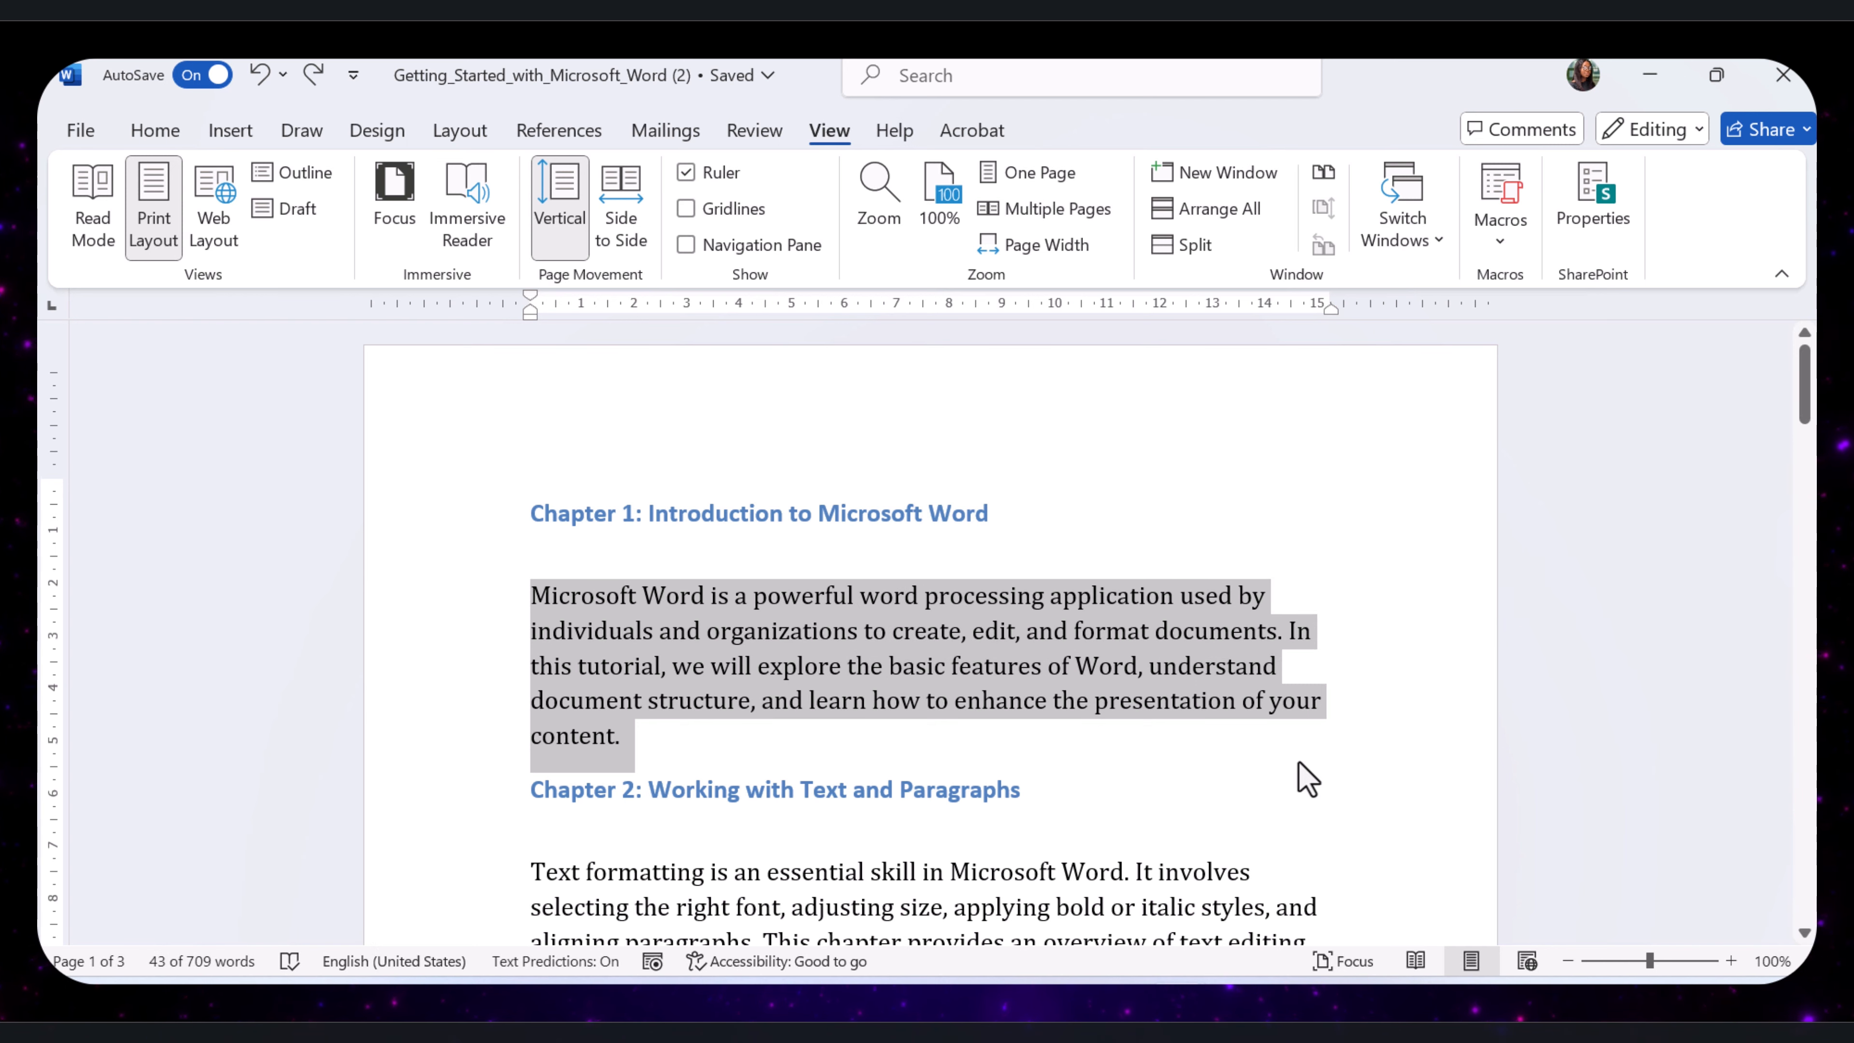
pyautogui.click(914, 646)
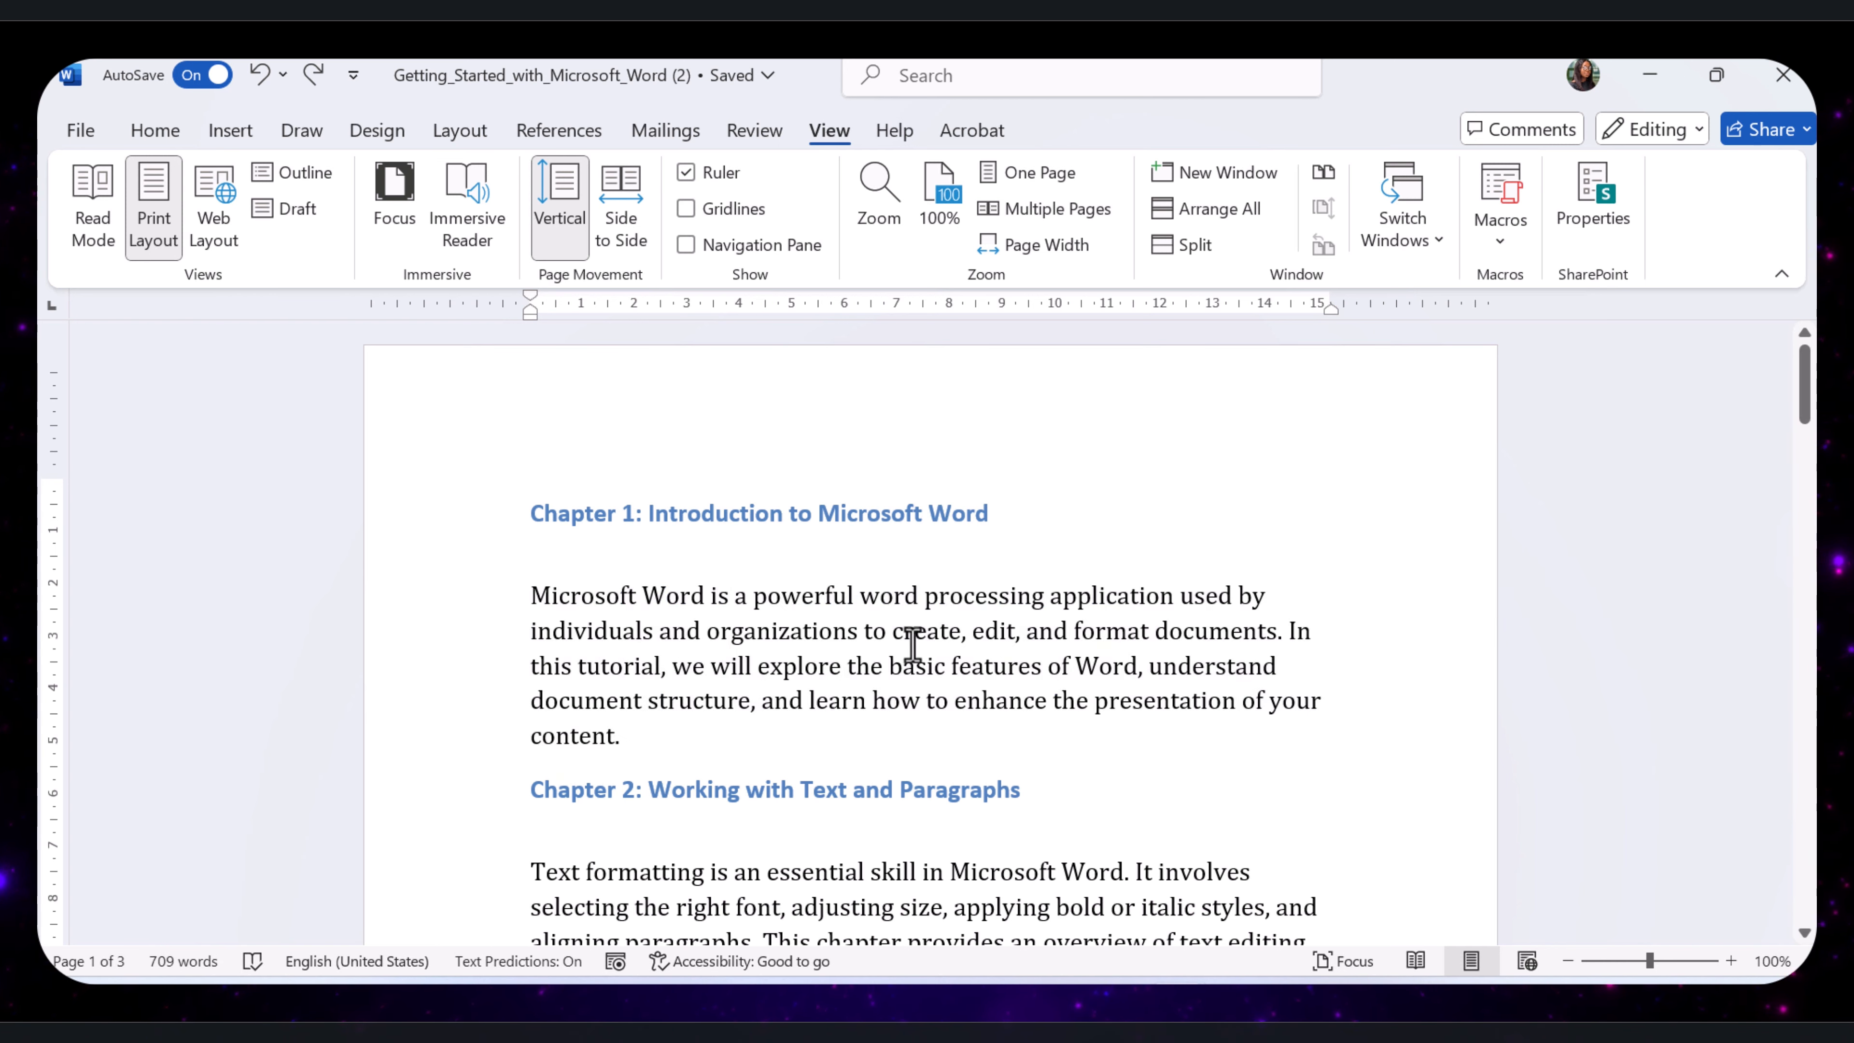
# Try placing a copy of the whole Chapter 1 paragraph above the Chapter 1 heading.
pyautogui.tripleClick(913, 645)
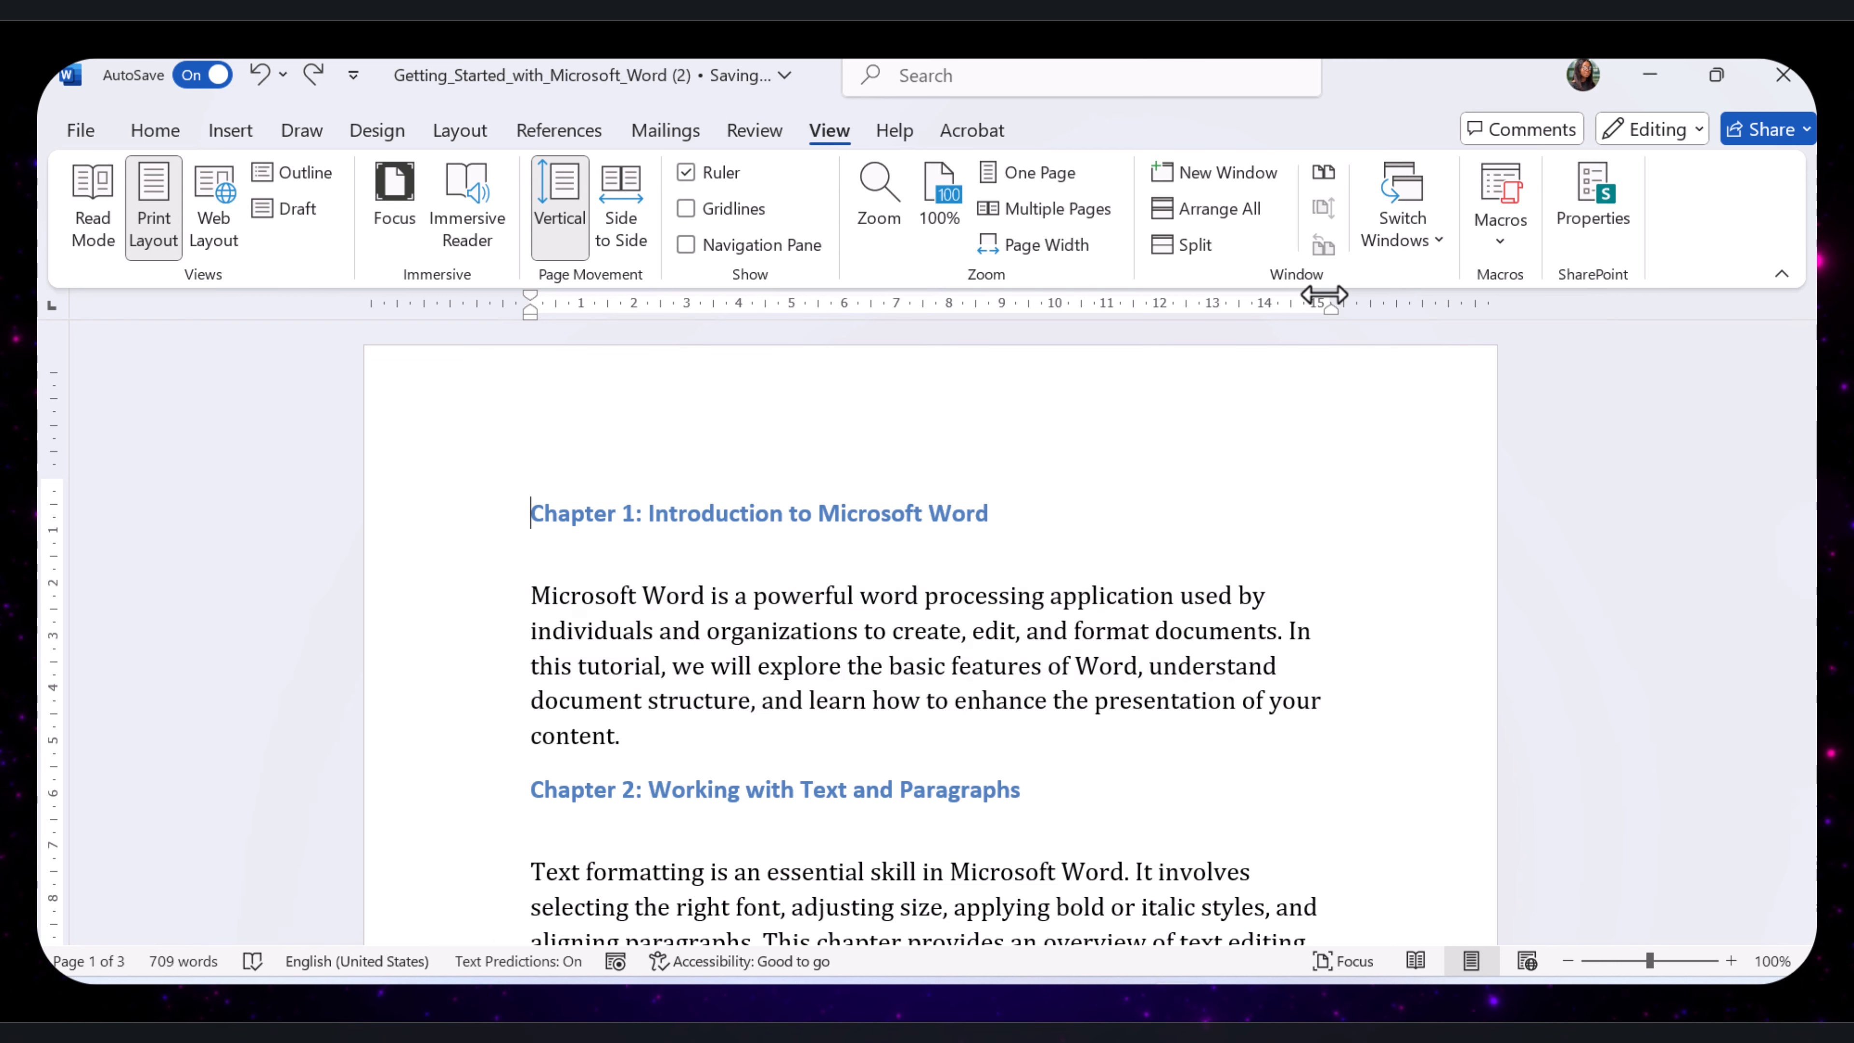
pyautogui.write('Microsoft Word is a powerful word processing application used by individuals and organizations to create, edit, and format documents. In this tutorial, we will explore the basic features of Word, understand document structure, and learn how to enhance the presentation of your content.')
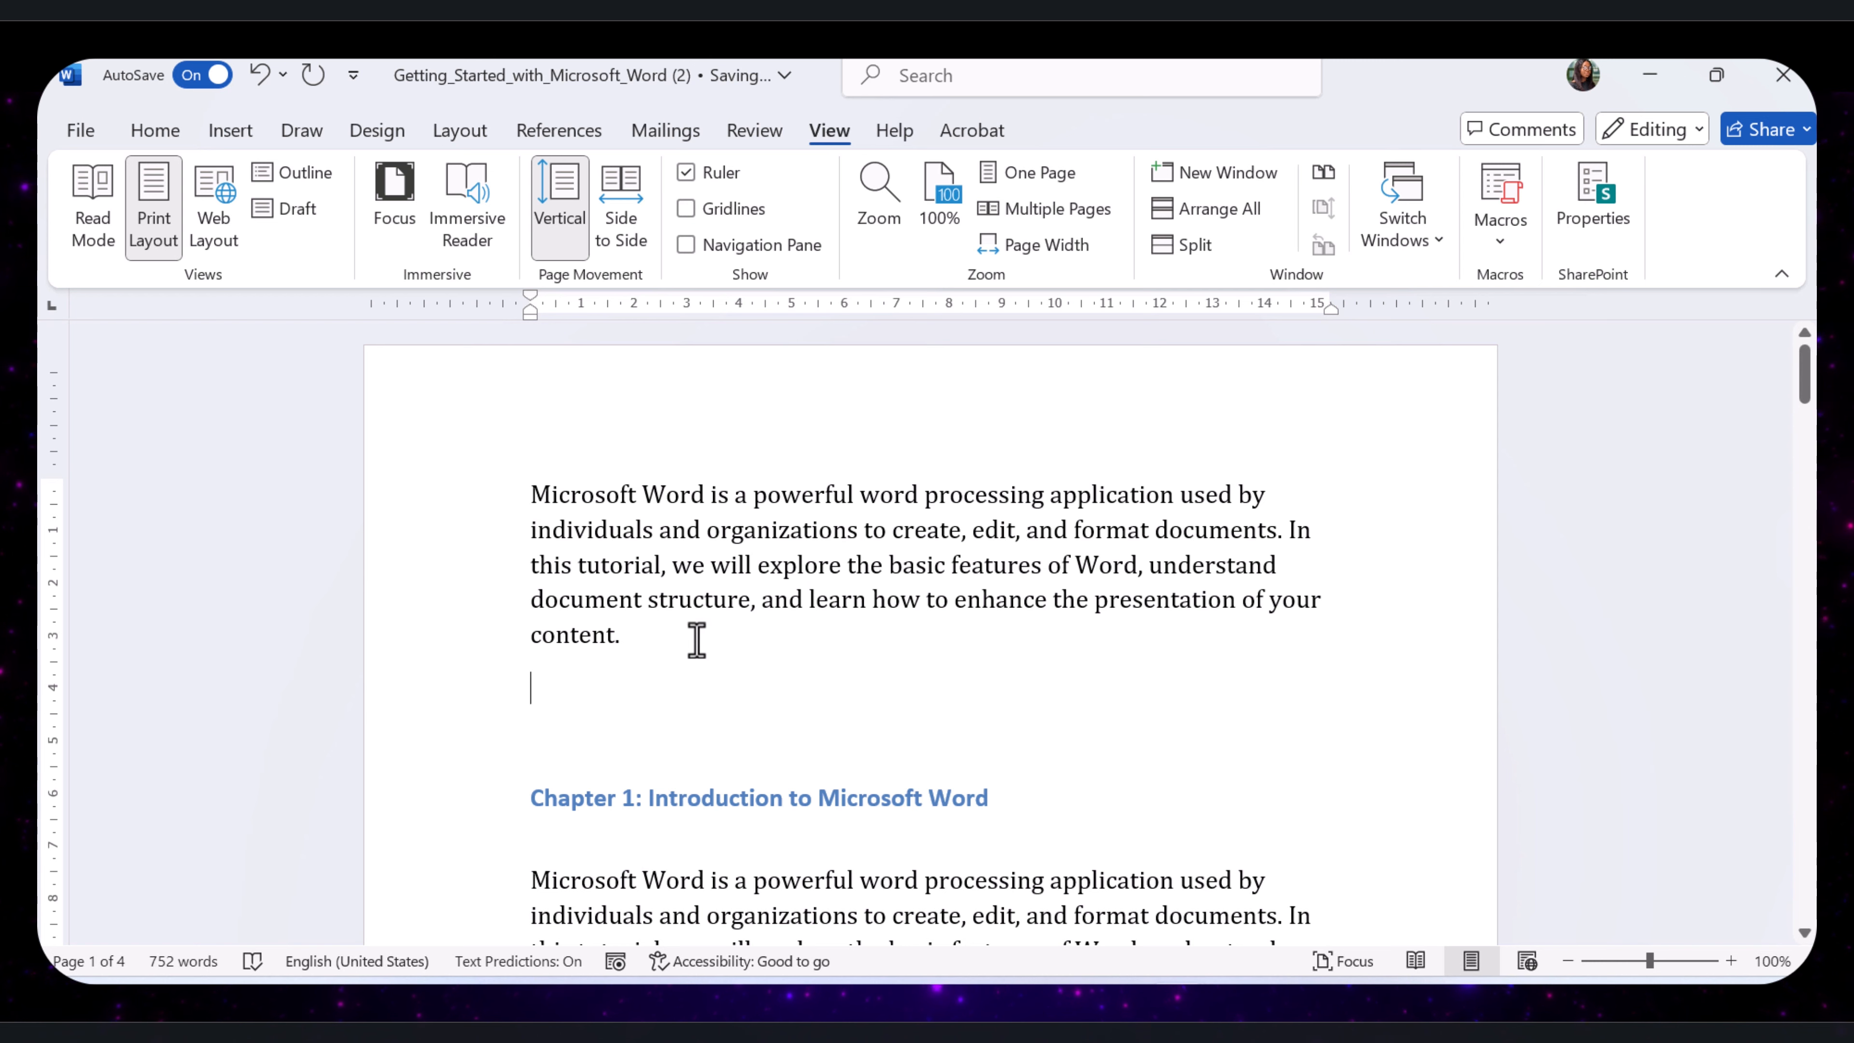
# Undo the copied paragraph above the Chapter 1 heading and the blank line below the Chapter 2 heading.
pyautogui.click(257, 76)
pyautogui.click(257, 76)
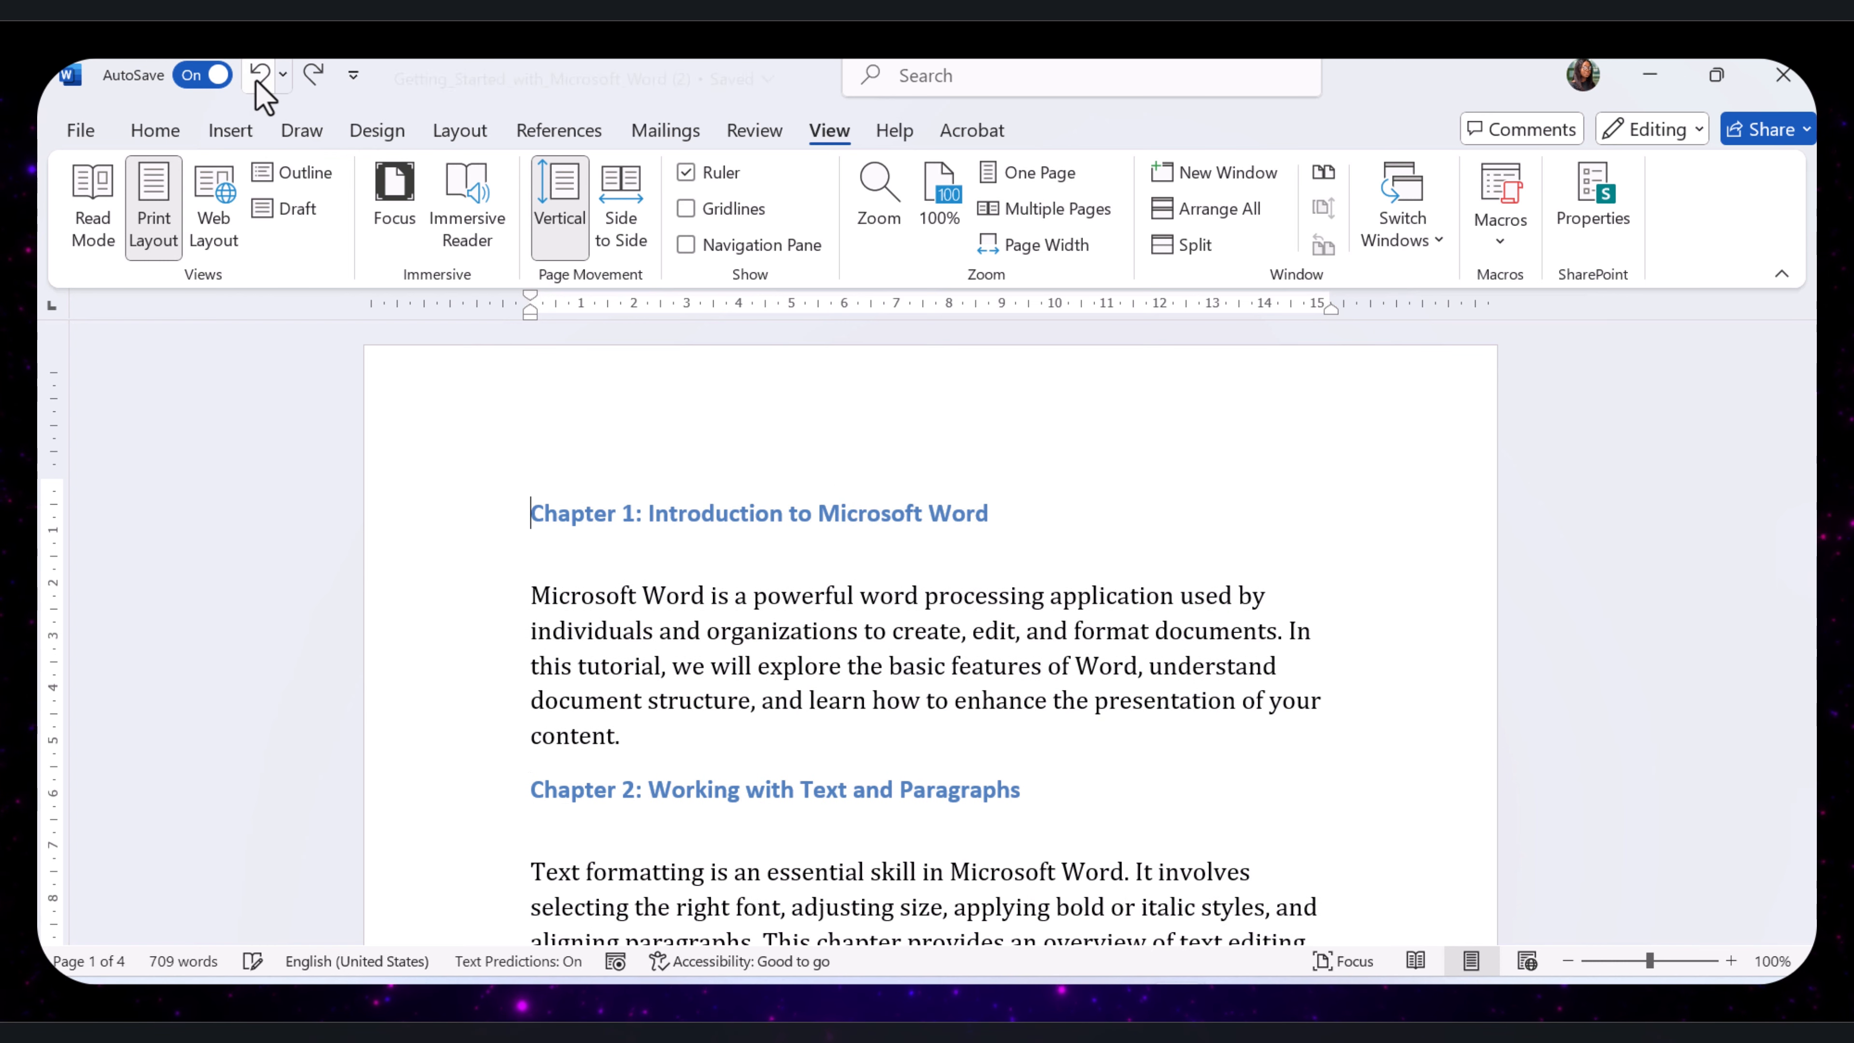
pyautogui.click(257, 76)
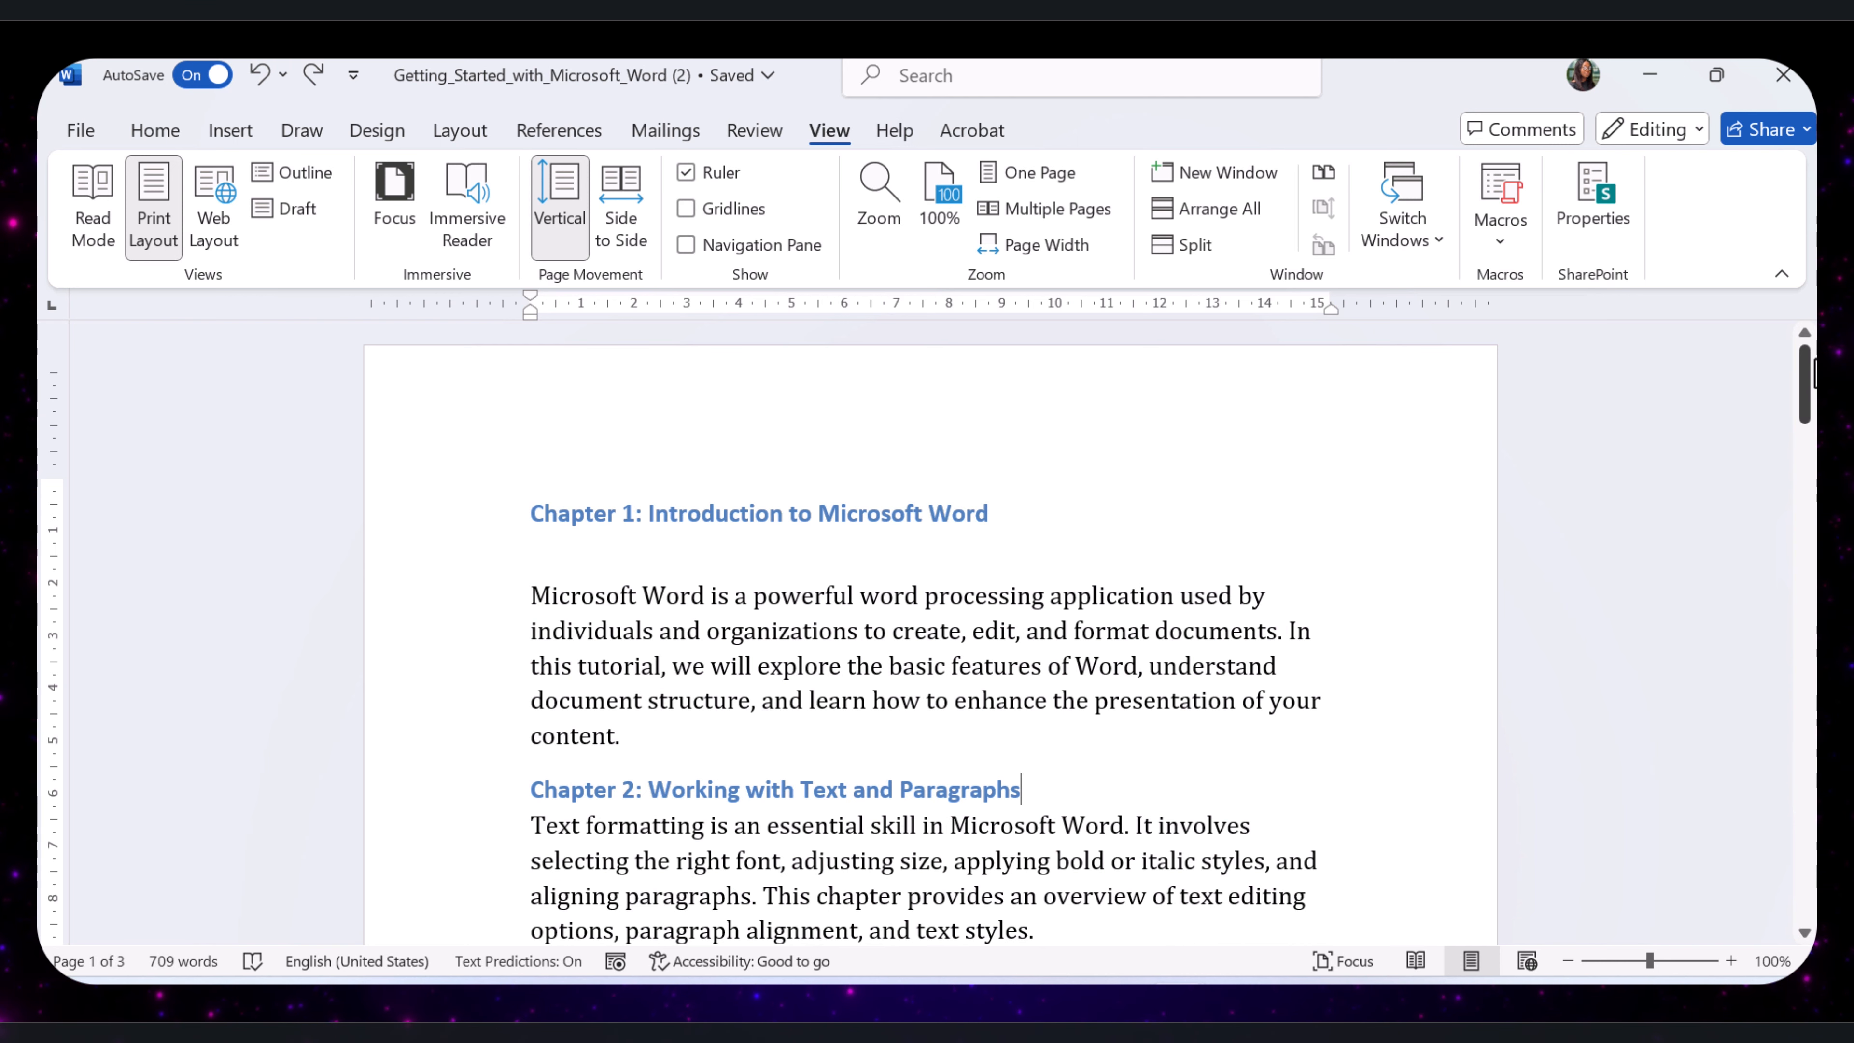
# Try replacing every occurrence of "Microsoft" with "MS" throughout the document.
pyautogui.scroll(-5, 1220, 713)
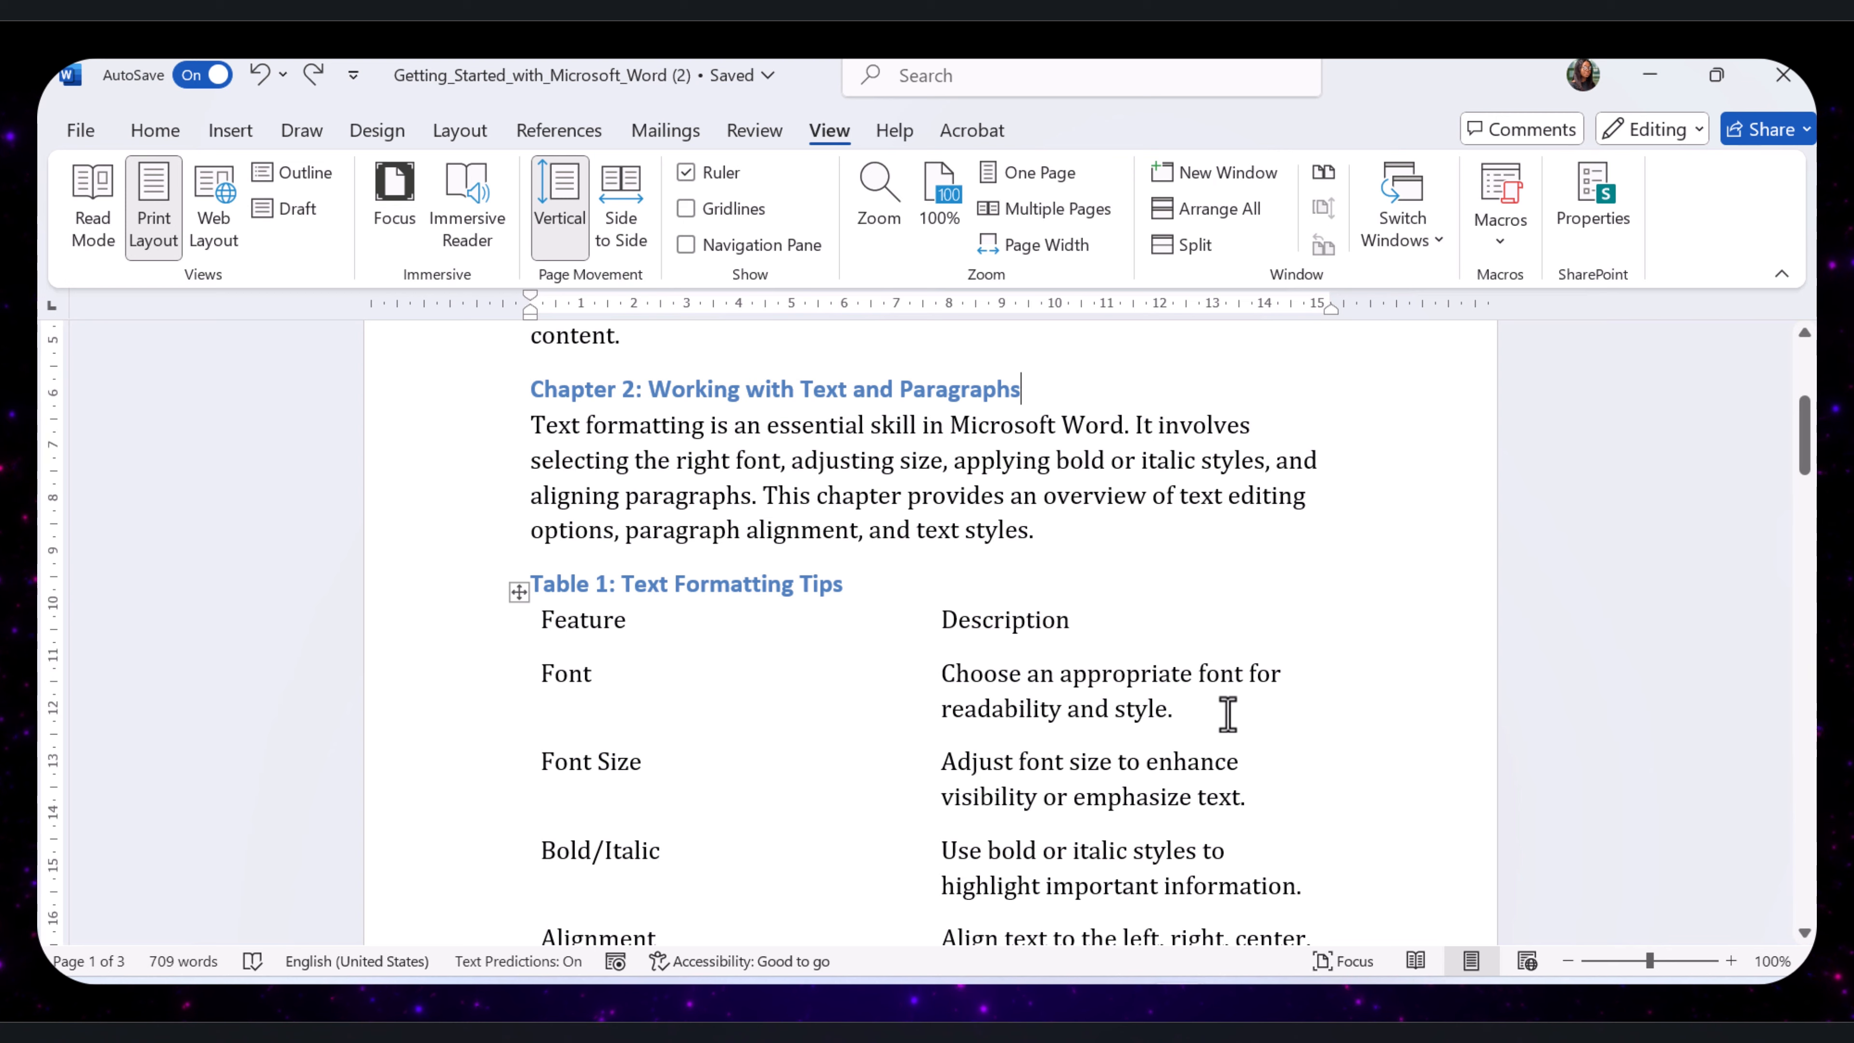
pyautogui.scroll(5, 1228, 713)
pyautogui.click(230, 130)
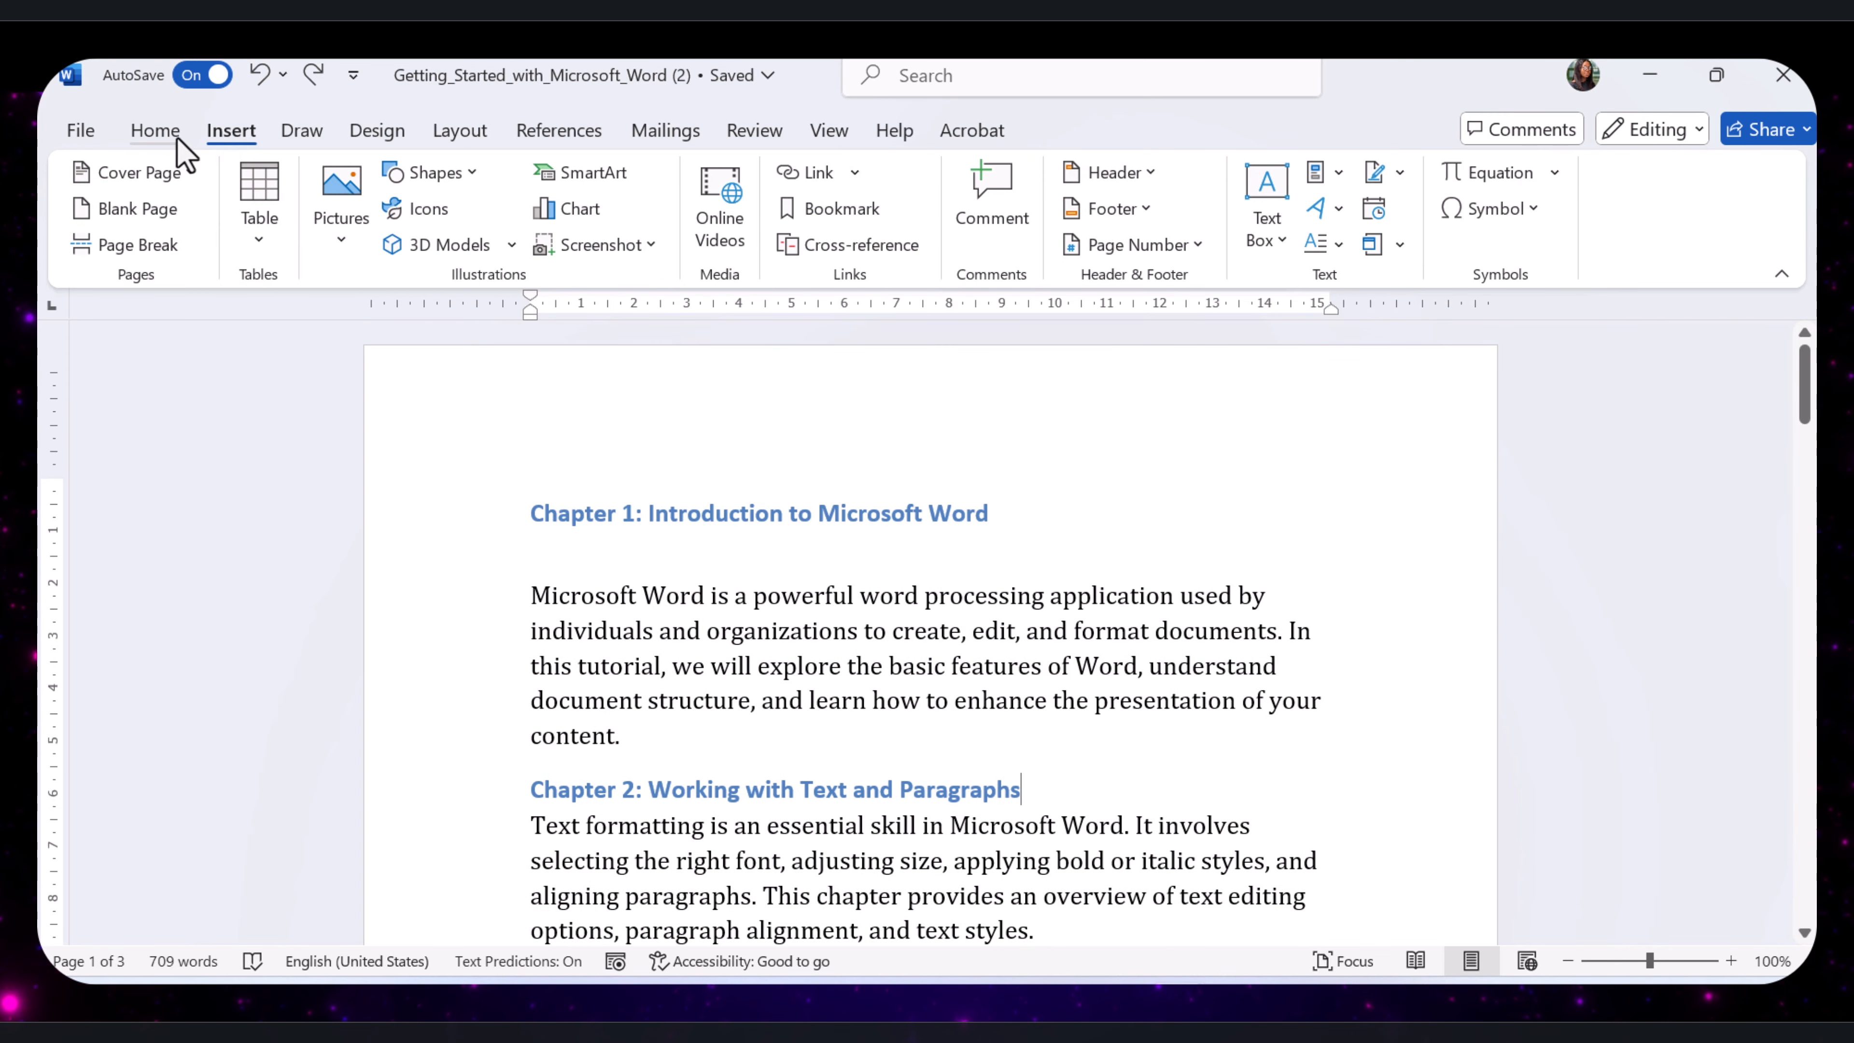
pyautogui.click(176, 137)
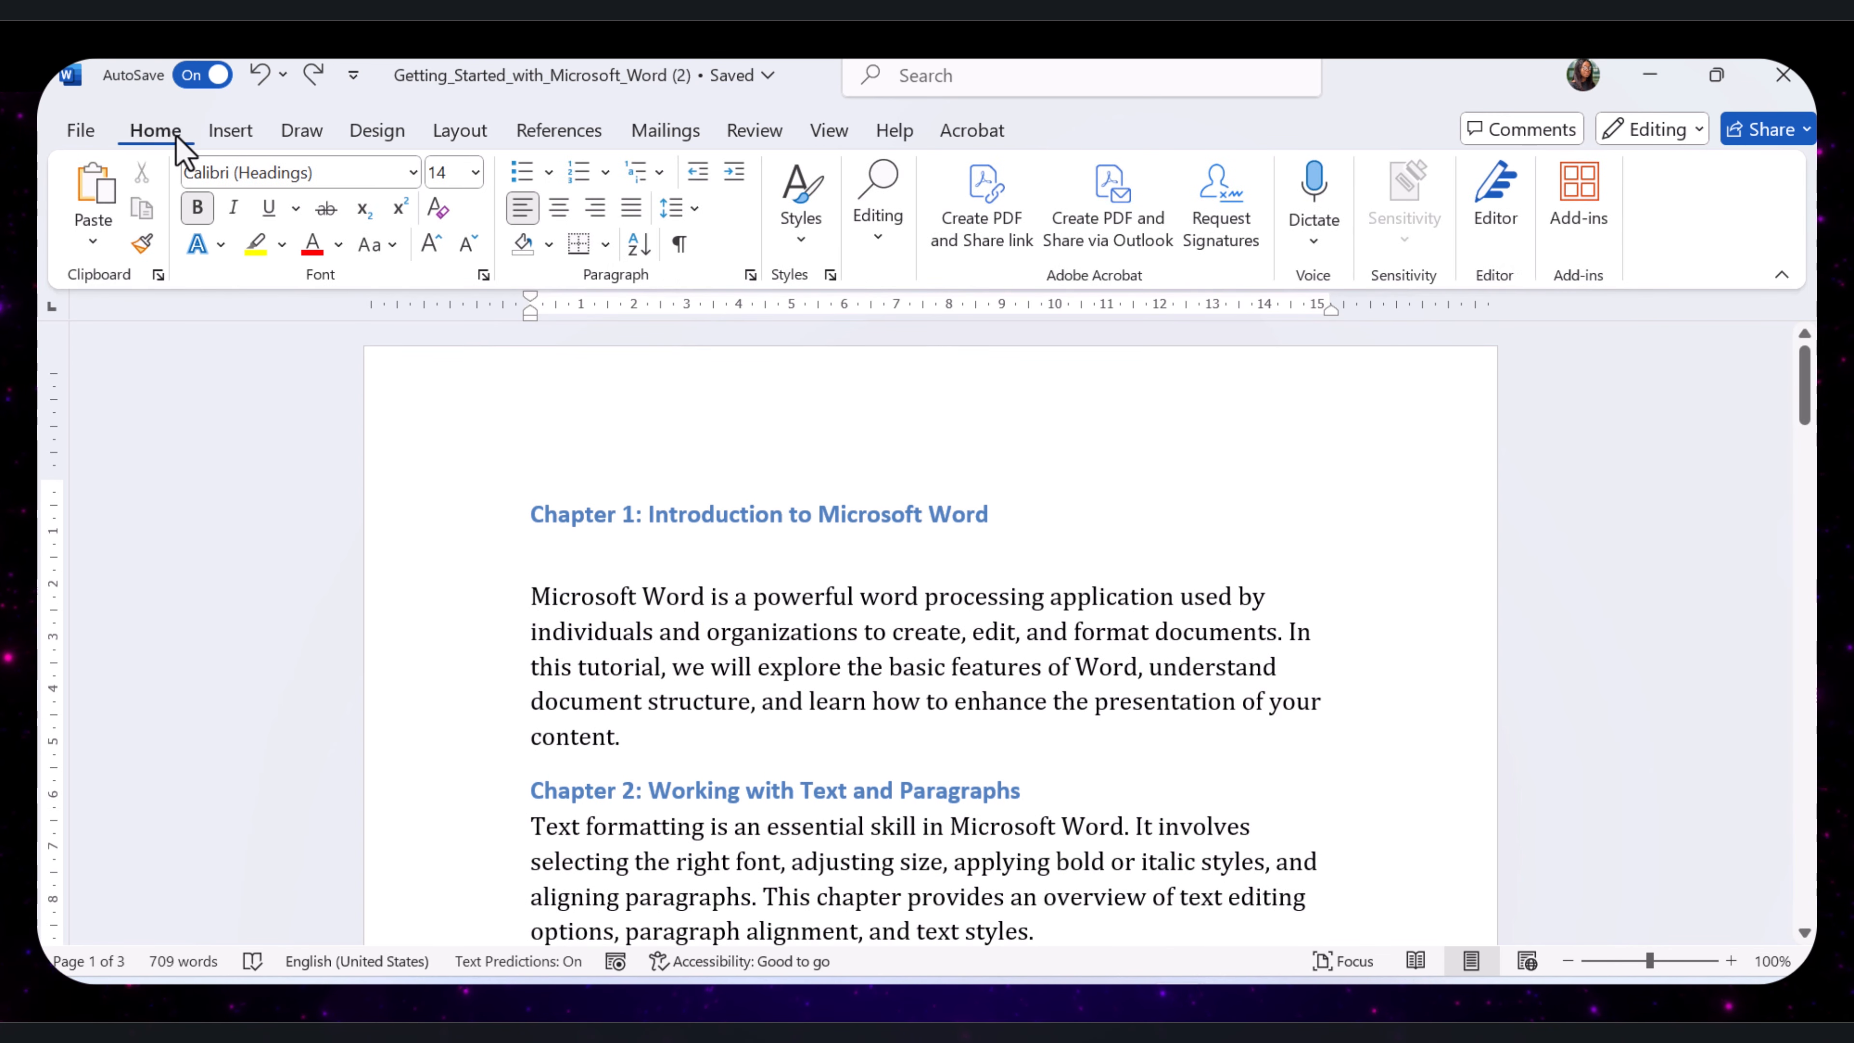
pyautogui.click(879, 245)
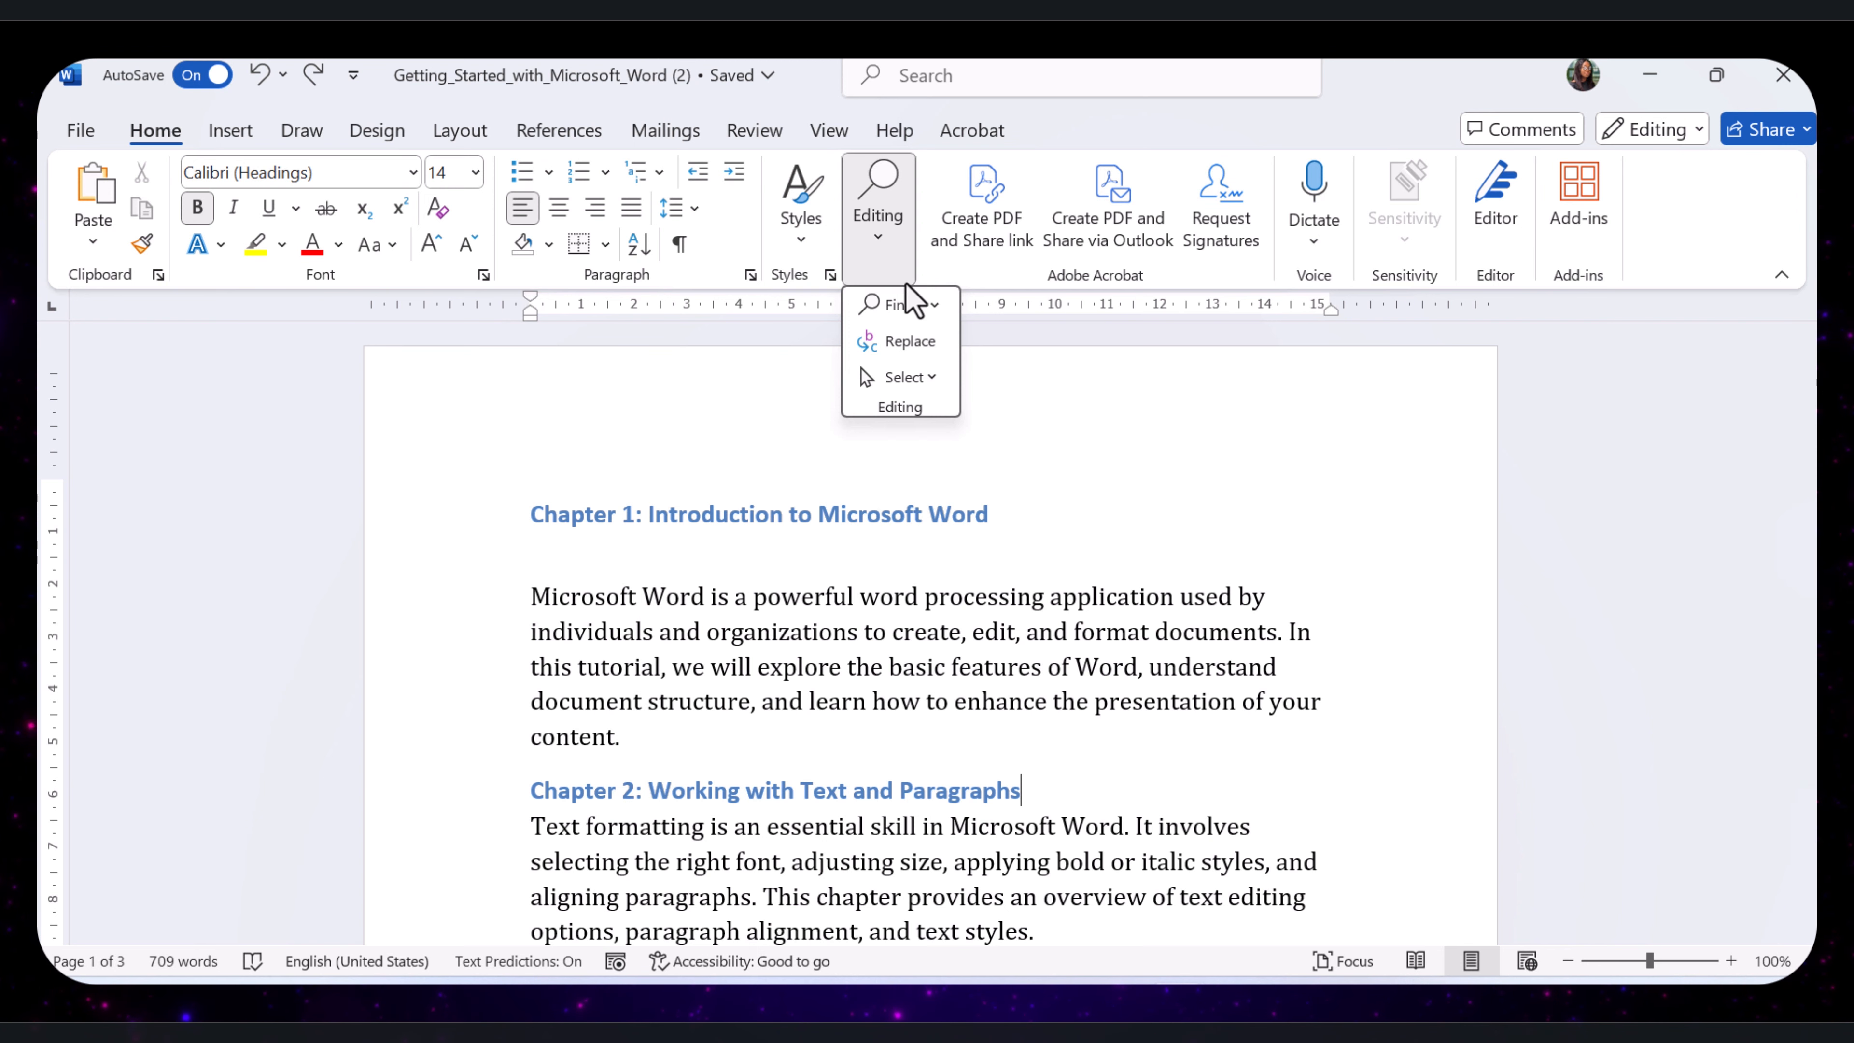
pyautogui.click(905, 340)
pyautogui.moveTo(909, 339); pyautogui.dragTo(854, 343)
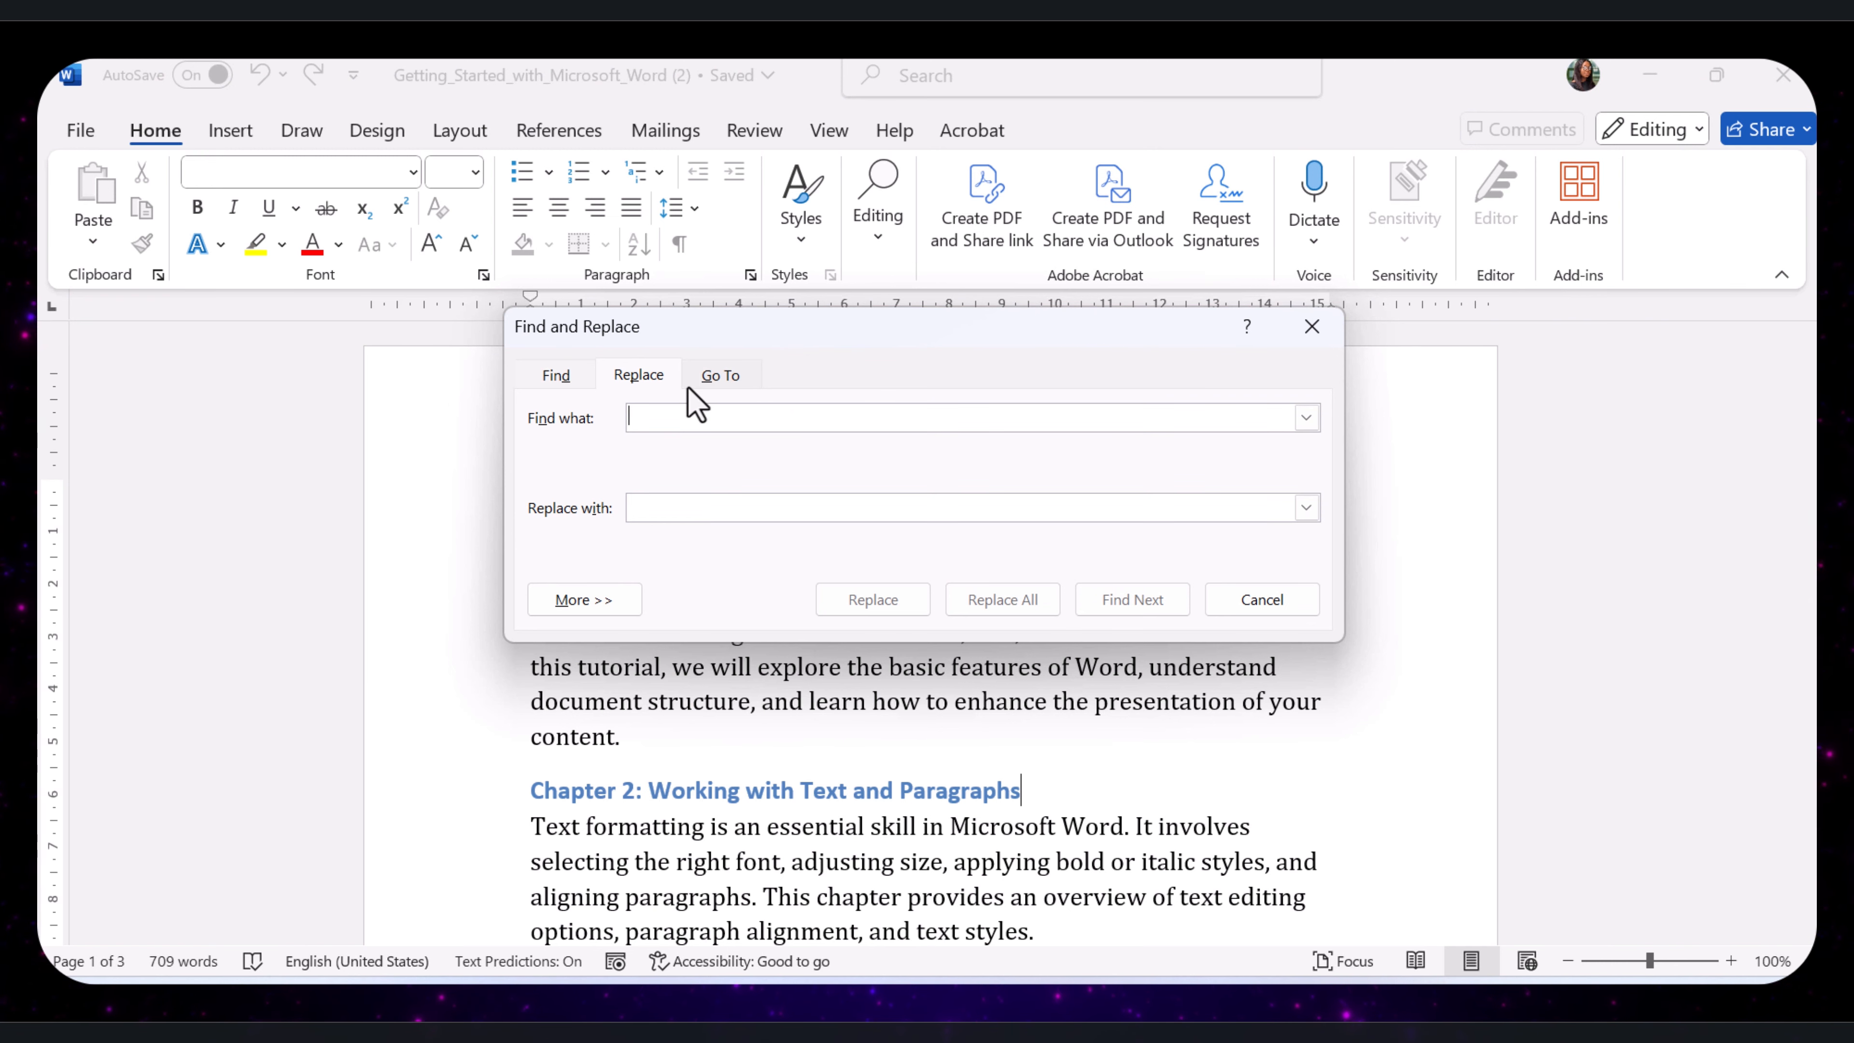
pyautogui.write('M')
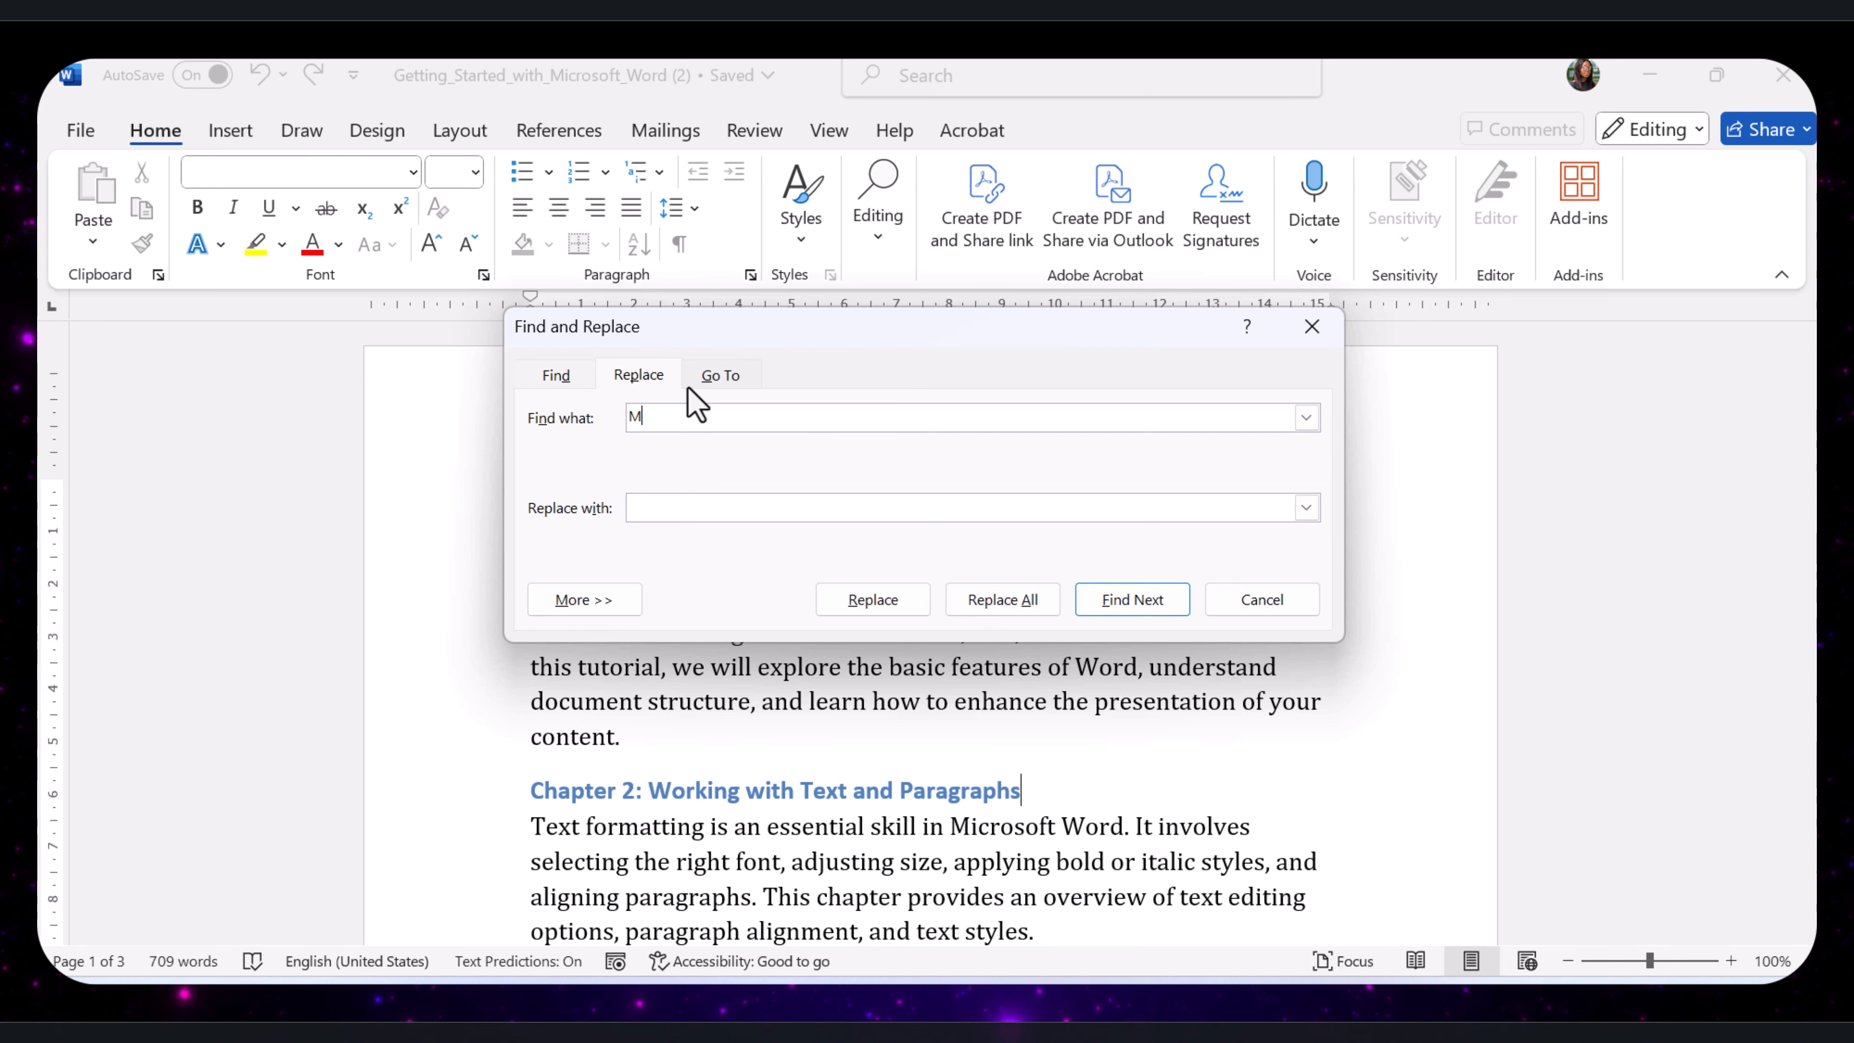
pyautogui.write('icrosoft')
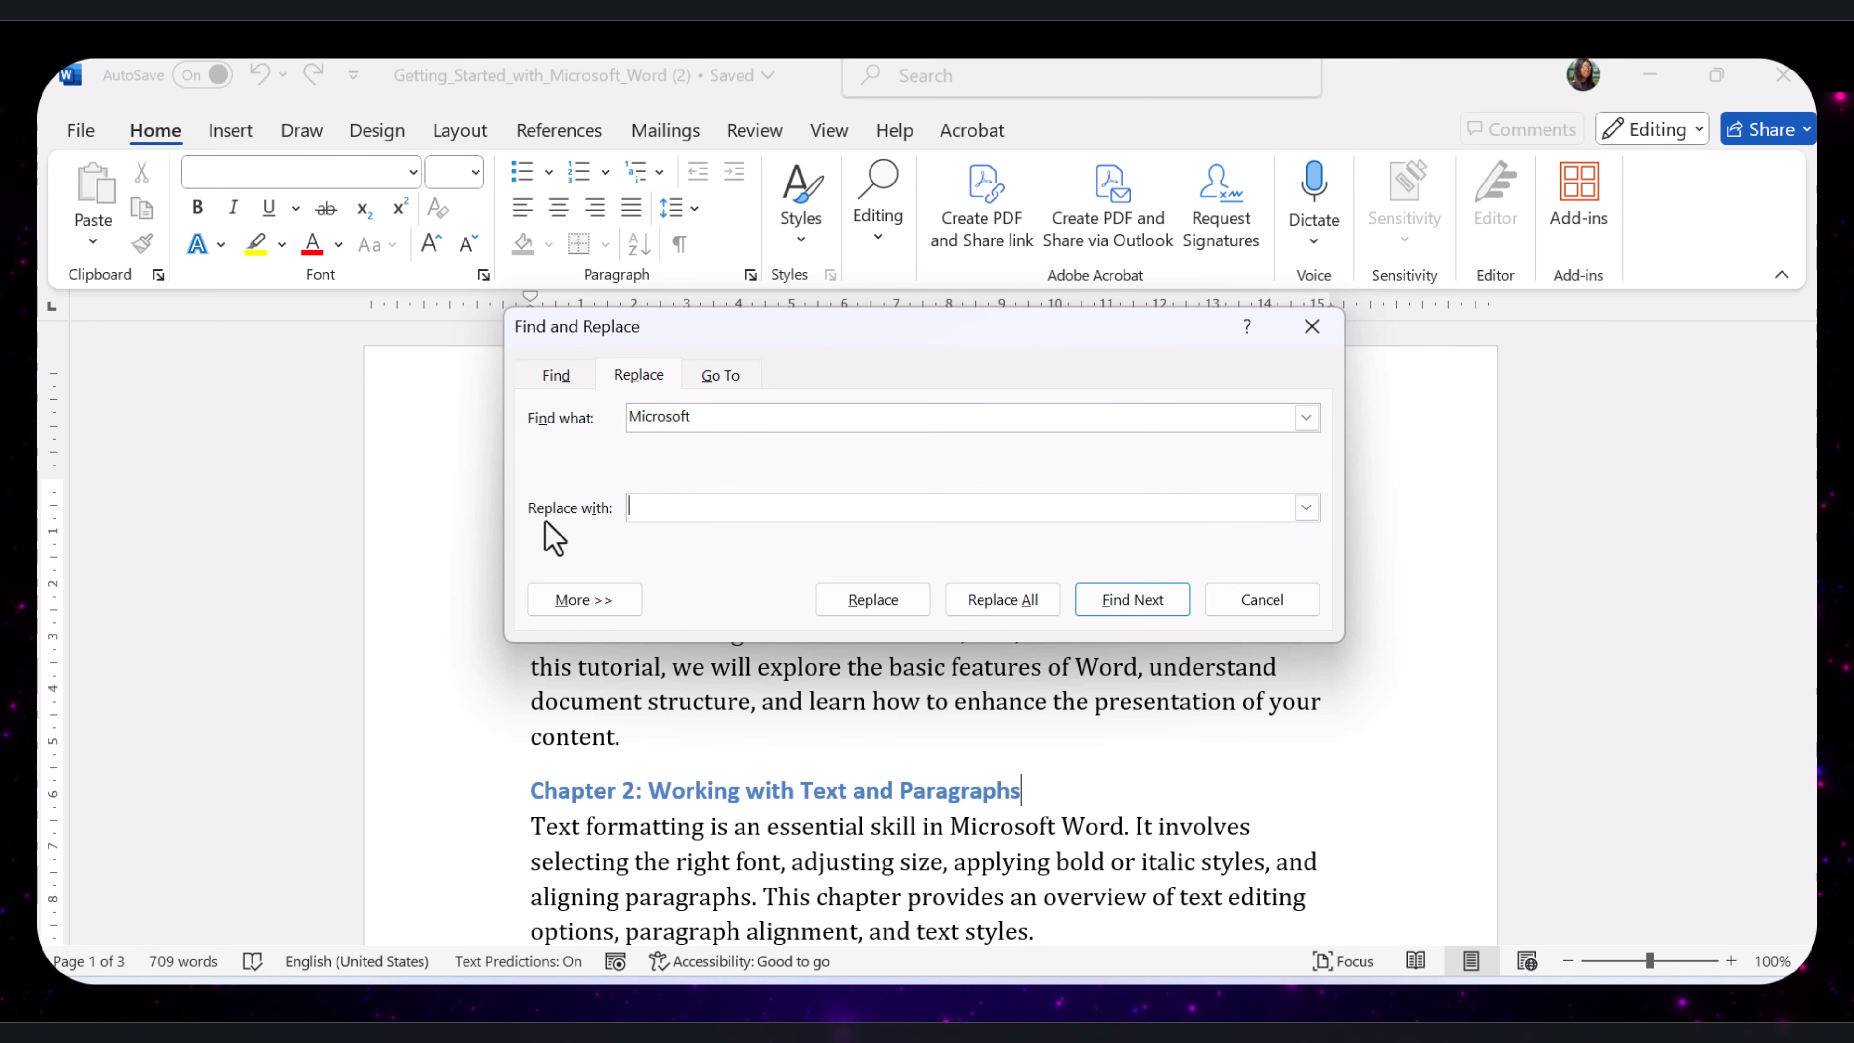
pyautogui.click(654, 507)
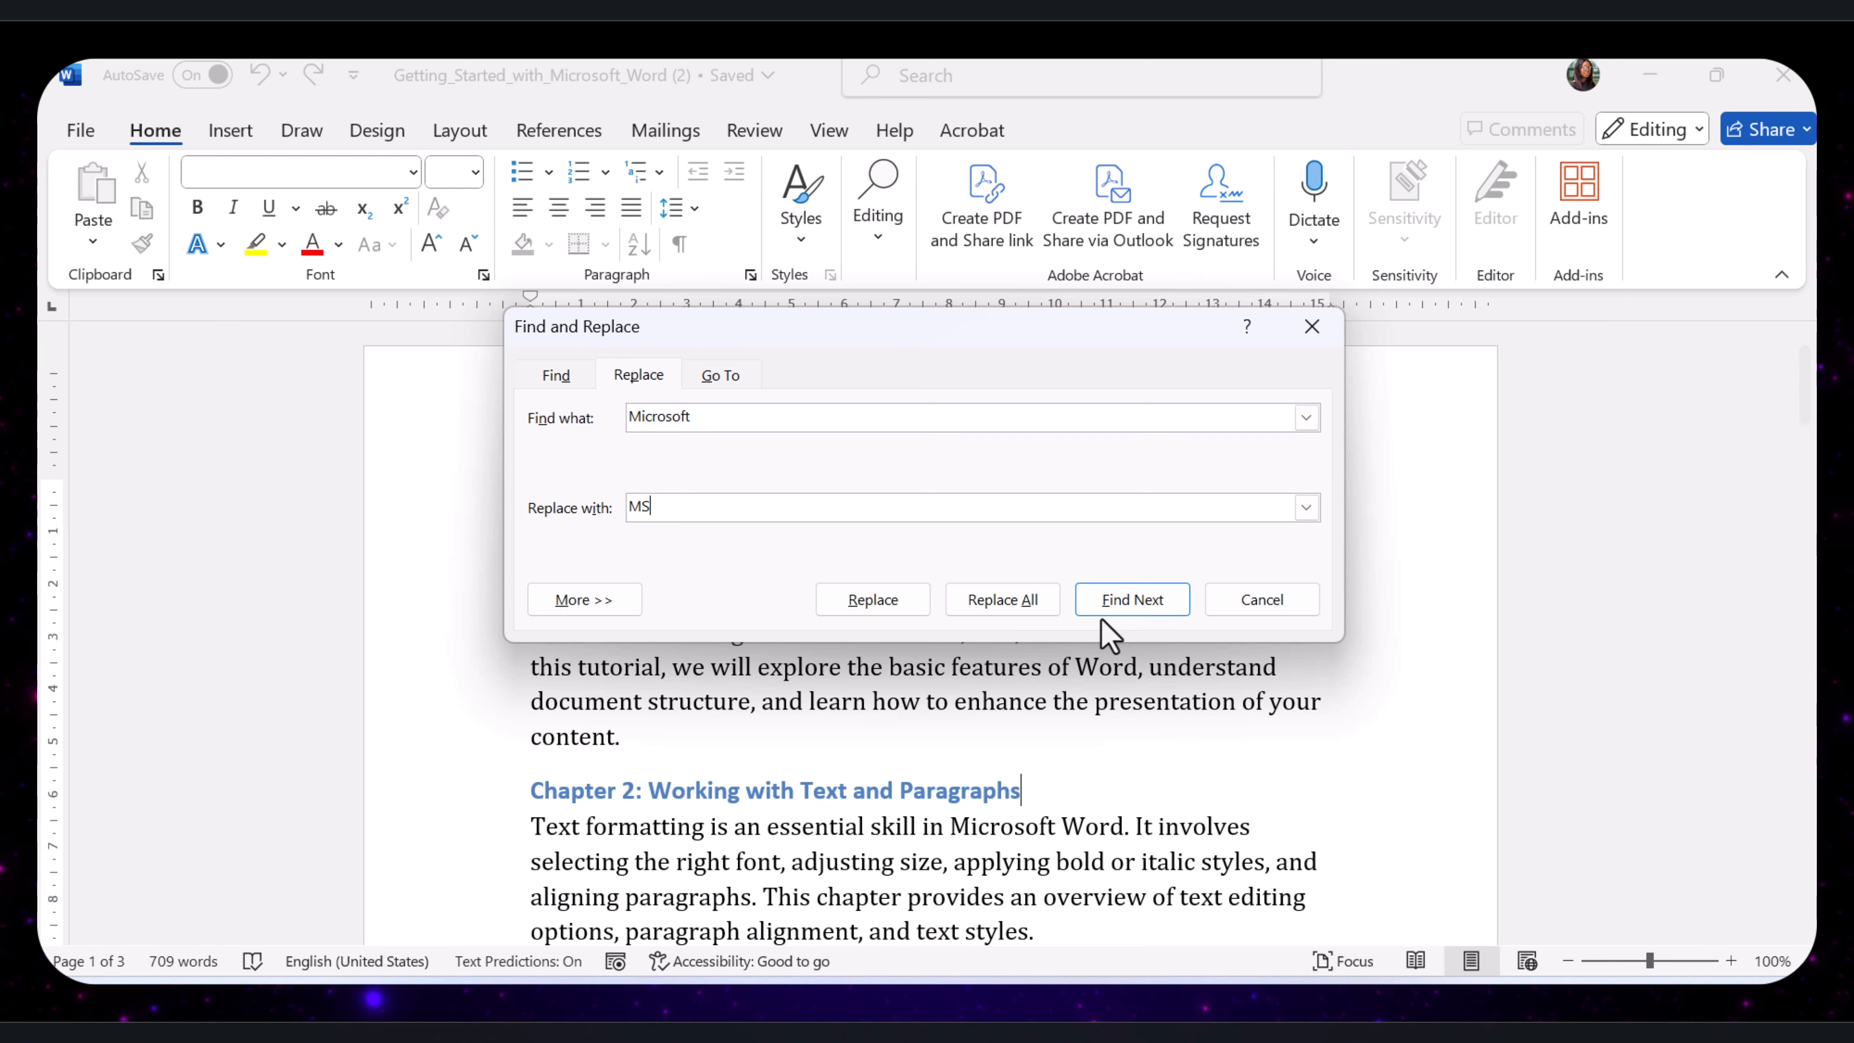
pyautogui.click(1010, 599)
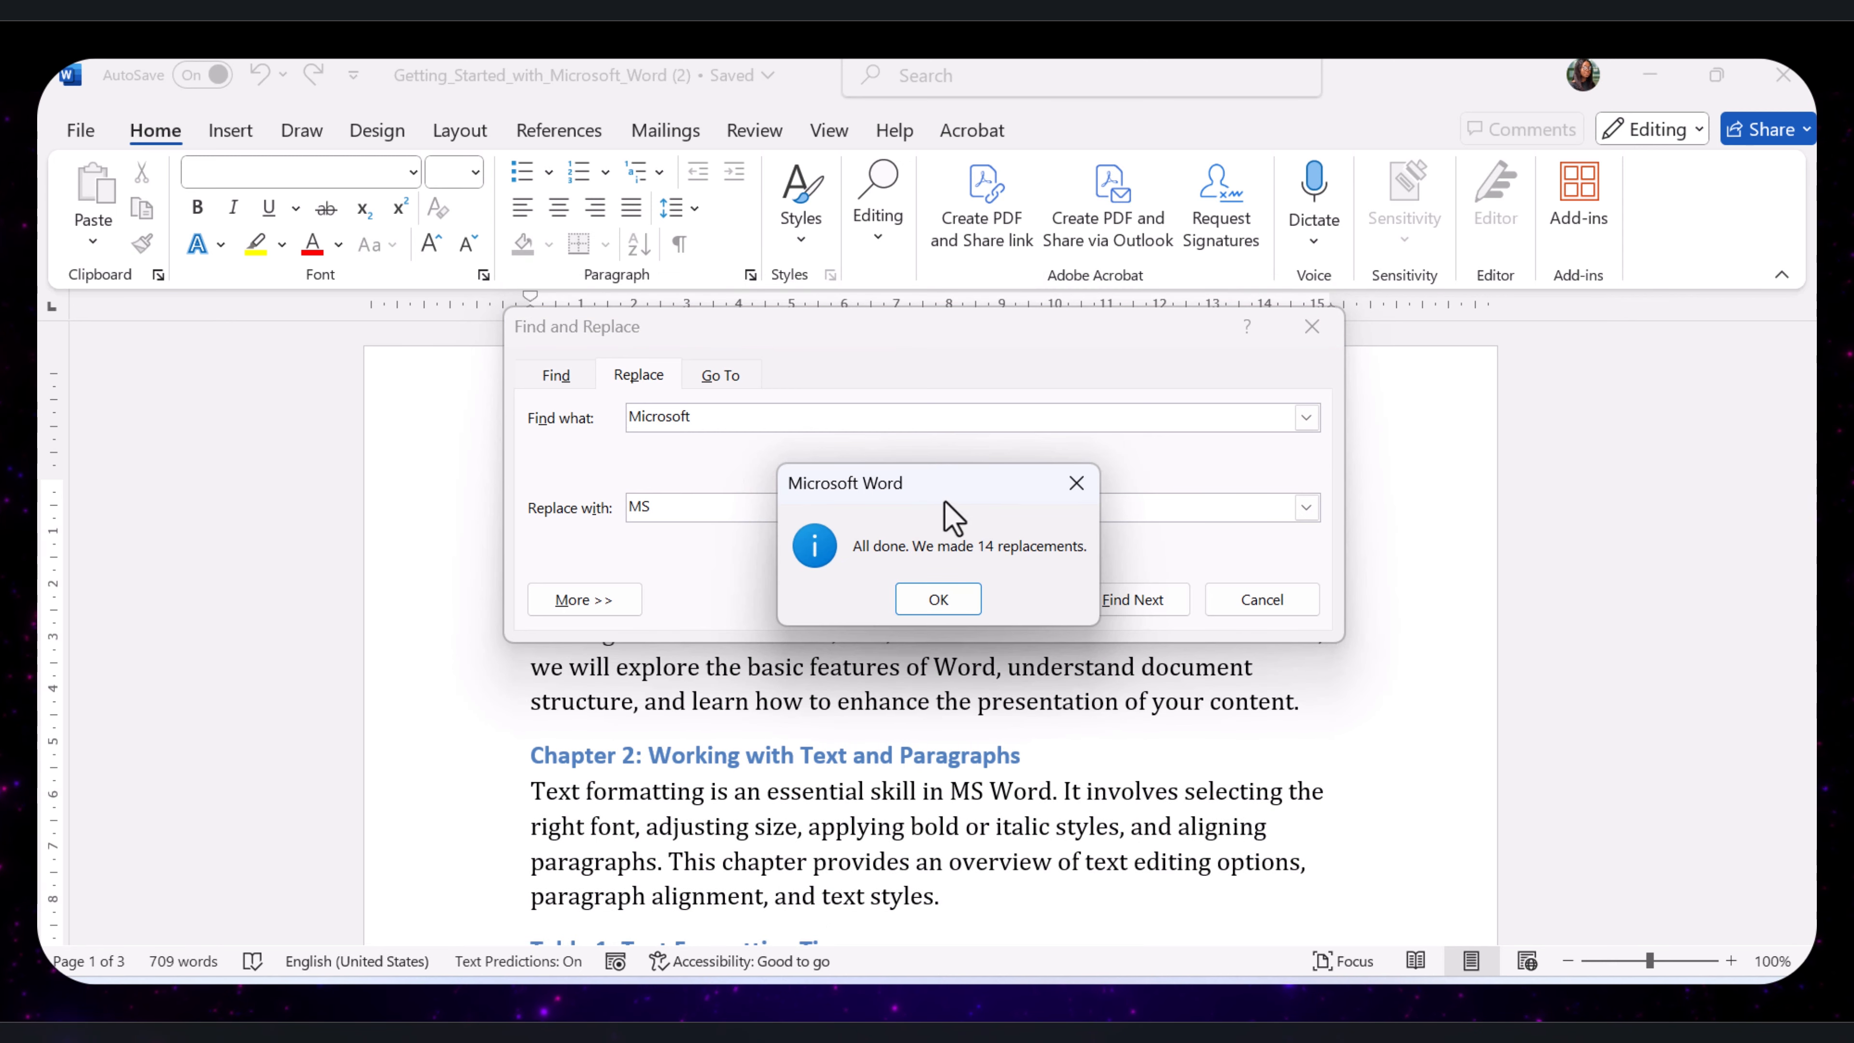
# Close the Find and Replace dialog and undo the replacement of "Microsoft" with "MS".
pyautogui.moveTo(966, 477); pyautogui.dragTo(1181, 451)
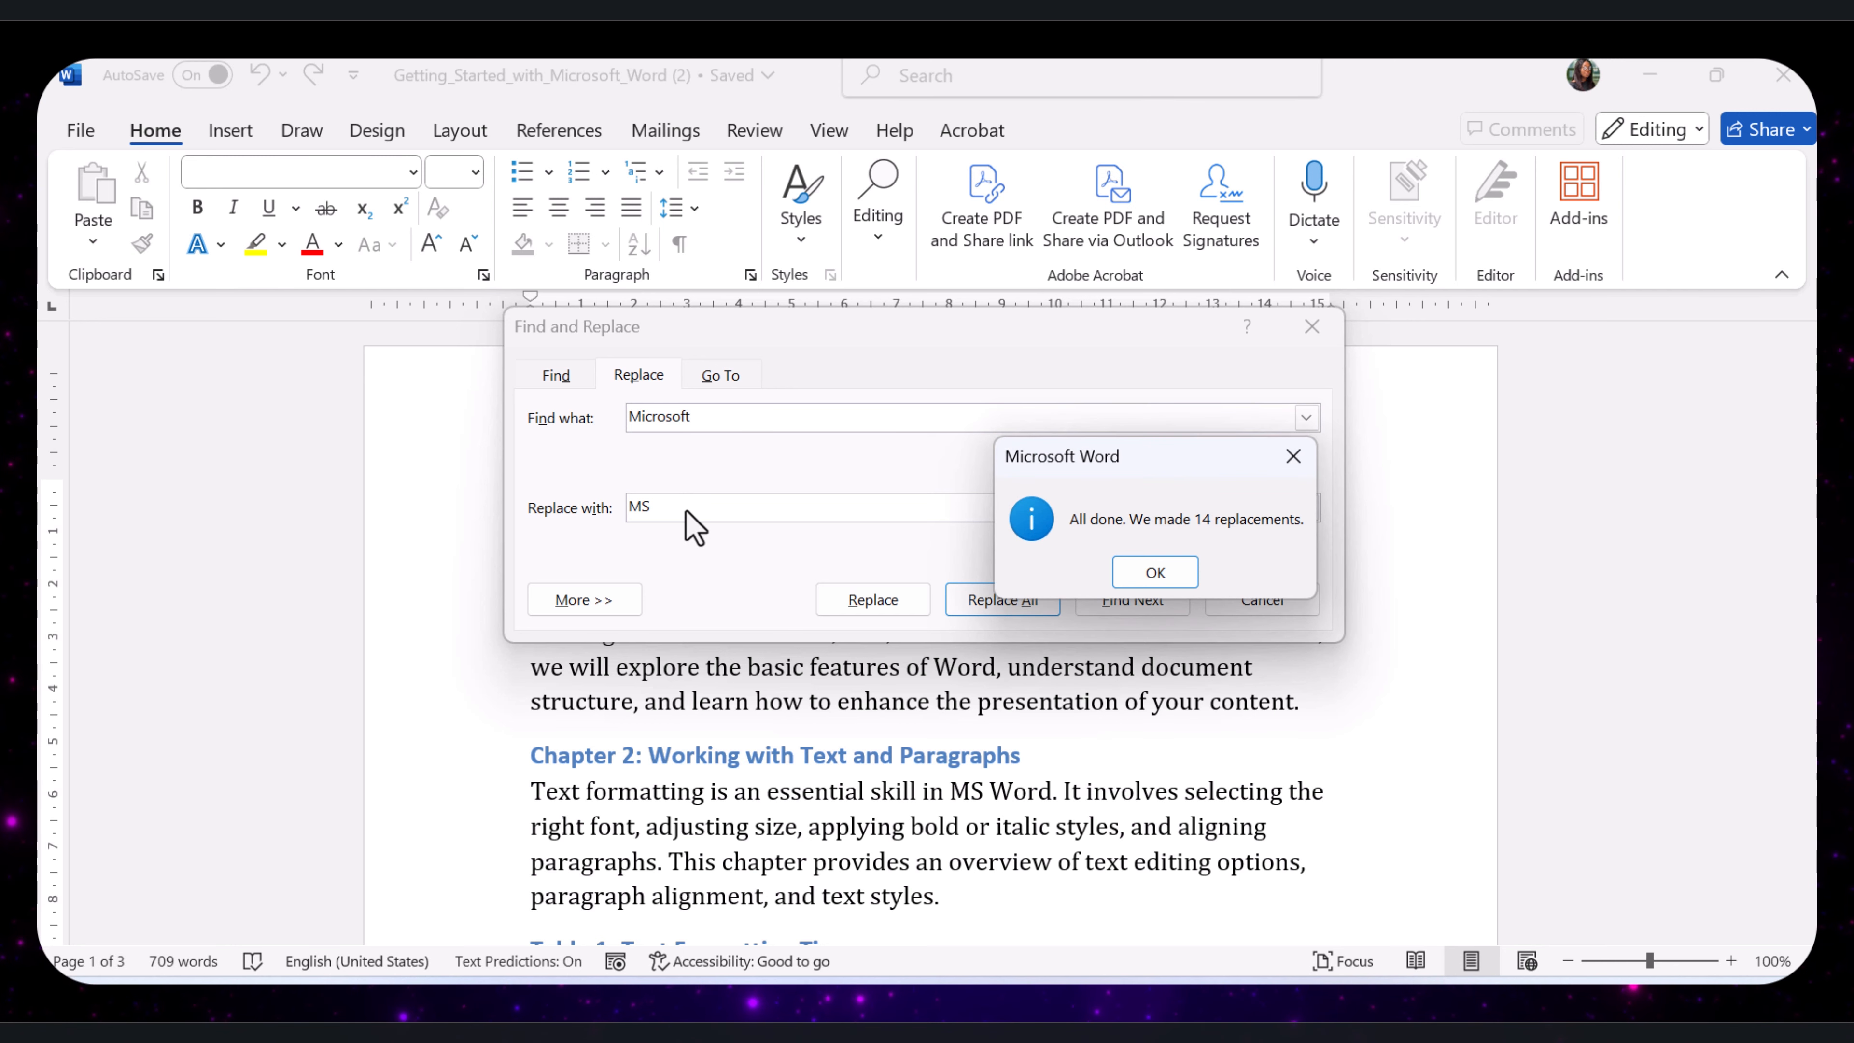
pyautogui.moveTo(1130, 473); pyautogui.dragTo(907, 385)
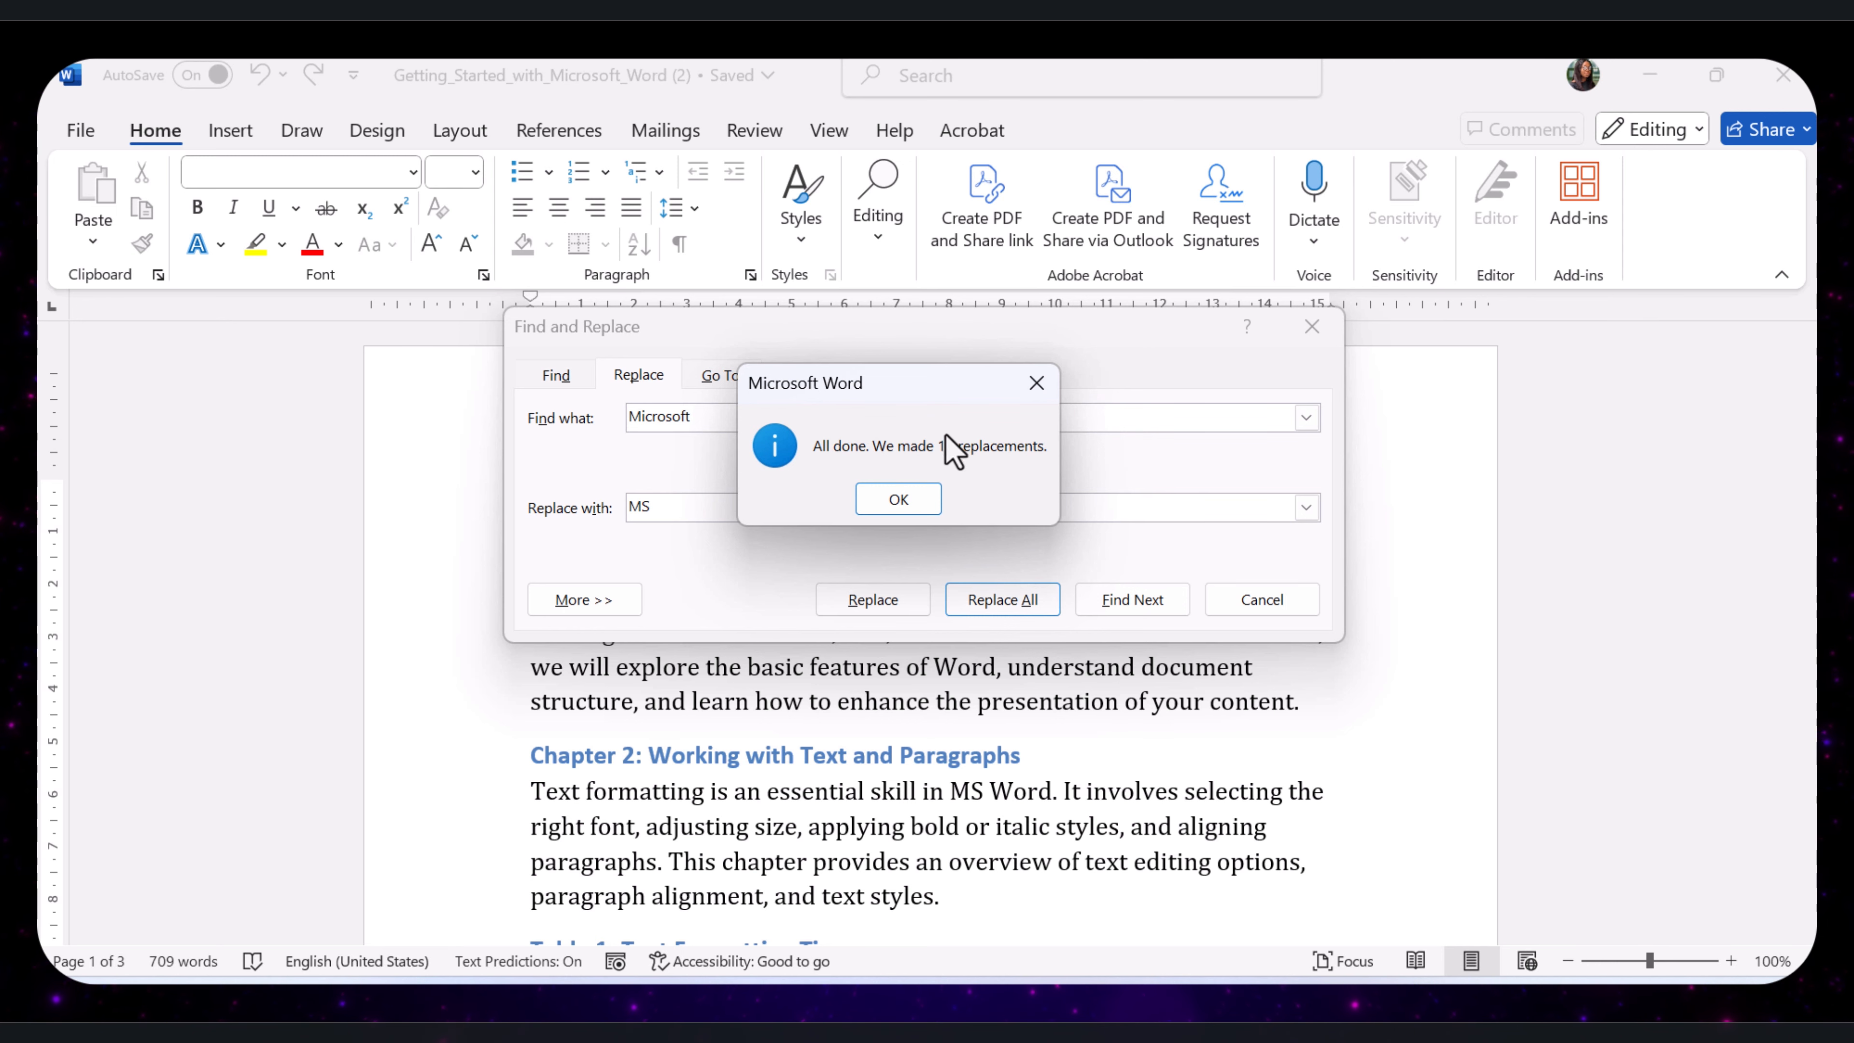
pyautogui.moveTo(850, 387); pyautogui.dragTo(916, 406)
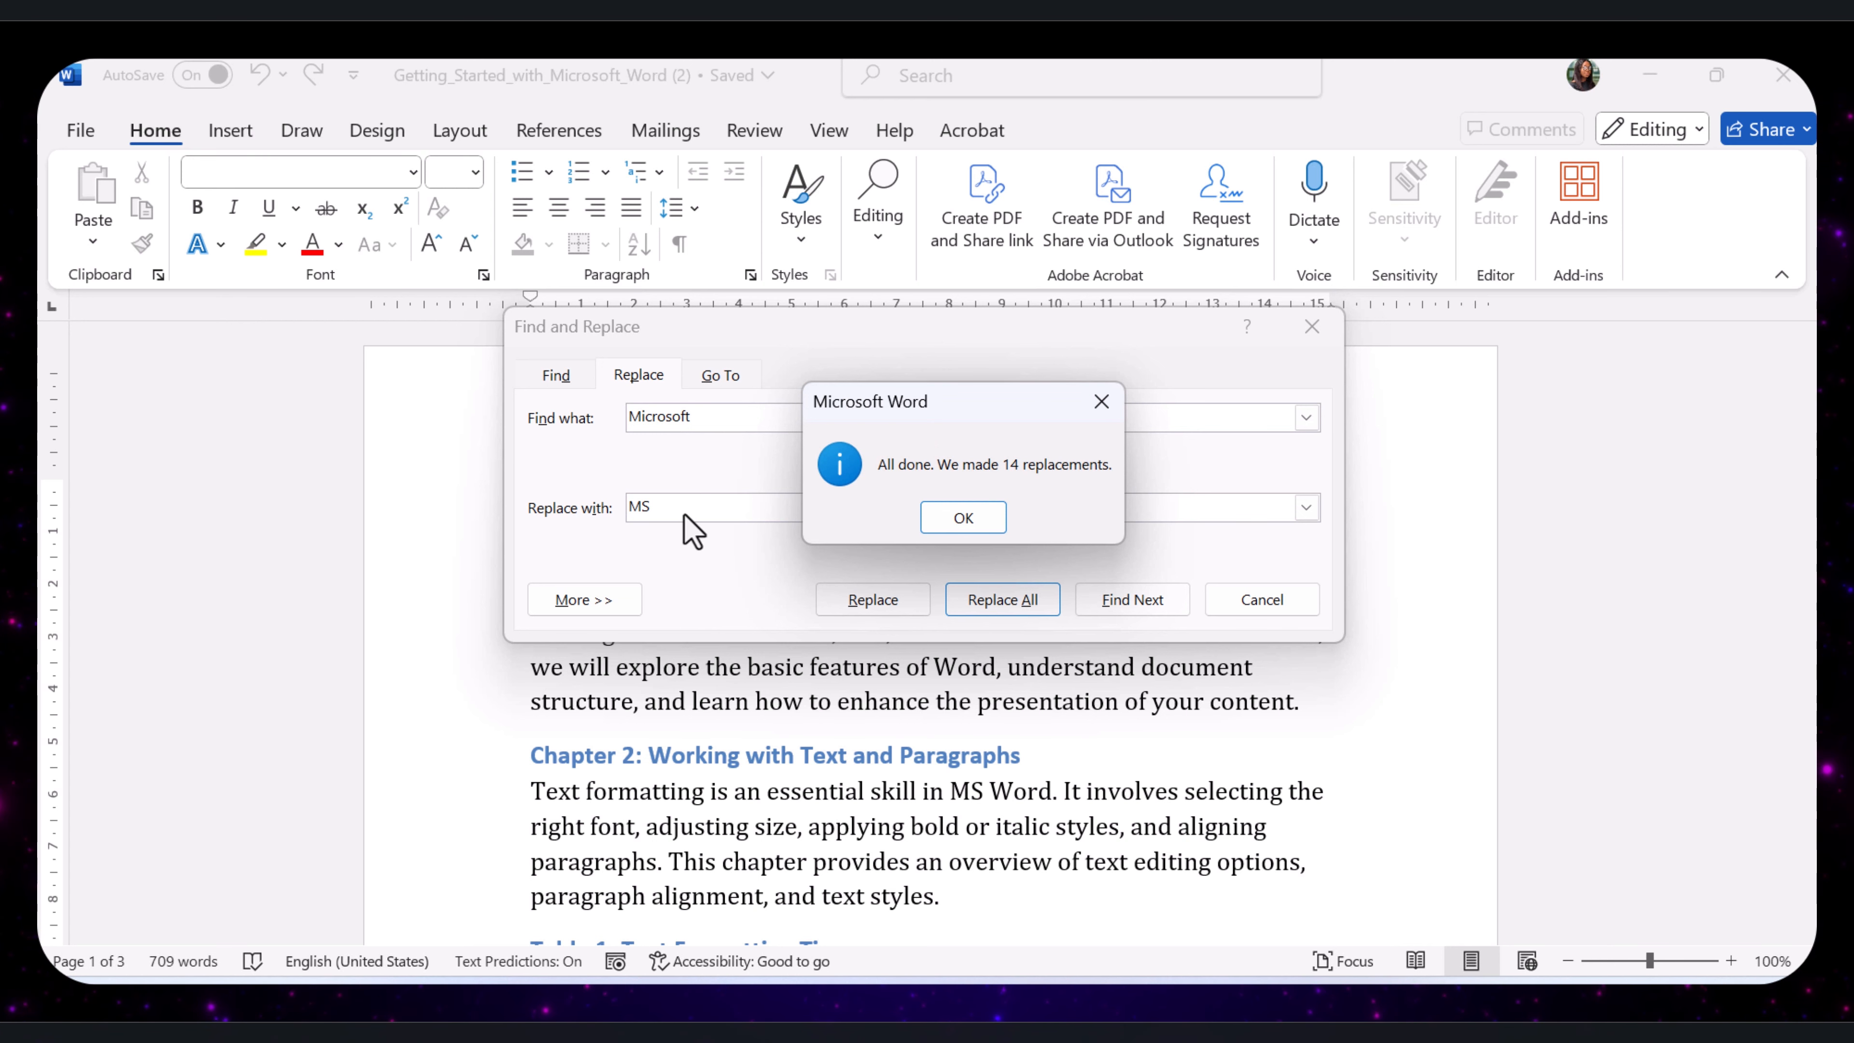
pyautogui.click(971, 521)
pyautogui.press('Escape')
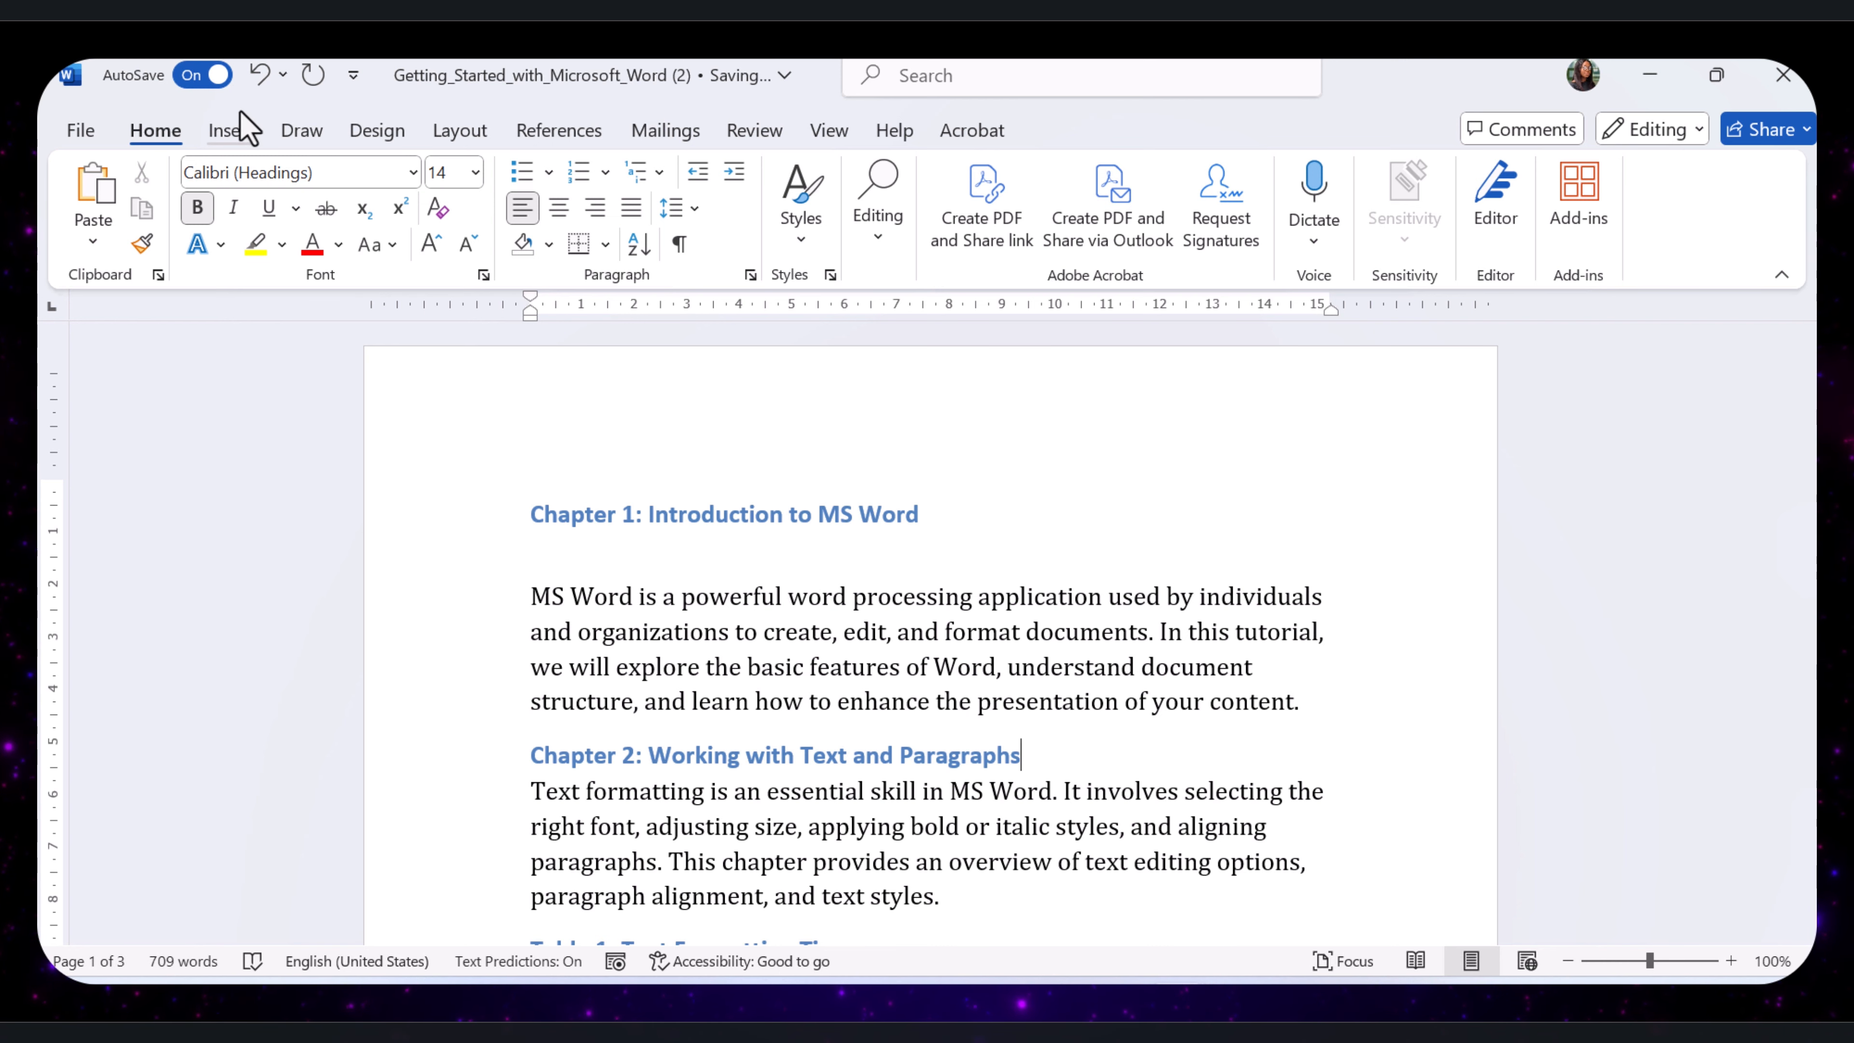
pyautogui.click(263, 78)
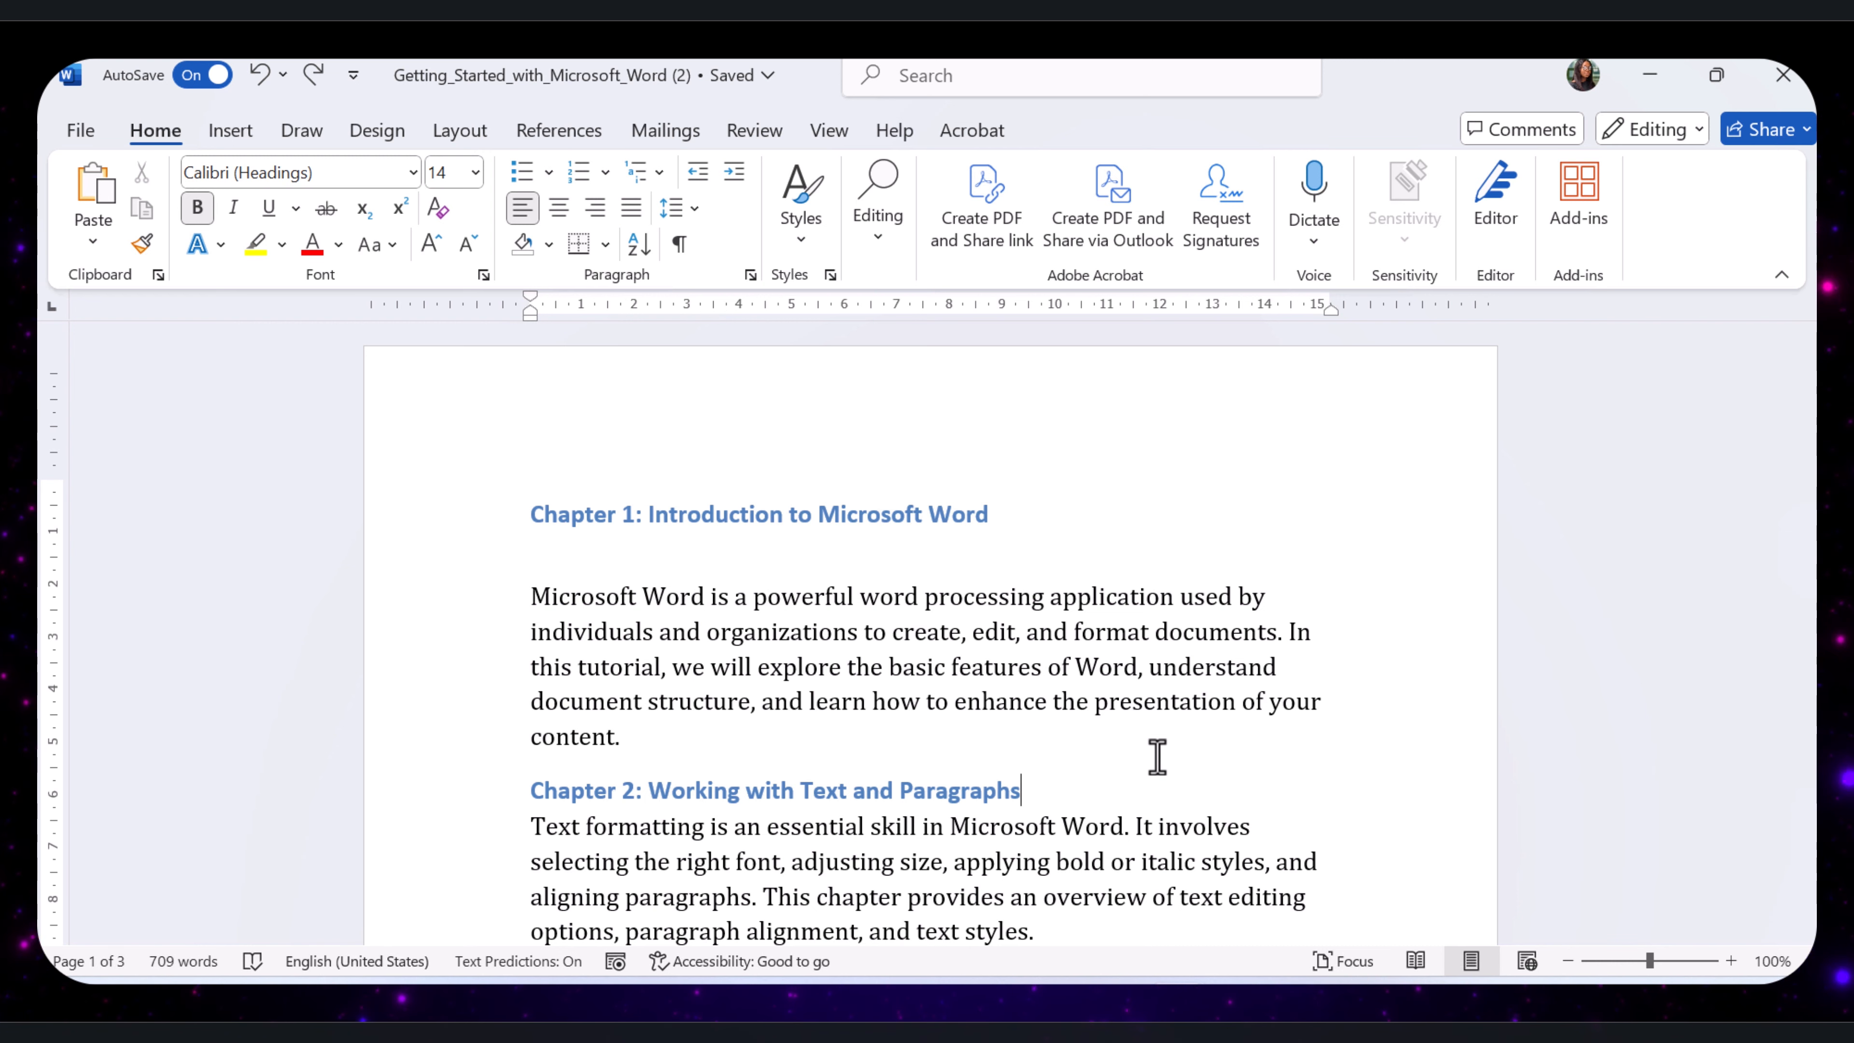
# Set the word "documents." in the Chapter 1 paragraph to the Algerian font at size 18.
pyautogui.click(1021, 698)
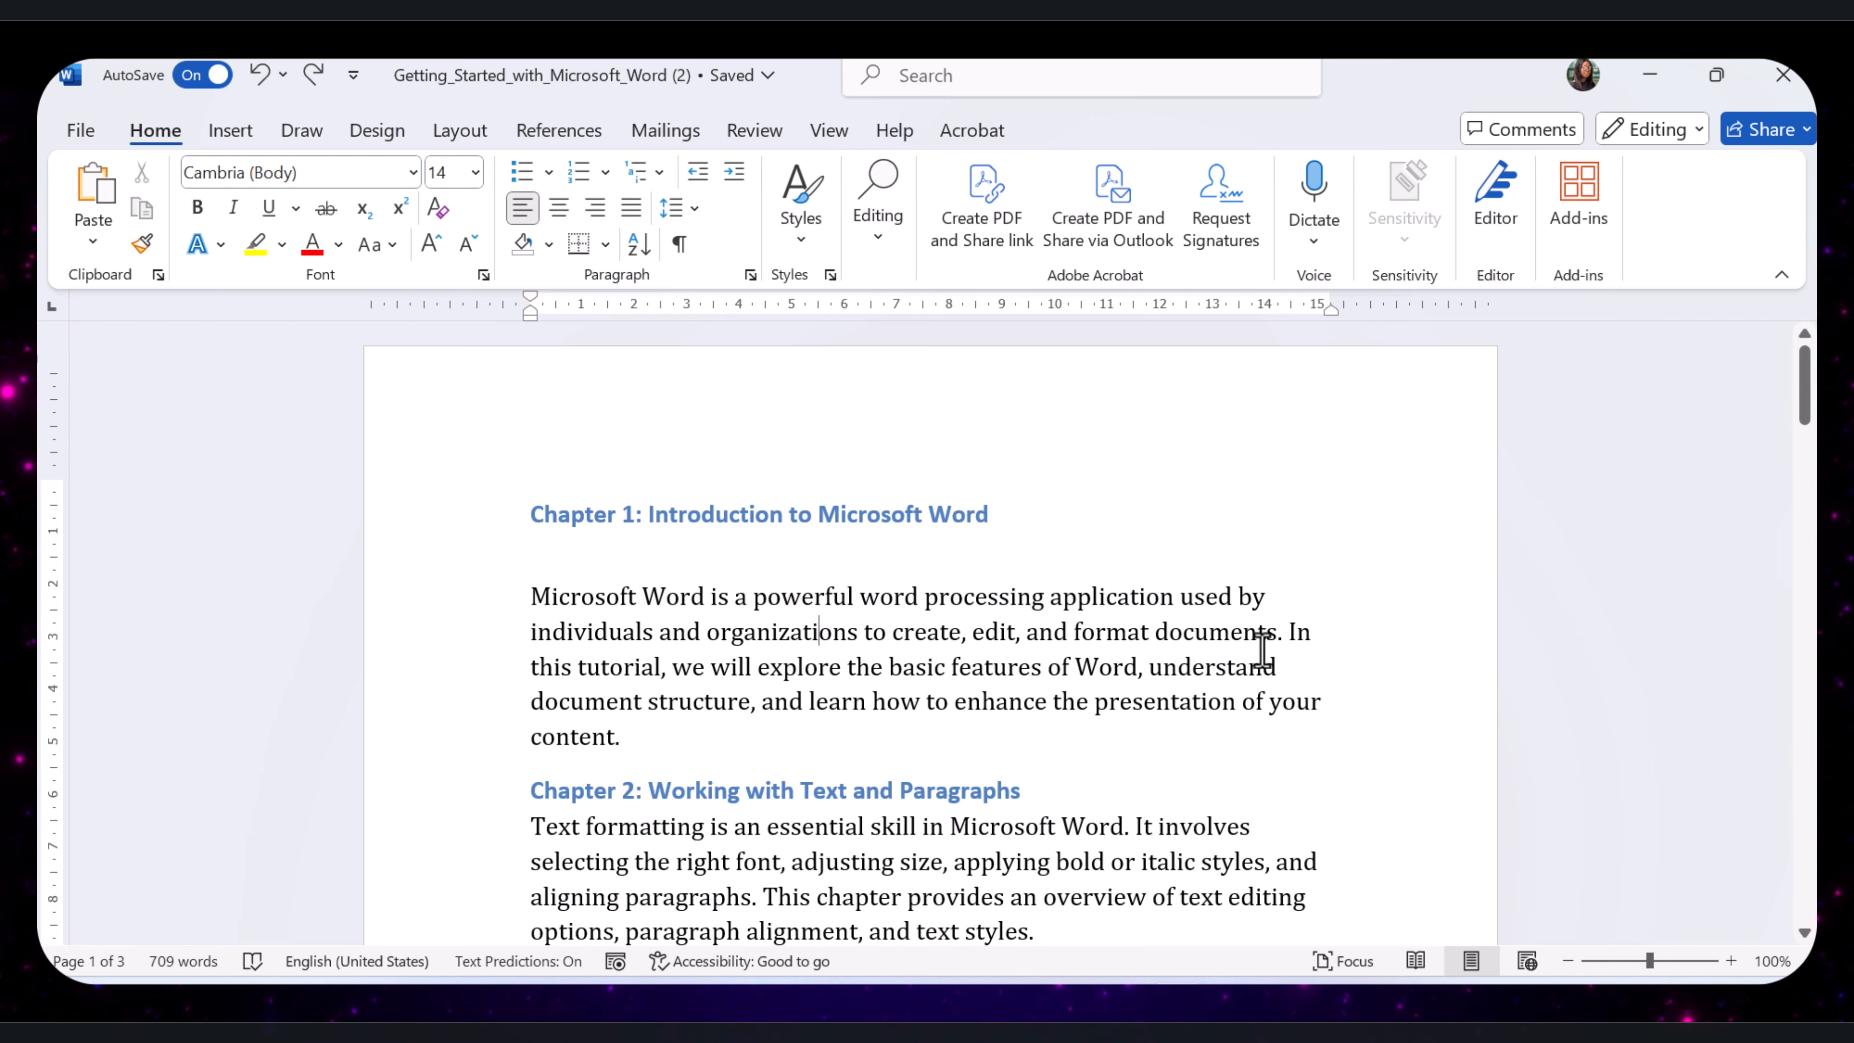
pyautogui.doubleClick(1221, 634)
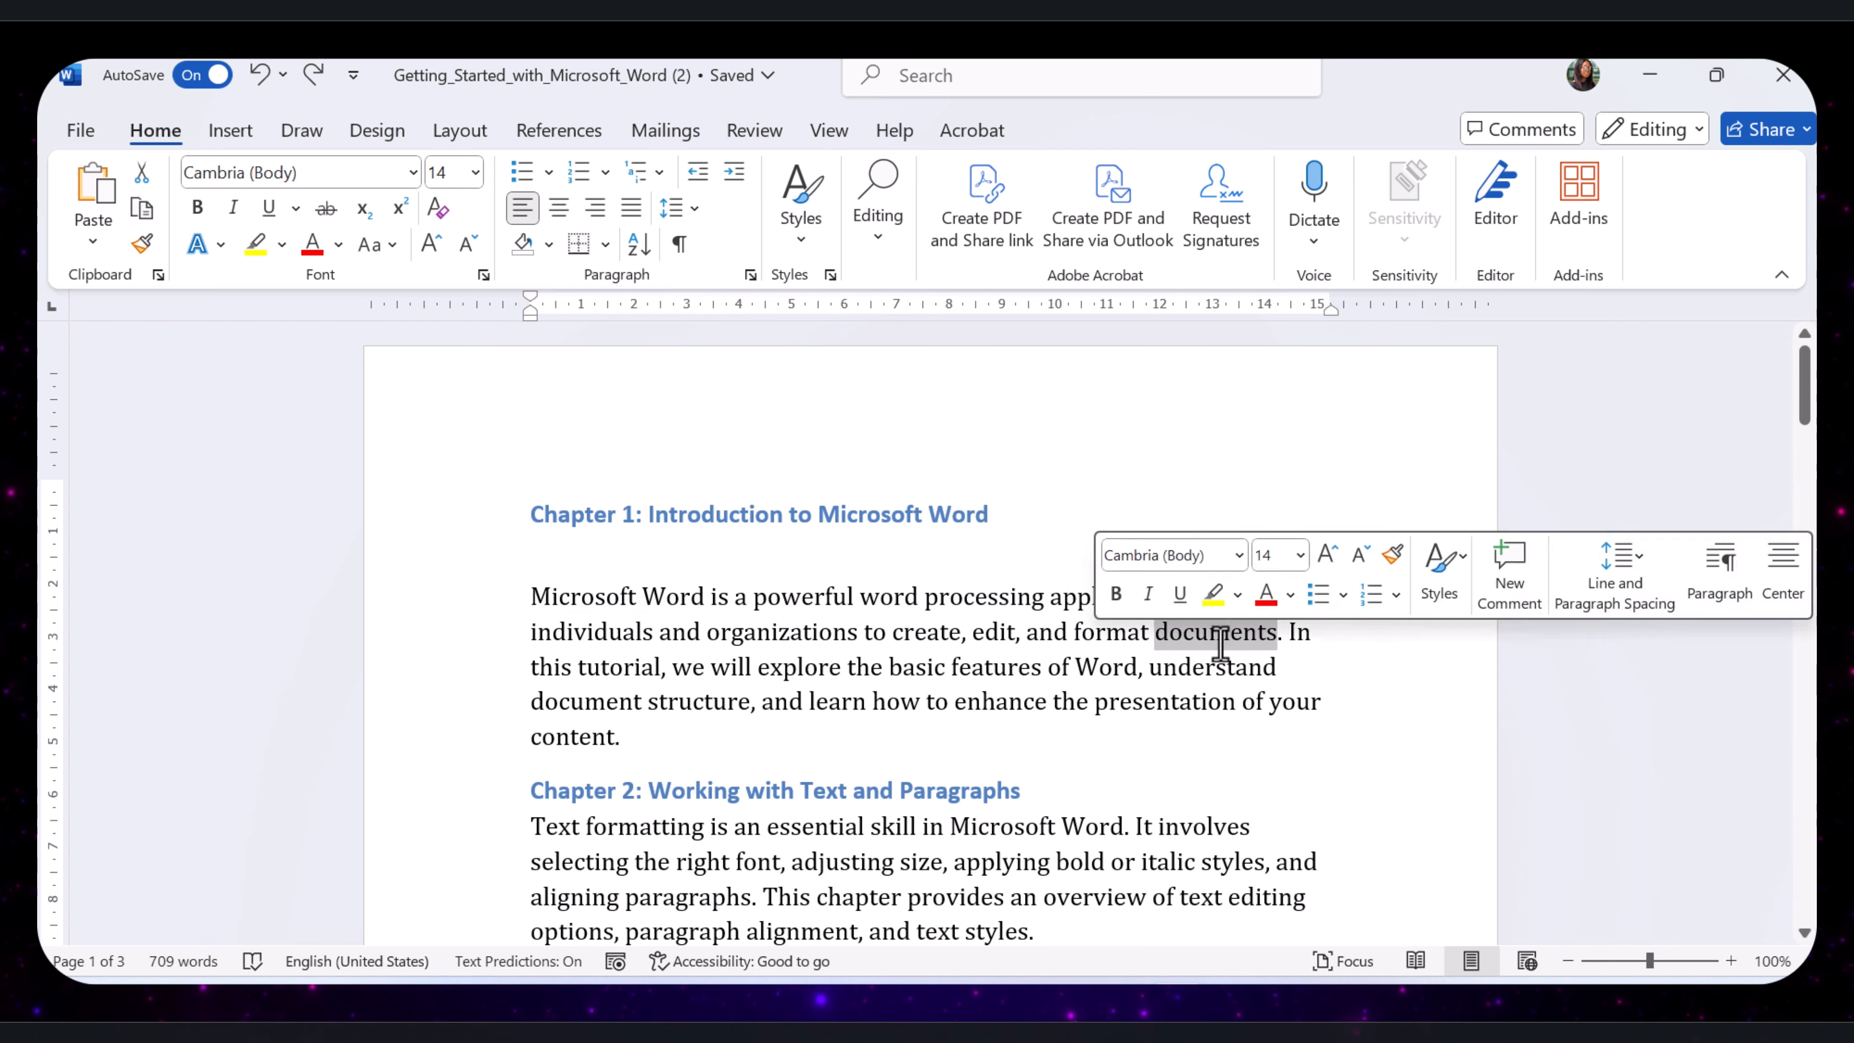
pyautogui.click(1283, 637)
pyautogui.moveTo(1279, 634); pyautogui.dragTo(1177, 631)
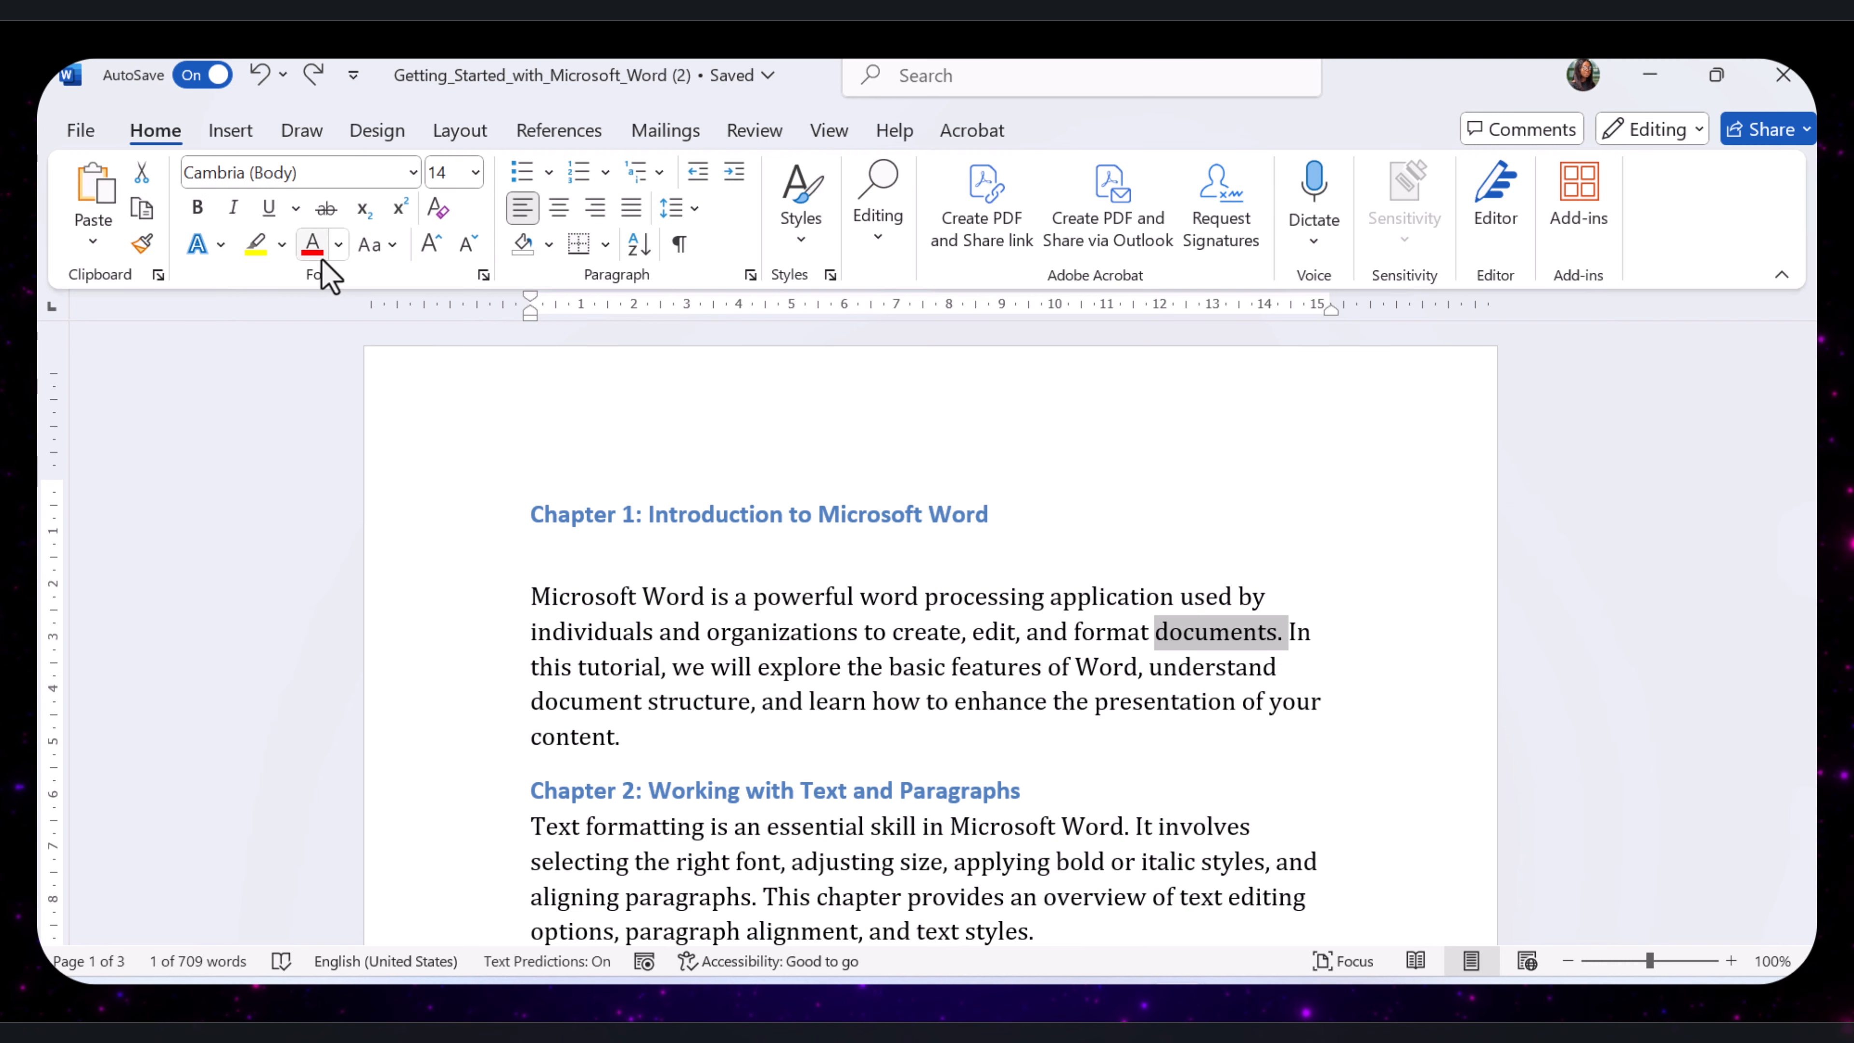
pyautogui.click(414, 173)
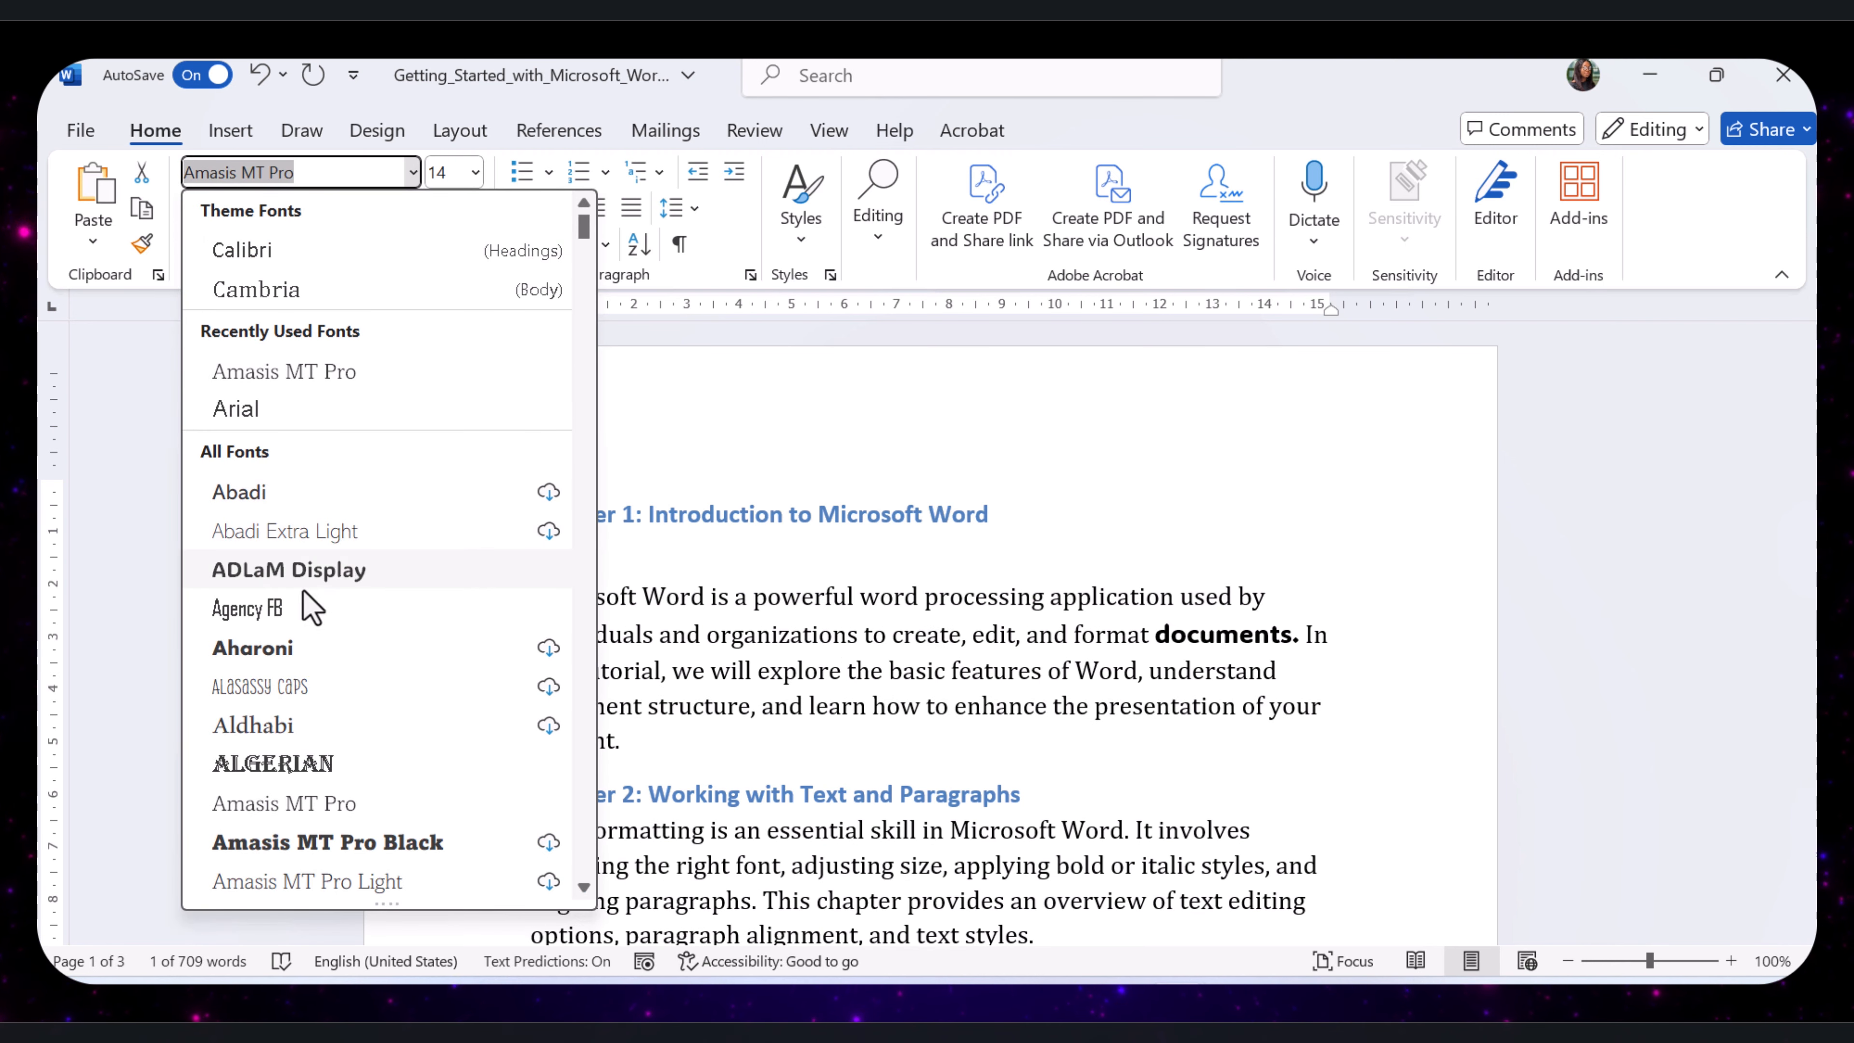
pyautogui.click(273, 763)
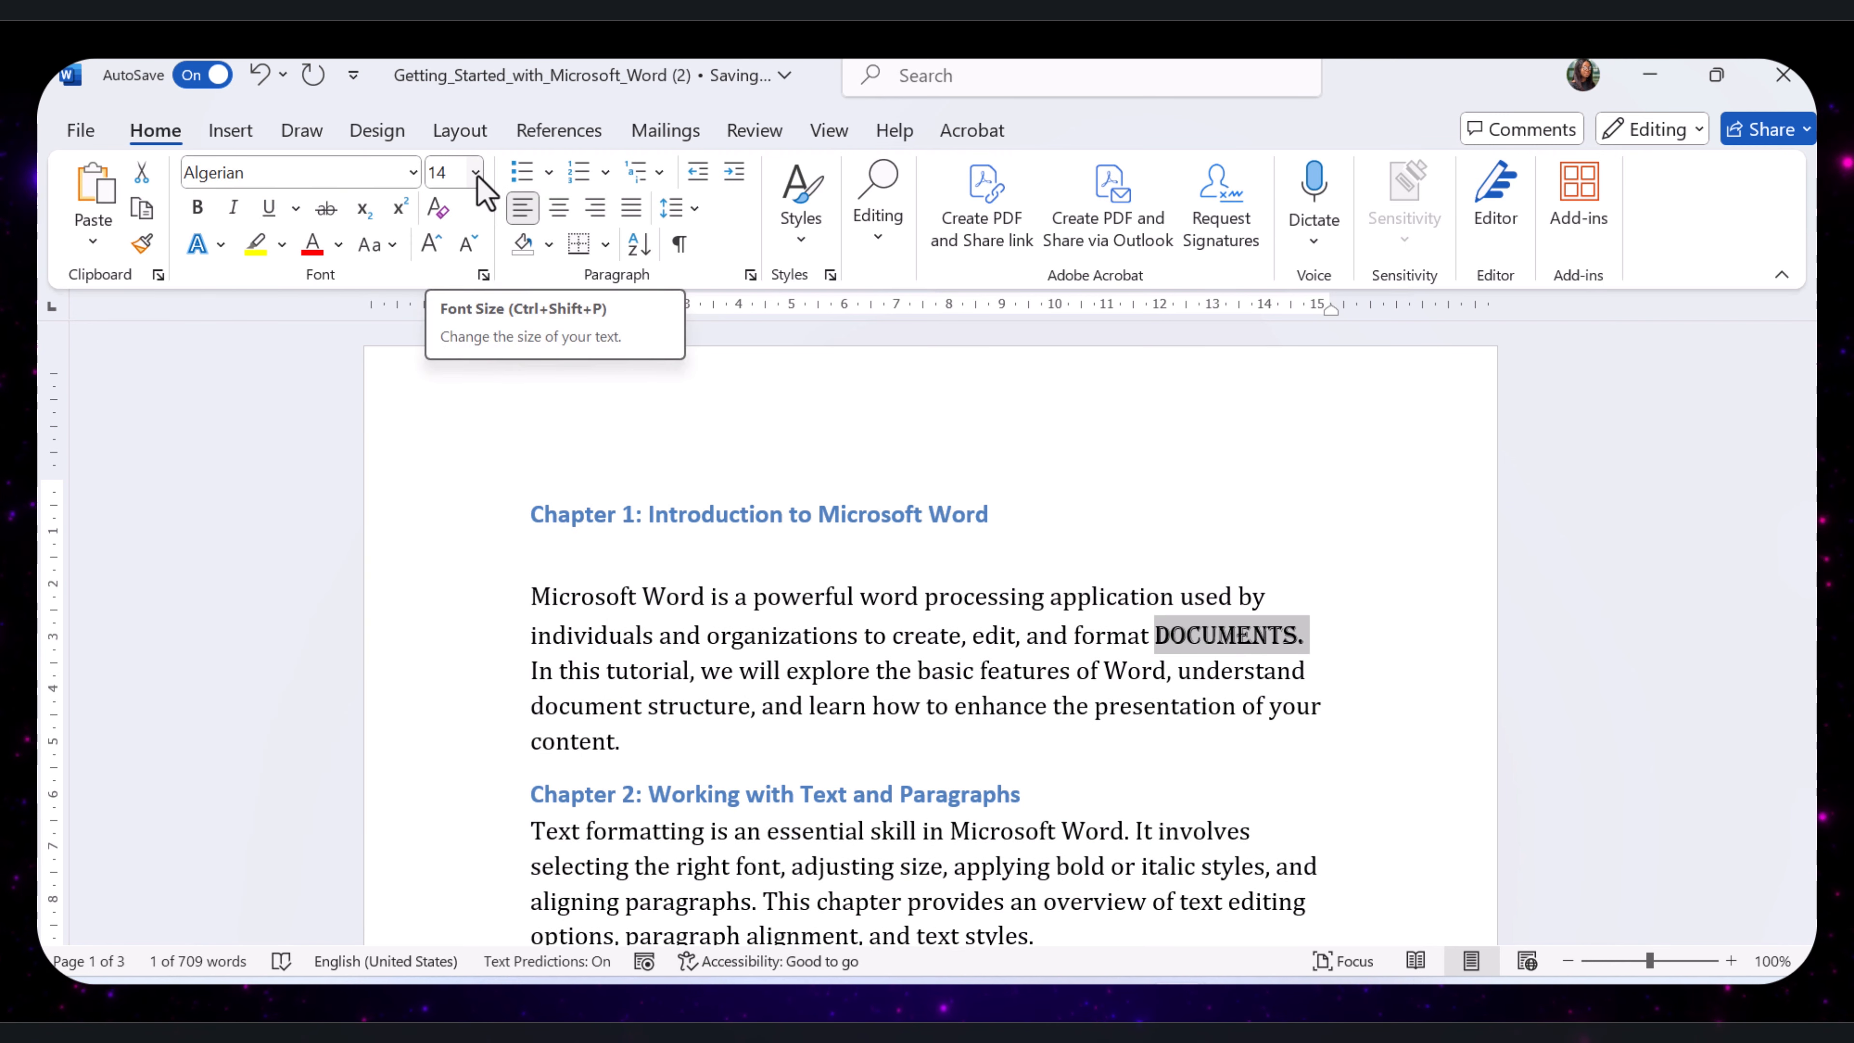
pyautogui.click(475, 172)
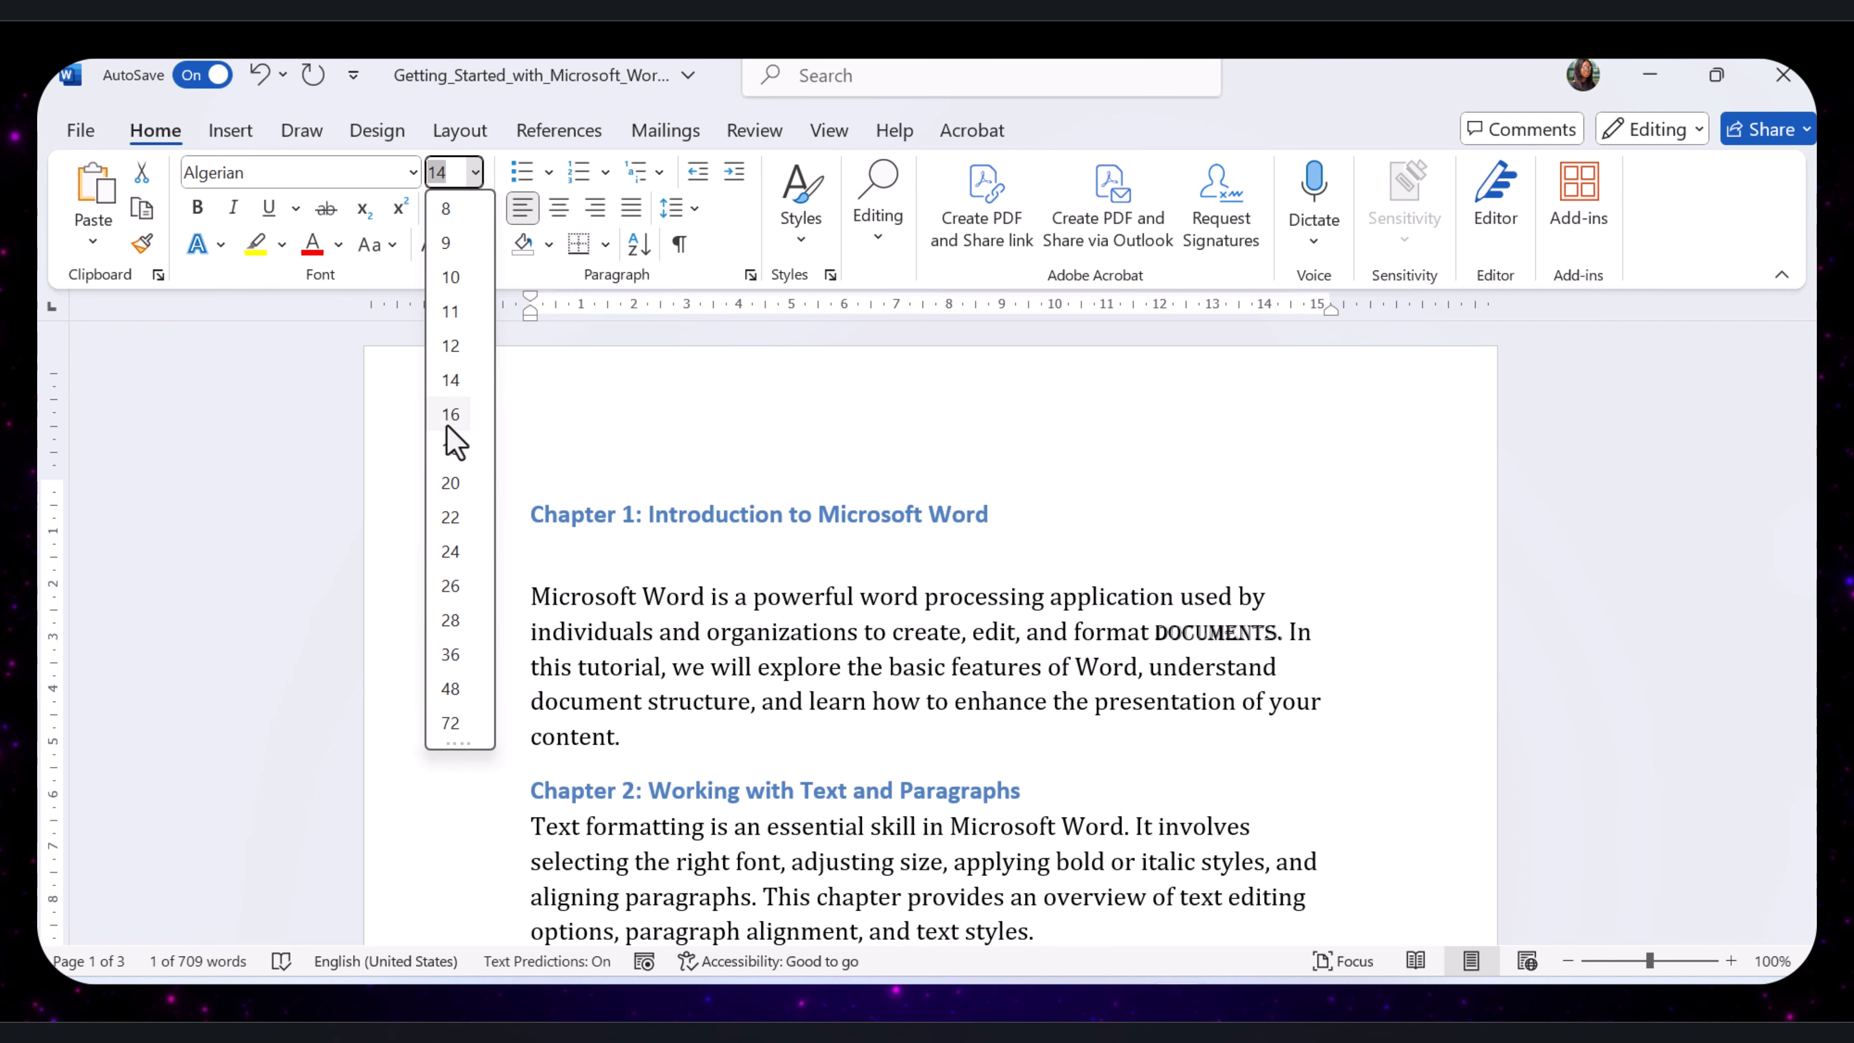
pyautogui.click(443, 459)
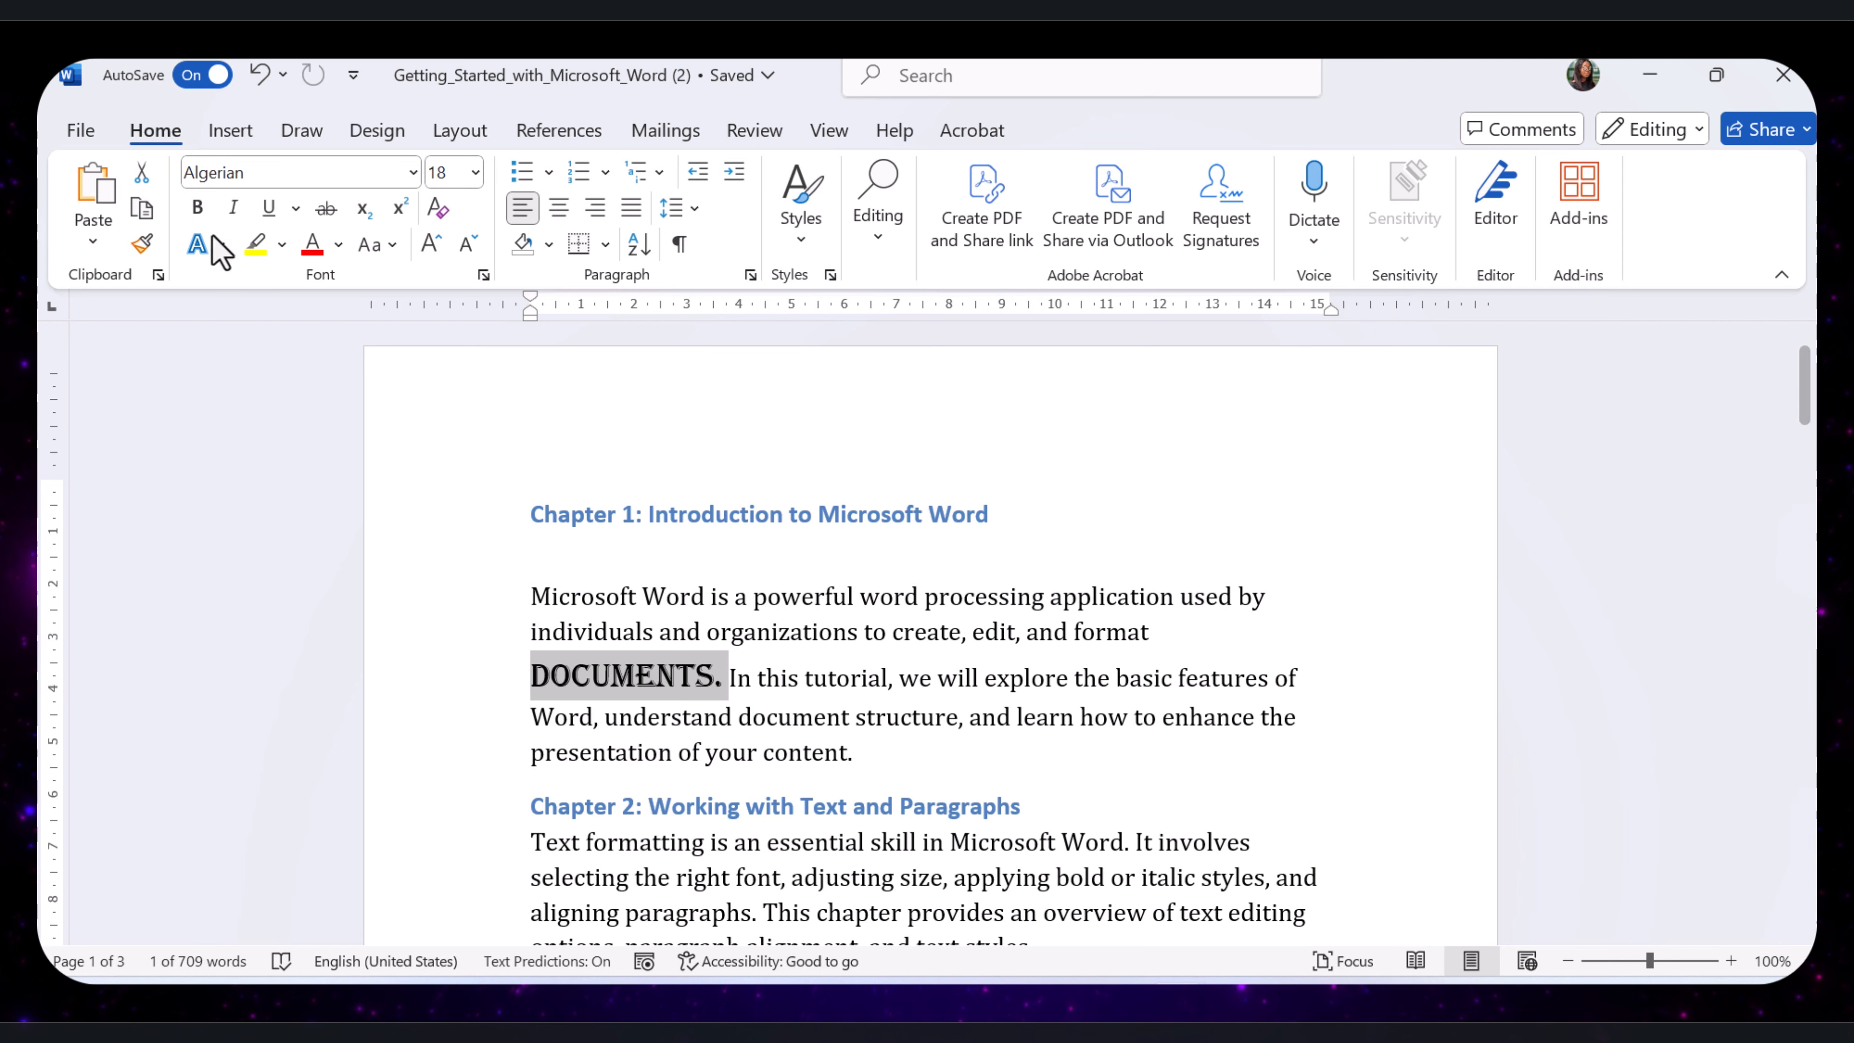
# Make the selected word "documents." bold, italic and underlined, and colour its text with the theme red.
pyautogui.click(196, 212)
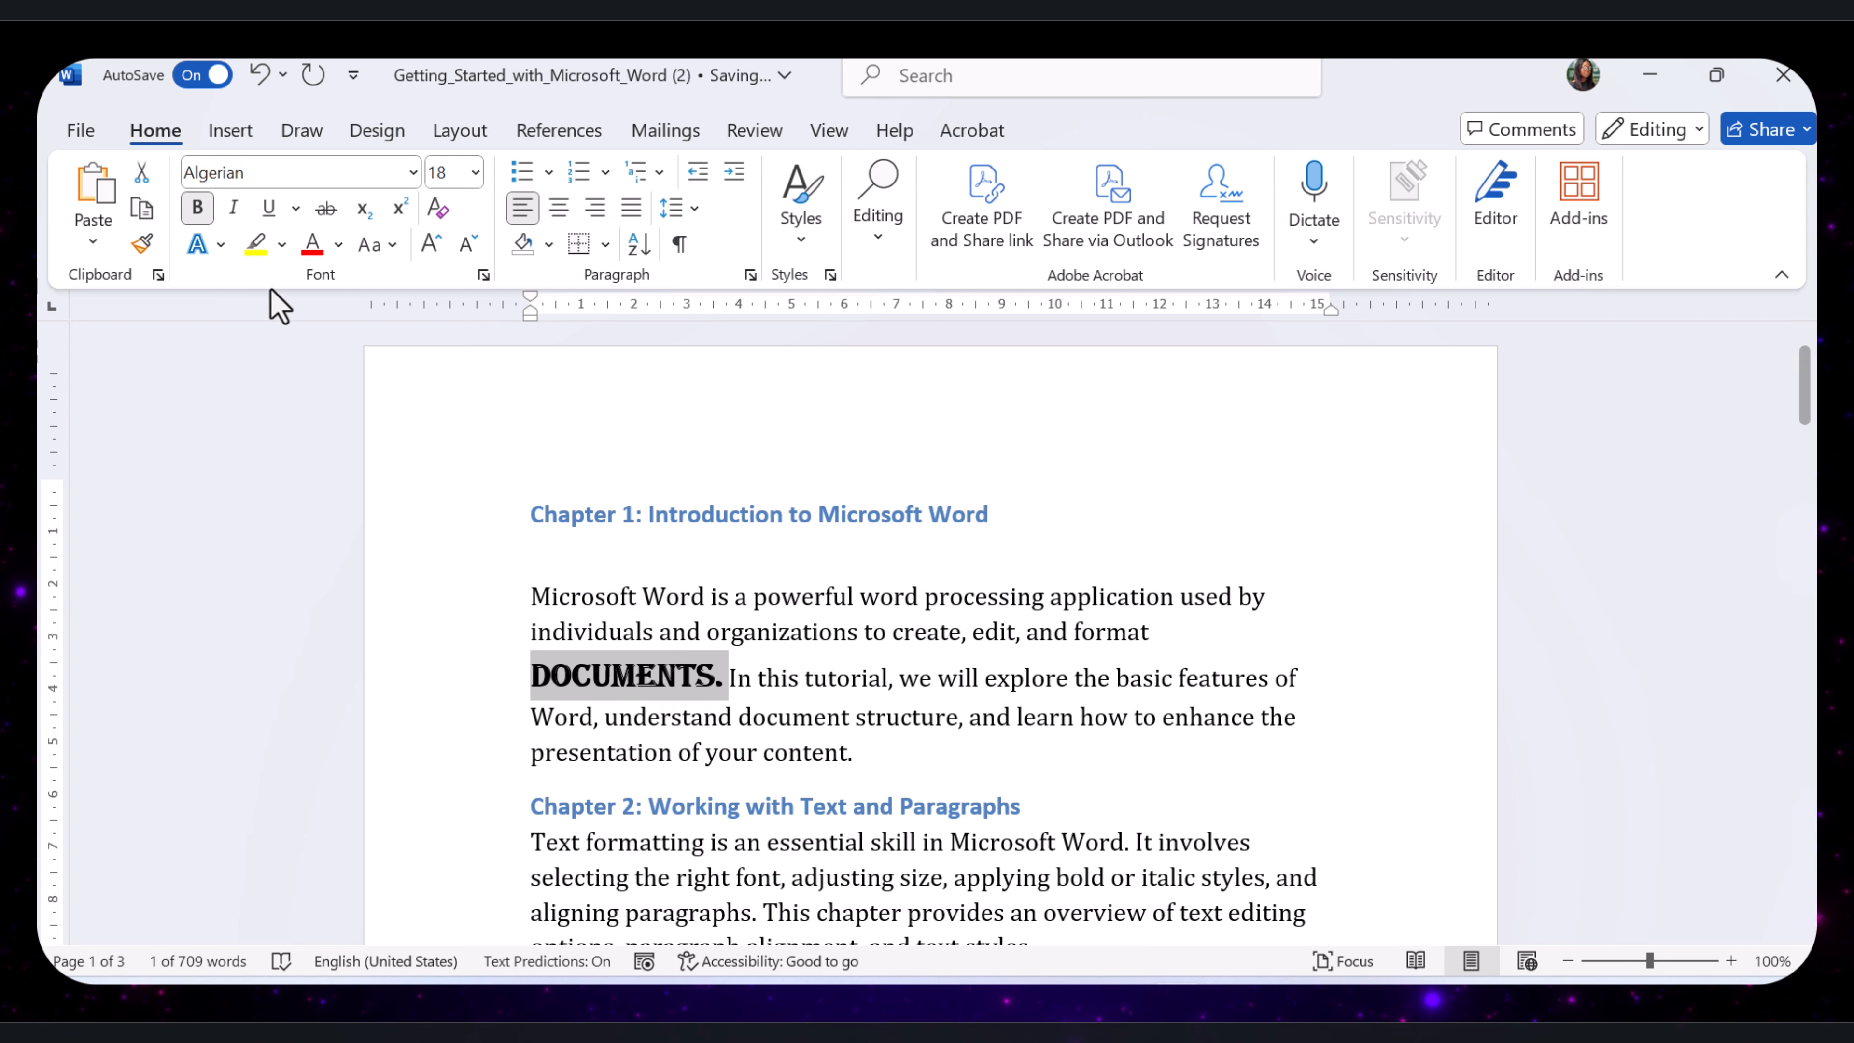
pyautogui.click(234, 209)
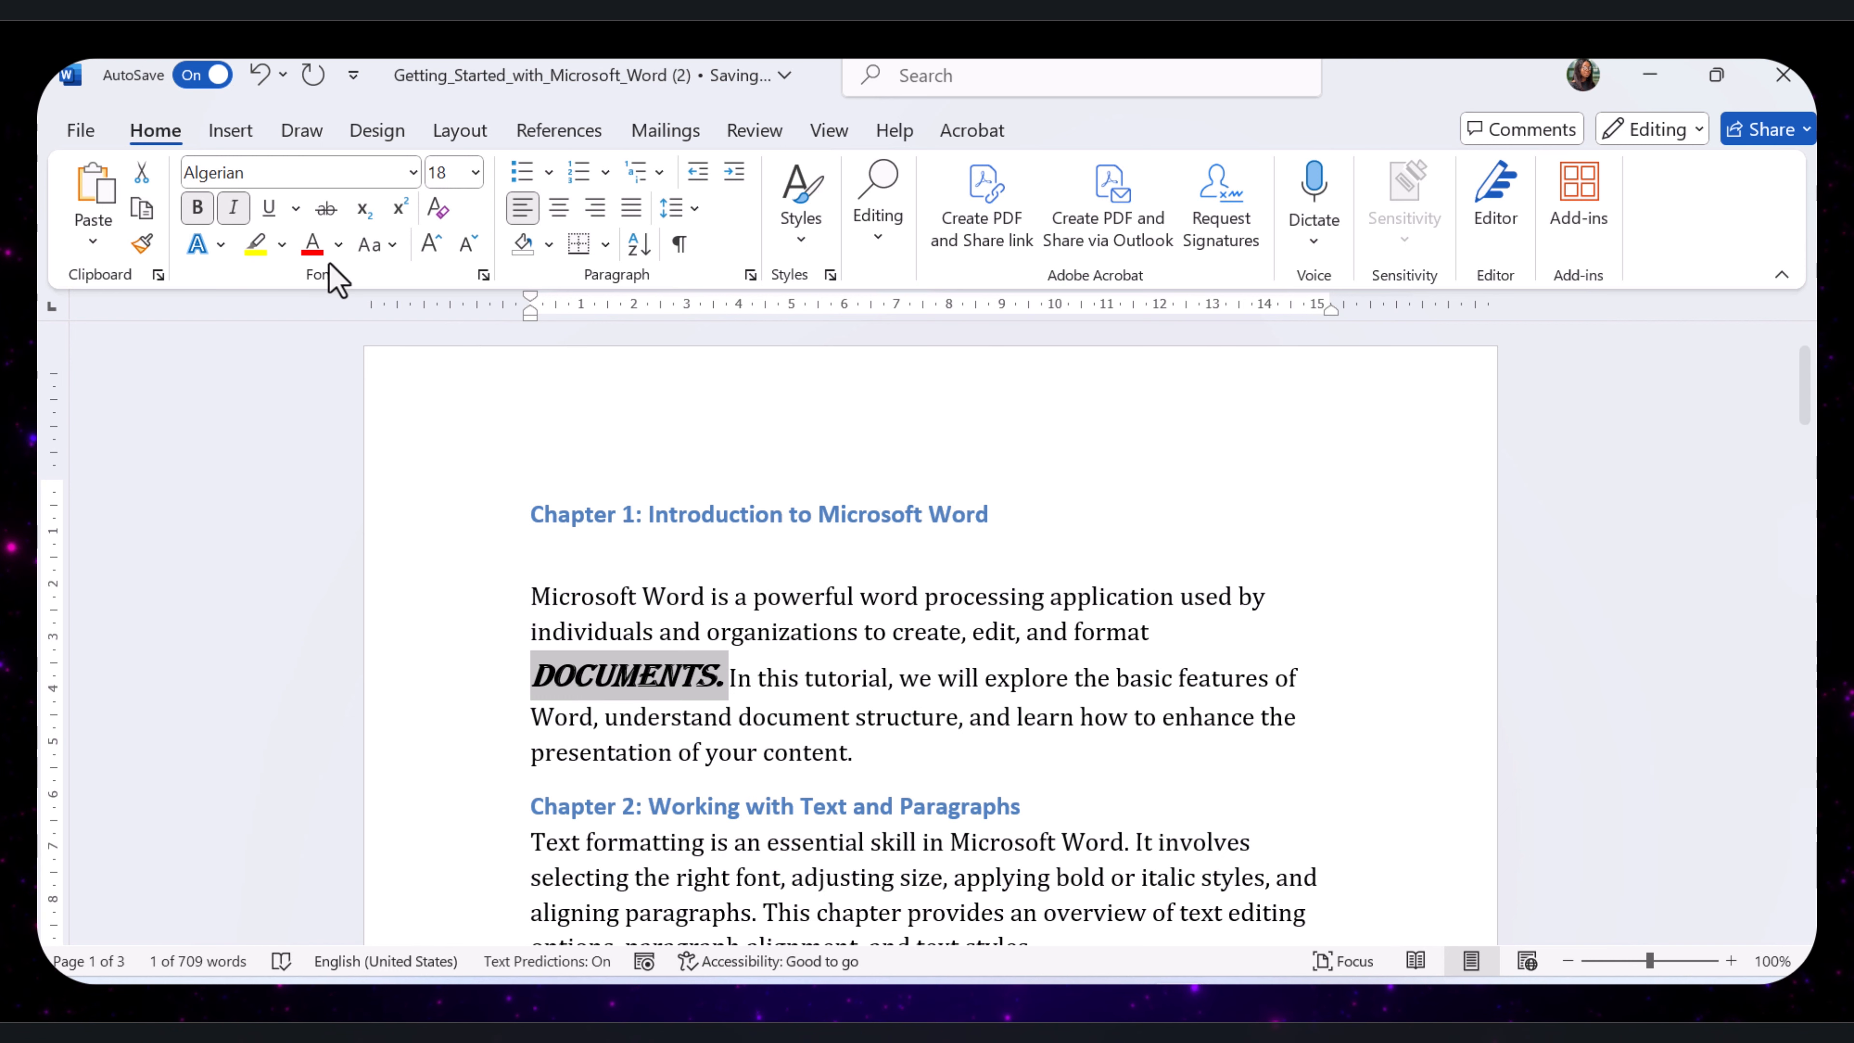
pyautogui.click(268, 212)
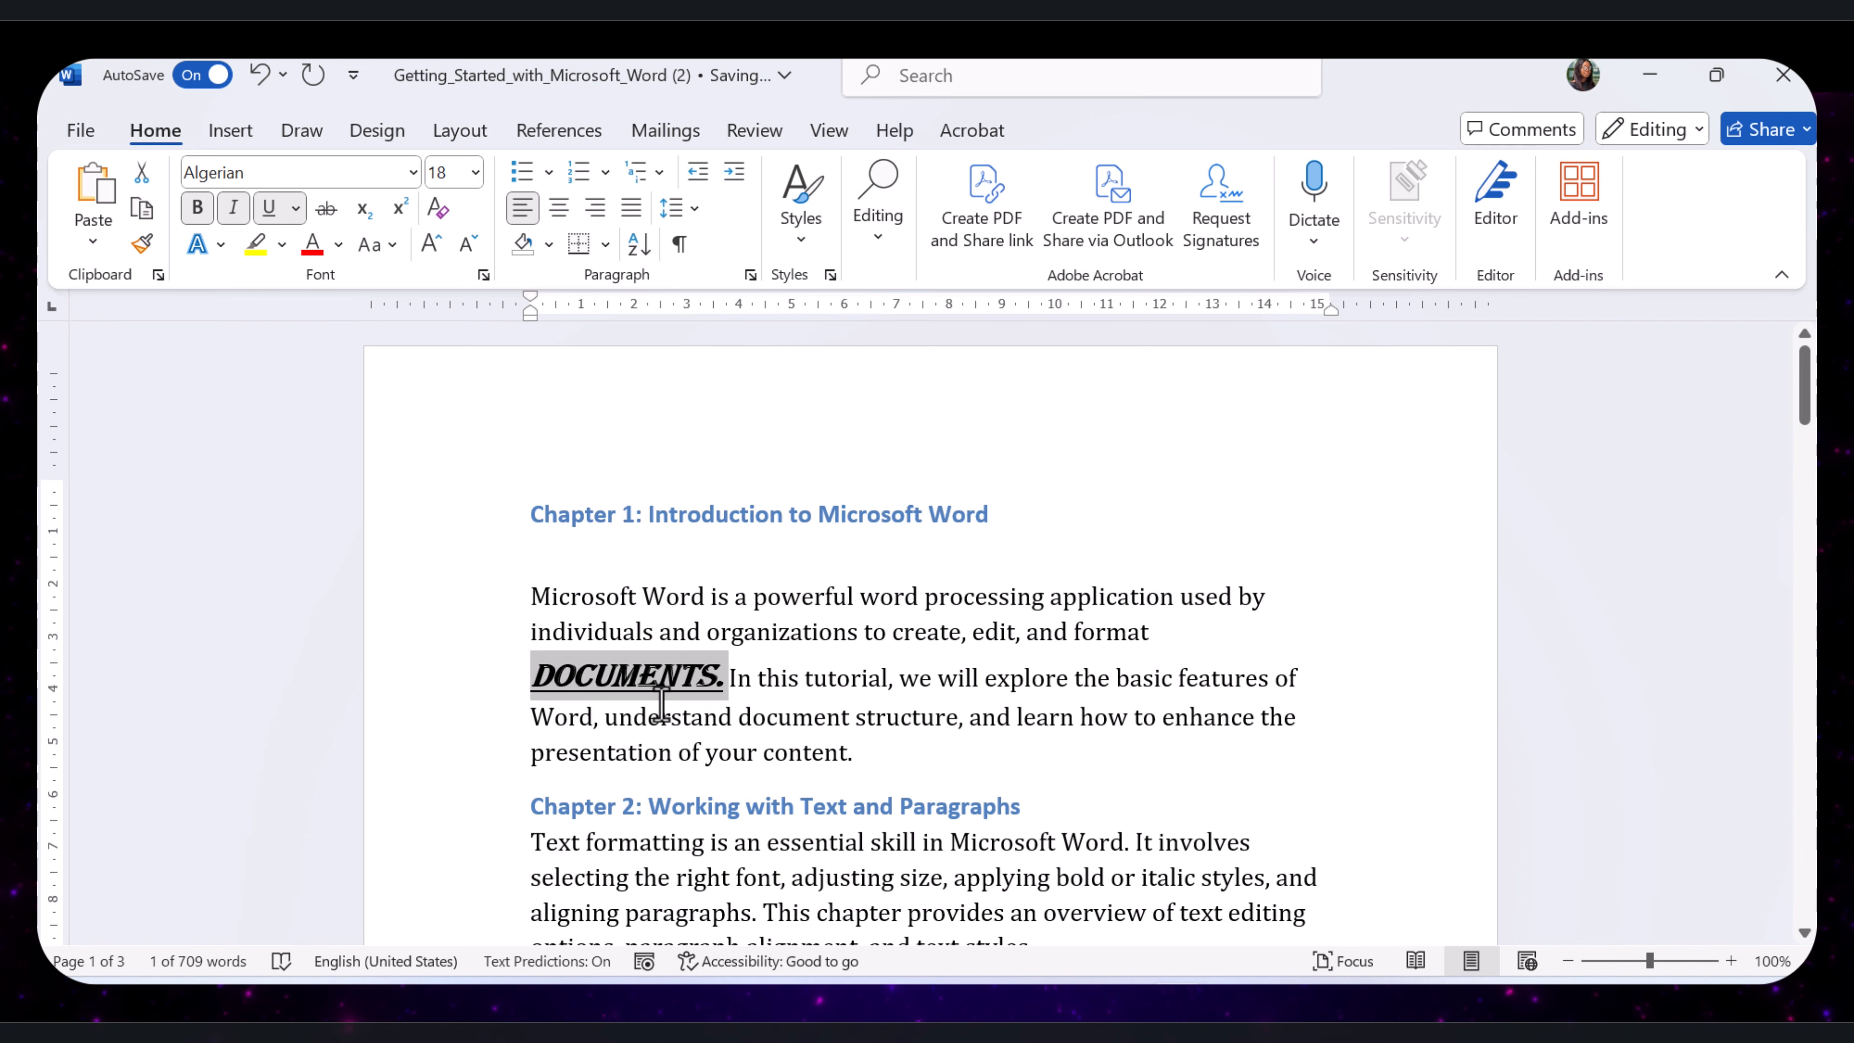
pyautogui.click(340, 246)
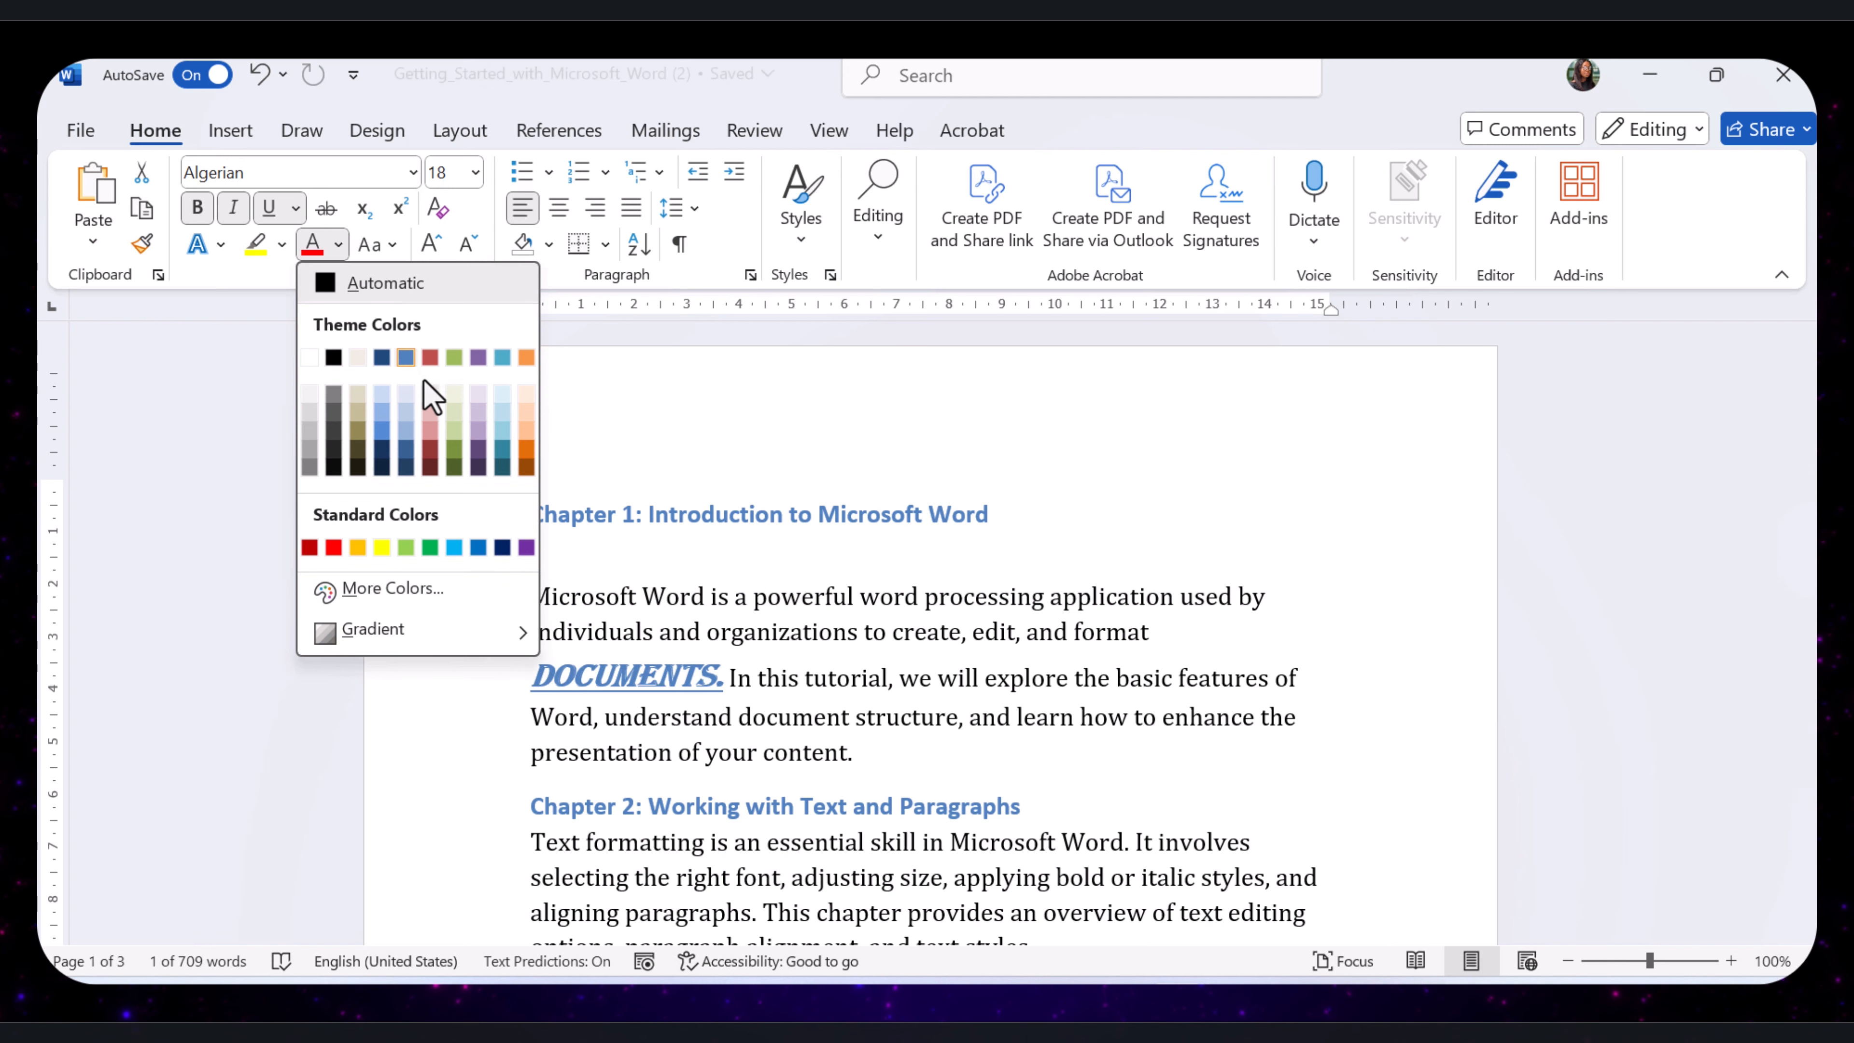
pyautogui.click(430, 357)
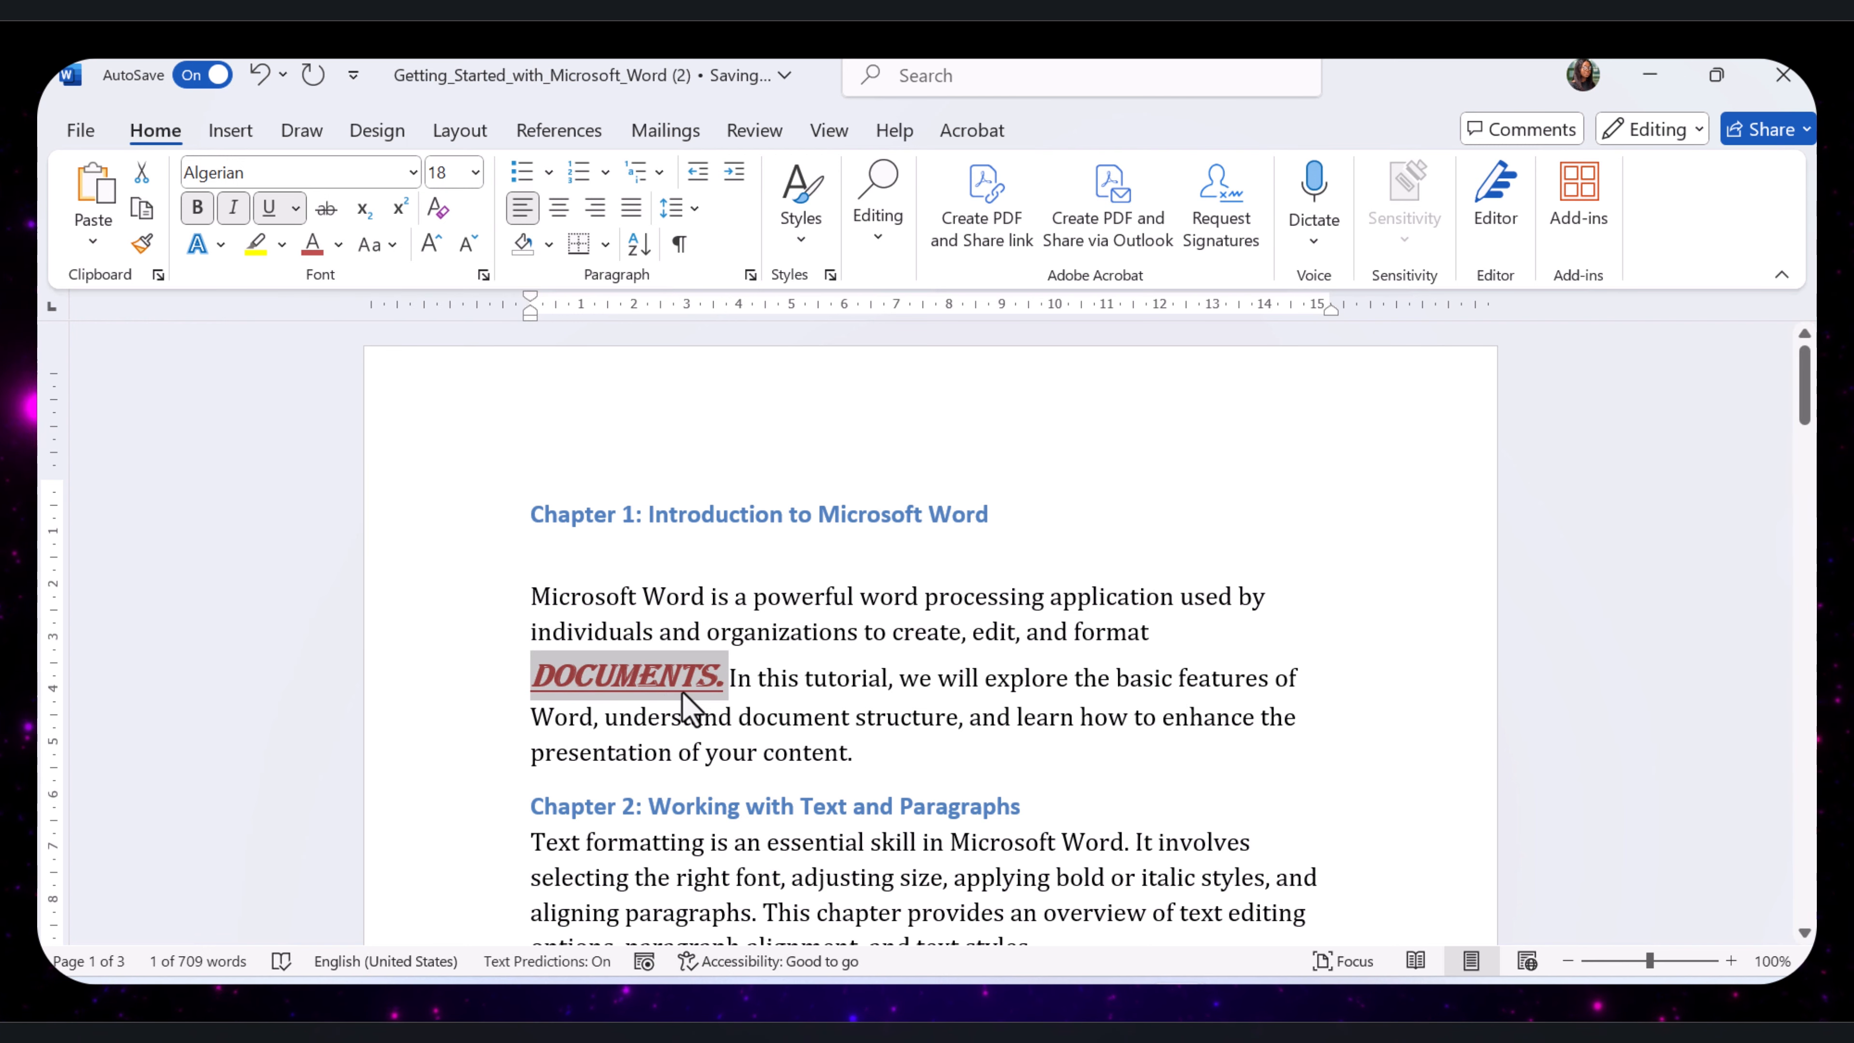
# Apply a text effect with a theme red outline to the word "documents." and clear the selection.
pyautogui.click(220, 245)
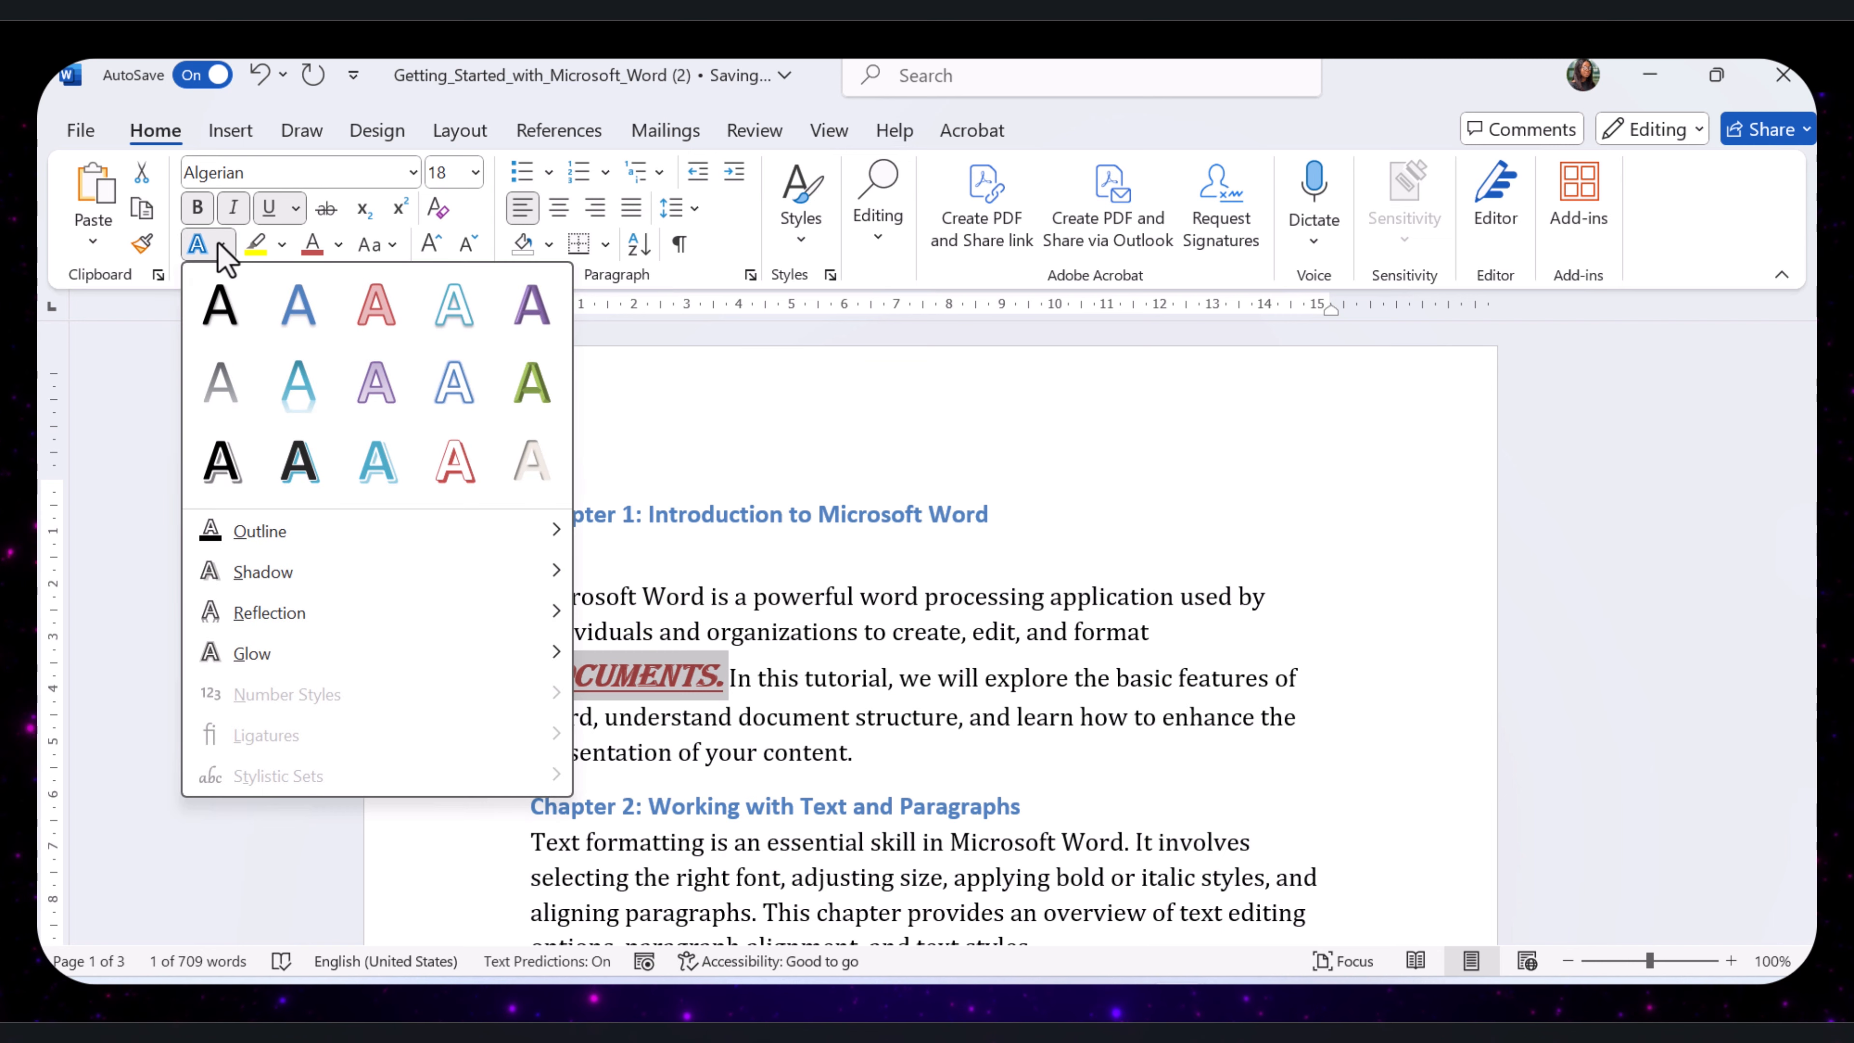
pyautogui.click(221, 245)
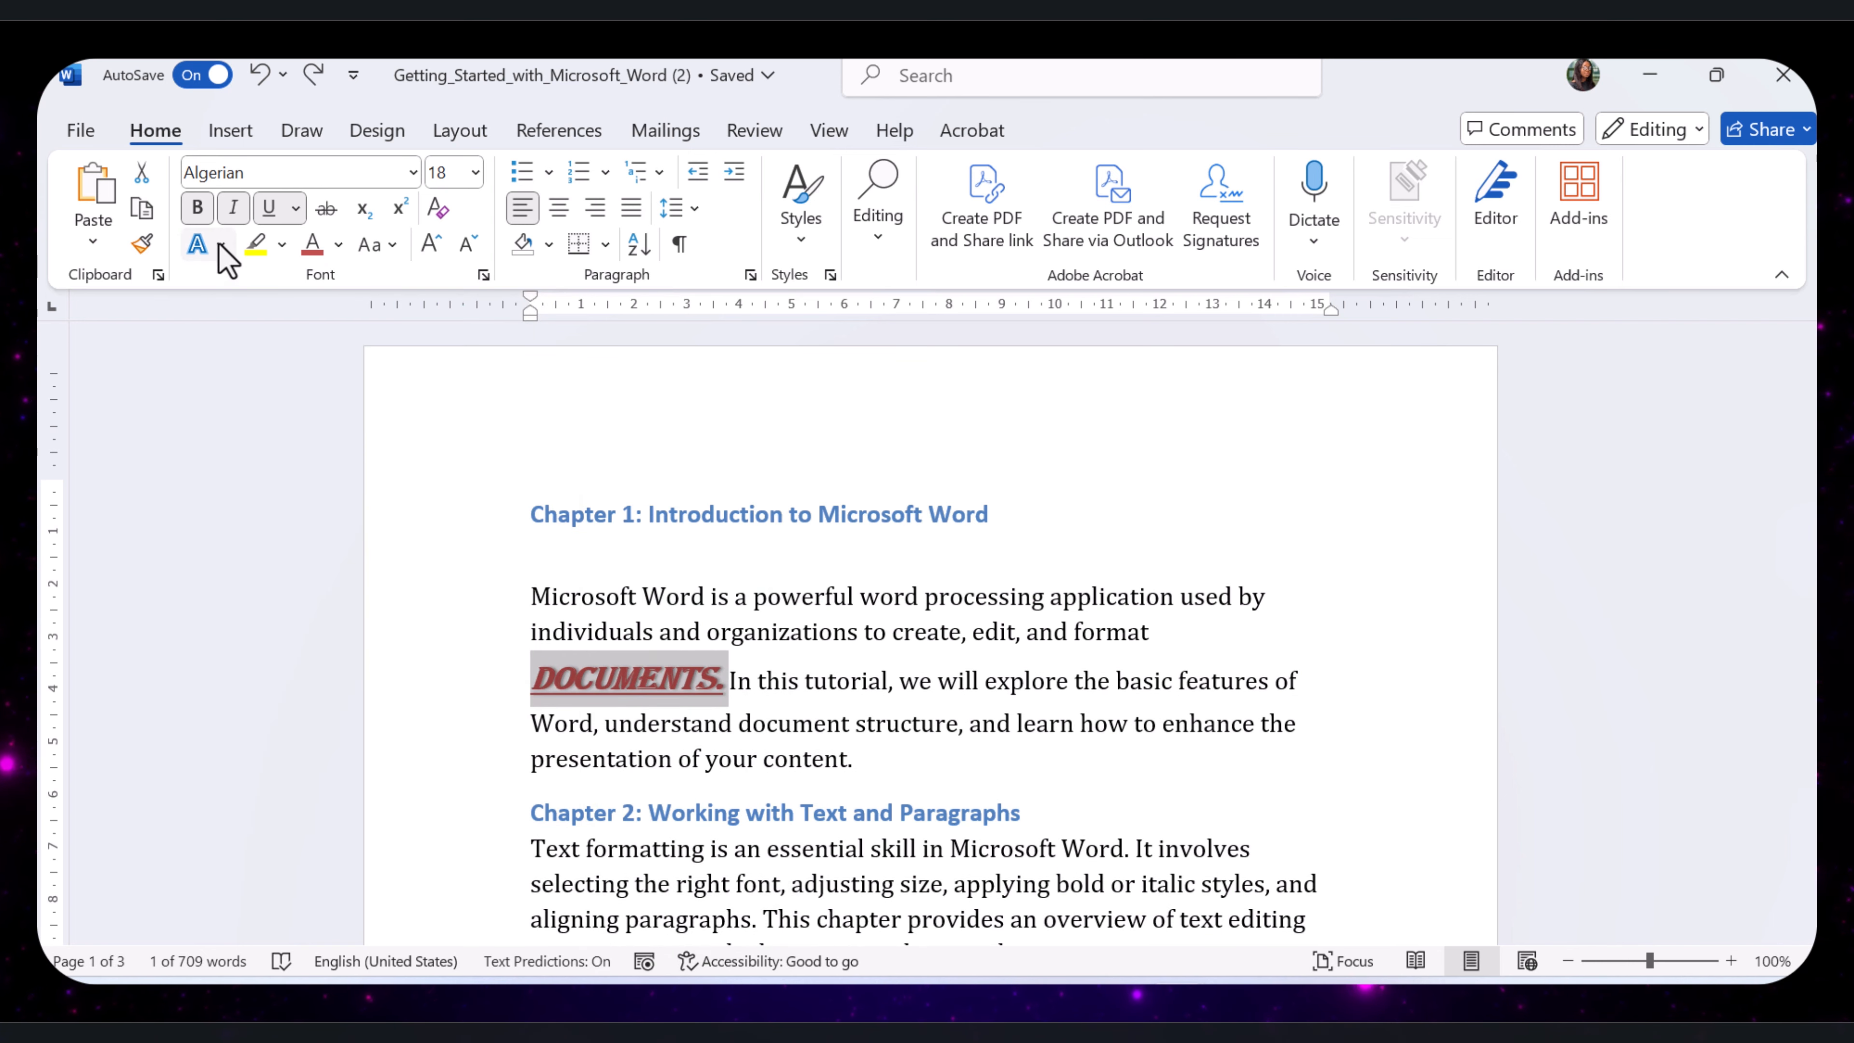
pyautogui.click(220, 245)
pyautogui.moveTo(452, 549)
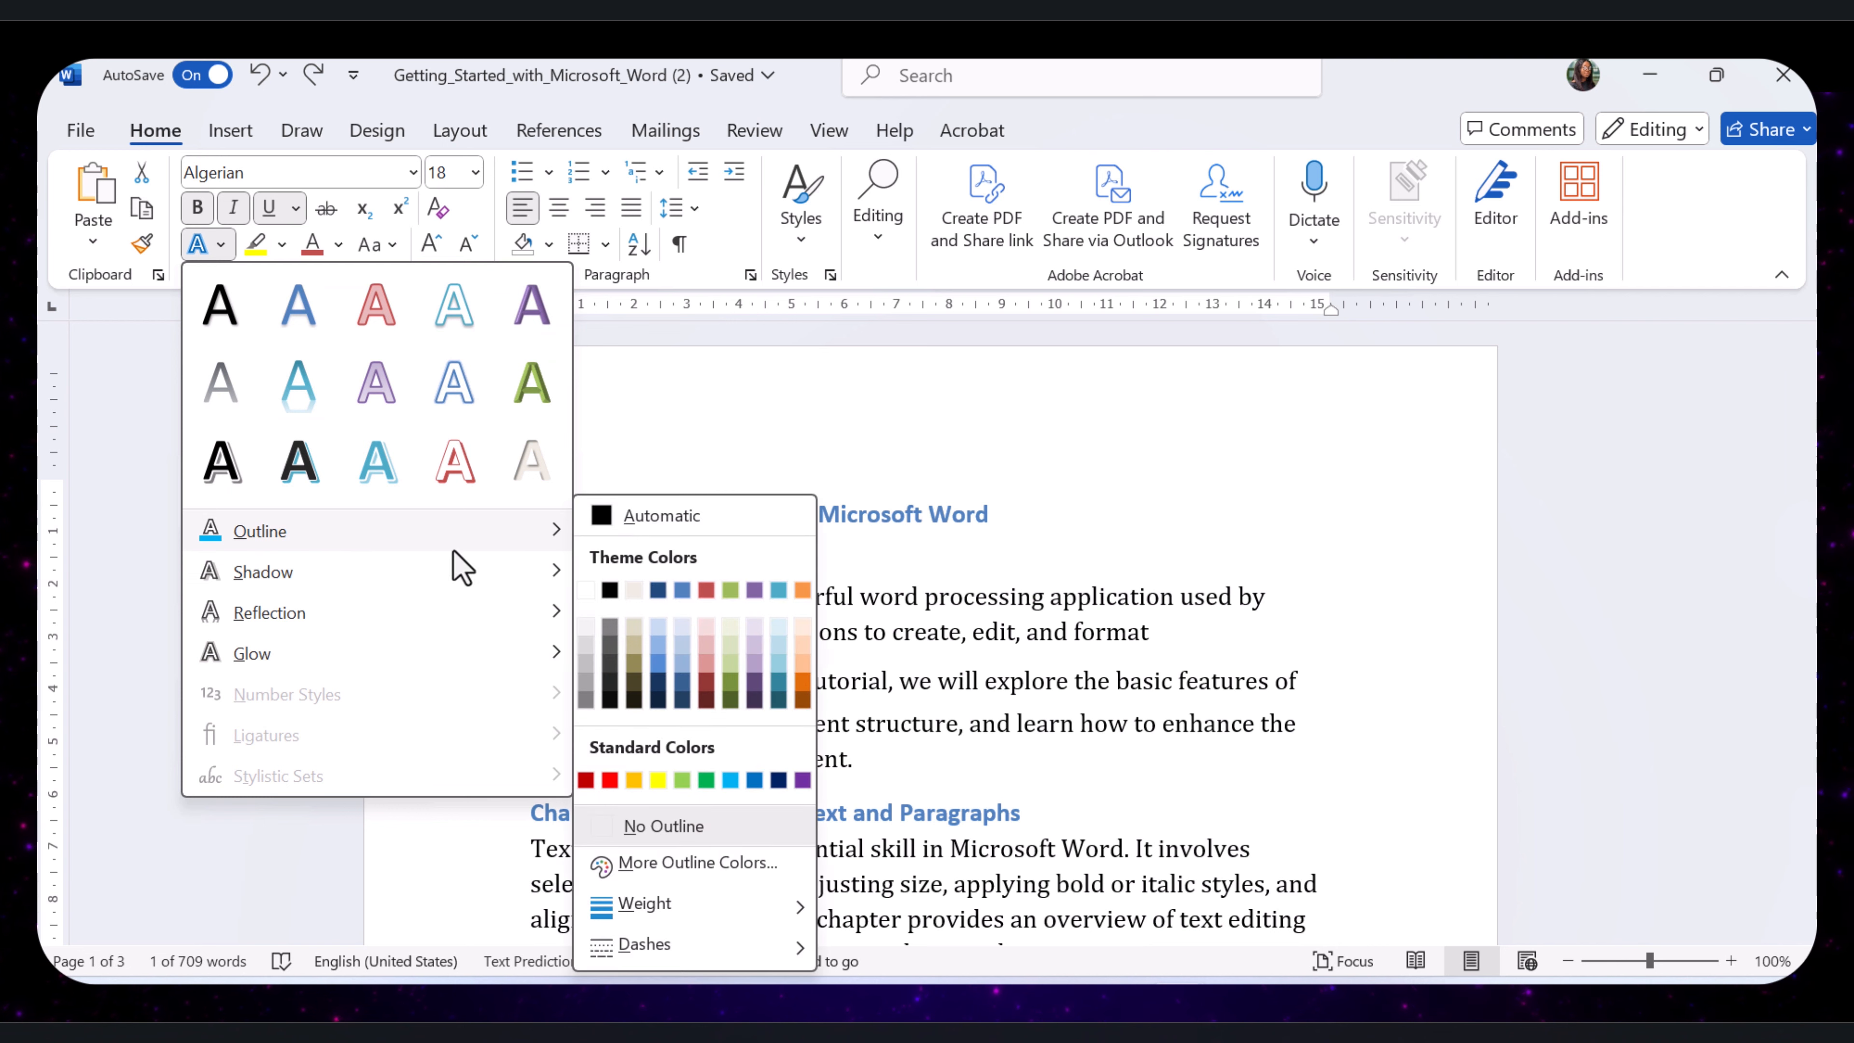
pyautogui.click(705, 593)
pyautogui.click(1192, 633)
# Justify the Chapter 2 paragraph after trying centre and right alignment, and increase its left indent by one level.
pyautogui.scroll(-1, 1194, 631)
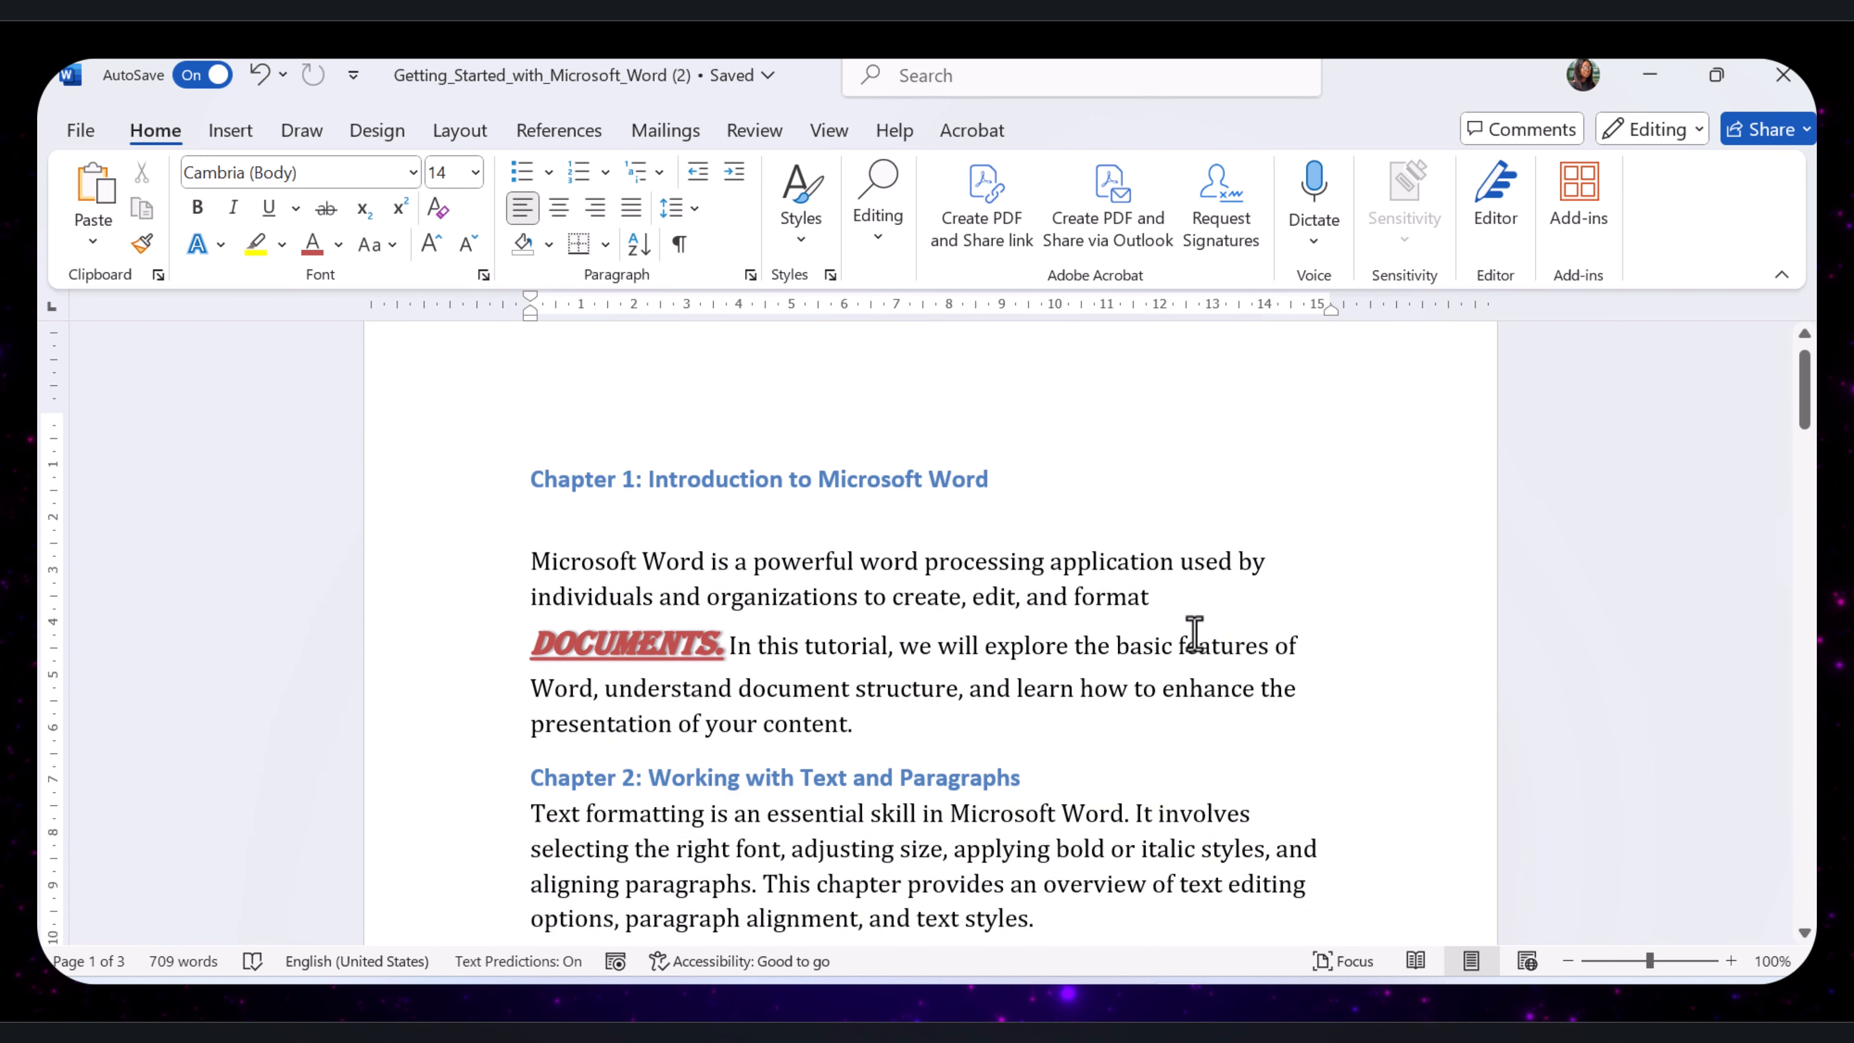
pyautogui.scroll(-1, 1194, 631)
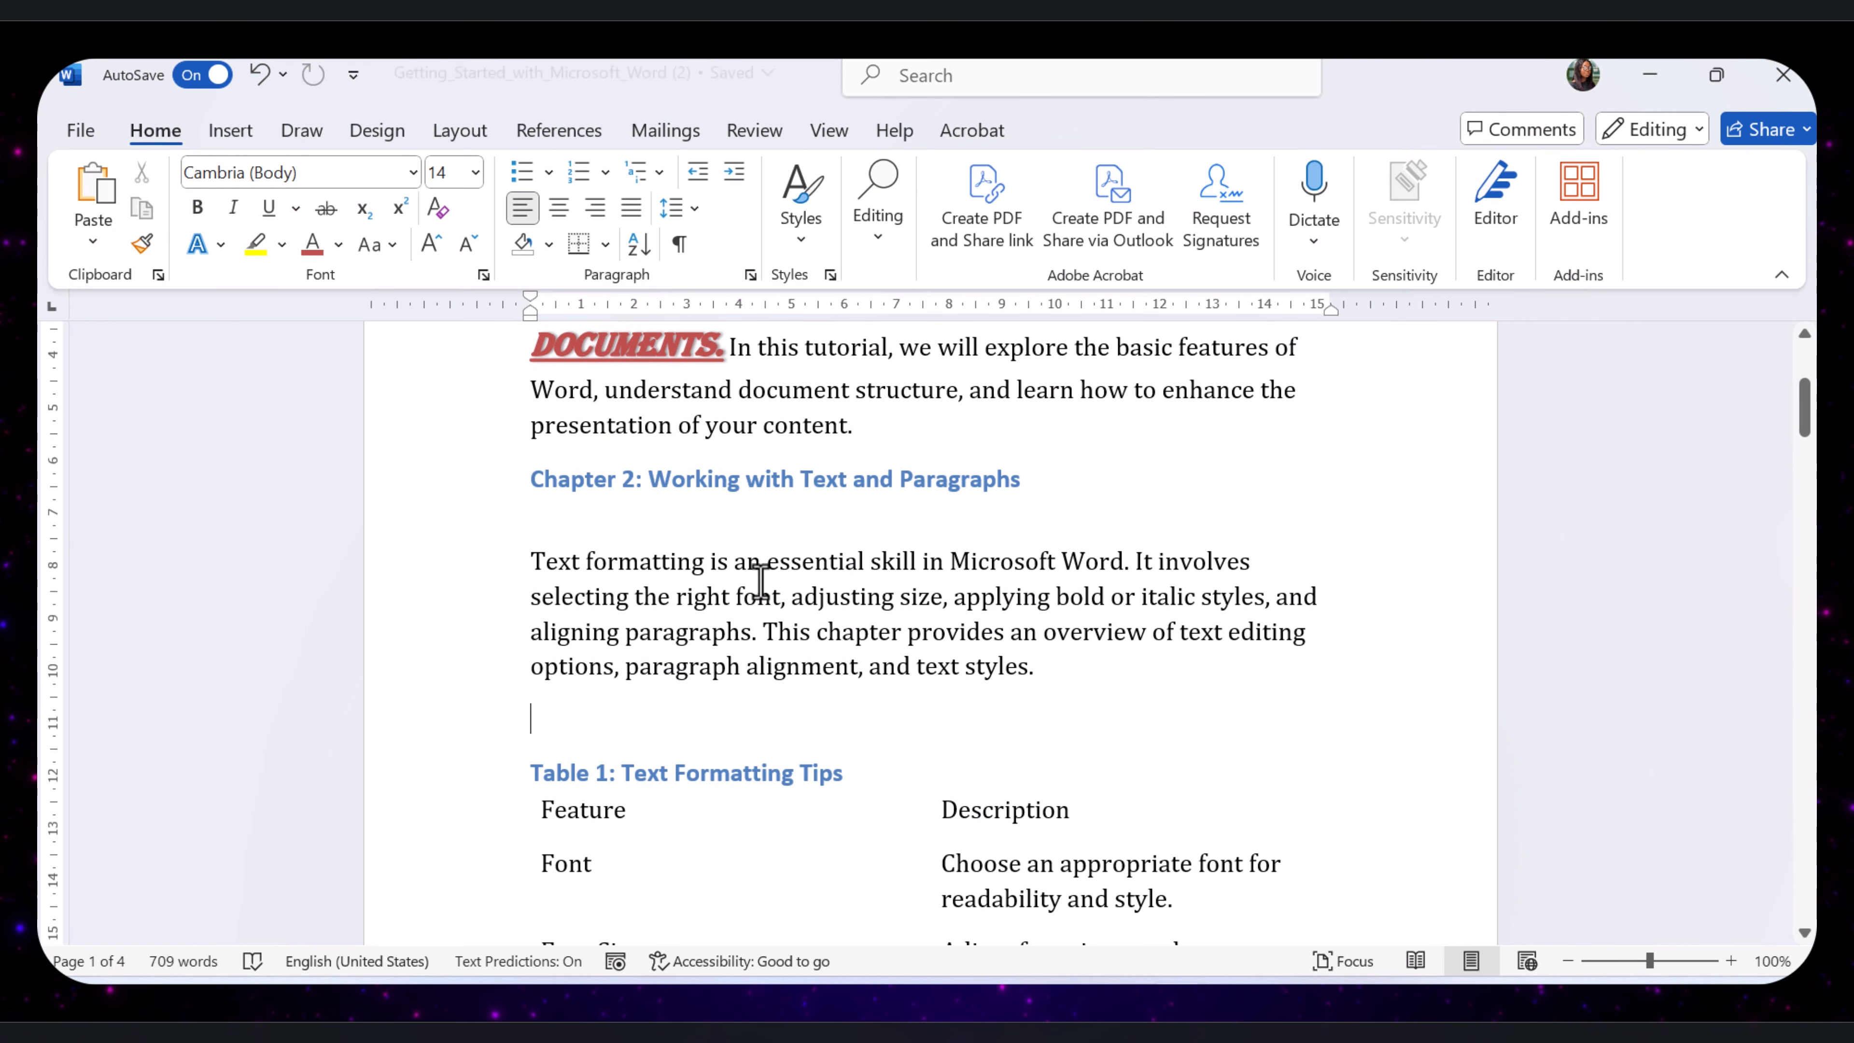
pyautogui.tripleClick(759, 581)
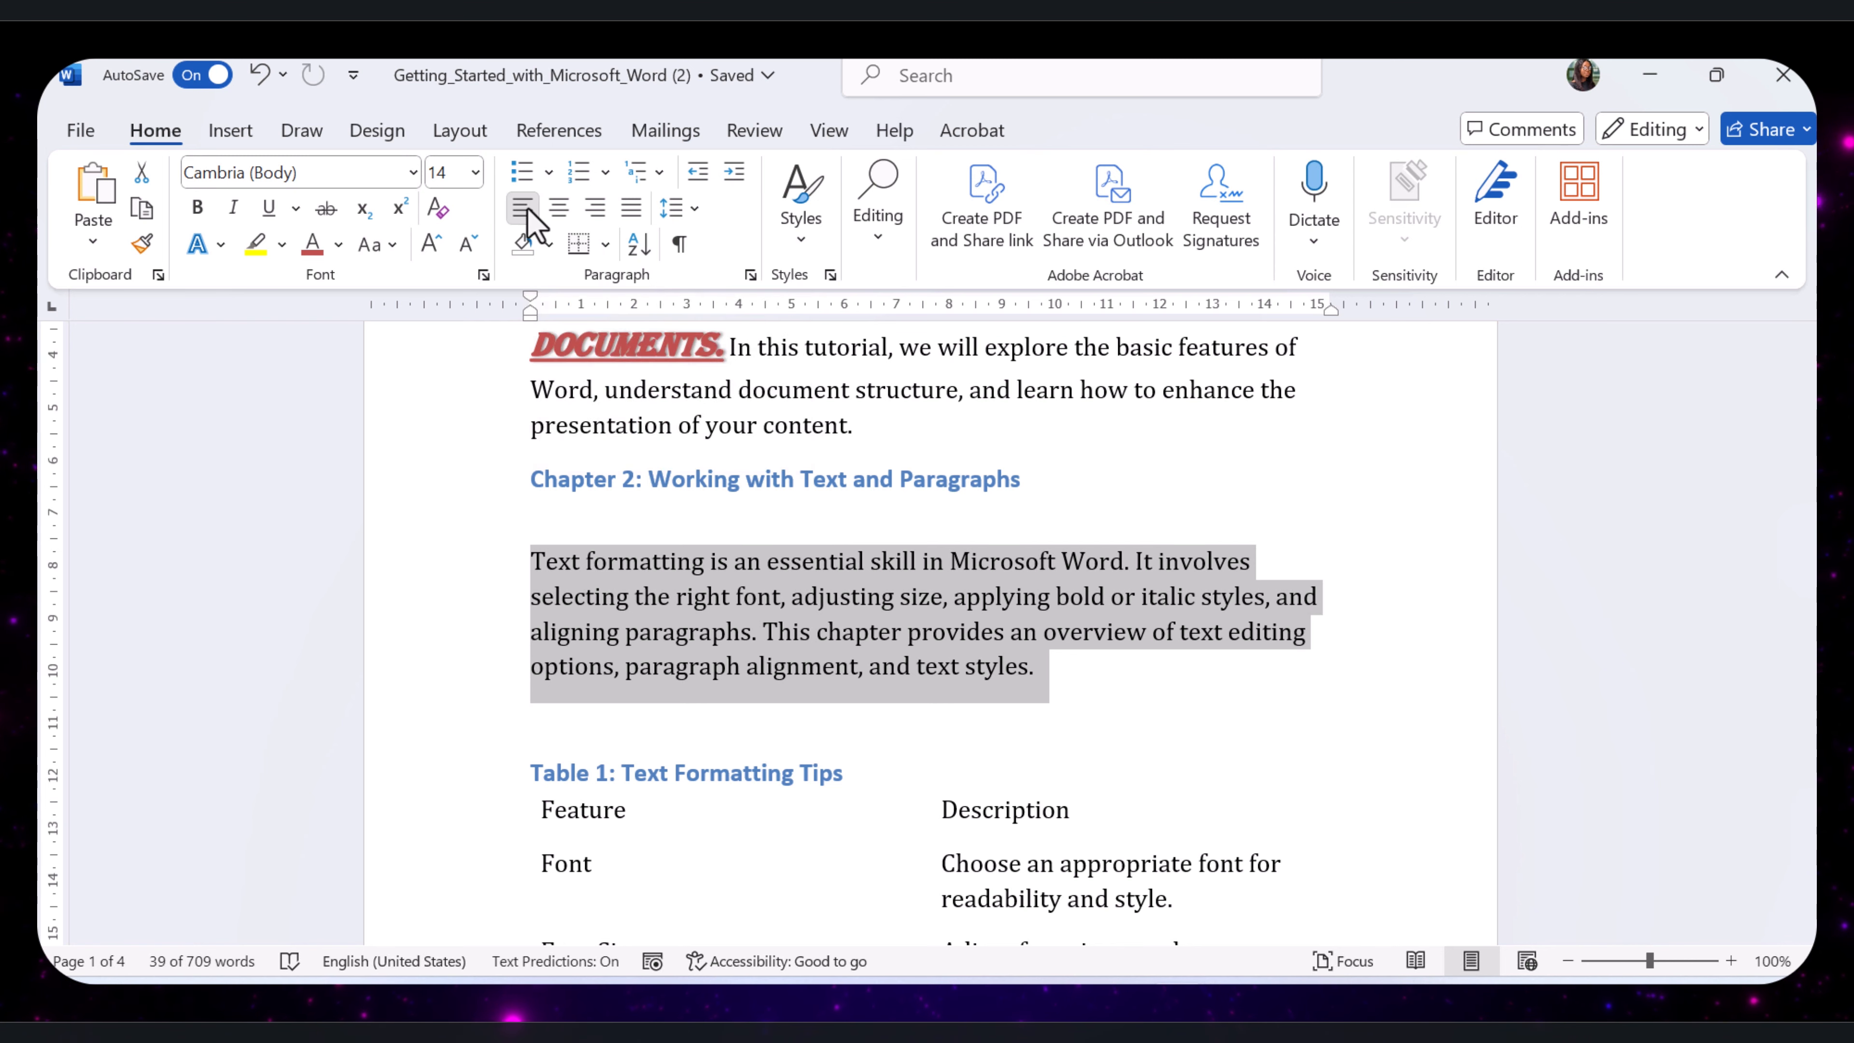
pyautogui.hotkey('ctrl', 'j')
pyautogui.click(559, 208)
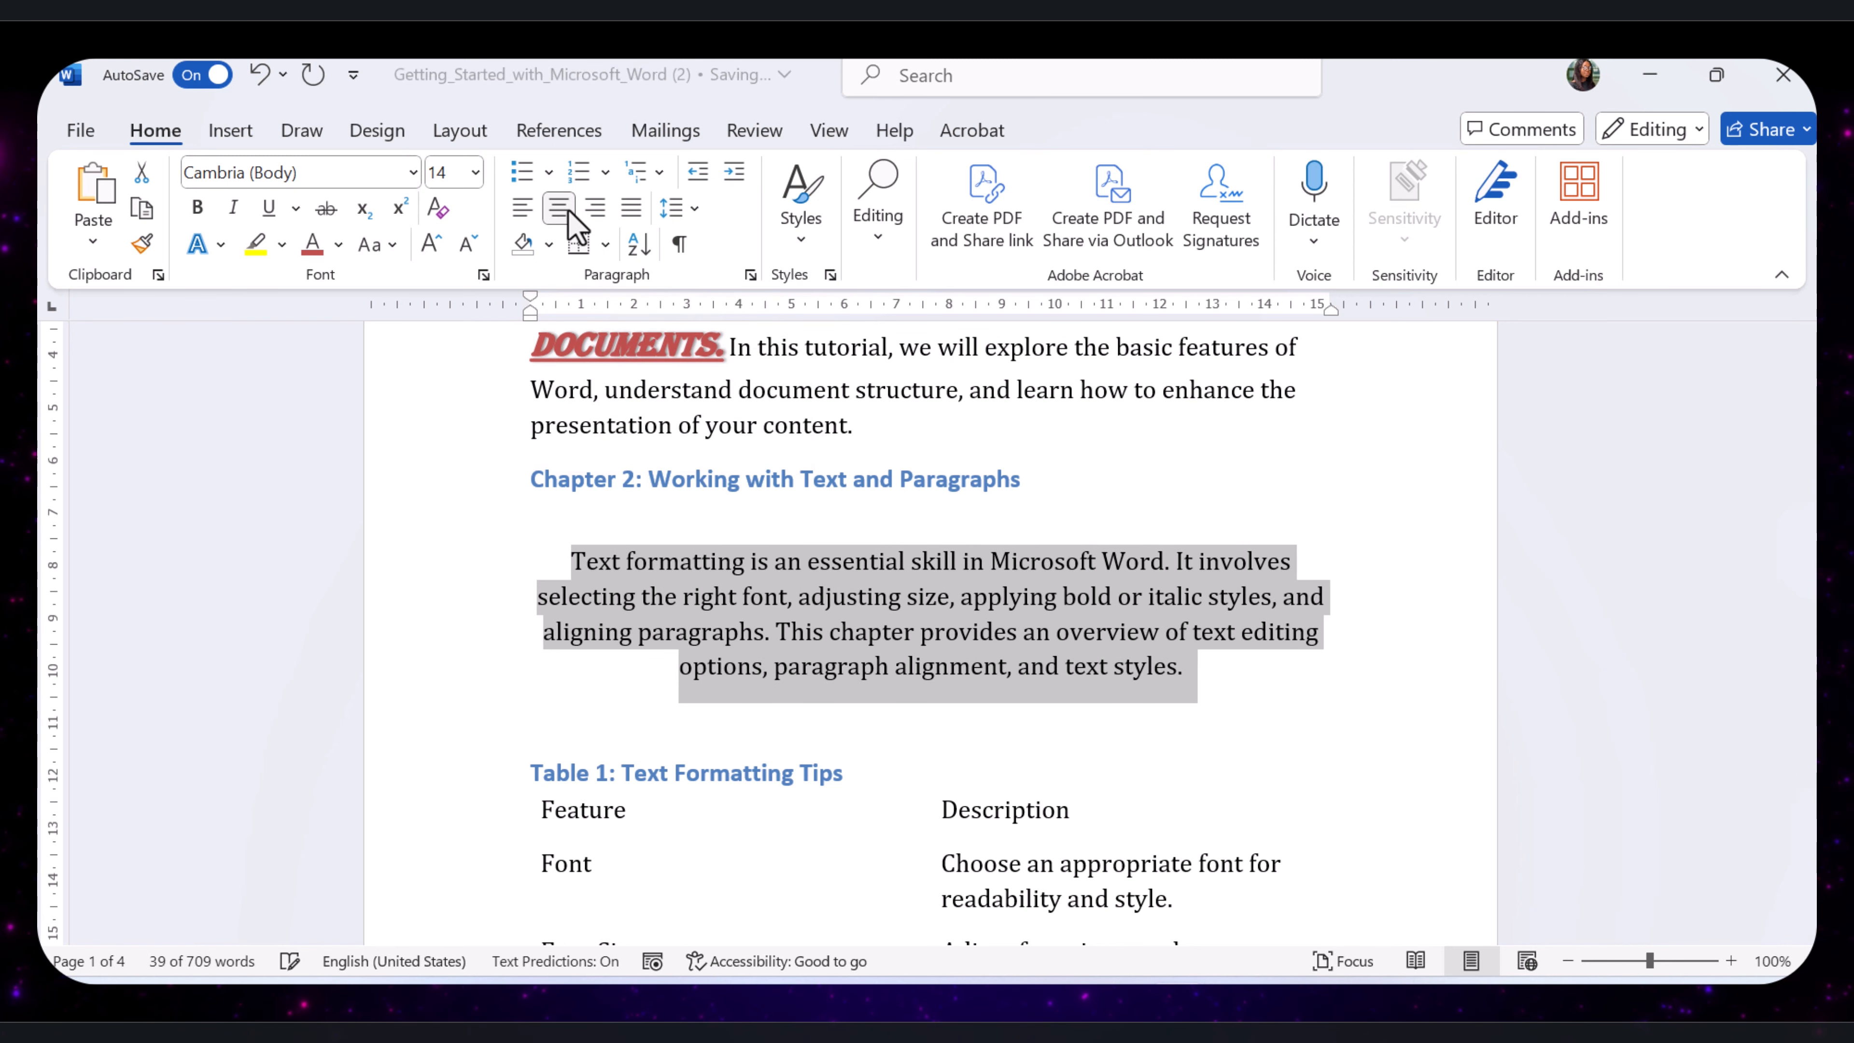
pyautogui.click(595, 209)
pyautogui.click(631, 209)
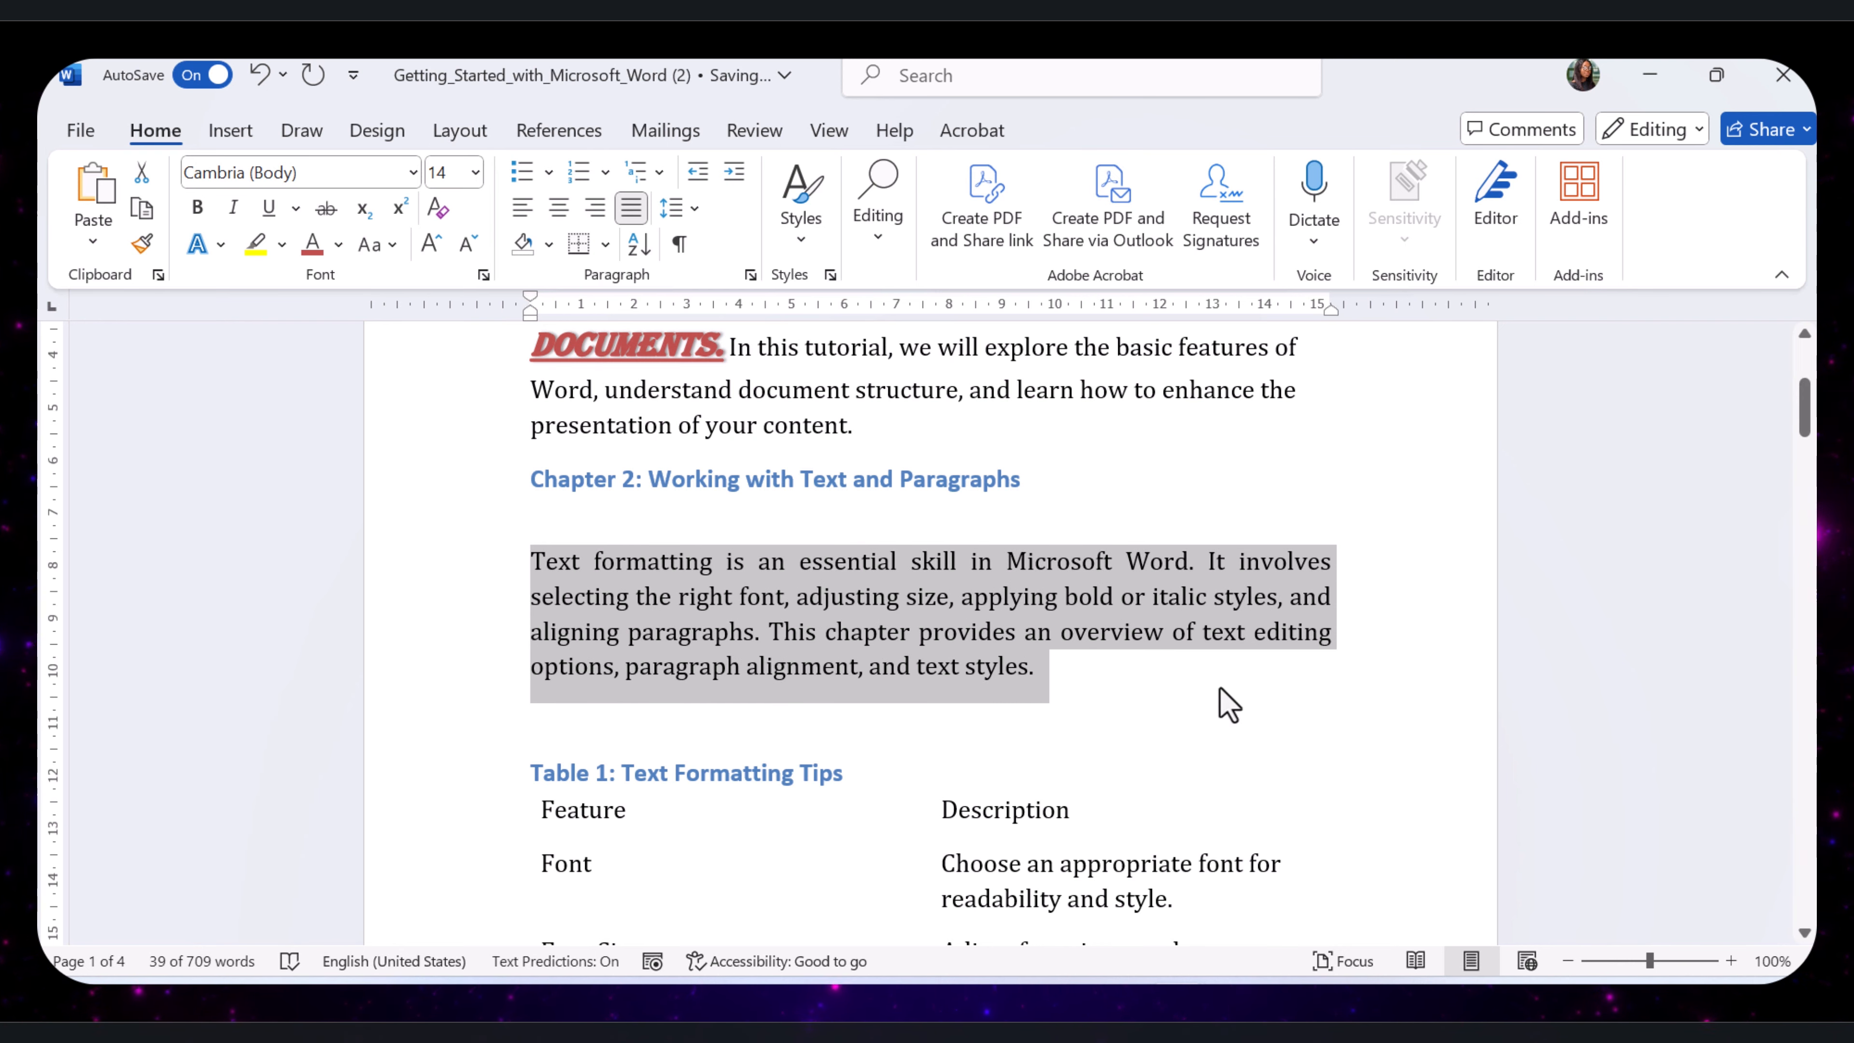
pyautogui.click(733, 181)
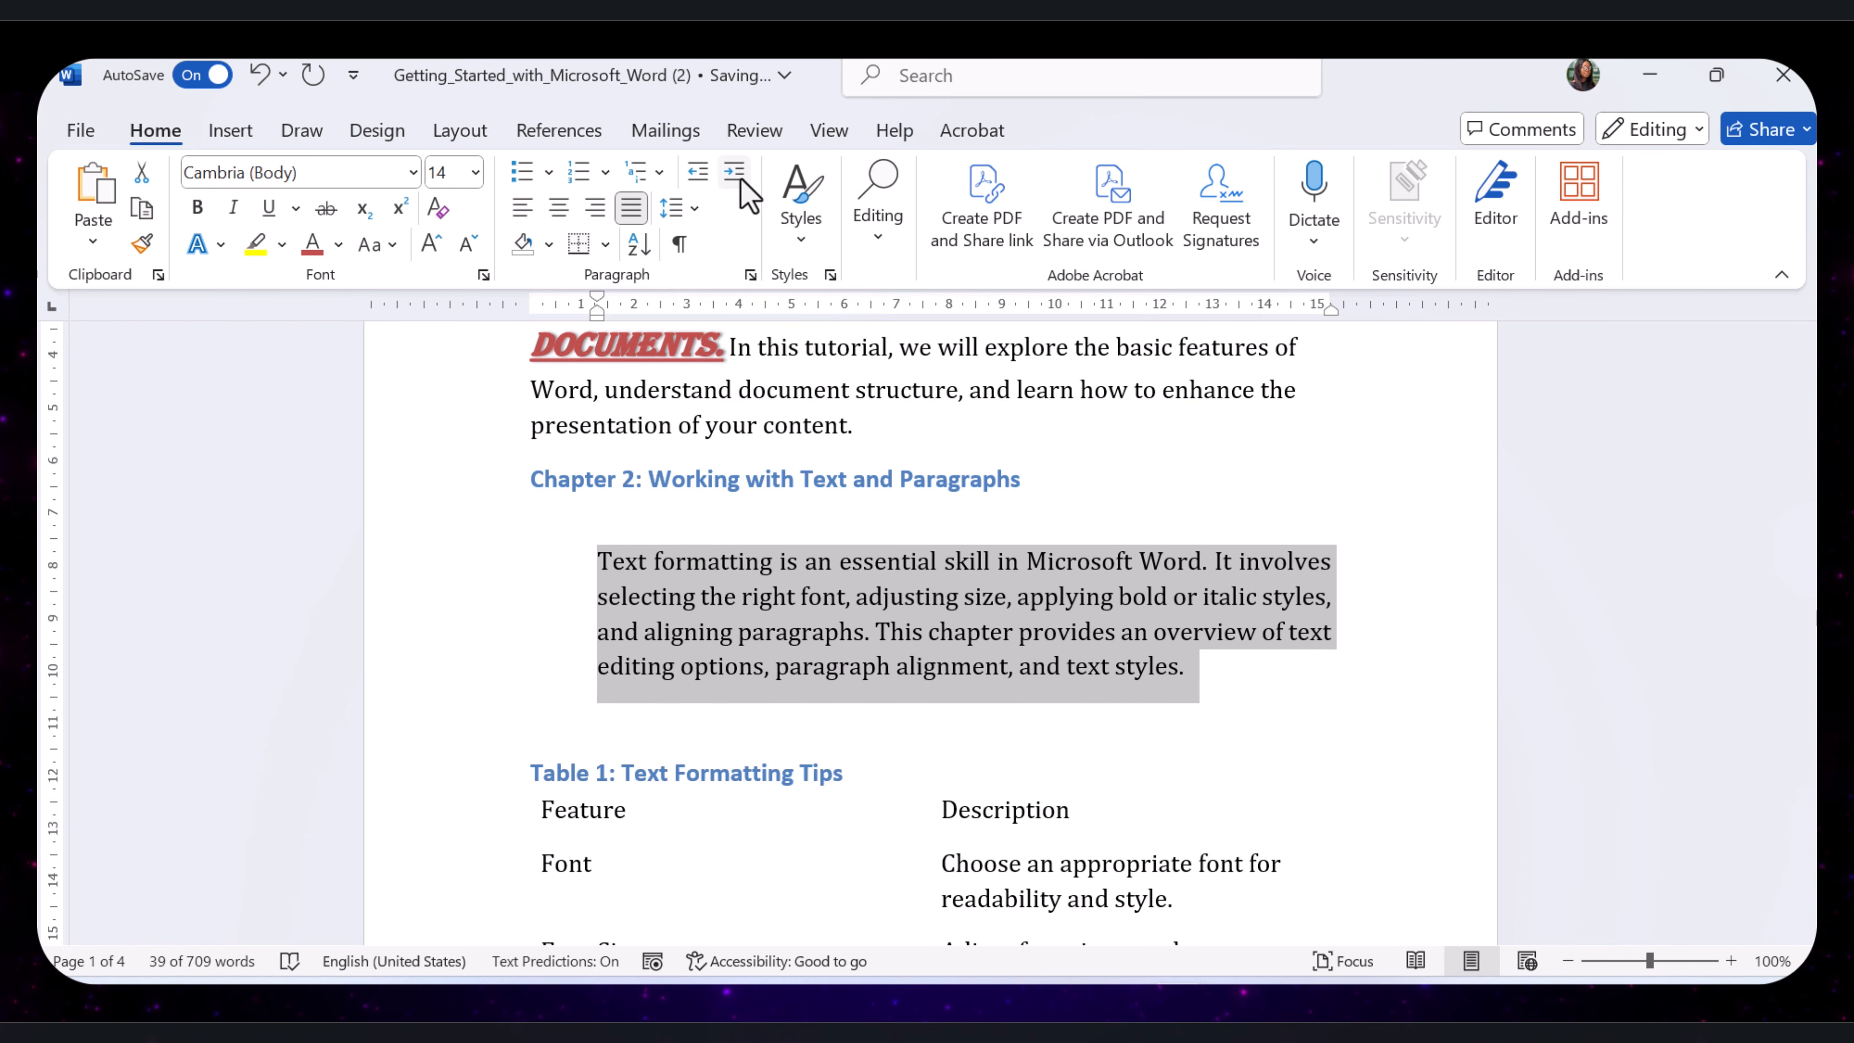
# Decrease the Chapter 2 paragraph's left indent by one level and set its line spacing to 1.15.
pyautogui.click(700, 180)
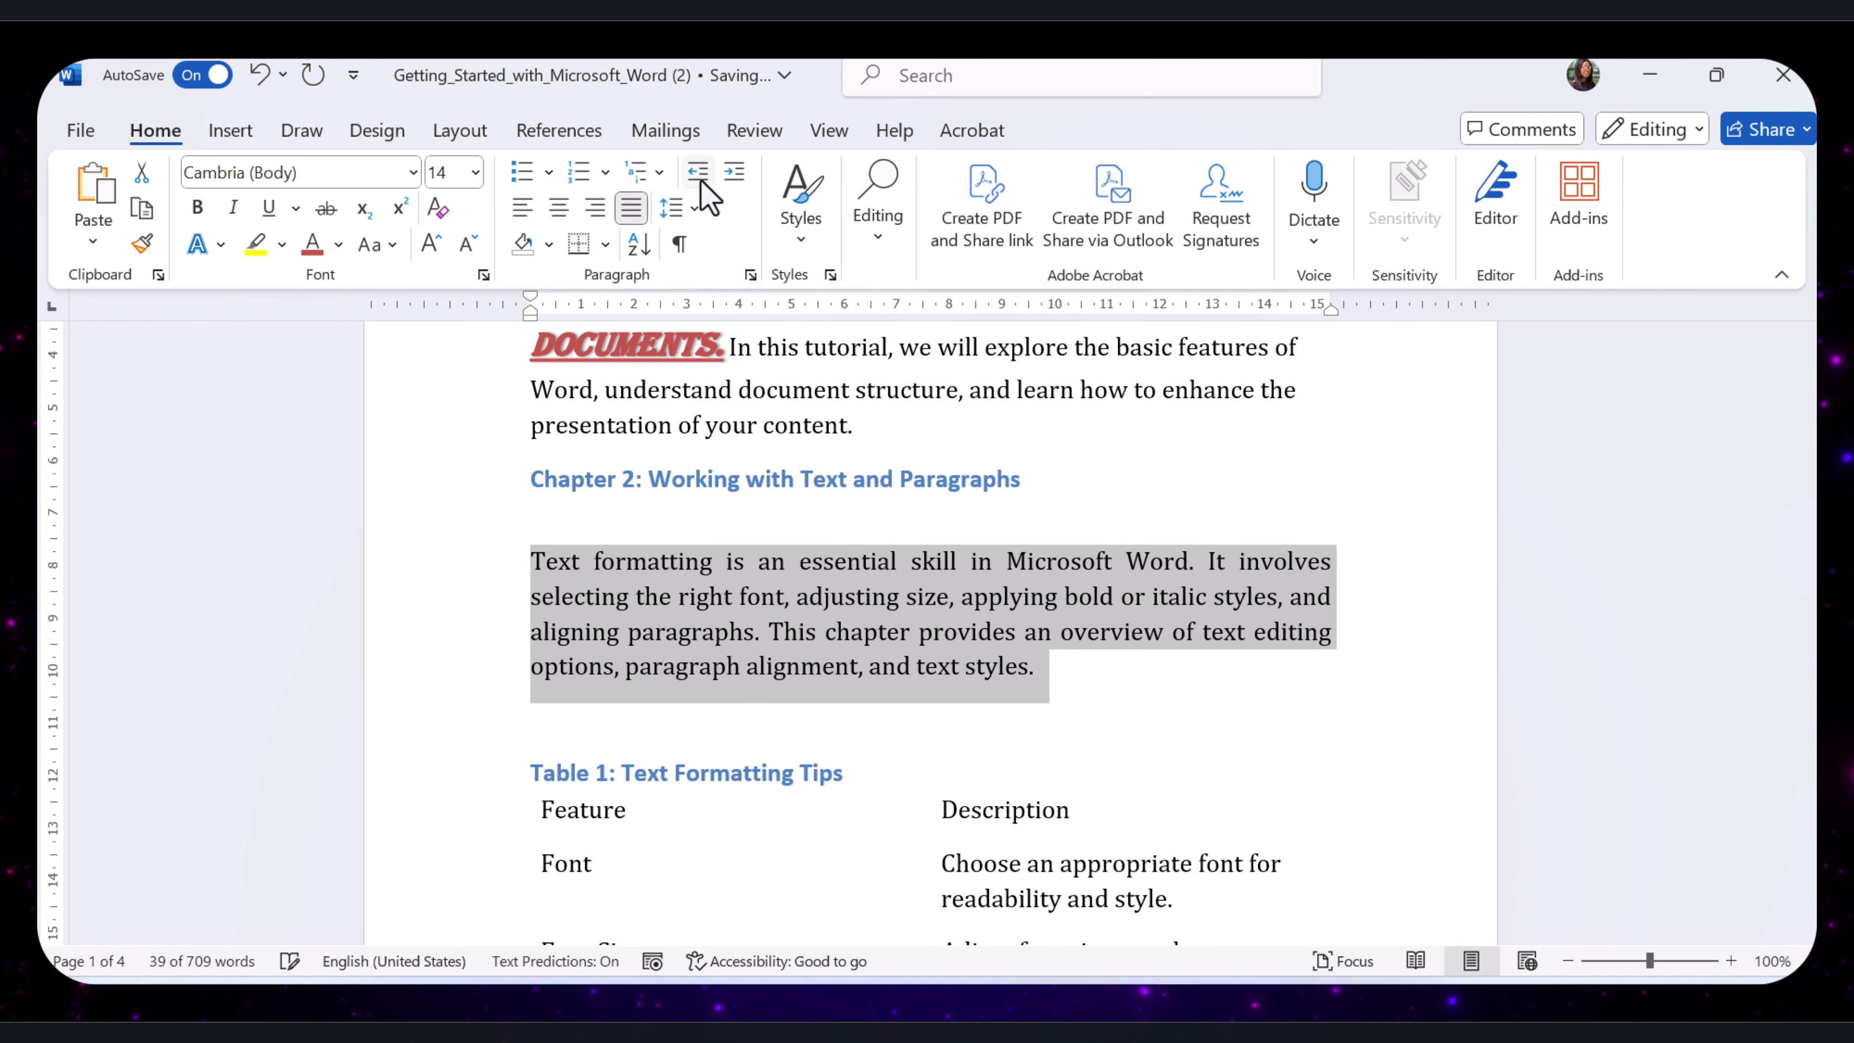
pyautogui.click(693, 210)
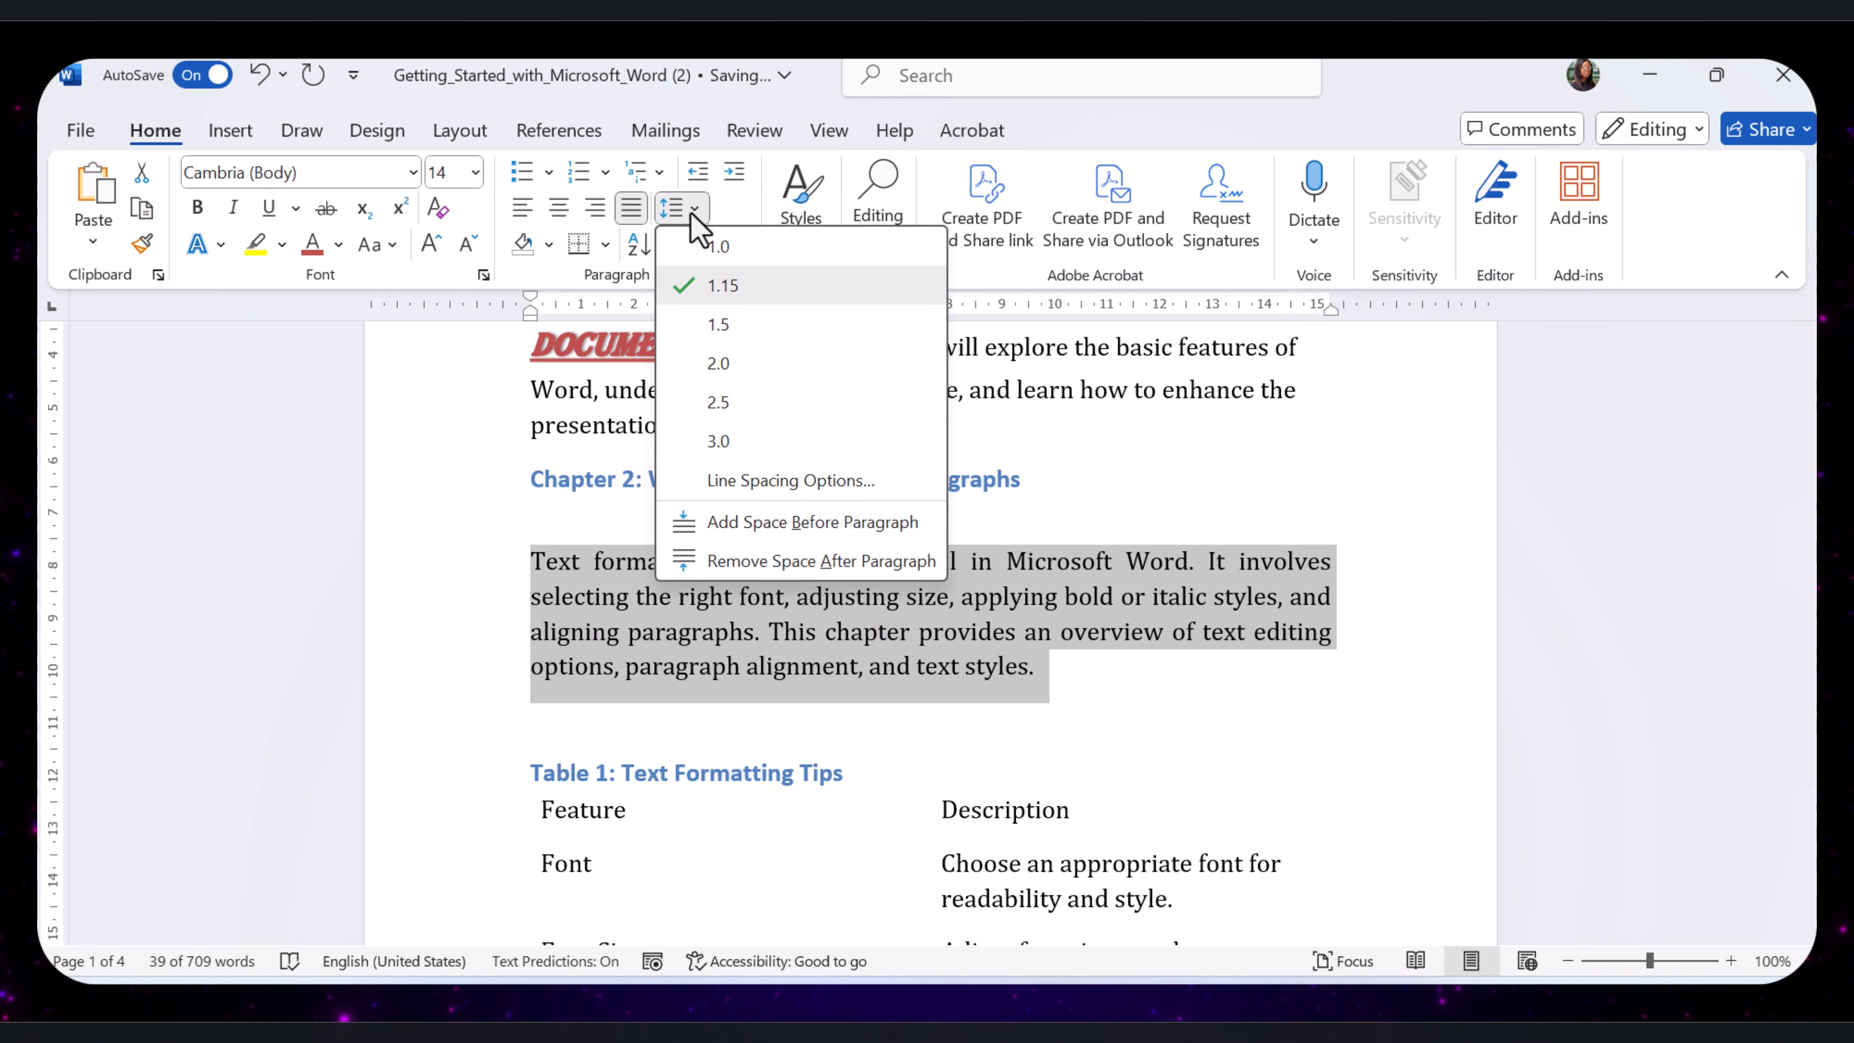
pyautogui.click(693, 210)
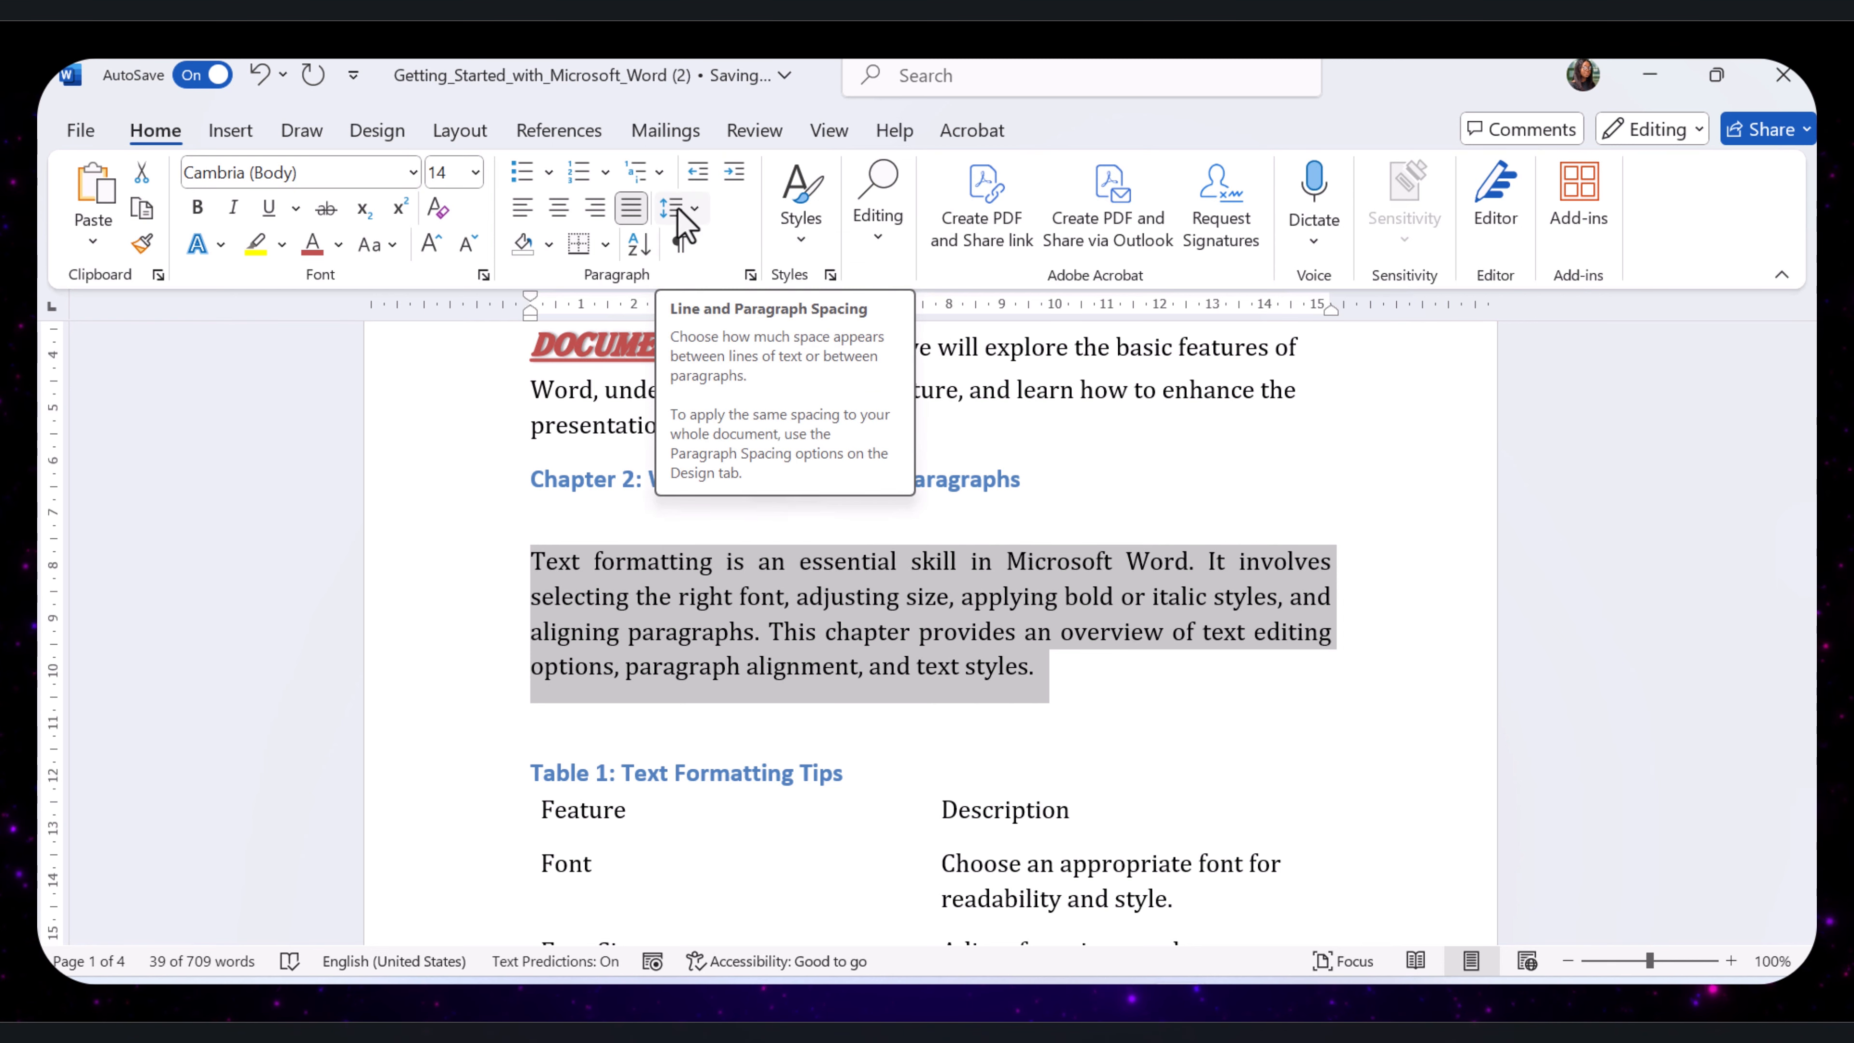
pyautogui.click(693, 211)
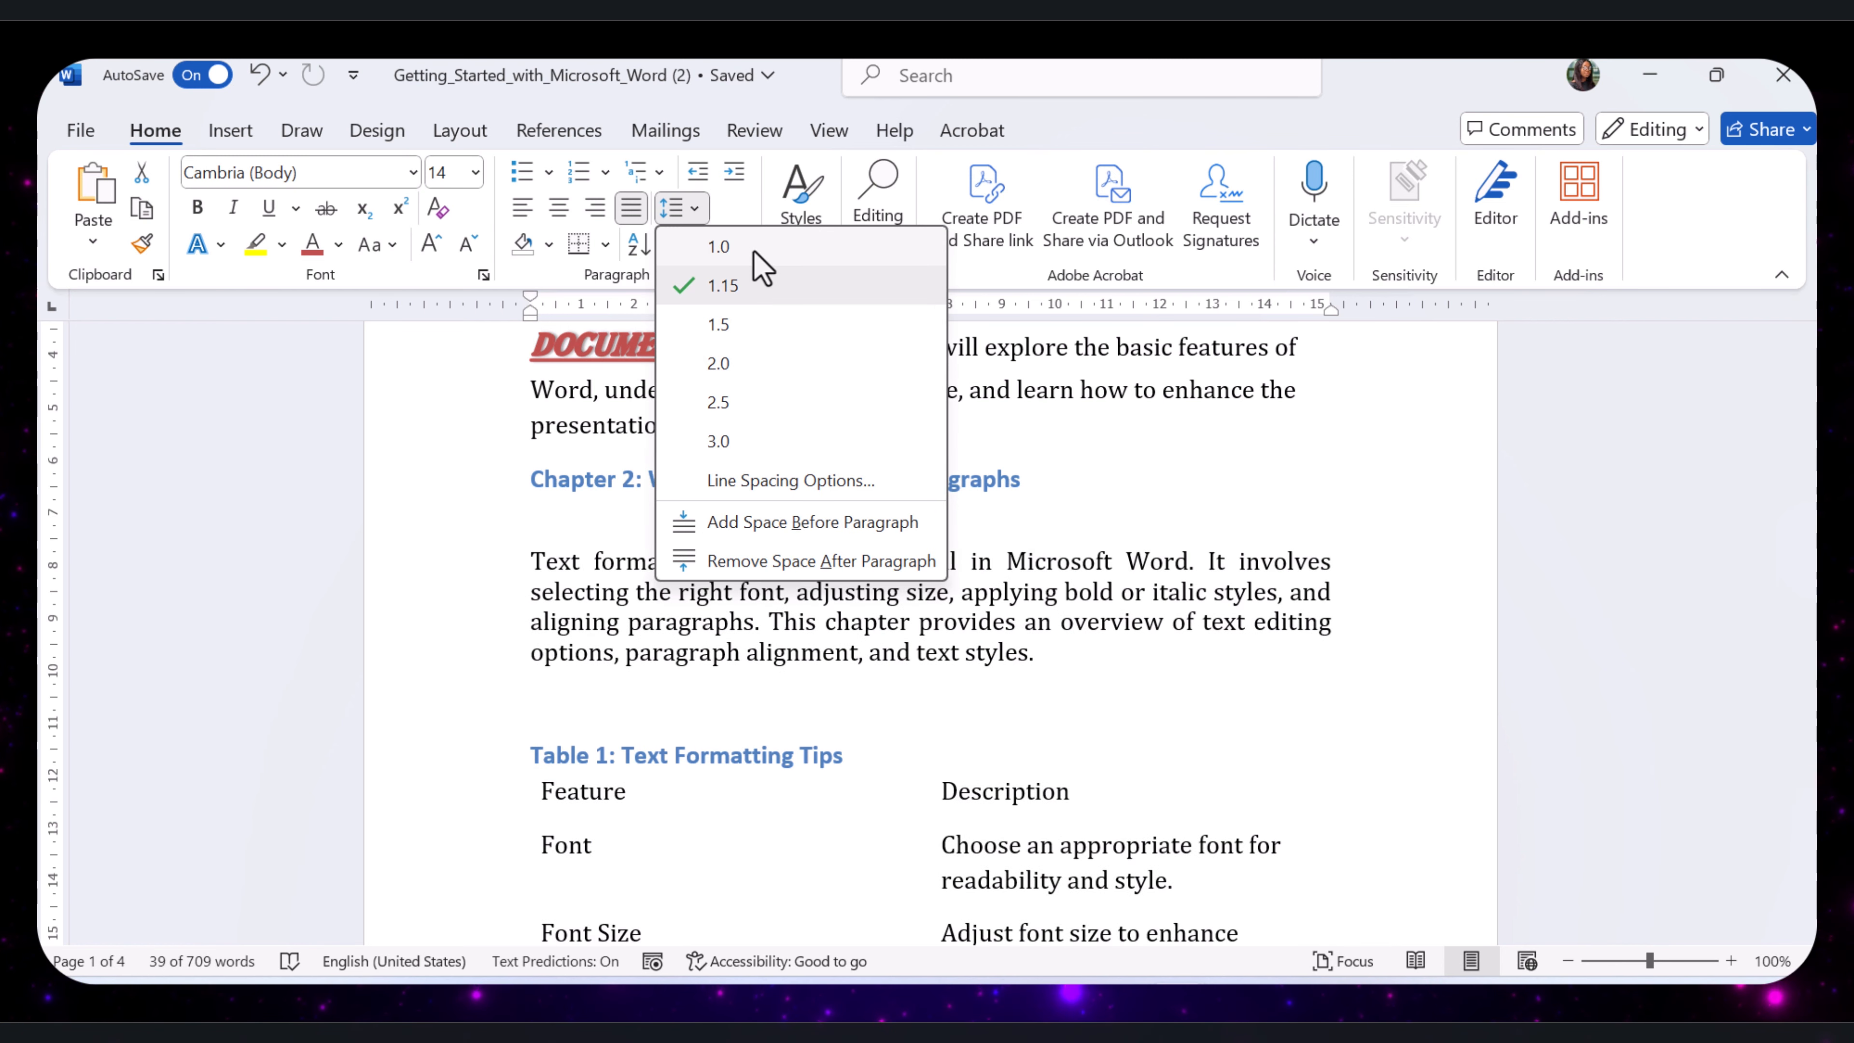
pyautogui.click(757, 286)
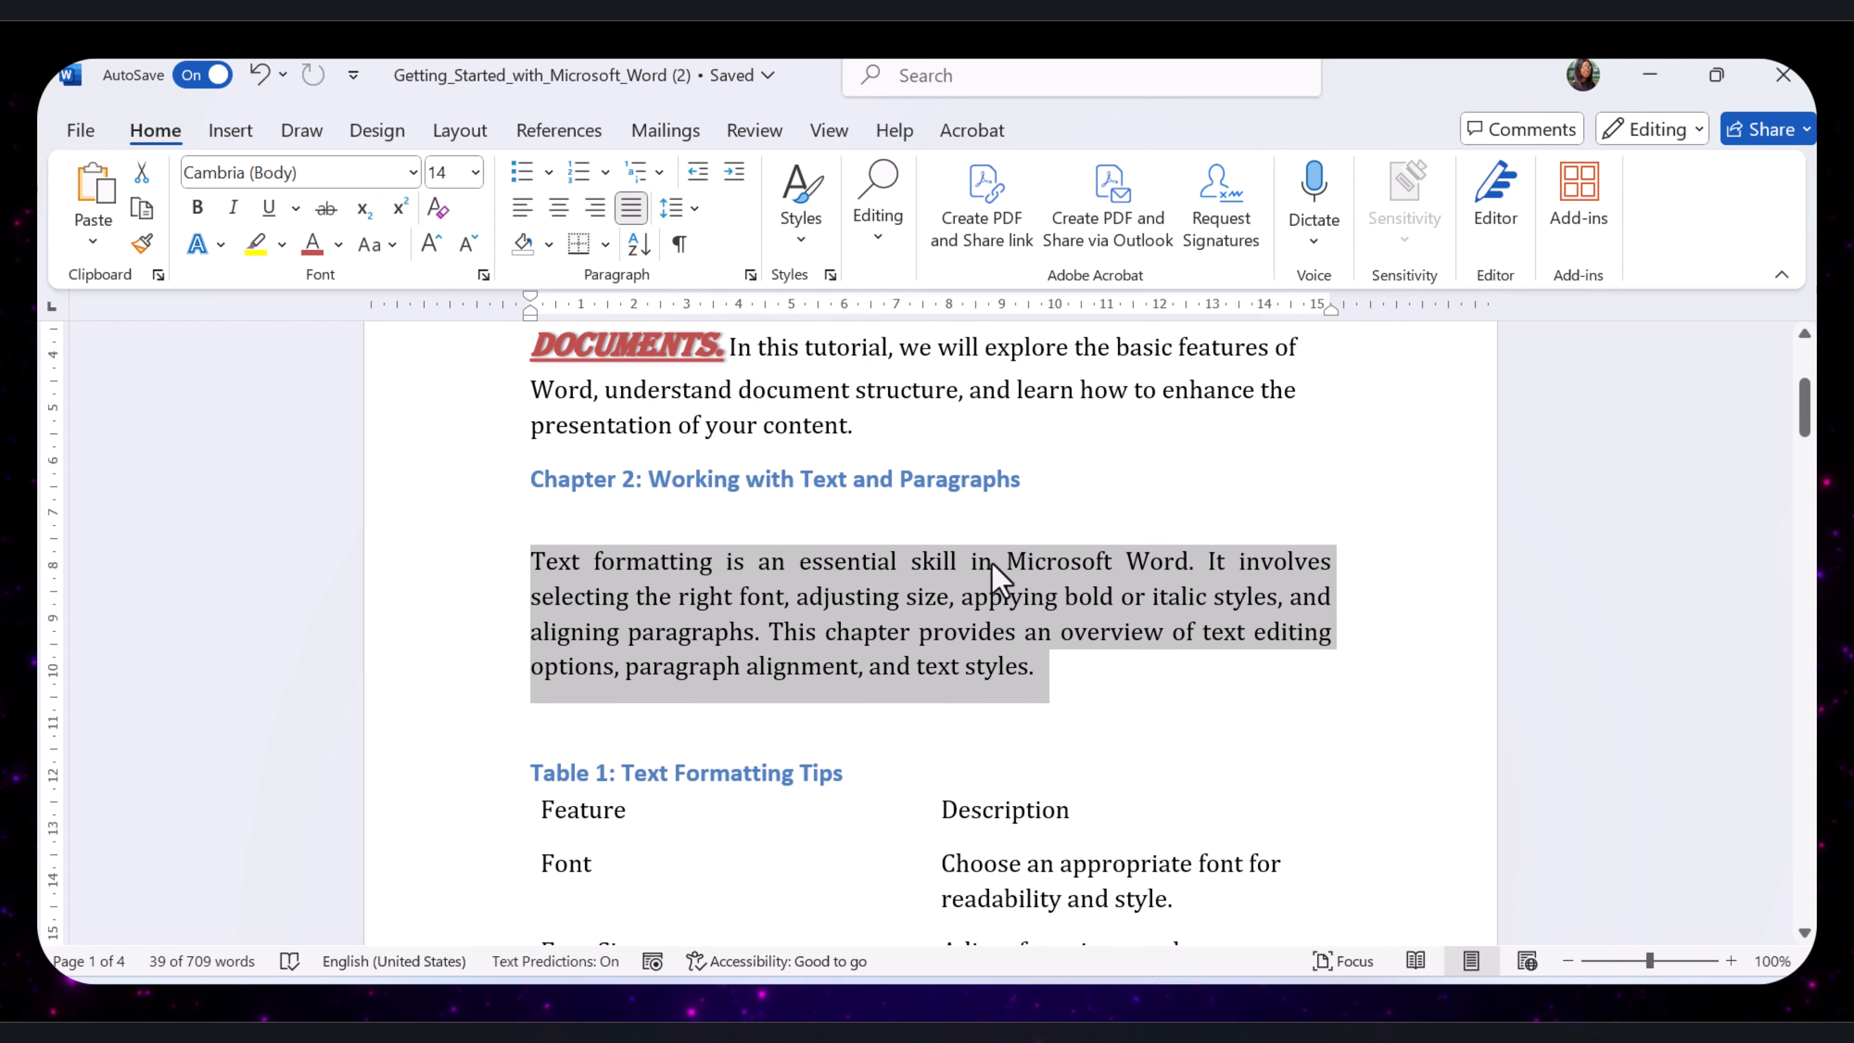
# Put outside borders around the Chapter 2 paragraph and shade it with a light blue theme colour.
pyautogui.click(605, 246)
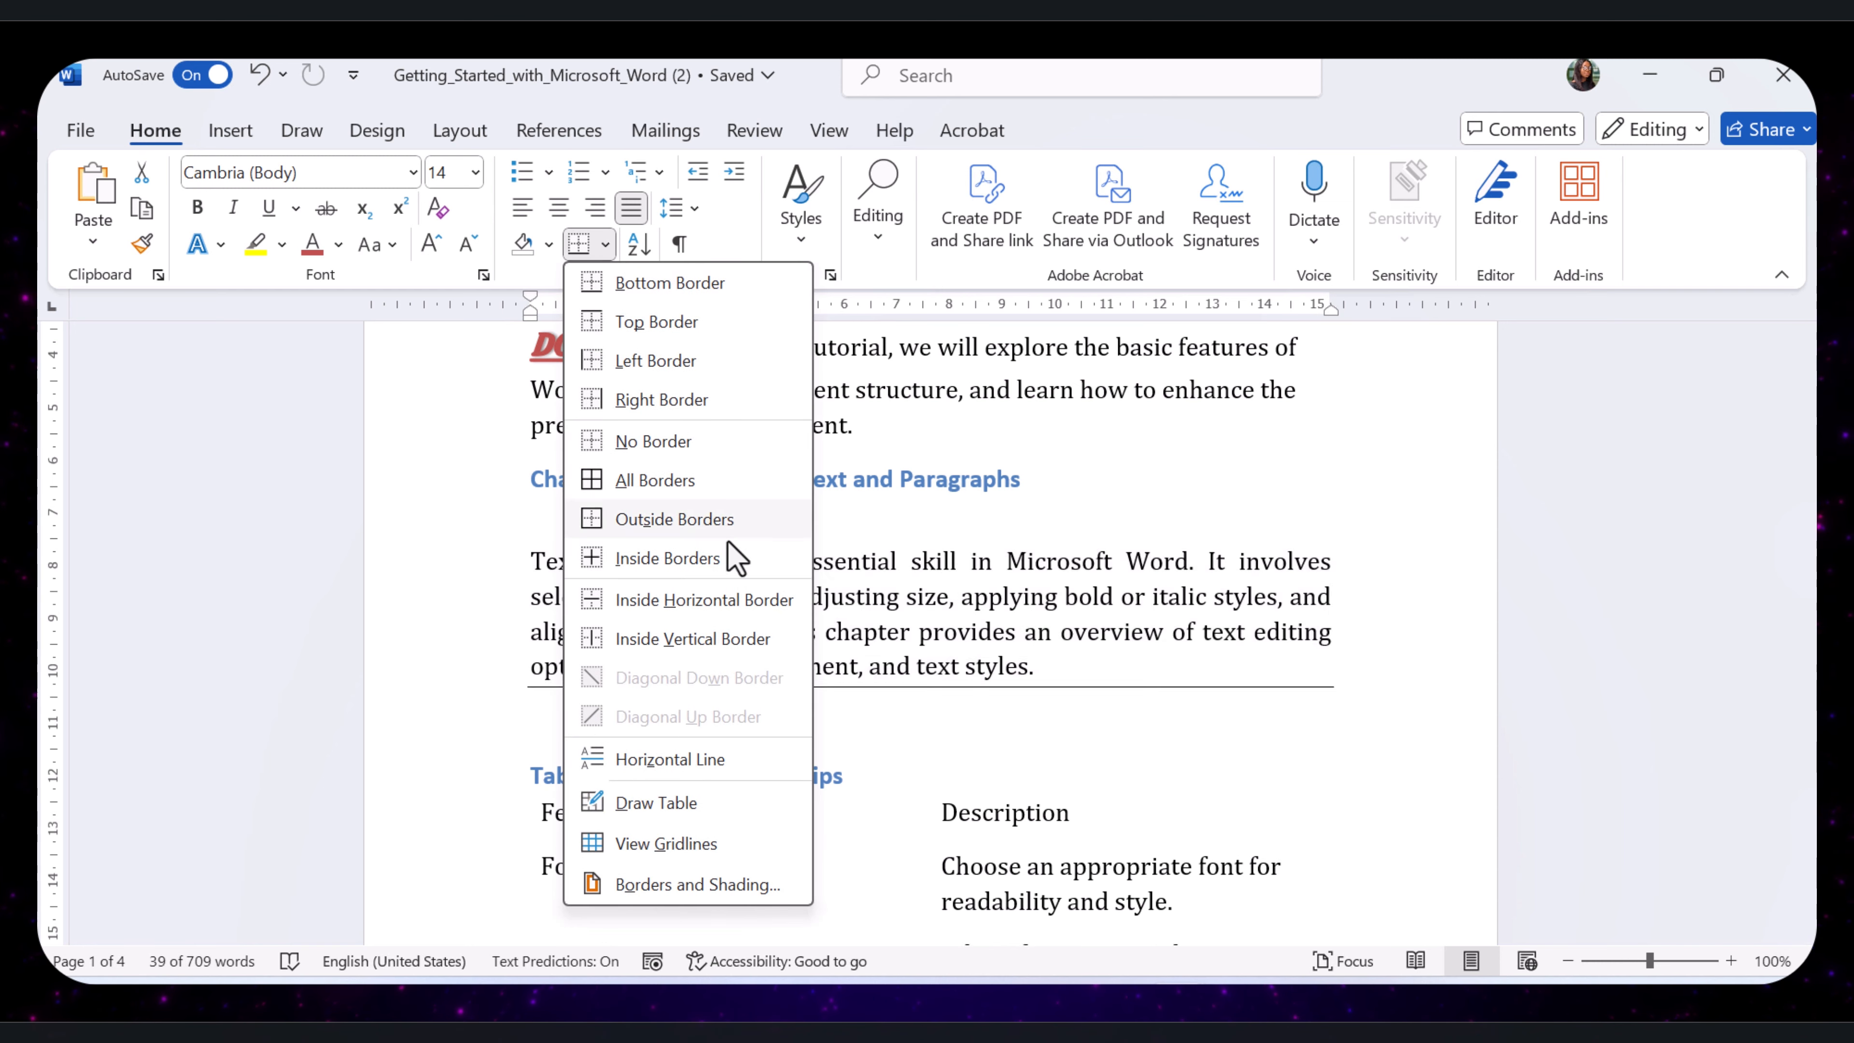
pyautogui.click(702, 524)
pyautogui.click(605, 247)
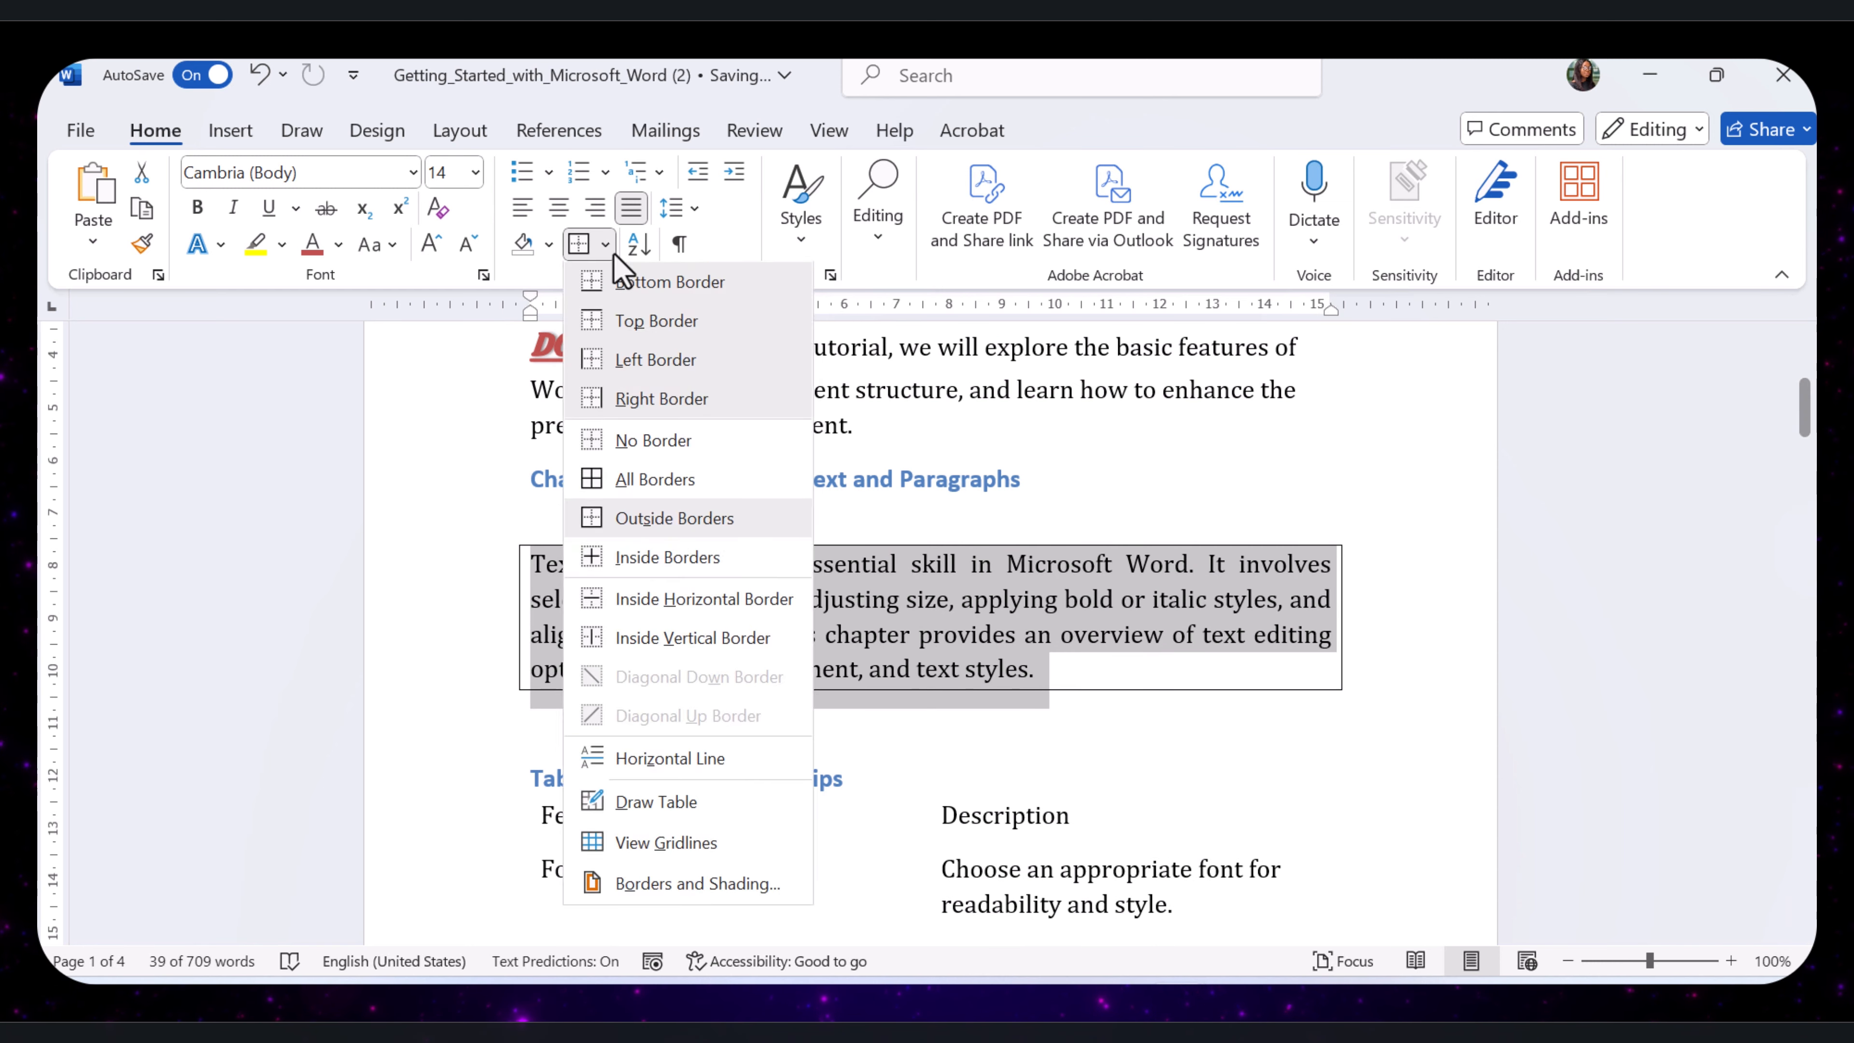
pyautogui.click(715, 882)
pyautogui.click(770, 254)
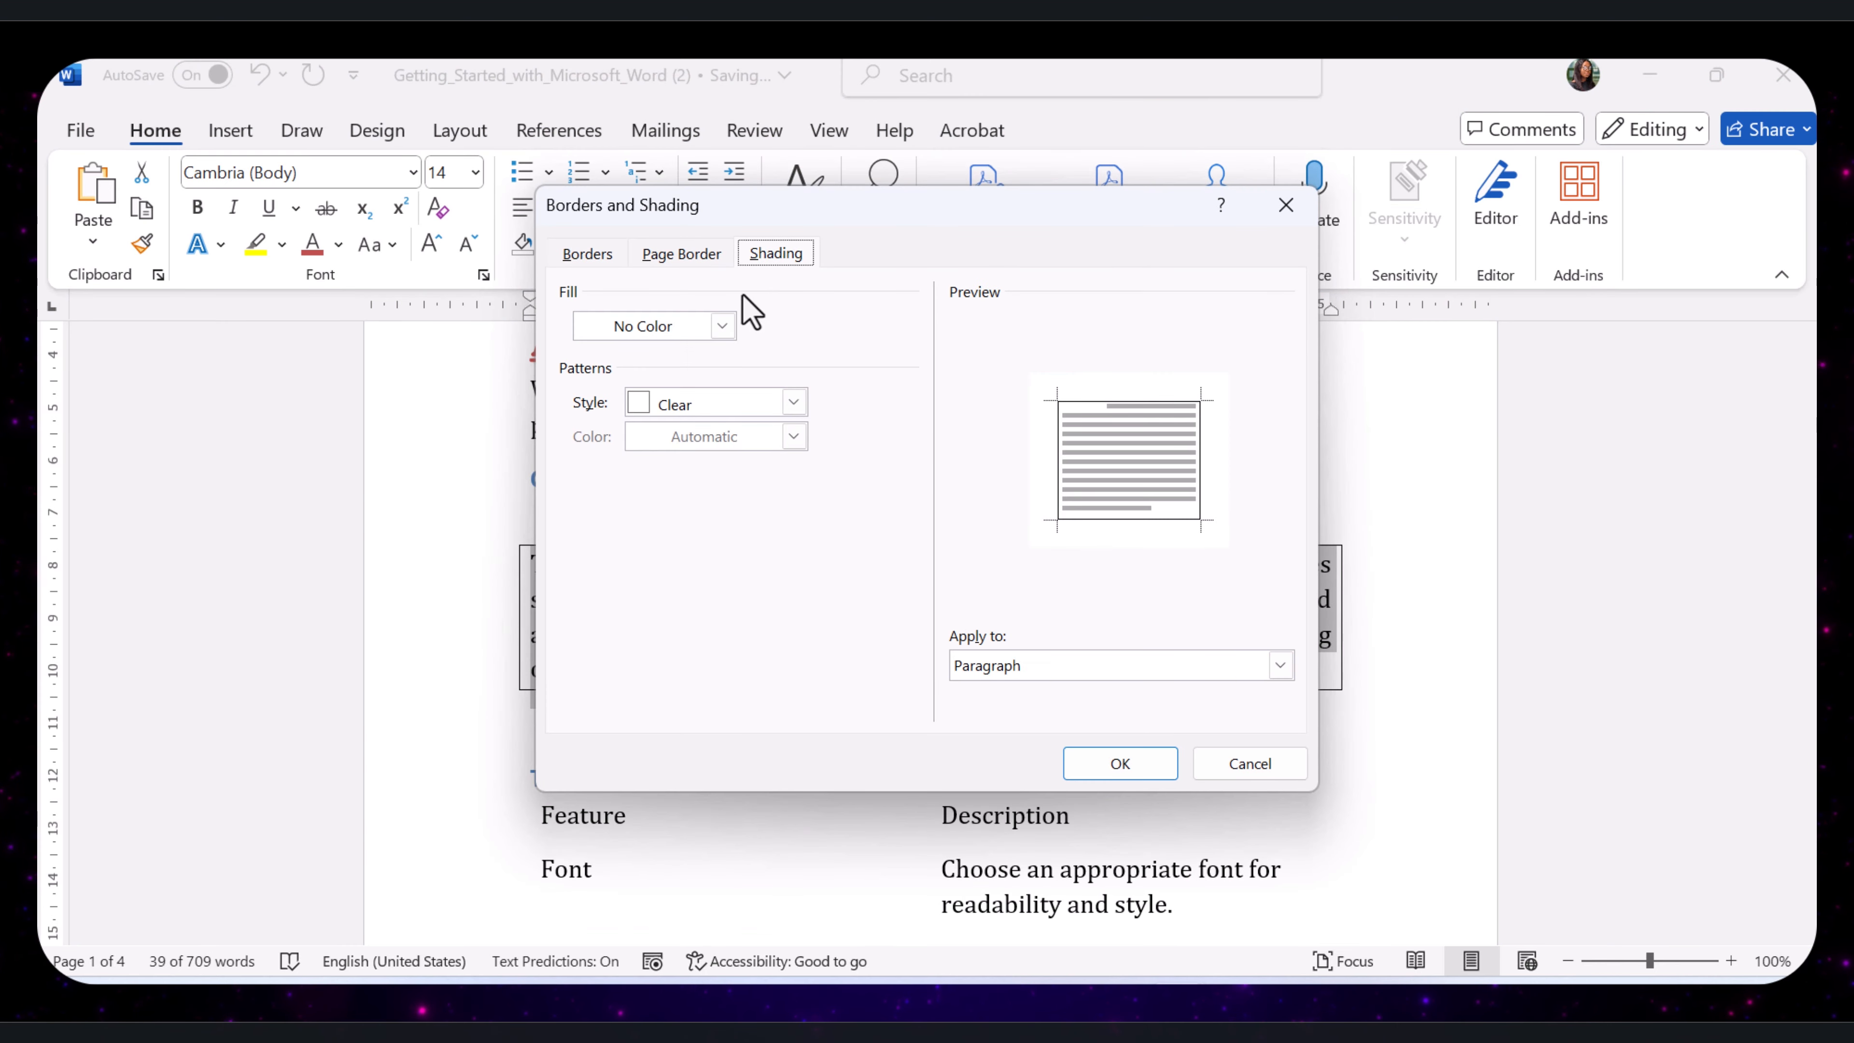
pyautogui.click(721, 329)
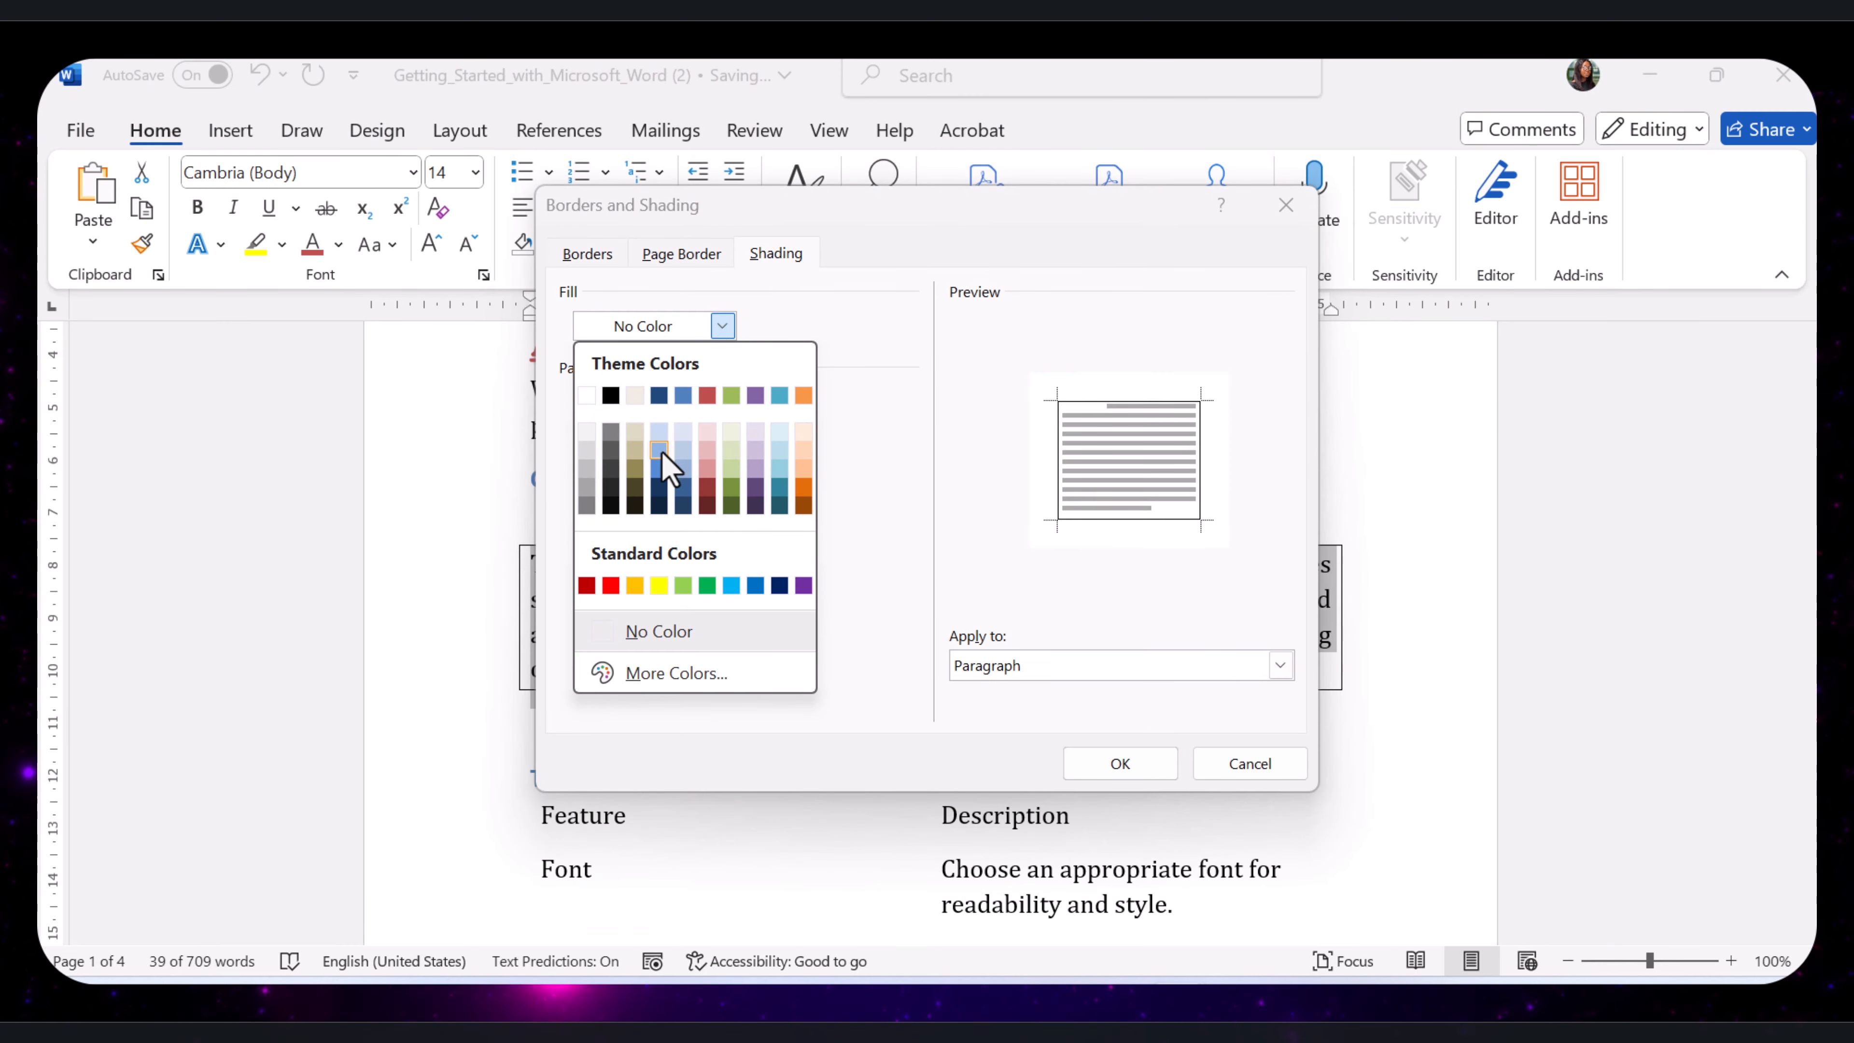
pyautogui.click(662, 450)
pyautogui.click(1093, 765)
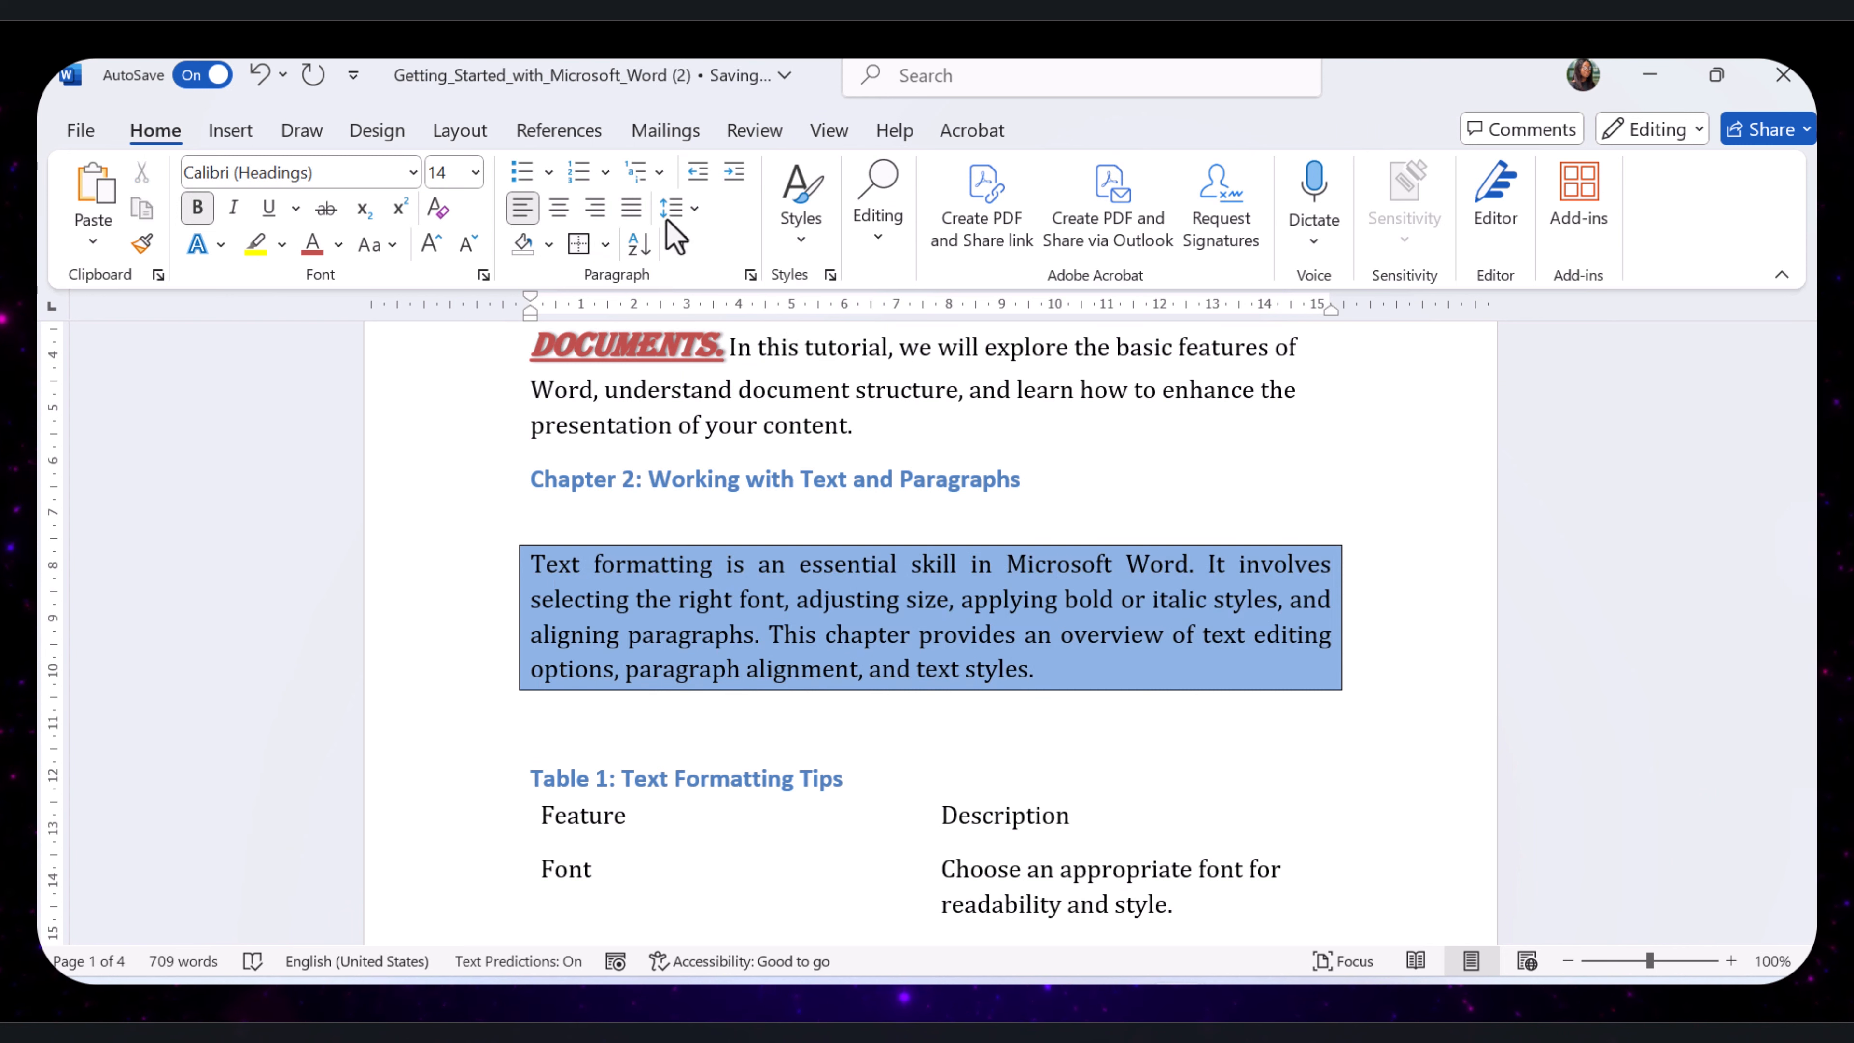
# Try triple line spacing, 0 pt before and a 0.3 cm left indent on the Table 1 heading, and discard the changes.
pyautogui.click(751, 276)
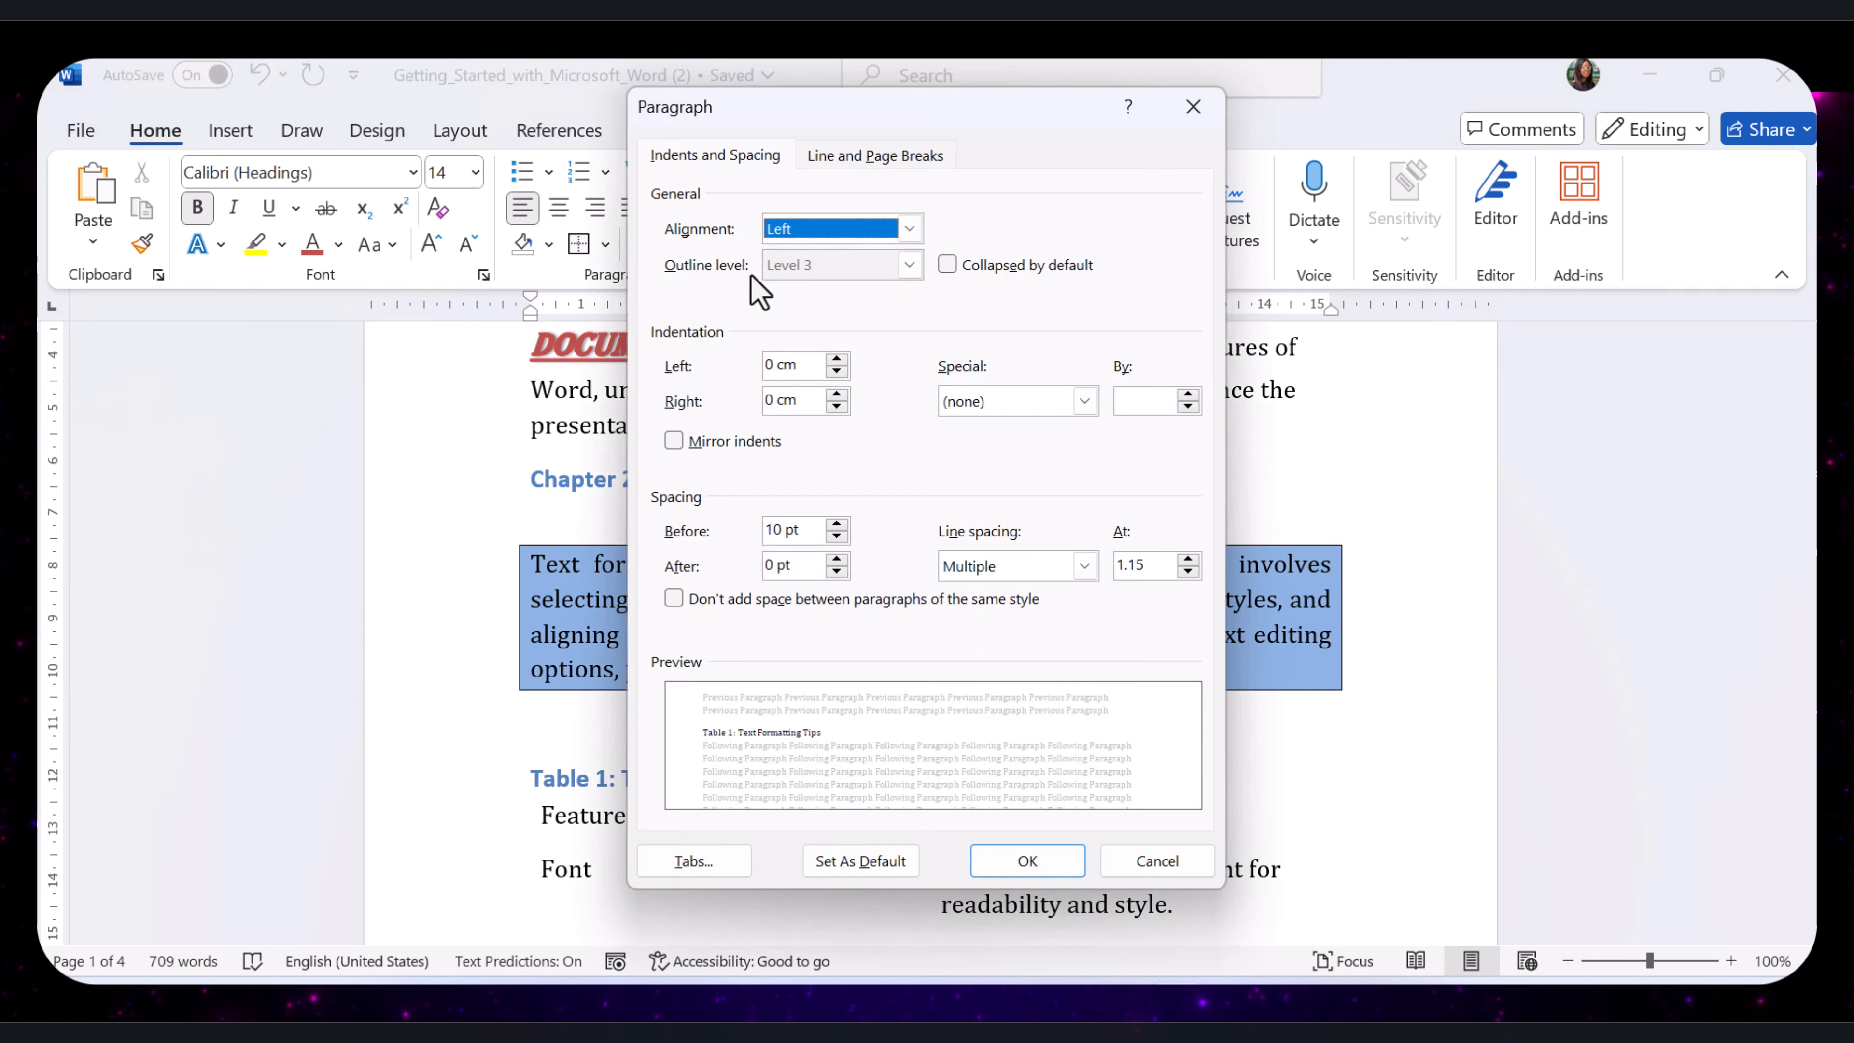
pyautogui.click(1080, 566)
pyautogui.click(1015, 606)
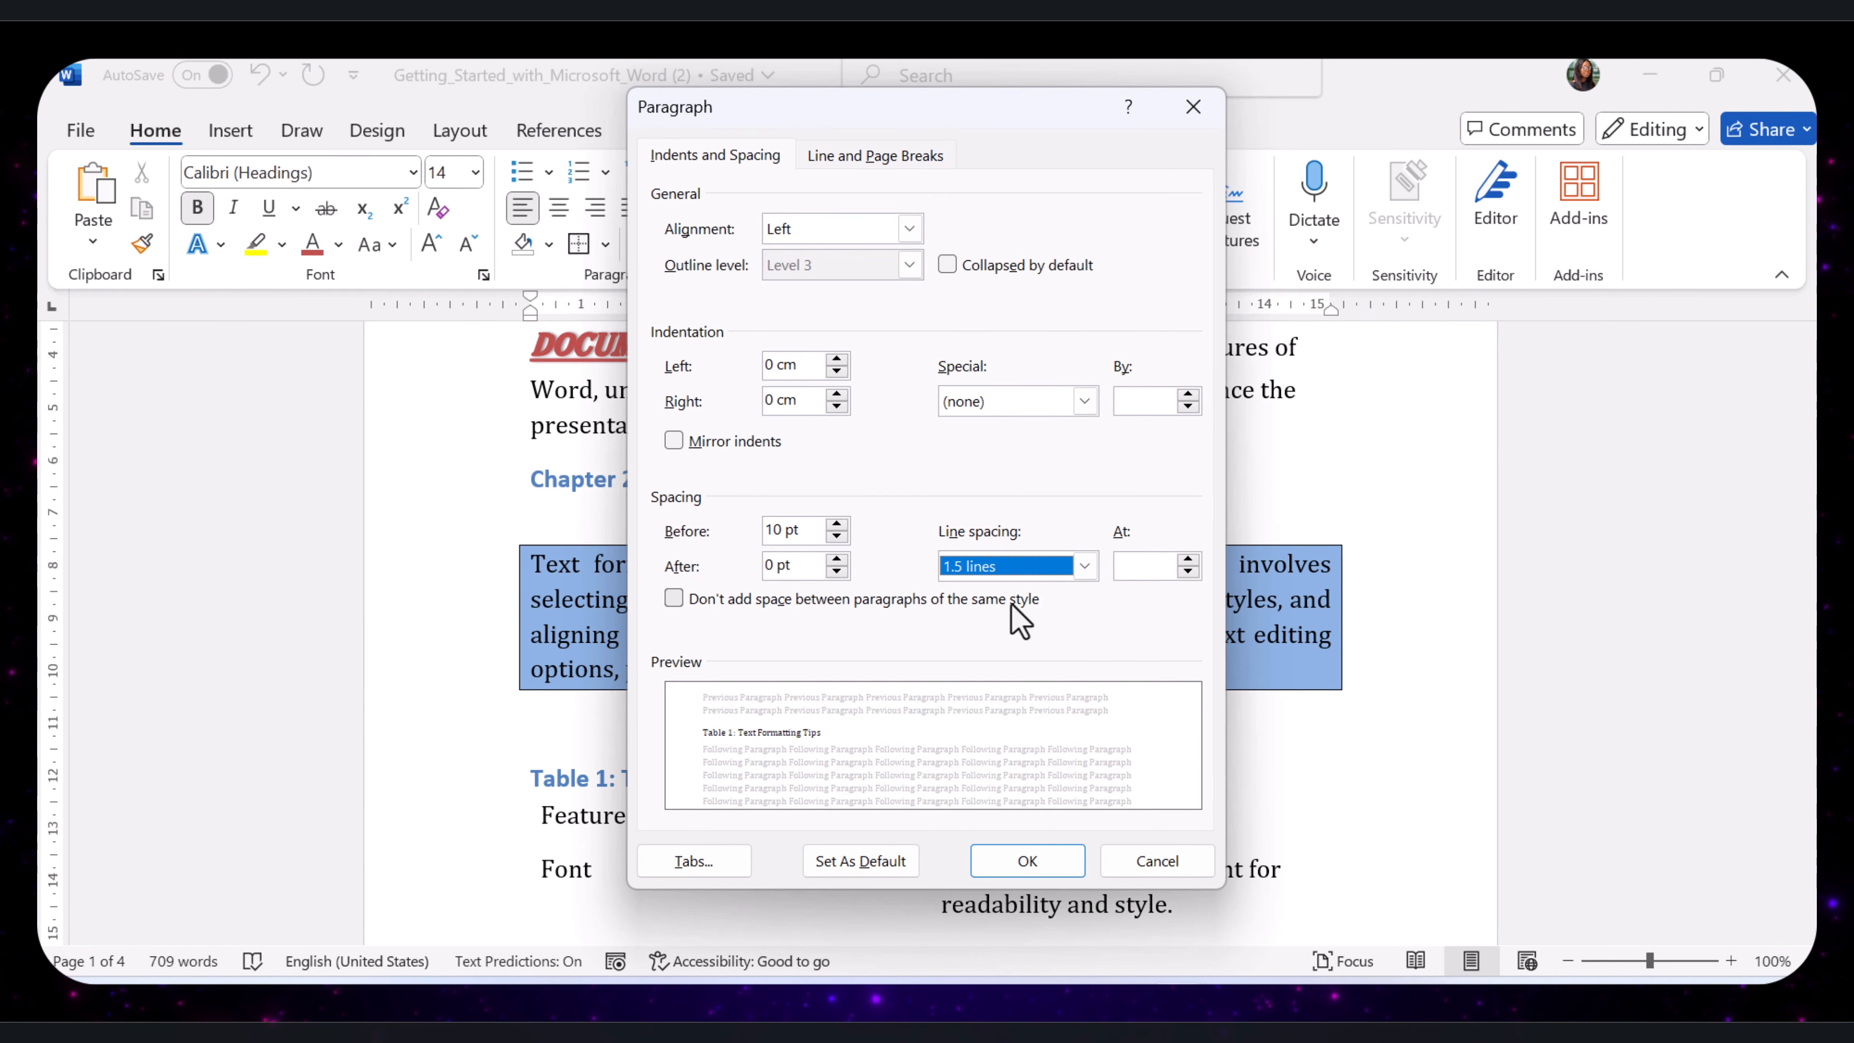
pyautogui.click(1085, 566)
pyautogui.click(1040, 688)
pyautogui.click(837, 525)
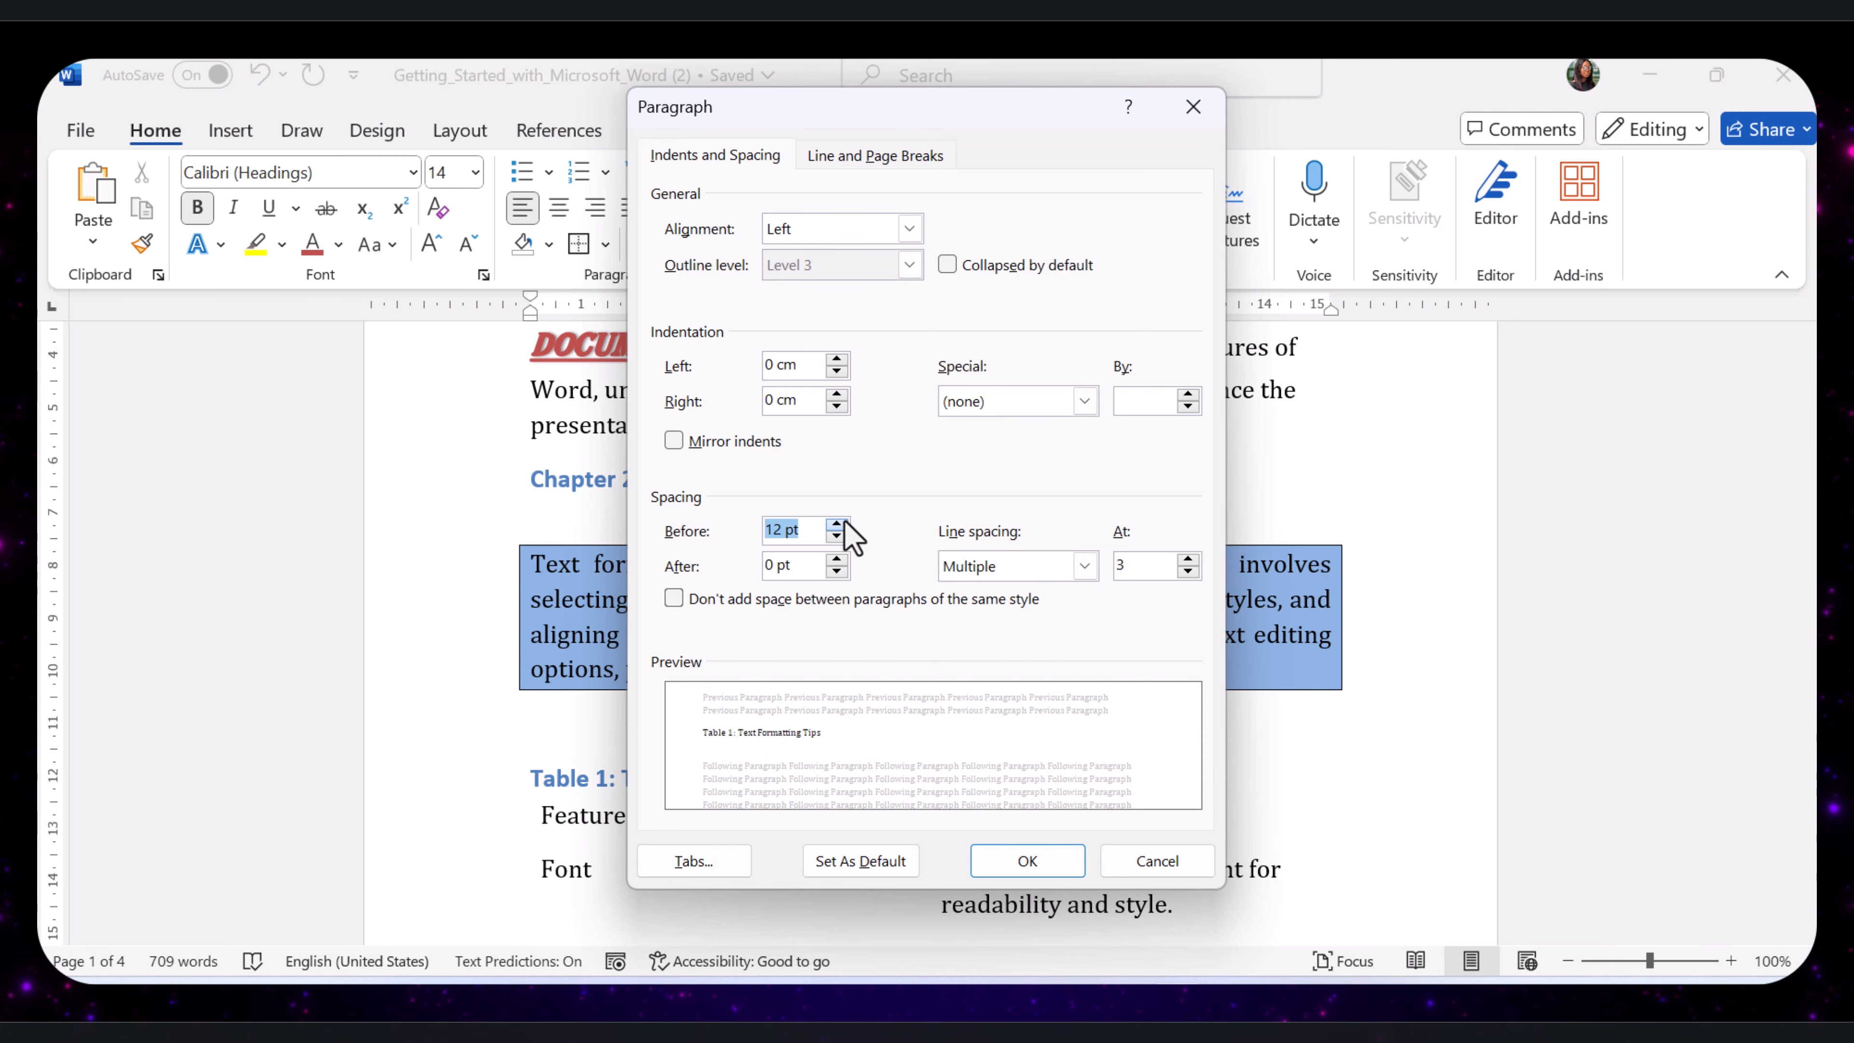
pyautogui.click(837, 524)
pyautogui.click(836, 536)
pyautogui.click(837, 536)
pyautogui.click(837, 536)
pyautogui.click(837, 371)
pyautogui.click(837, 370)
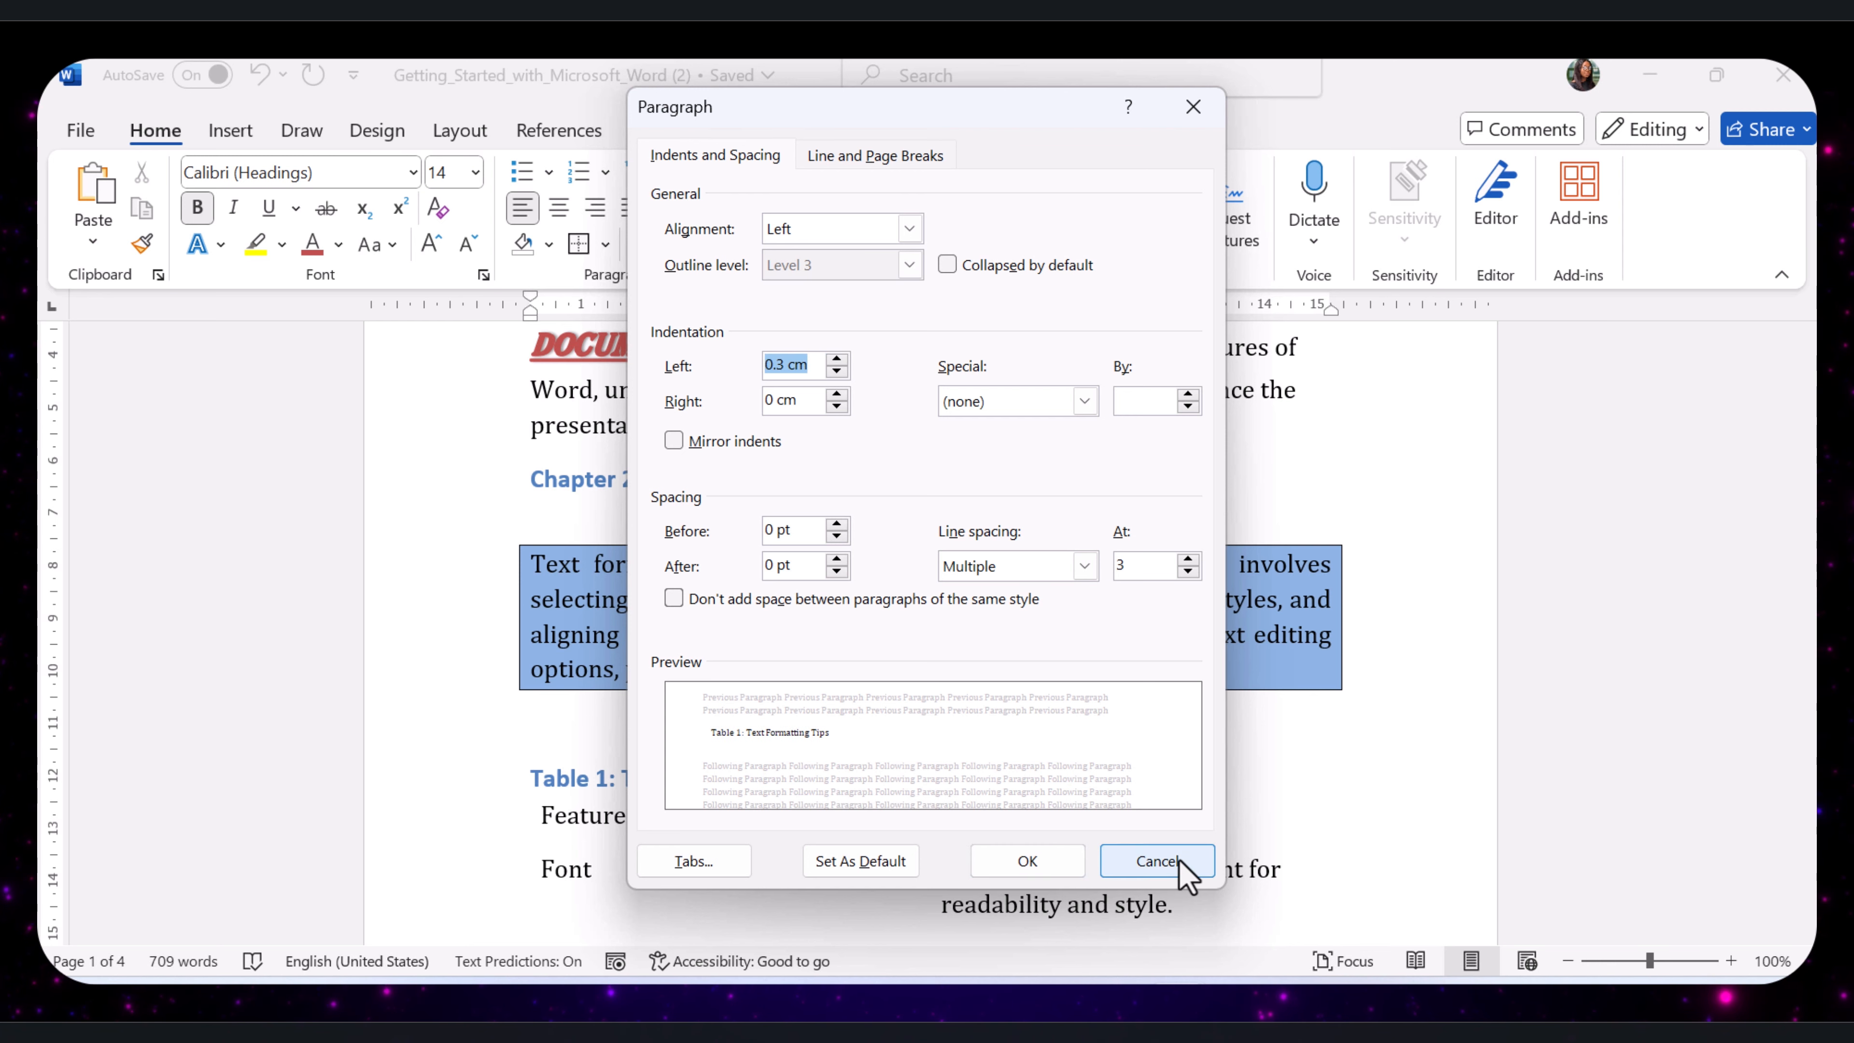
pyautogui.click(1156, 861)
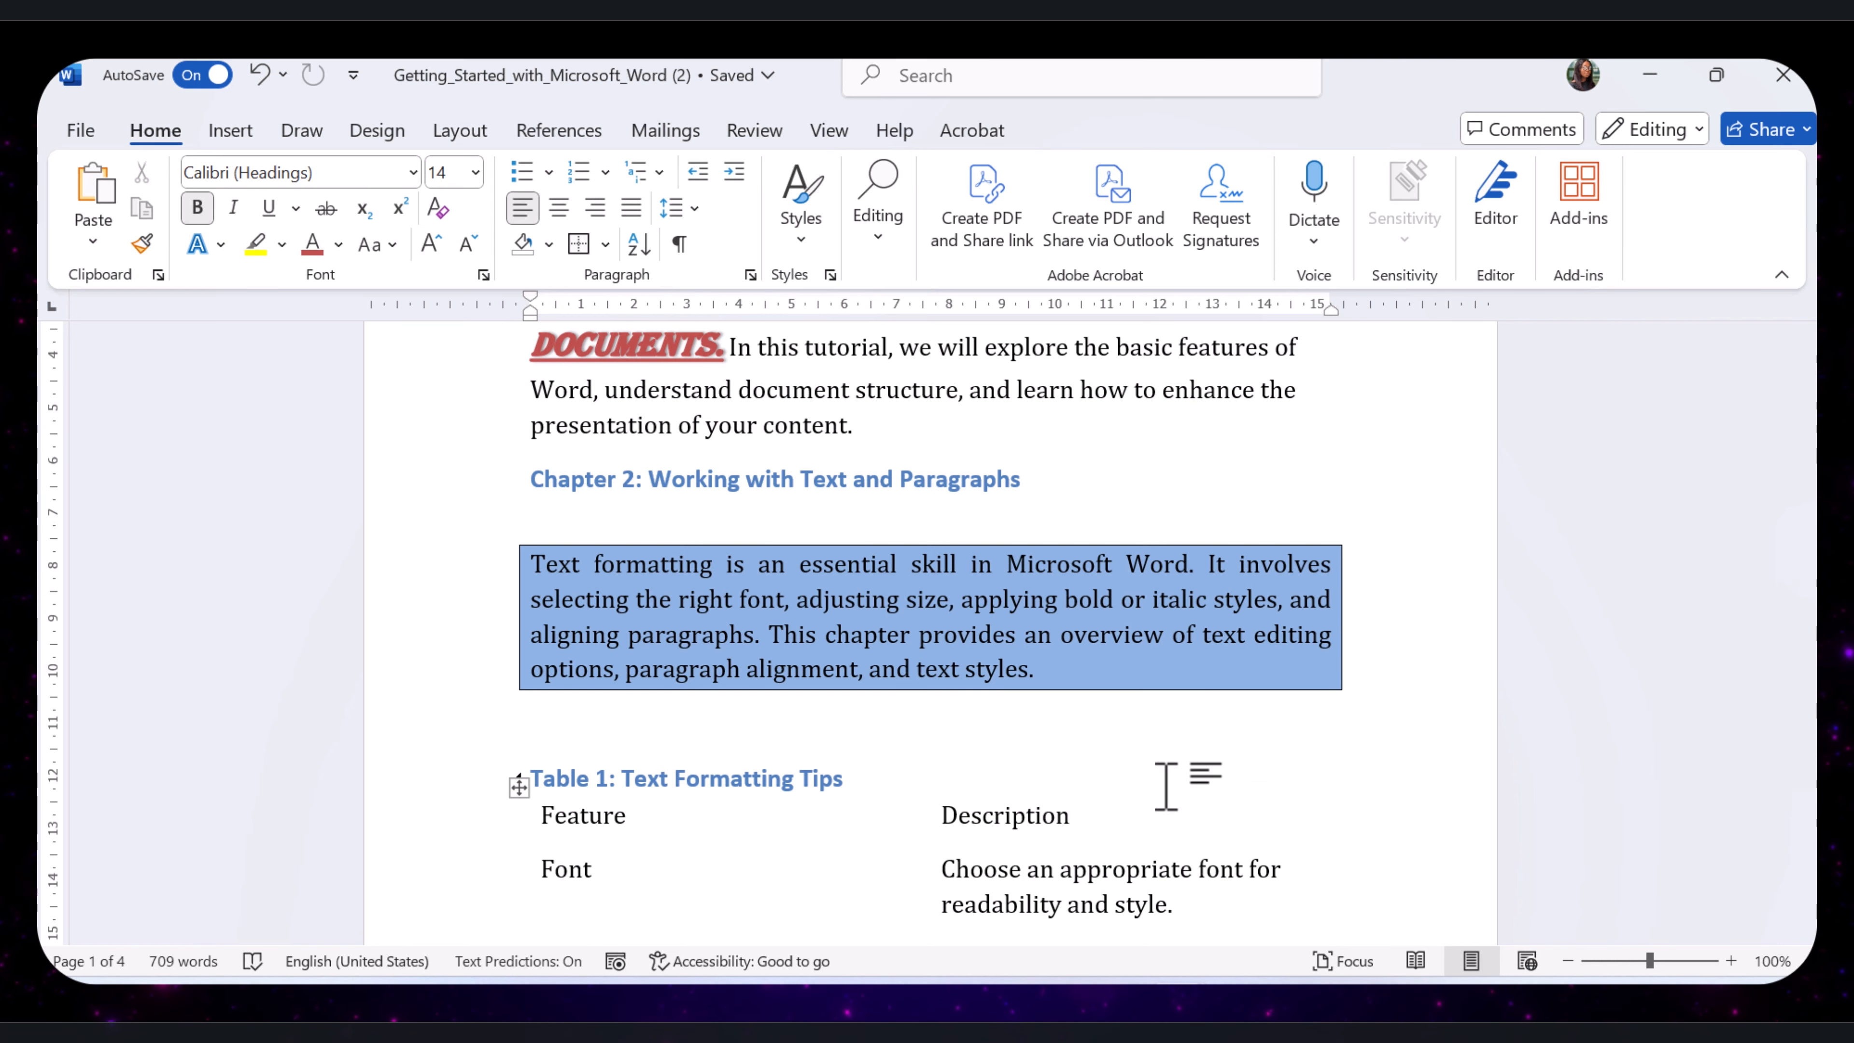
# Try indenting the Chapter 4 paragraph with repeated tabs, and undo the indentation.
pyautogui.click(260, 75)
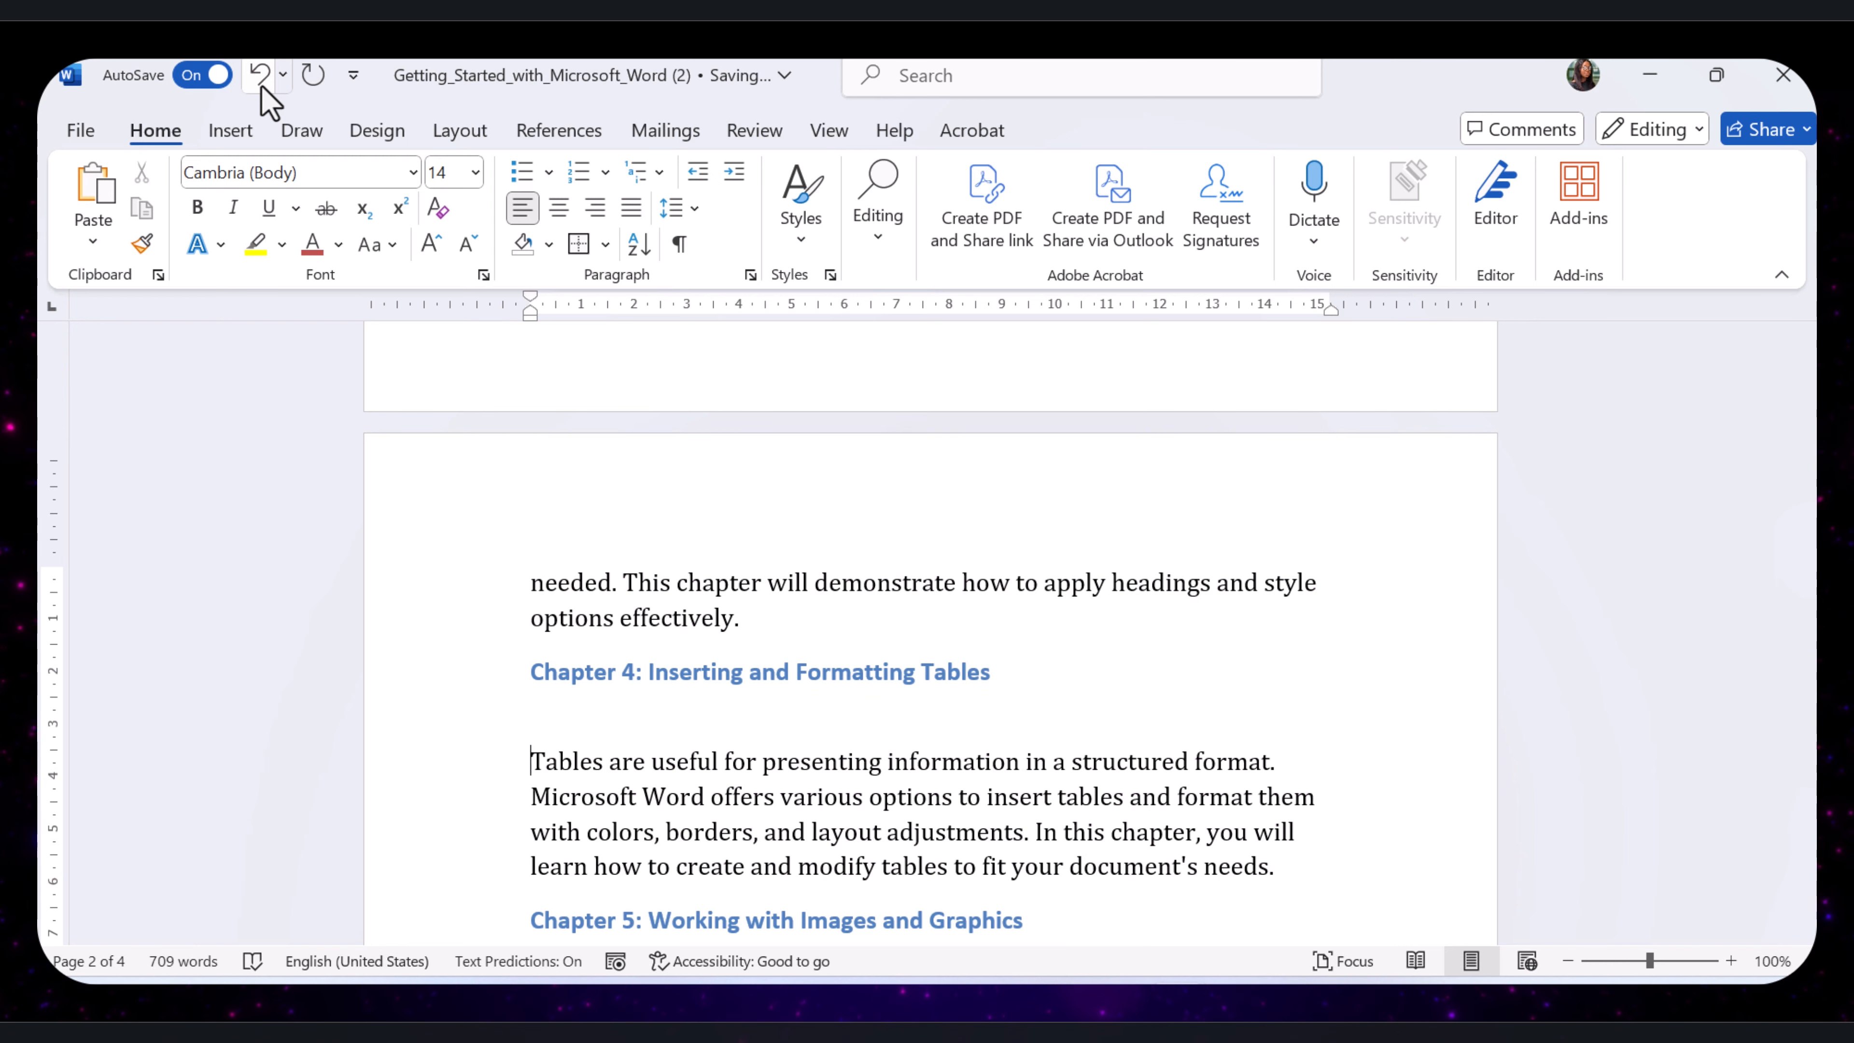
pyautogui.press('Tab')
pyautogui.press('Tab')
pyautogui.press('Tab')
pyautogui.press('Tab')
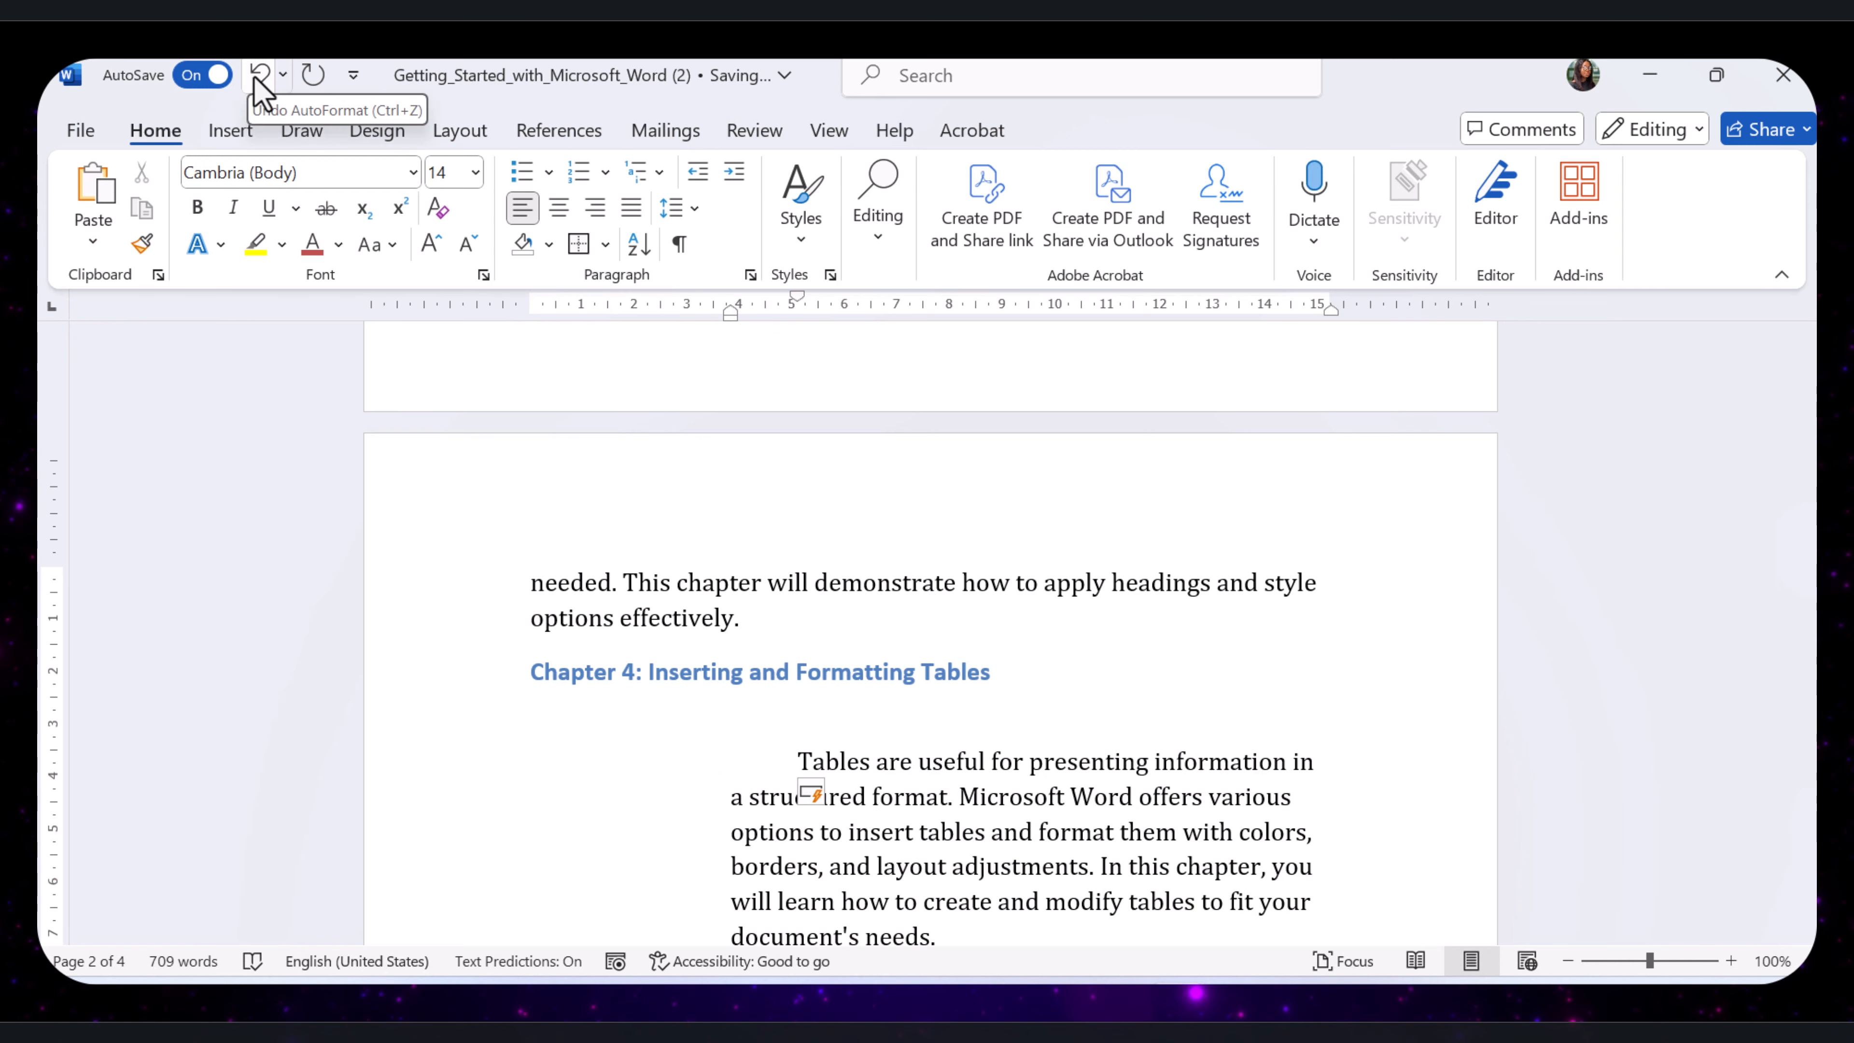
pyautogui.click(260, 76)
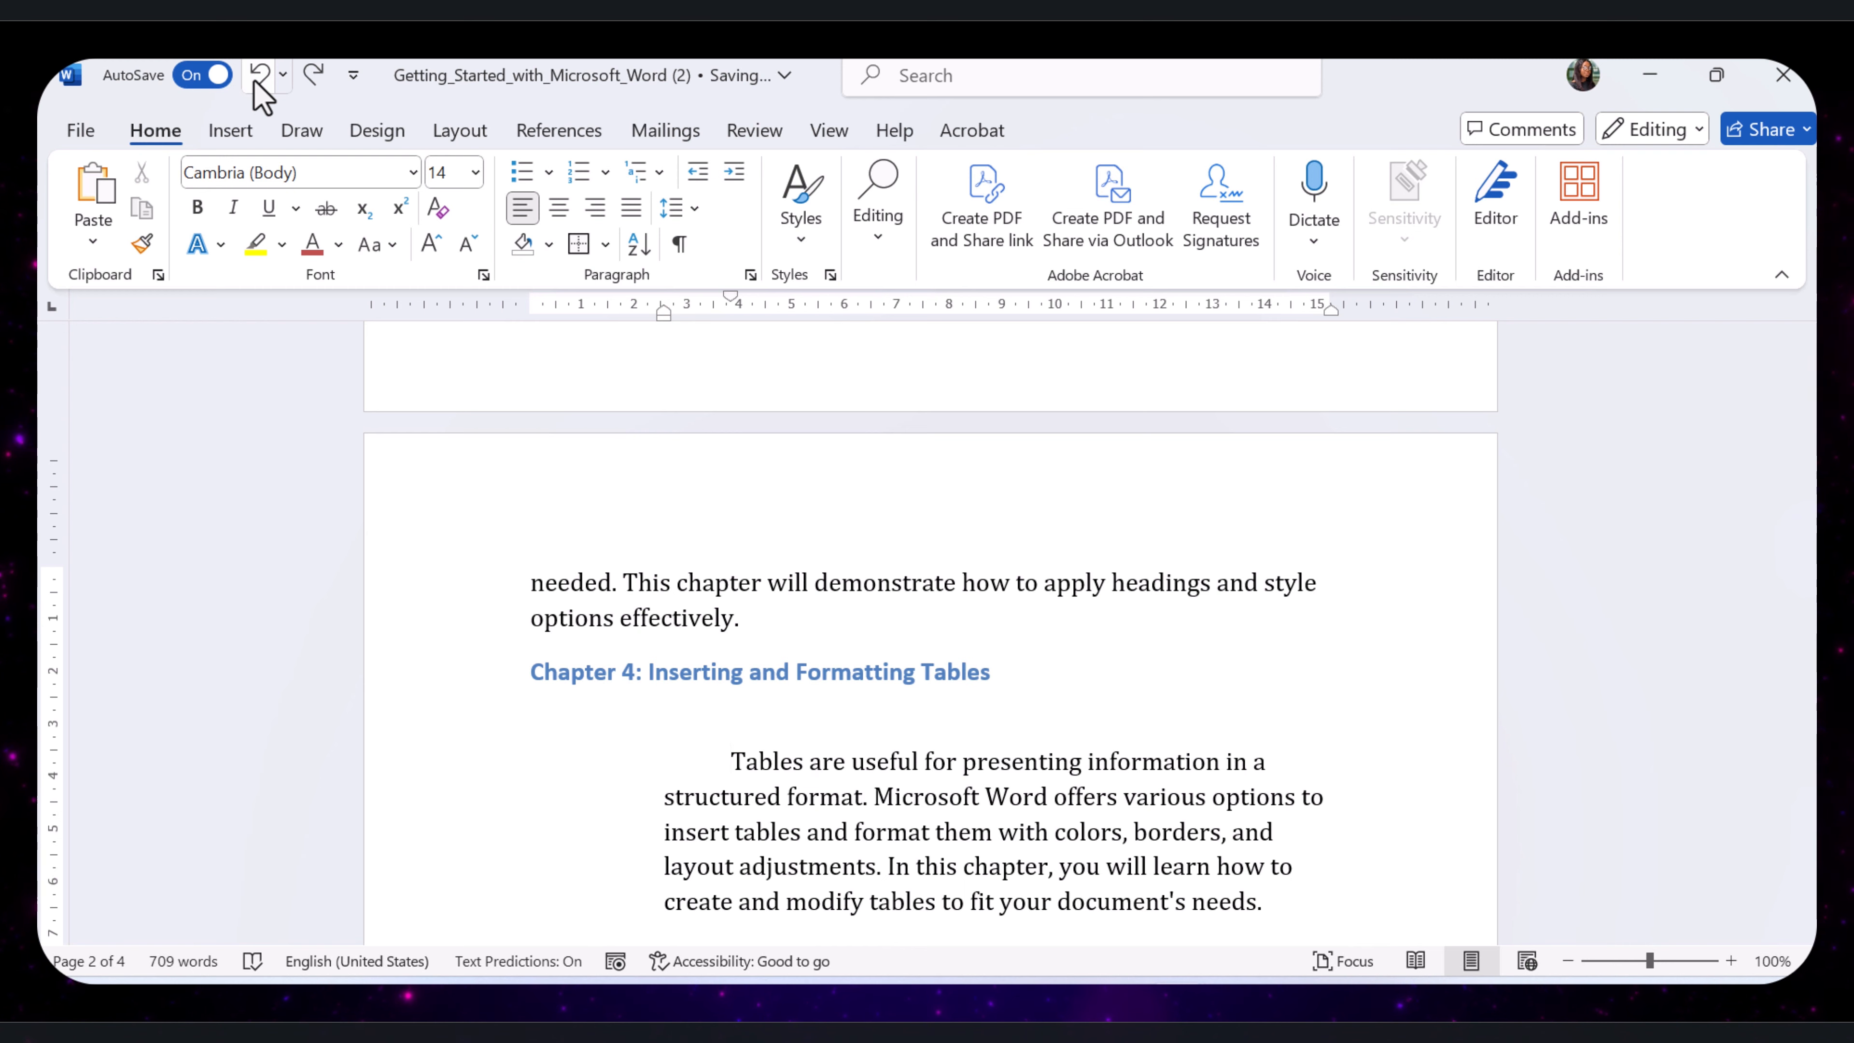
pyautogui.click(259, 76)
pyautogui.click(259, 76)
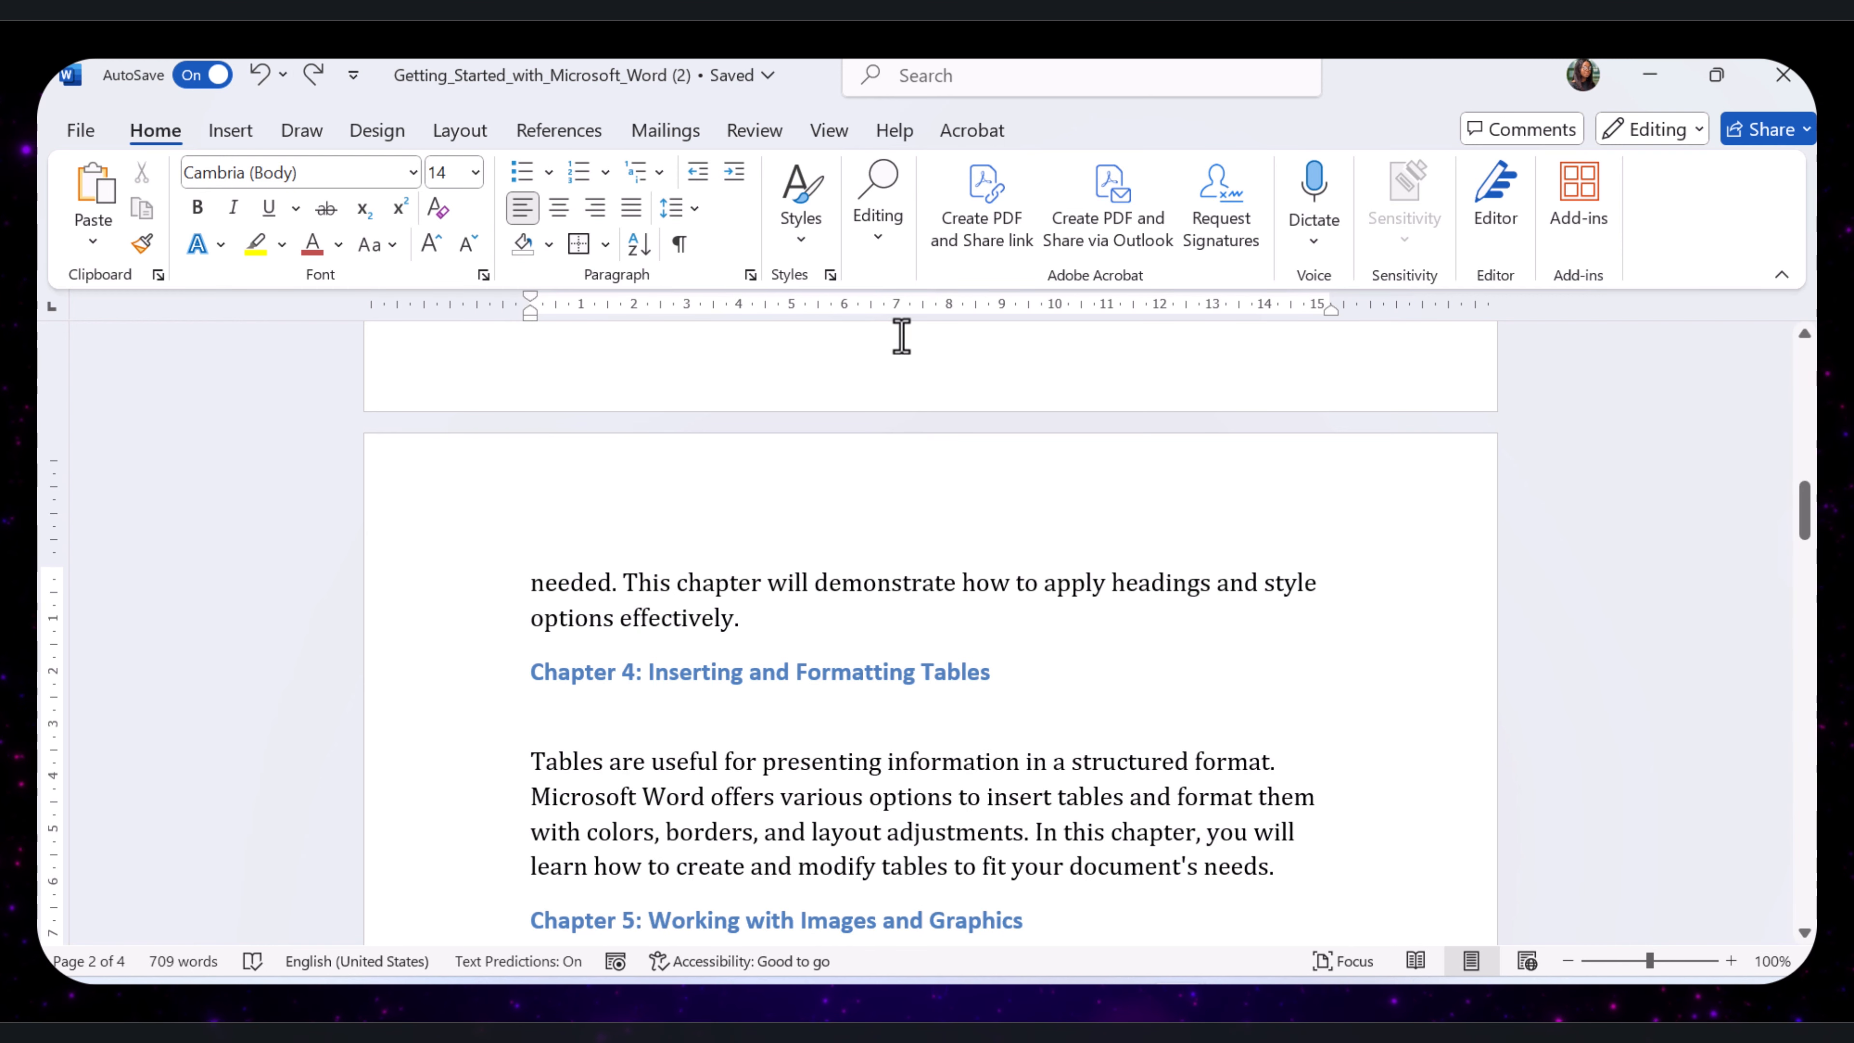
# Hide the ruler and show it again.
pyautogui.click(830, 132)
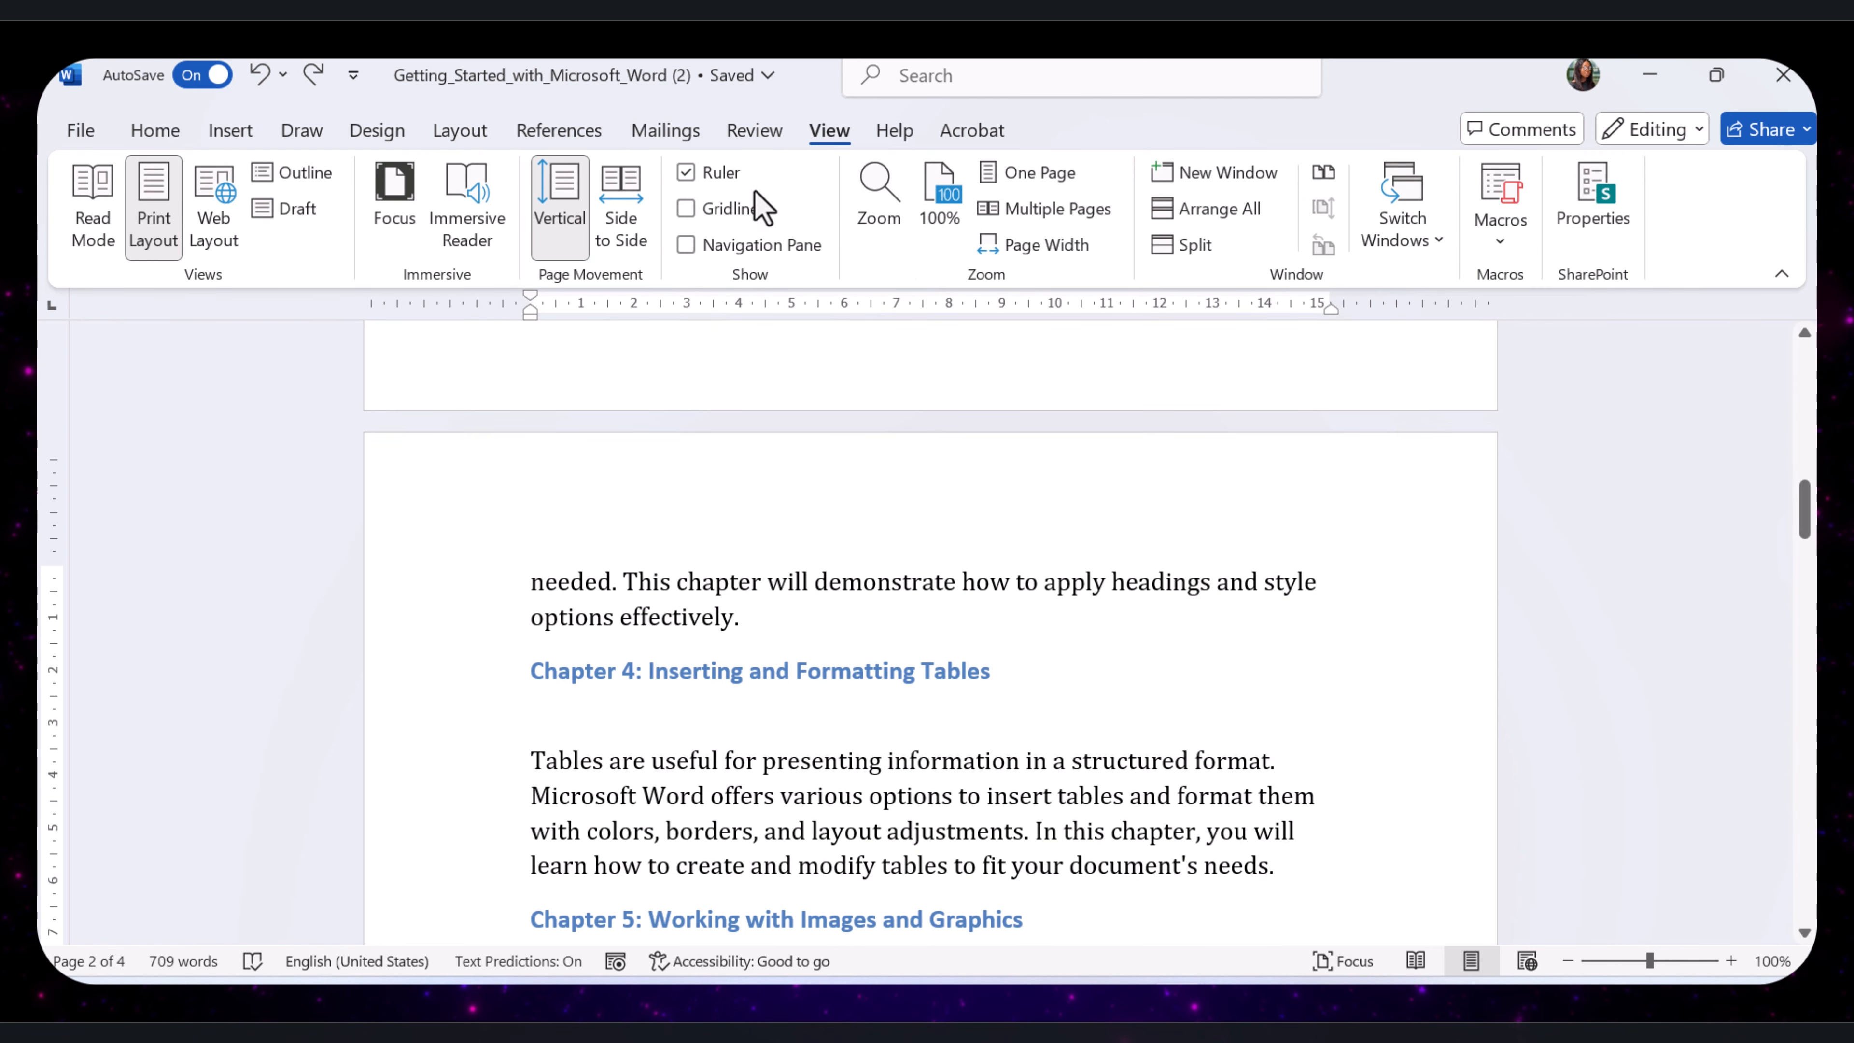
pyautogui.click(686, 173)
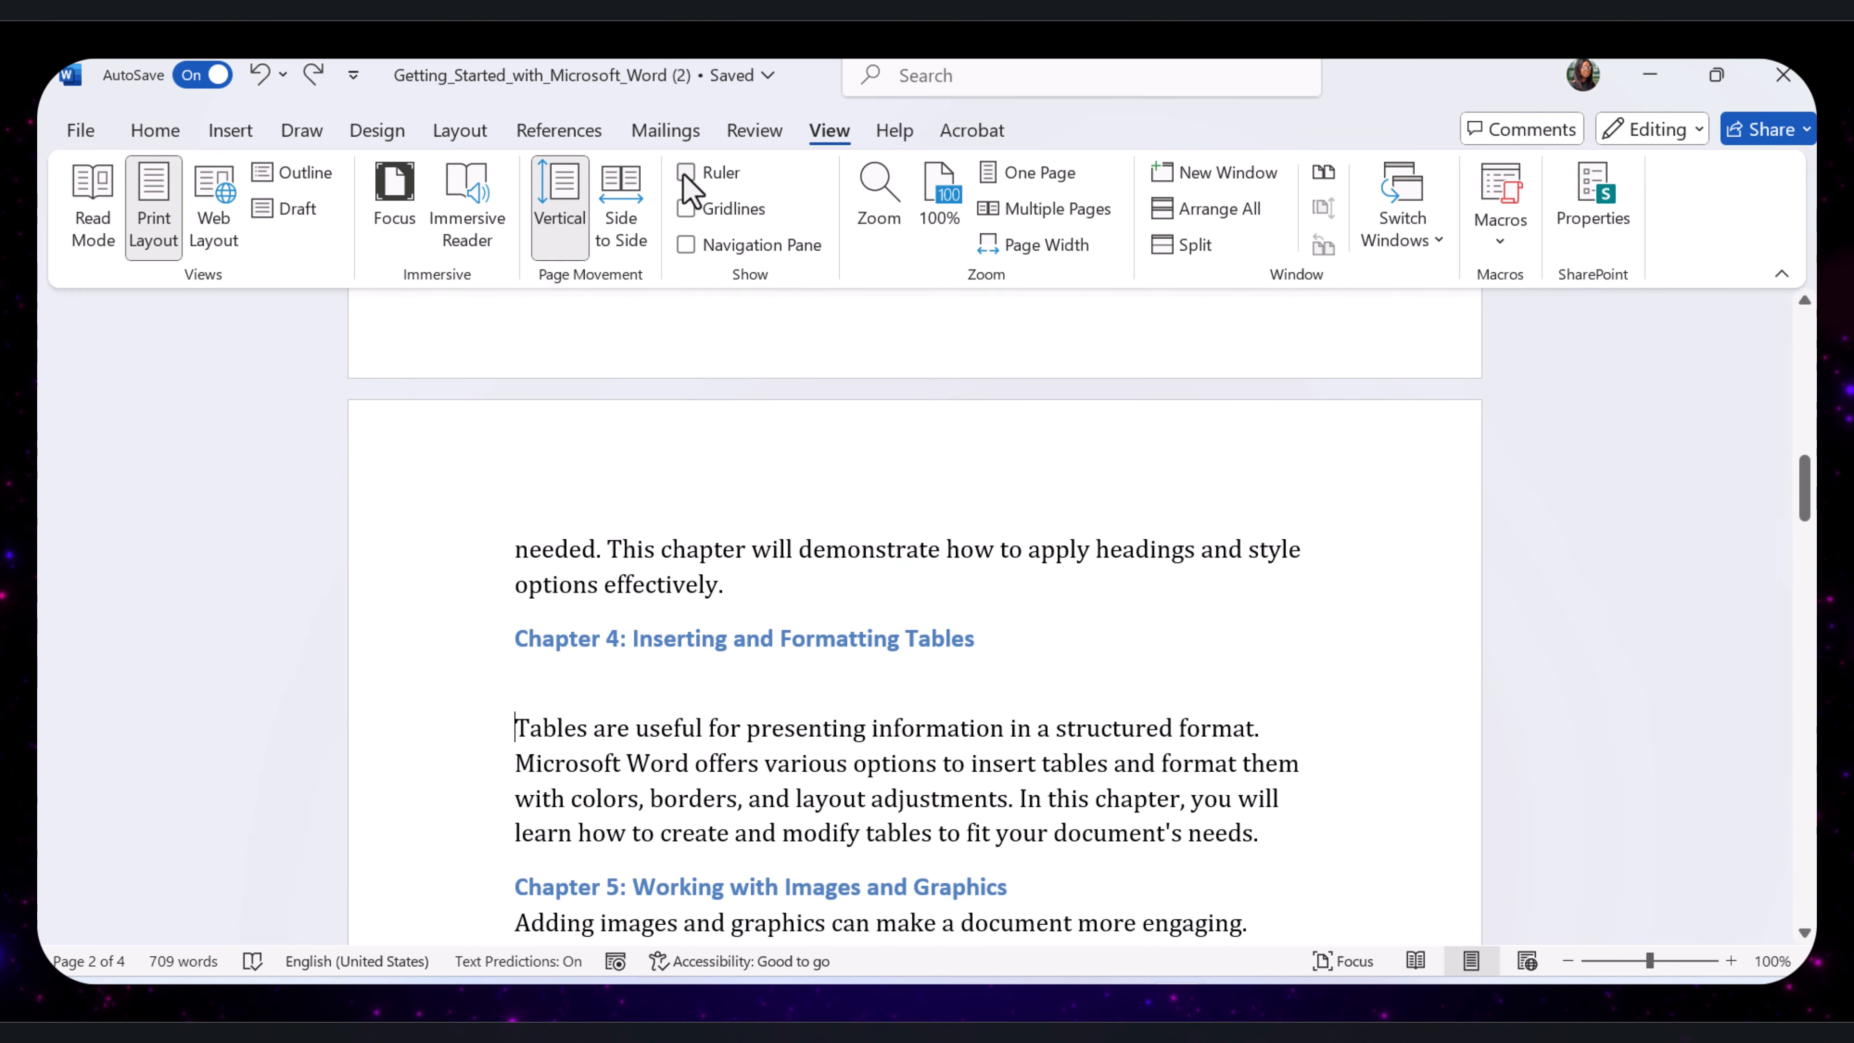
pyautogui.click(686, 175)
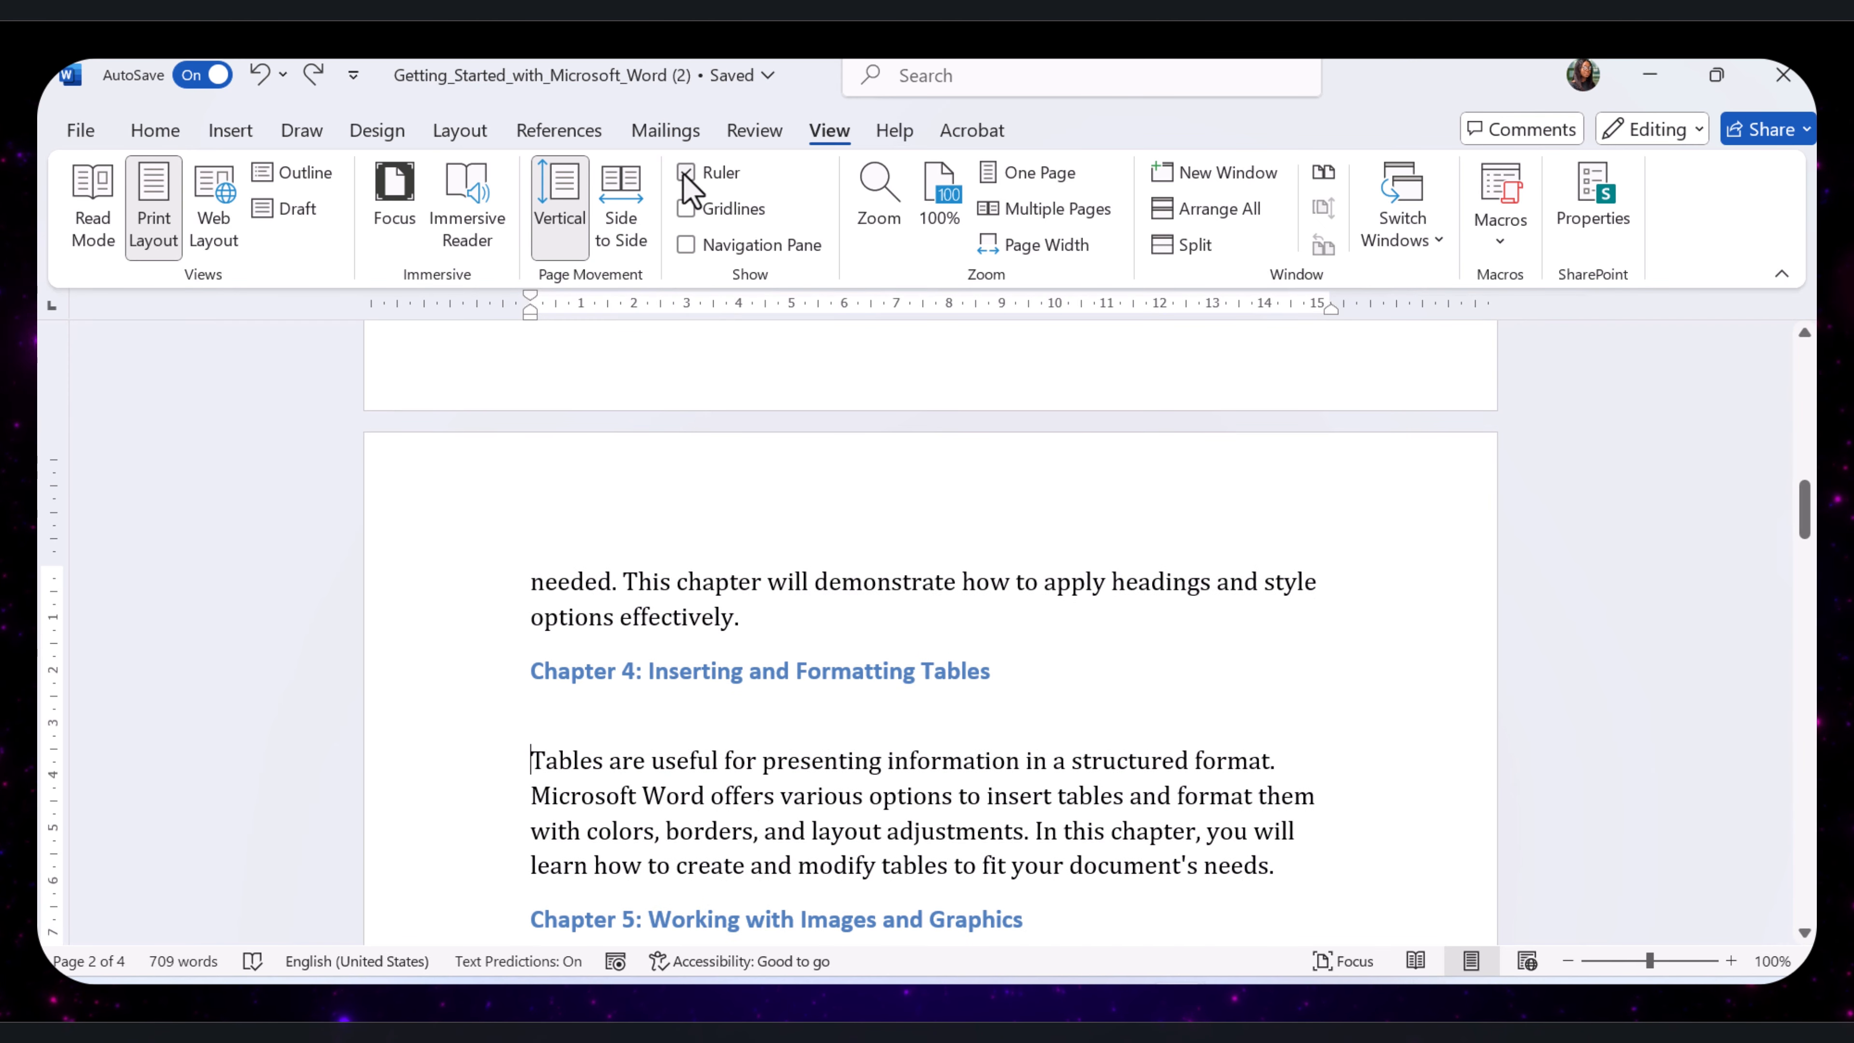
# Select the Chapter 4 paragraph and cycle through the ruler's tab stop types back to the left tab.
pyautogui.scroll(-3, 898, 539)
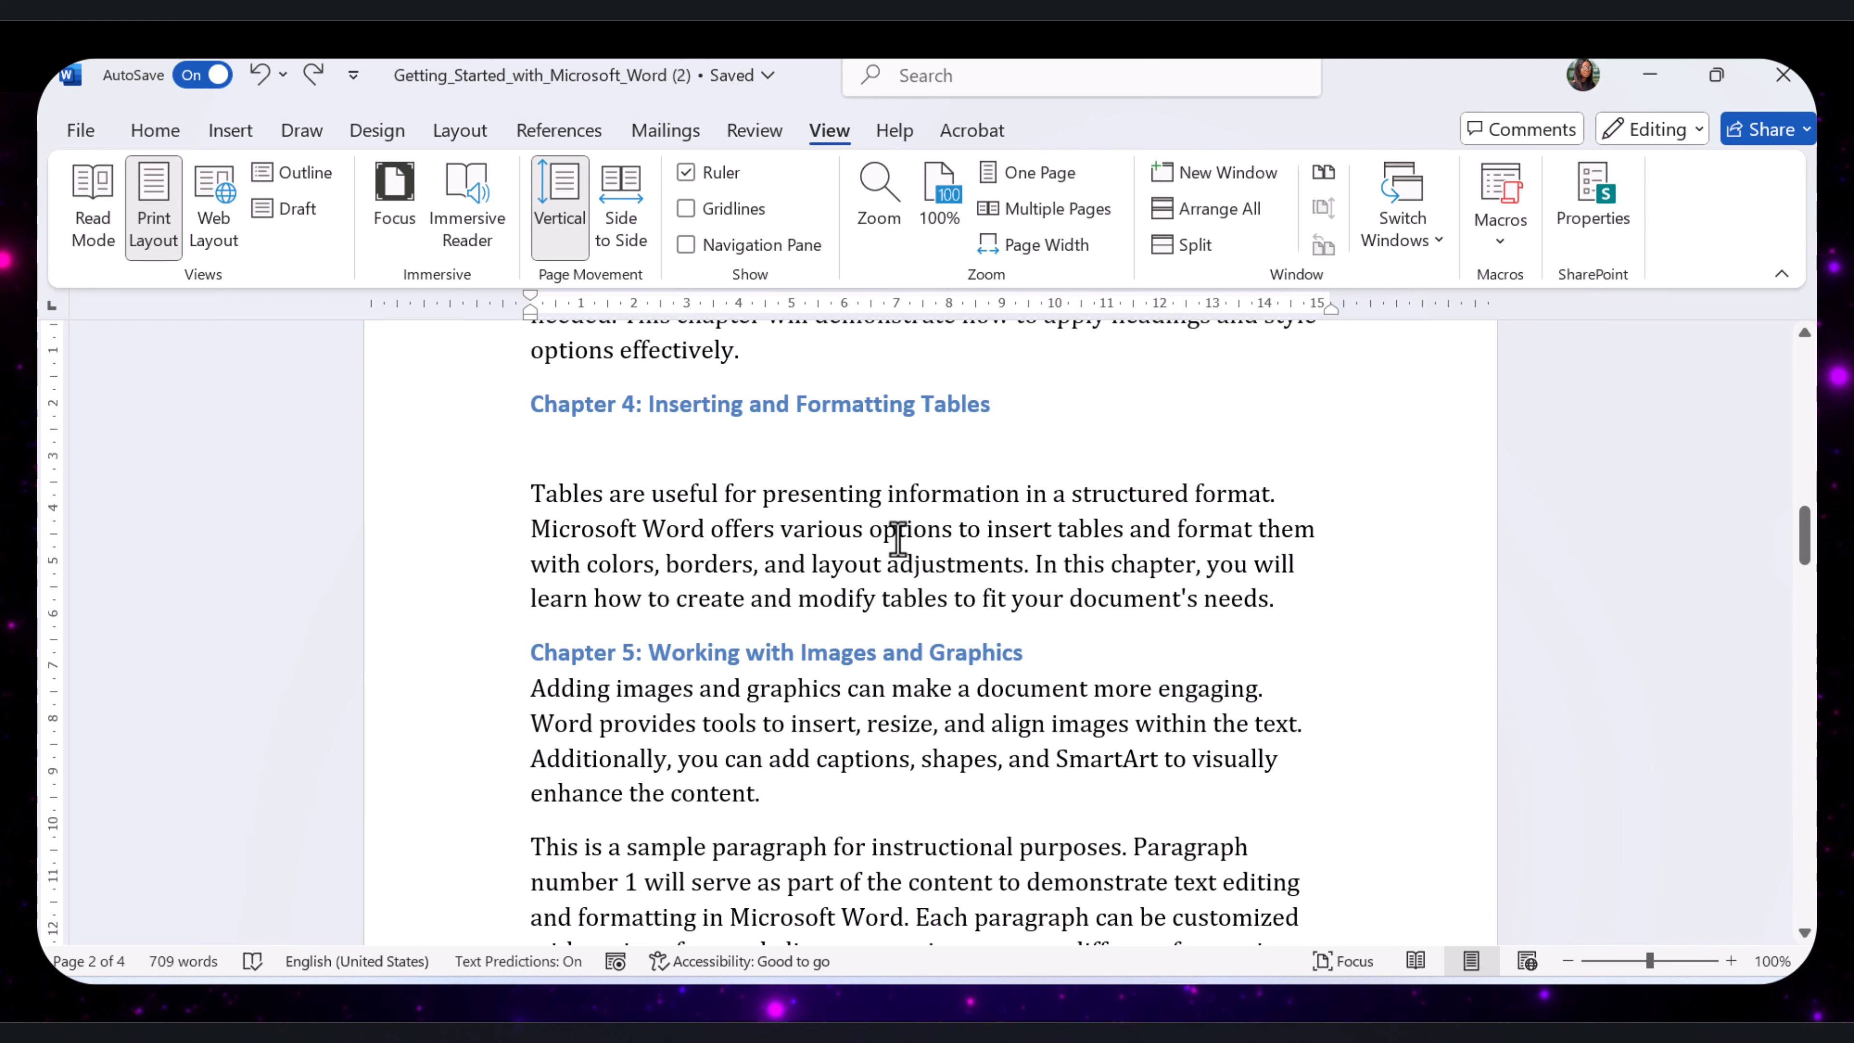
pyautogui.doubleClick(898, 539)
pyautogui.click(898, 539)
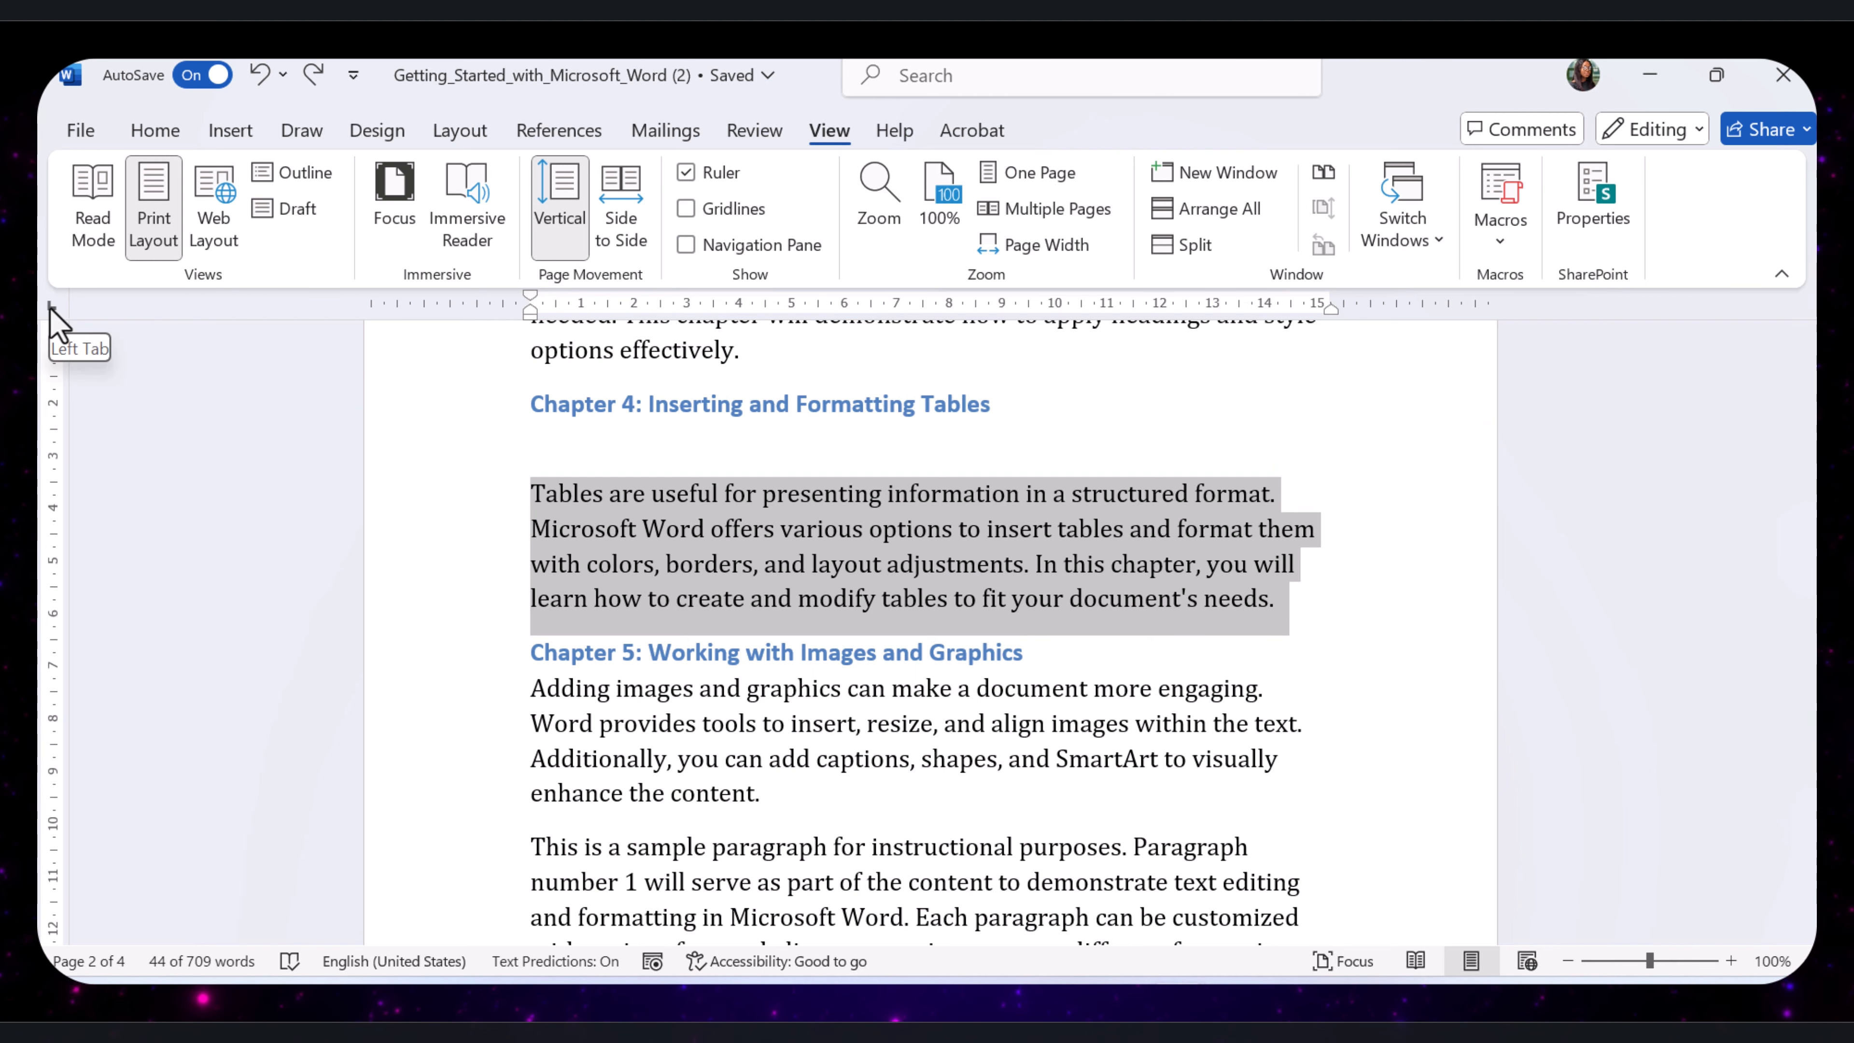
pyautogui.click(51, 307)
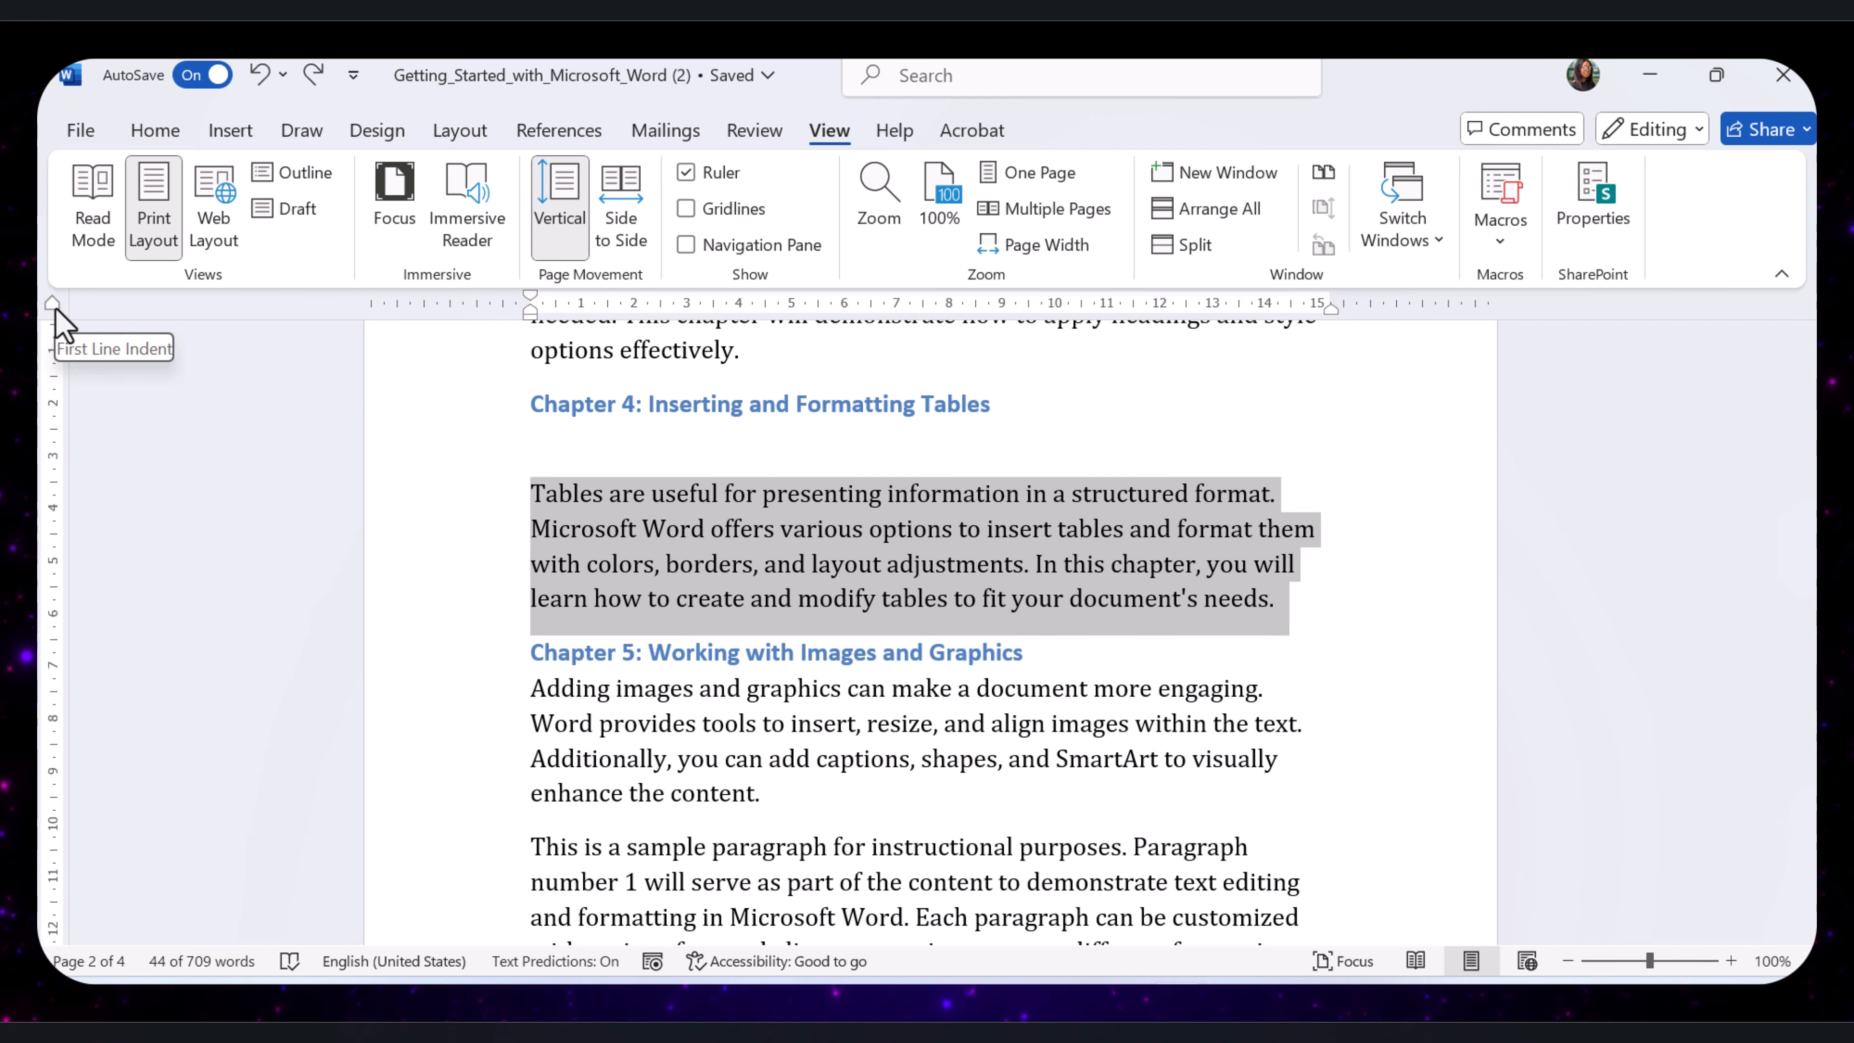
pyautogui.click(55, 308)
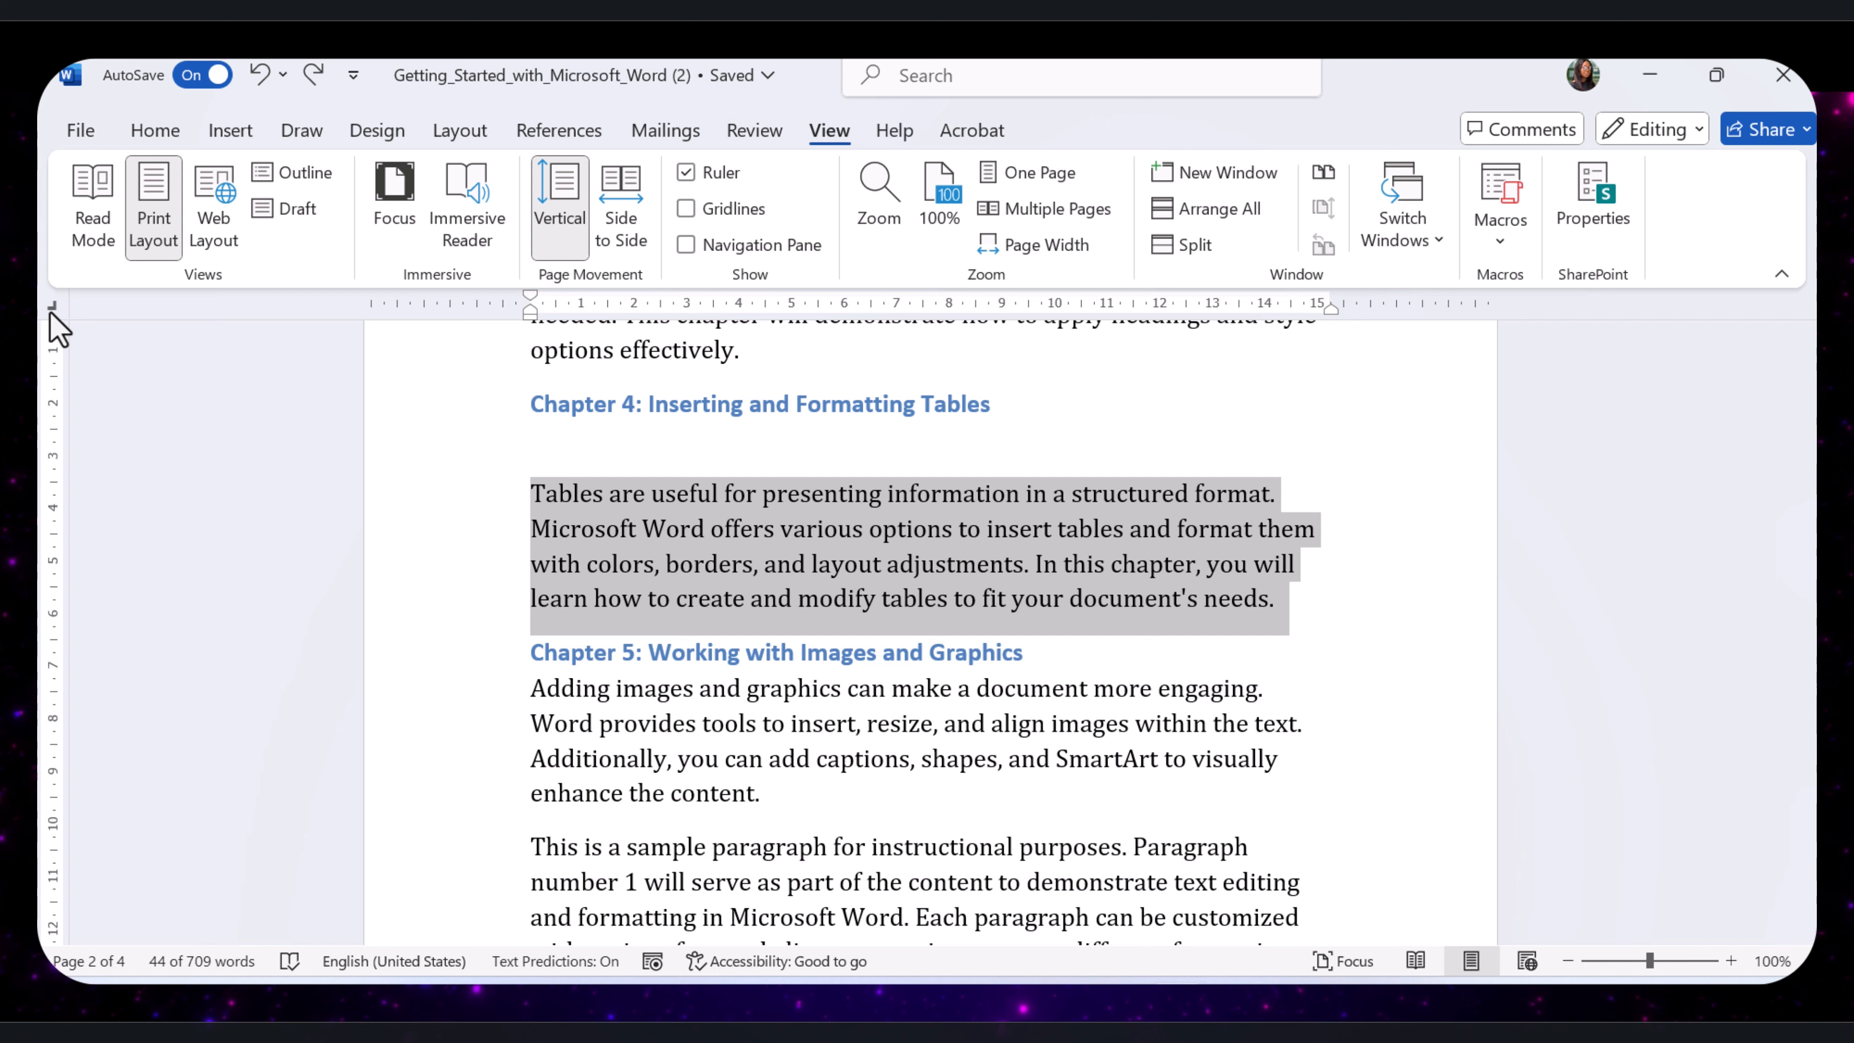
pyautogui.click(51, 309)
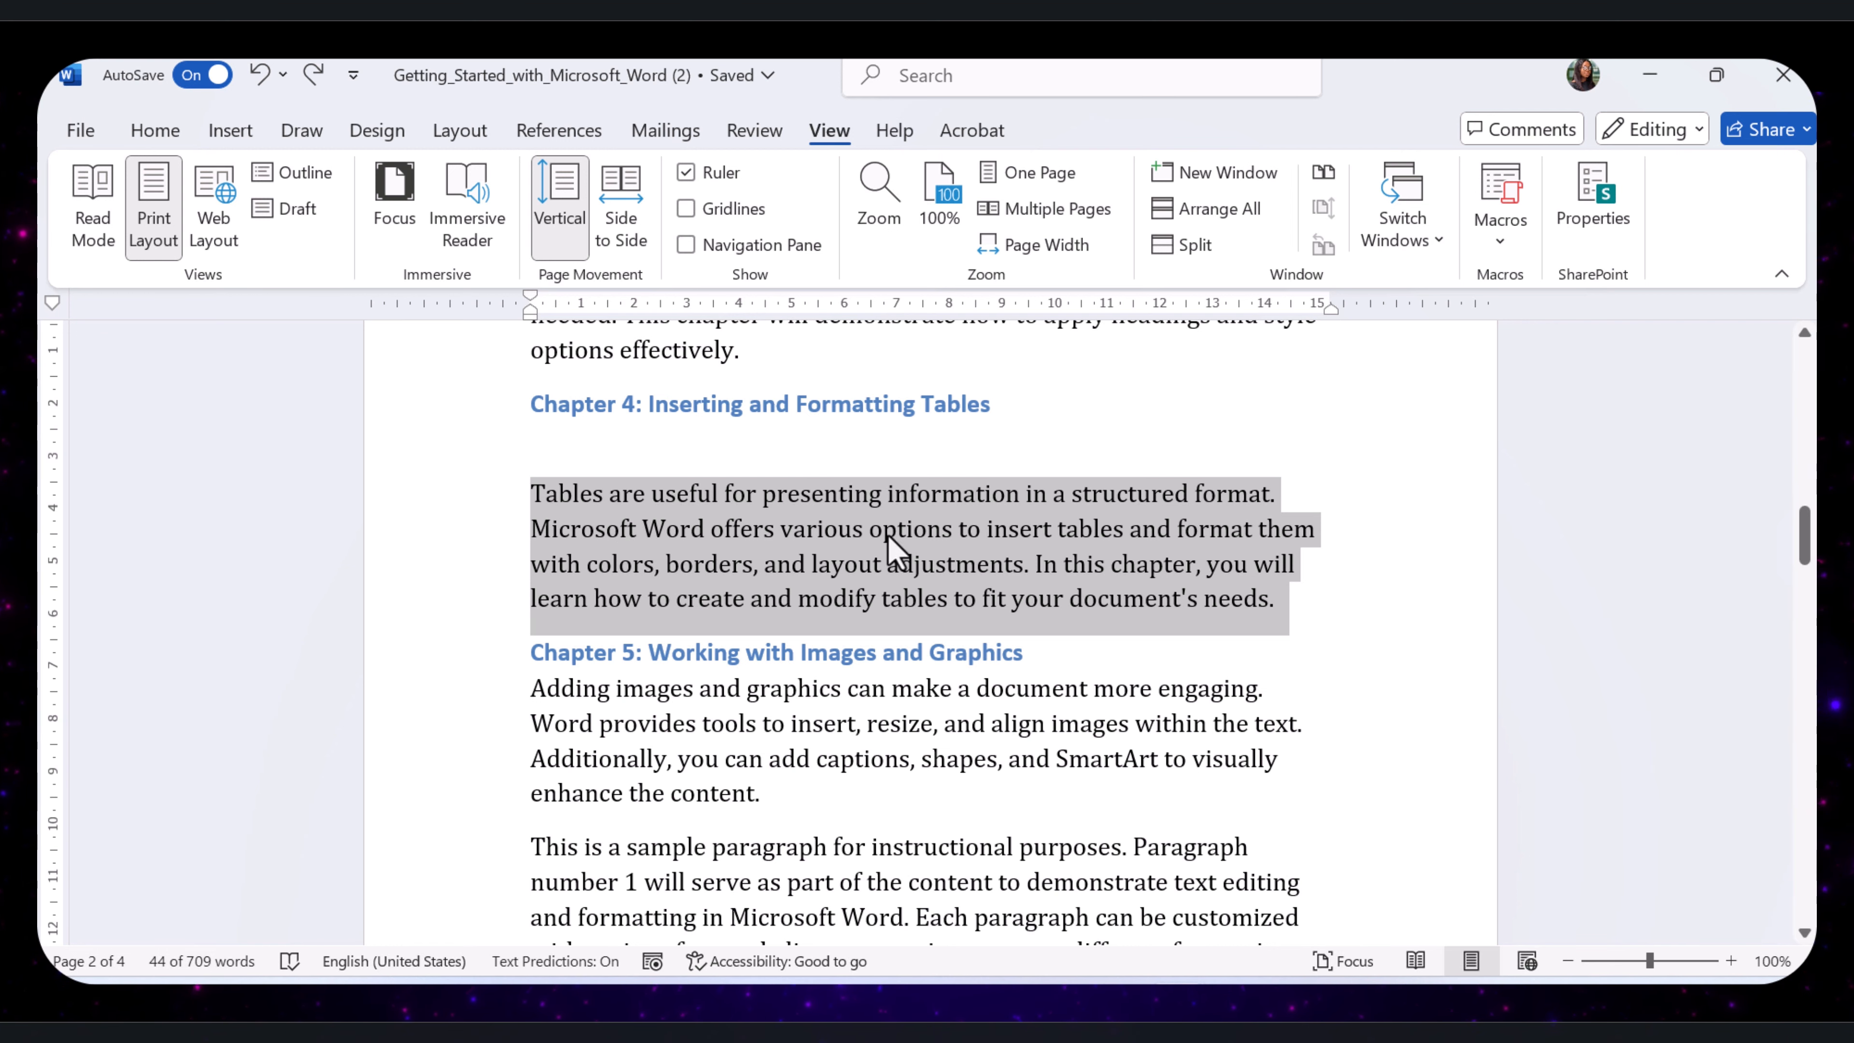
pyautogui.click(51, 305)
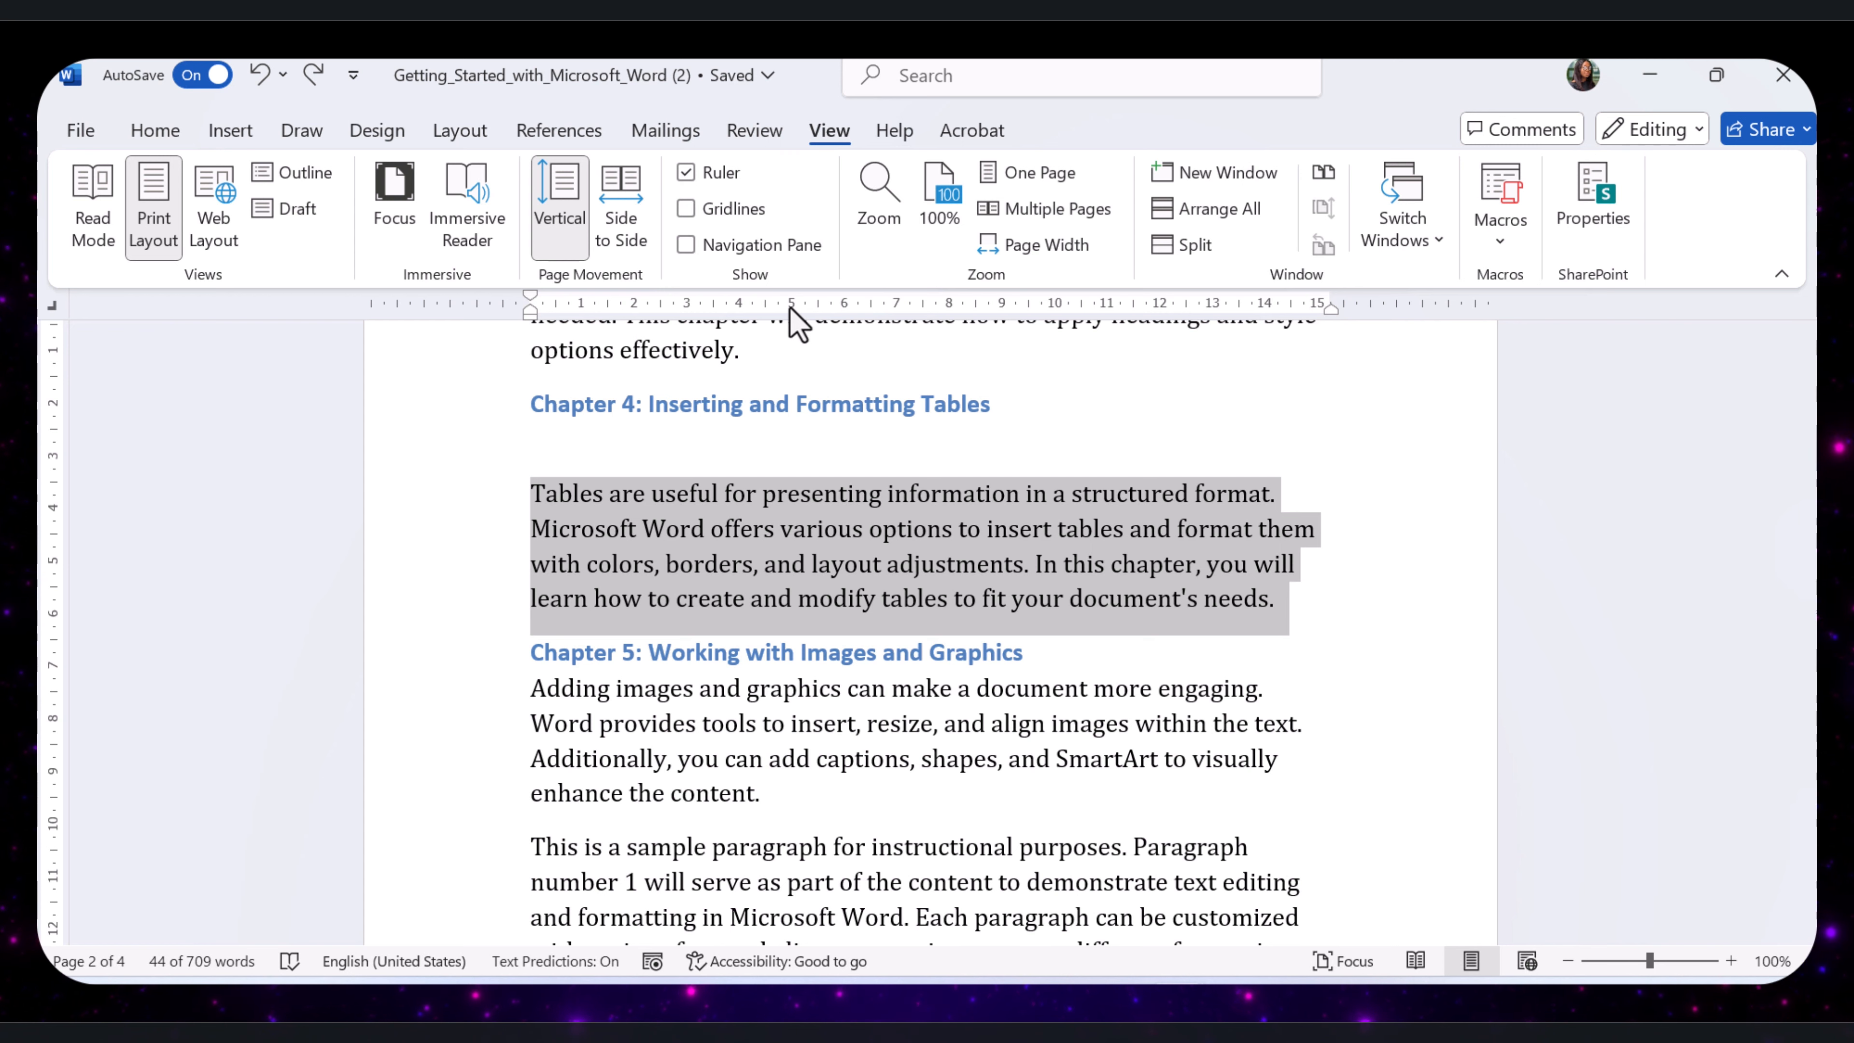
# Try a left tab stop at 5 cm on the first line of the Chapter 4 paragraph, and remove it.
pyautogui.click(998, 615)
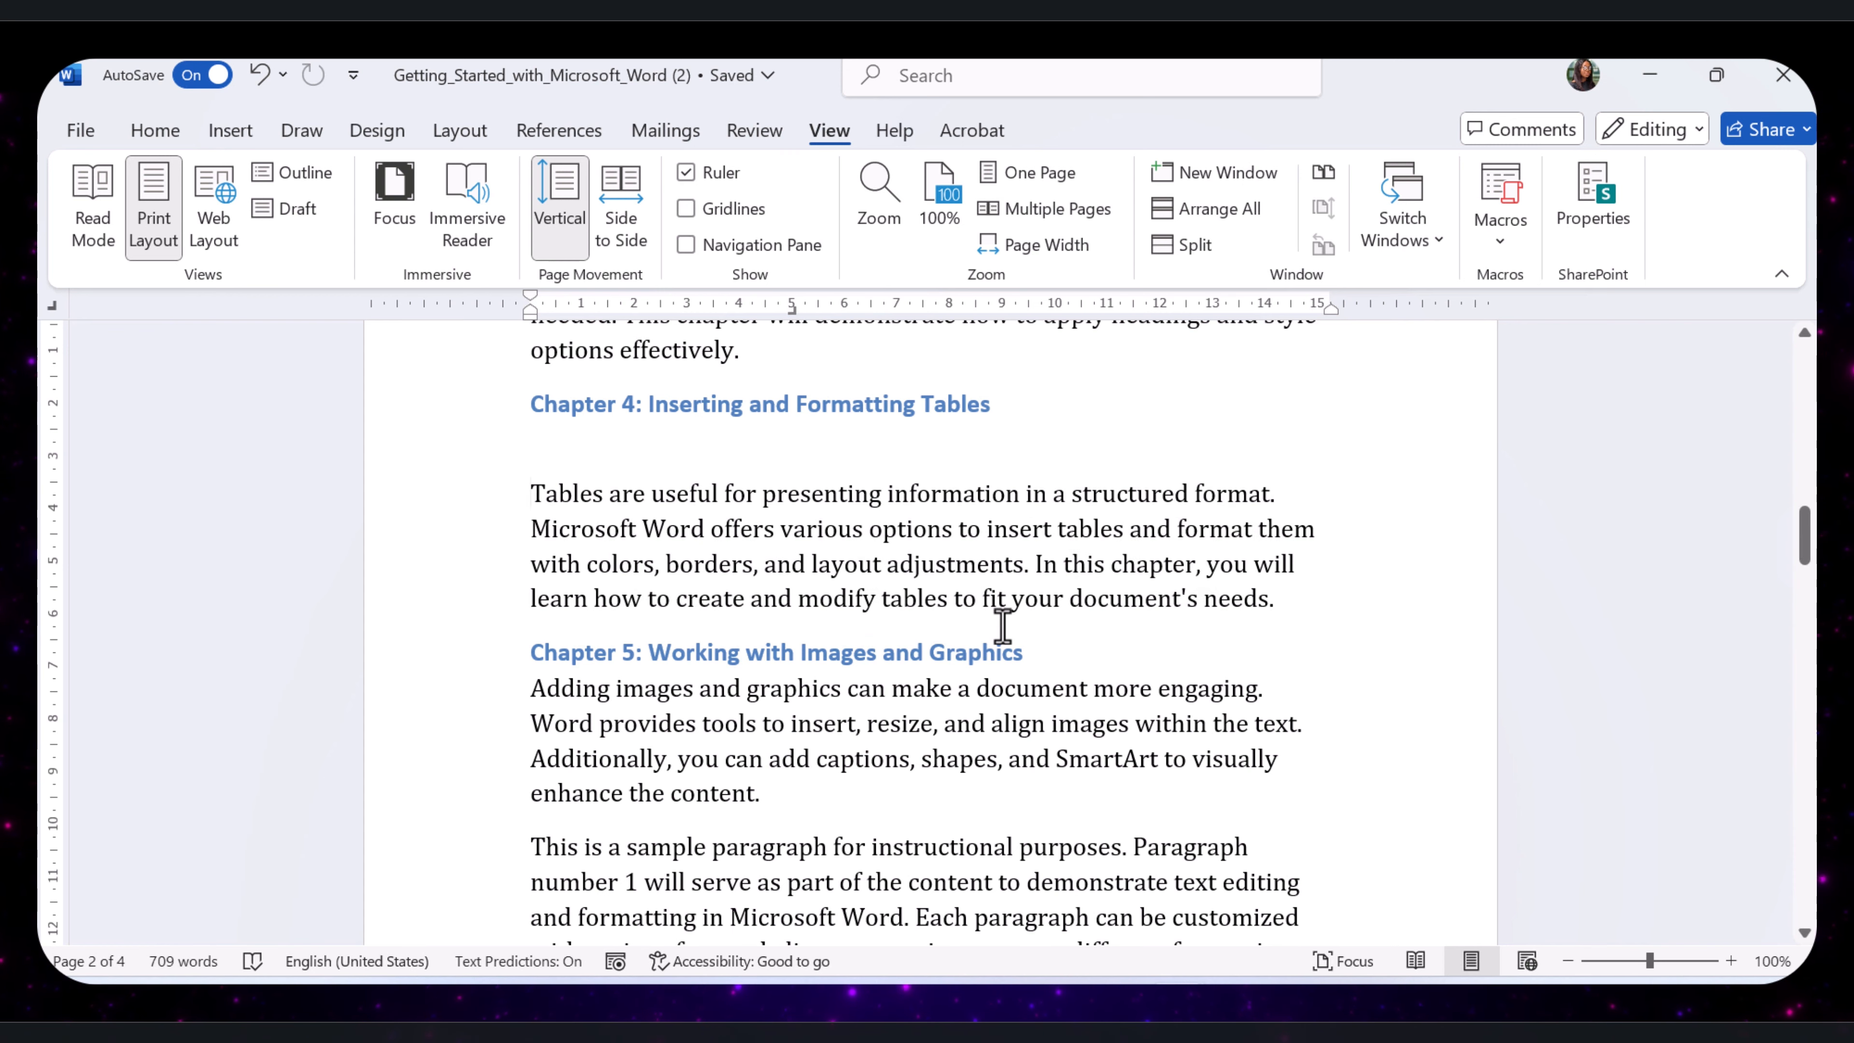
pyautogui.press('Tab')
pyautogui.press('Tab')
pyautogui.press('Tab')
pyautogui.press('Tab')
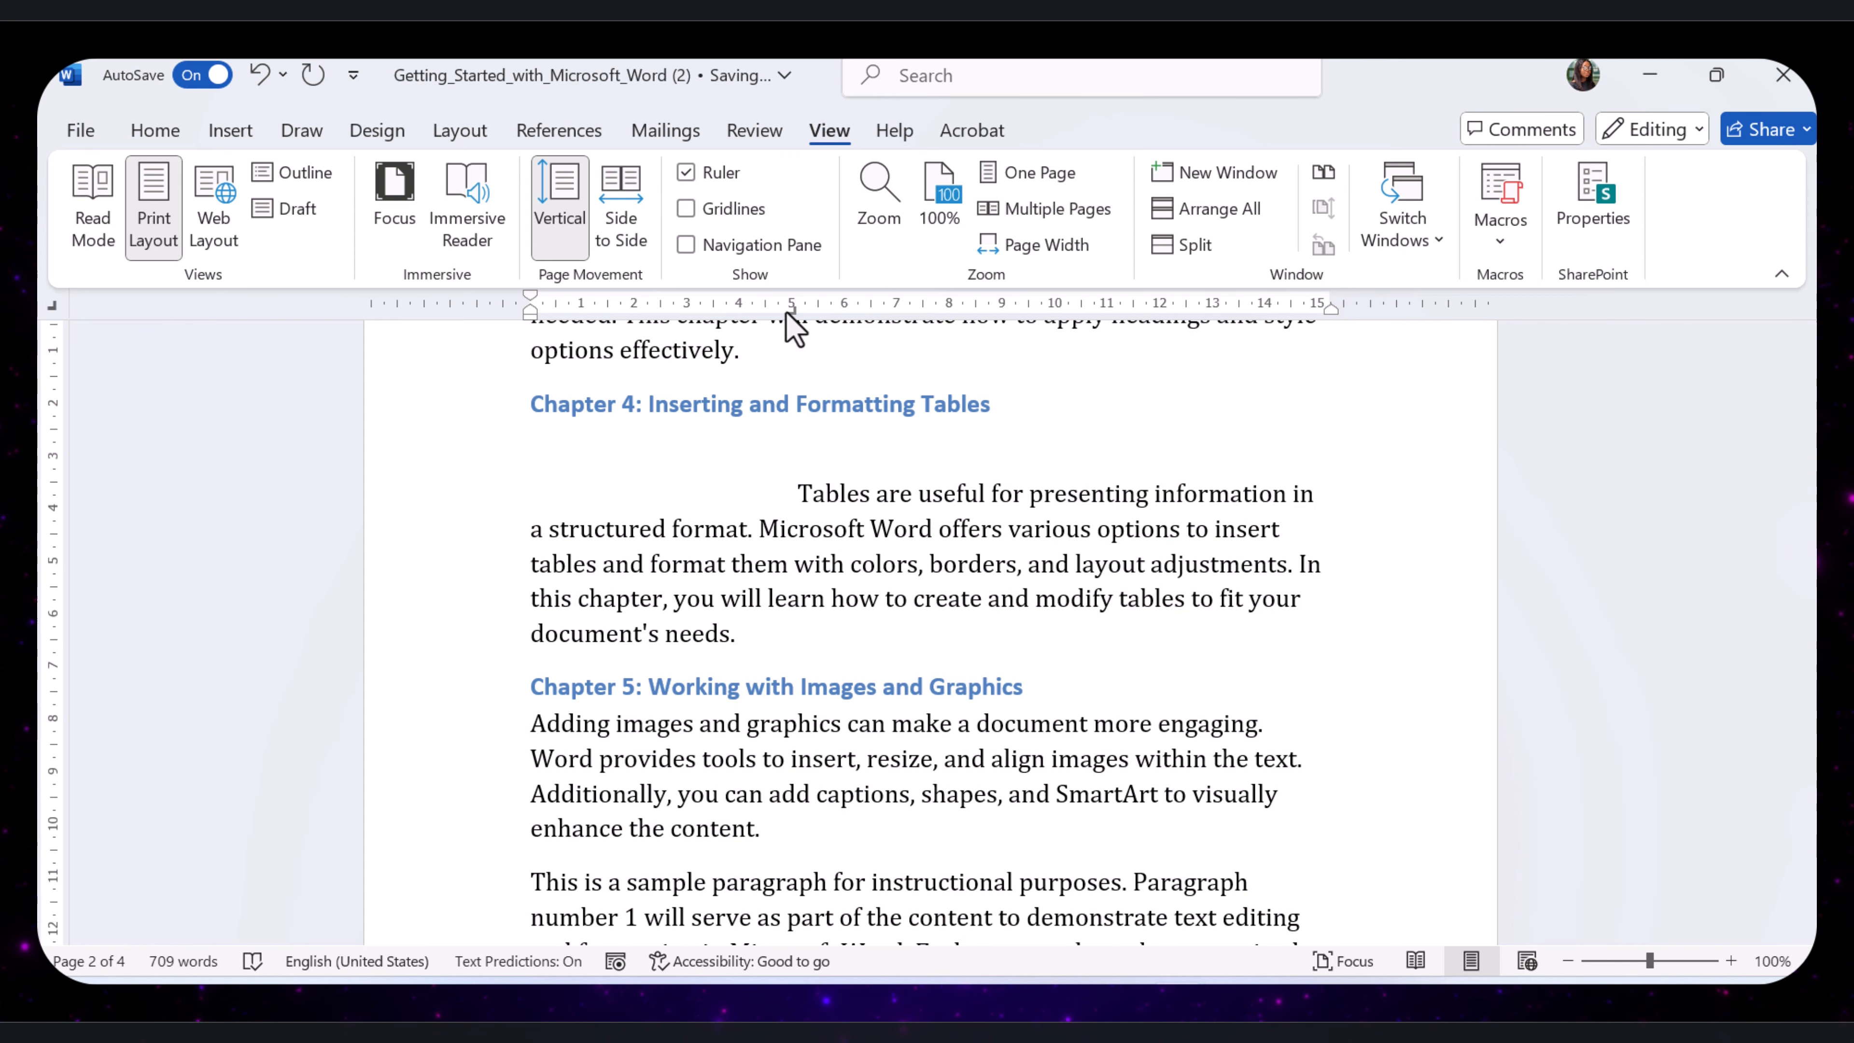
pyautogui.moveTo(791, 313); pyautogui.dragTo(606, 493)
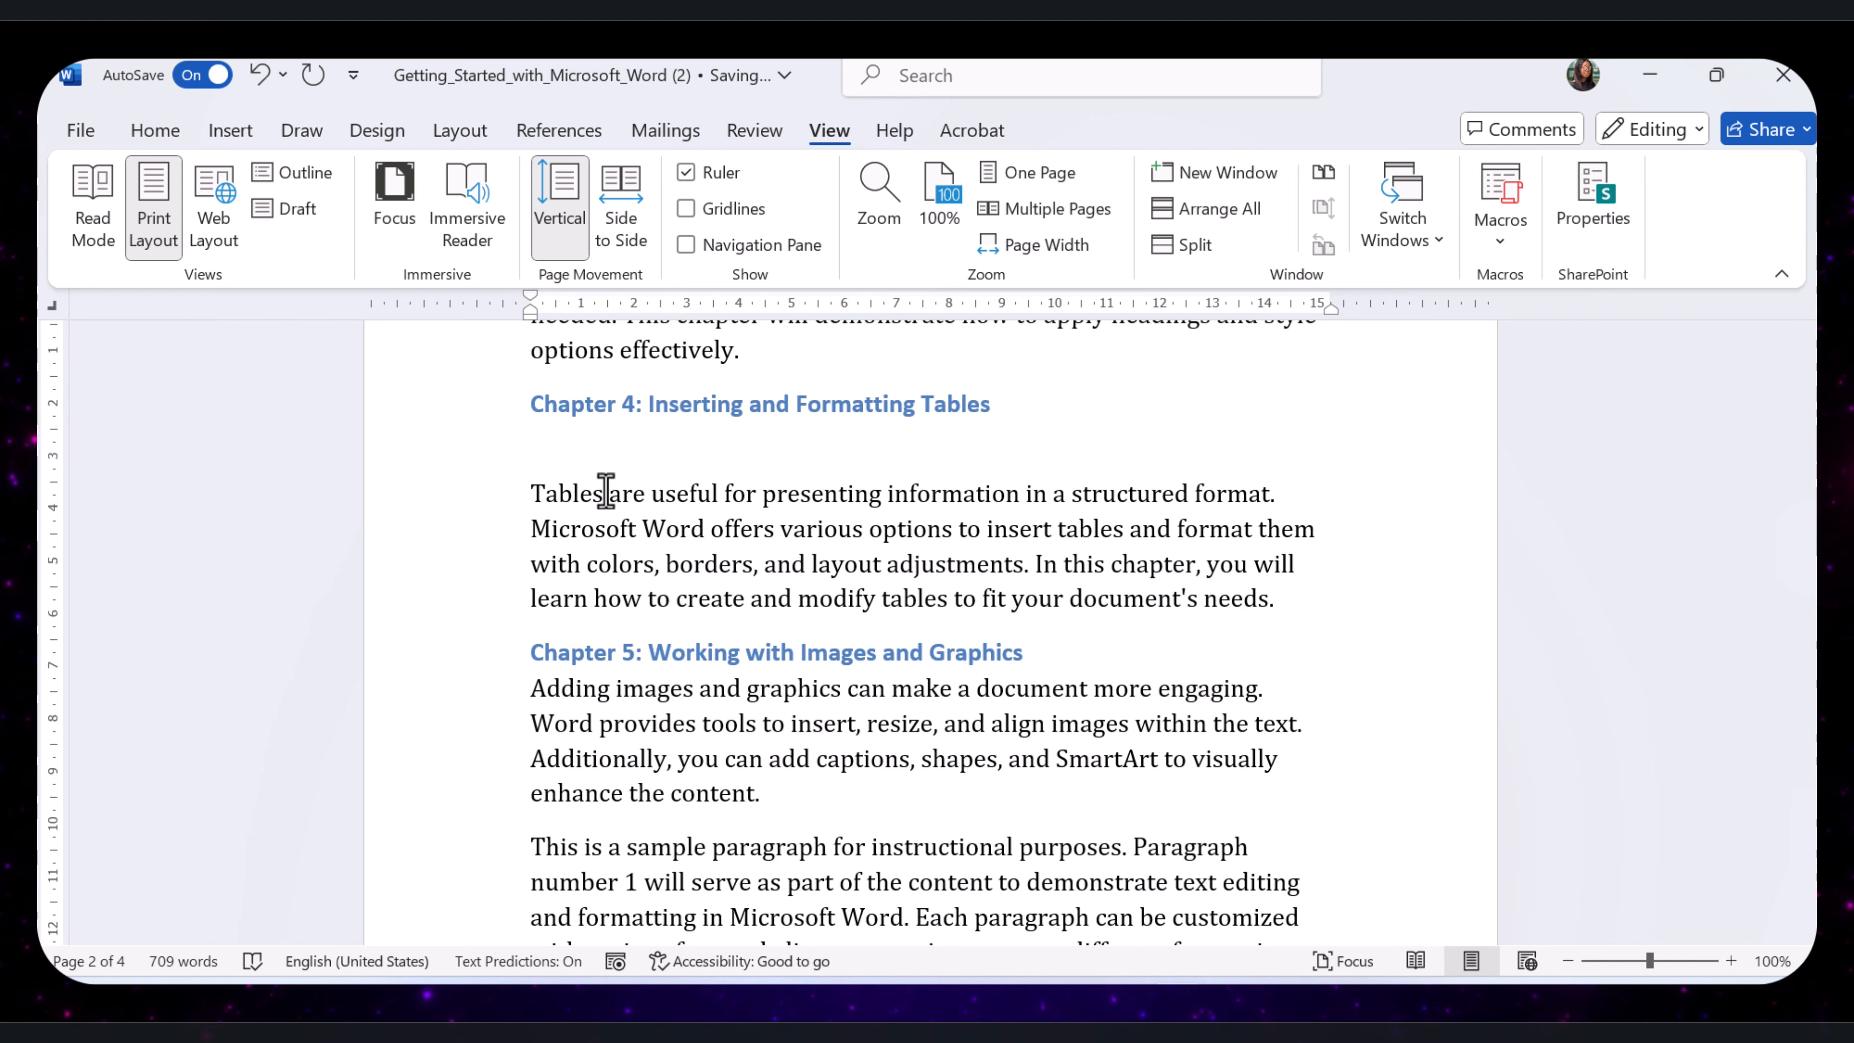
# Insert a table of four columns and four rows above the Chapter 4 paragraph and move it directly under the chapter heading.
pyautogui.click(233, 131)
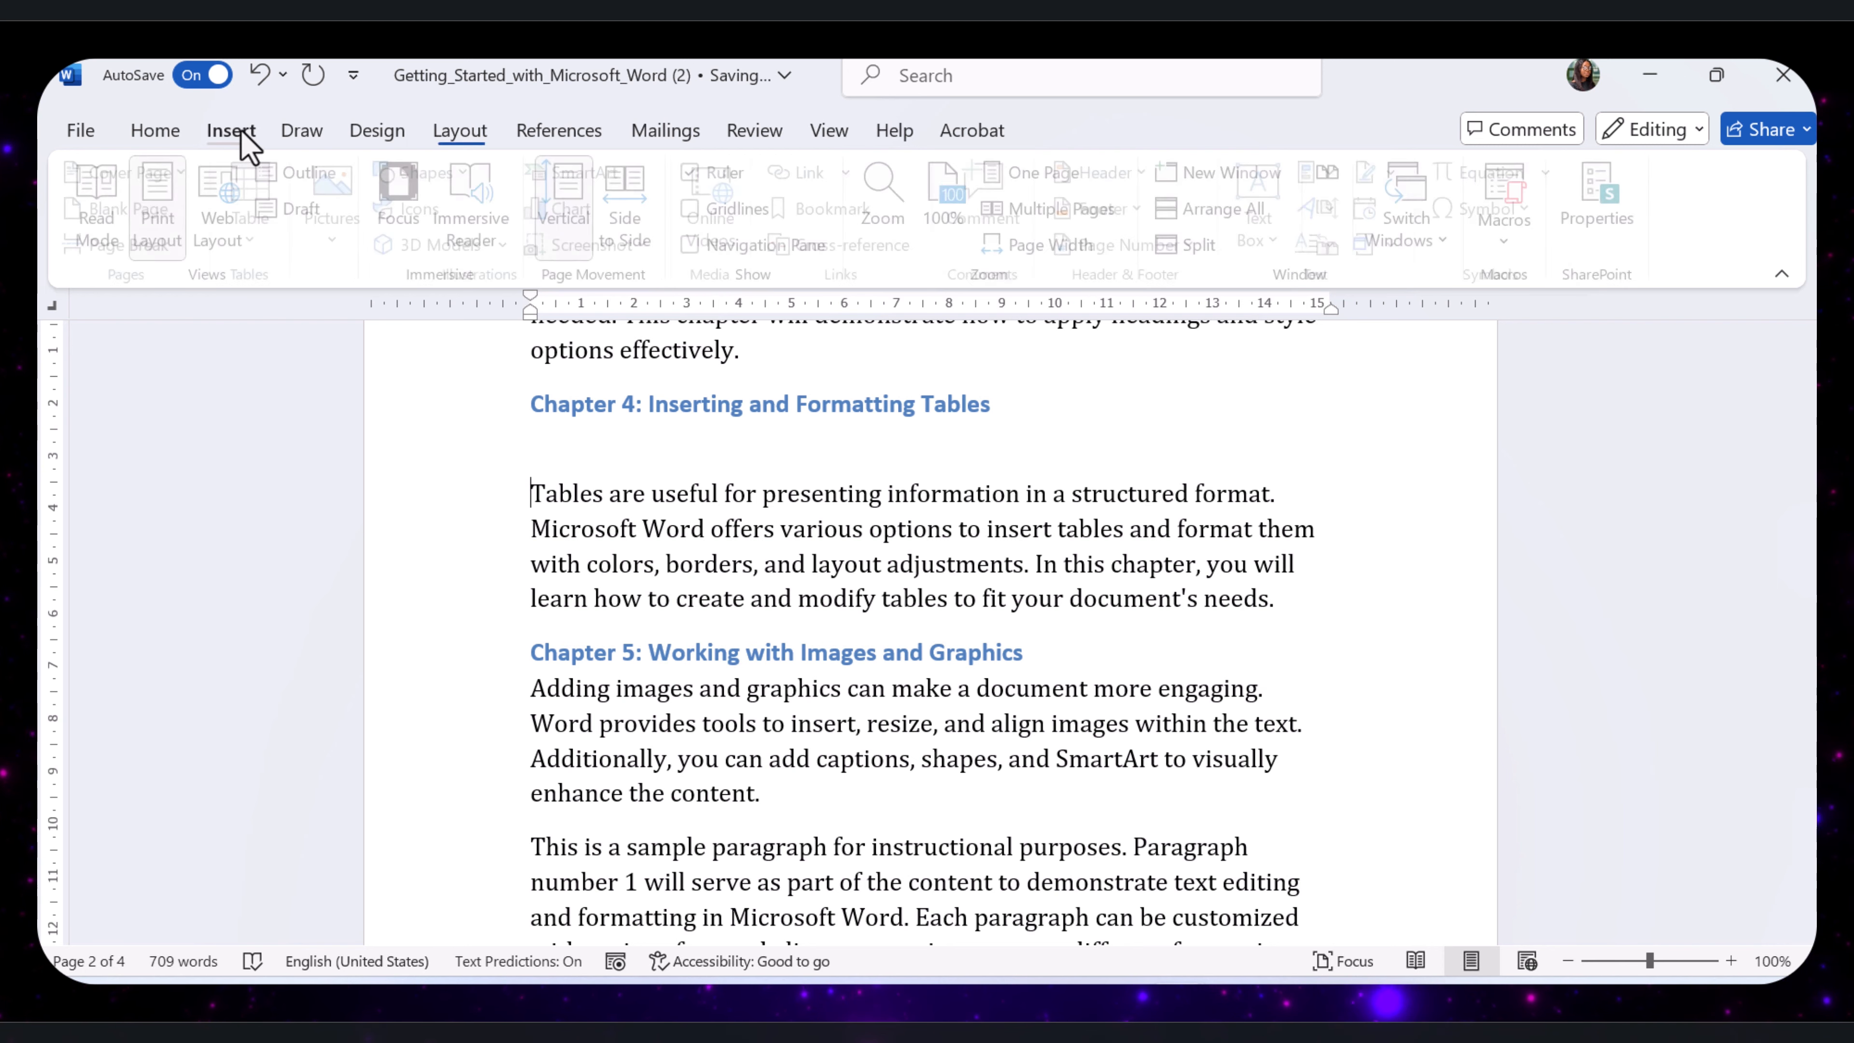
pyautogui.click(257, 252)
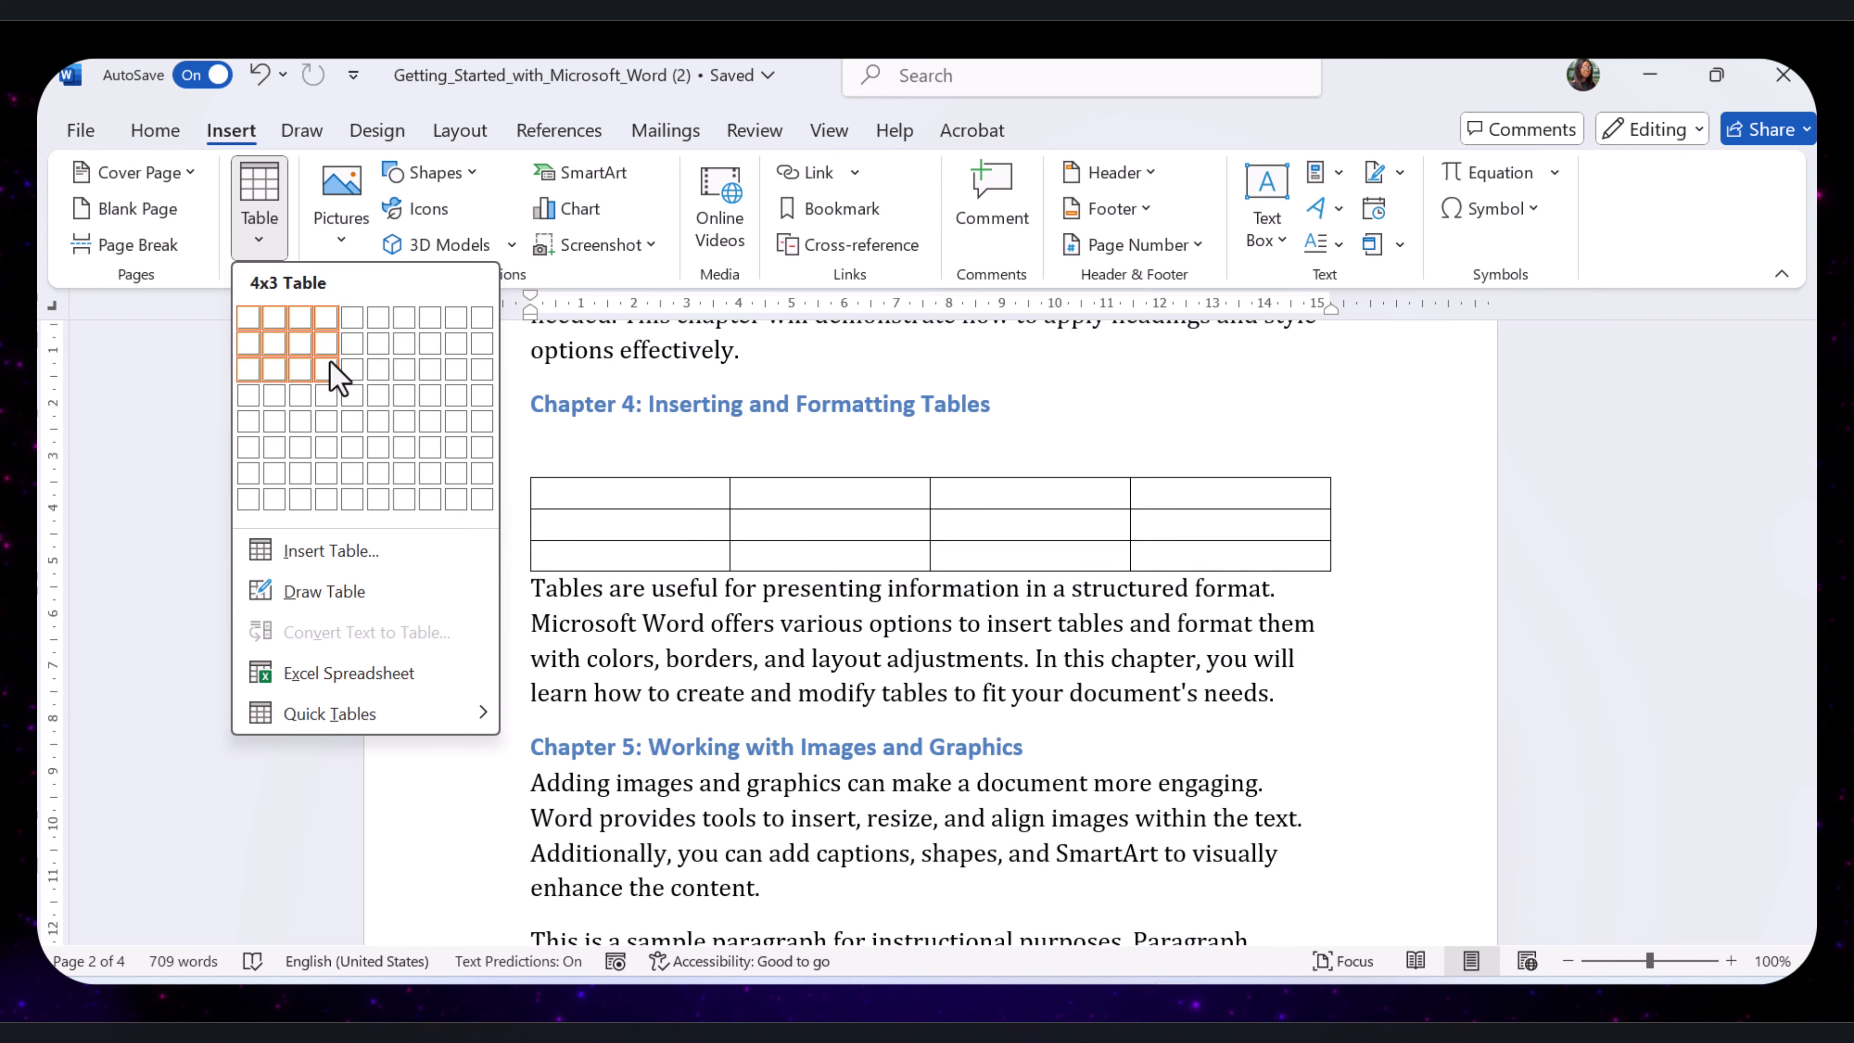
pyautogui.click(328, 387)
pyautogui.moveTo(519, 467); pyautogui.dragTo(523, 426)
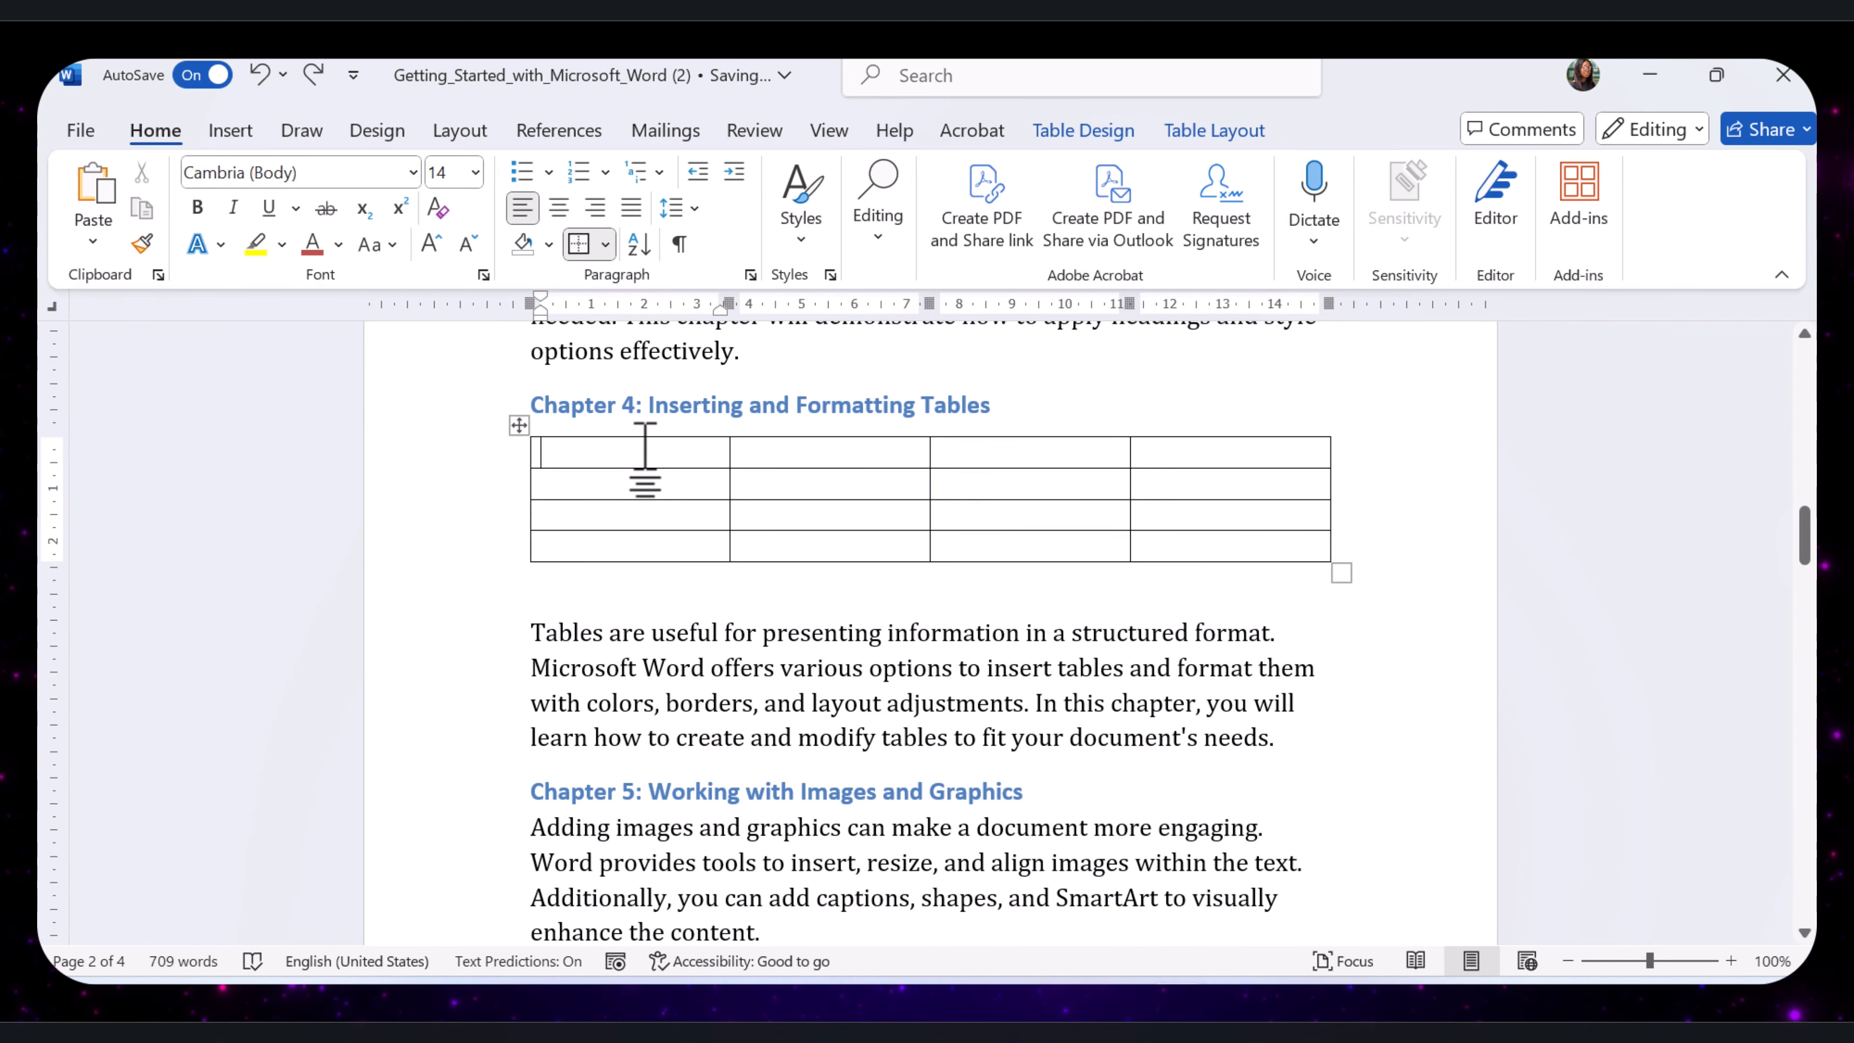
# Fill in the table's header row with Names, Age, Location and Department.
pyautogui.write('n')
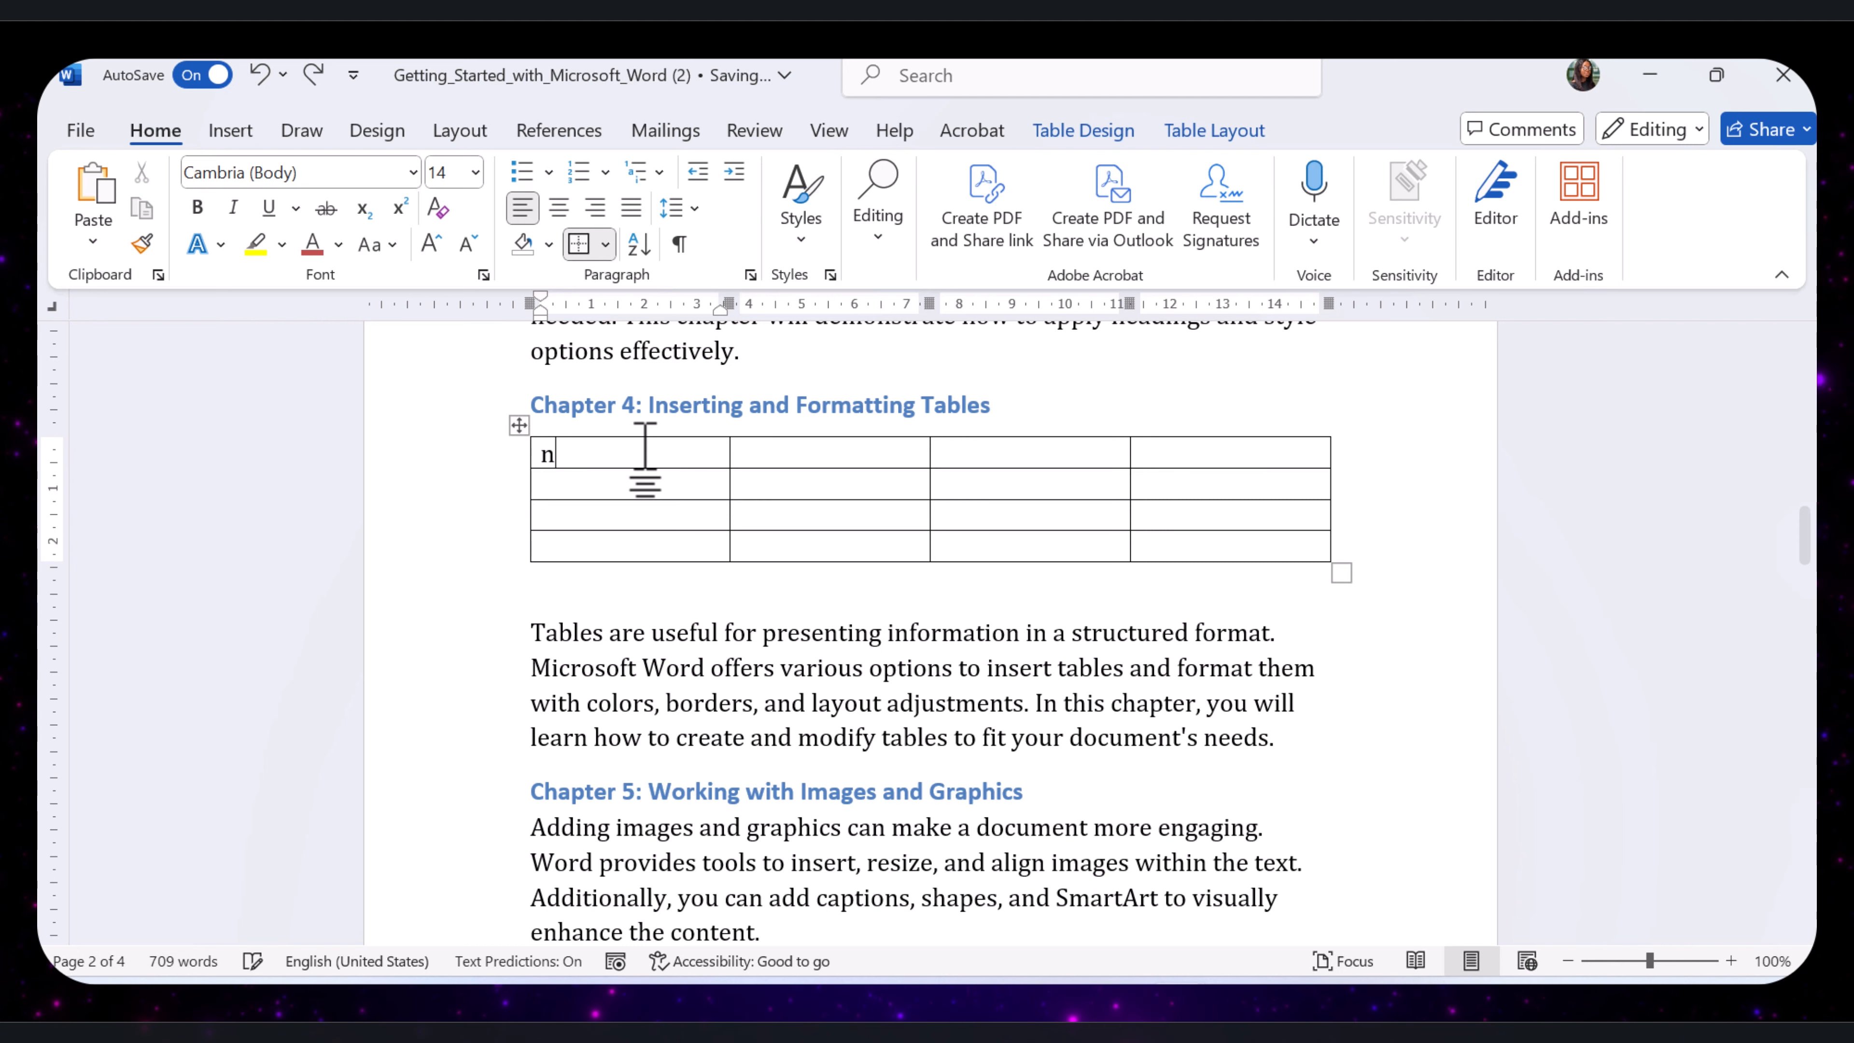
pyautogui.write('ames')
pyautogui.click(830, 454)
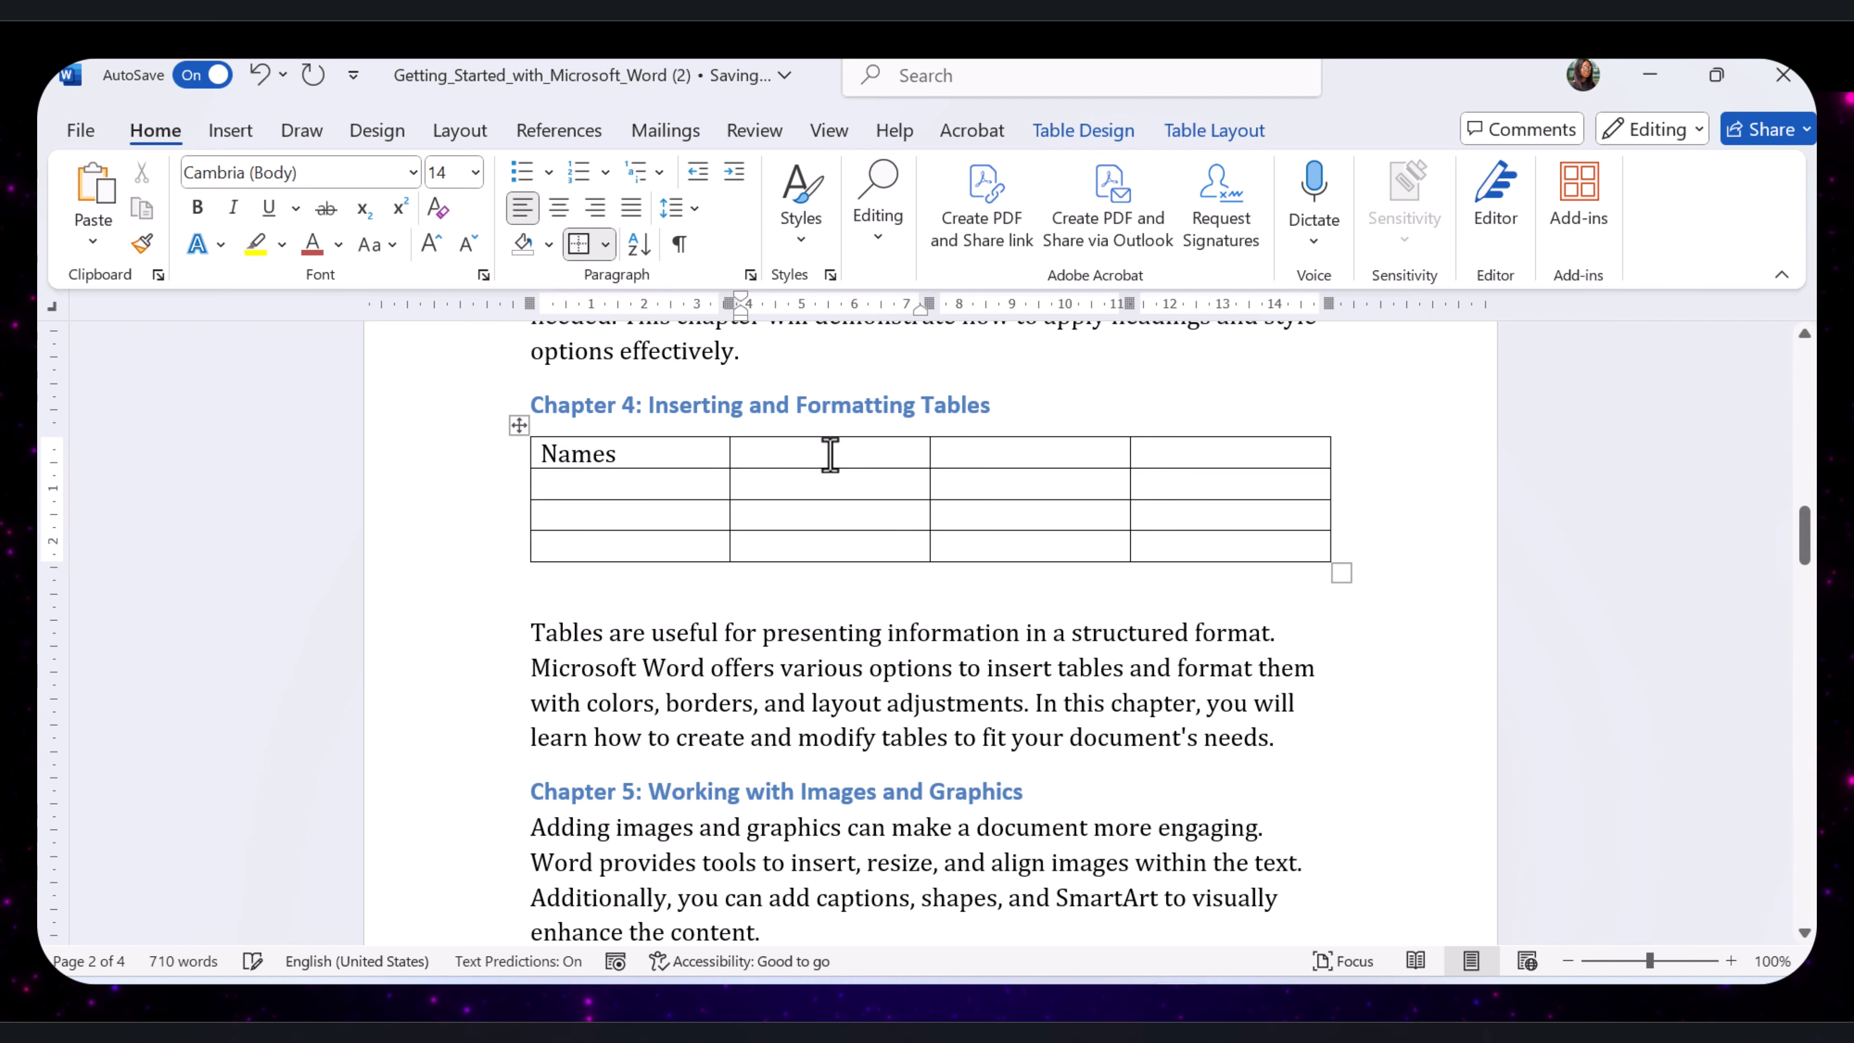
pyautogui.write('Age')
pyautogui.click(1017, 454)
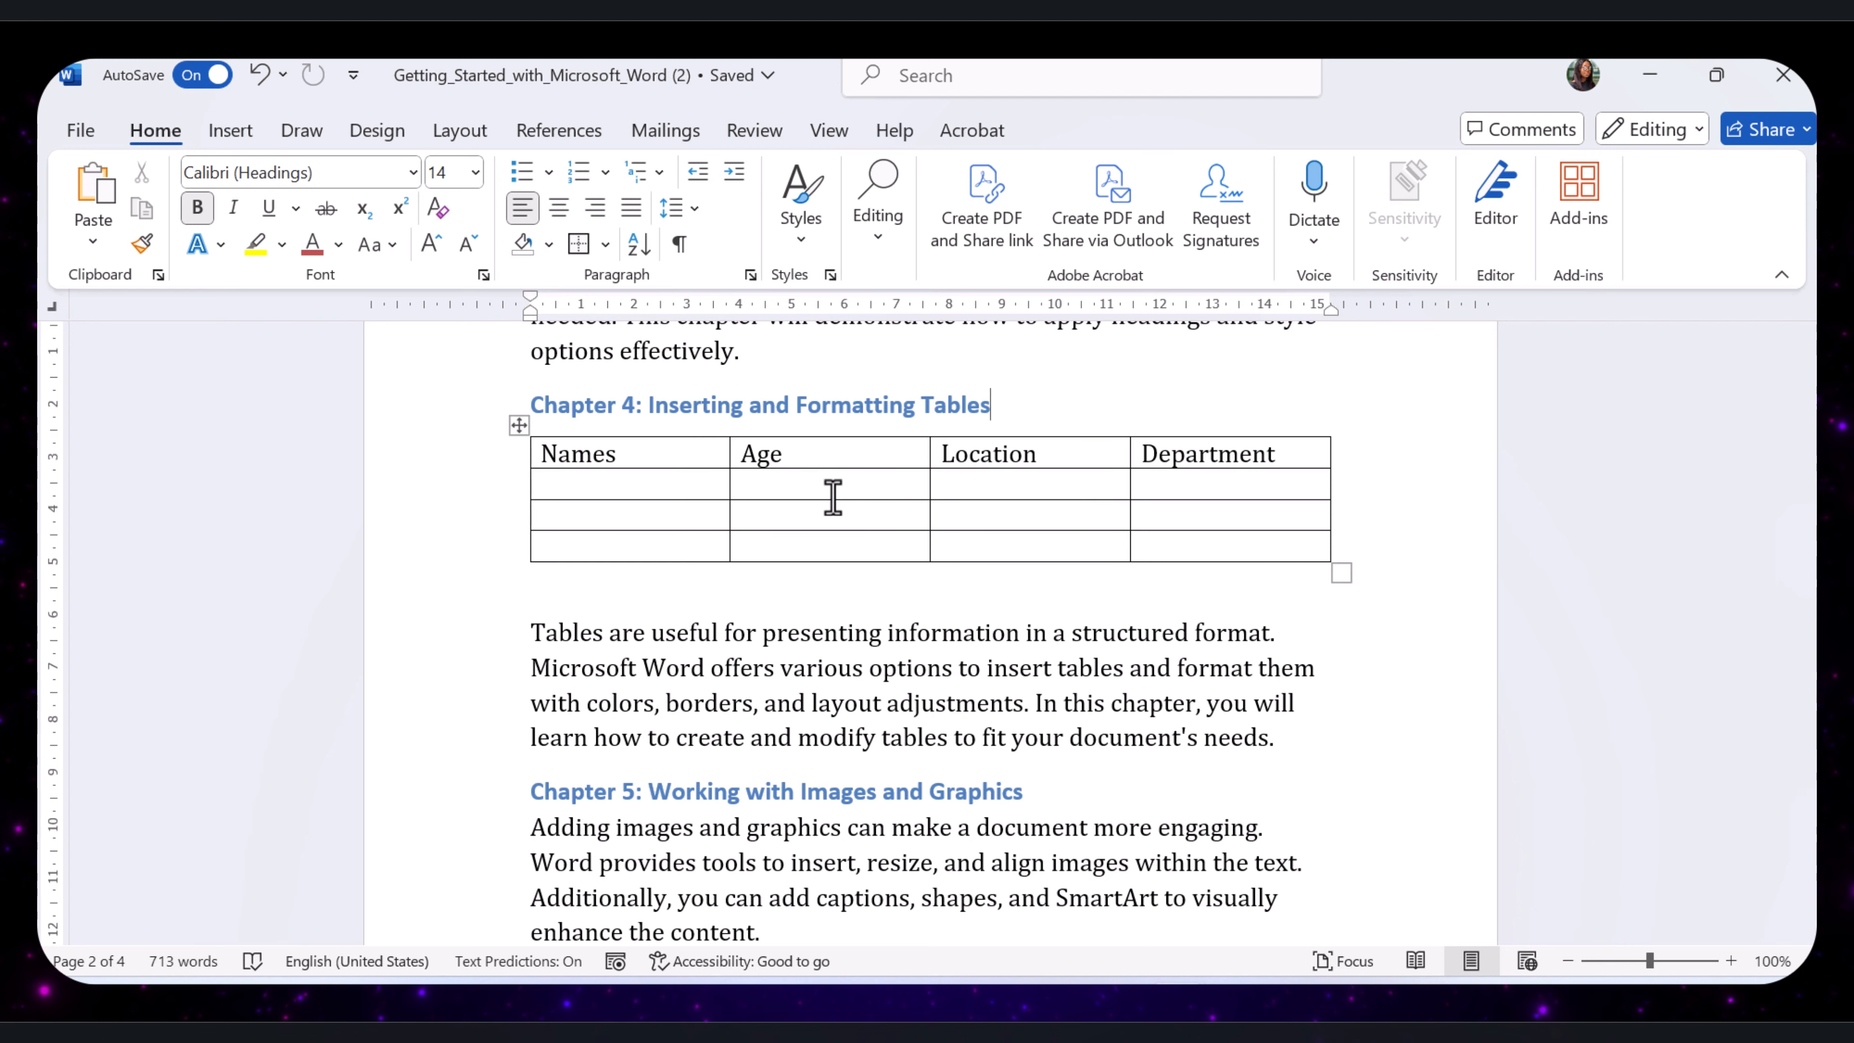
# Try inserting two columns before the Department column and extra rows above the header row and below the new rows.
pyautogui.click(1008, 521)
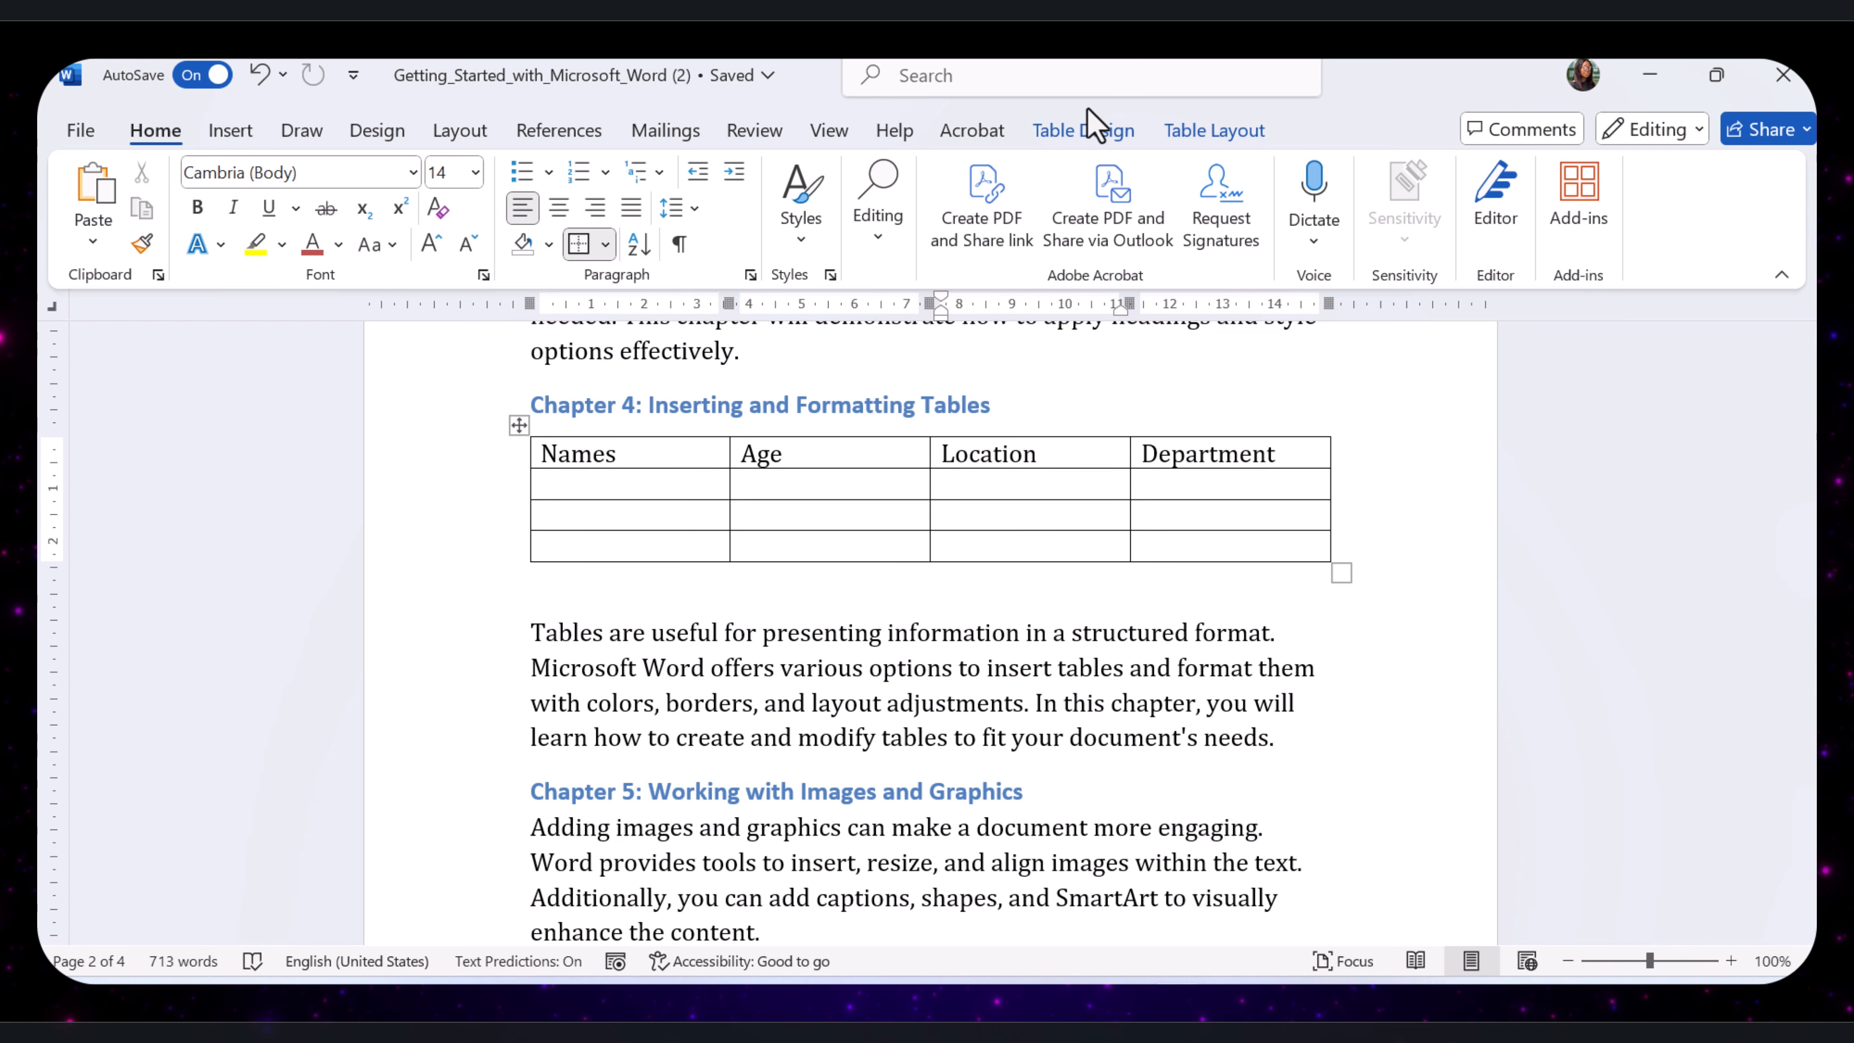
pyautogui.click(1096, 128)
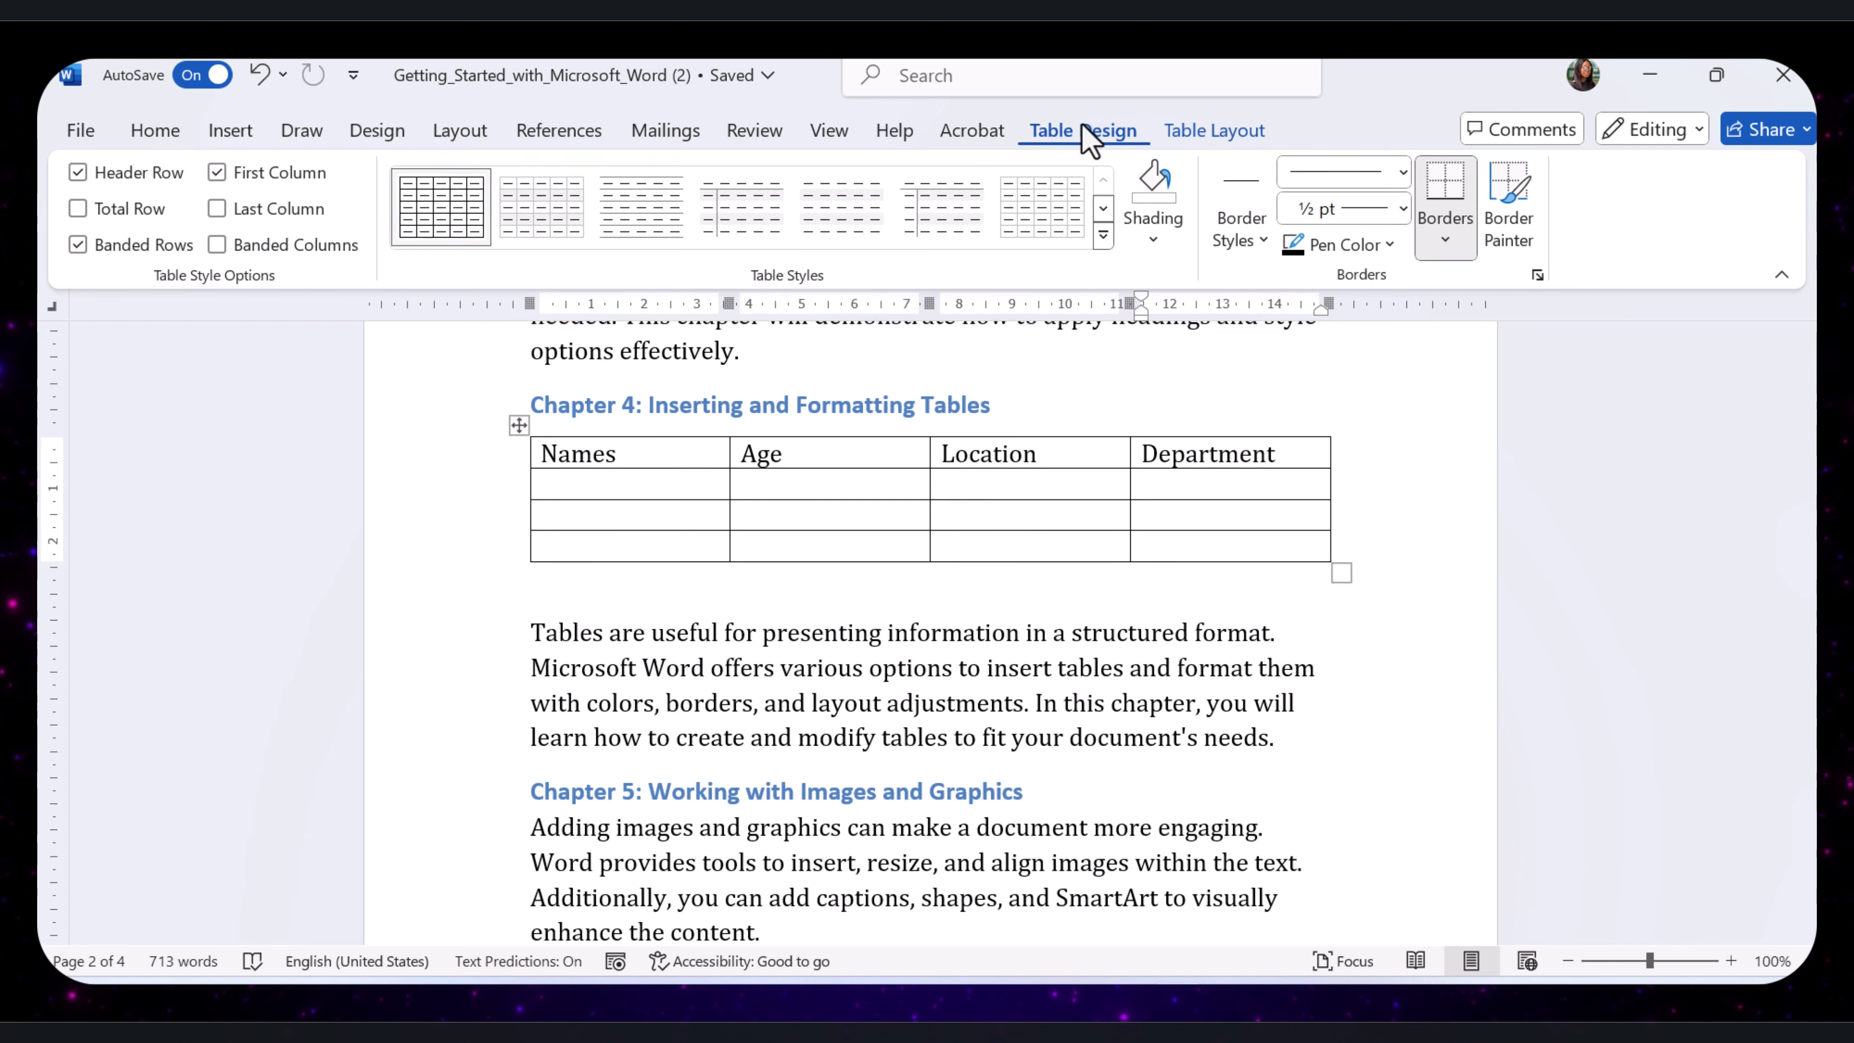
pyautogui.click(1204, 132)
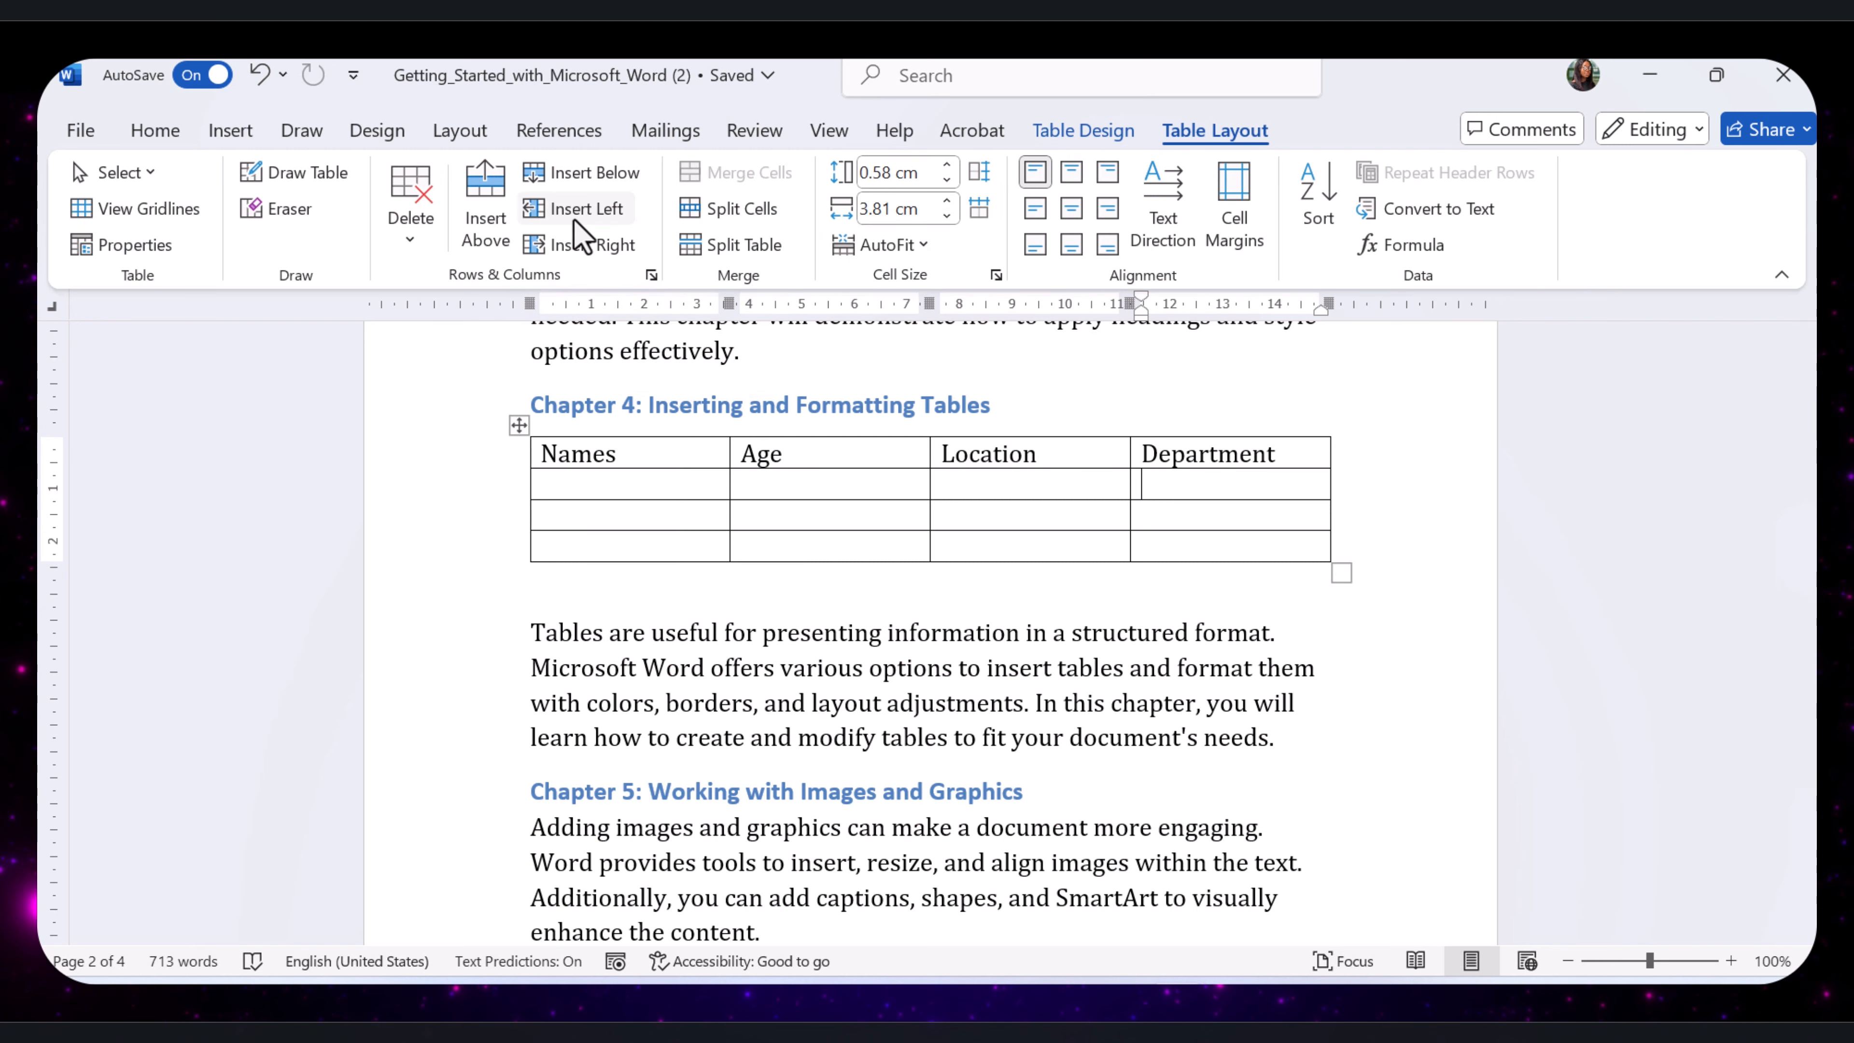
pyautogui.click(584, 210)
pyautogui.click(593, 245)
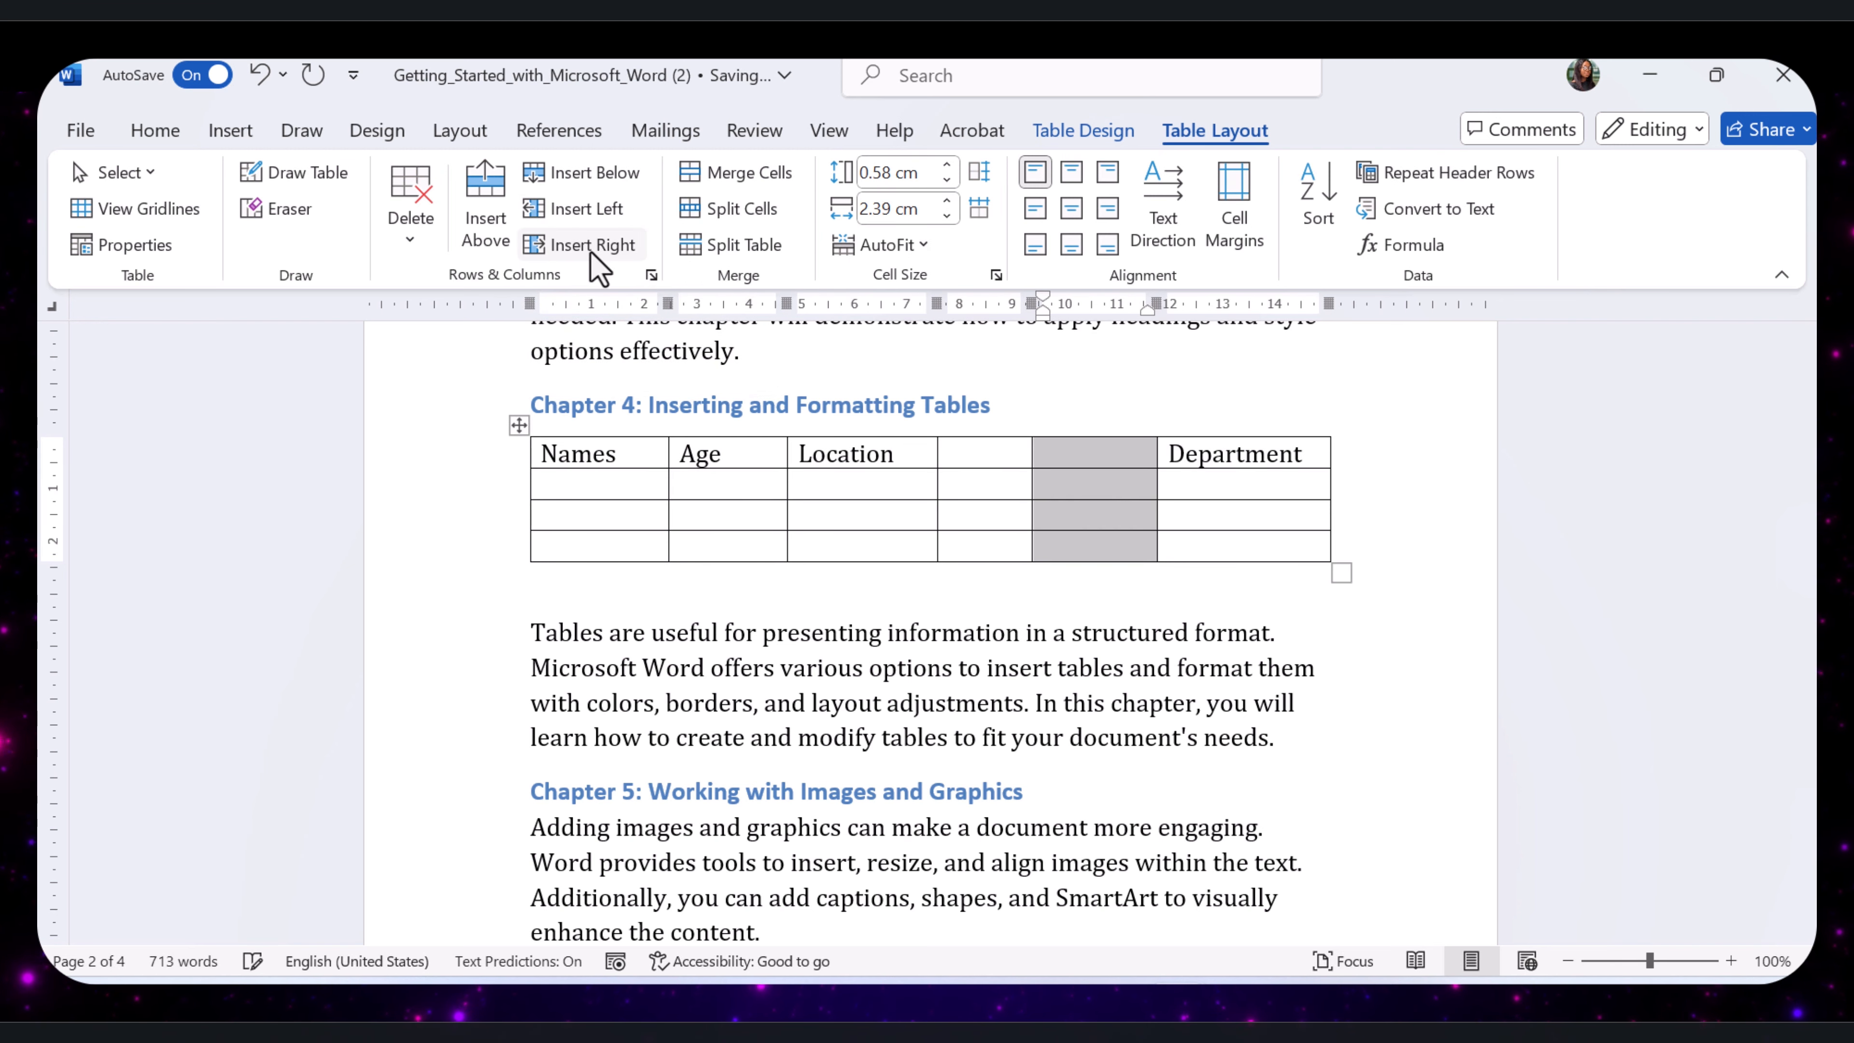
pyautogui.click(490, 229)
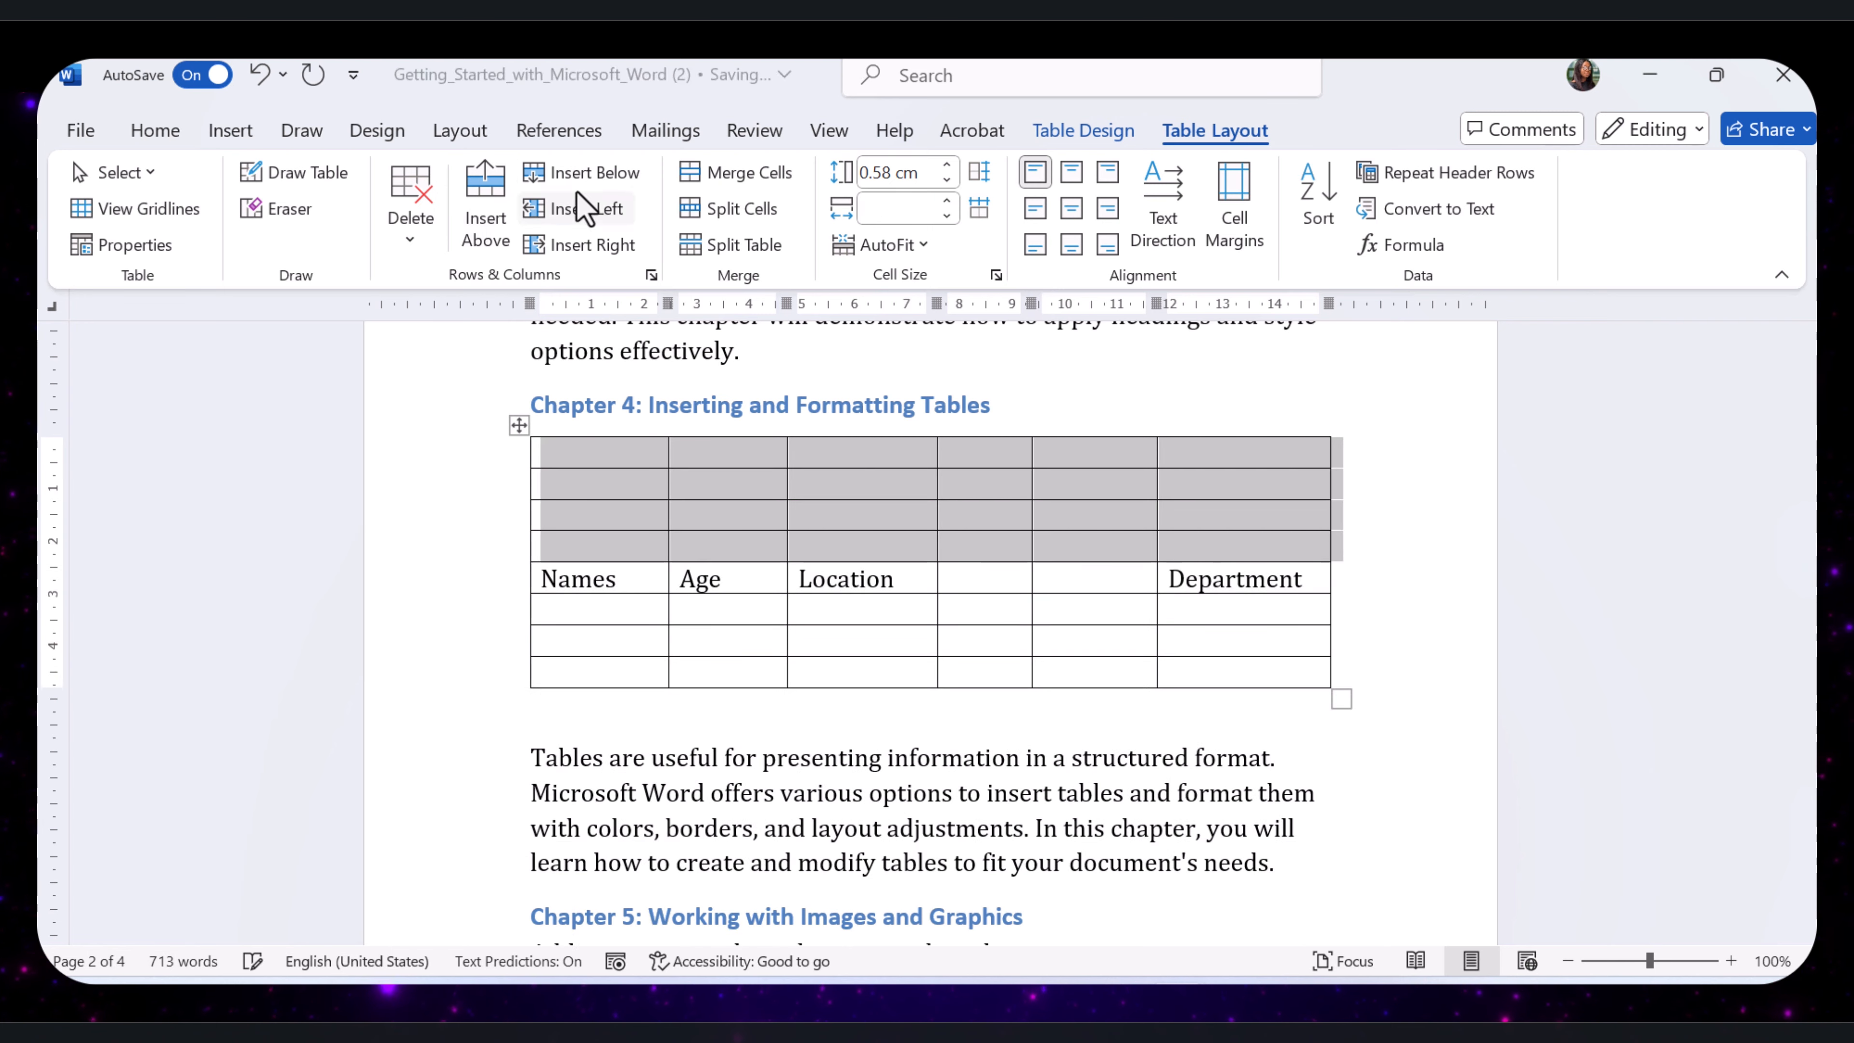
pyautogui.click(600, 176)
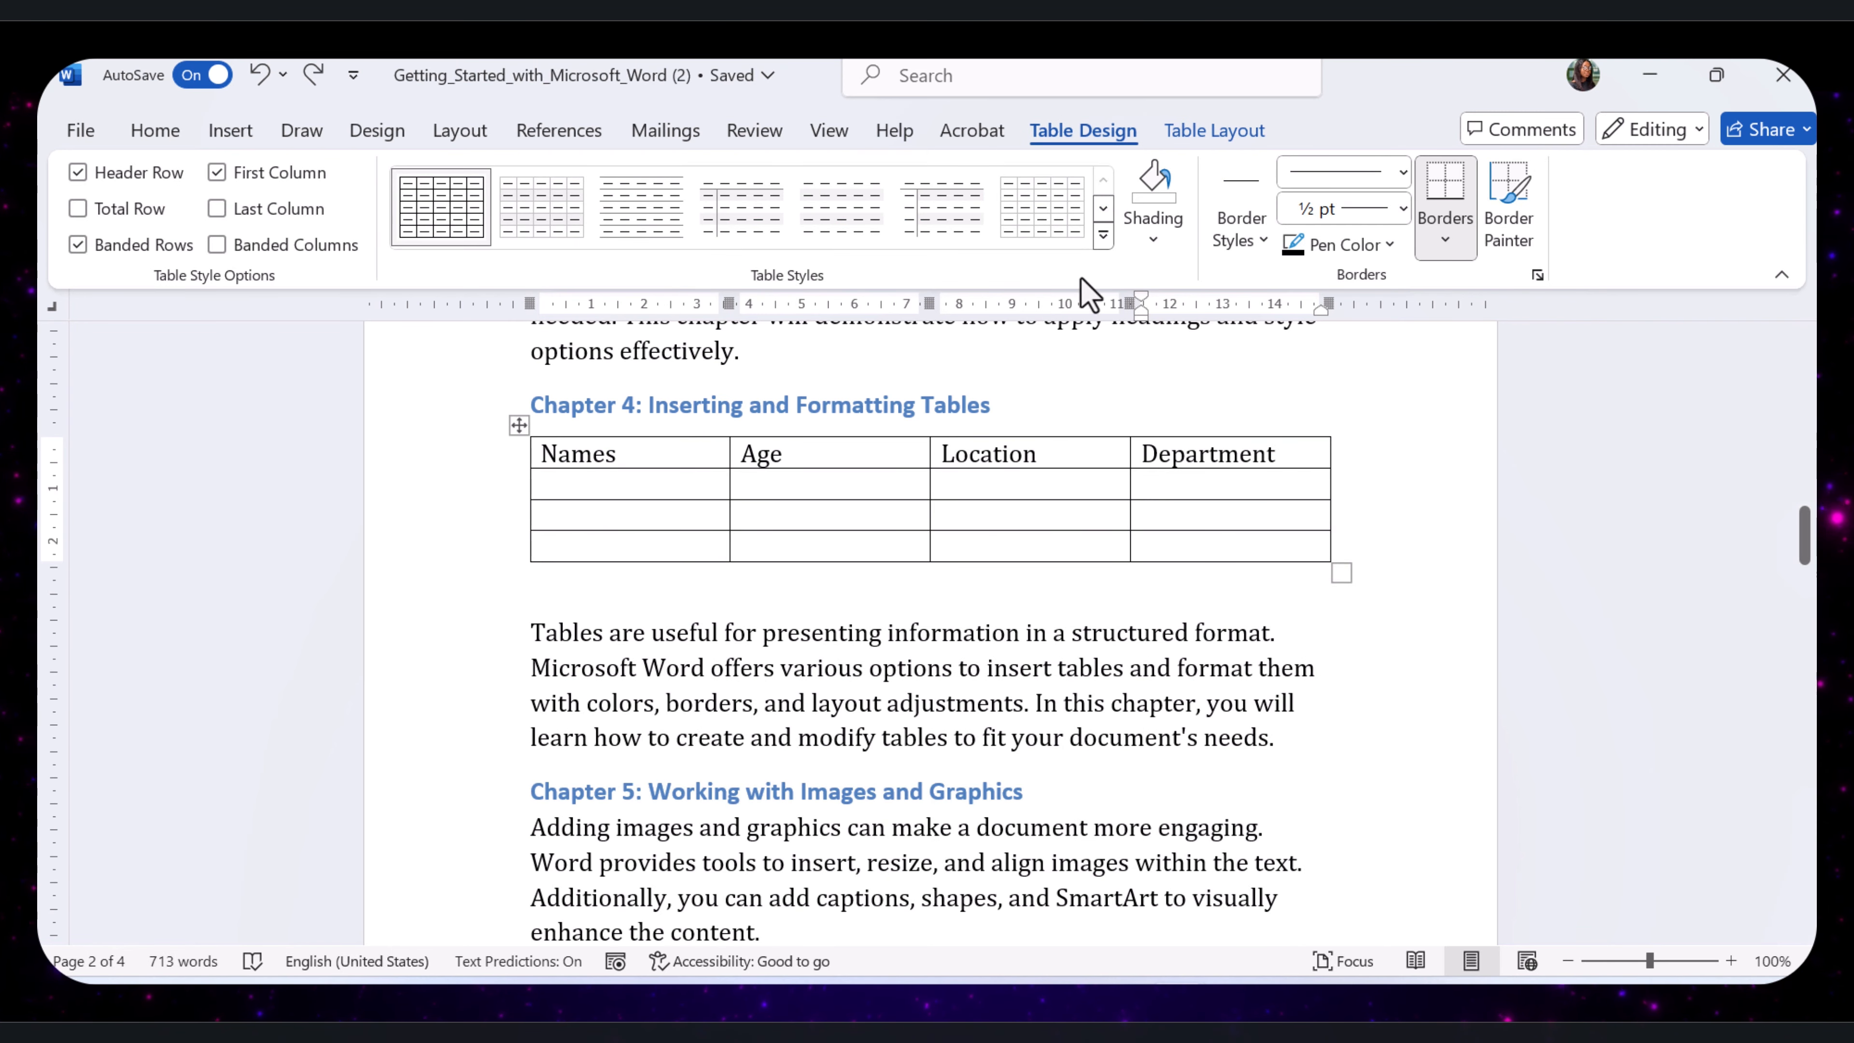
# Apply the red Grid Table 5 Dark style to the table and remove all of its borders.
pyautogui.click(1104, 236)
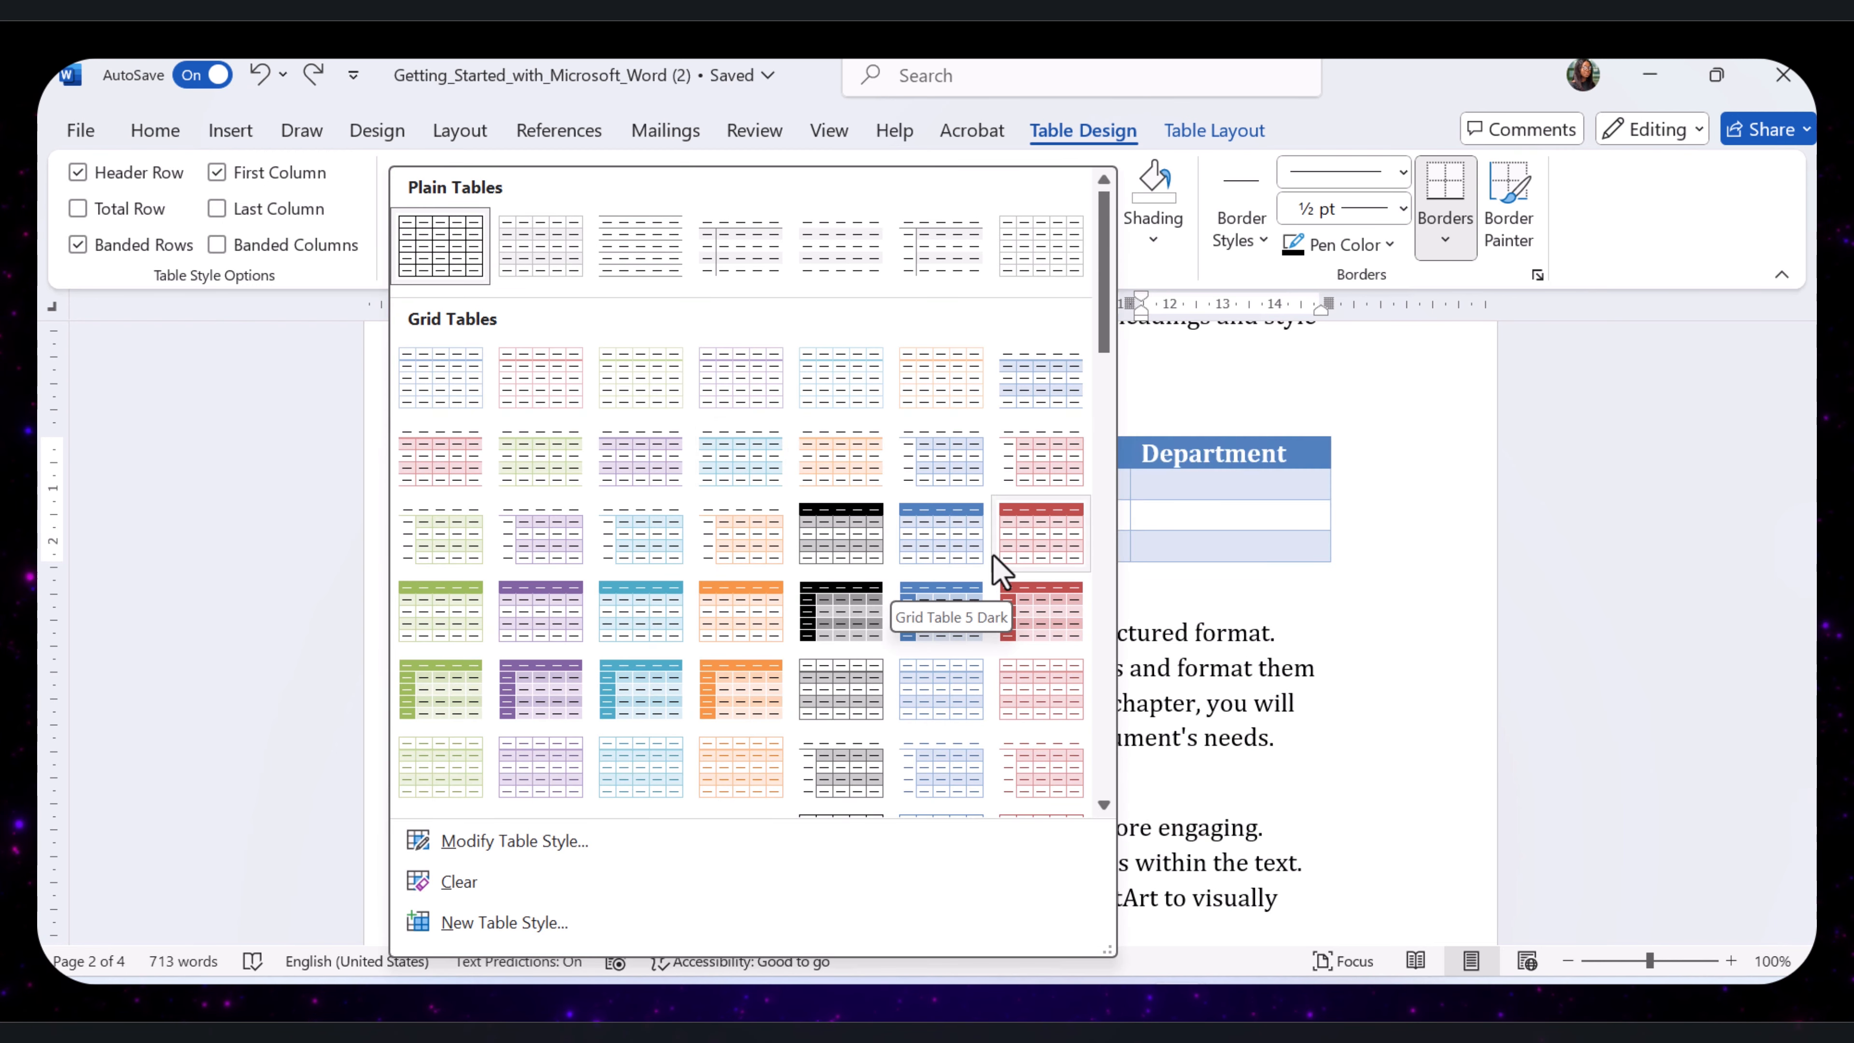
pyautogui.click(1011, 629)
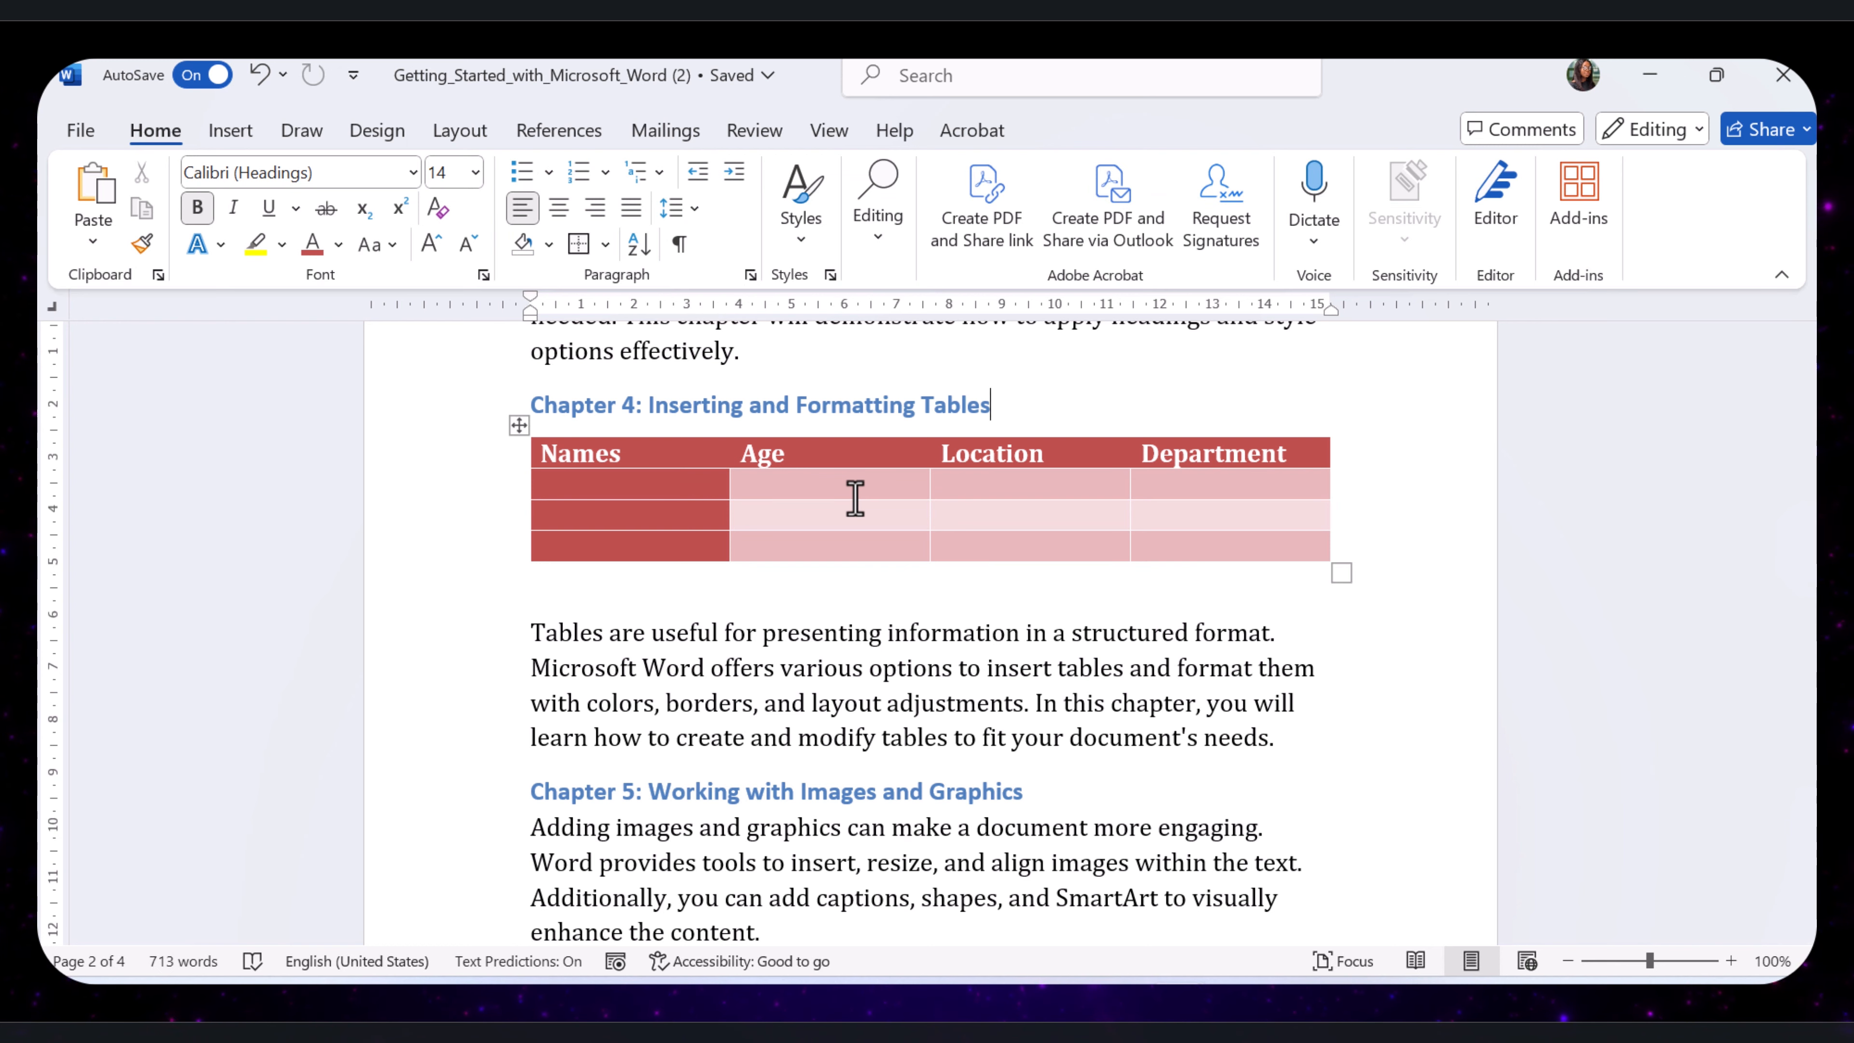
pyautogui.click(855, 497)
pyautogui.click(519, 426)
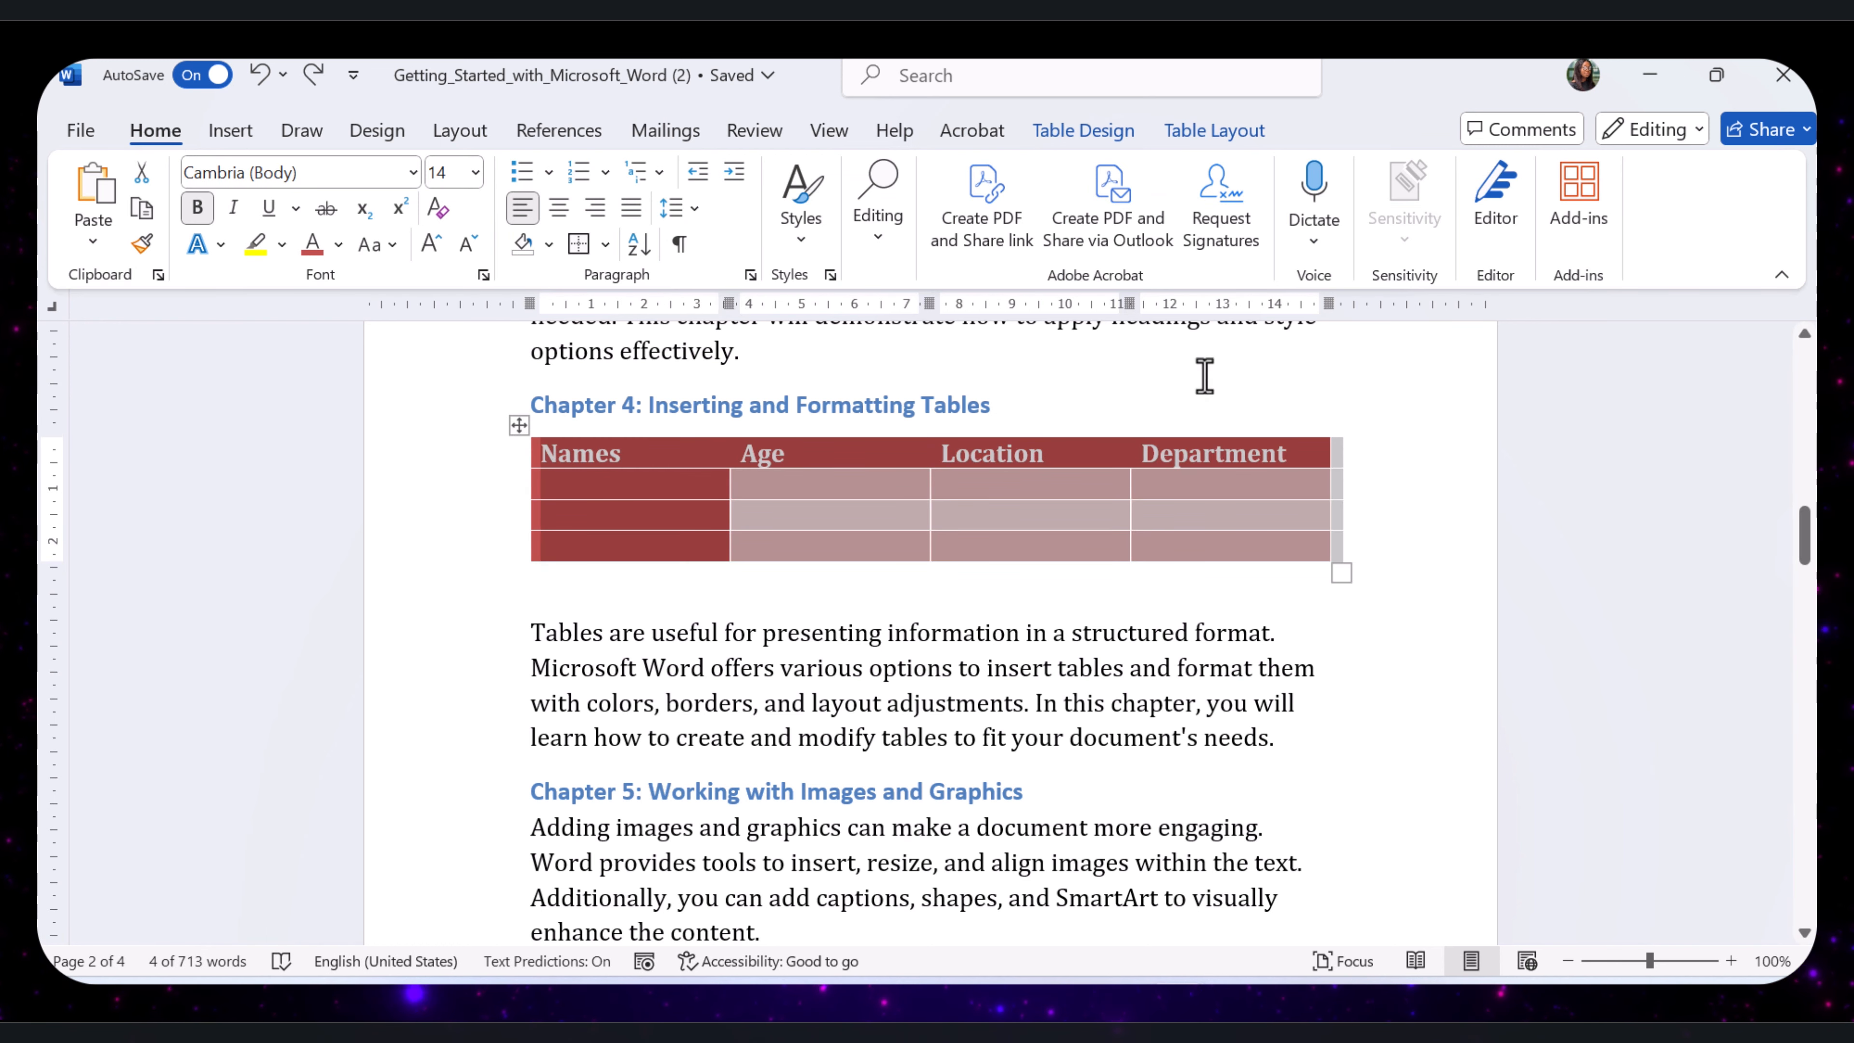
pyautogui.click(1086, 133)
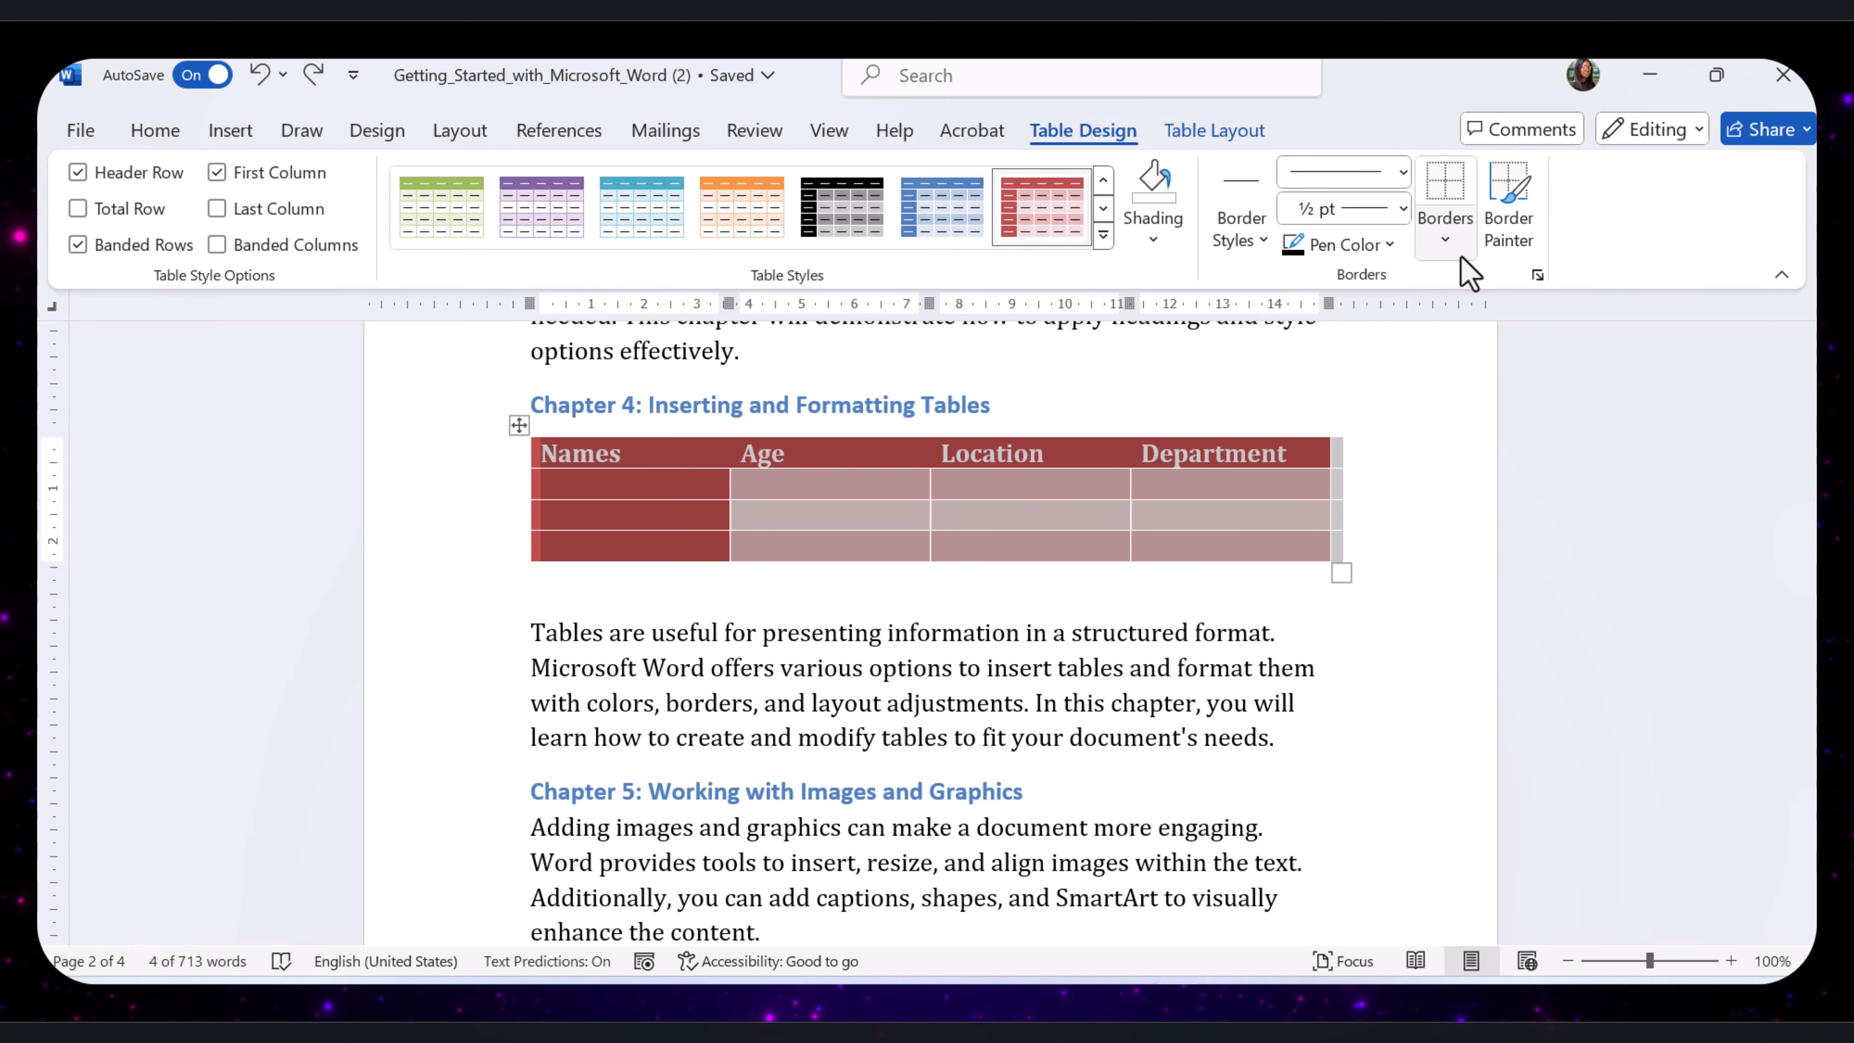
pyautogui.click(1445, 240)
pyautogui.click(1506, 442)
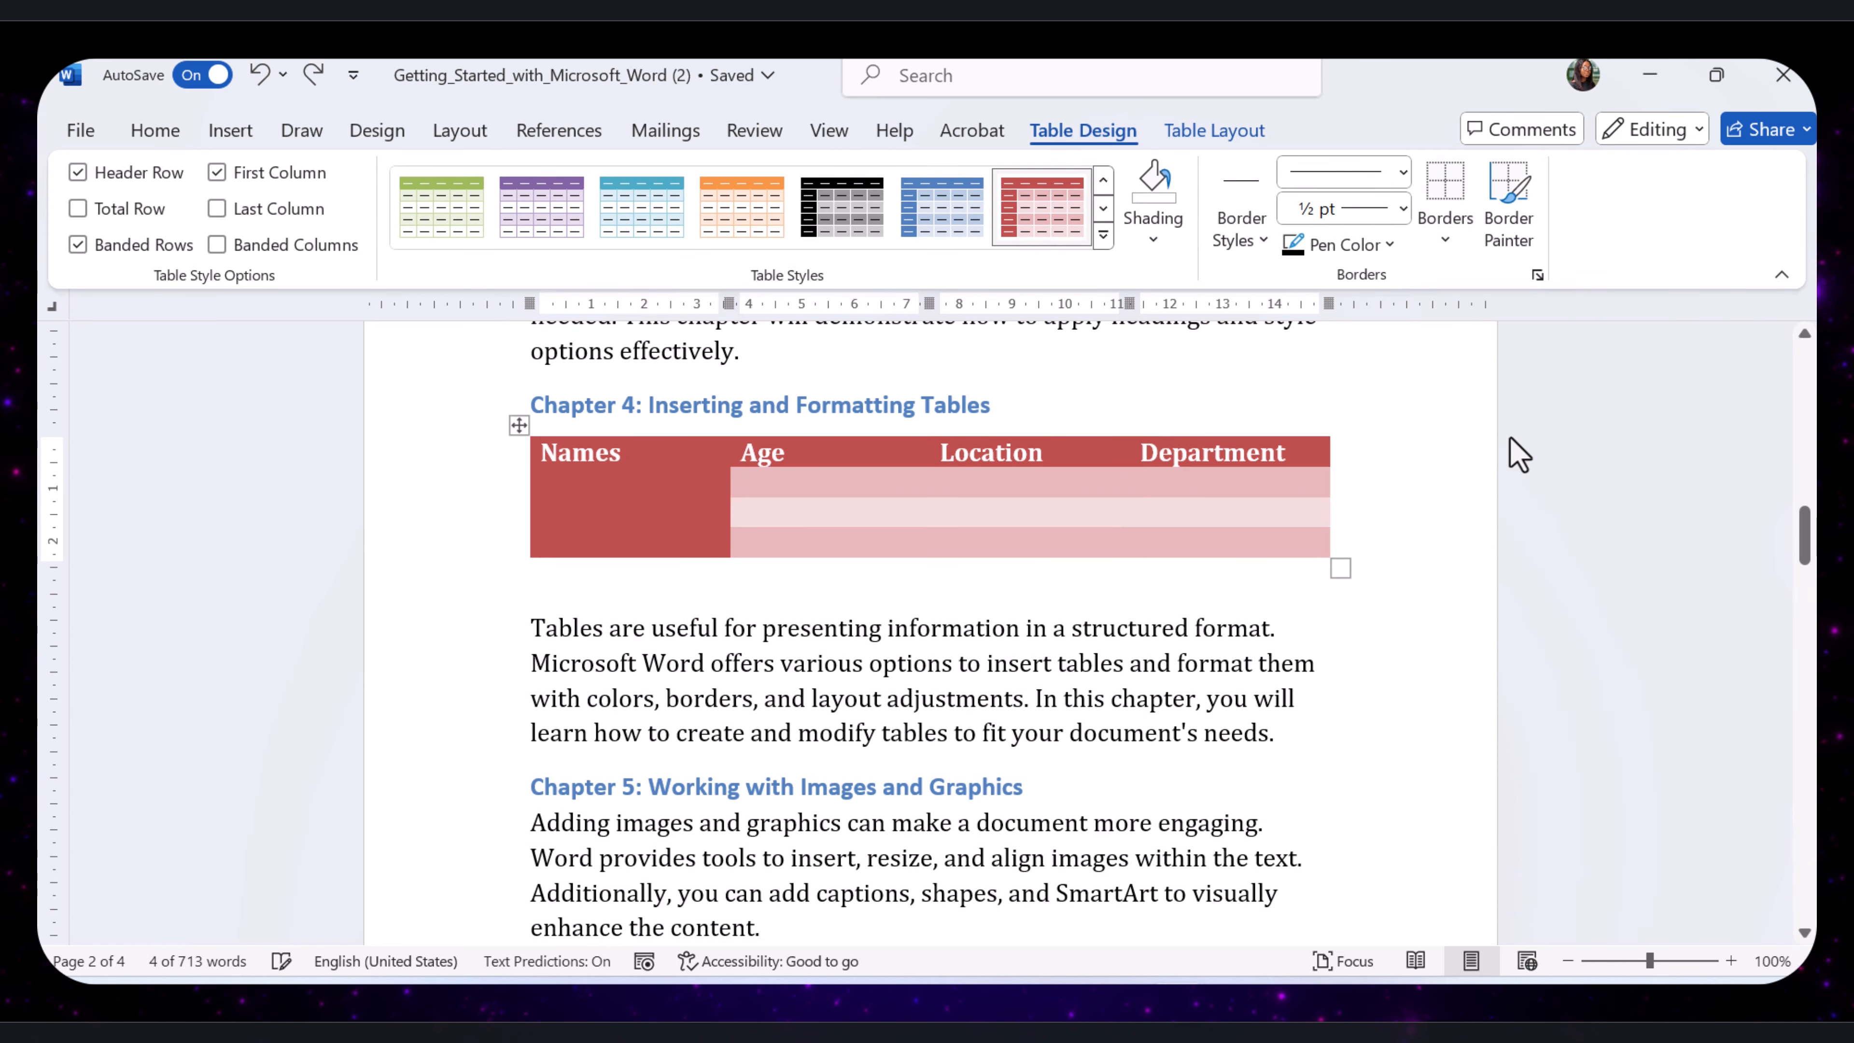
pyautogui.click(1324, 415)
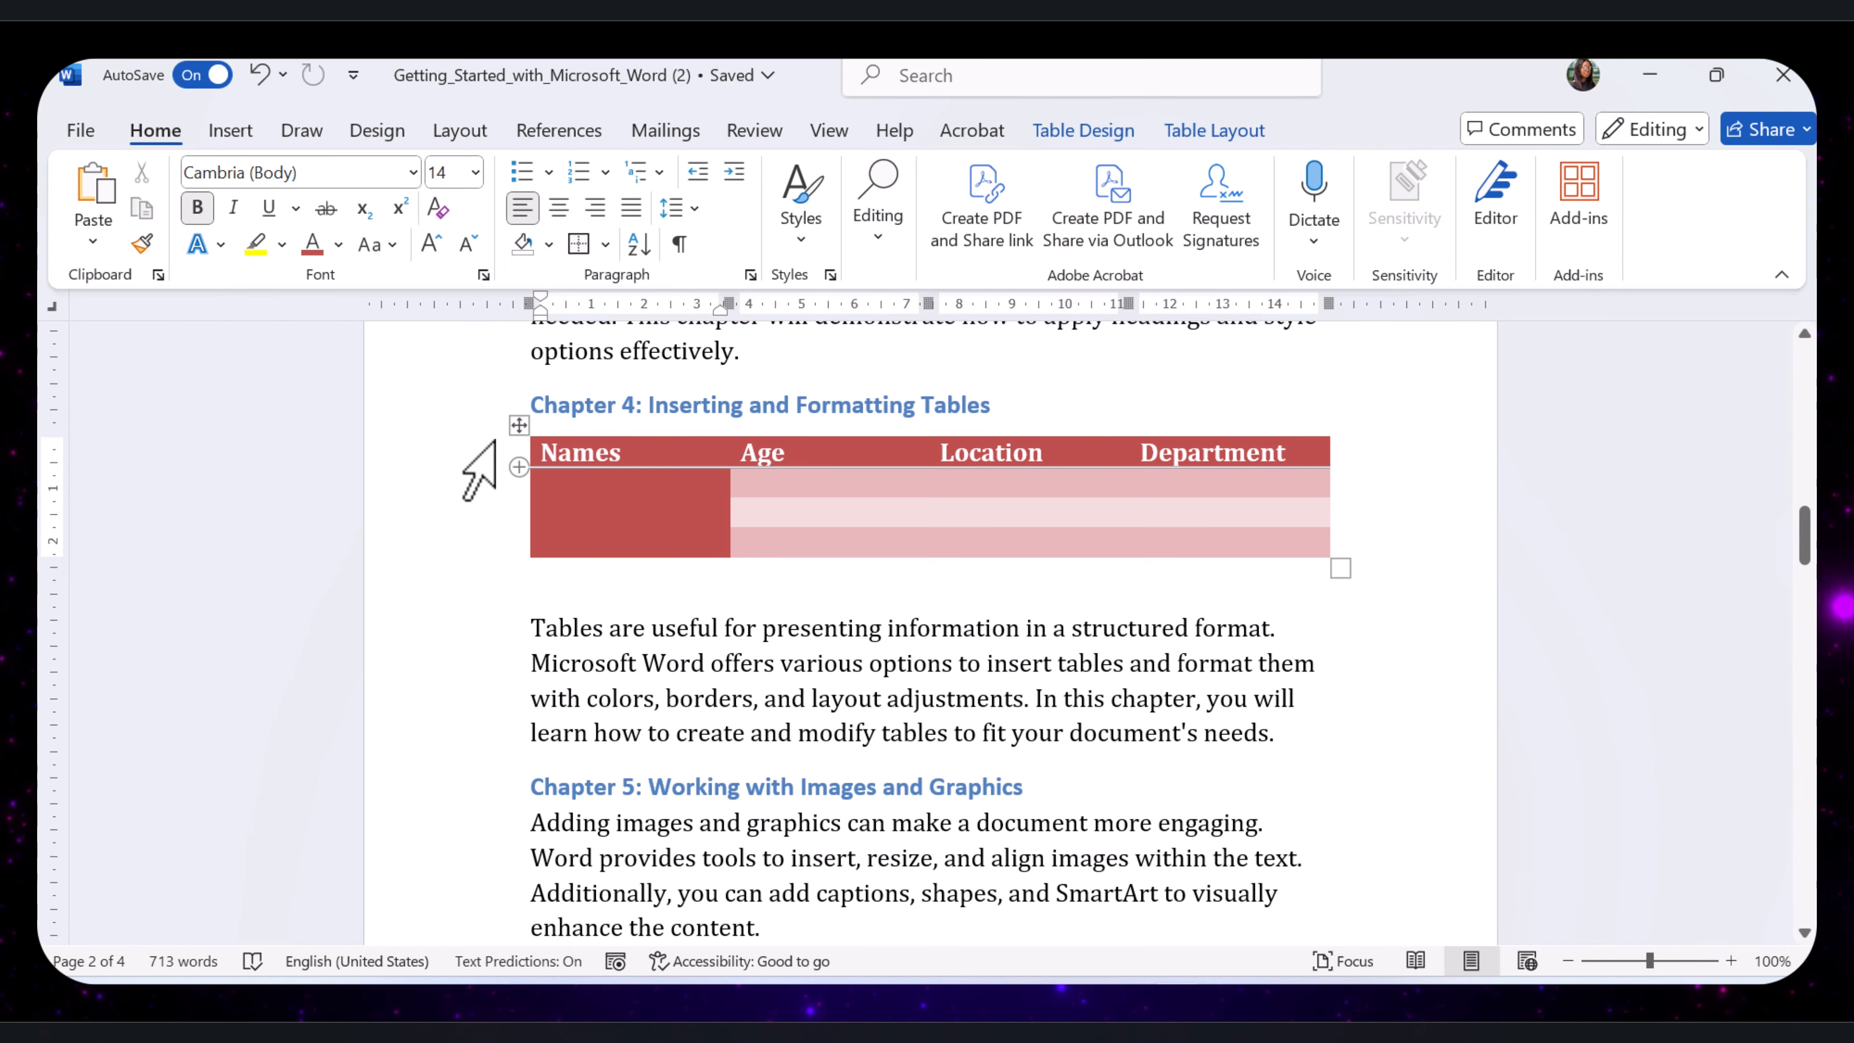
# Try to convert the whole table to text with tabs as the separator.
pyautogui.click(519, 424)
pyautogui.click(1211, 131)
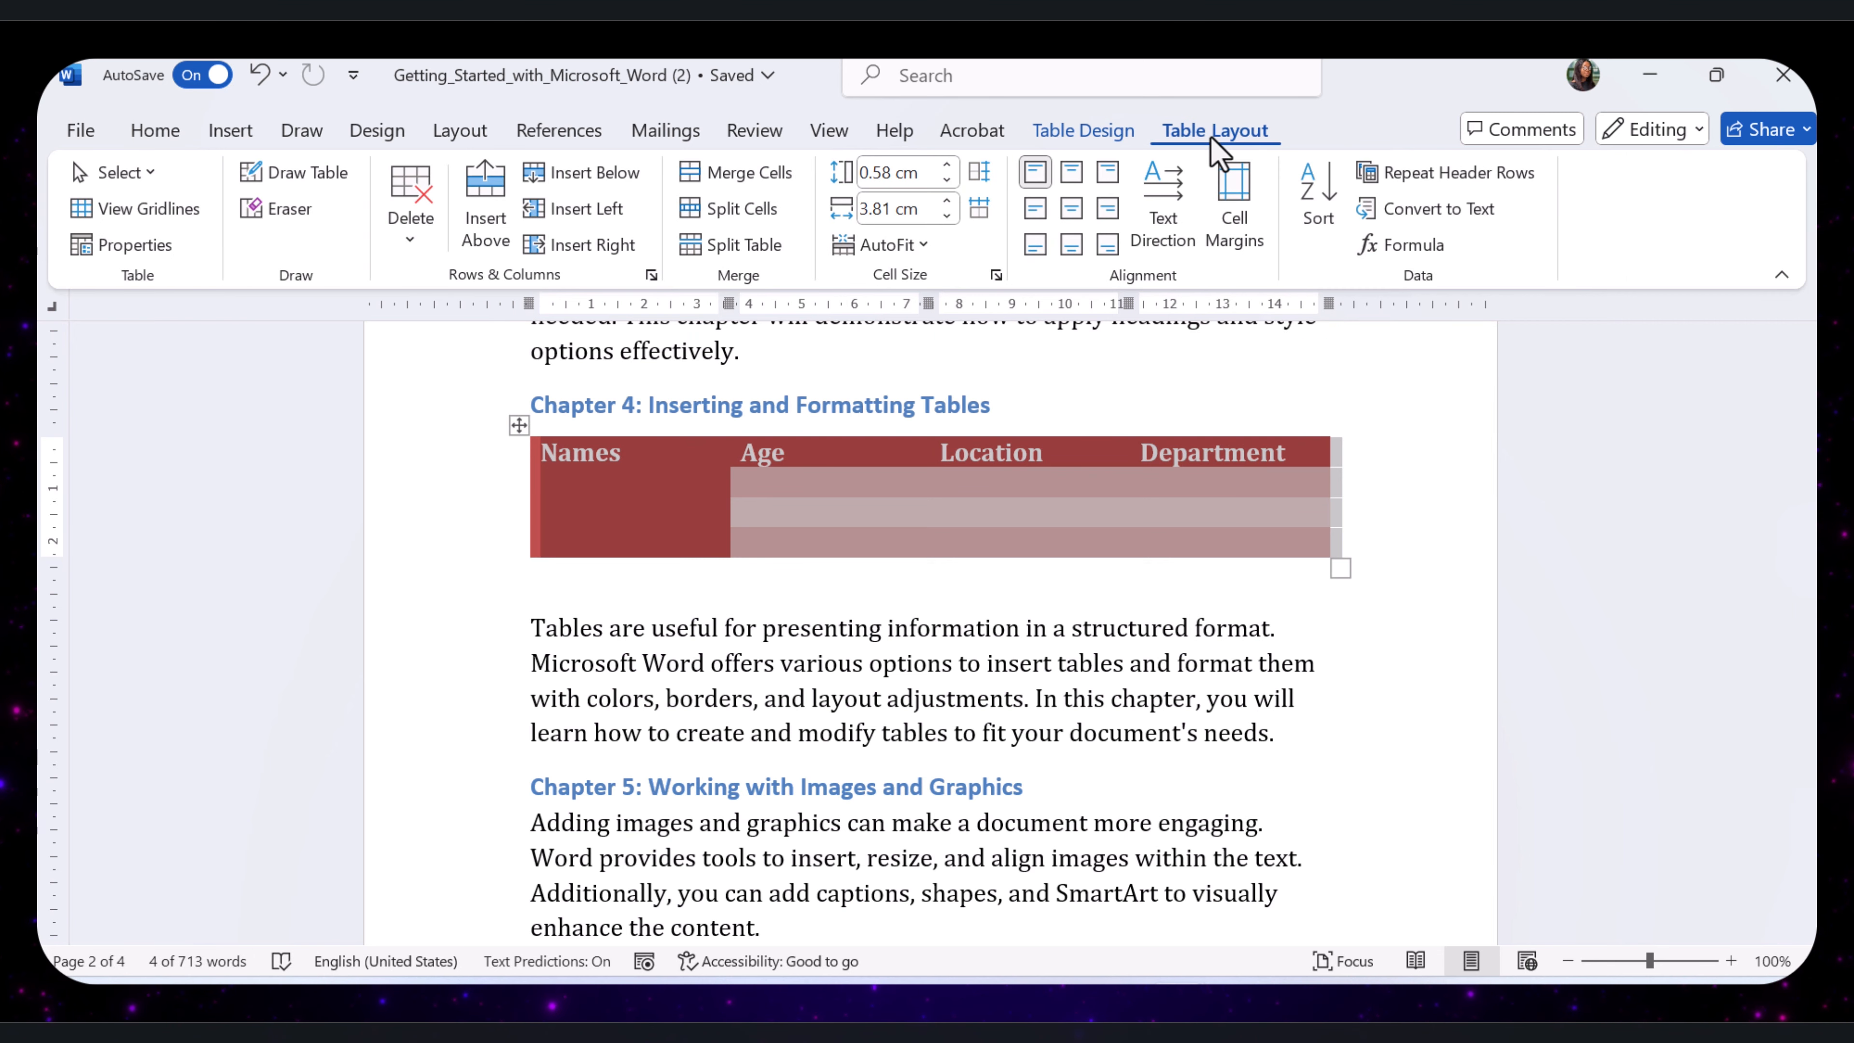
pyautogui.click(1429, 219)
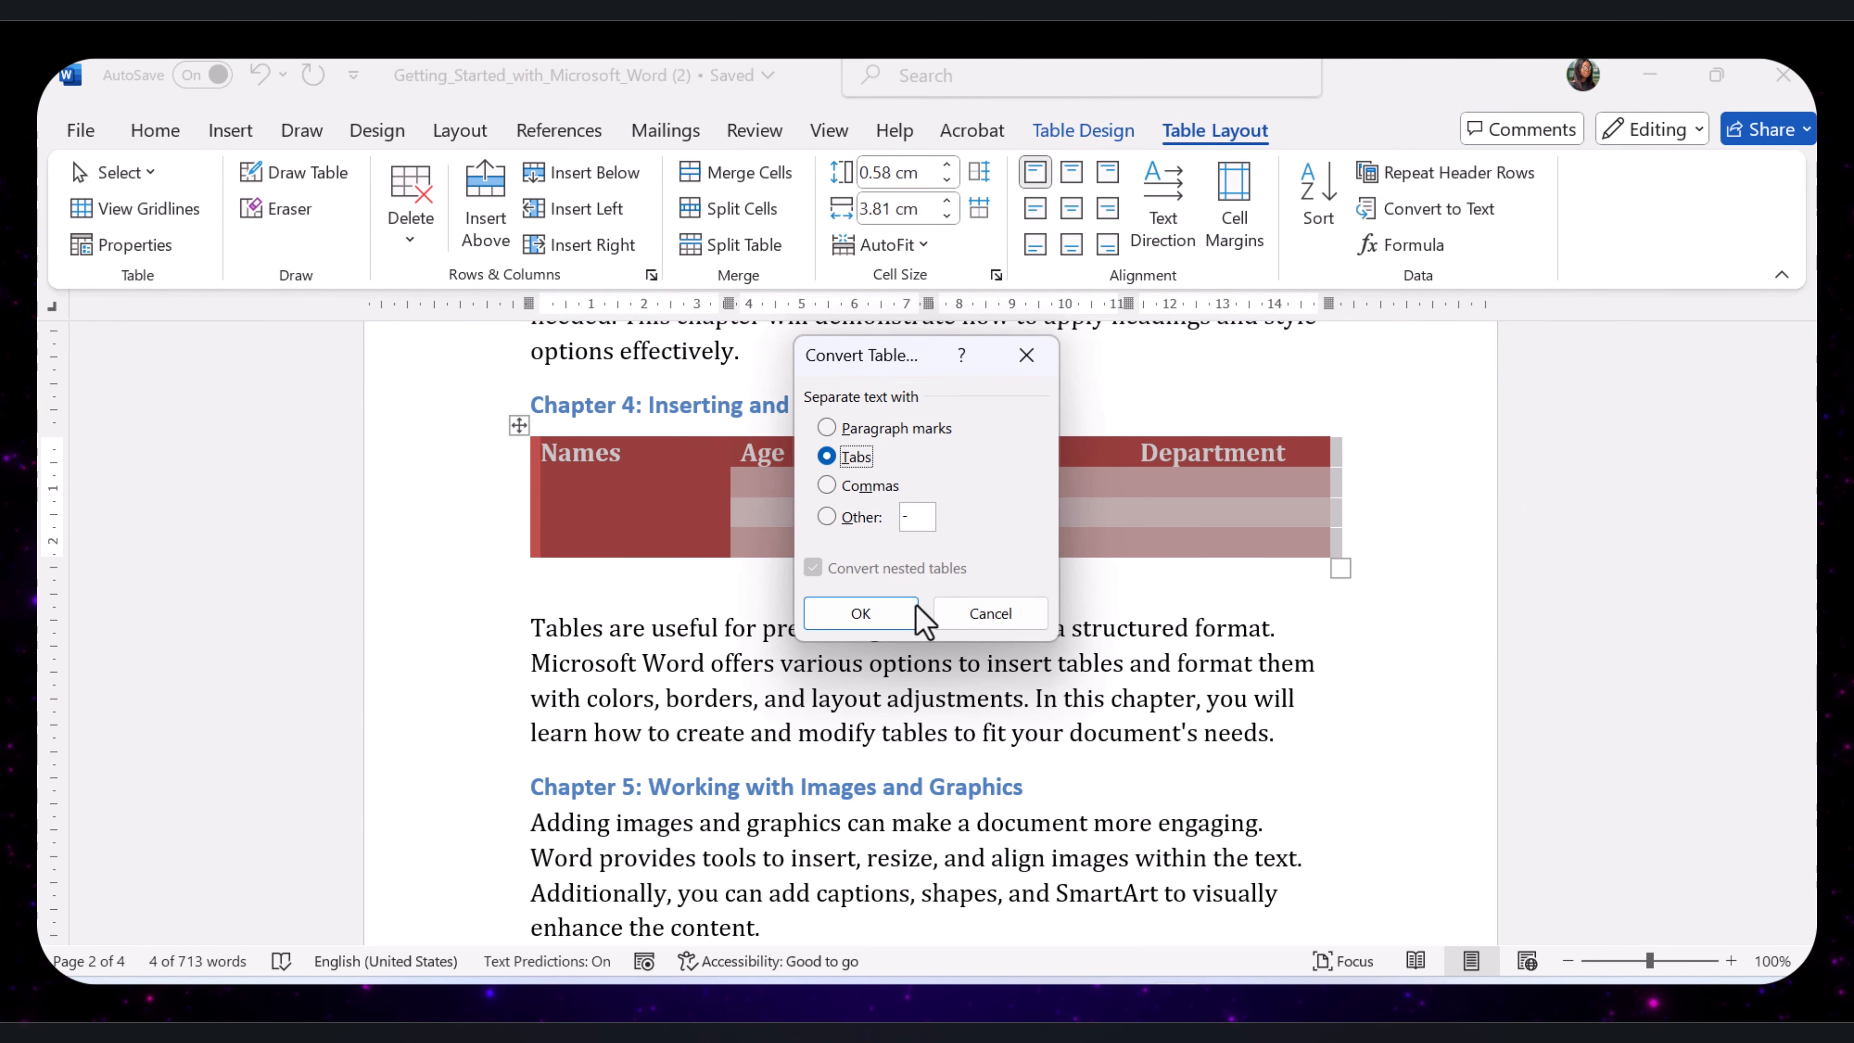
pyautogui.click(857, 623)
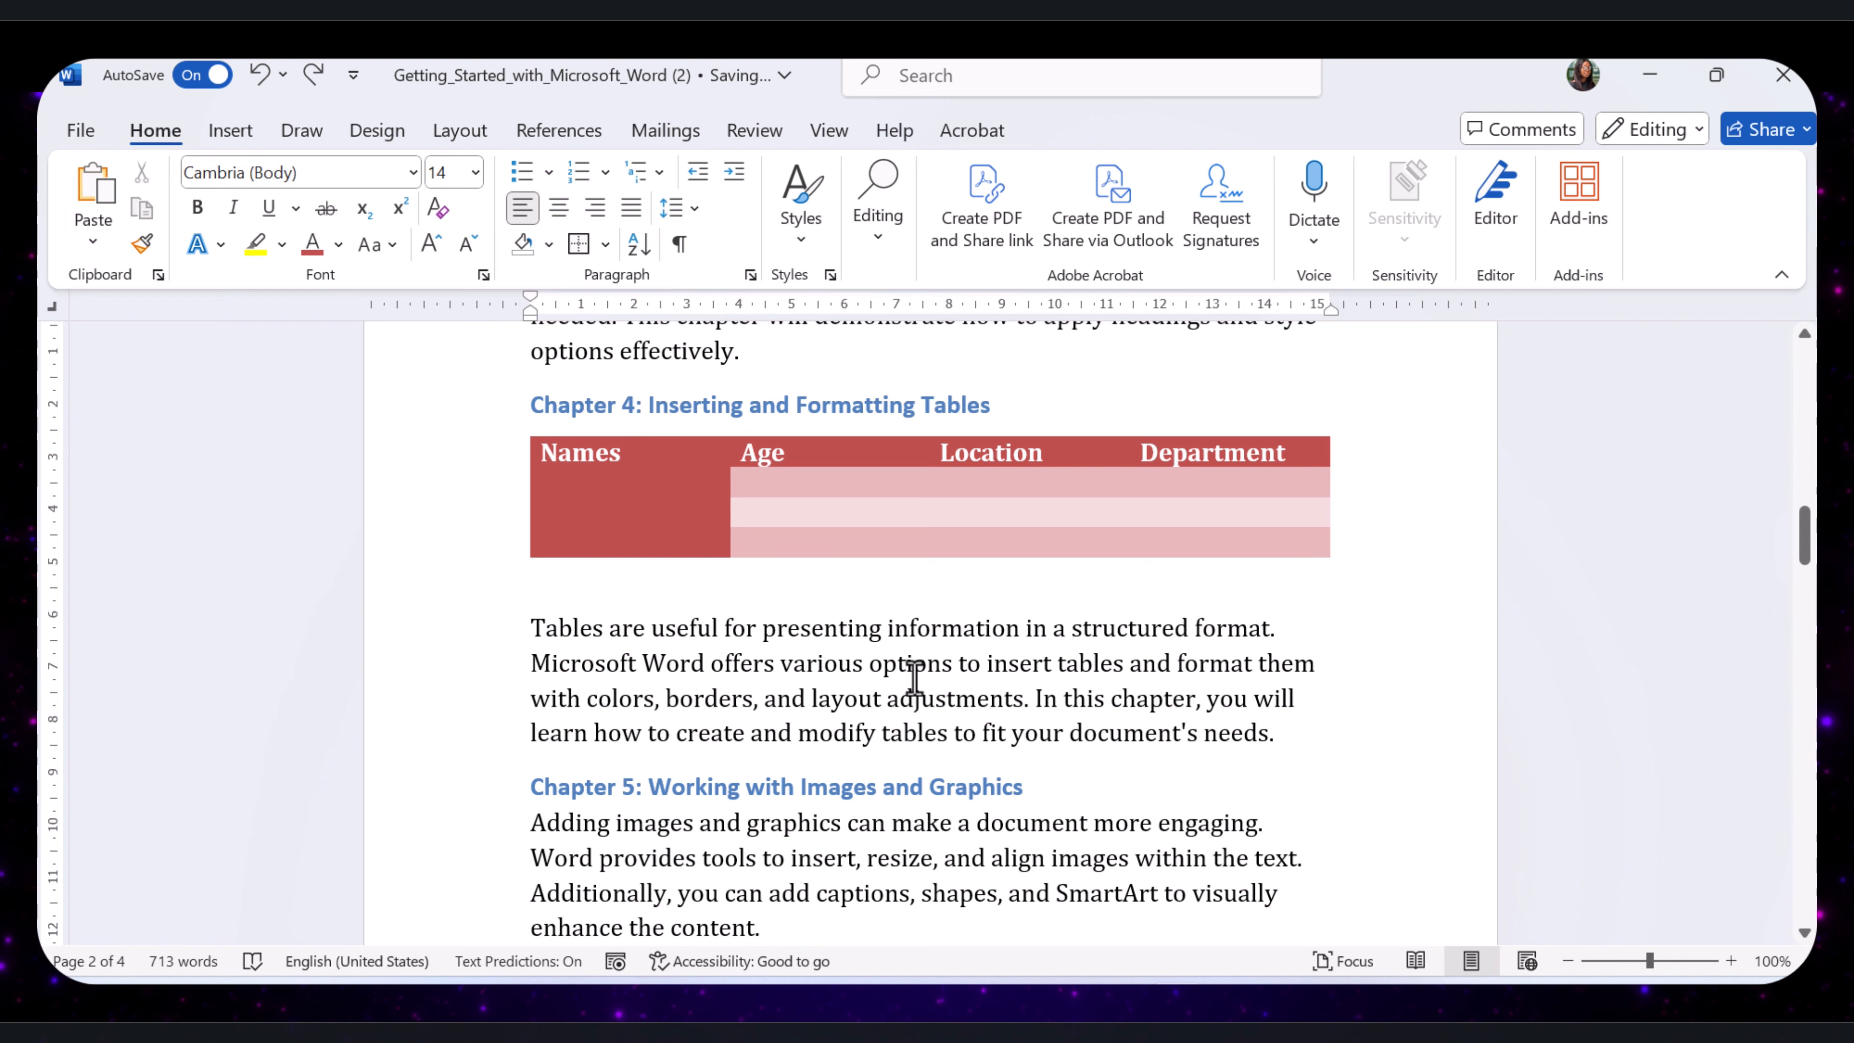
# Try landscape orientation for the document's pages.
pyautogui.click(460, 129)
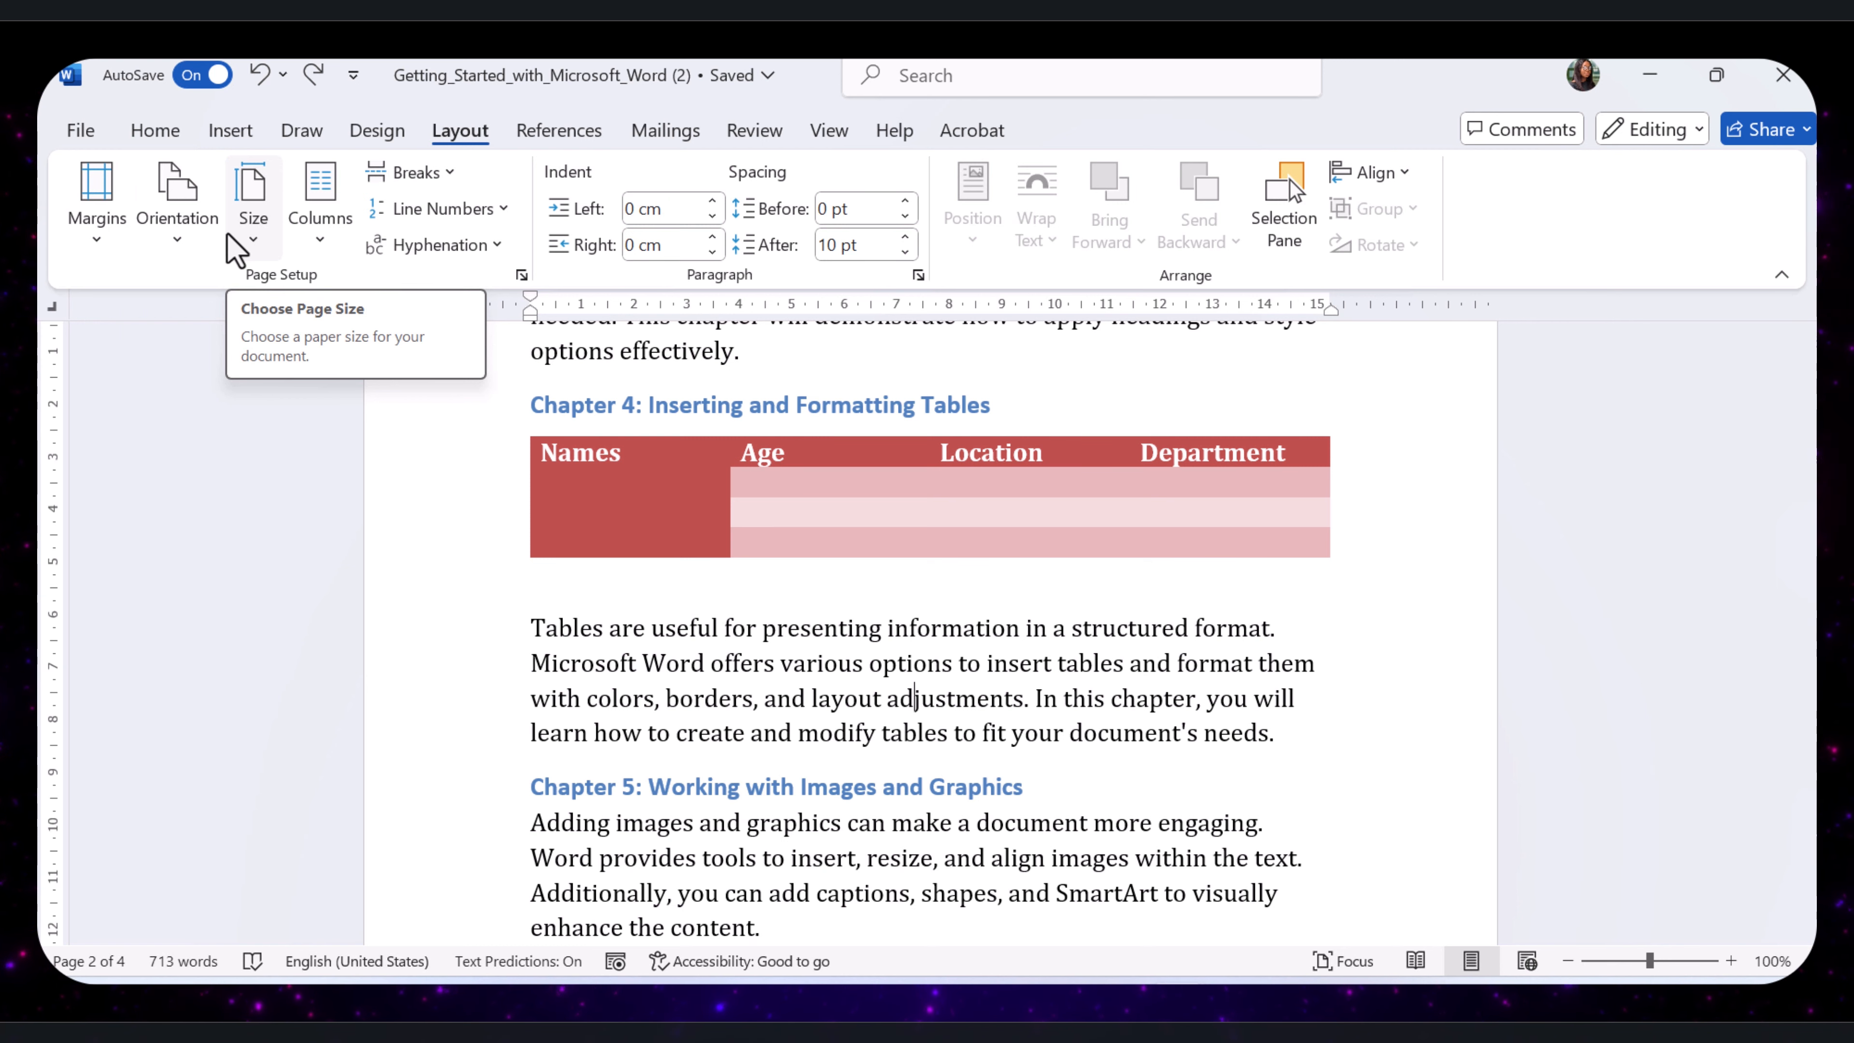
pyautogui.click(182, 245)
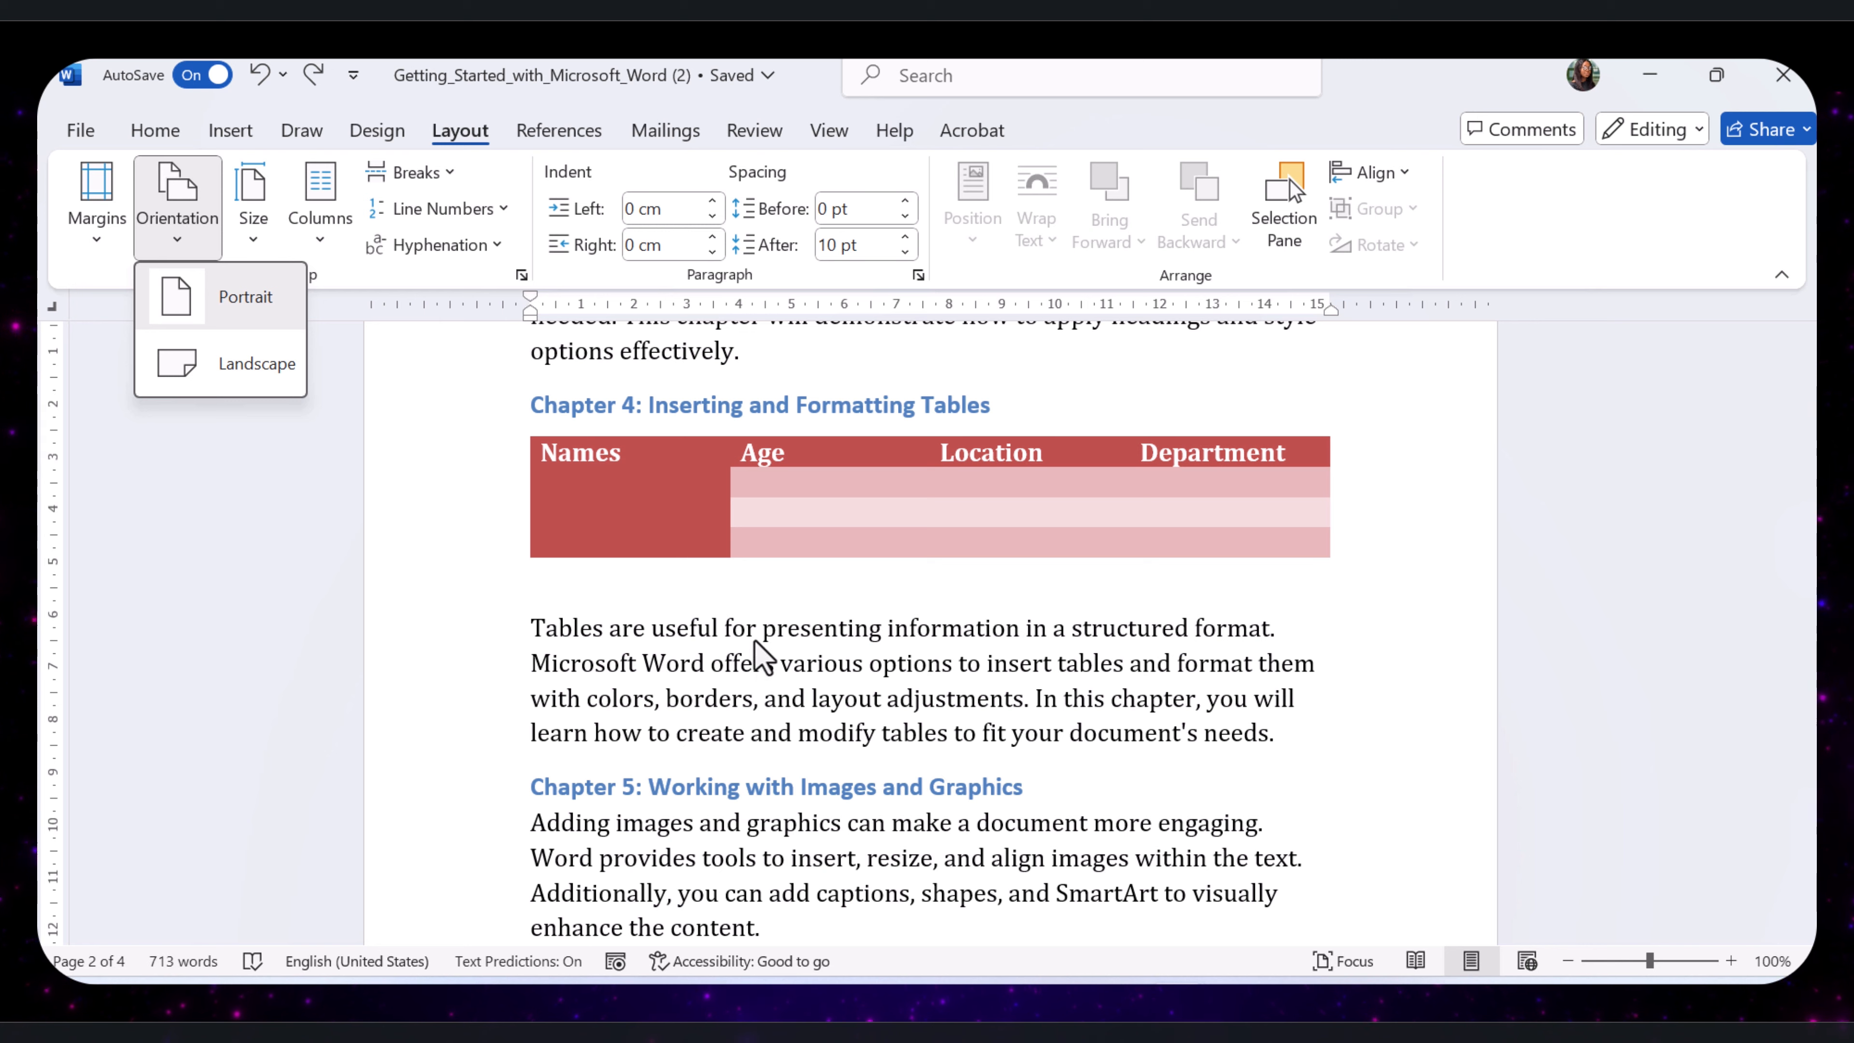
pyautogui.click(274, 376)
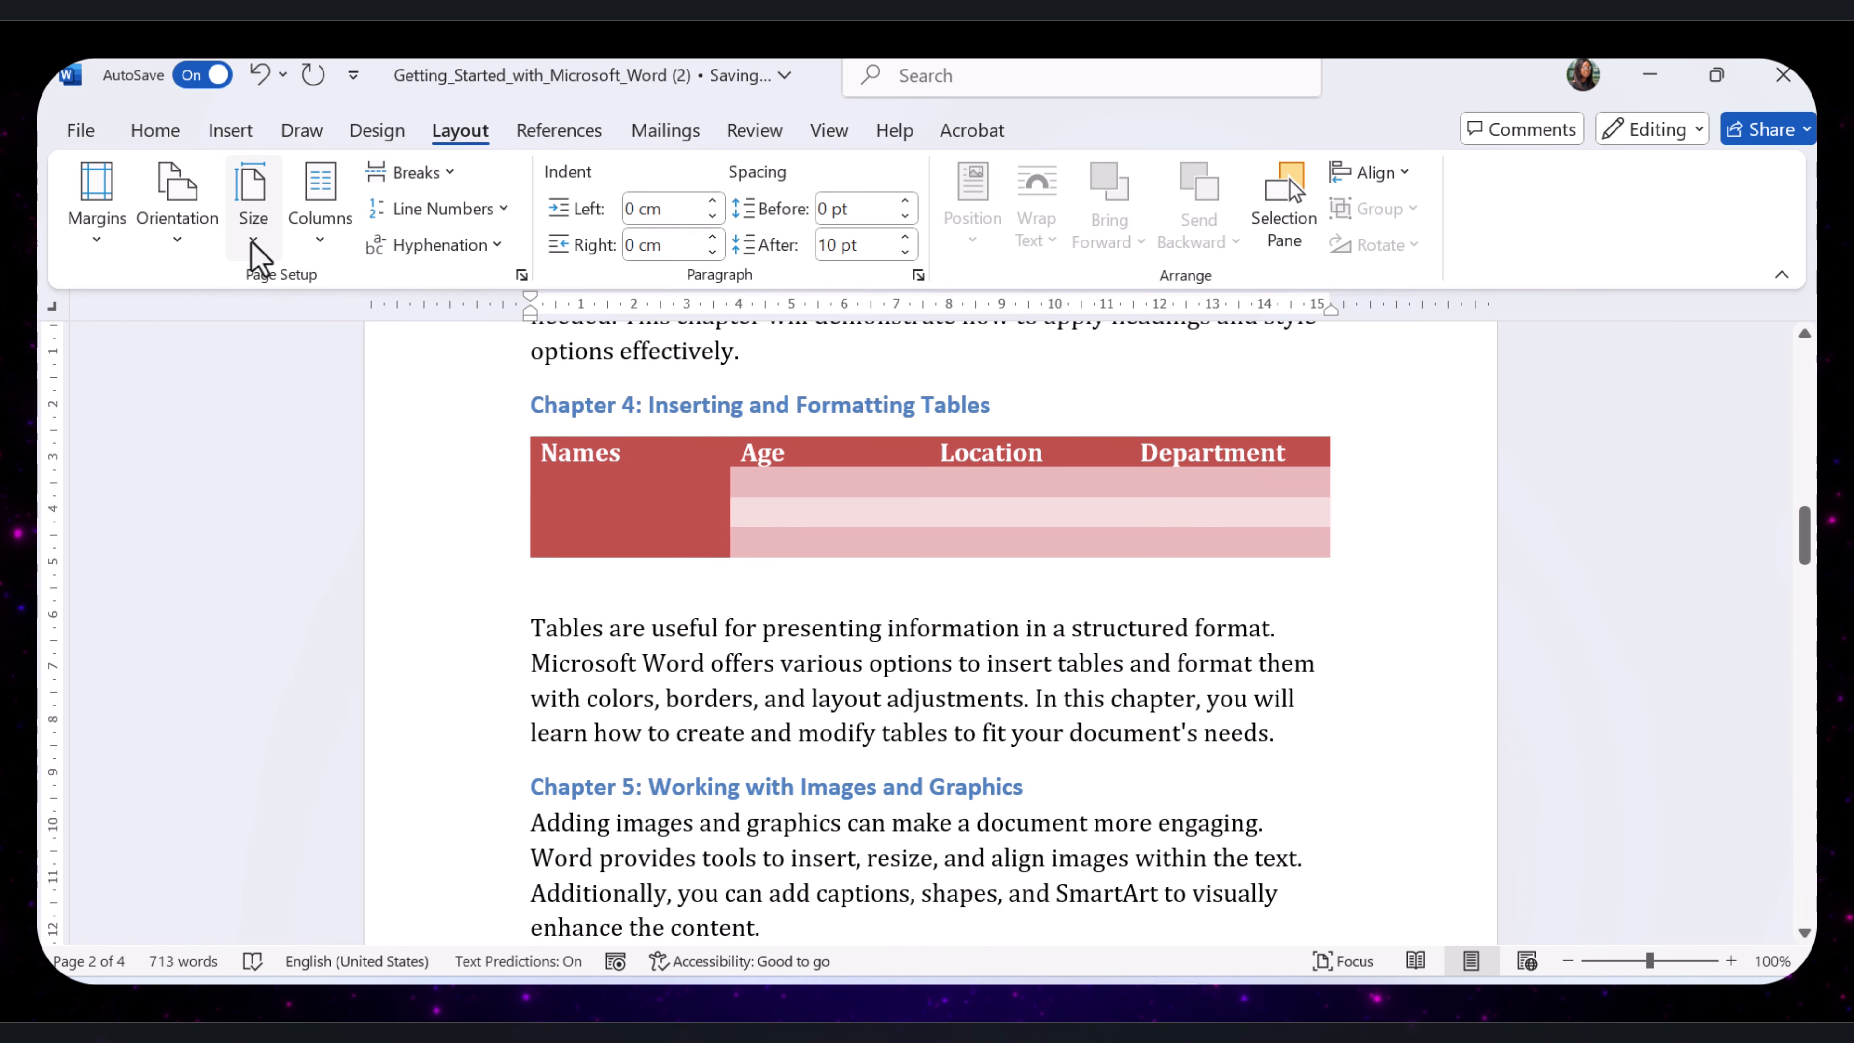
# Try the Legal, Statement, Executive and Tabloid paper sizes on the document and return it to Letter.
pyautogui.click(252, 243)
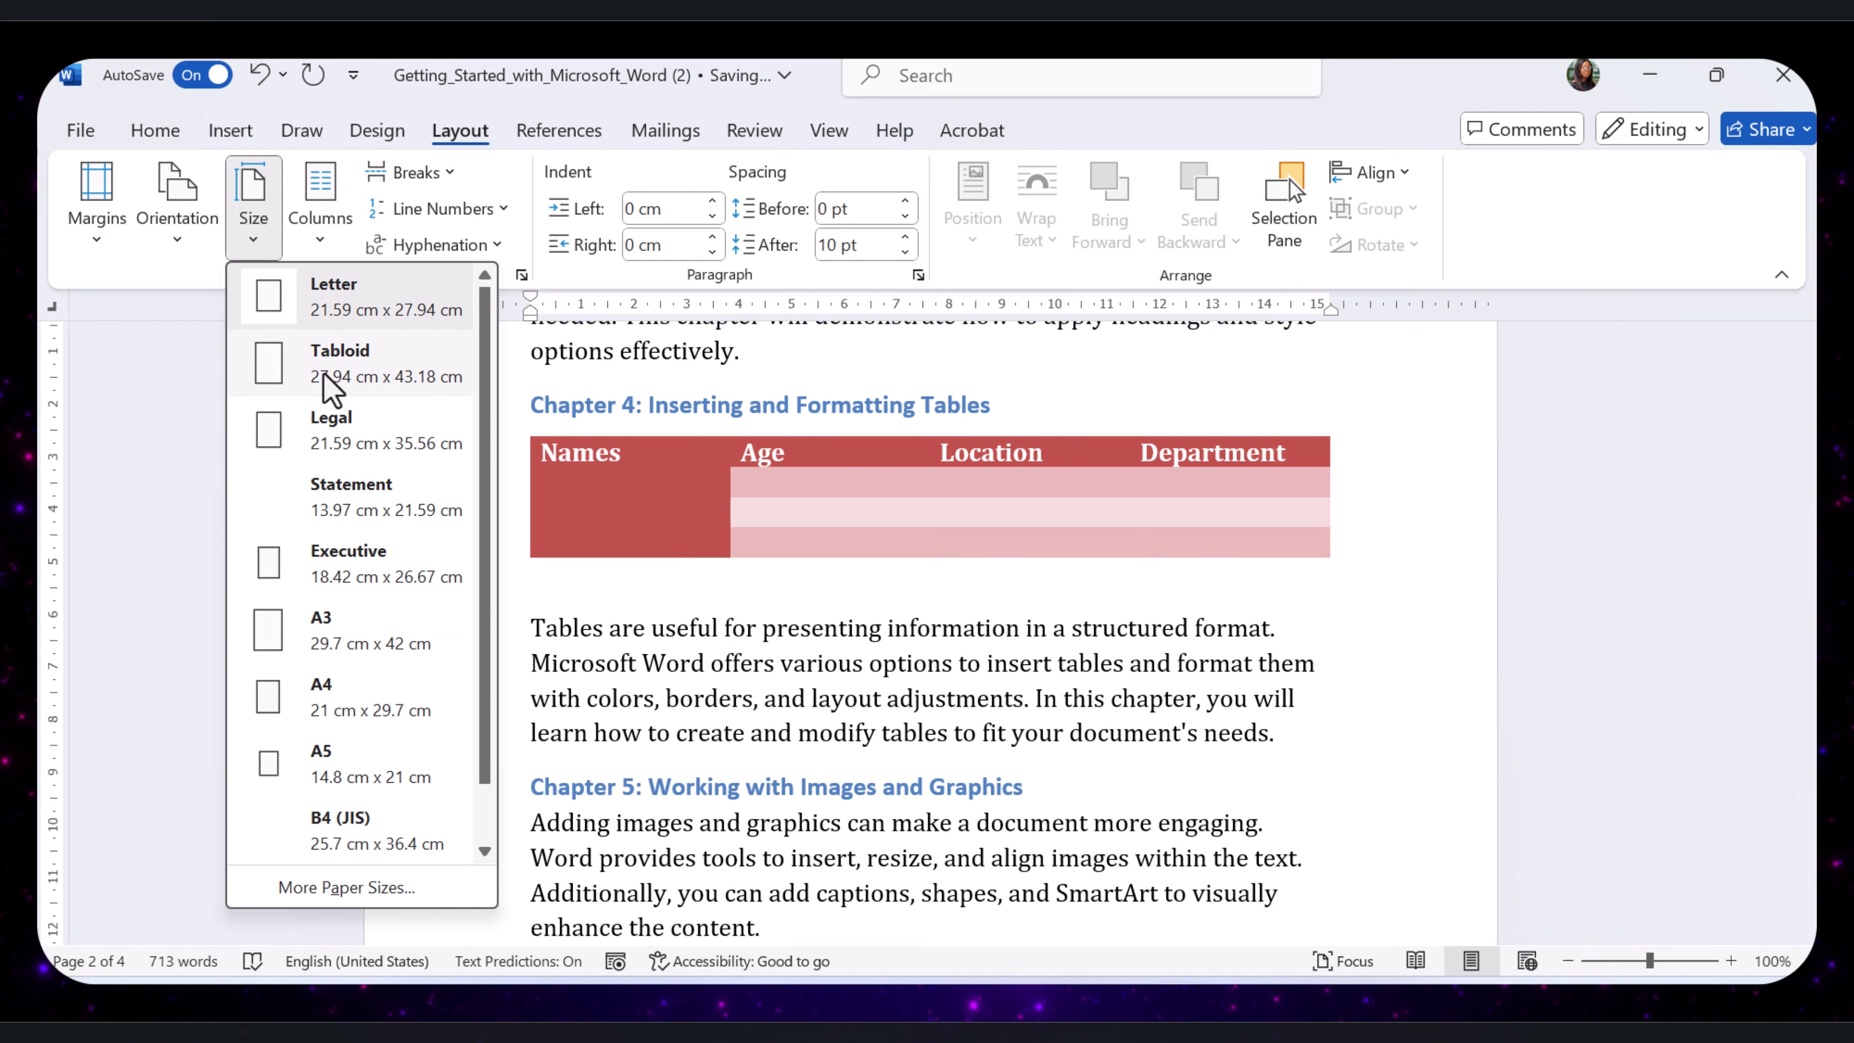
pyautogui.click(347, 307)
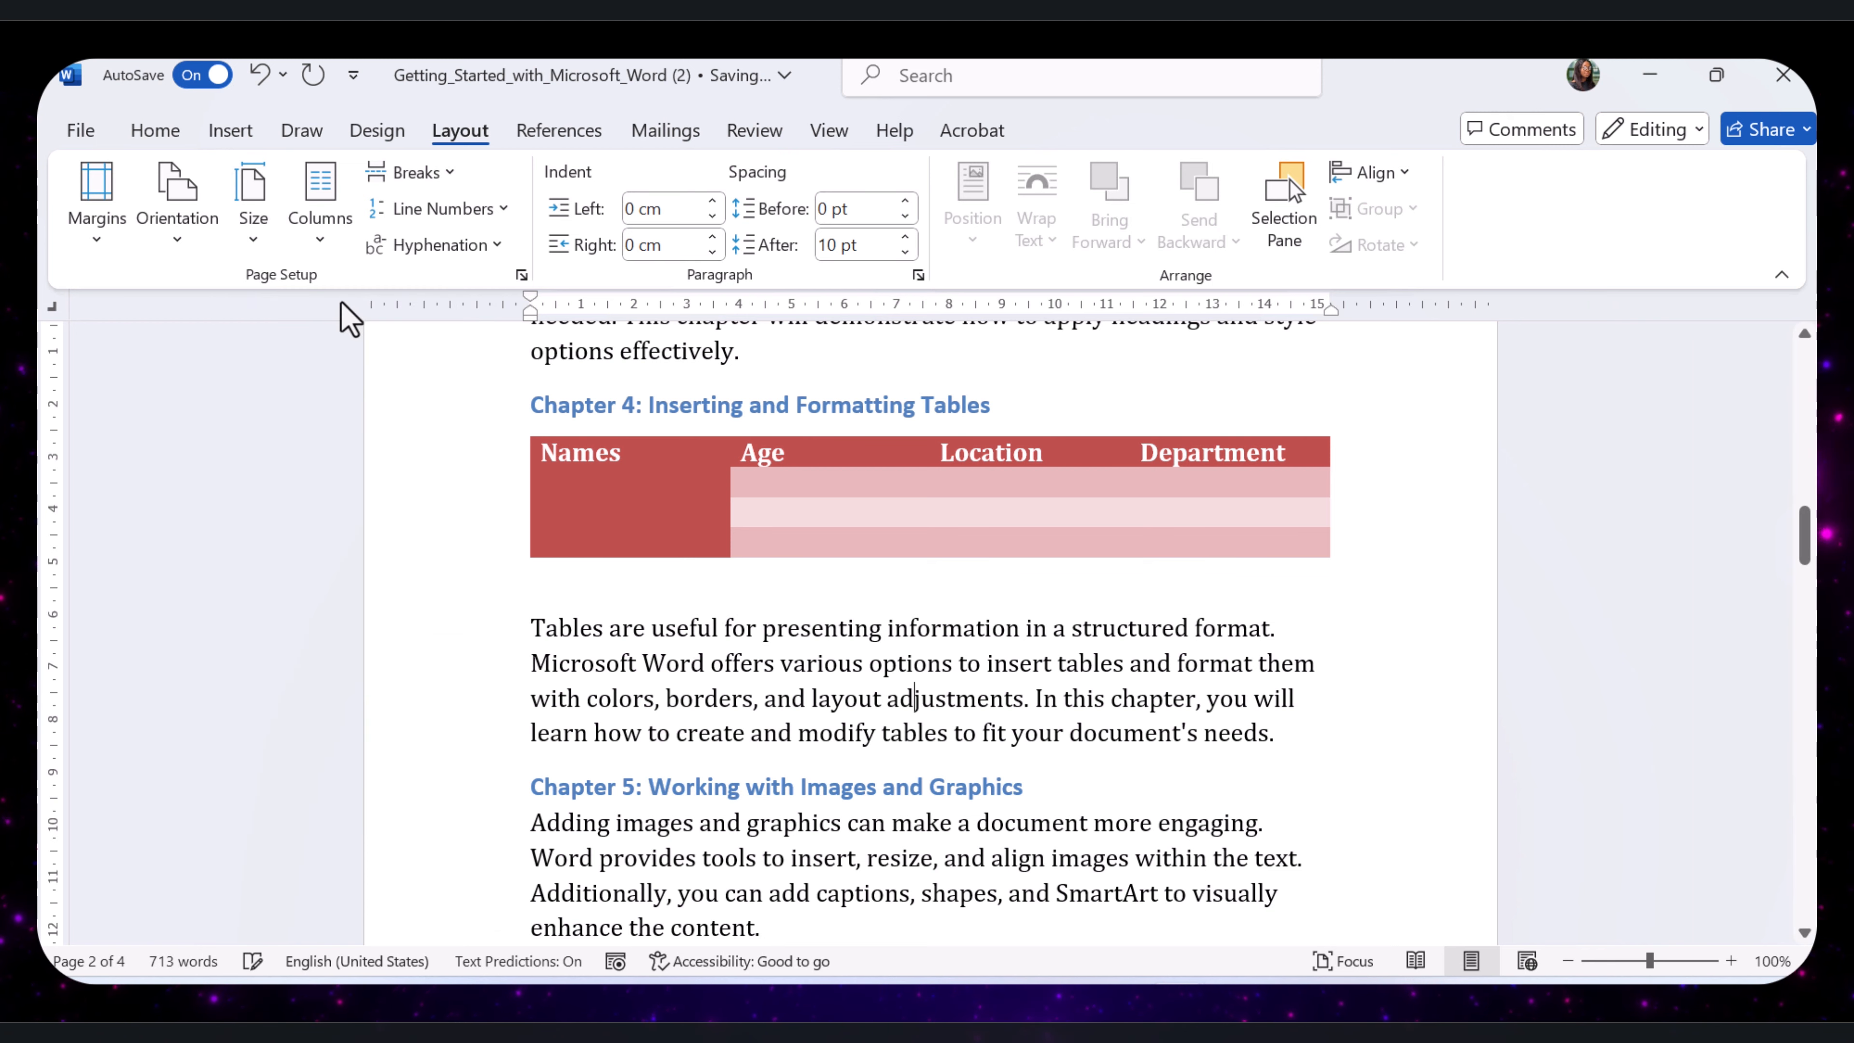
pyautogui.click(275, 245)
pyautogui.click(376, 444)
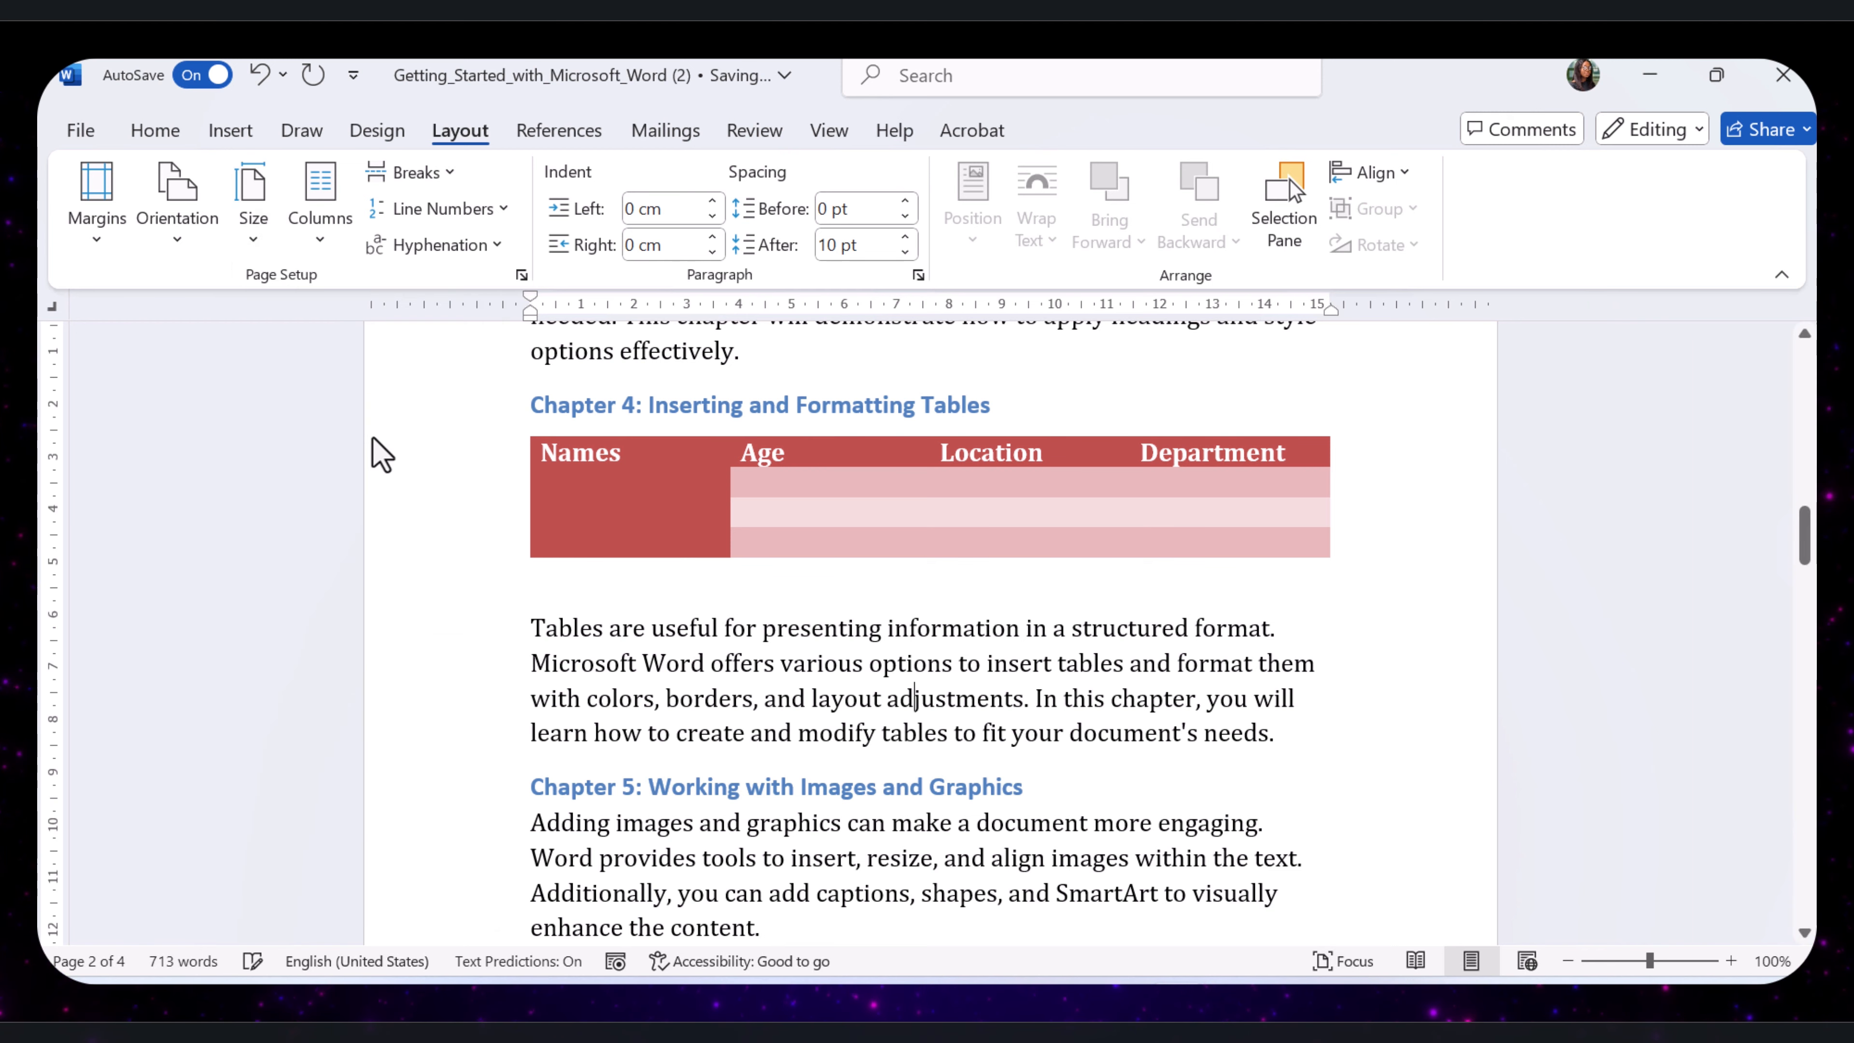
pyautogui.click(254, 212)
pyautogui.click(351, 497)
pyautogui.click(253, 212)
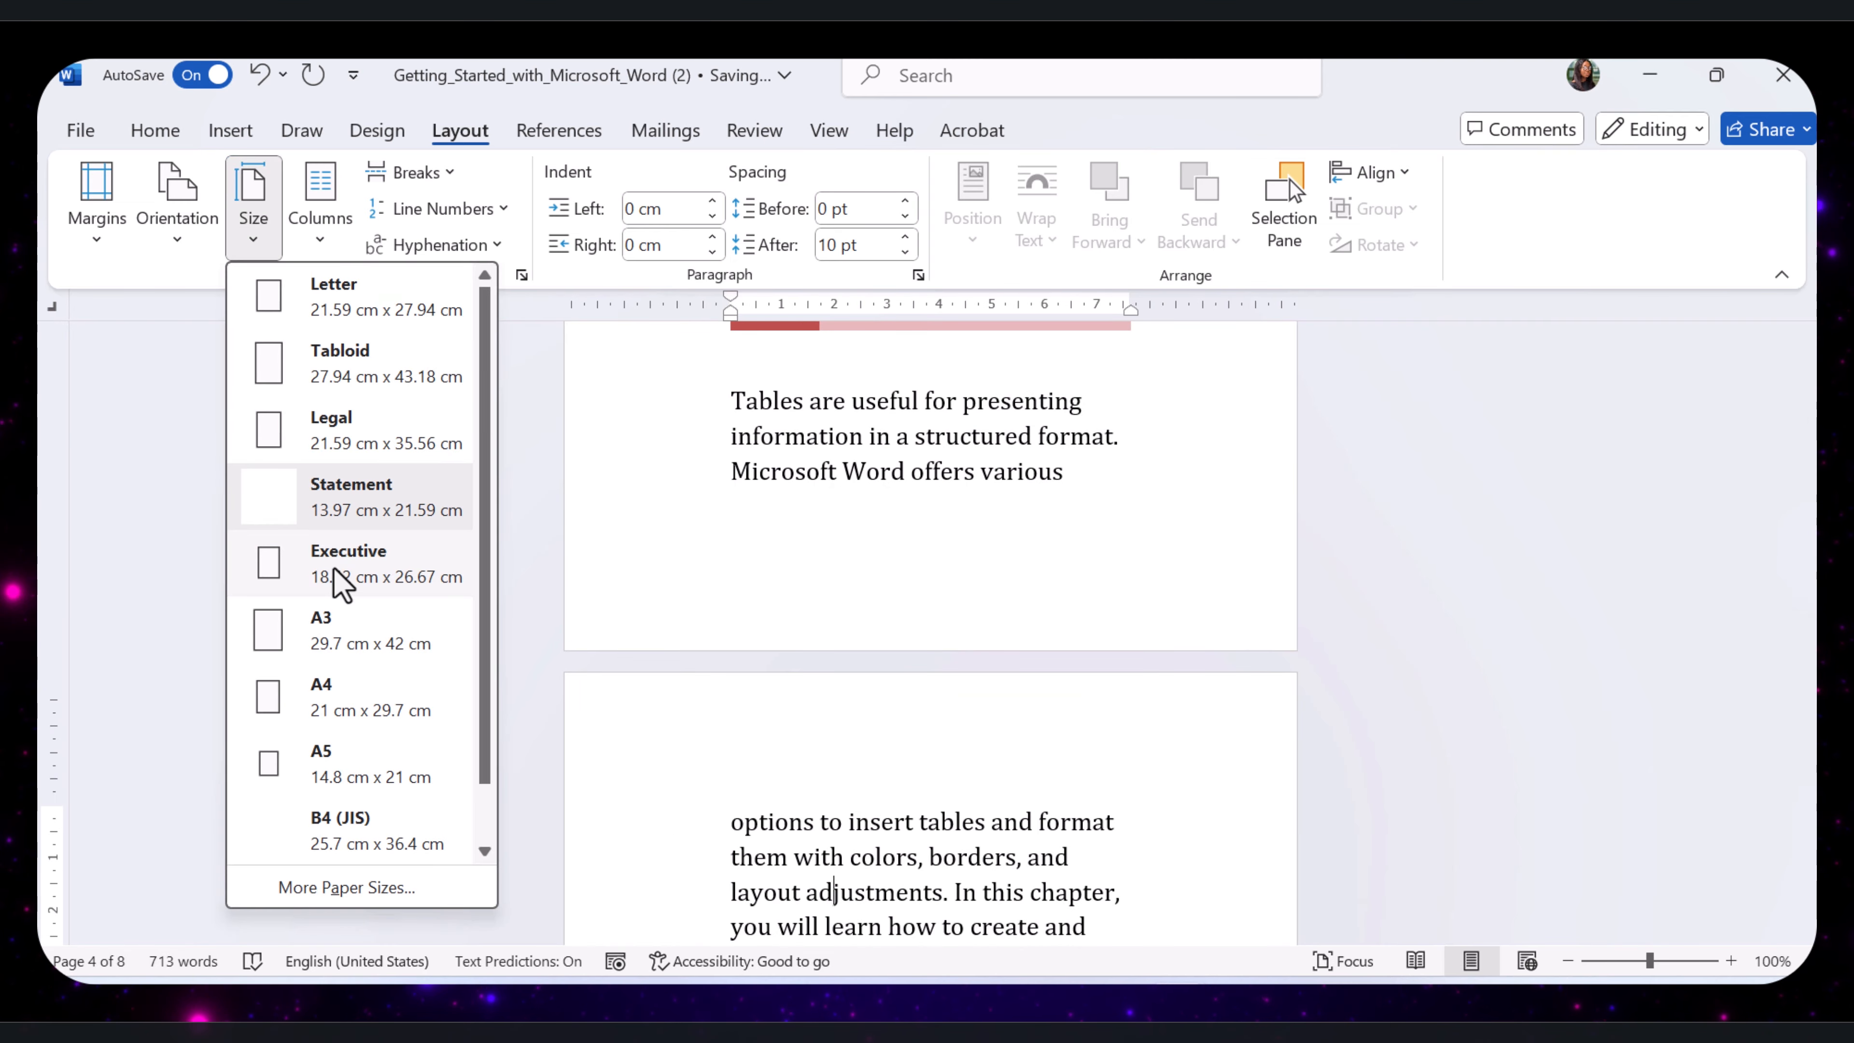
pyautogui.click(342, 577)
pyautogui.click(253, 212)
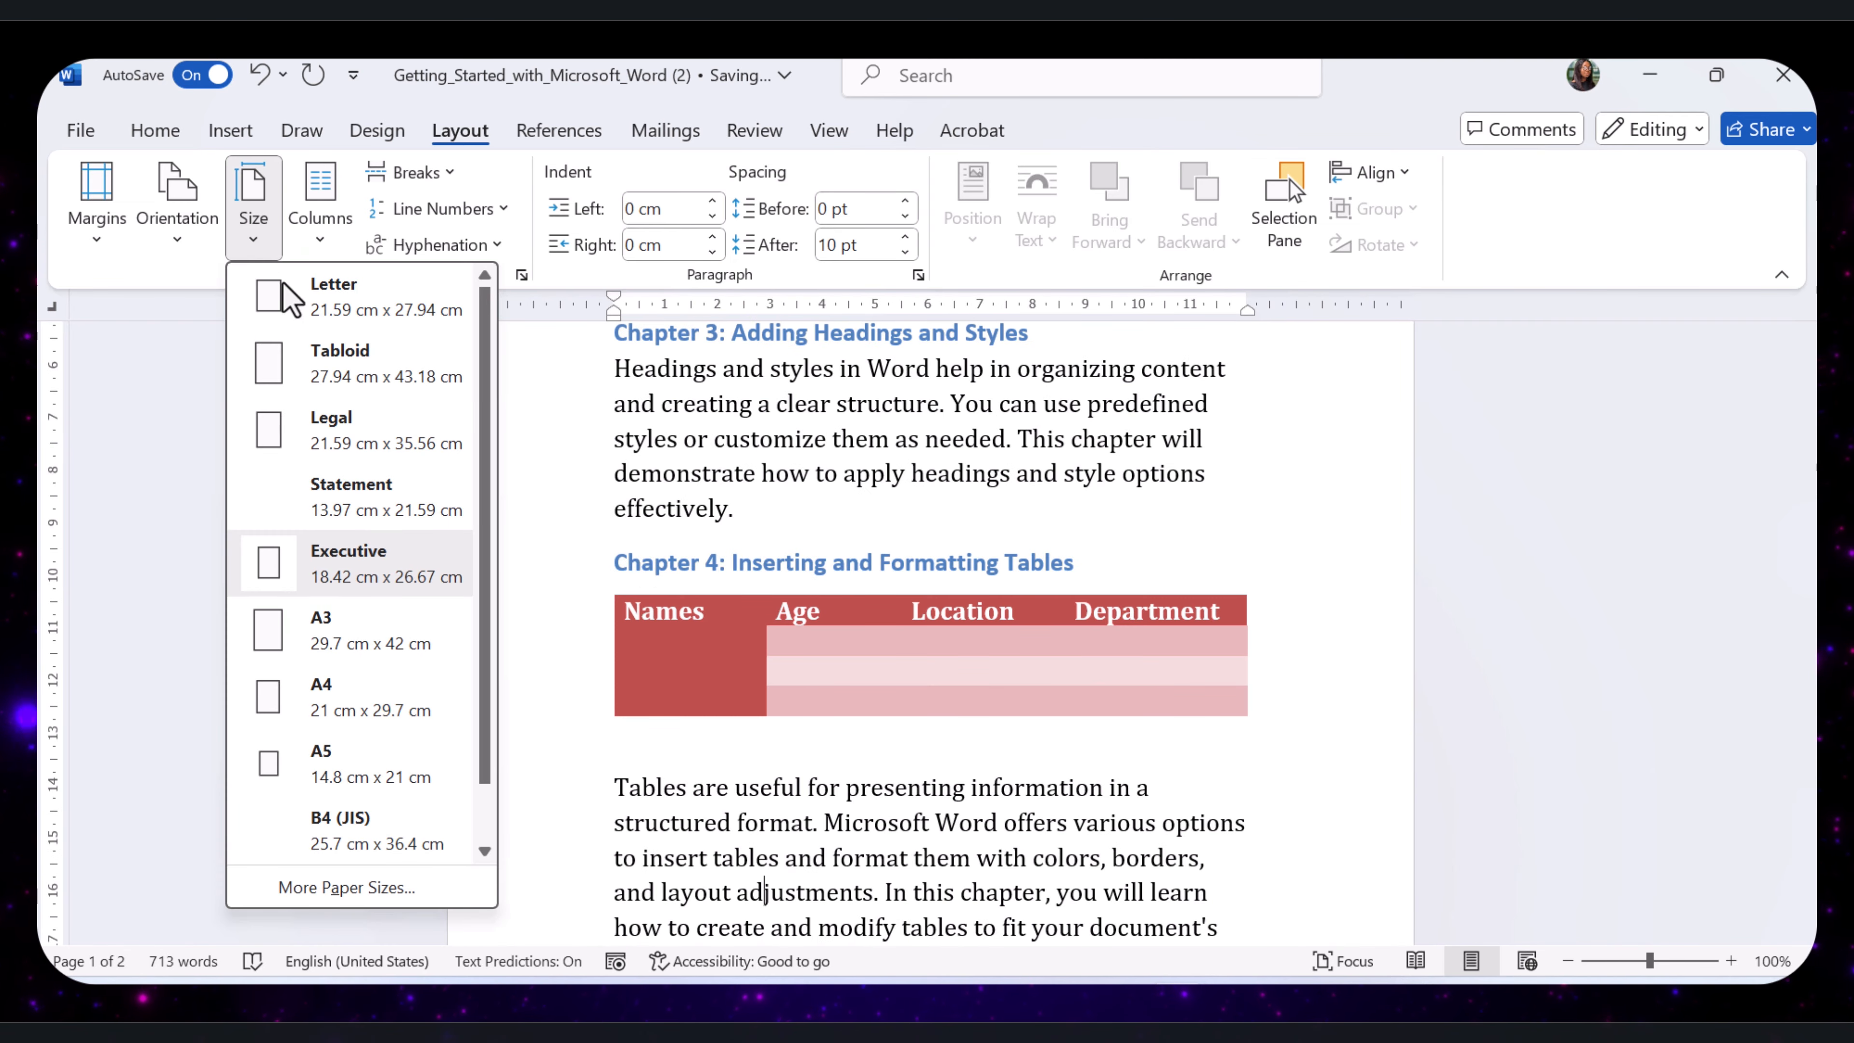
pyautogui.click(330, 365)
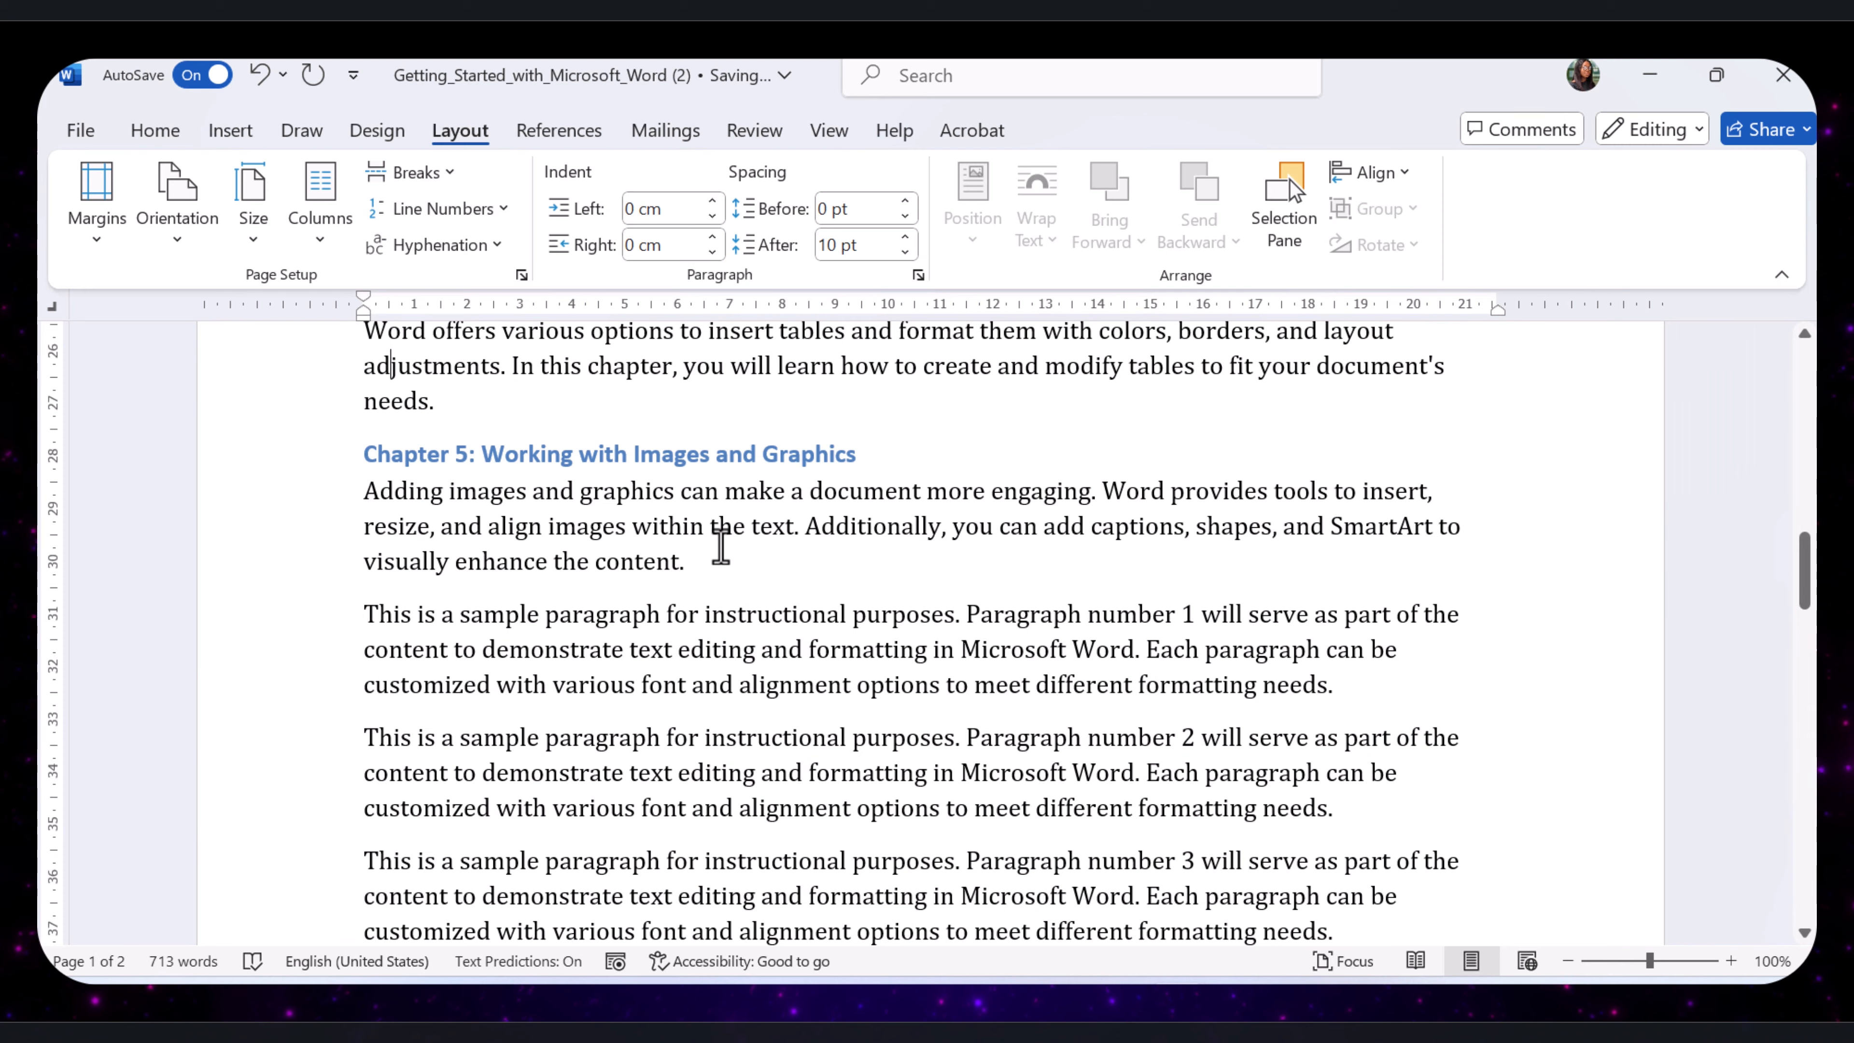
pyautogui.scroll(3, 722, 544)
pyautogui.click(254, 212)
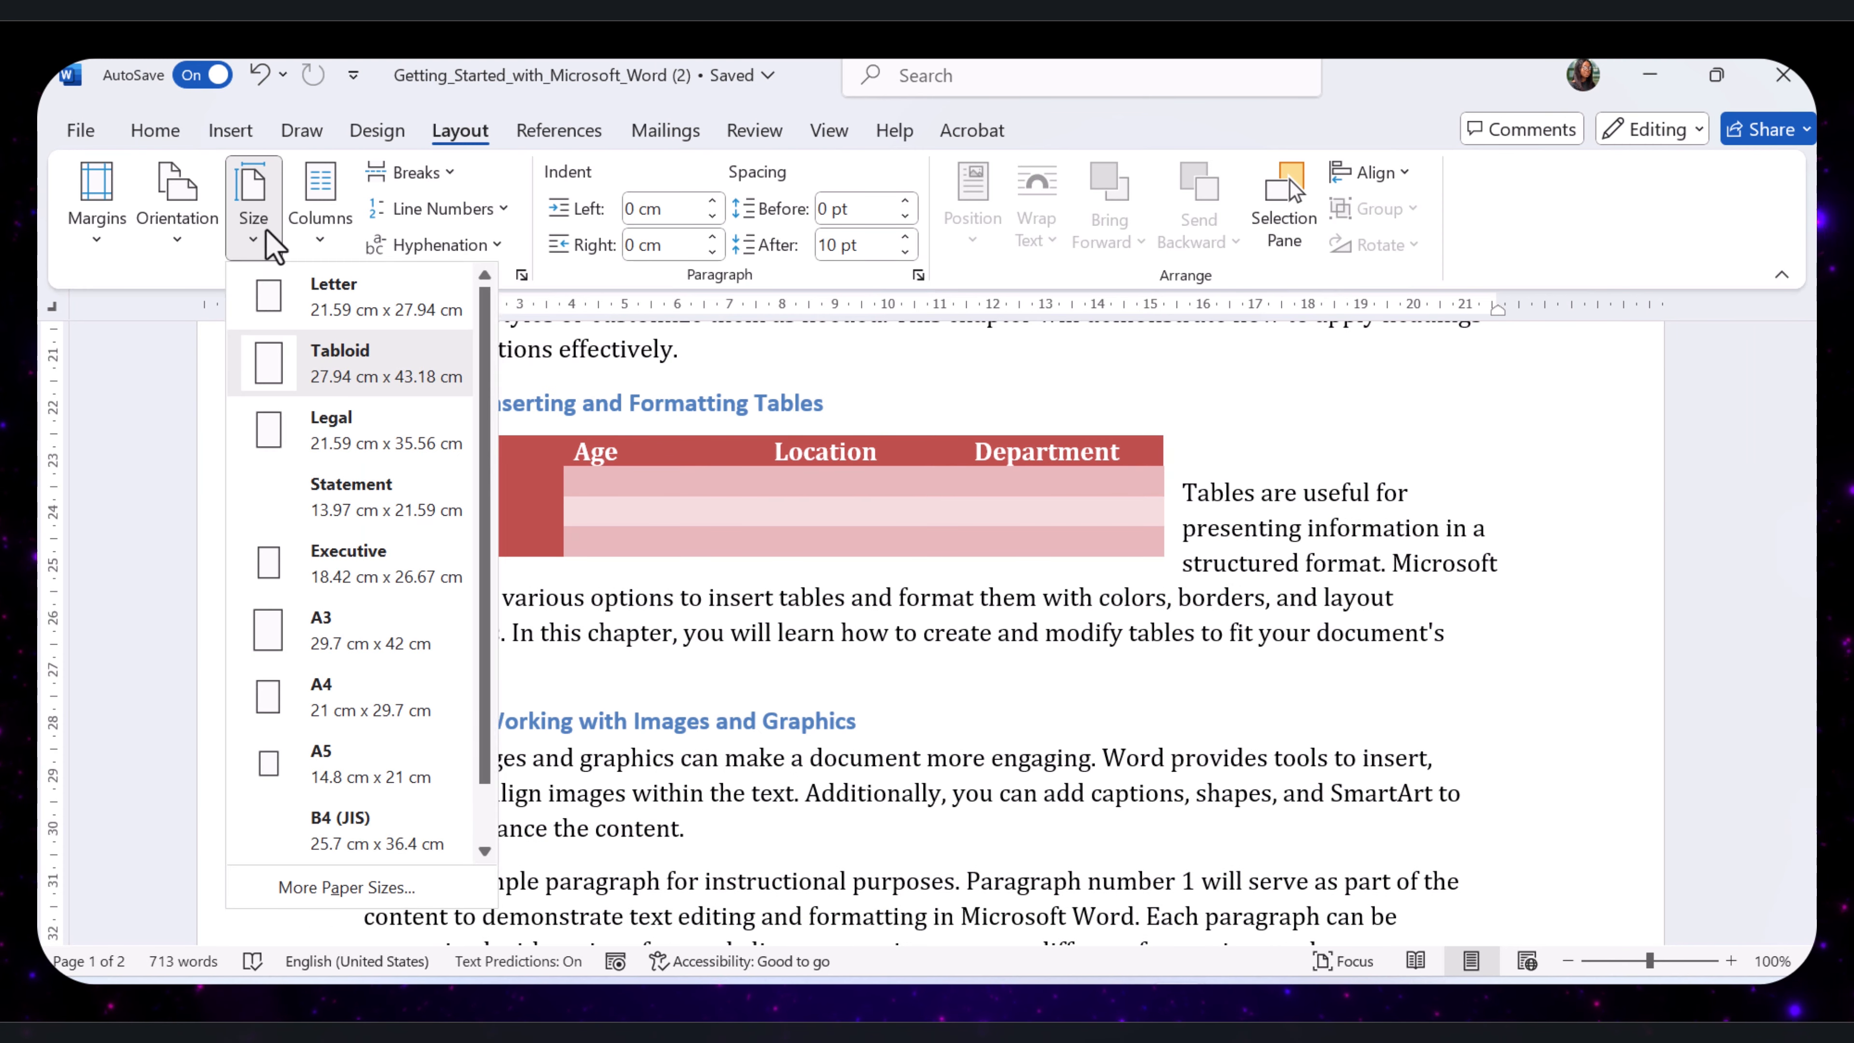
pyautogui.click(344, 311)
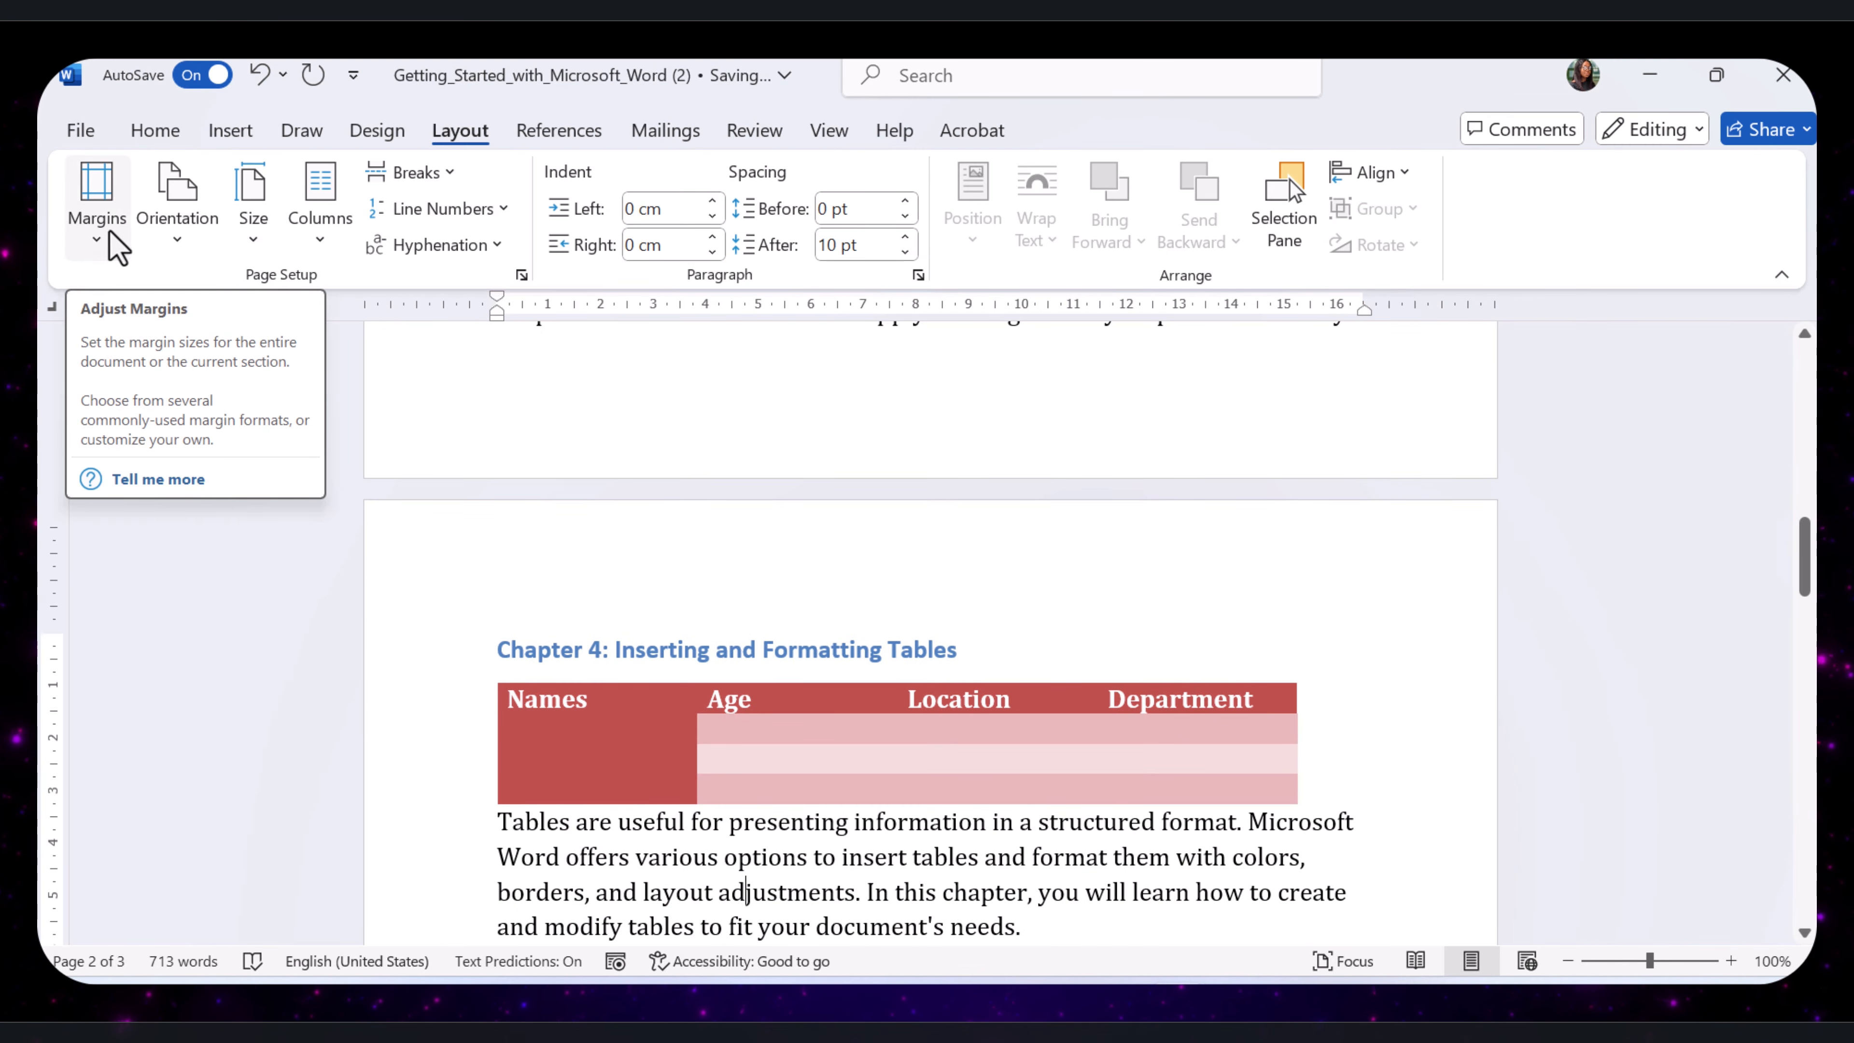
# Try the Wide and Moderate page margins and set the document back to Normal margins.
pyautogui.click(108, 229)
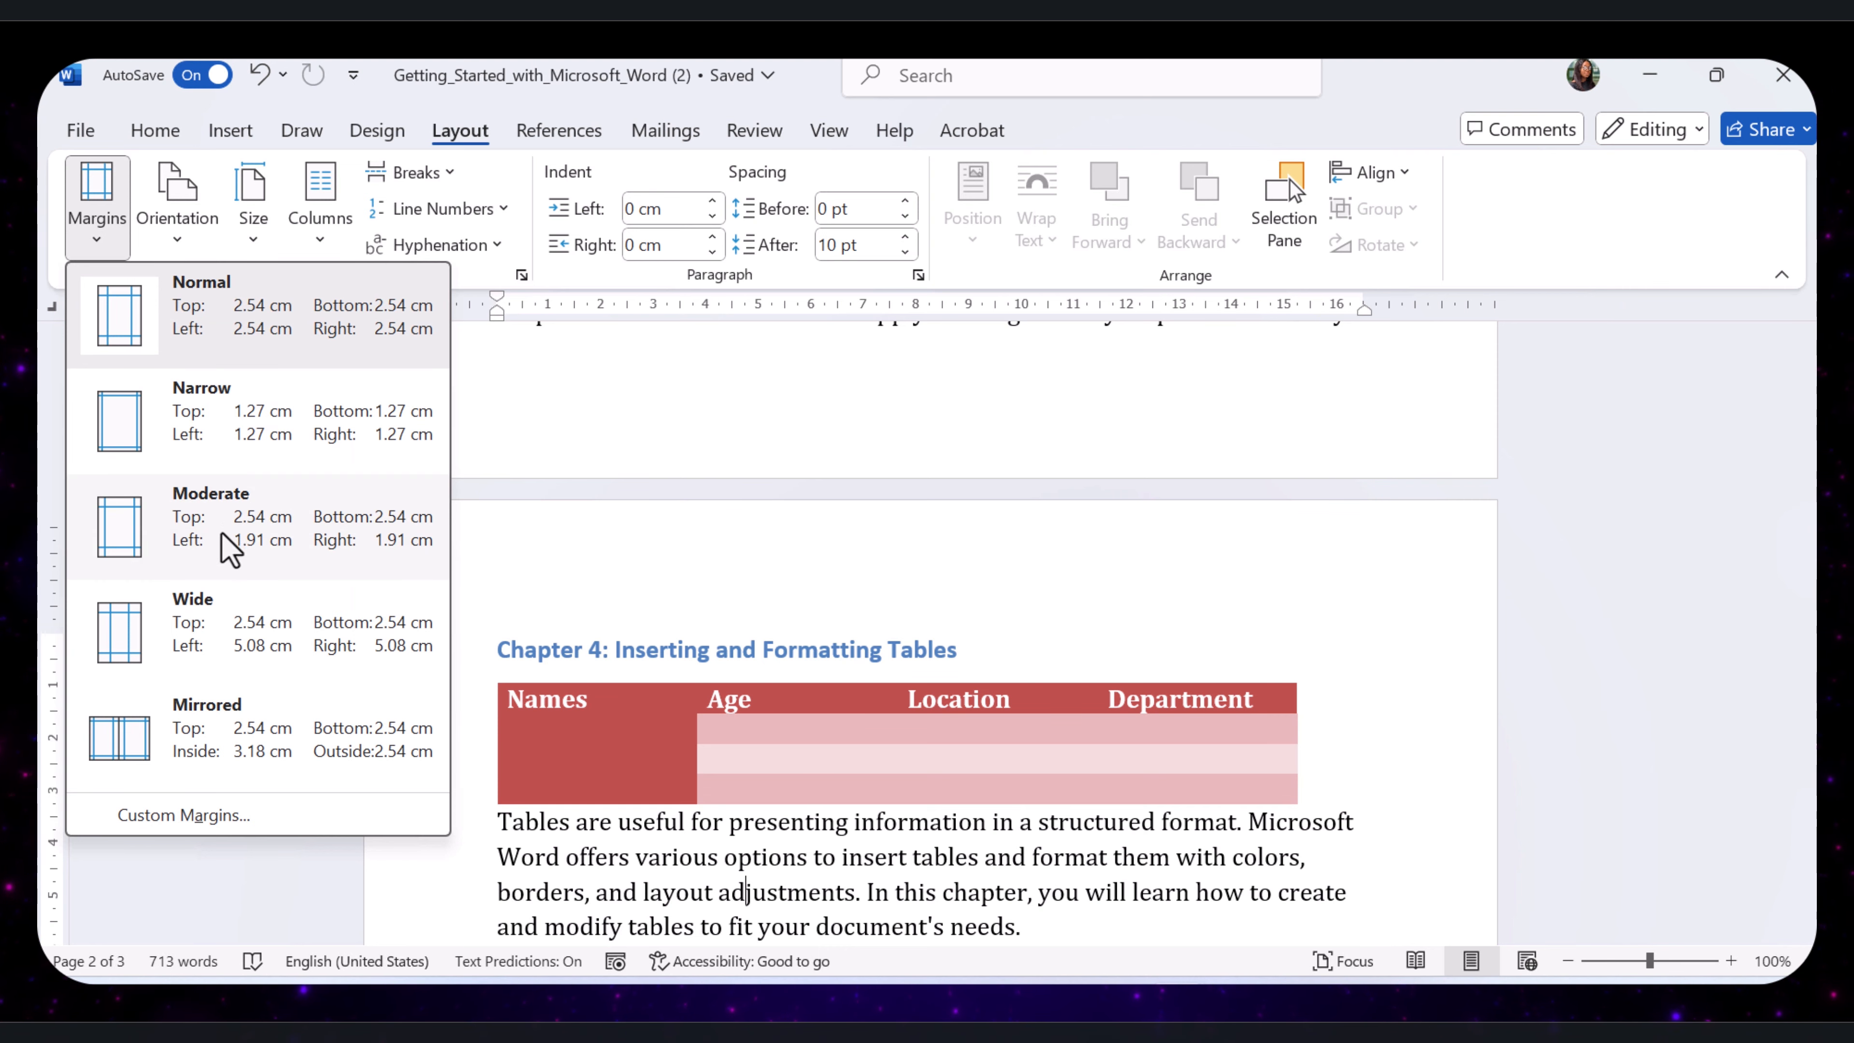
pyautogui.click(223, 624)
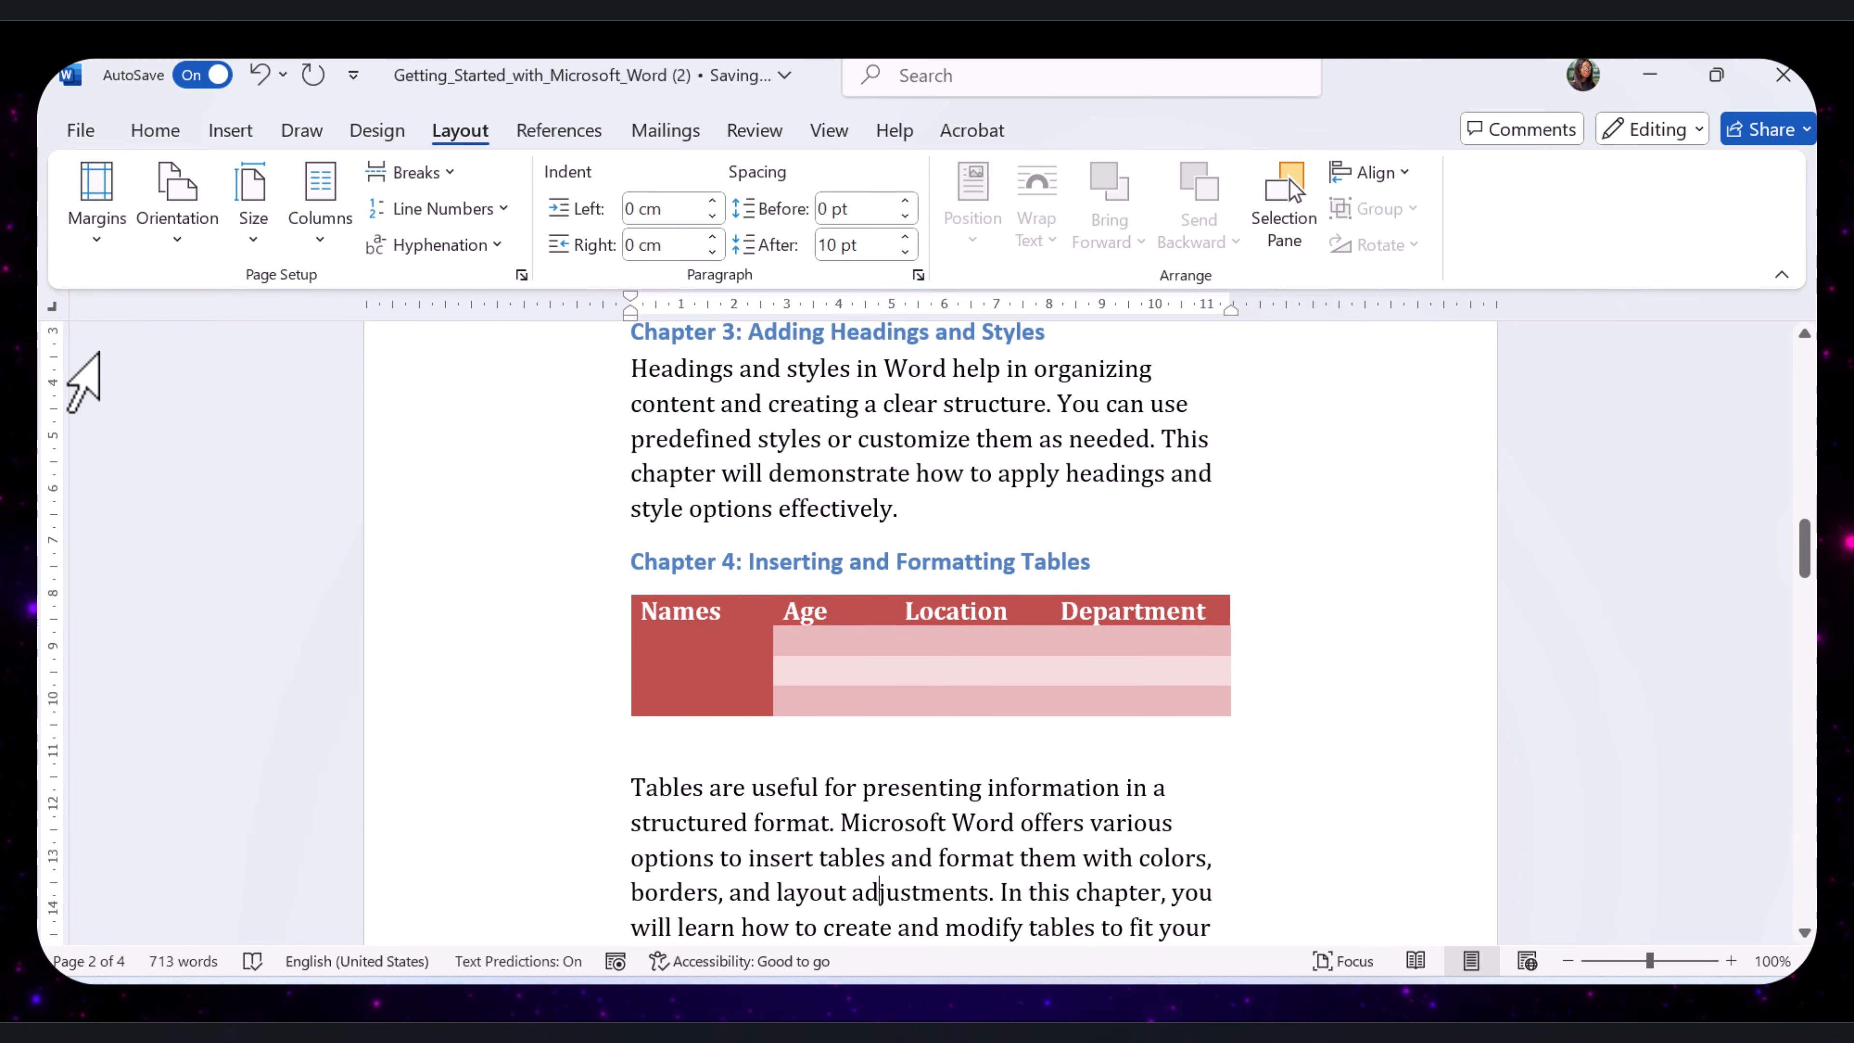
pyautogui.click(100, 225)
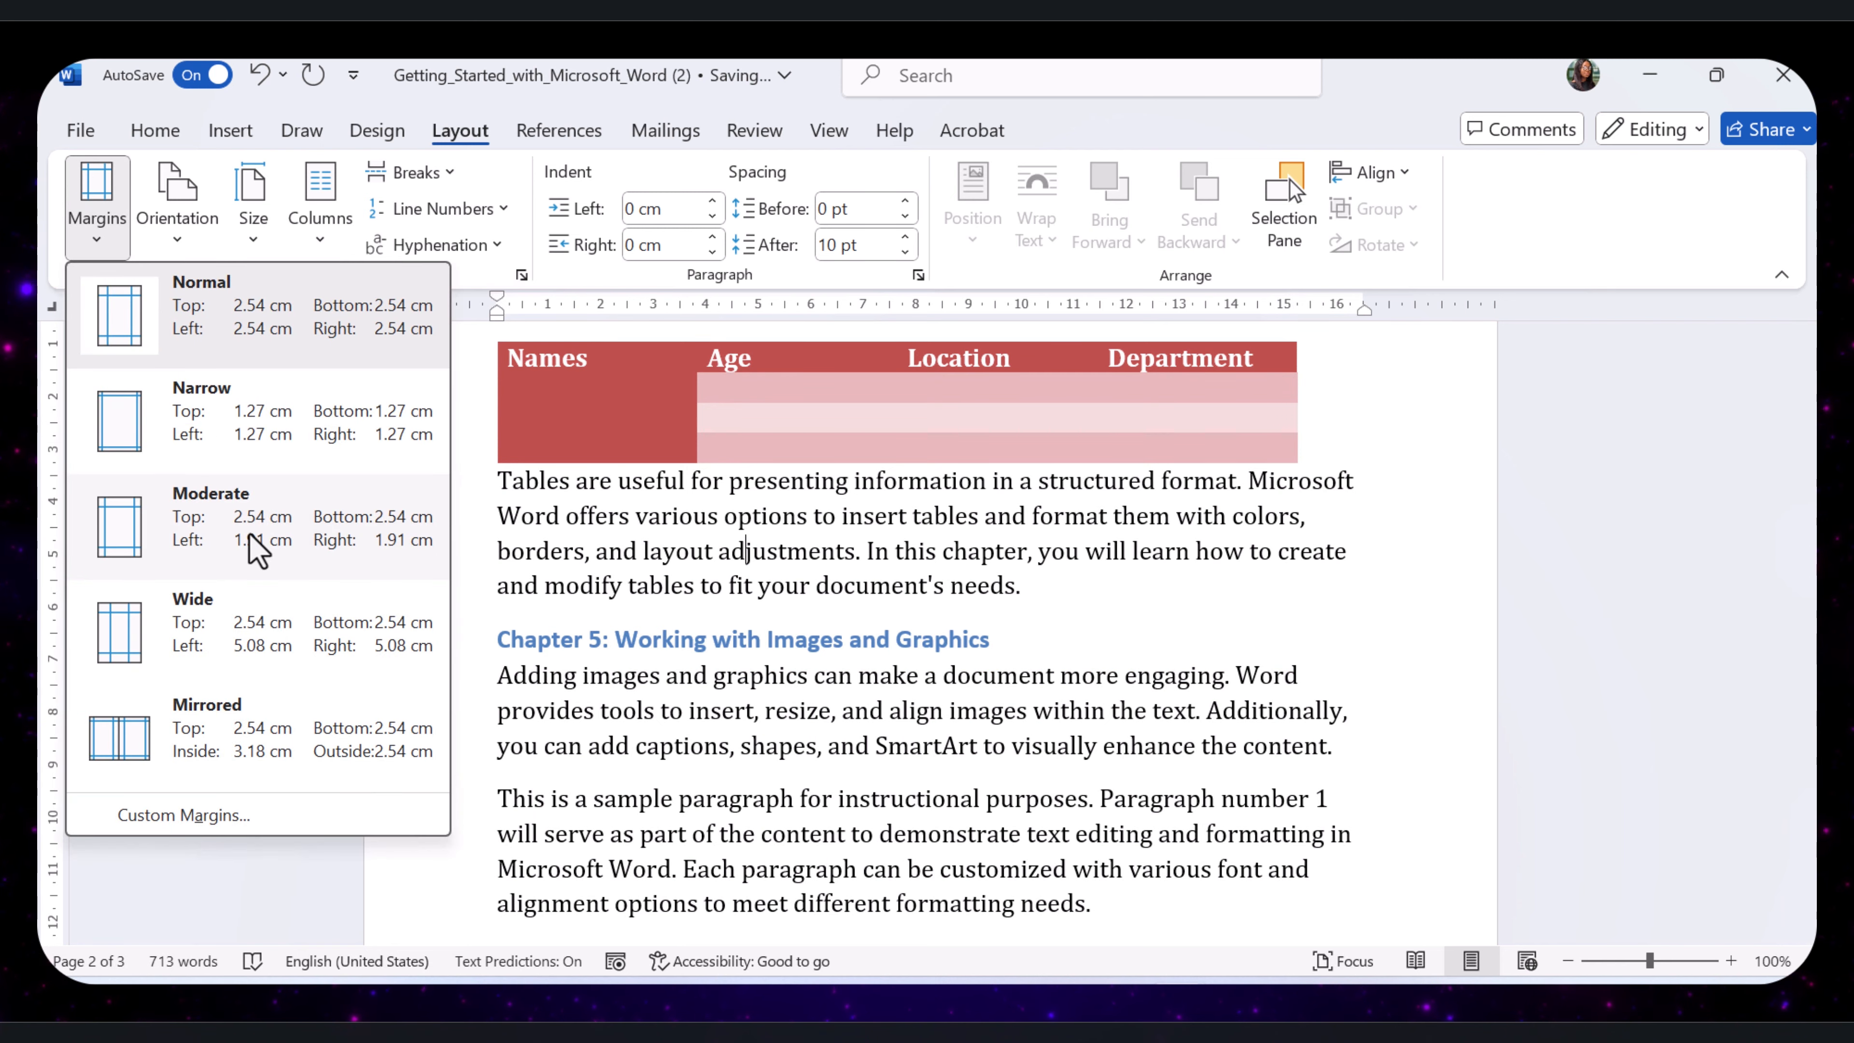
pyautogui.click(256, 549)
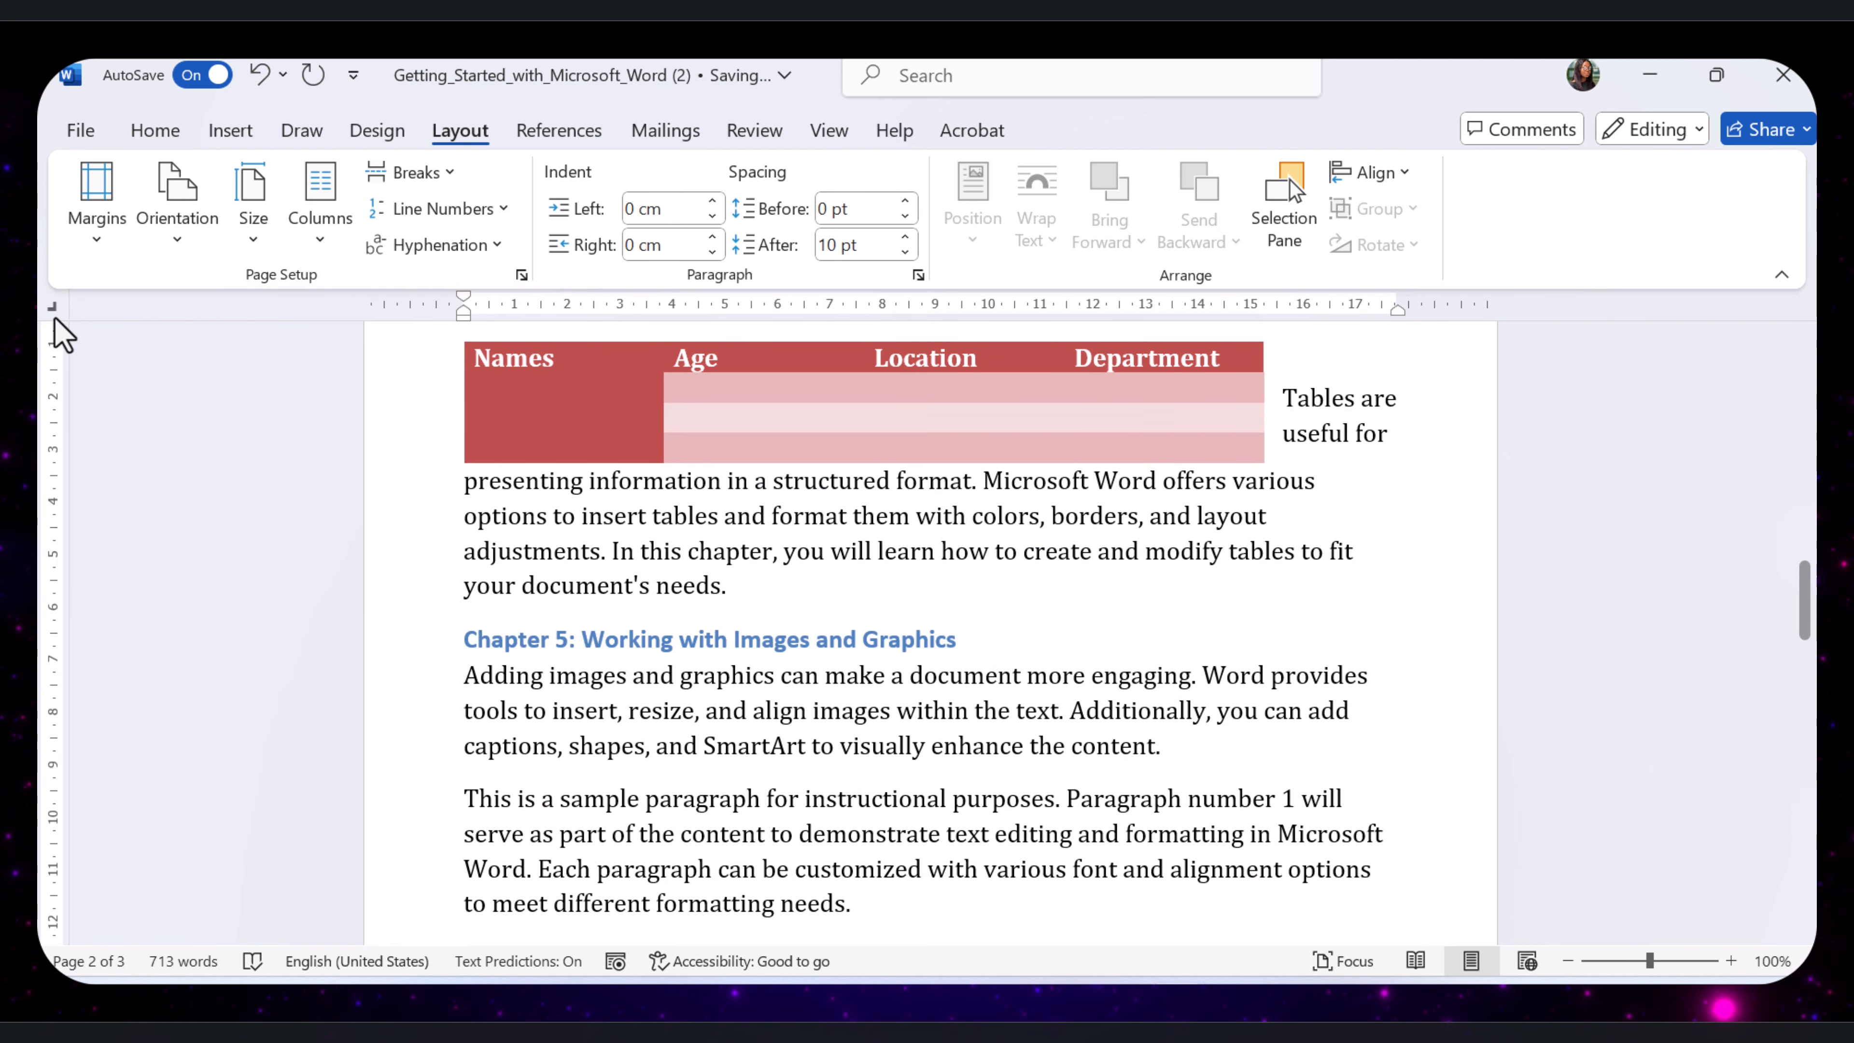
pyautogui.click(86, 245)
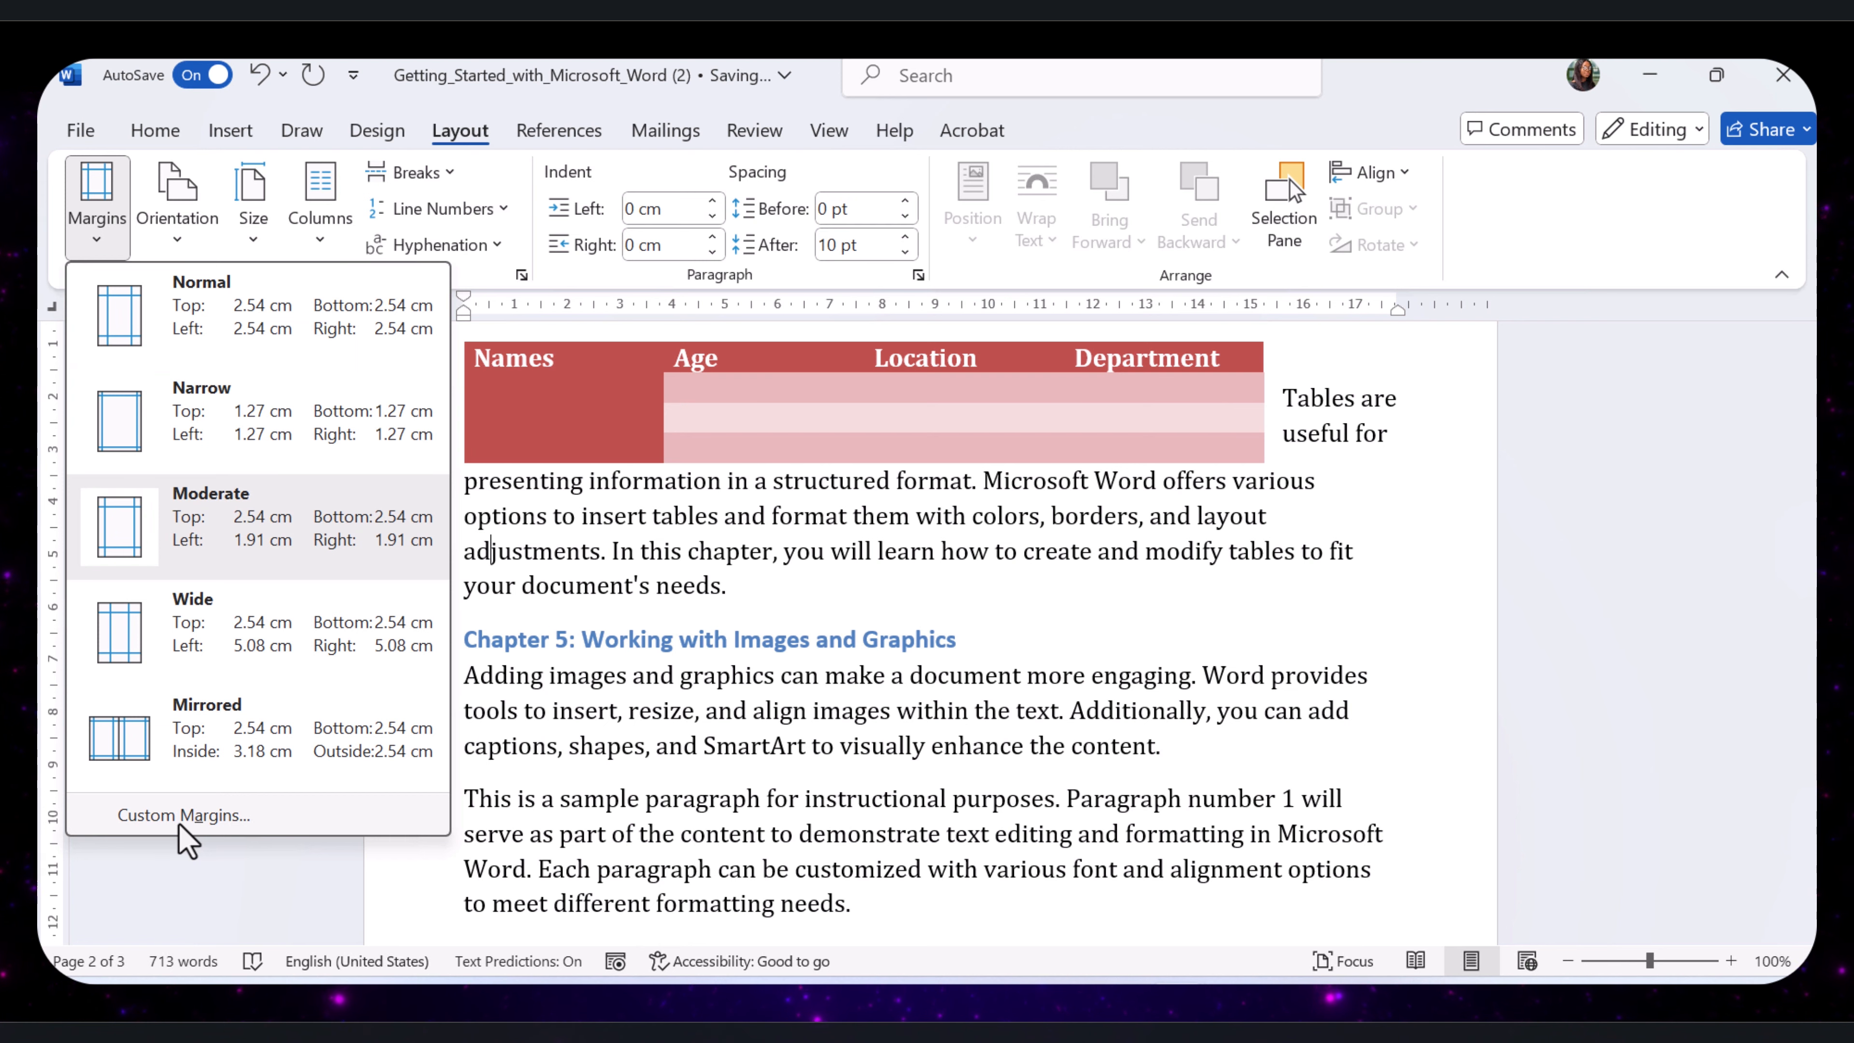
pyautogui.click(241, 352)
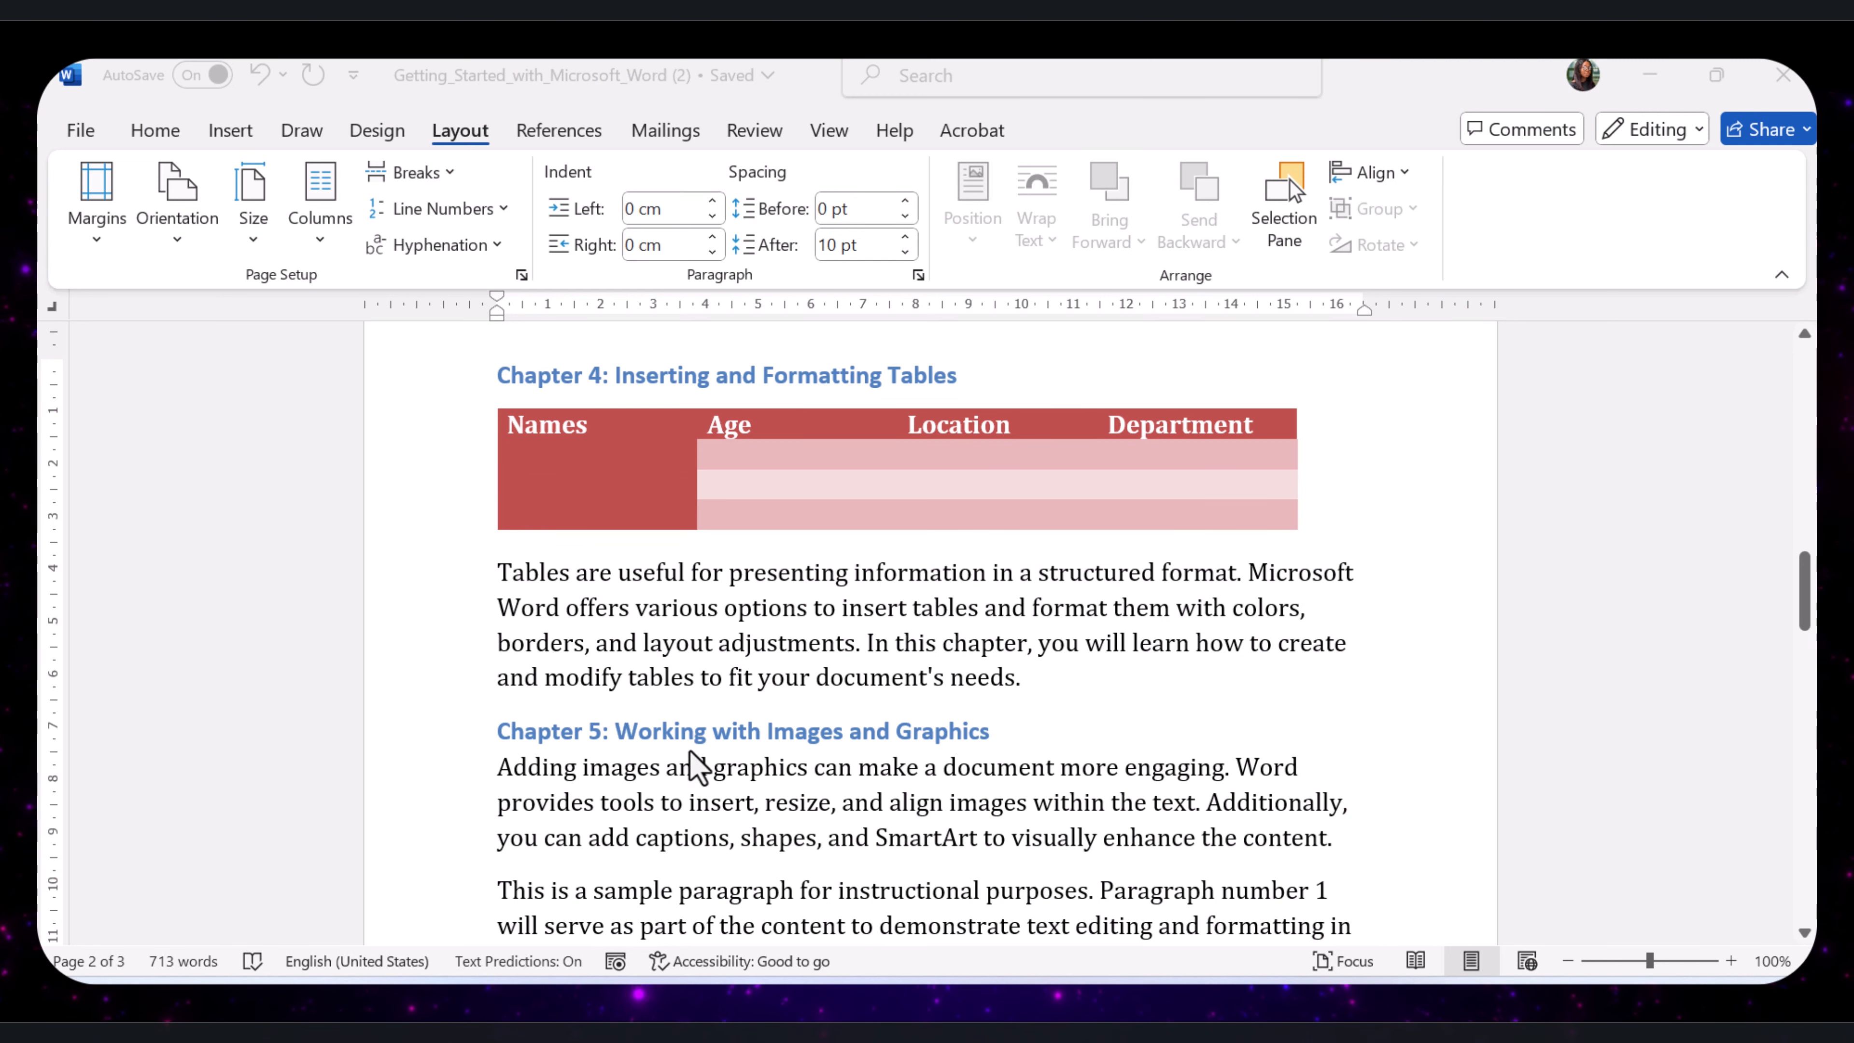
# Try moving the Chapter 5 heading down with empty lines above it and remove those lines again.
pyautogui.click(504, 733)
pyautogui.press('Return')
pyautogui.press('Return')
pyautogui.press('Return')
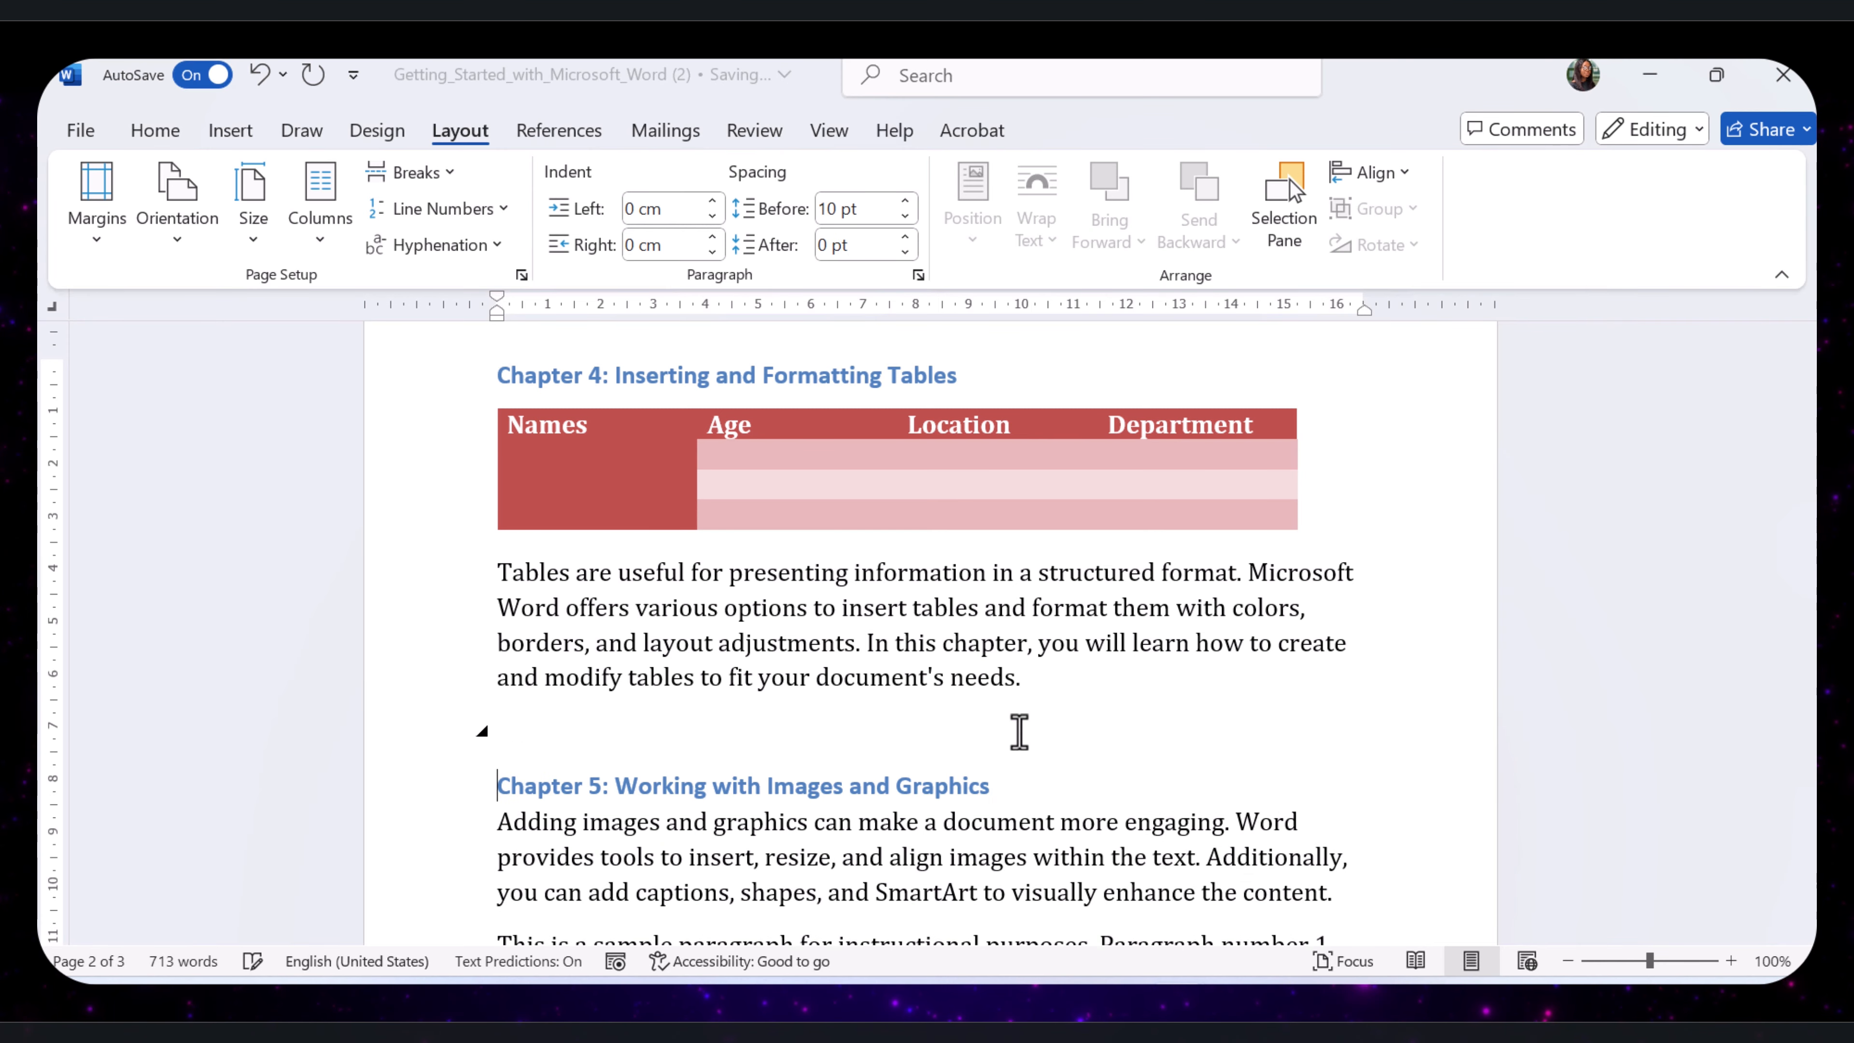
pyautogui.press('Return')
pyautogui.scroll(-1, 1019, 733)
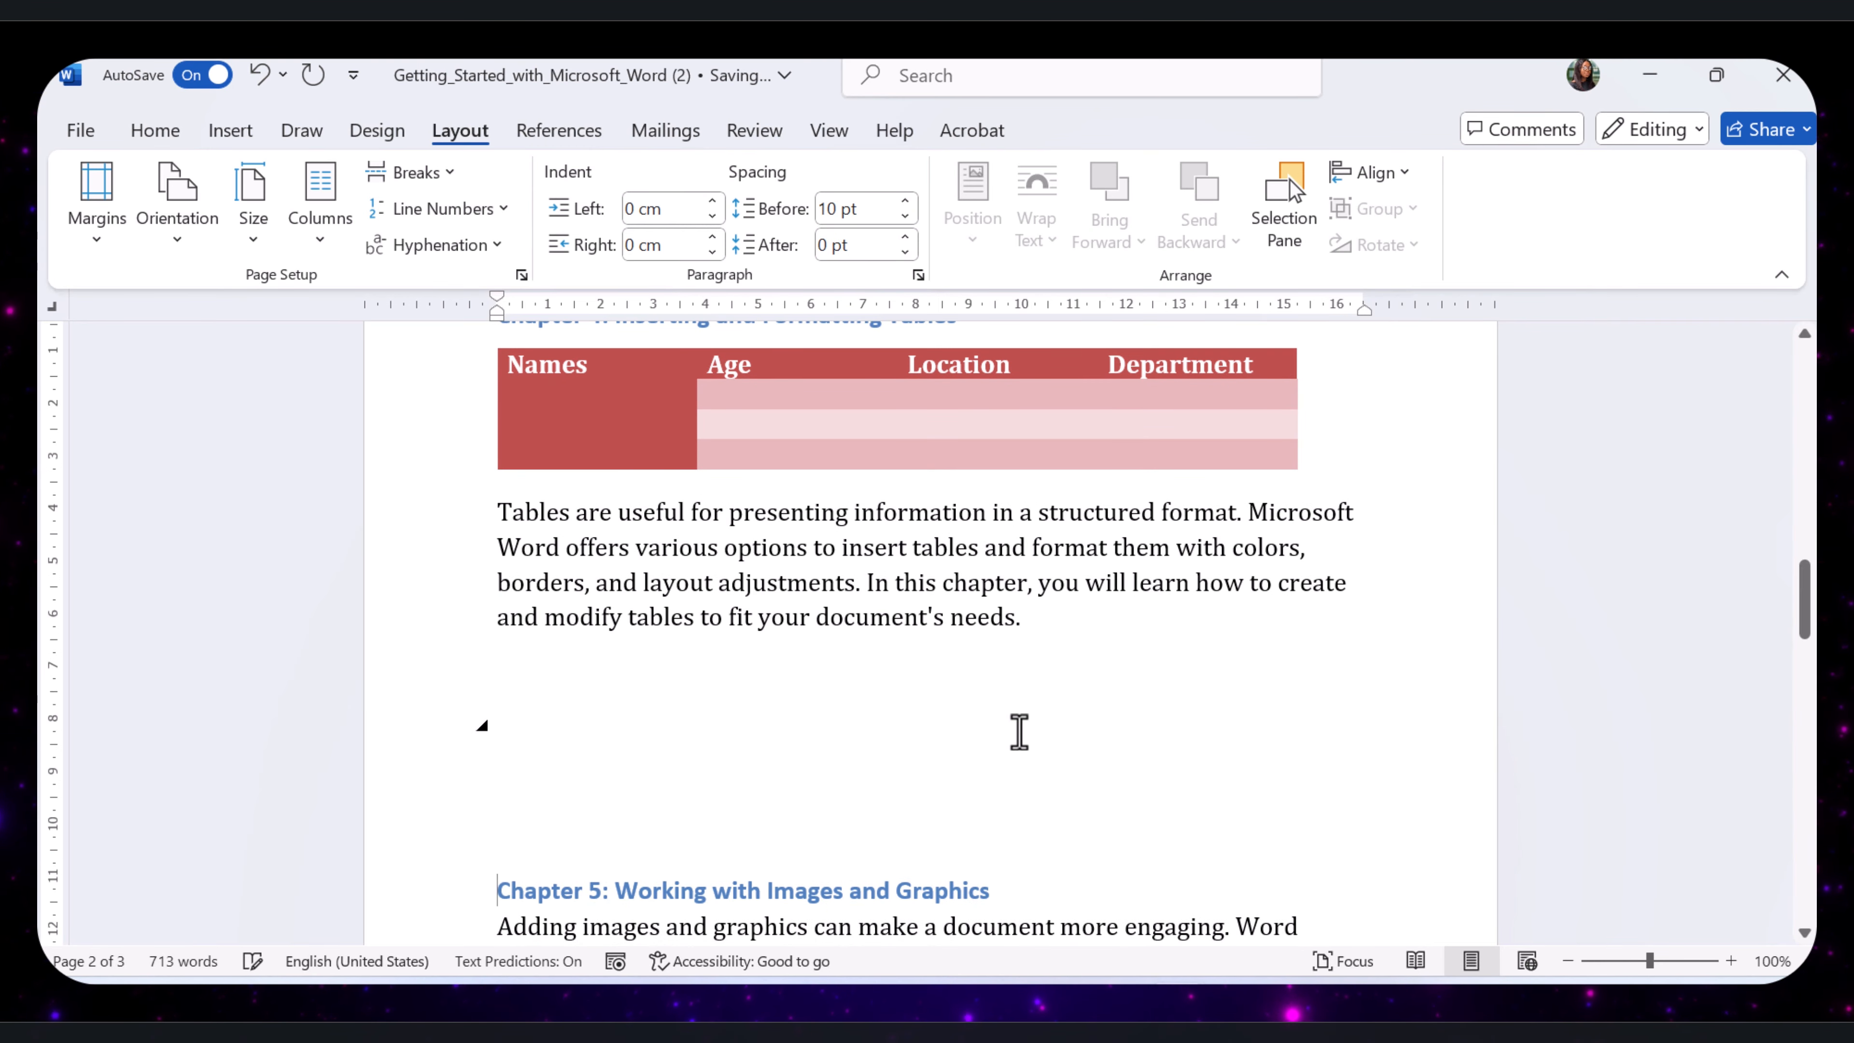
pyautogui.press('BackSpace')
pyautogui.press('BackSpace')
pyautogui.press('BackSpace')
pyautogui.press('BackSpace')
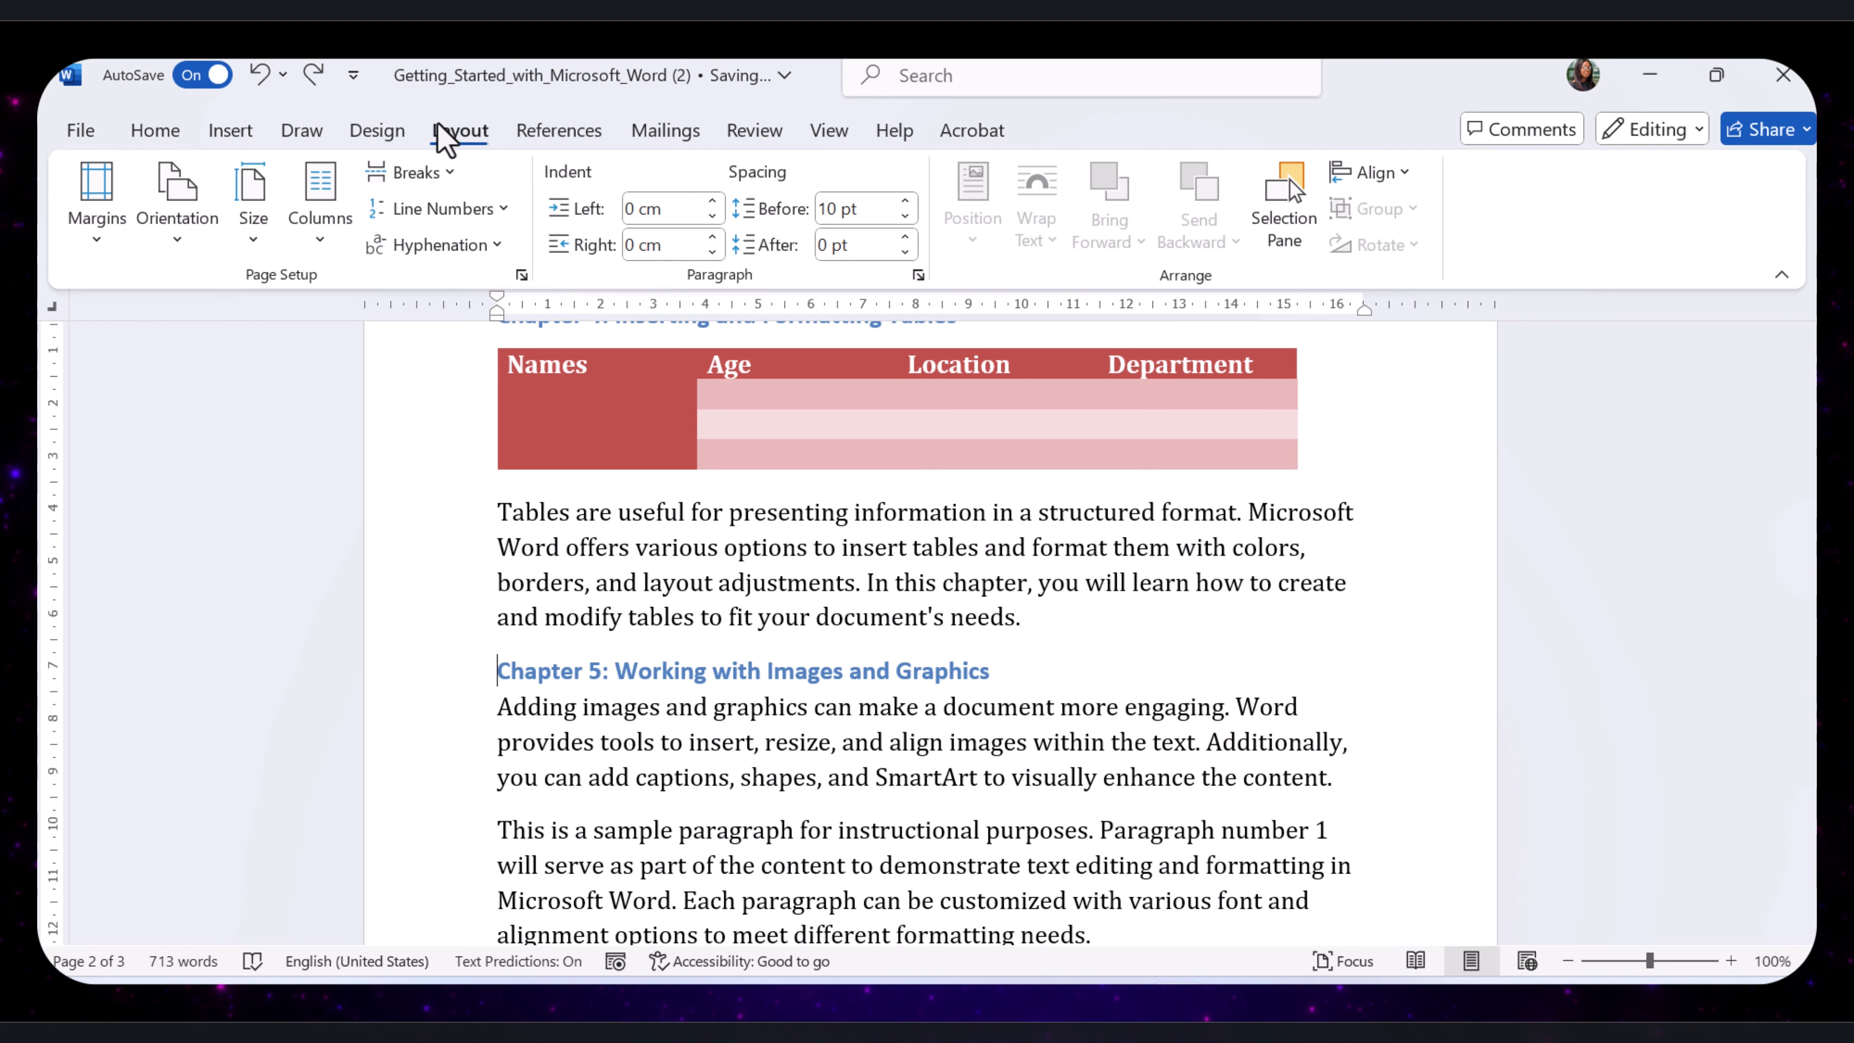
# Try a page break before the Chapter 5 heading and undo it.
pyautogui.click(449, 174)
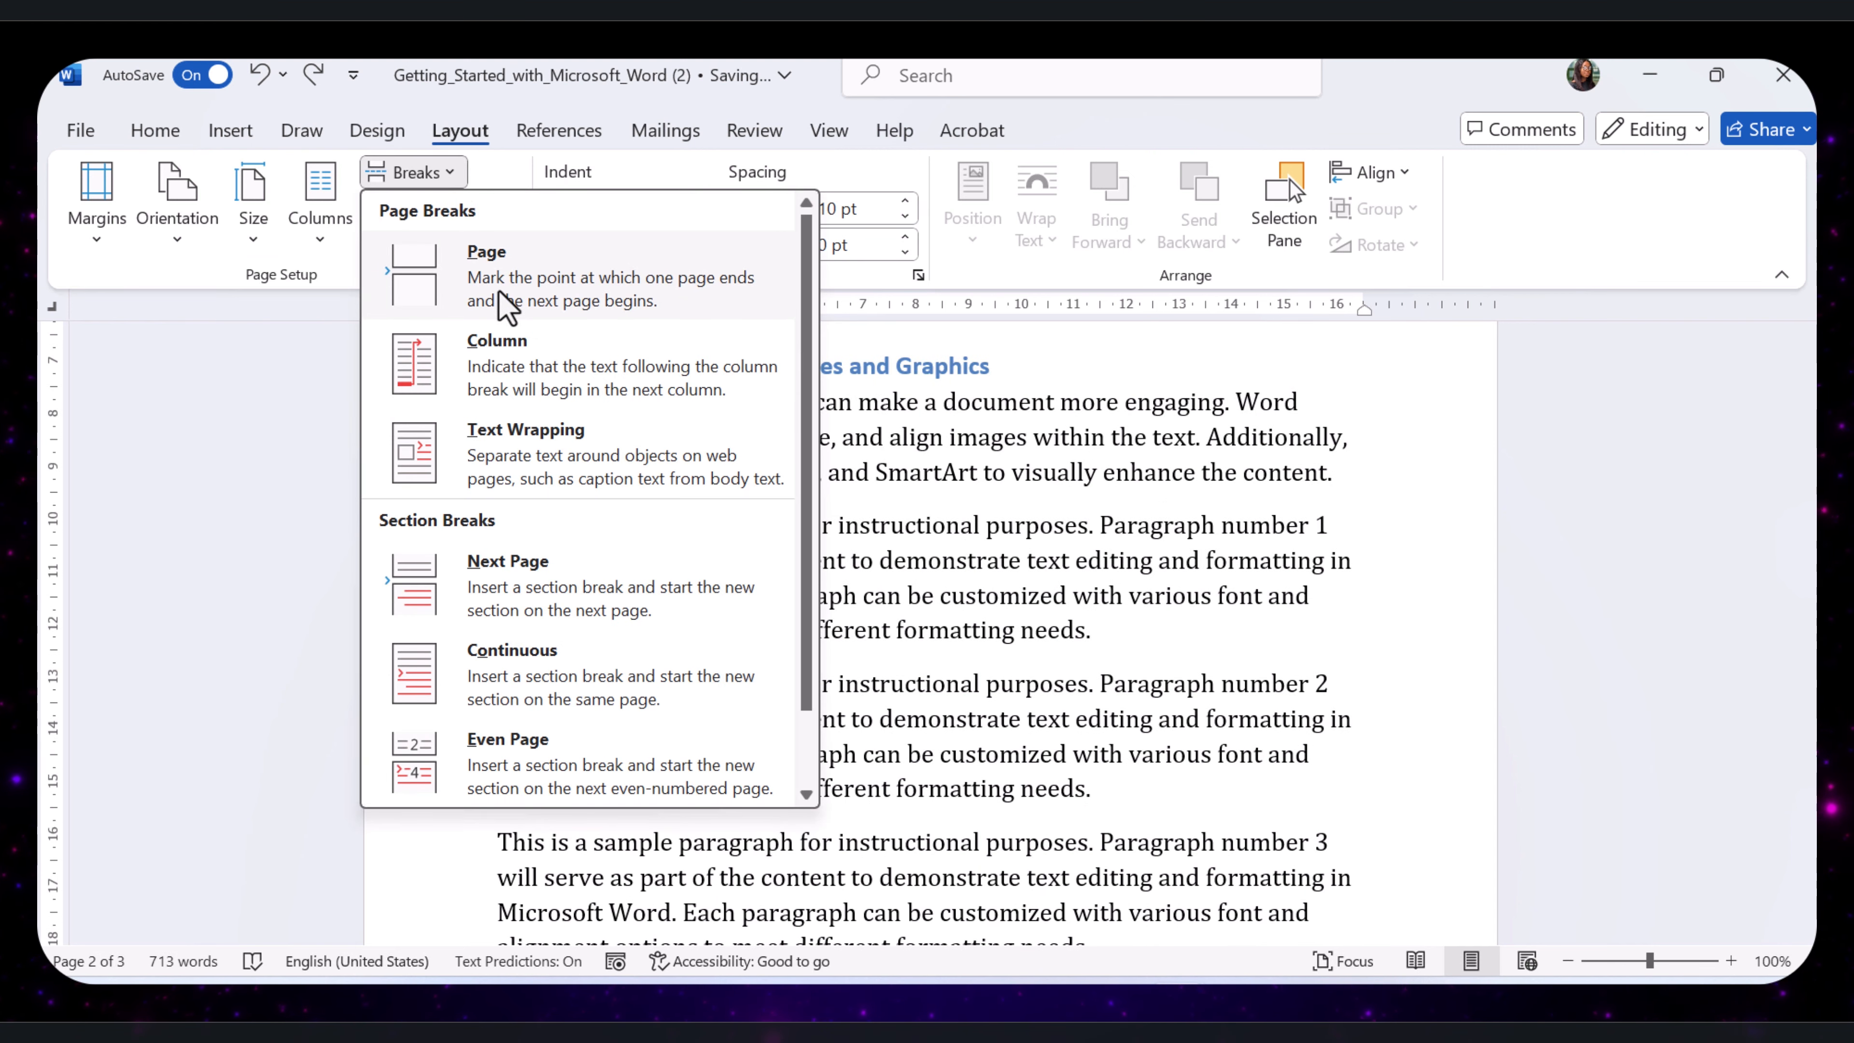
pyautogui.click(507, 305)
pyautogui.scroll(-2, 650, 381)
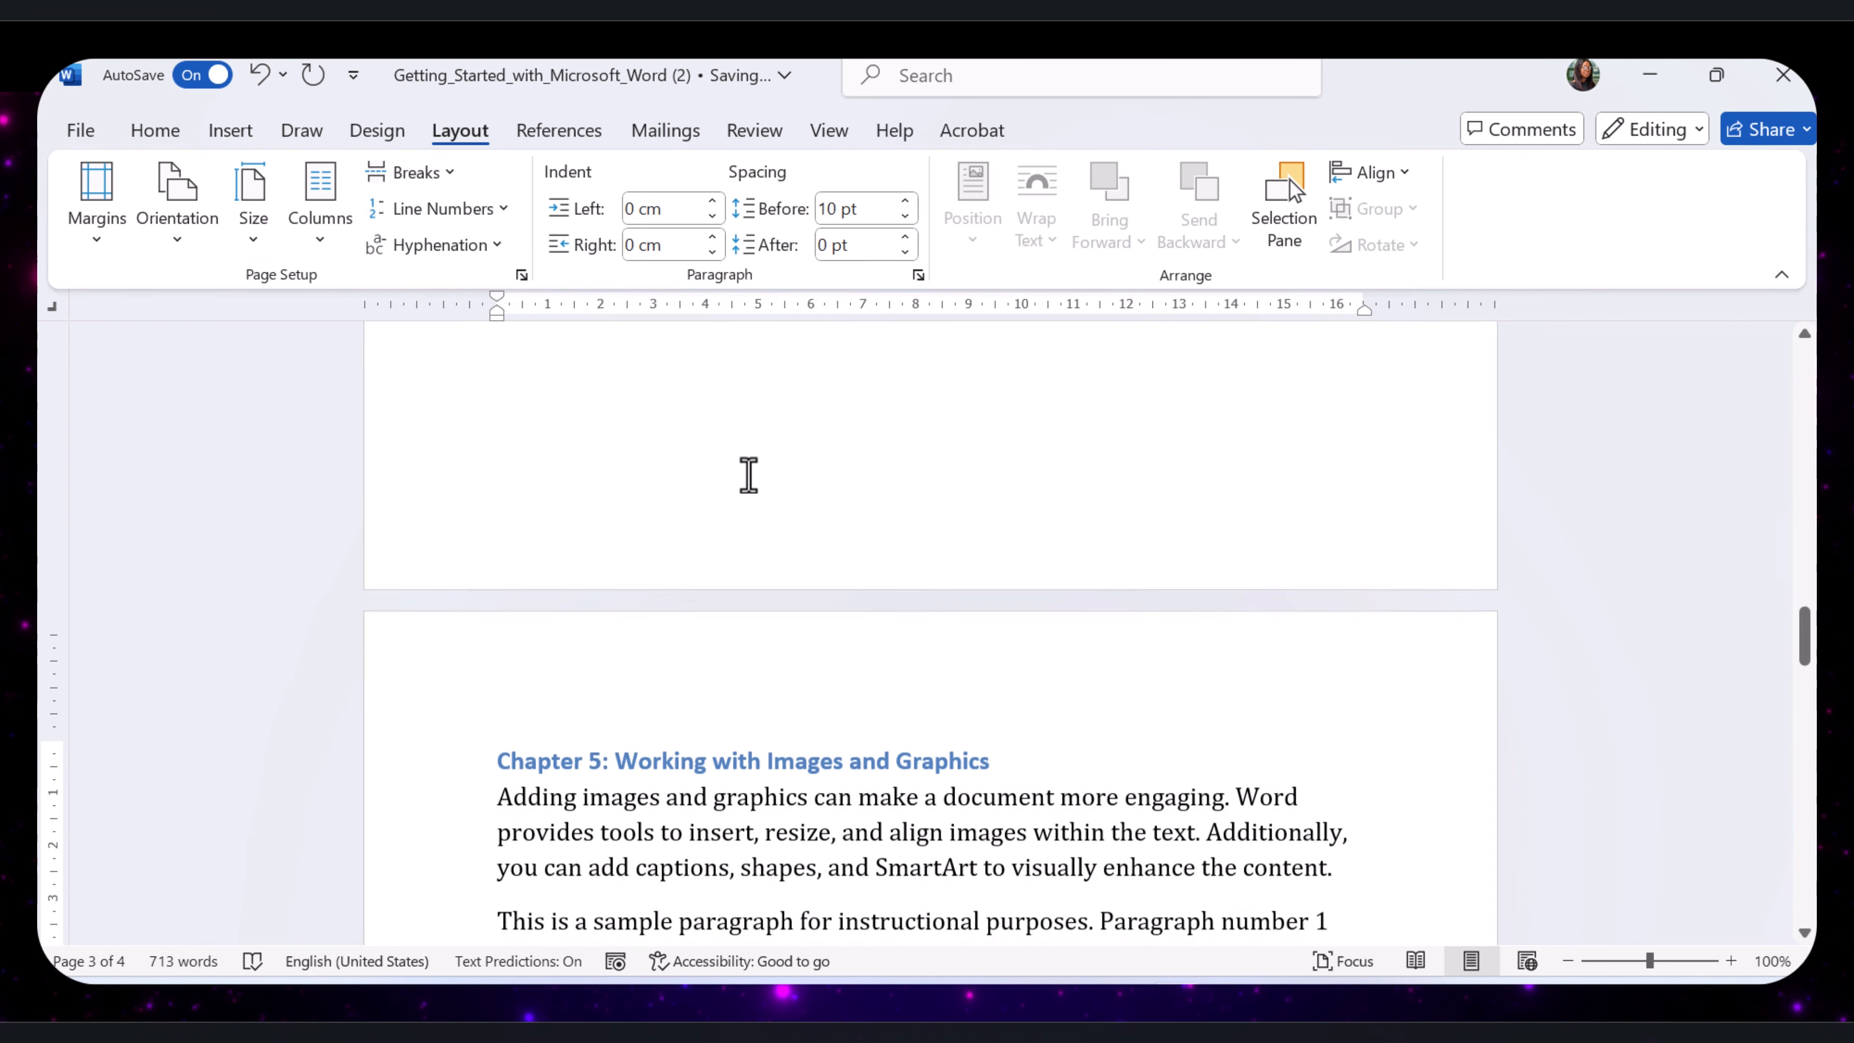
pyautogui.scroll(-3, 751, 487)
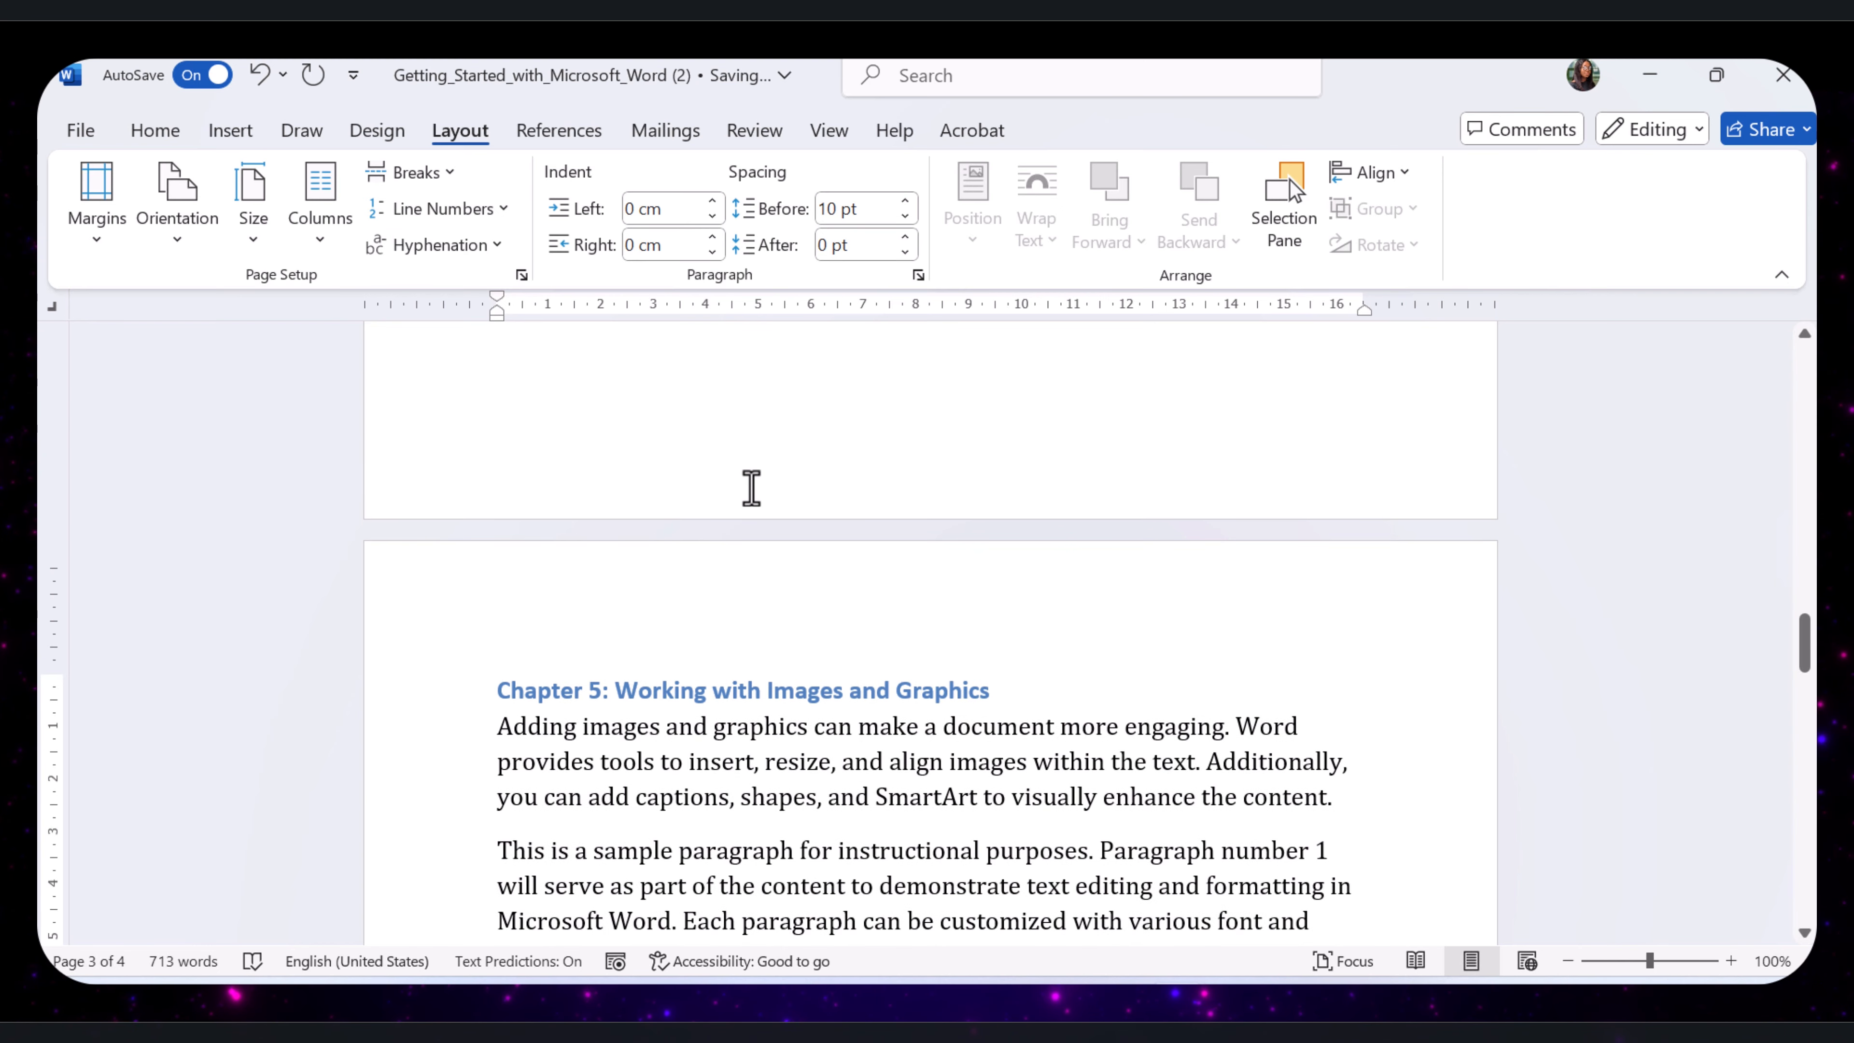
pyautogui.hotkey('ctrl', 'z')
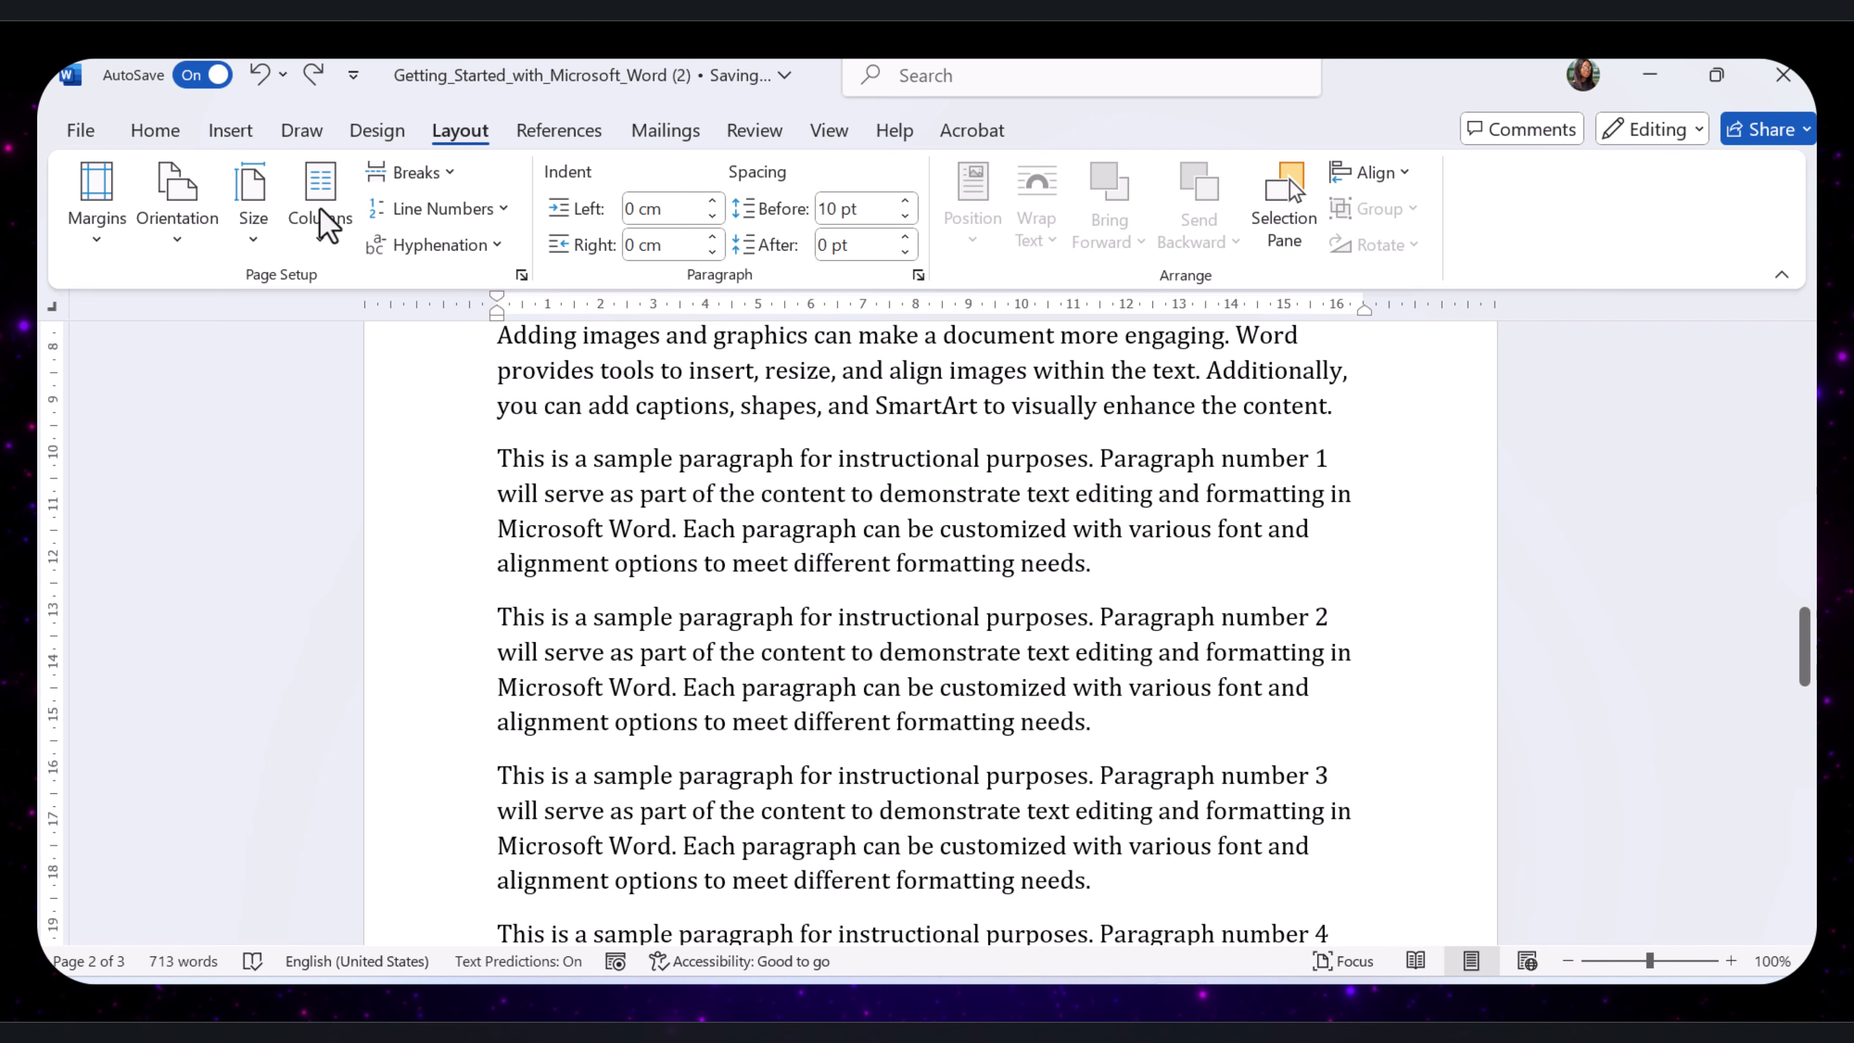
# Insert the Facet (Even Page) header in the document.
pyautogui.click(231, 130)
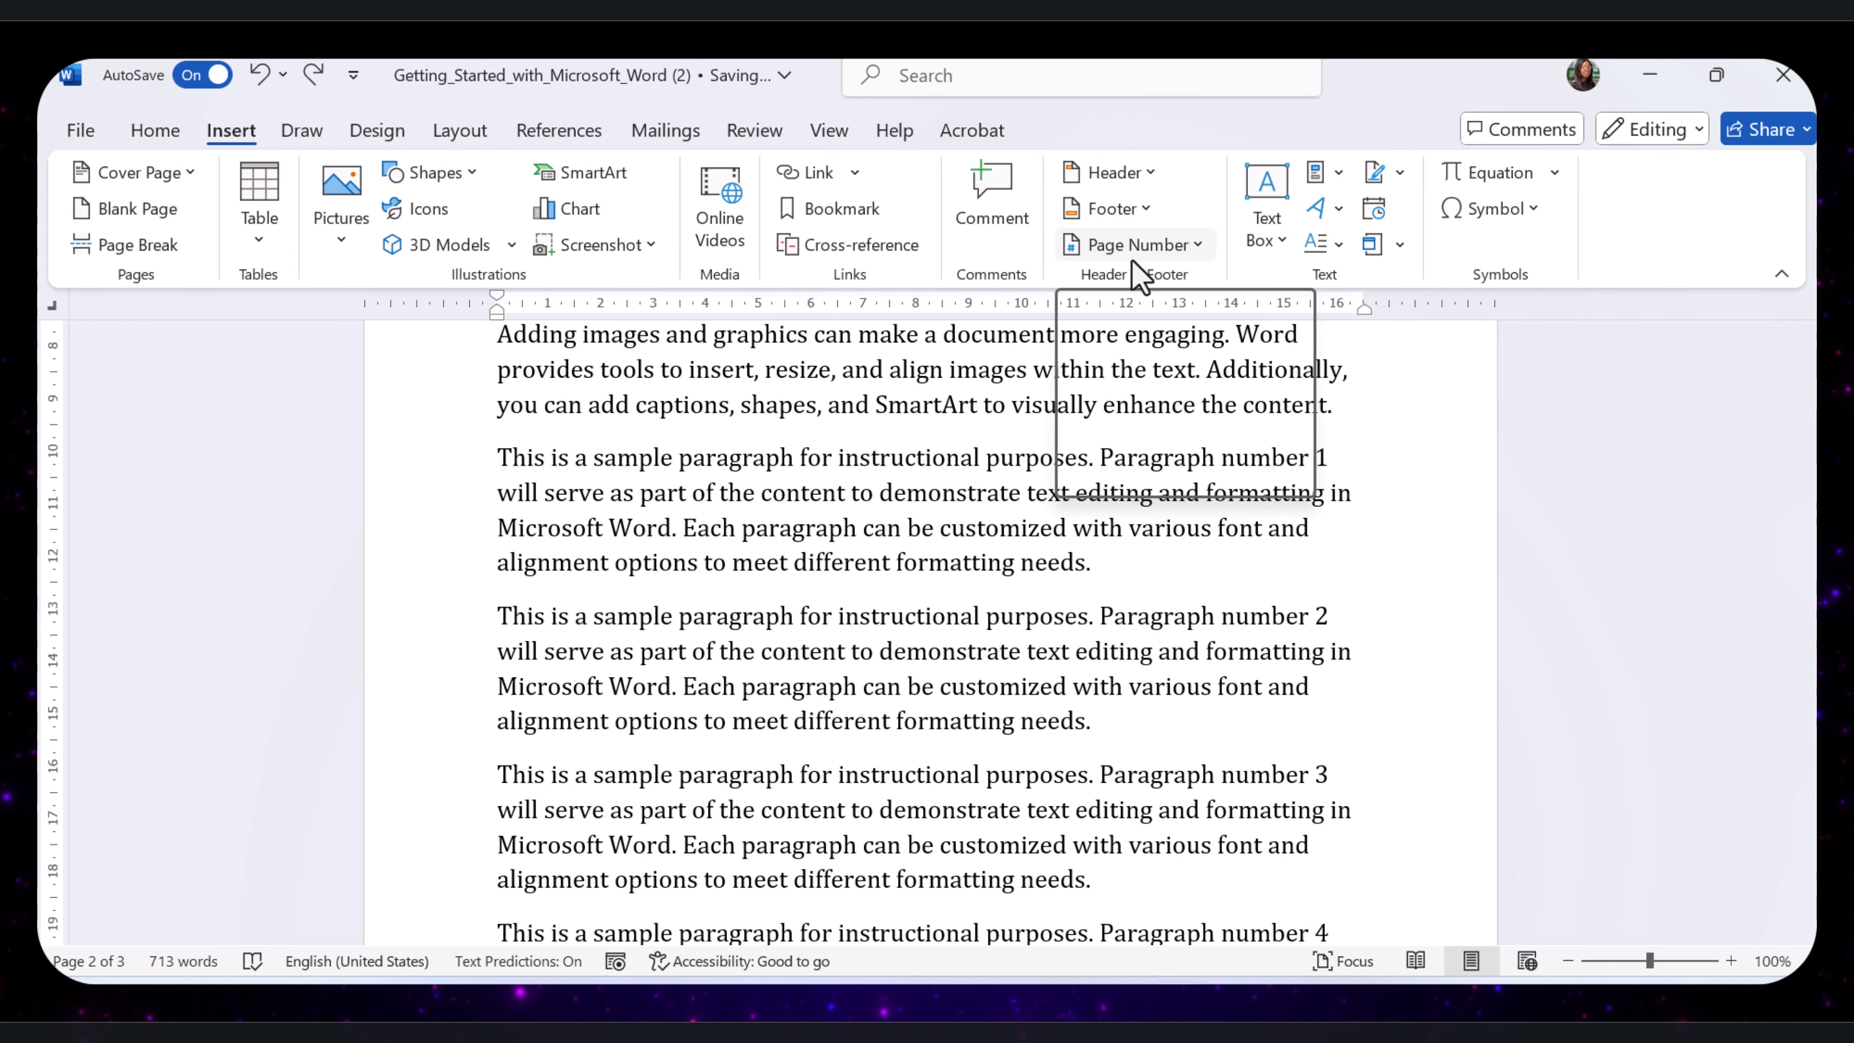
pyautogui.click(1148, 182)
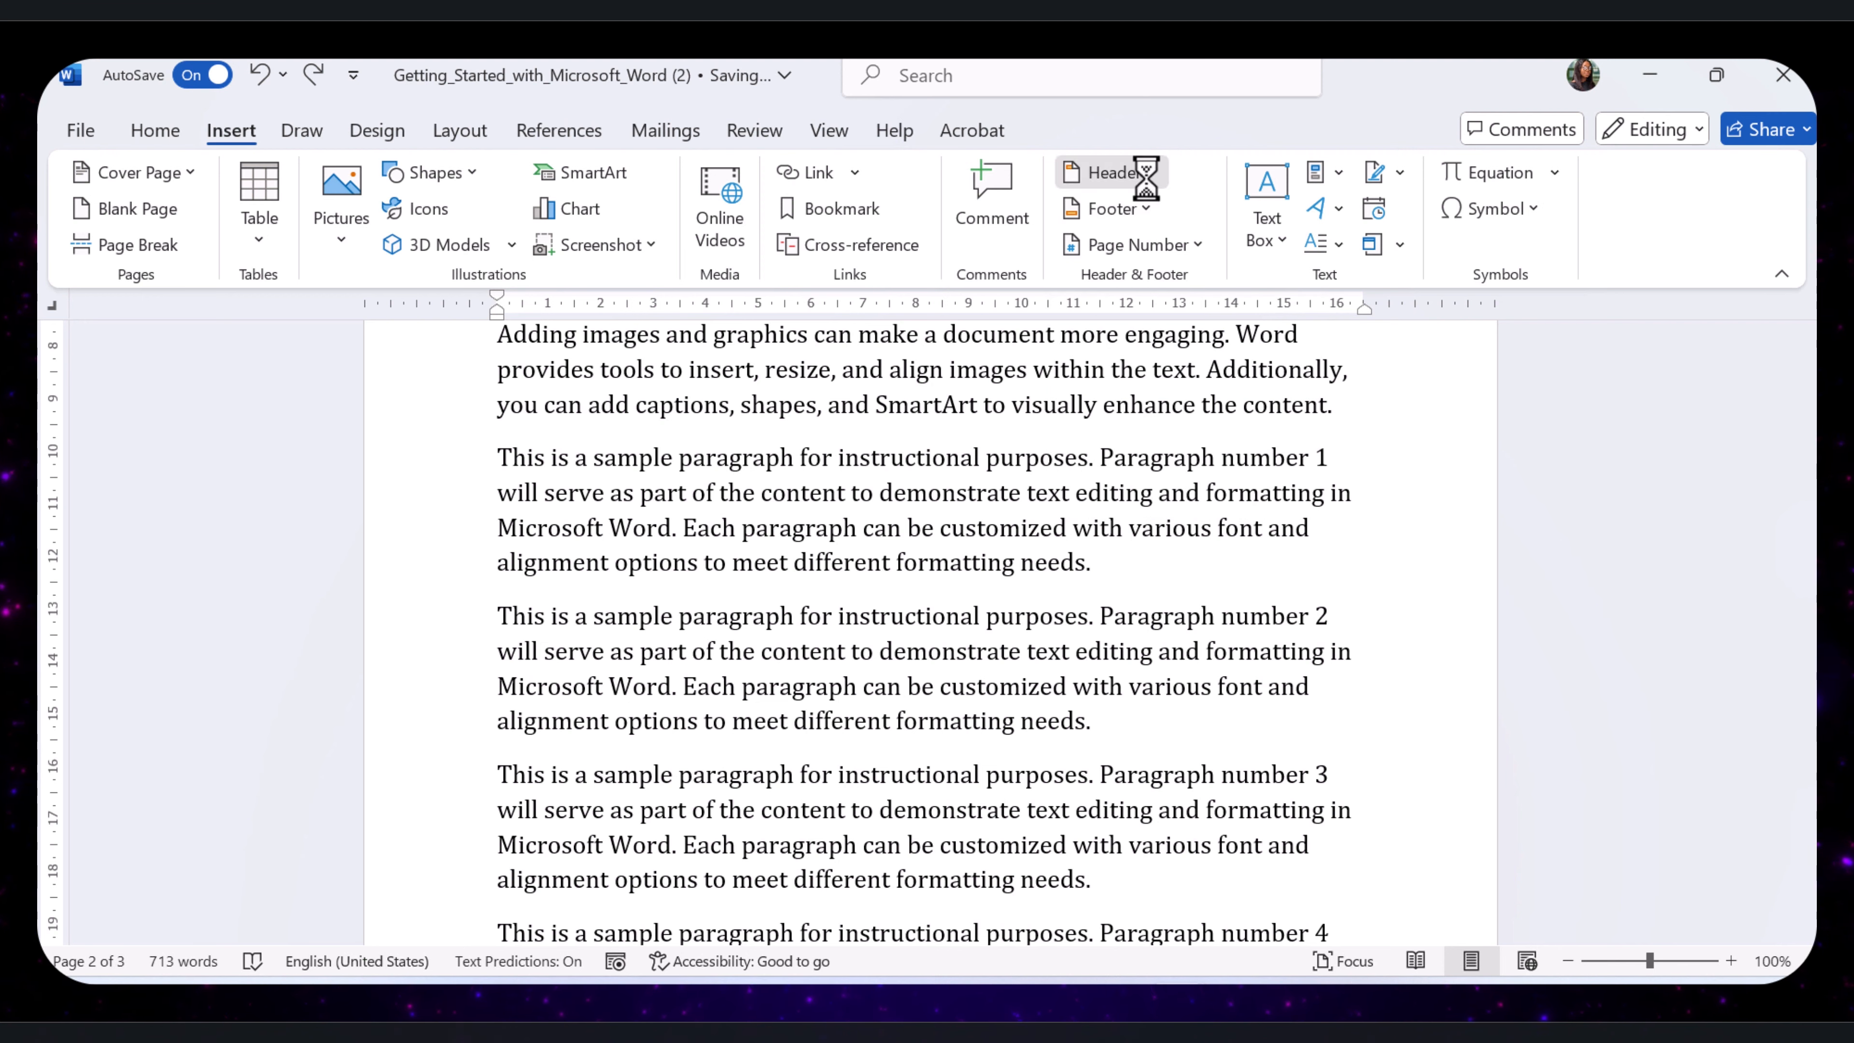
pyautogui.moveTo(1630, 272); pyautogui.dragTo(1635, 342)
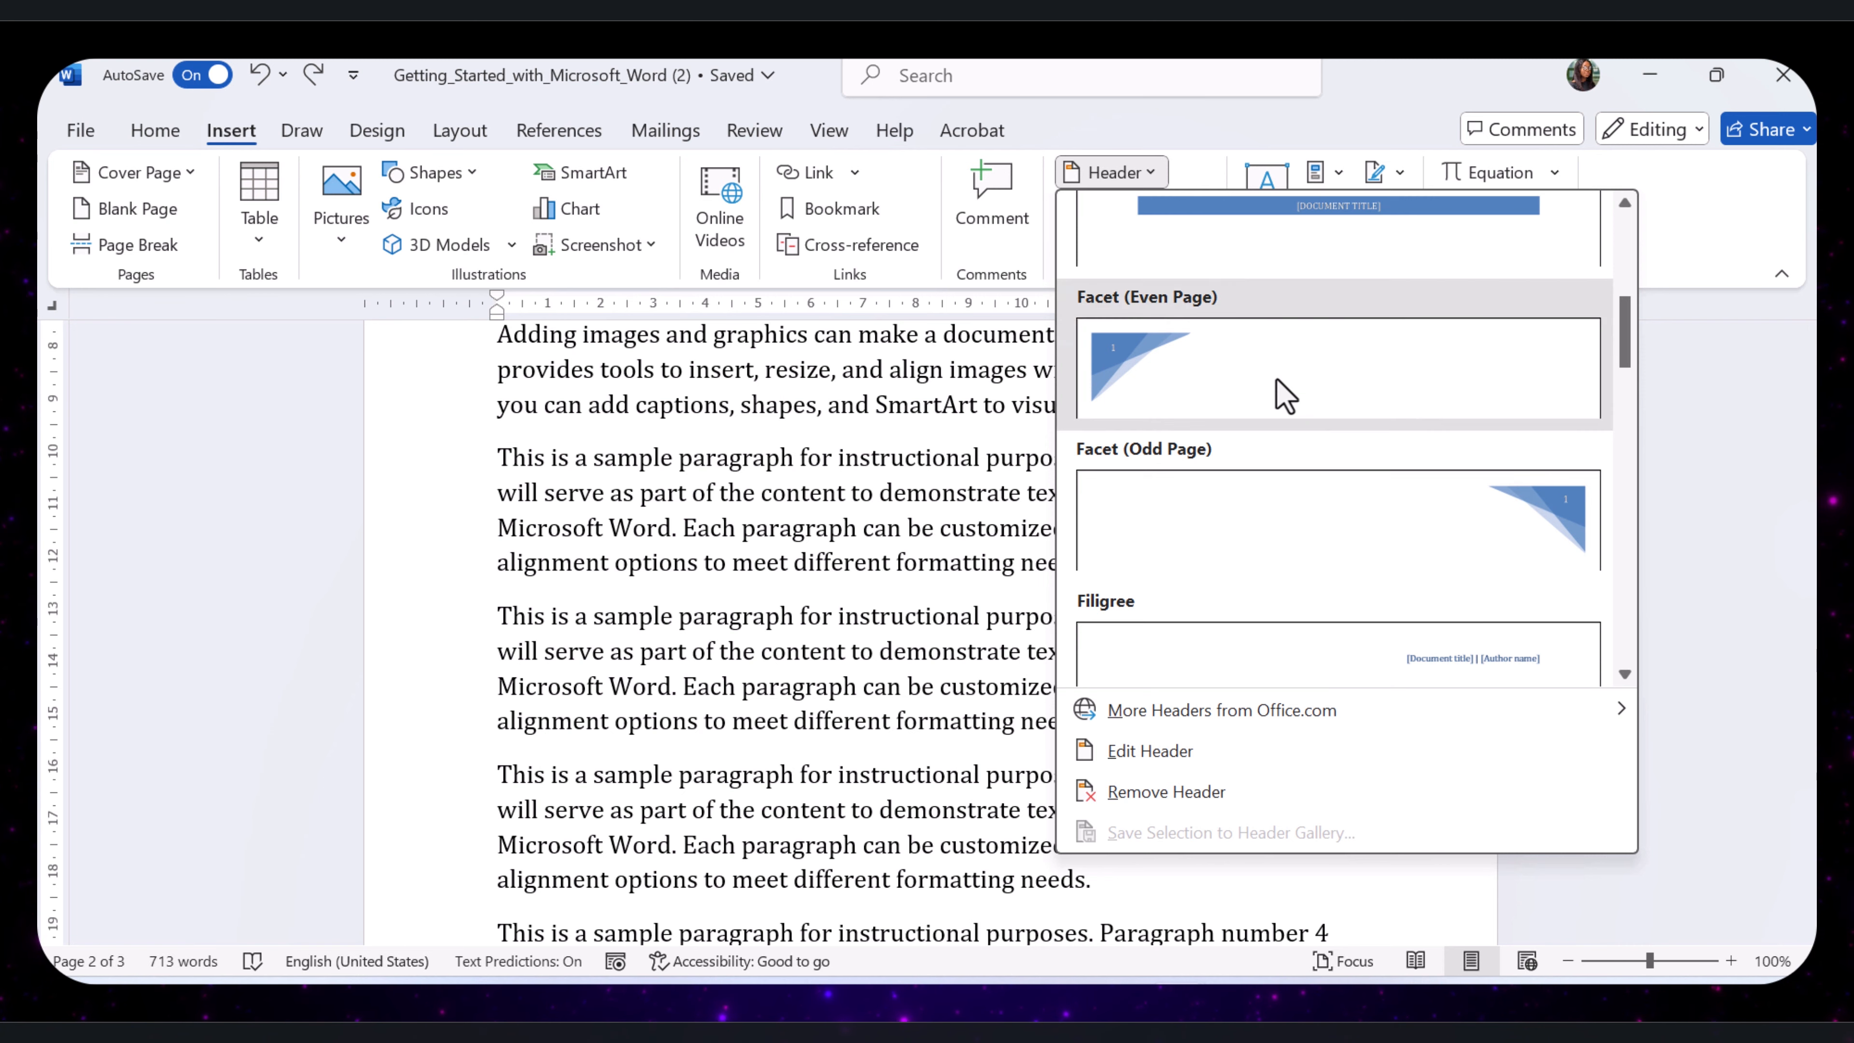
pyautogui.click(1285, 396)
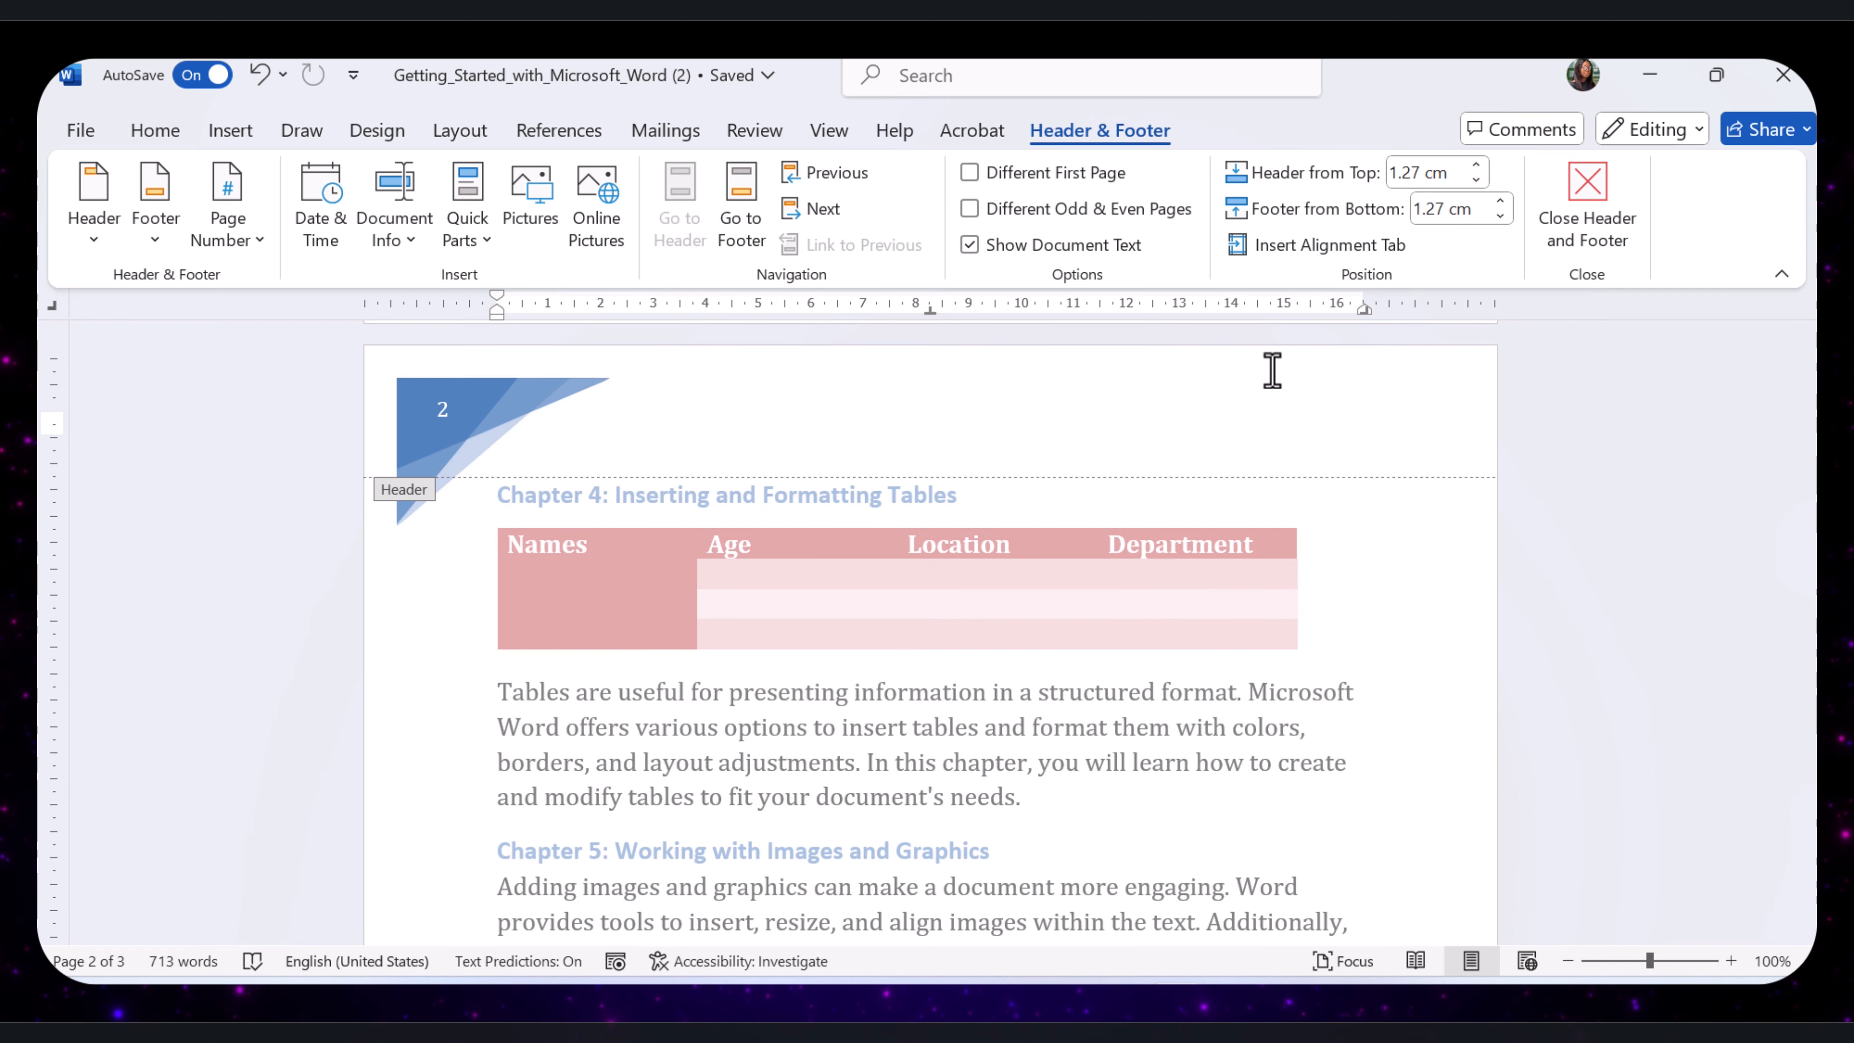
# Add the header text EXCEL GUIDE FOR BEGINNERS in bold, centered, at size 20, and return to the document body.
pyautogui.click(699, 385)
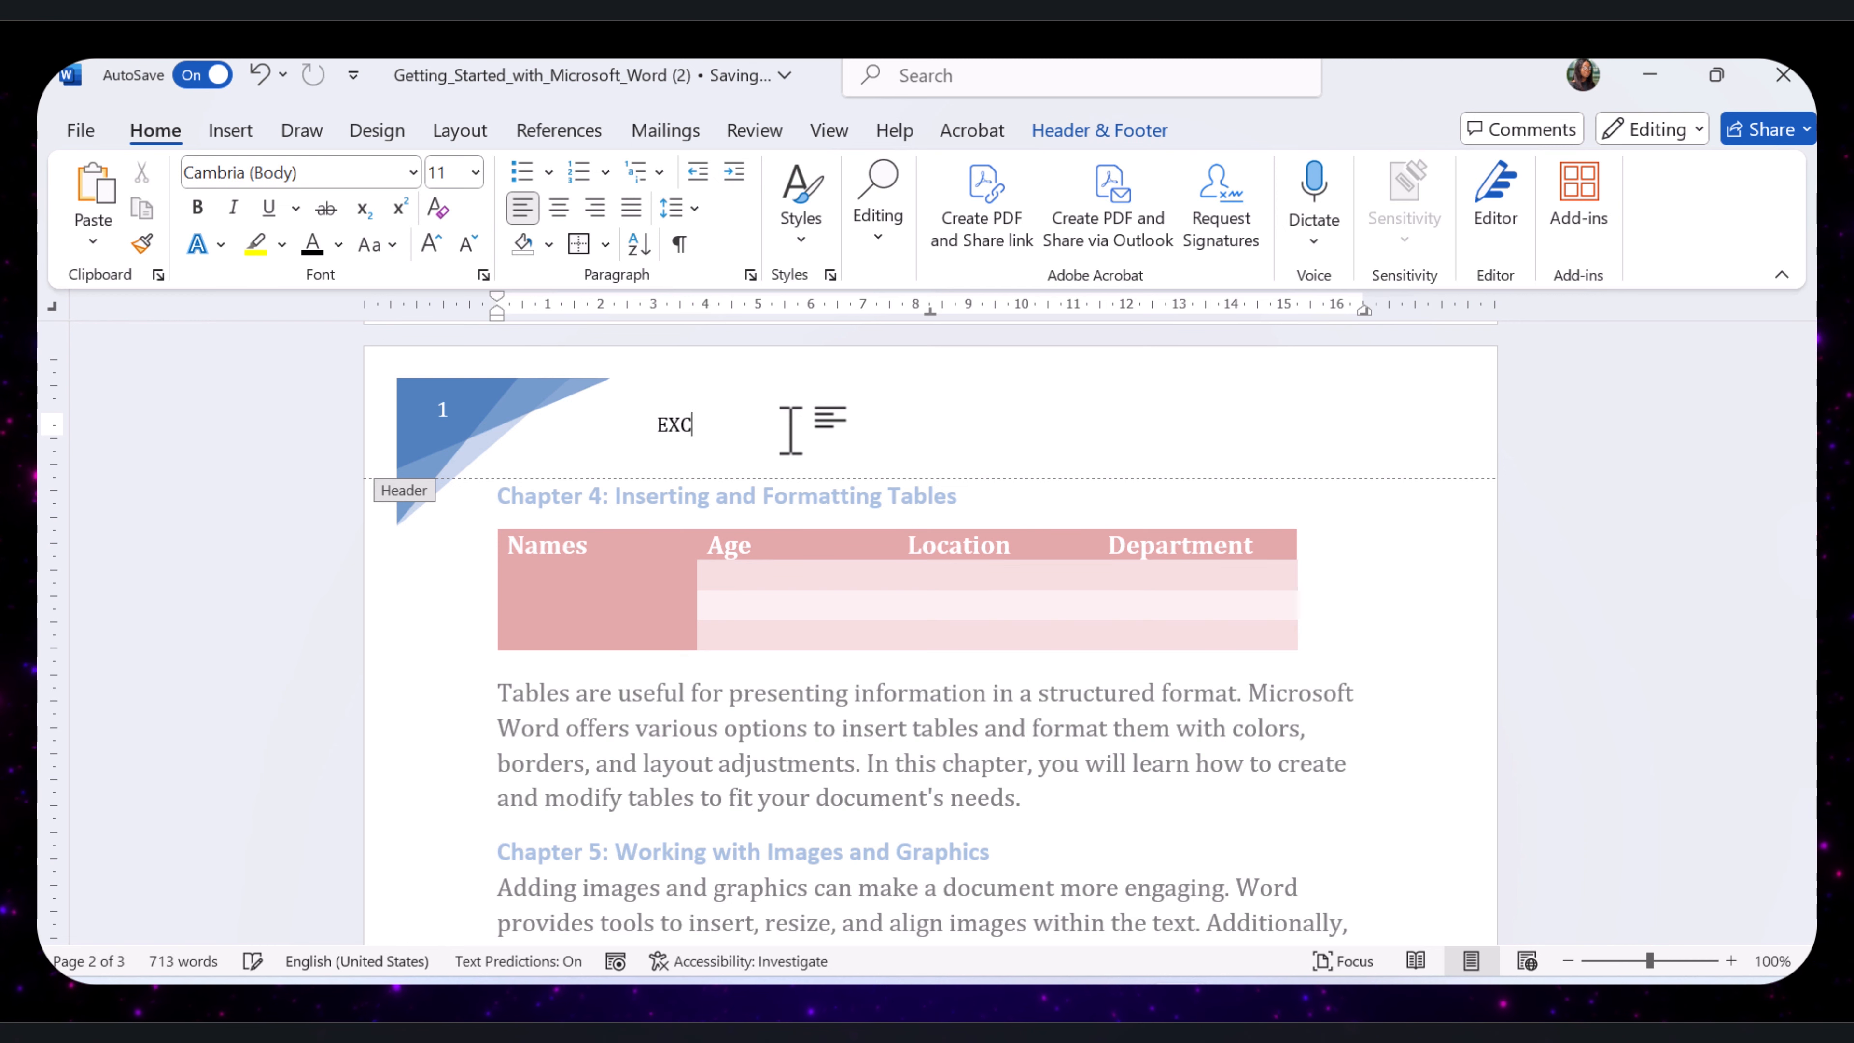
pyautogui.write('EXCEL GUIDE FOR BEGINNERS')
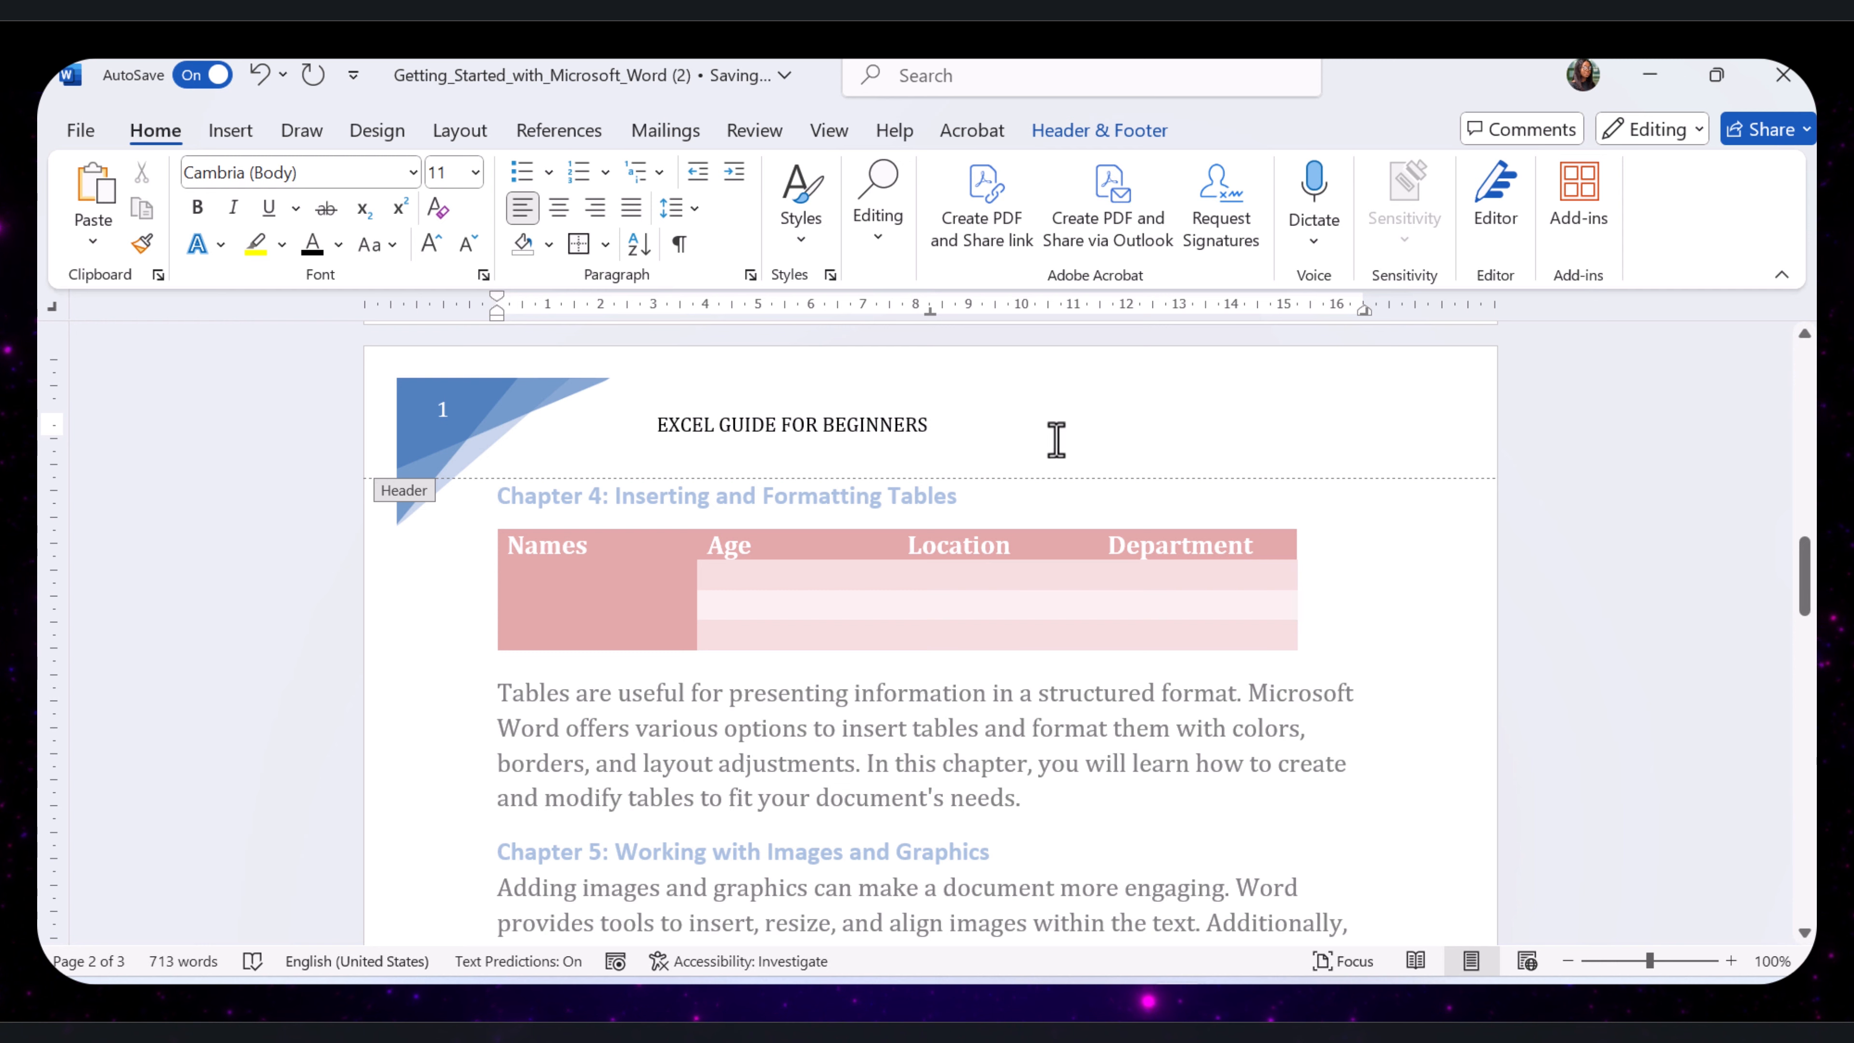
pyautogui.moveTo(1056, 439); pyautogui.dragTo(673, 444)
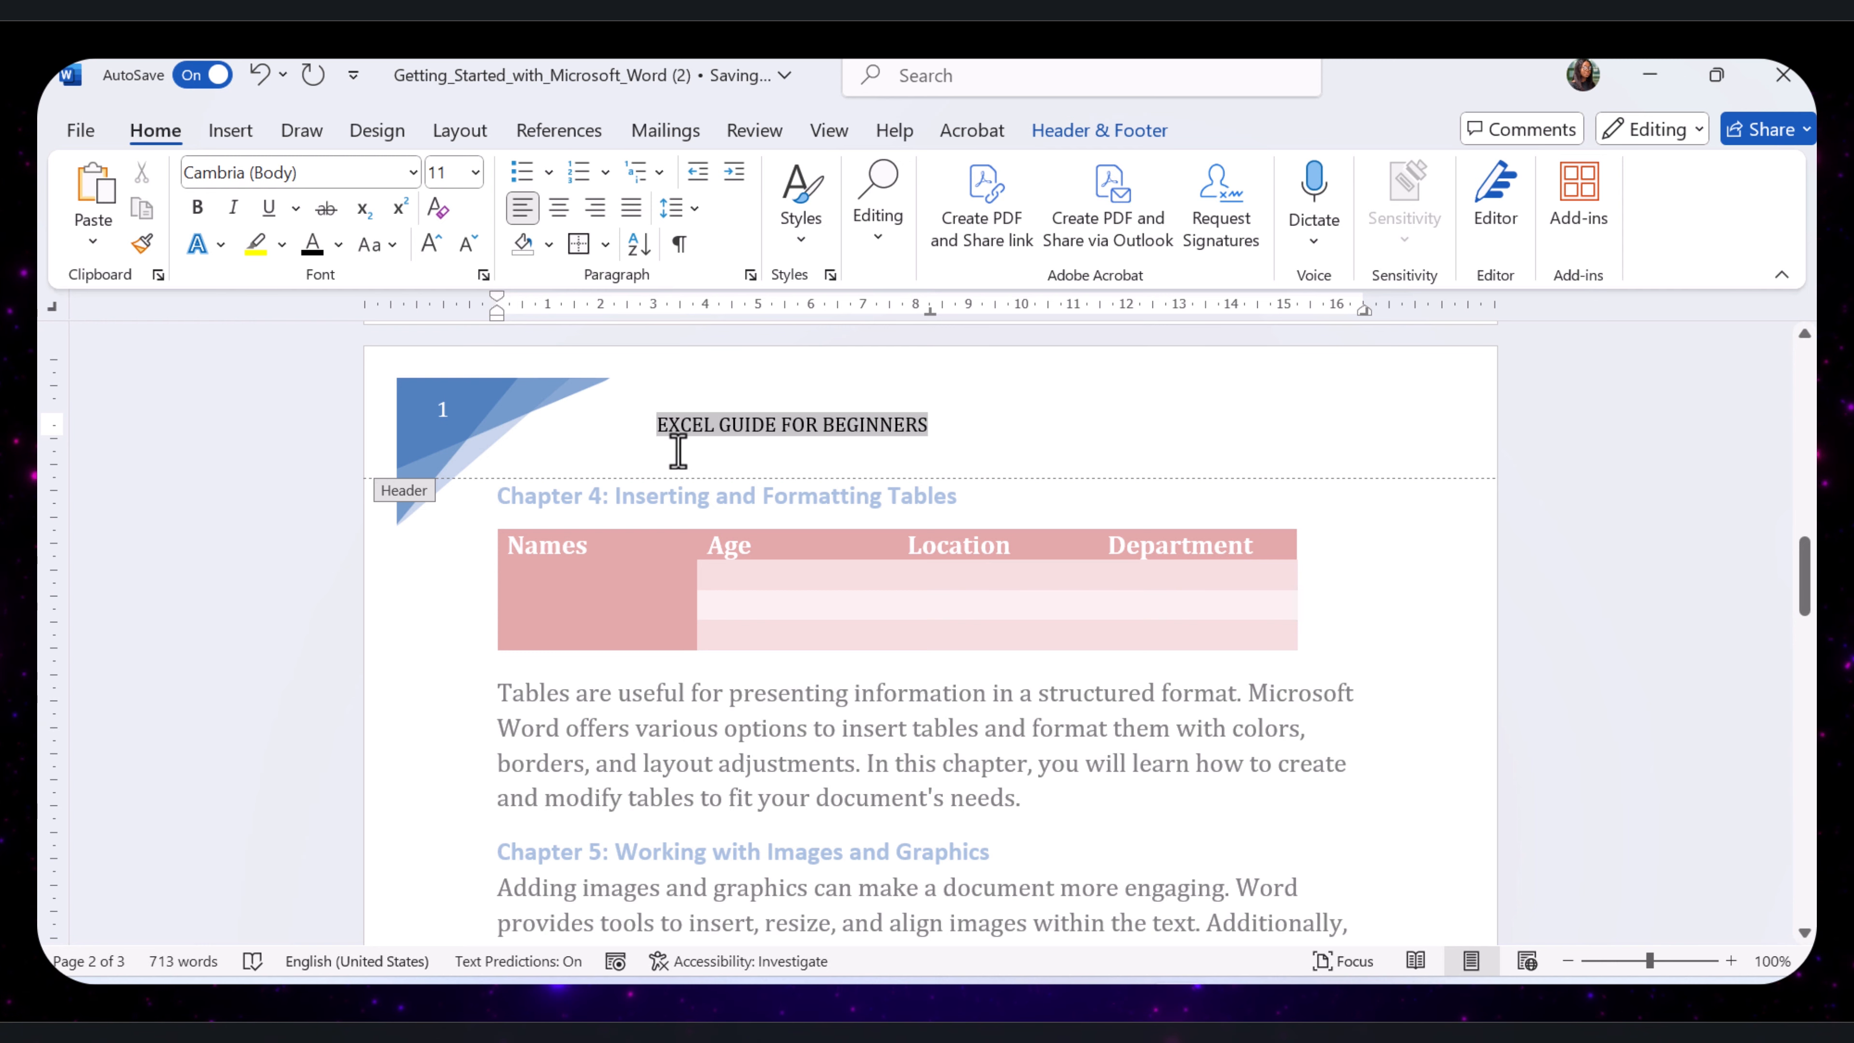
pyautogui.click(702, 405)
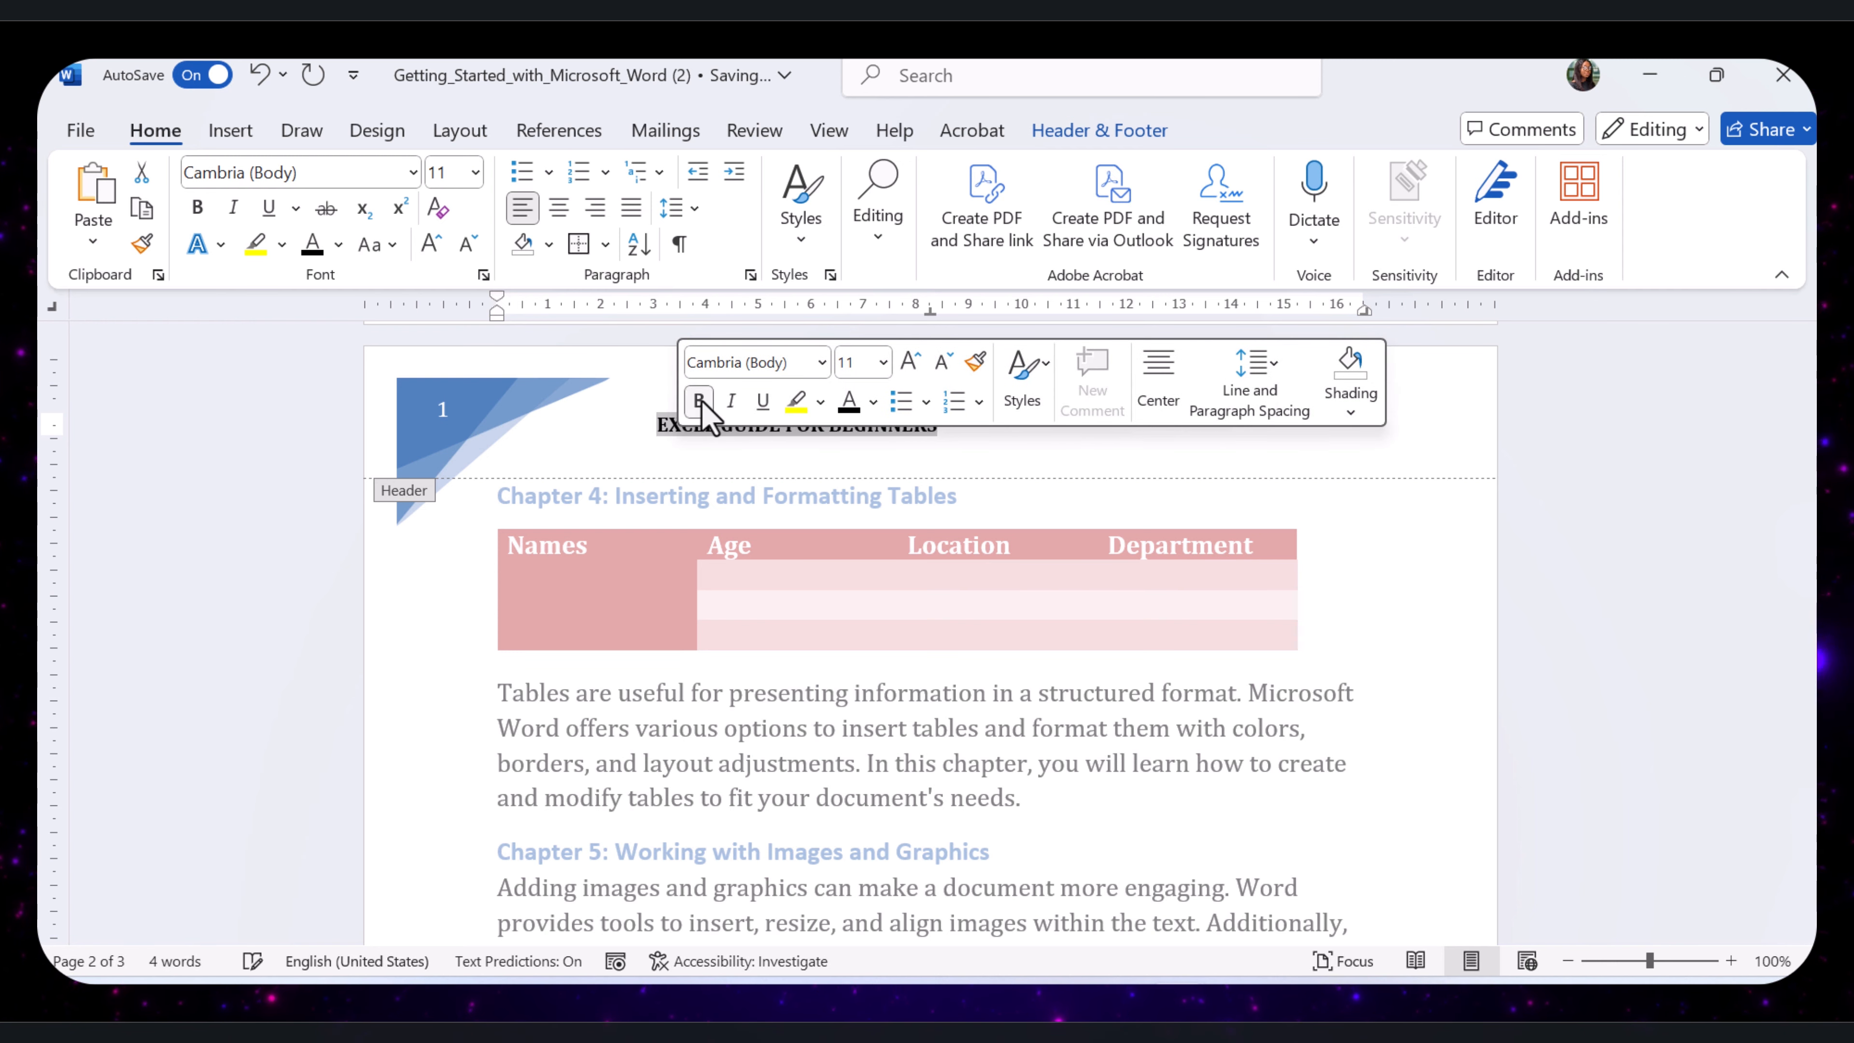
pyautogui.click(1156, 380)
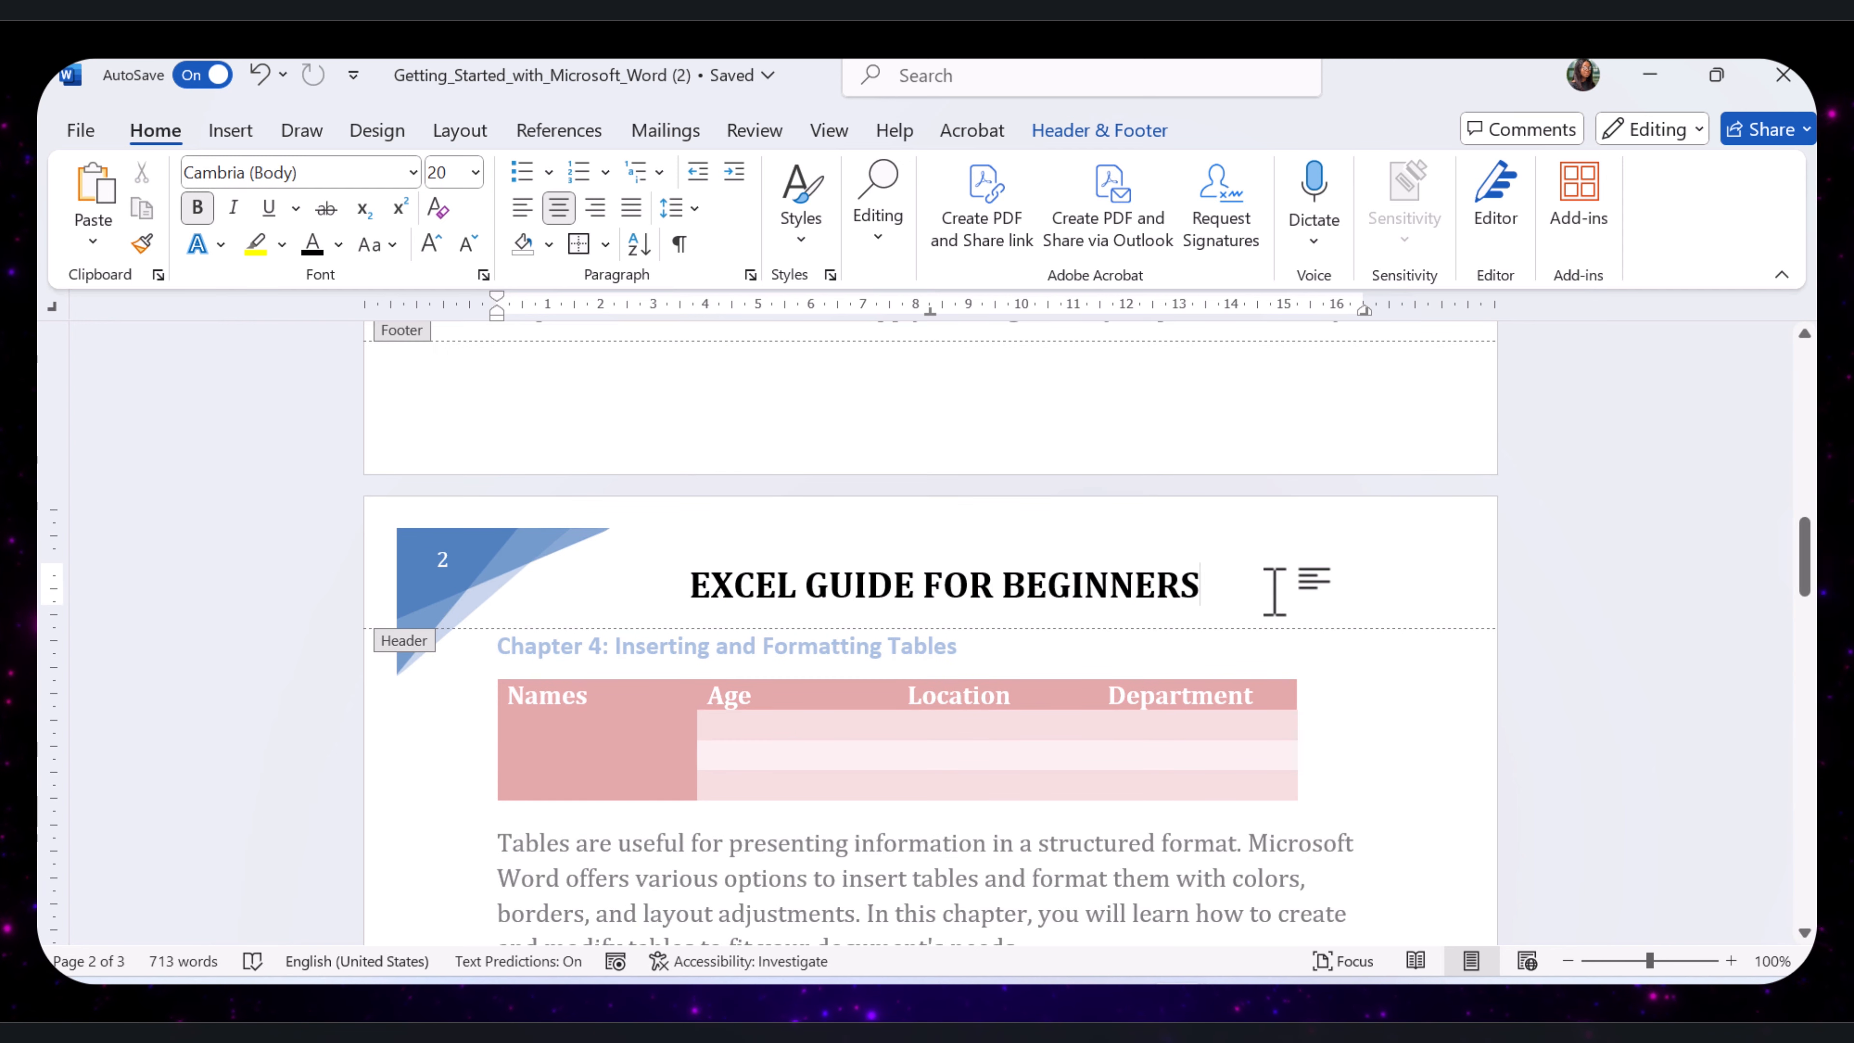
pyautogui.doubleClick(1407, 806)
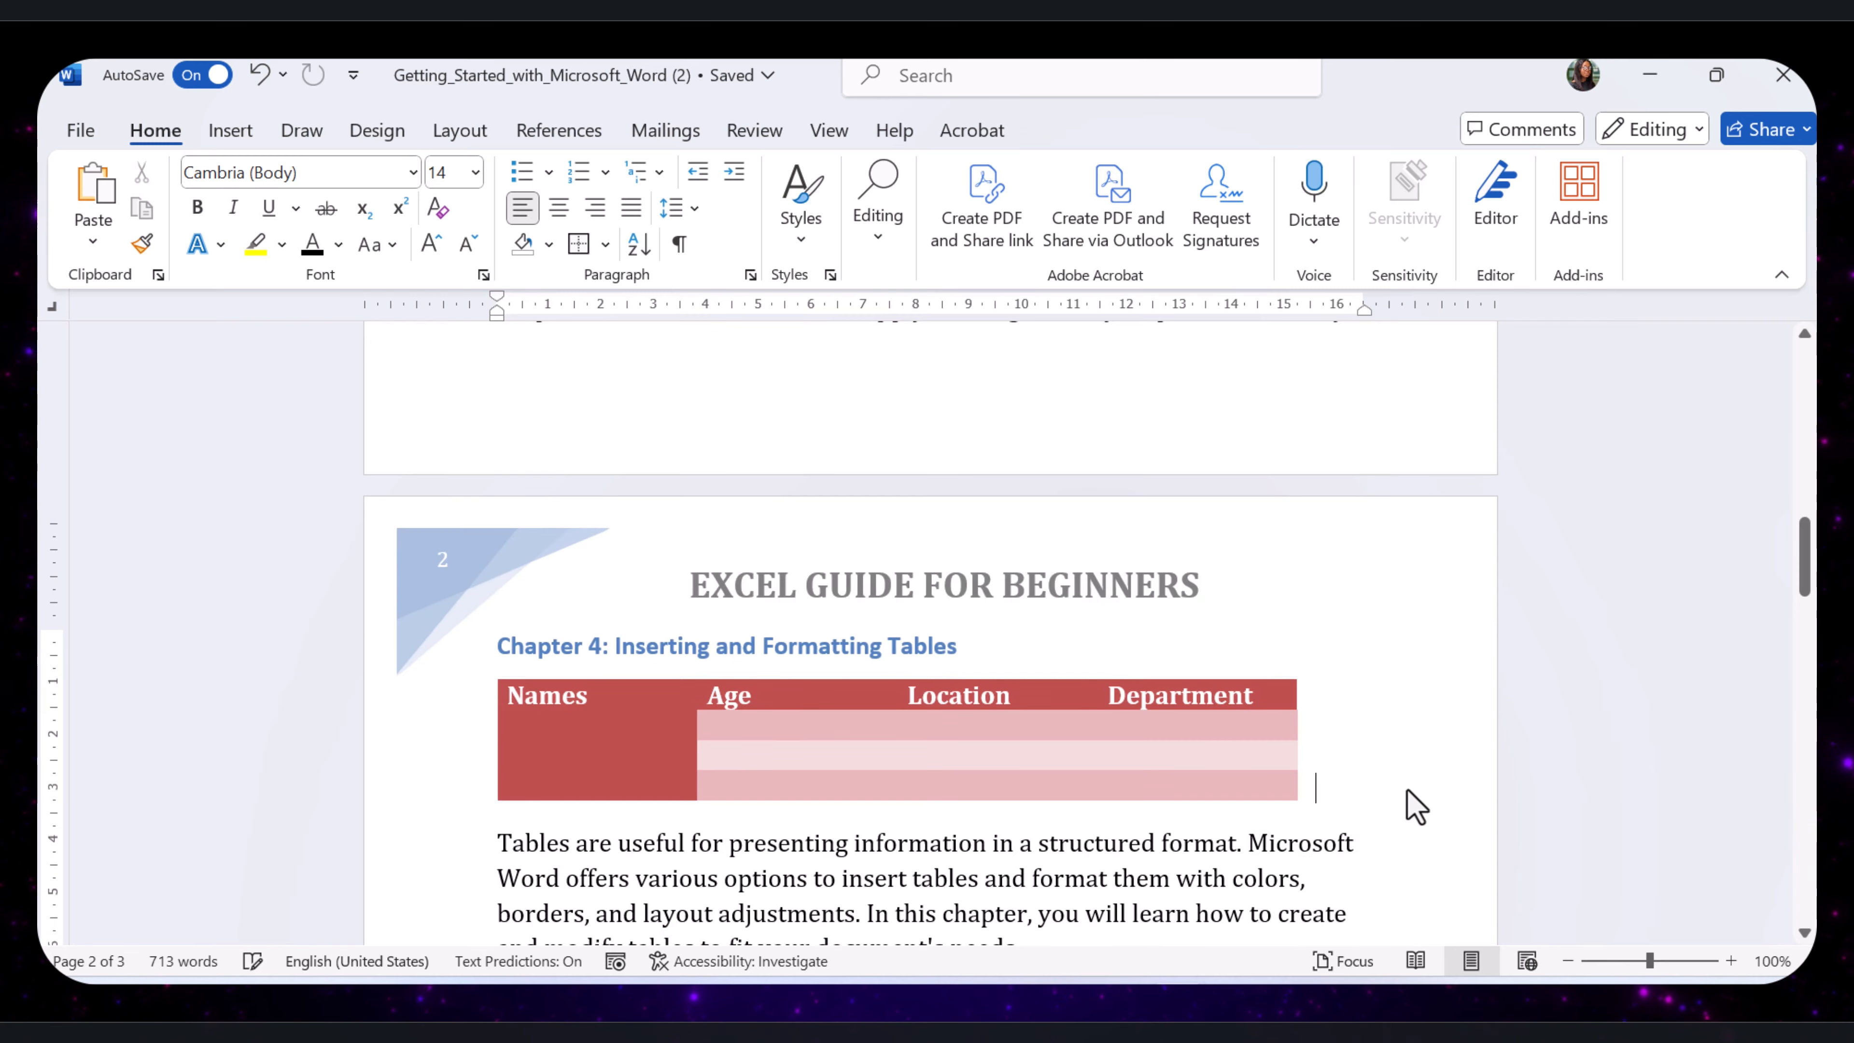
# Try the Plain Number 2 page number at the bottom of the pages.
pyautogui.moveTo(1805, 557); pyautogui.dragTo(1751, 763)
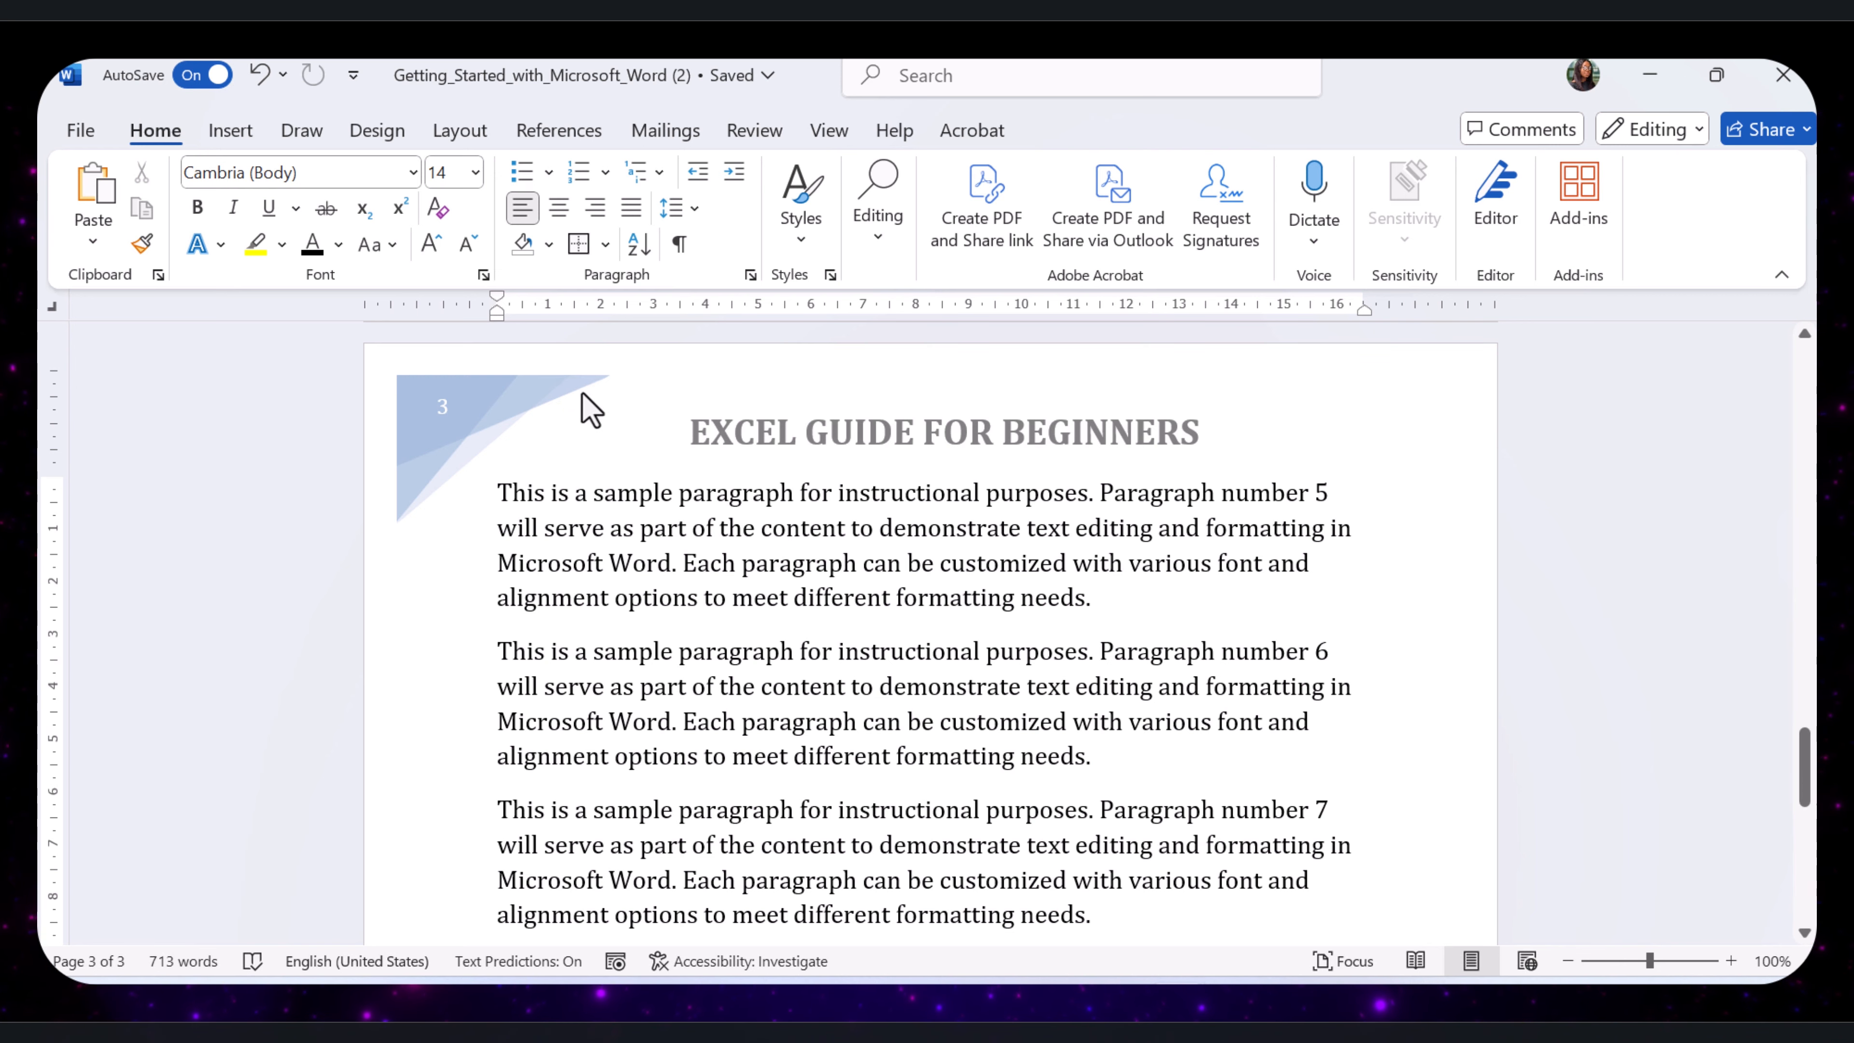
pyautogui.click(459, 130)
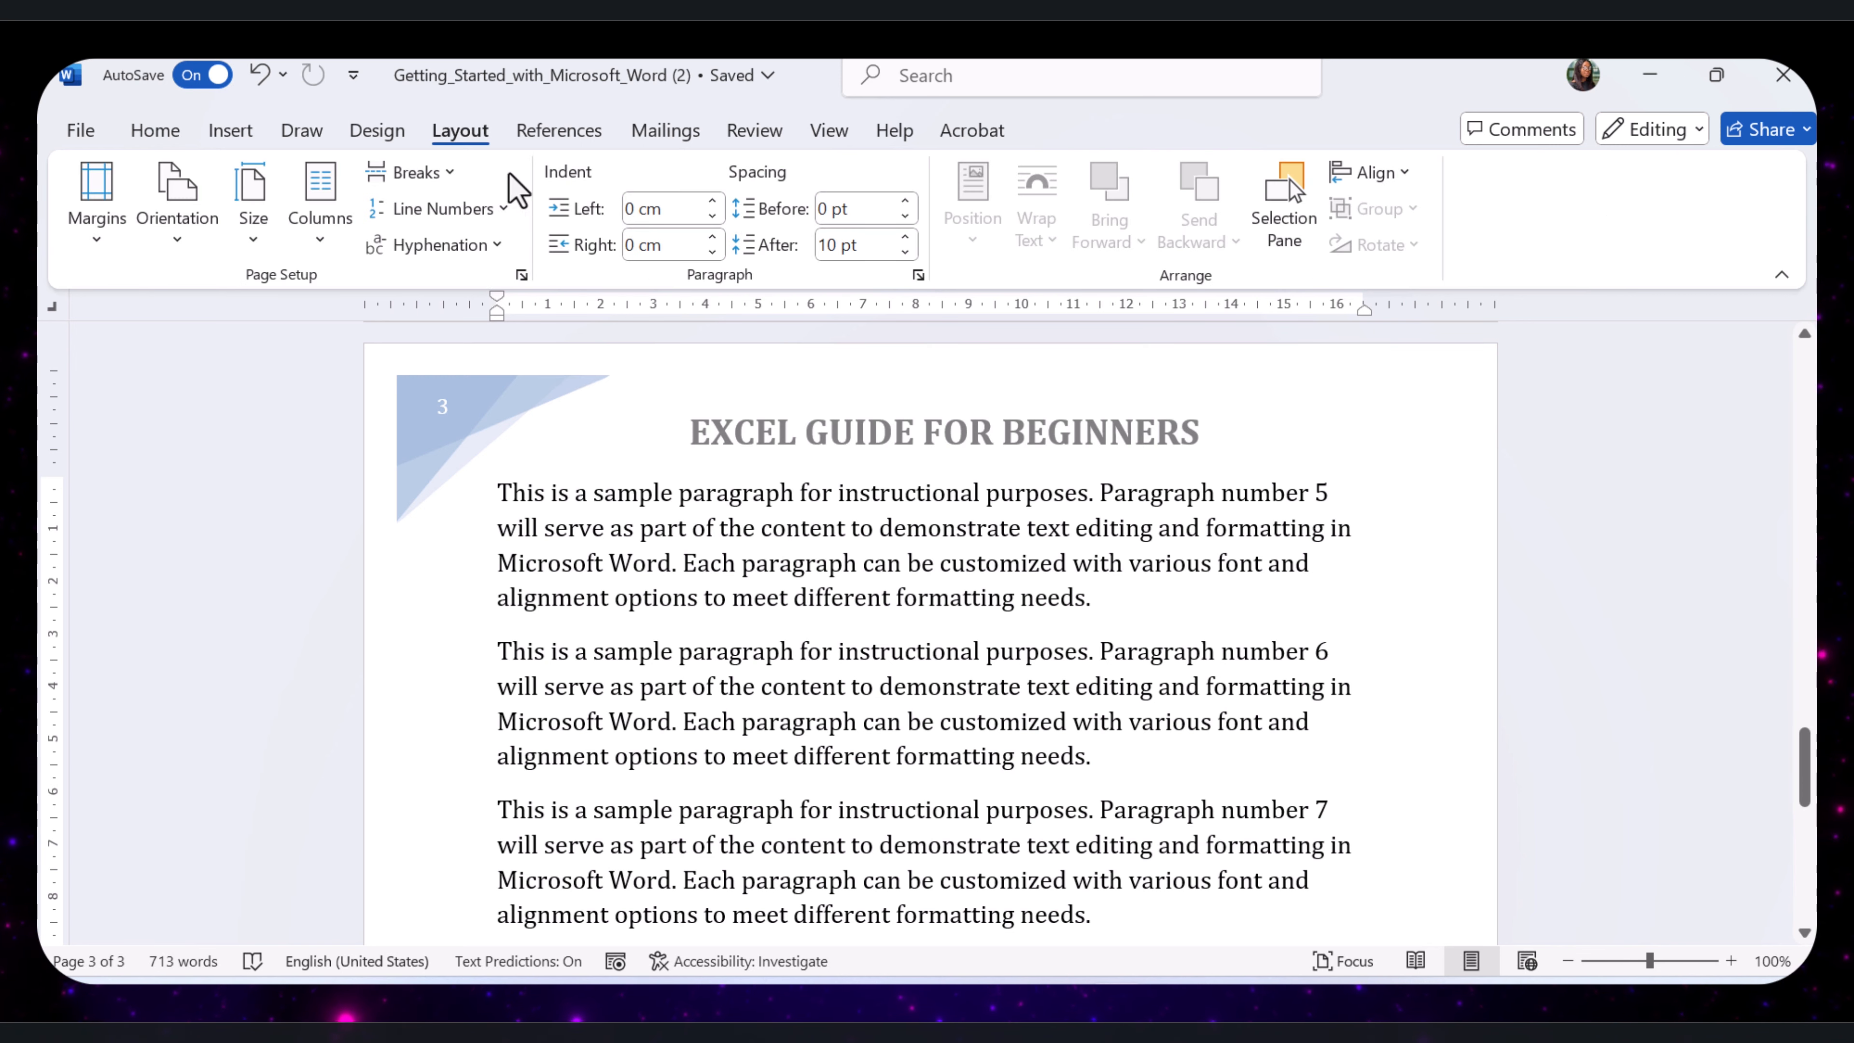
pyautogui.click(248, 131)
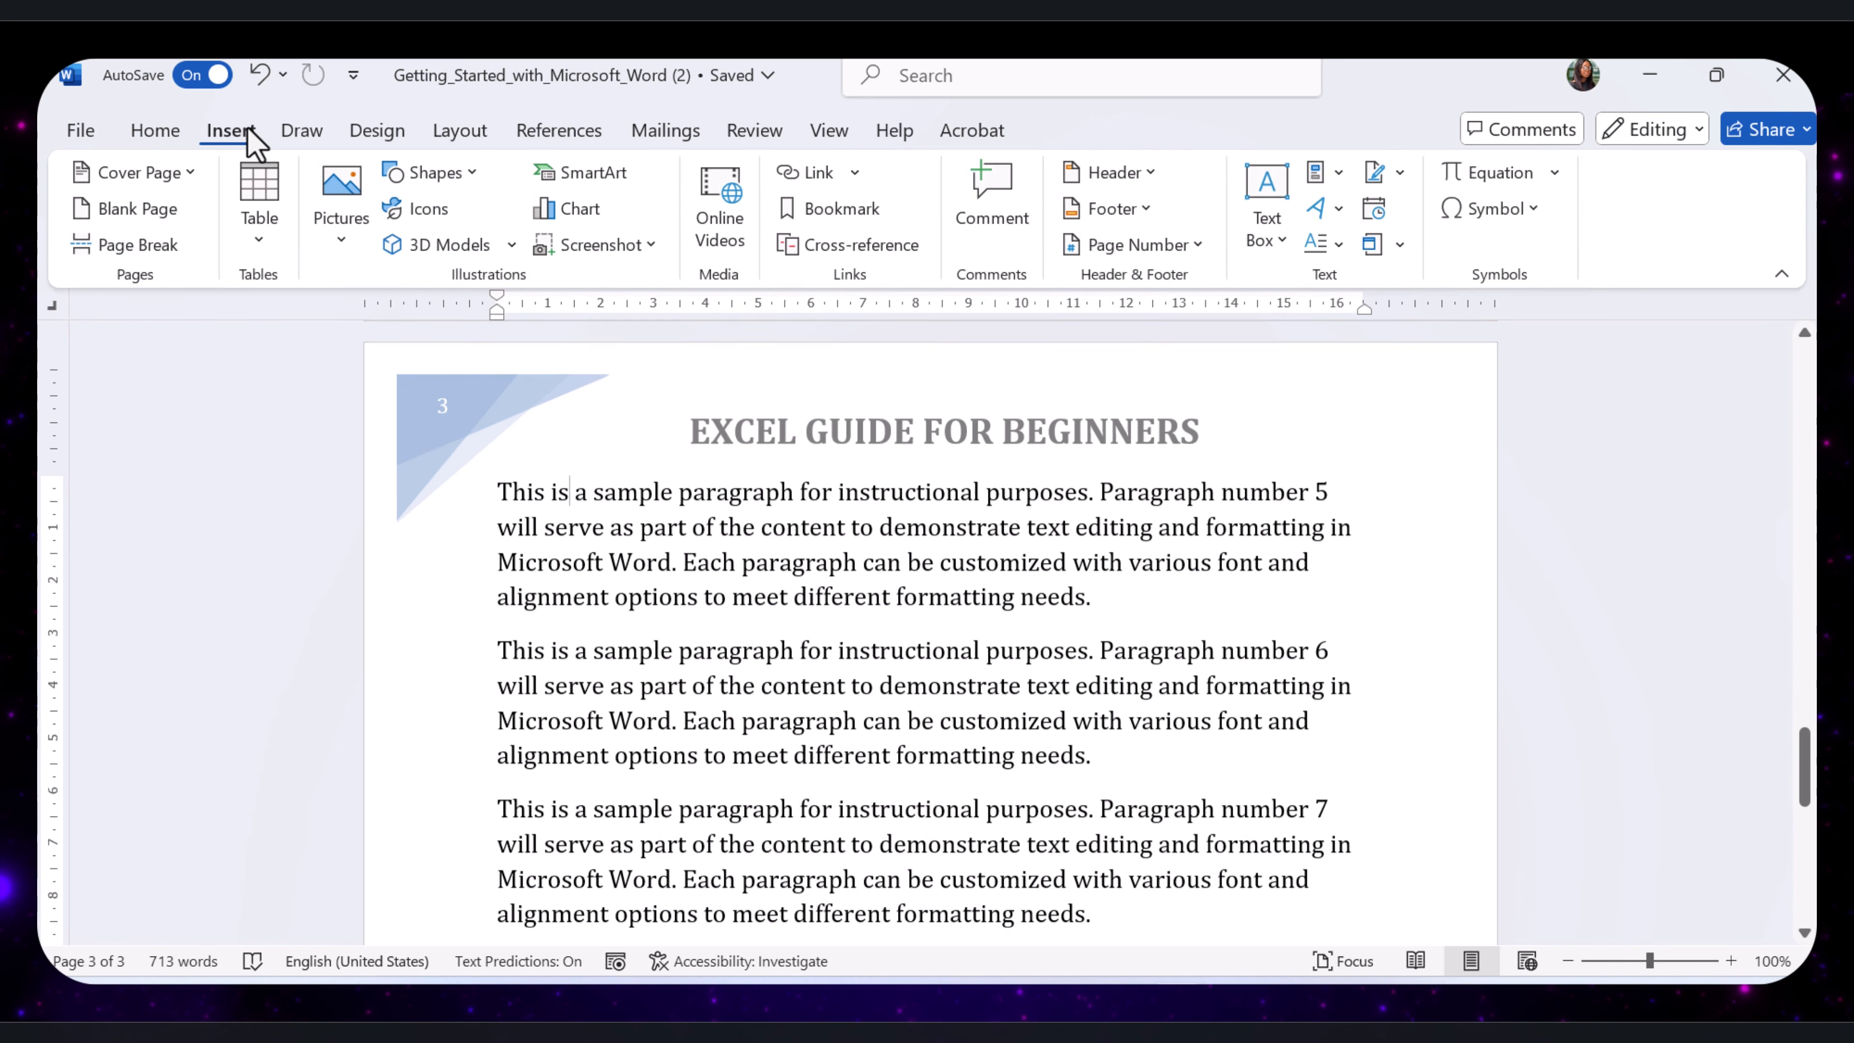
pyautogui.click(1158, 248)
pyautogui.moveTo(1175, 292)
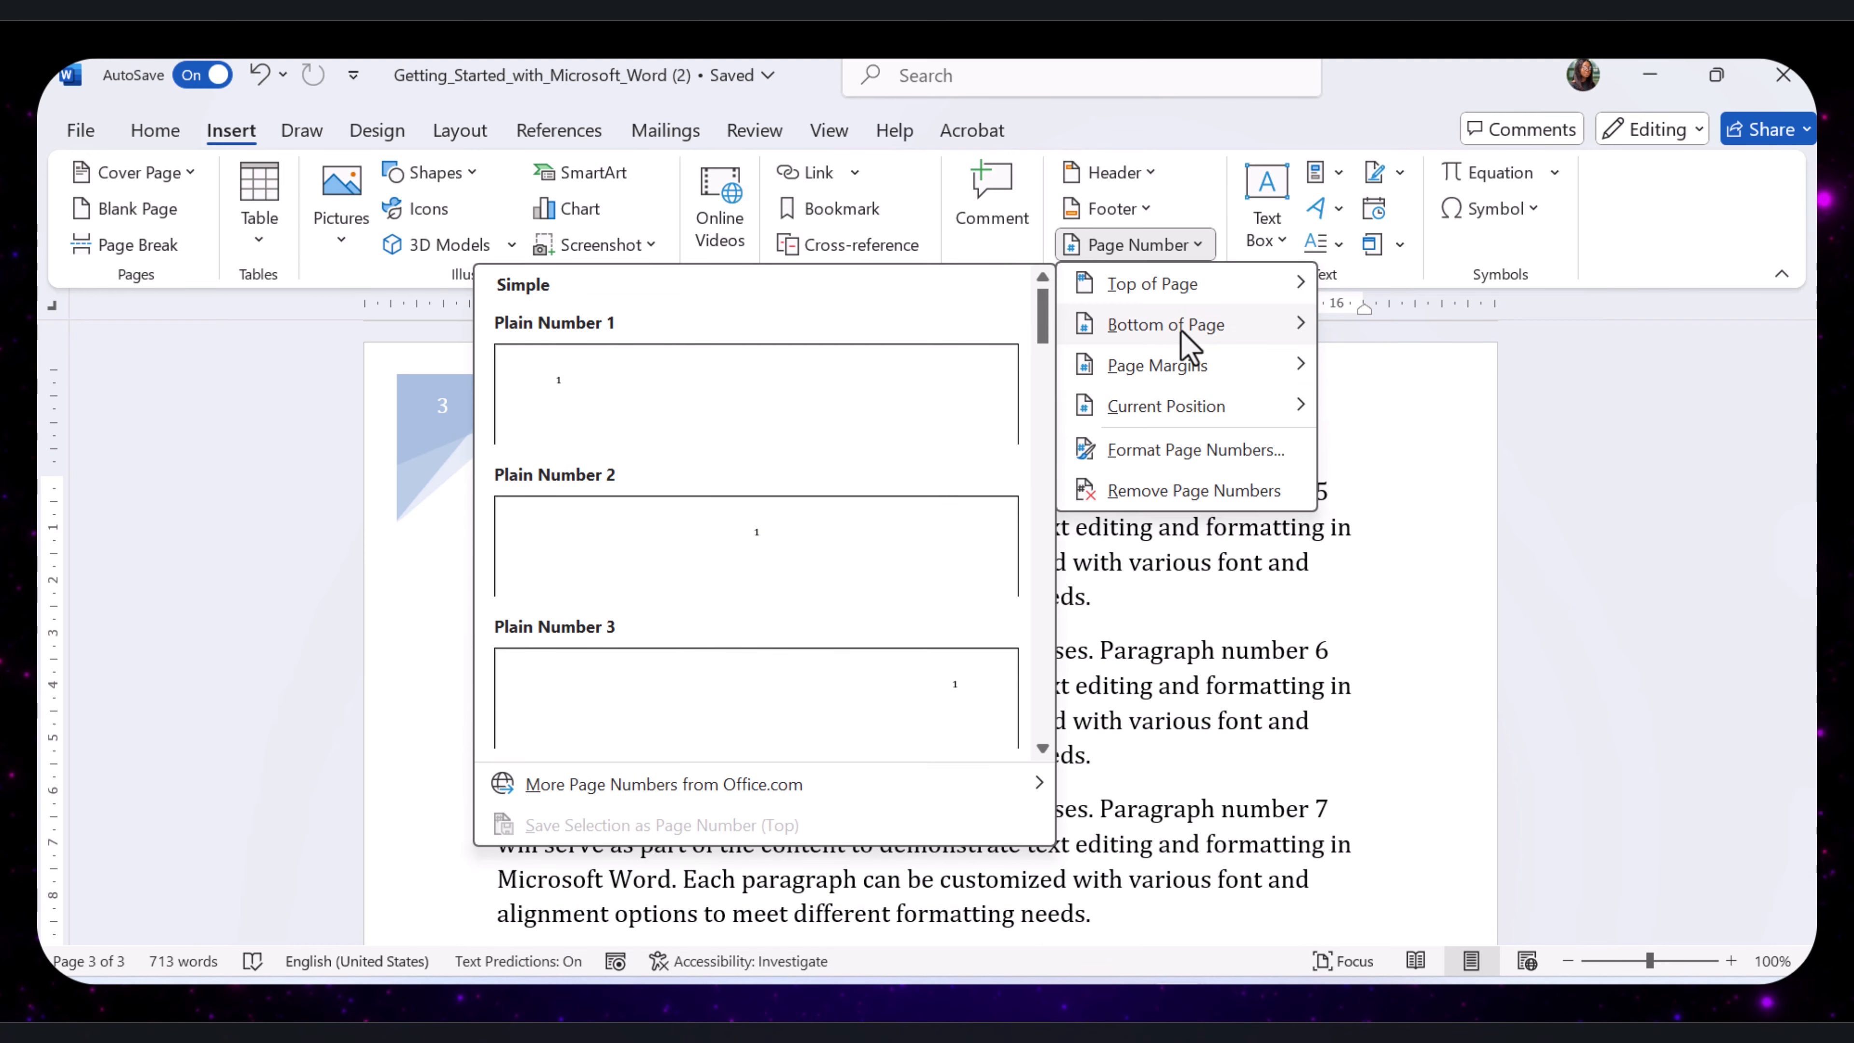
pyautogui.moveTo(1188, 344)
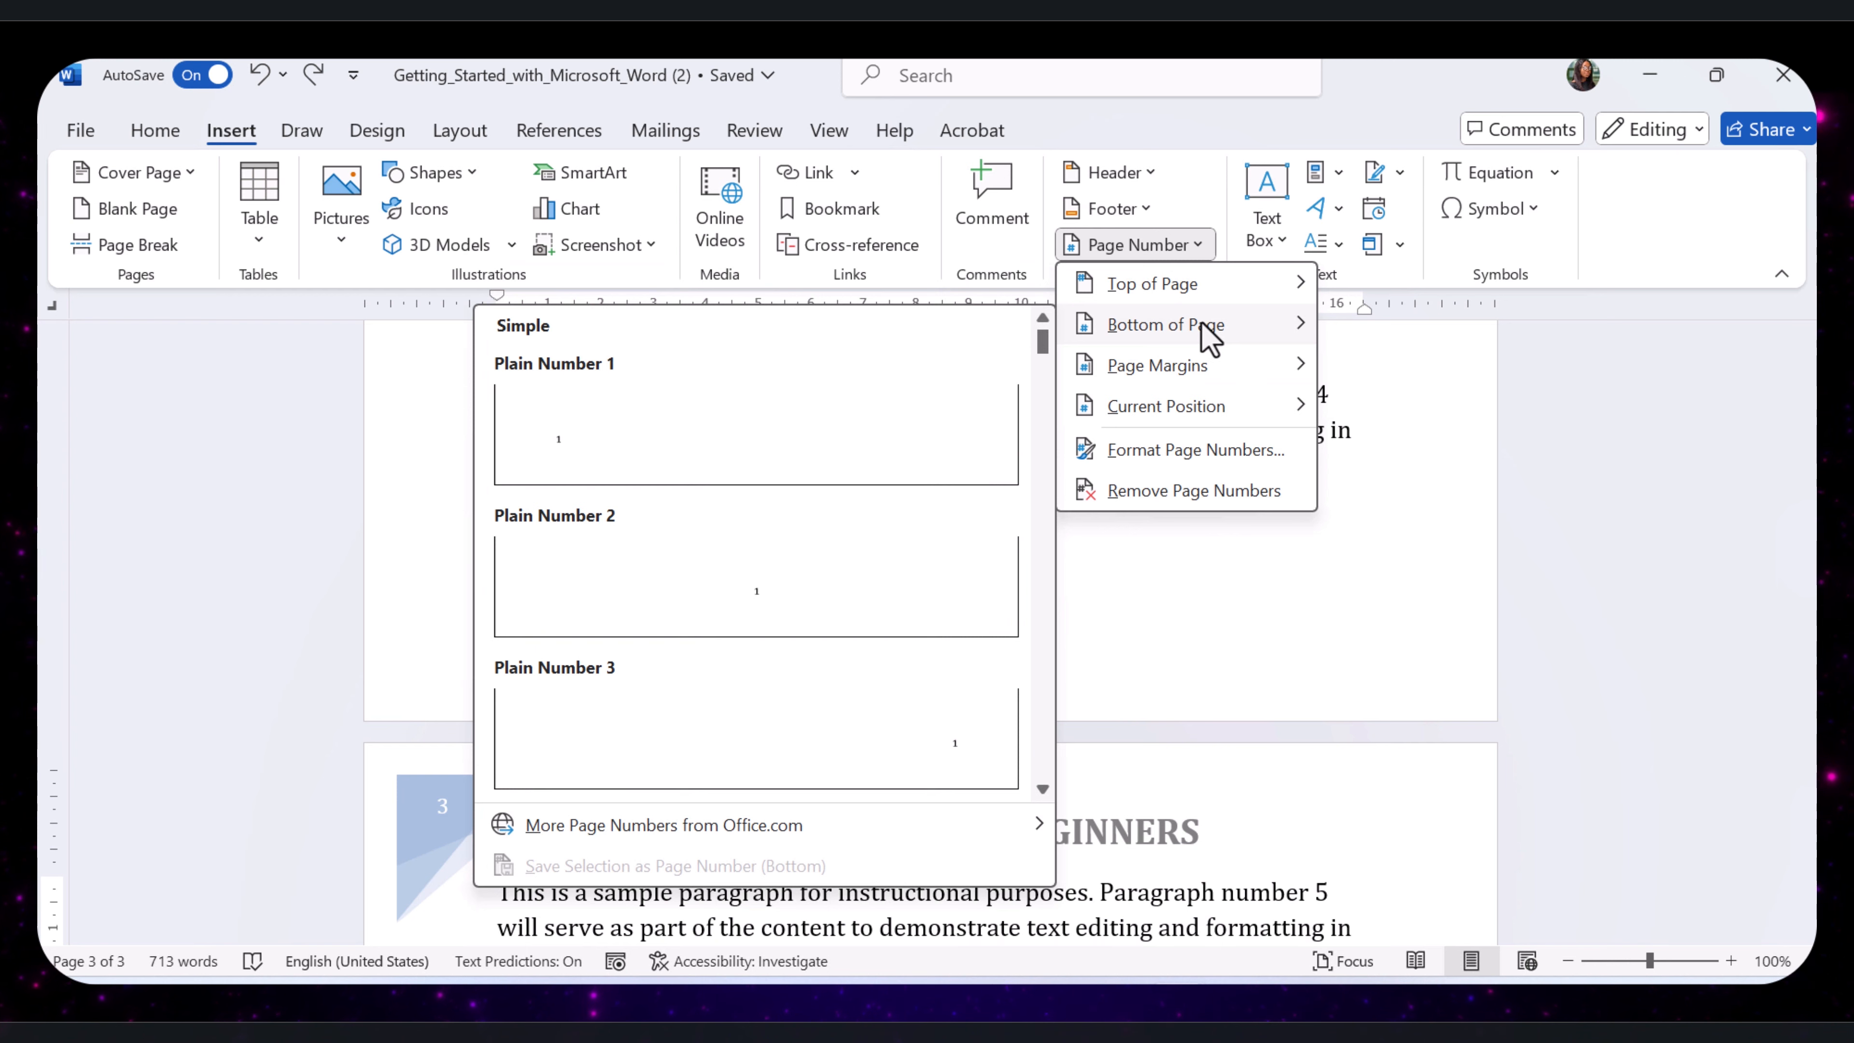
pyautogui.click(779, 603)
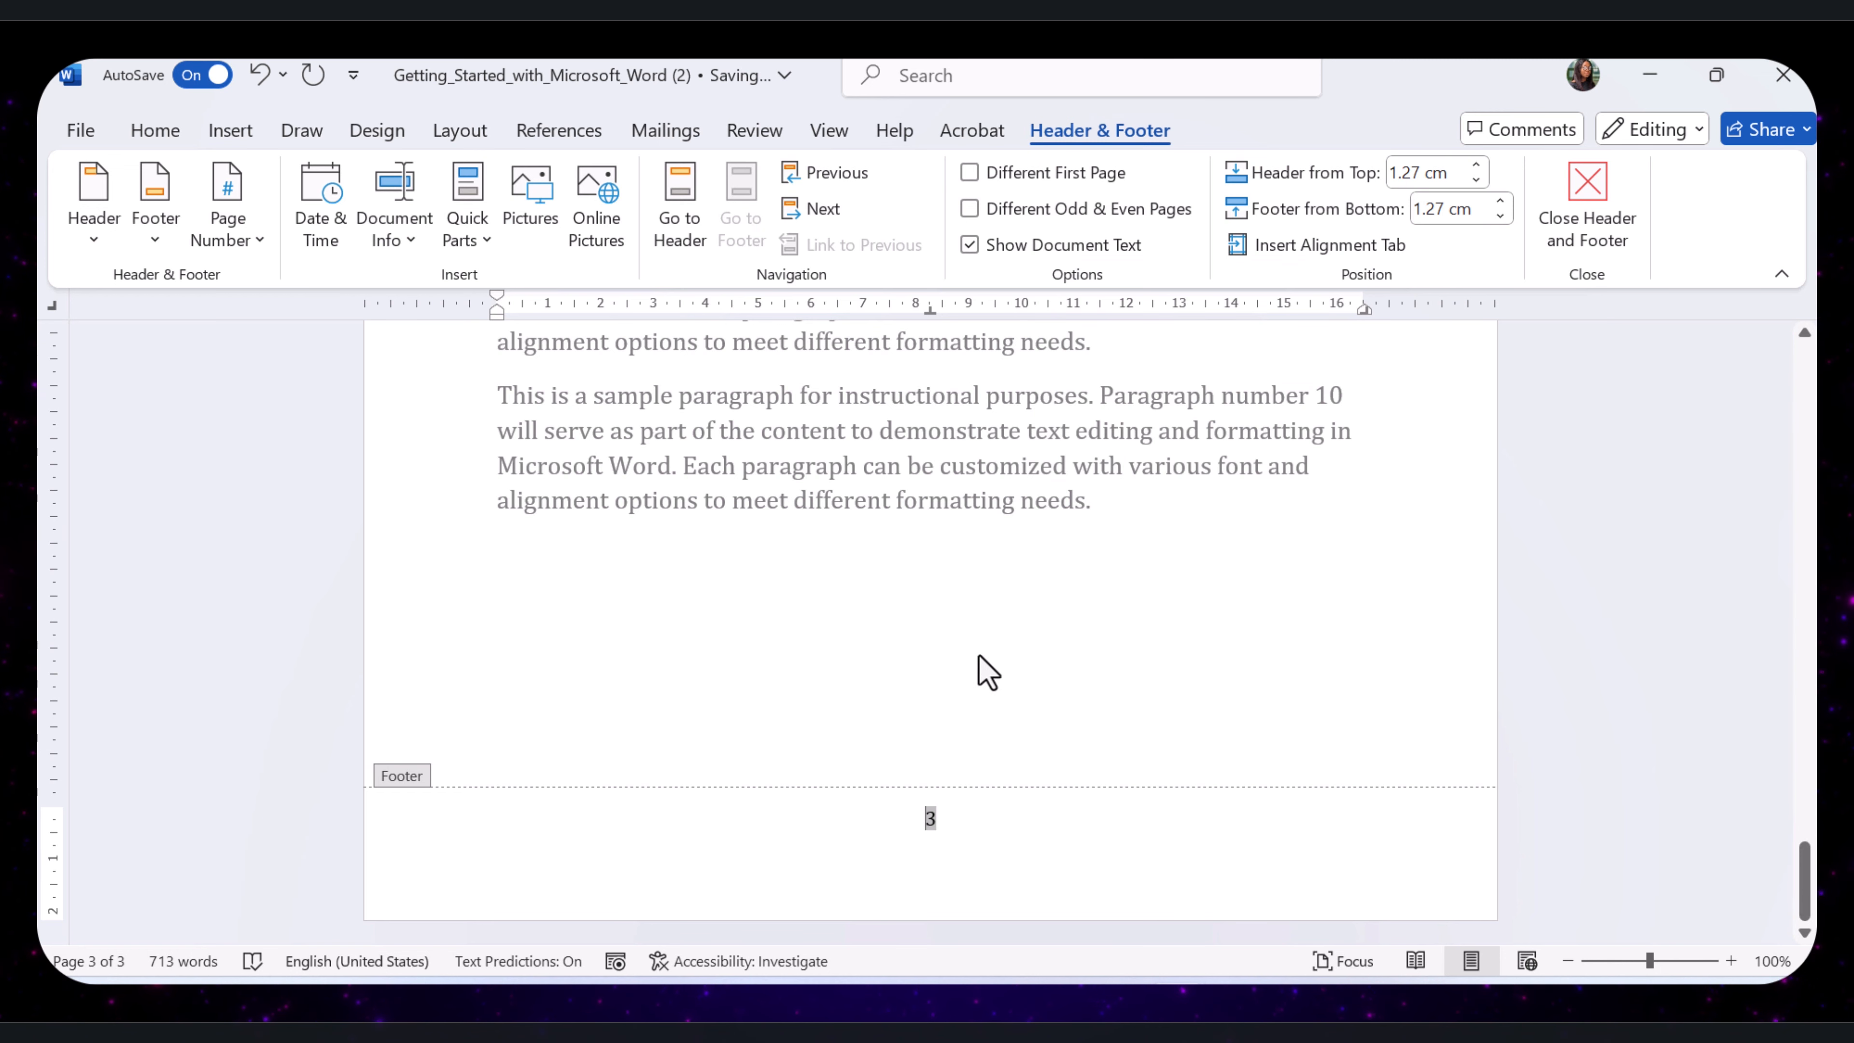
pyautogui.doubleClick(1042, 628)
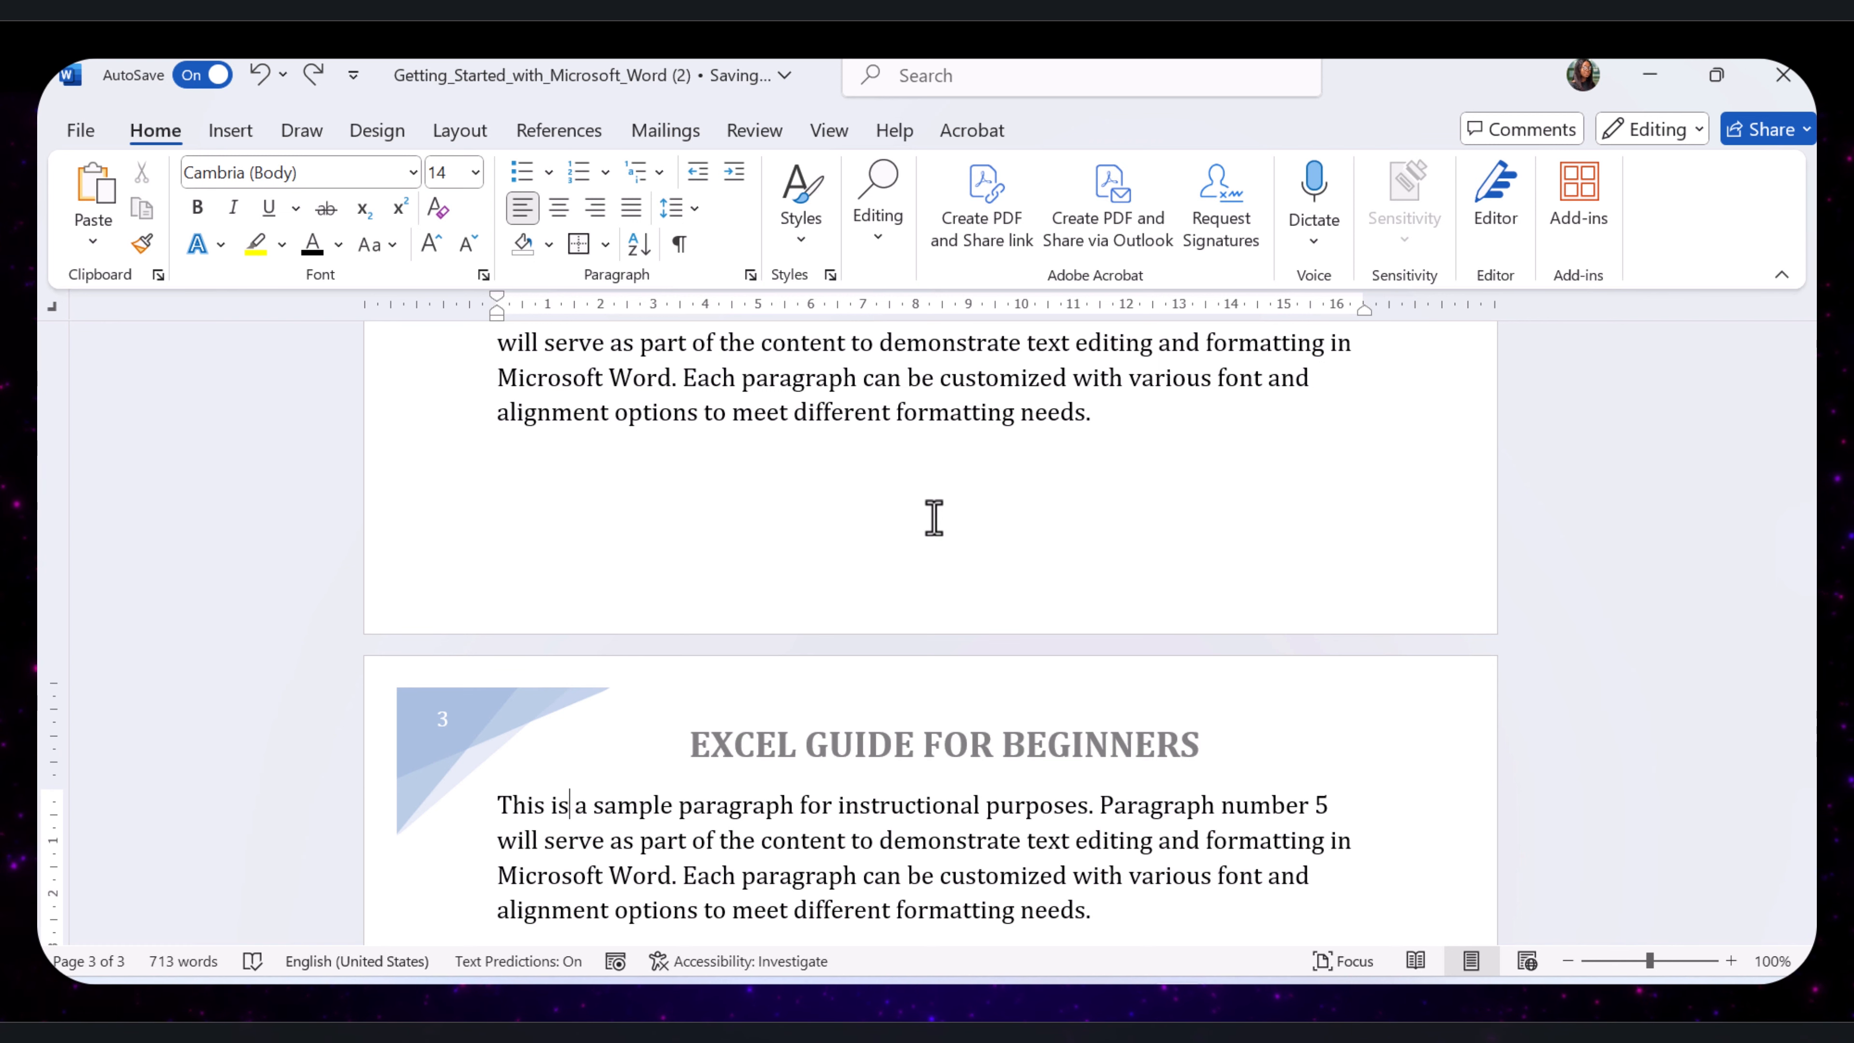
# Run Editor on the document and examine its score, corrections and refinements.
pyautogui.click(759, 131)
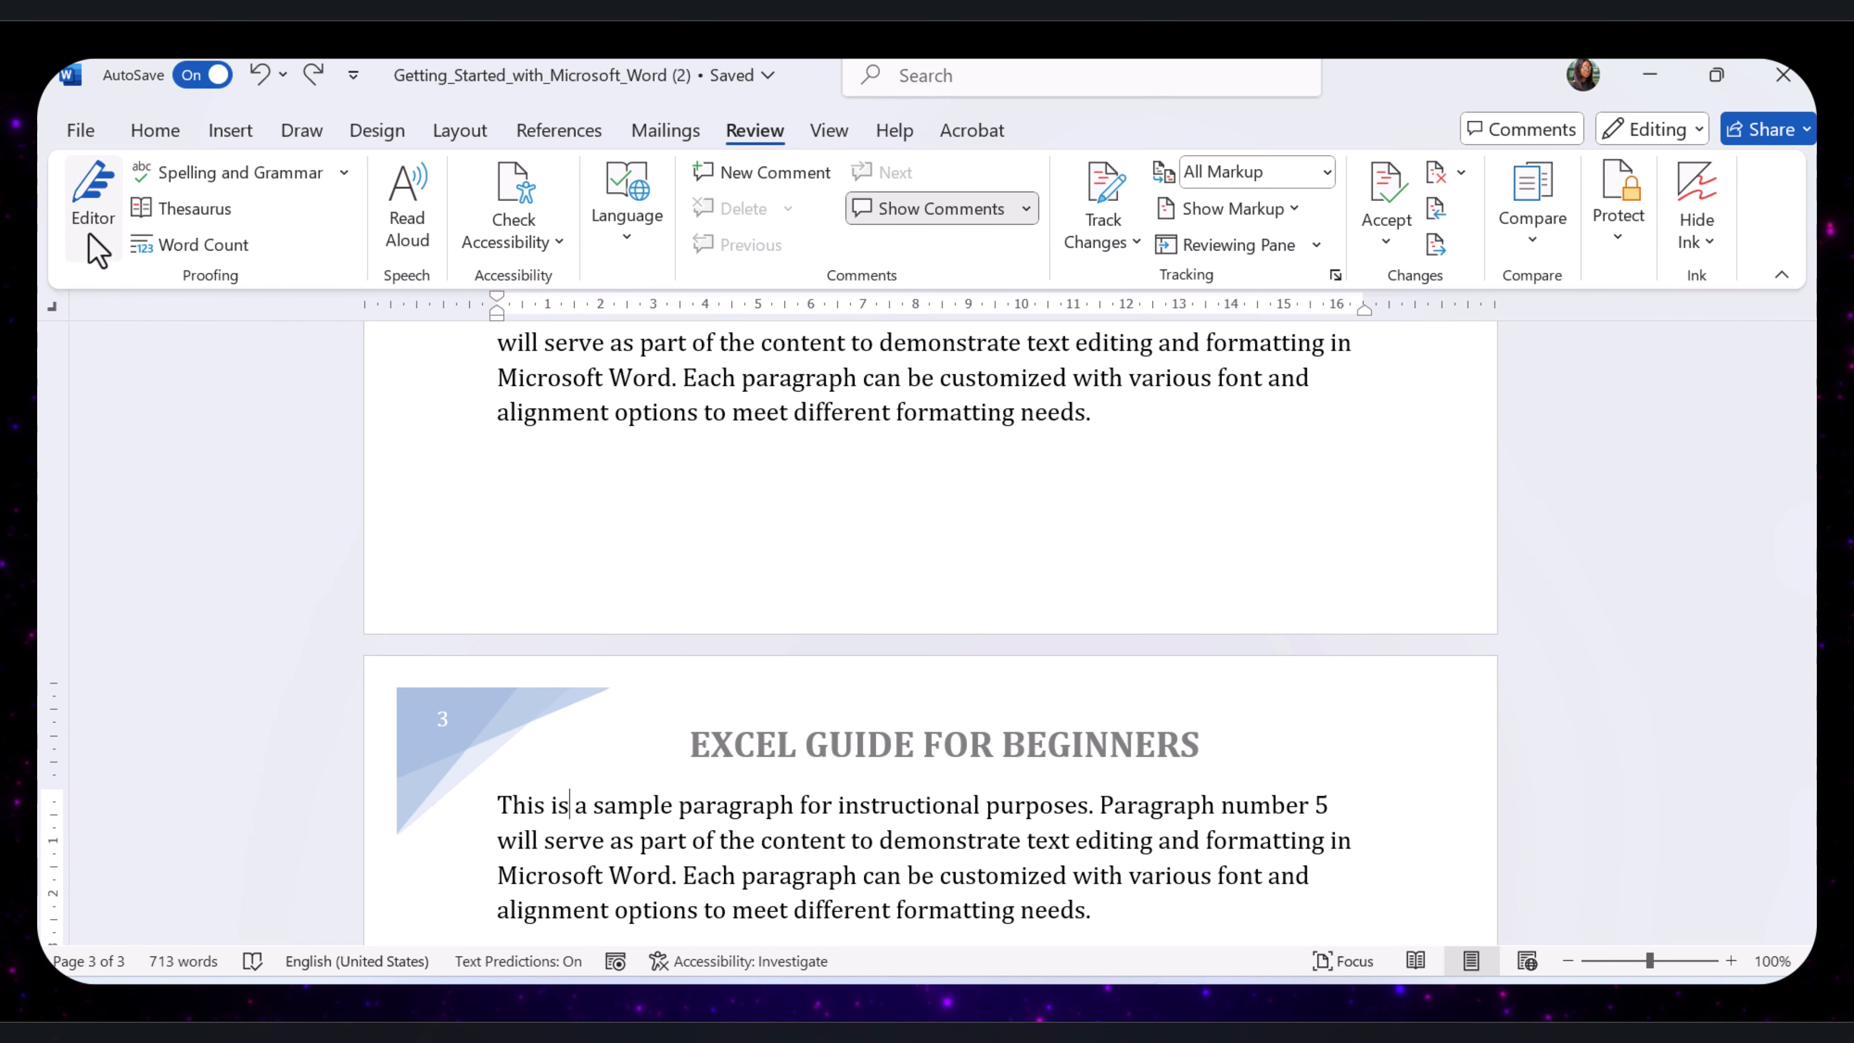
pyautogui.click(92, 212)
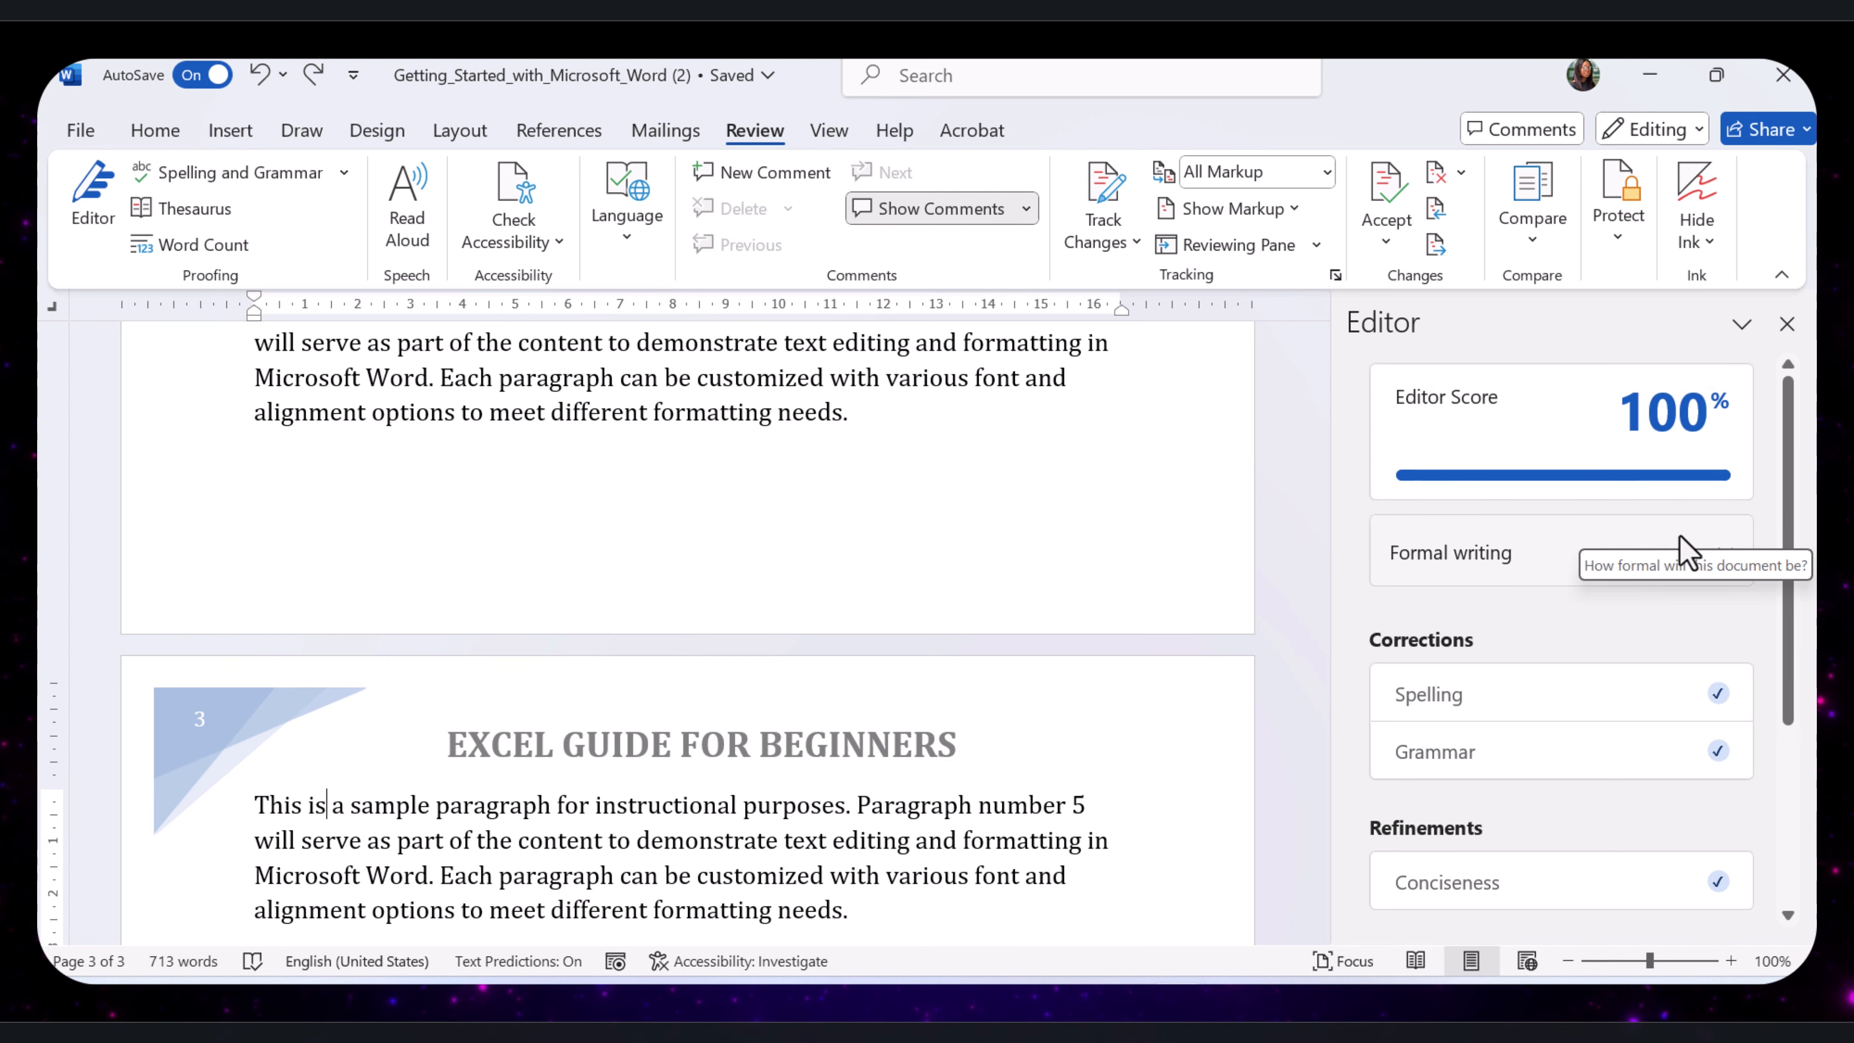
pyautogui.scroll(-3, 1693, 599)
pyautogui.scroll(3, 1436, 415)
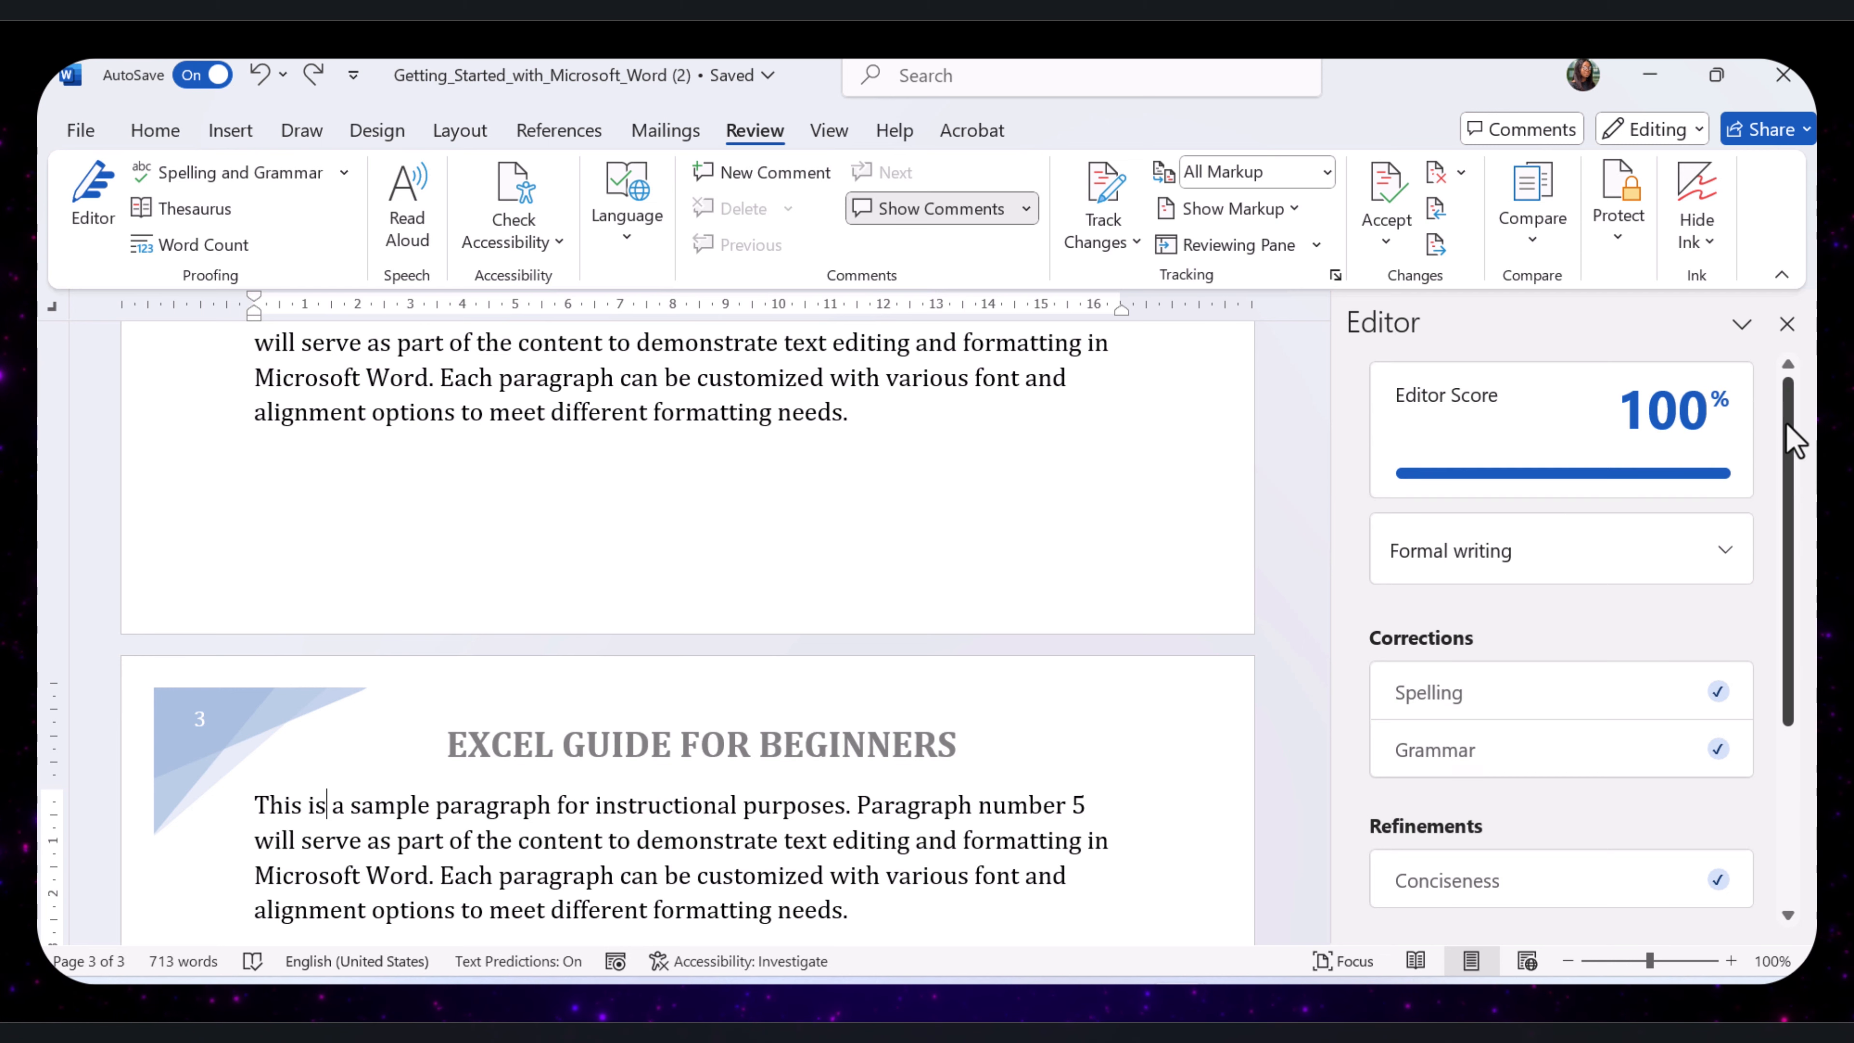
pyautogui.moveTo(1790, 427); pyautogui.dragTo(1782, 489)
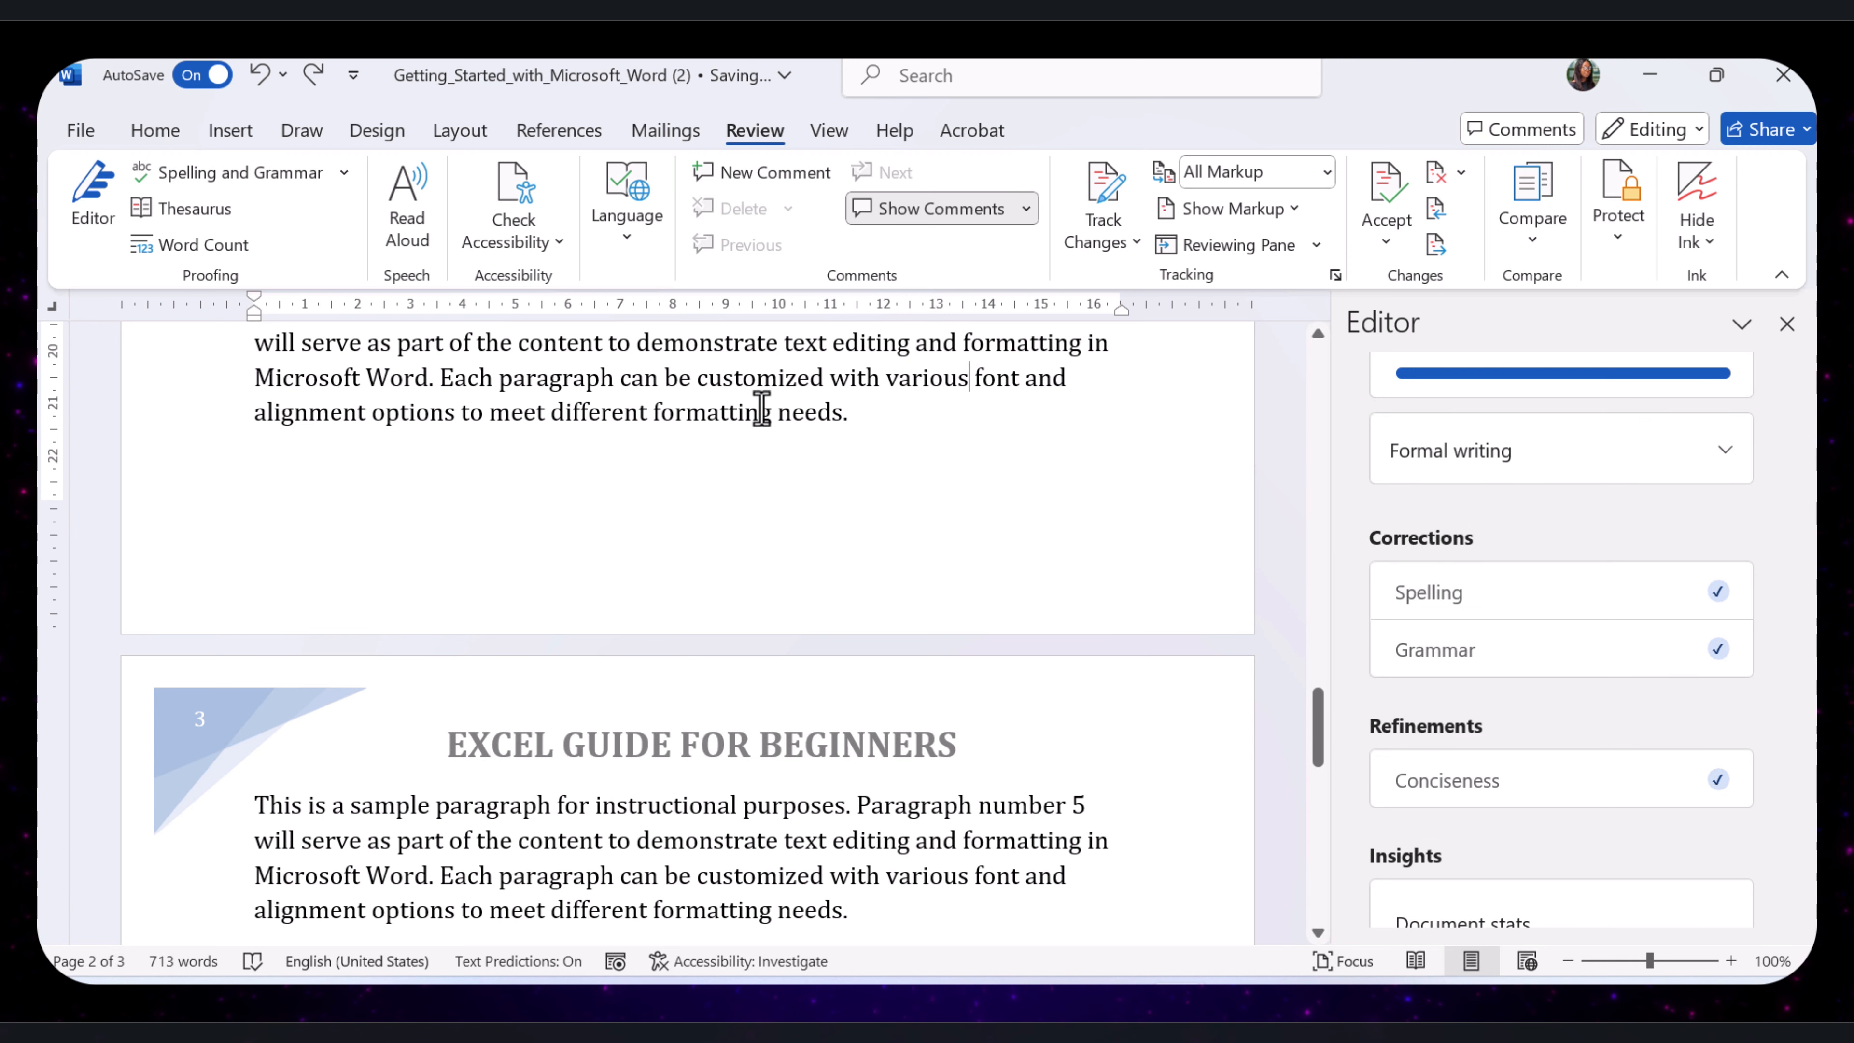
# Misspell "formatting" as "formating" in the last line of sample paragraph 4 and review its spelling suggestion and the Editor score.
pyautogui.click(735, 412)
pyautogui.press('BackSpace')
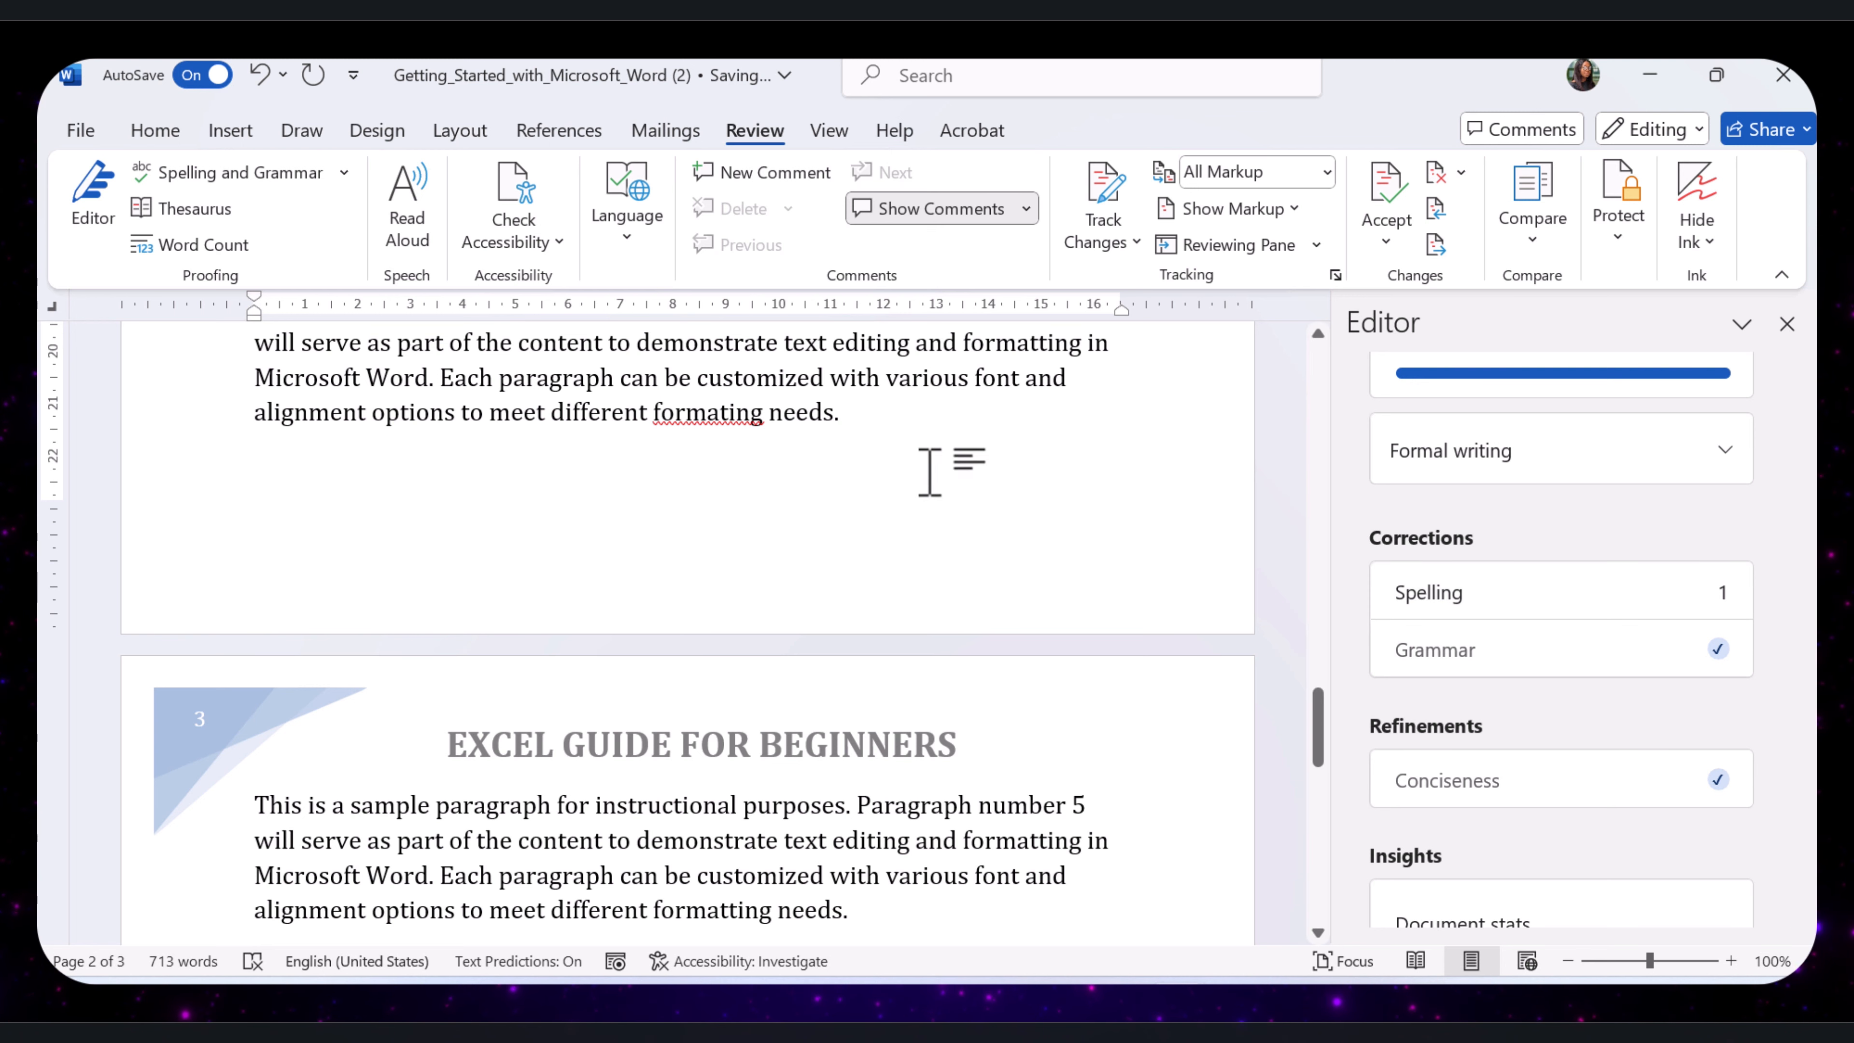
pyautogui.click(675, 415)
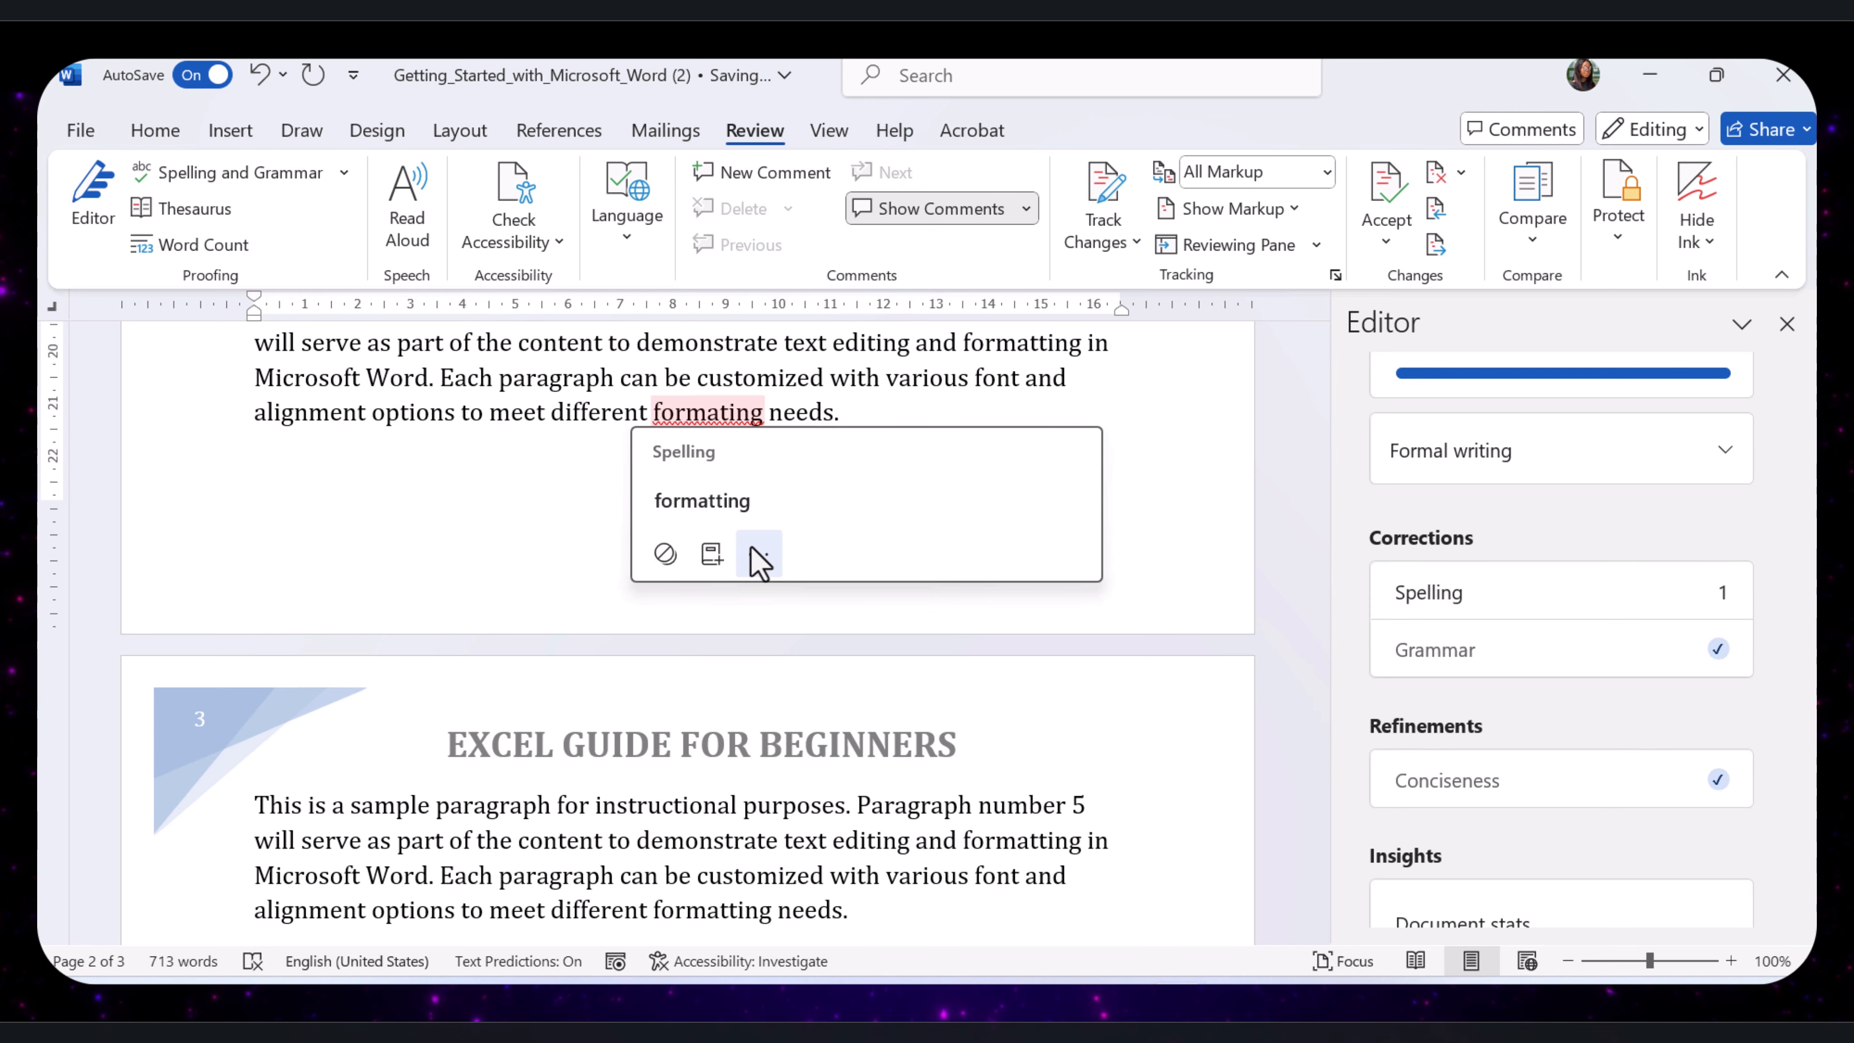
pyautogui.scroll(-2, 1627, 539)
pyautogui.scroll(3, 1627, 539)
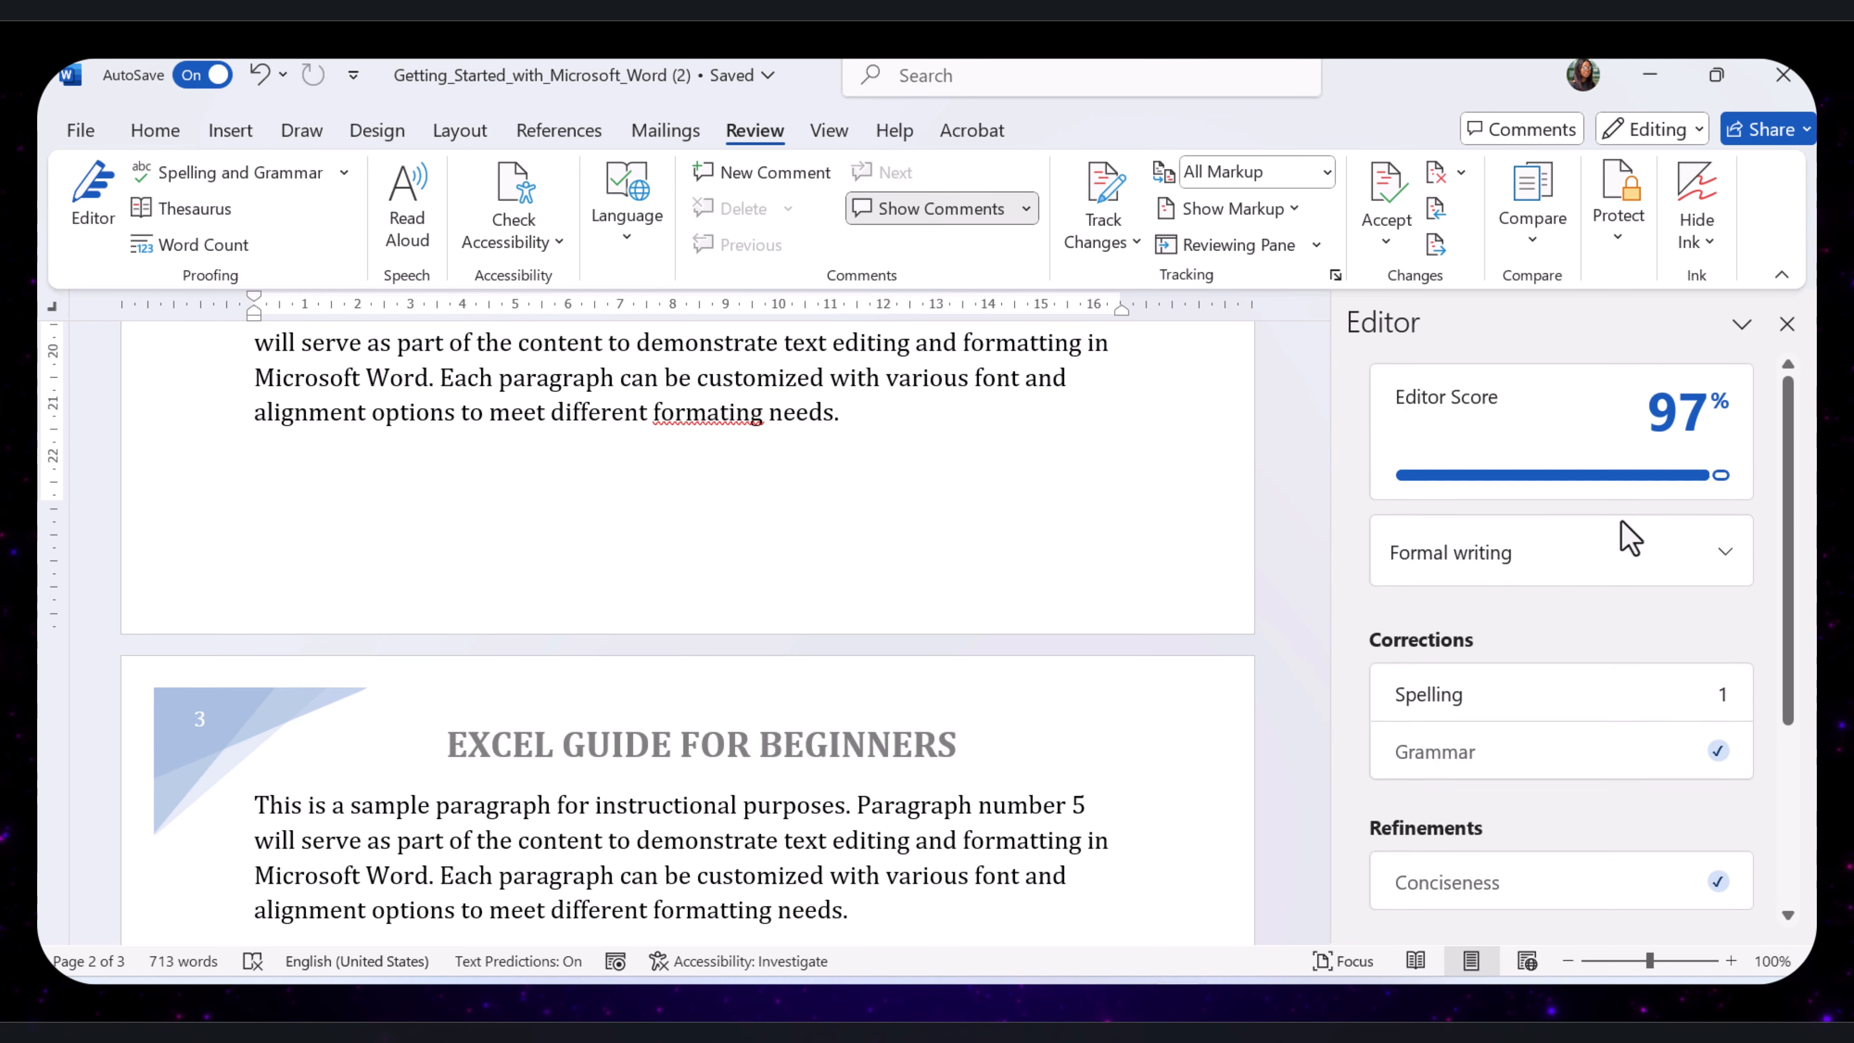
# Review the spelling correction for "formating" in Editor and add the word to the dictionary.
pyautogui.scroll(-3, 1577, 420)
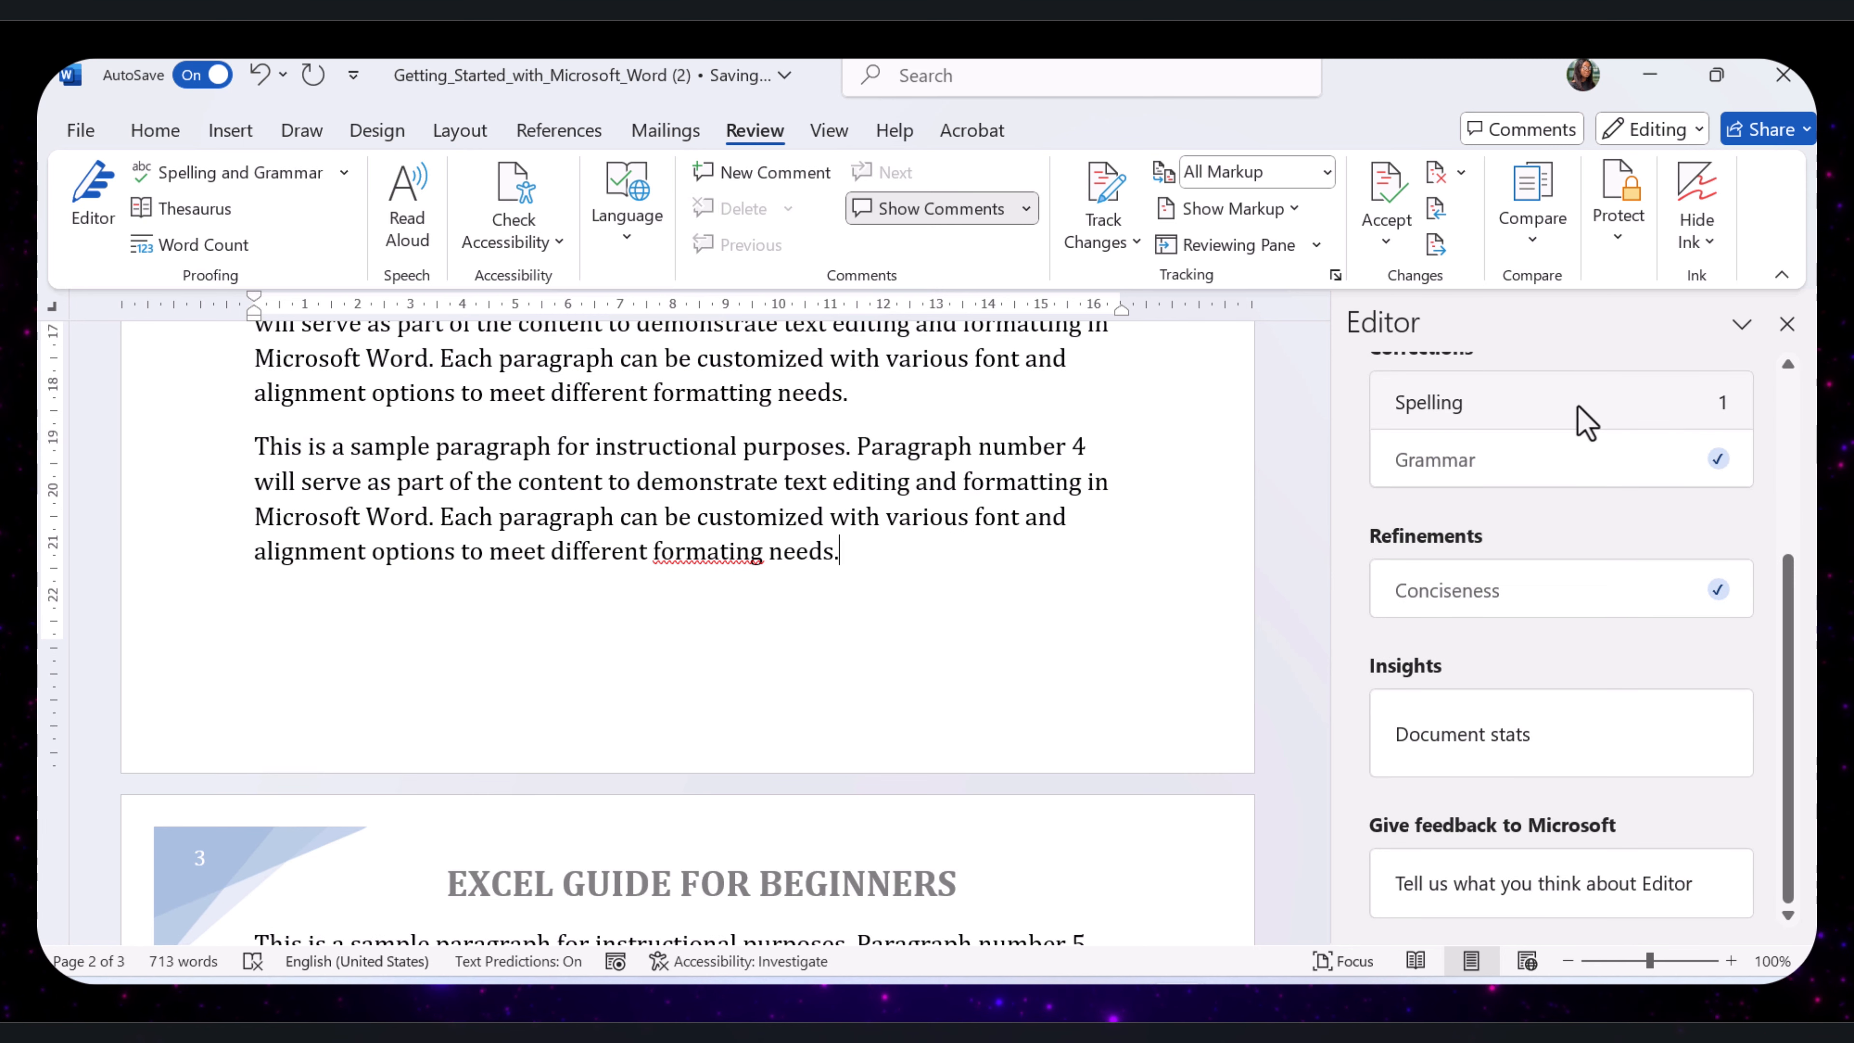
pyautogui.click(1580, 420)
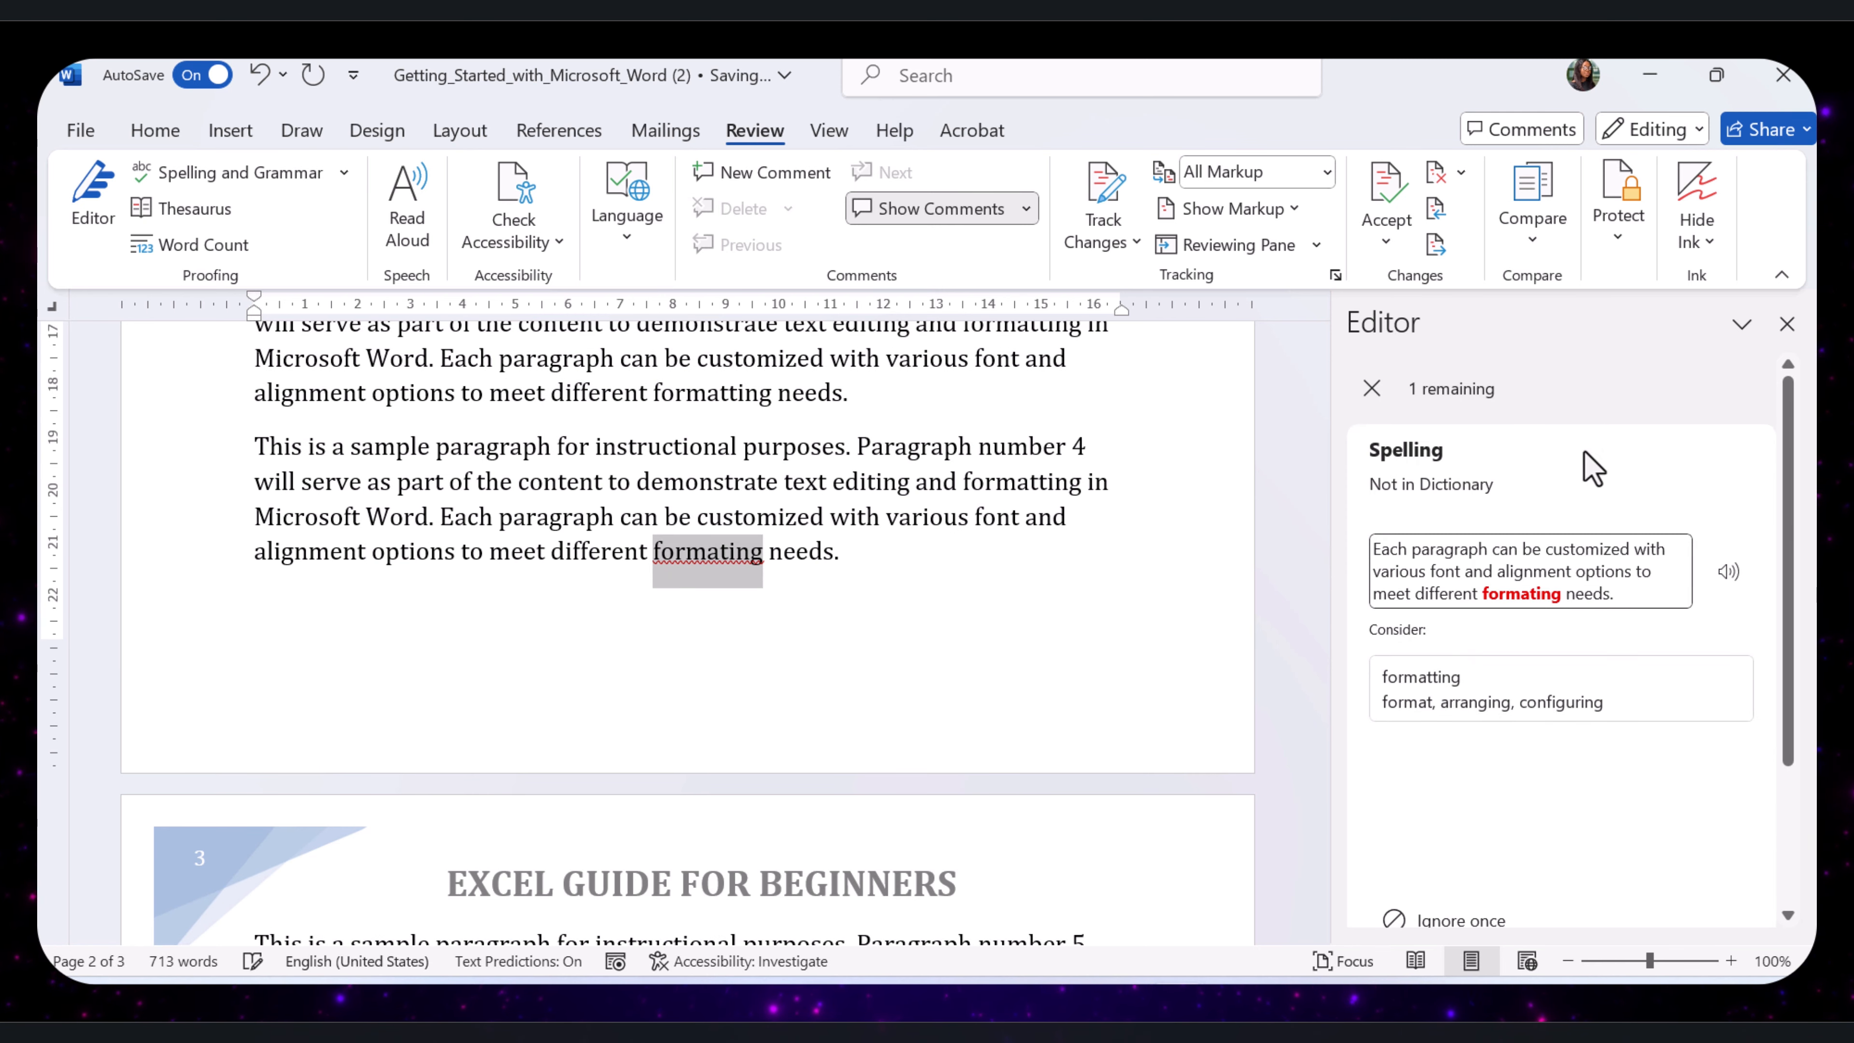
pyautogui.scroll(-2, 1635, 621)
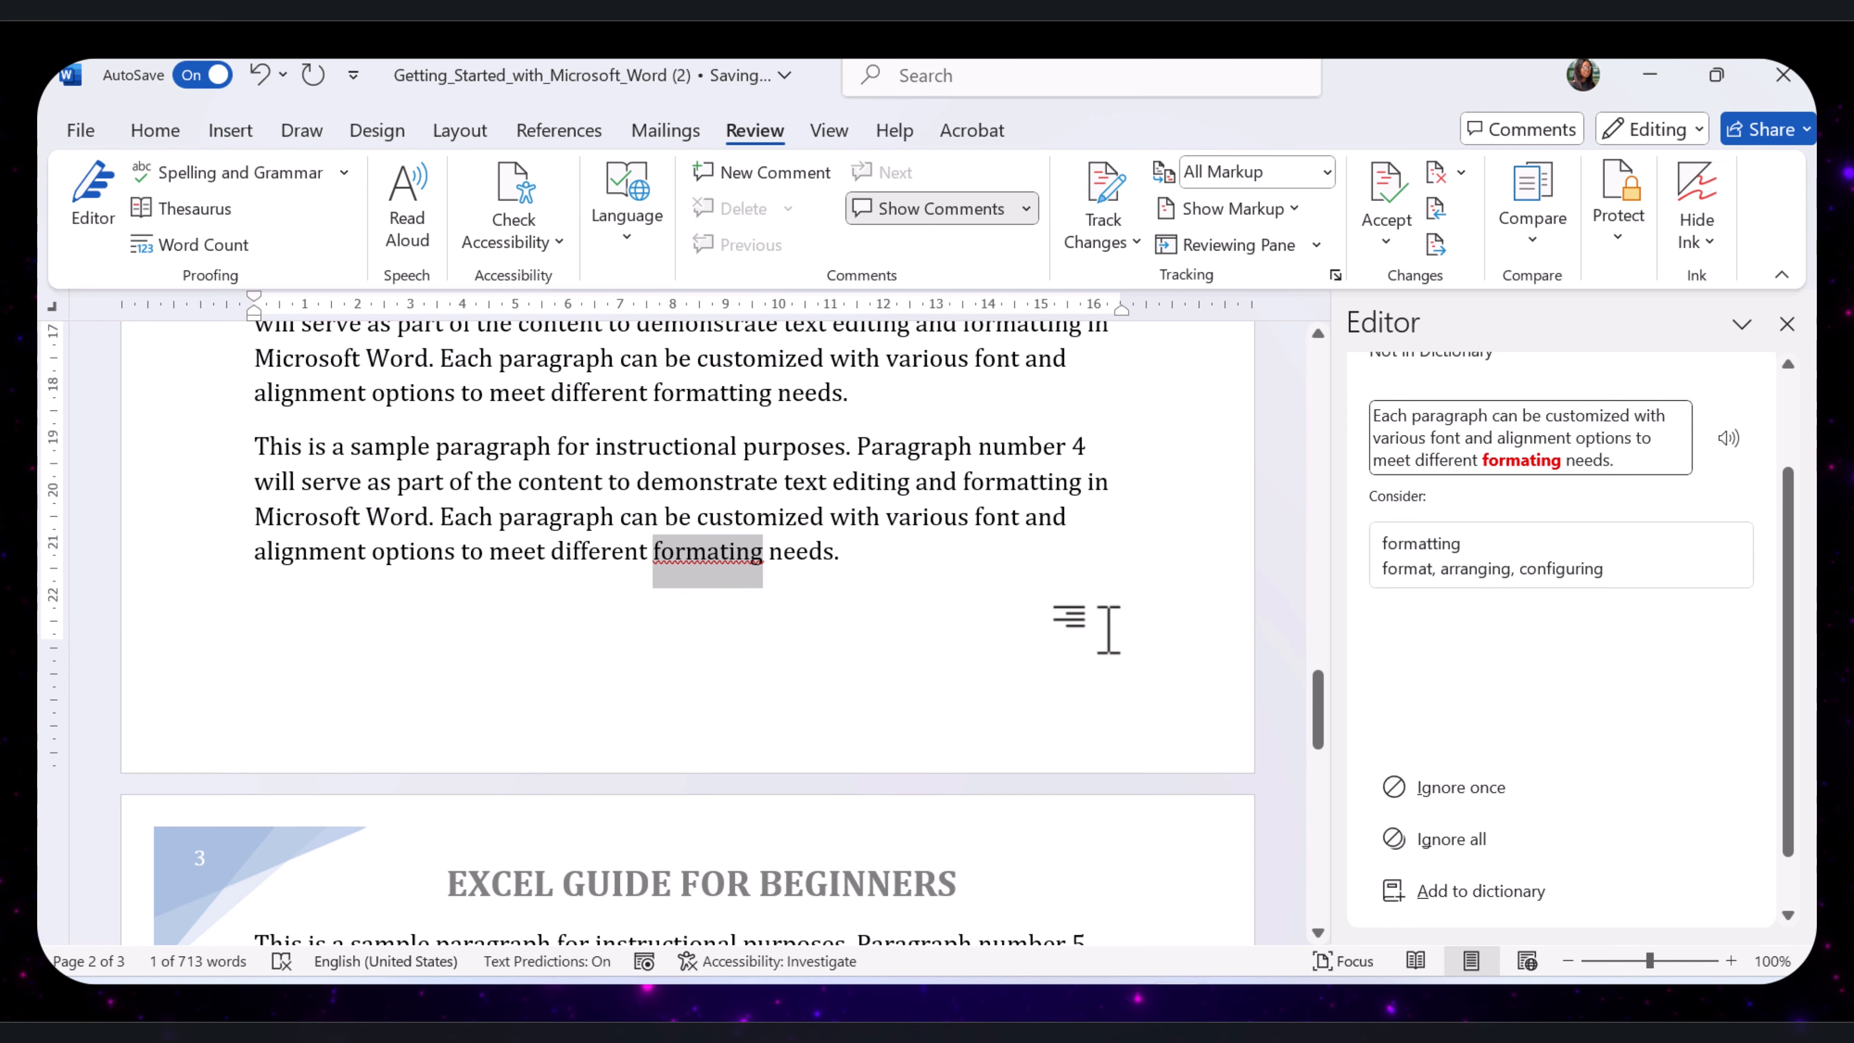
pyautogui.click(1481, 892)
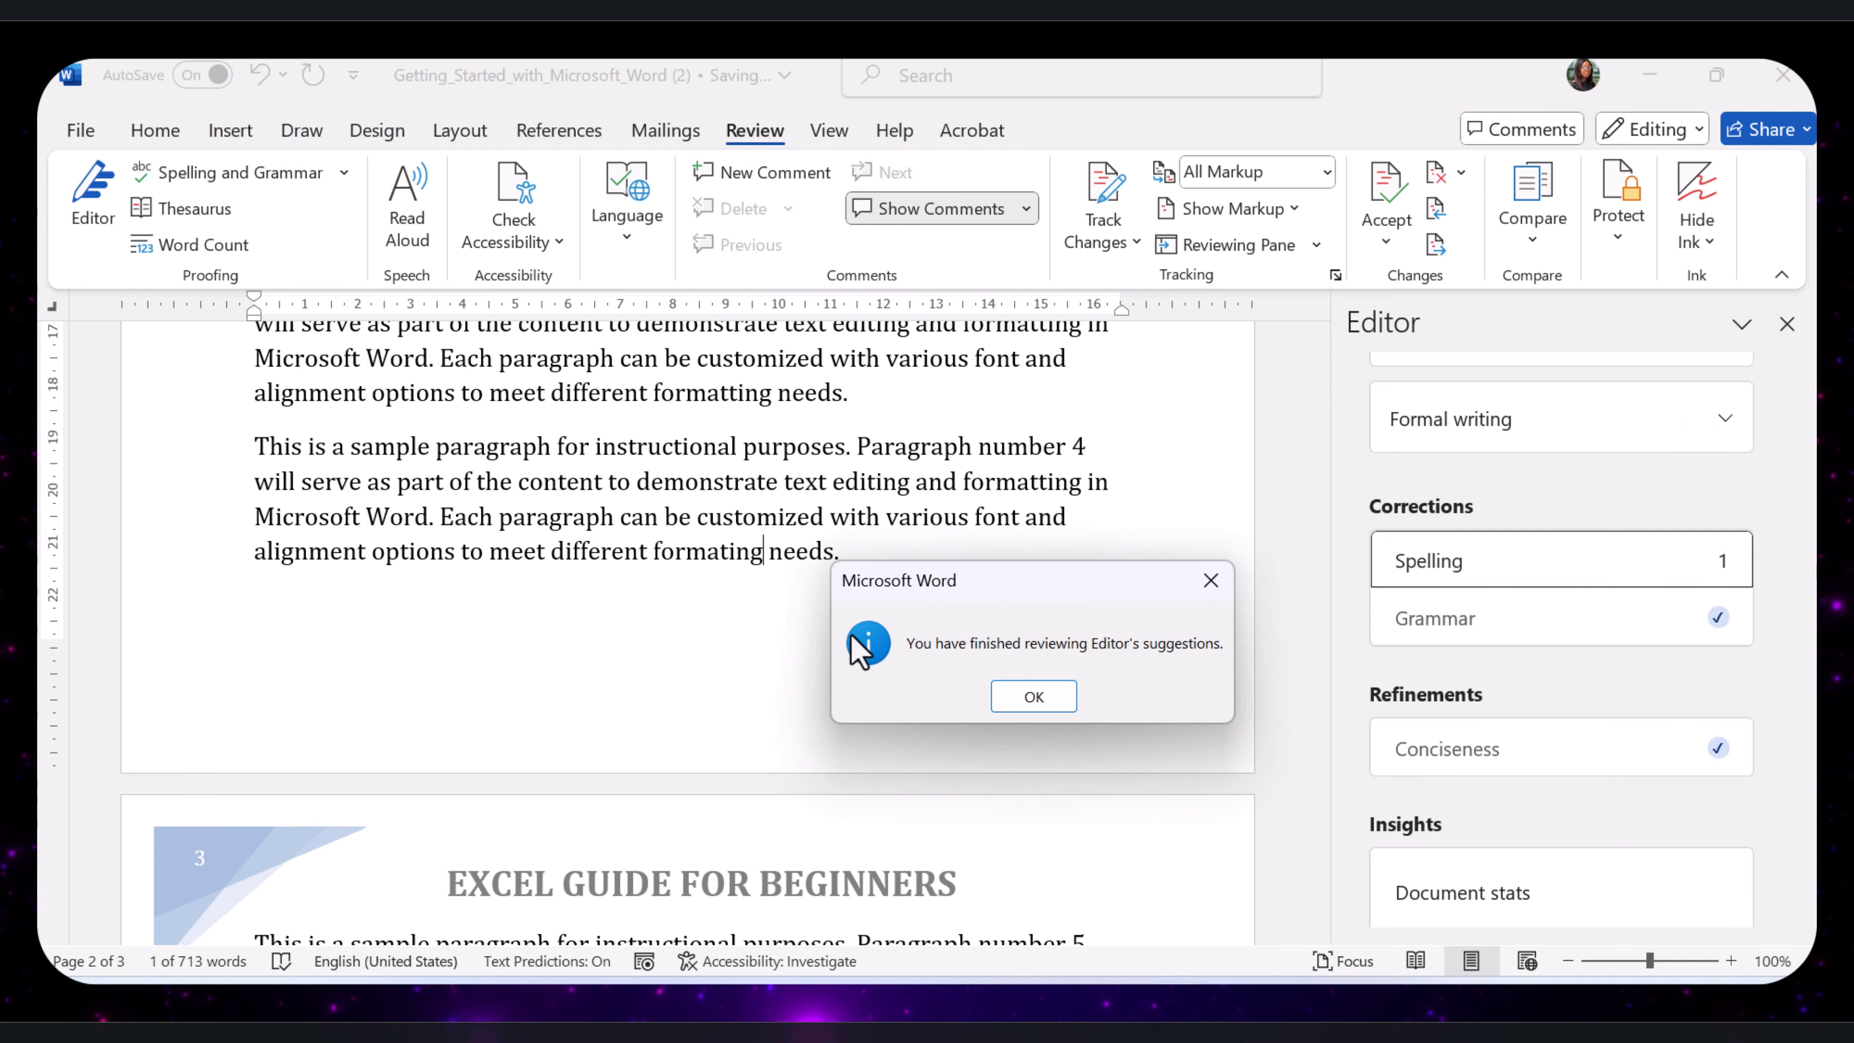
# Undo the dictionary addition for "formating", correct the word to "formatting" with Editor's suggestion, and close Editor.
pyautogui.click(1059, 690)
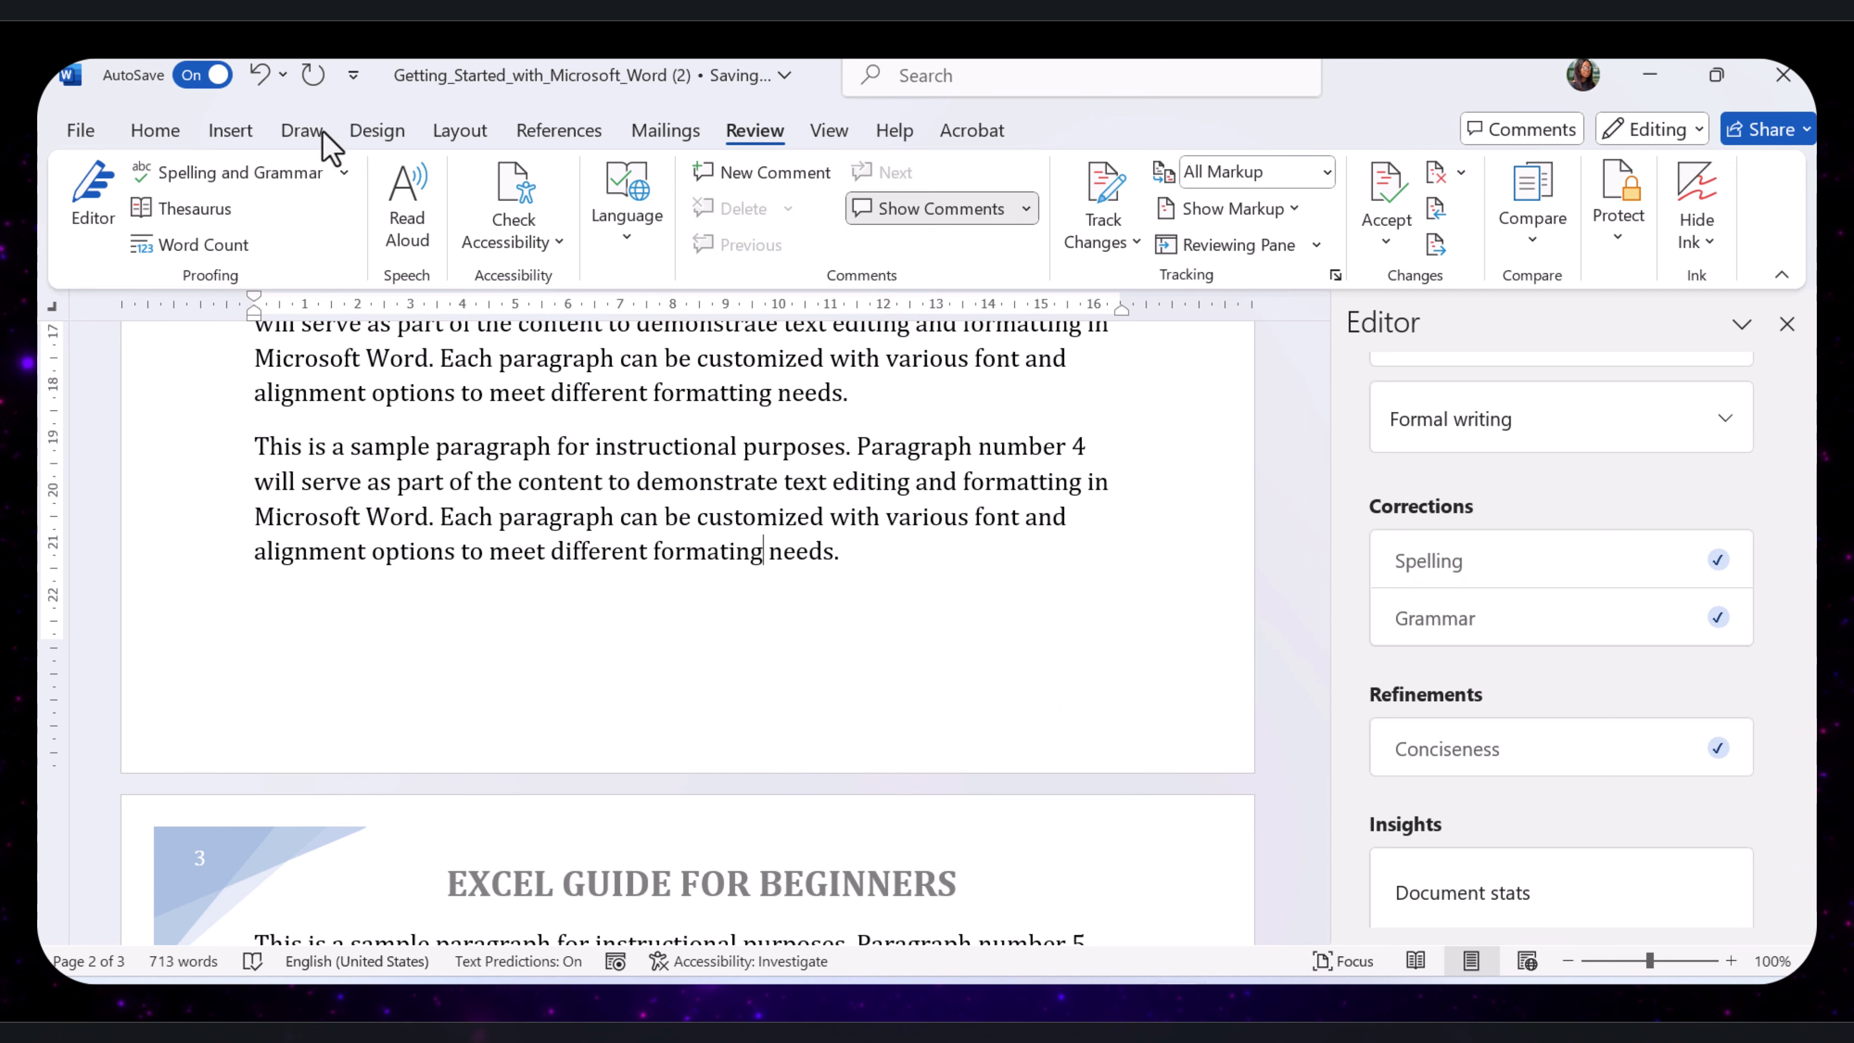
pyautogui.click(259, 75)
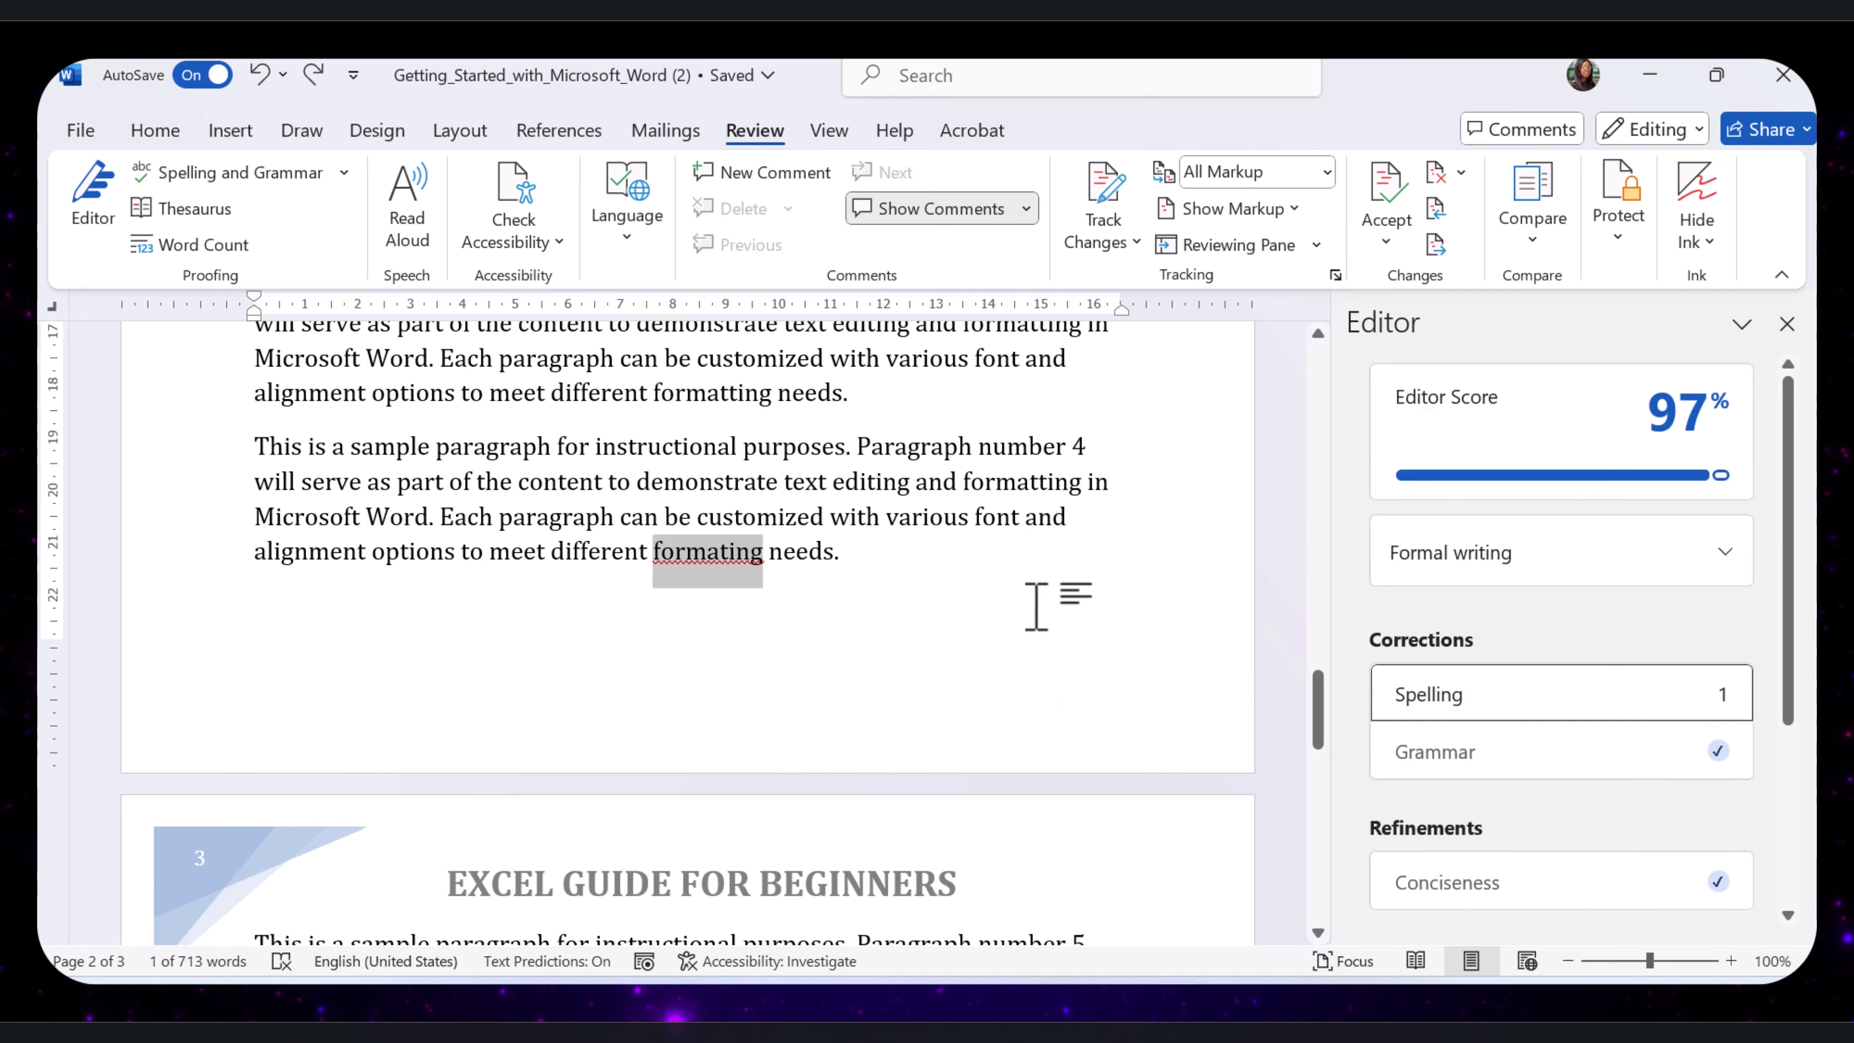
pyautogui.click(1502, 714)
pyautogui.click(1502, 705)
pyautogui.press('Return')
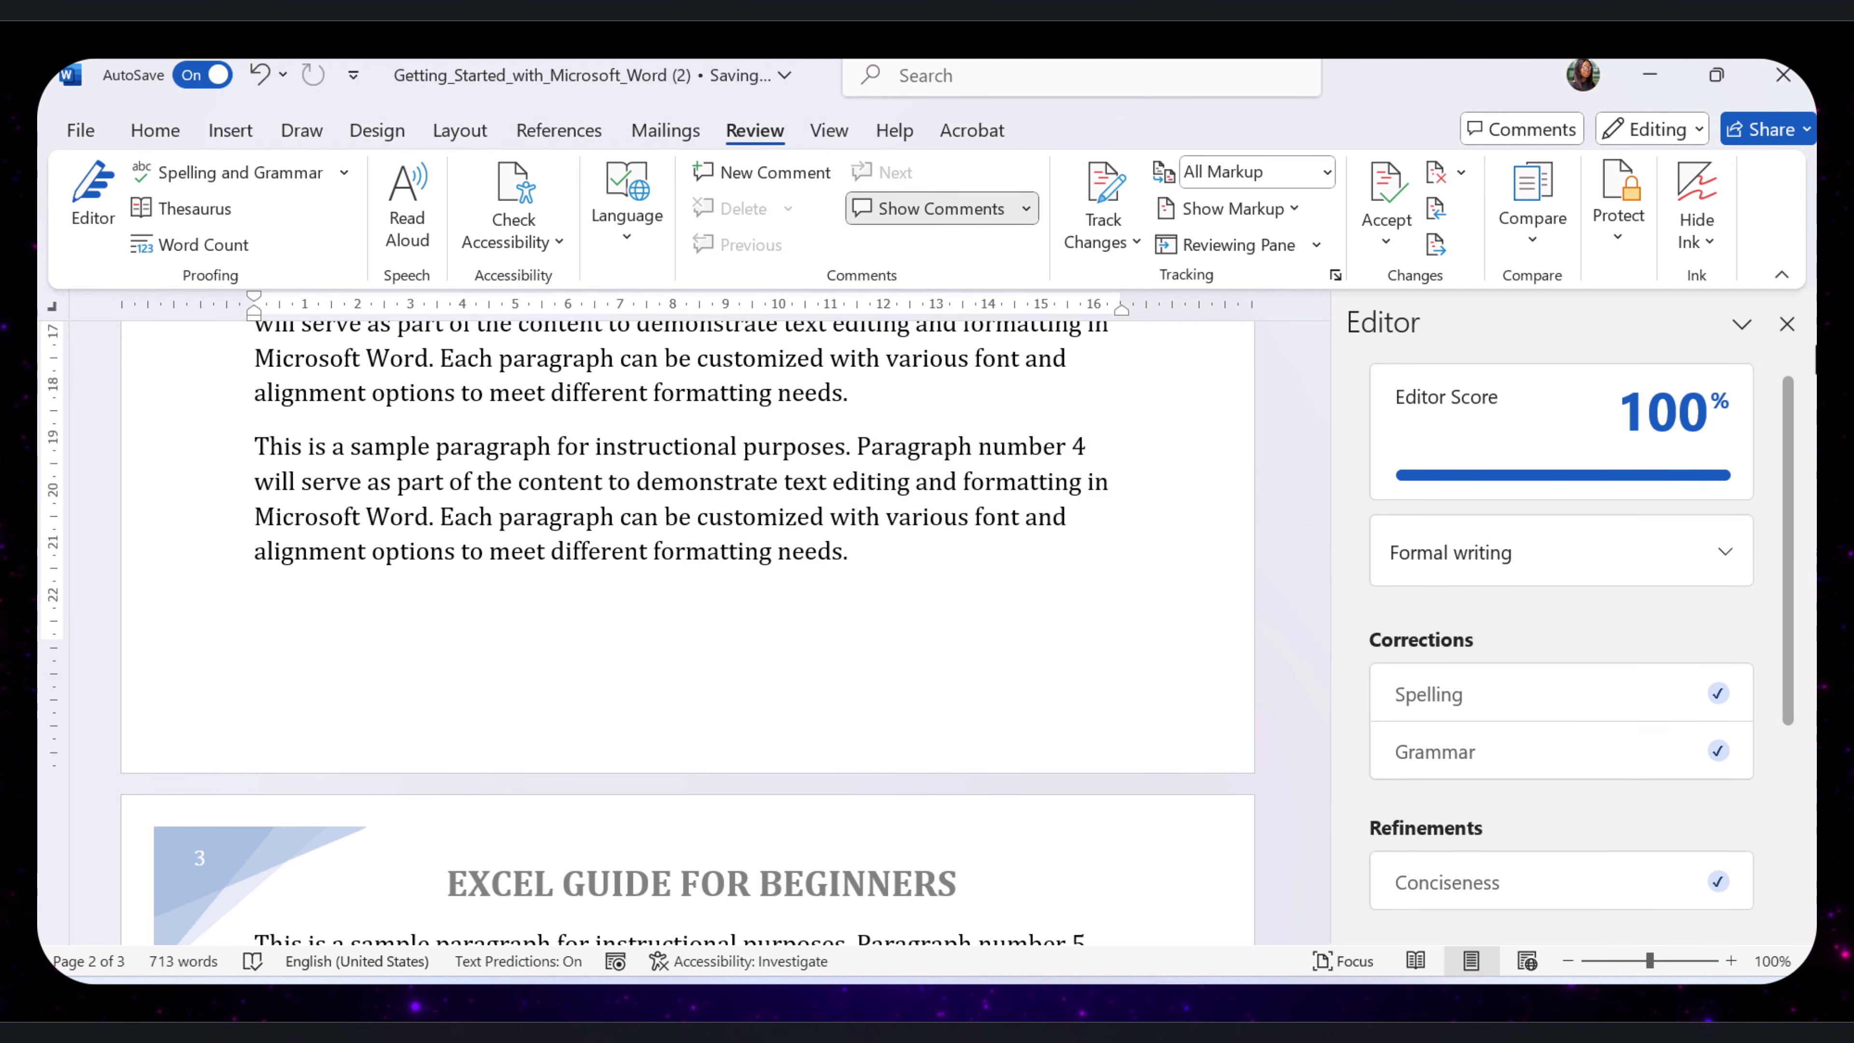
pyautogui.click(1788, 326)
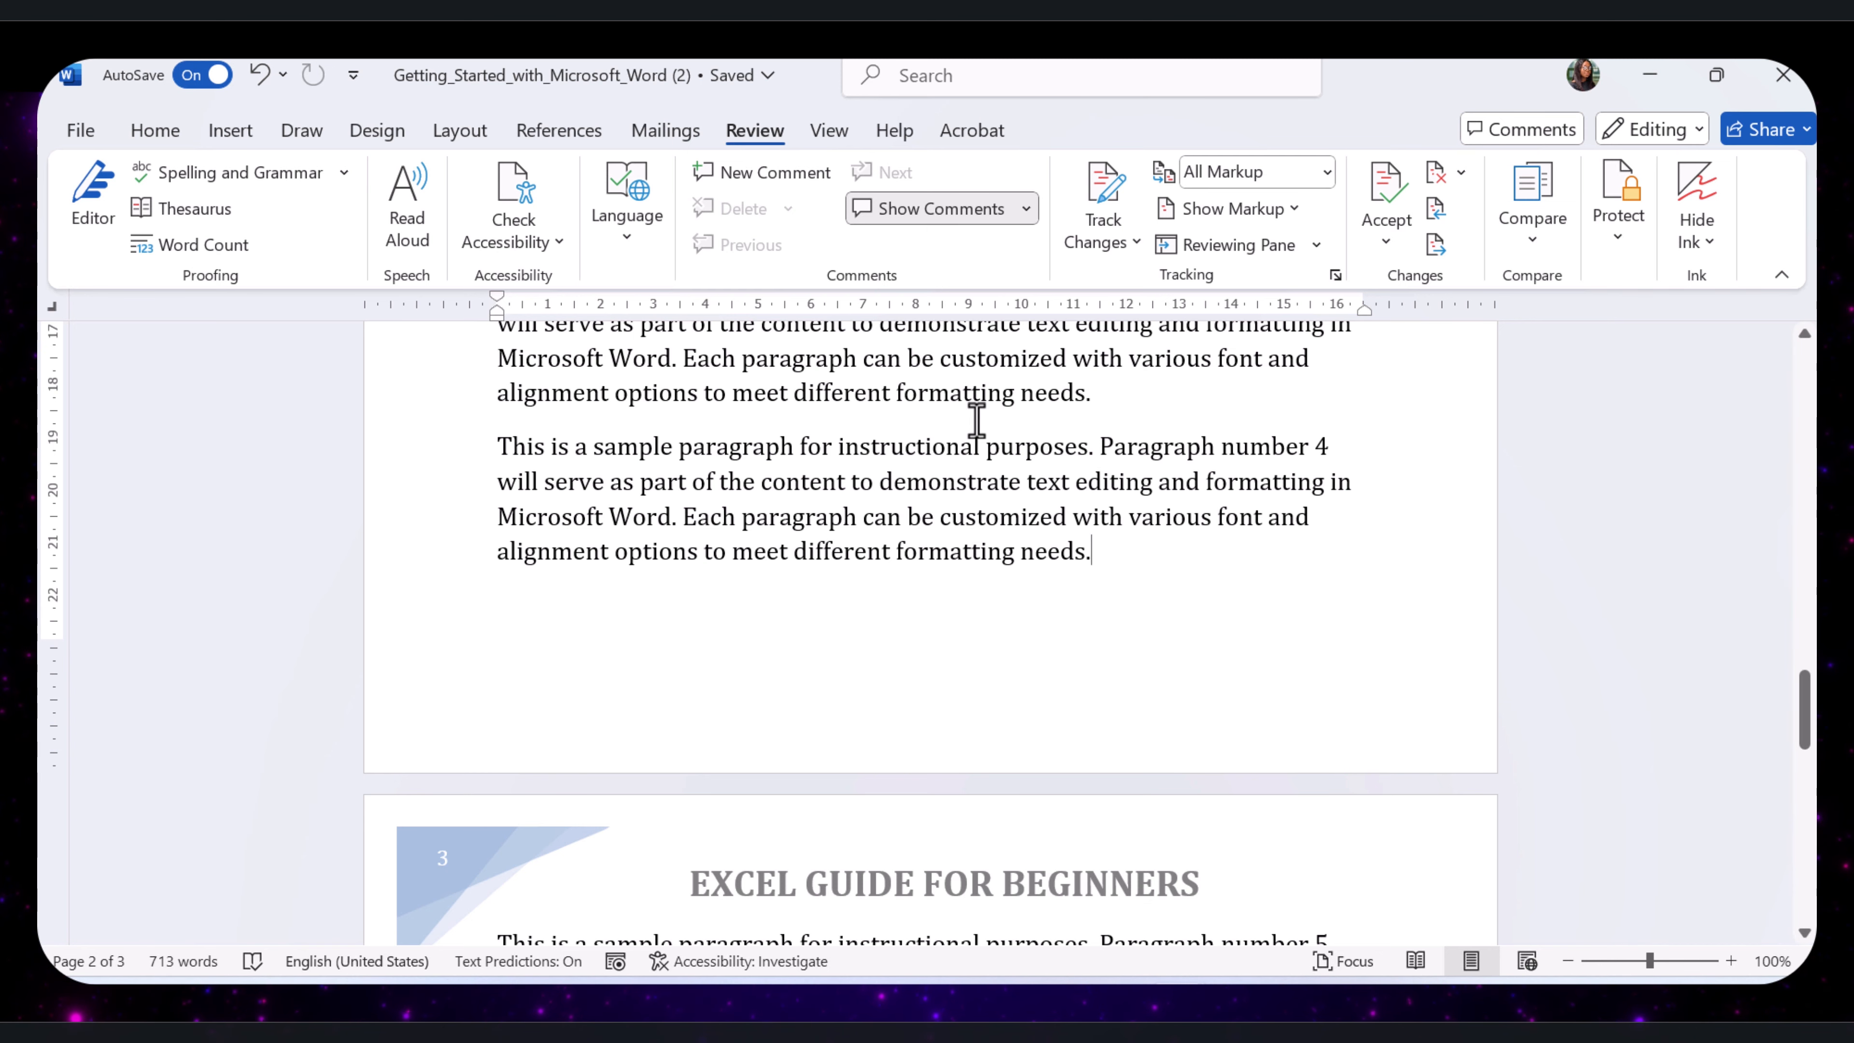
# Open the document's print preview, look through all three pages, return to page 1, and check the printer choices.
pyautogui.click(76, 131)
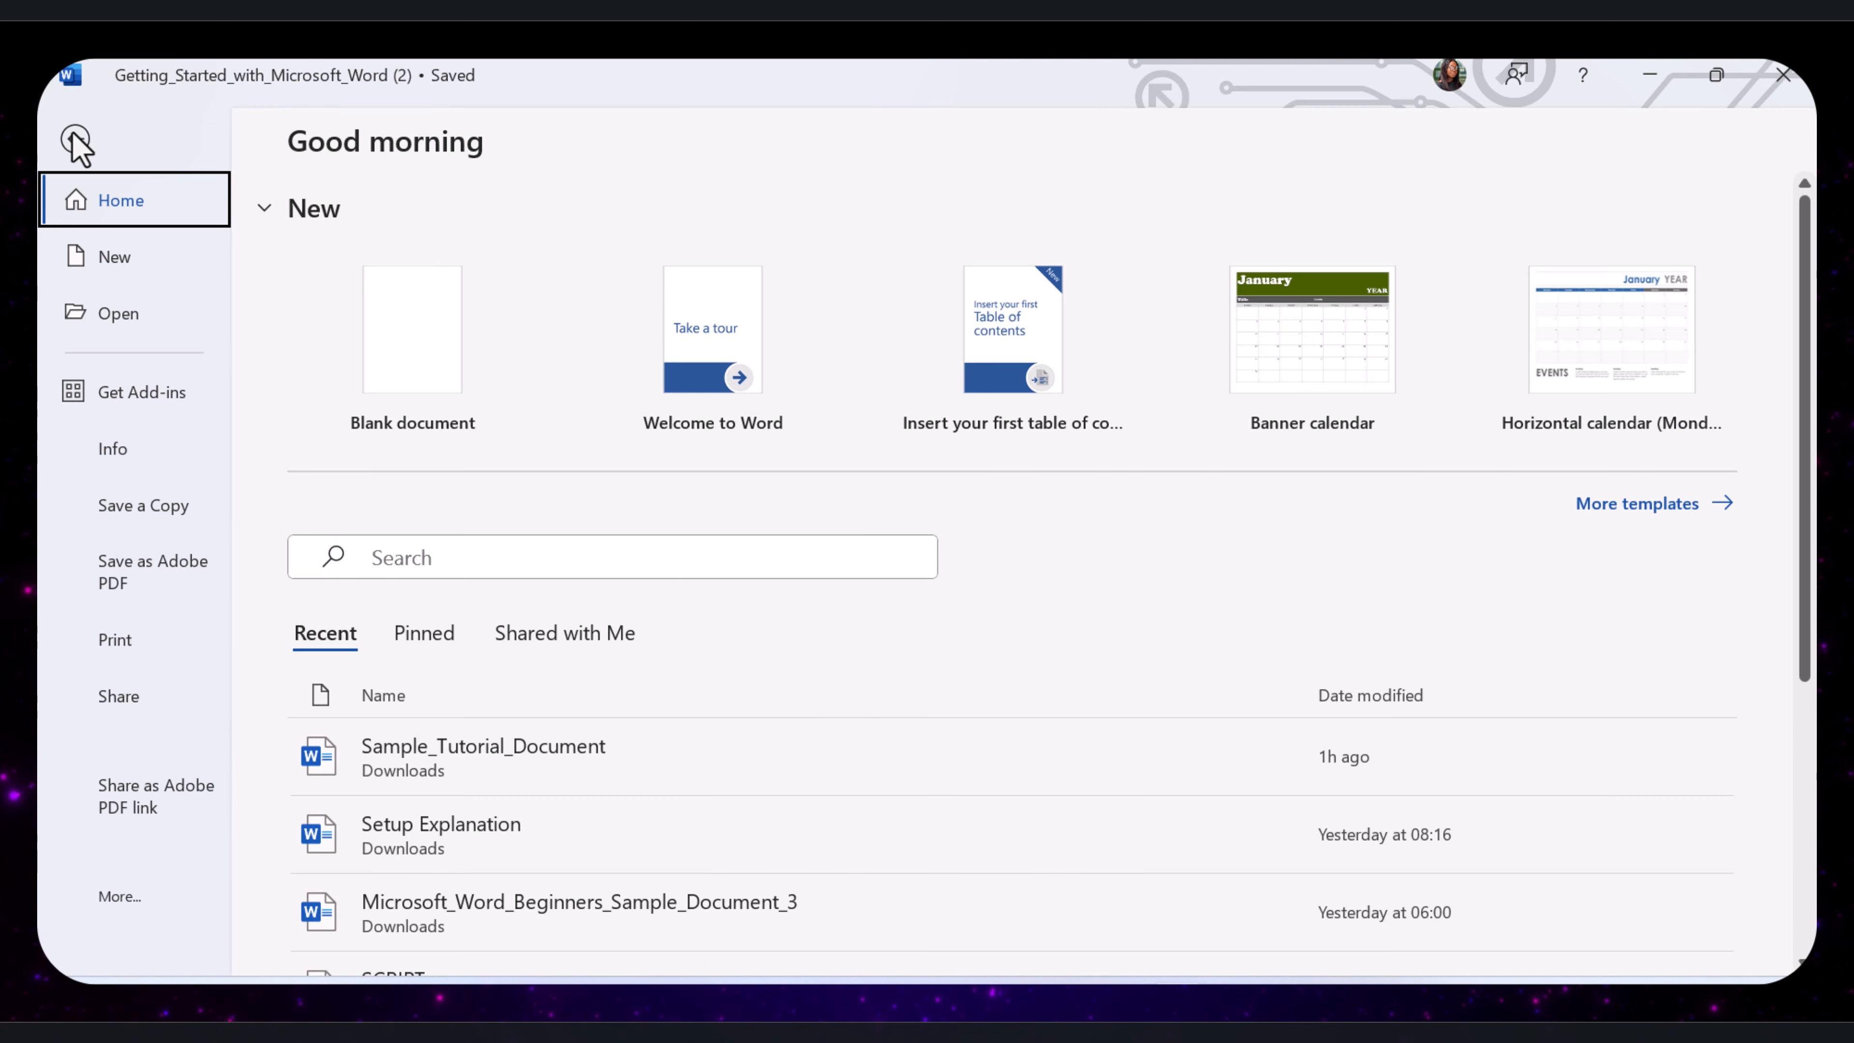
pyautogui.click(117, 641)
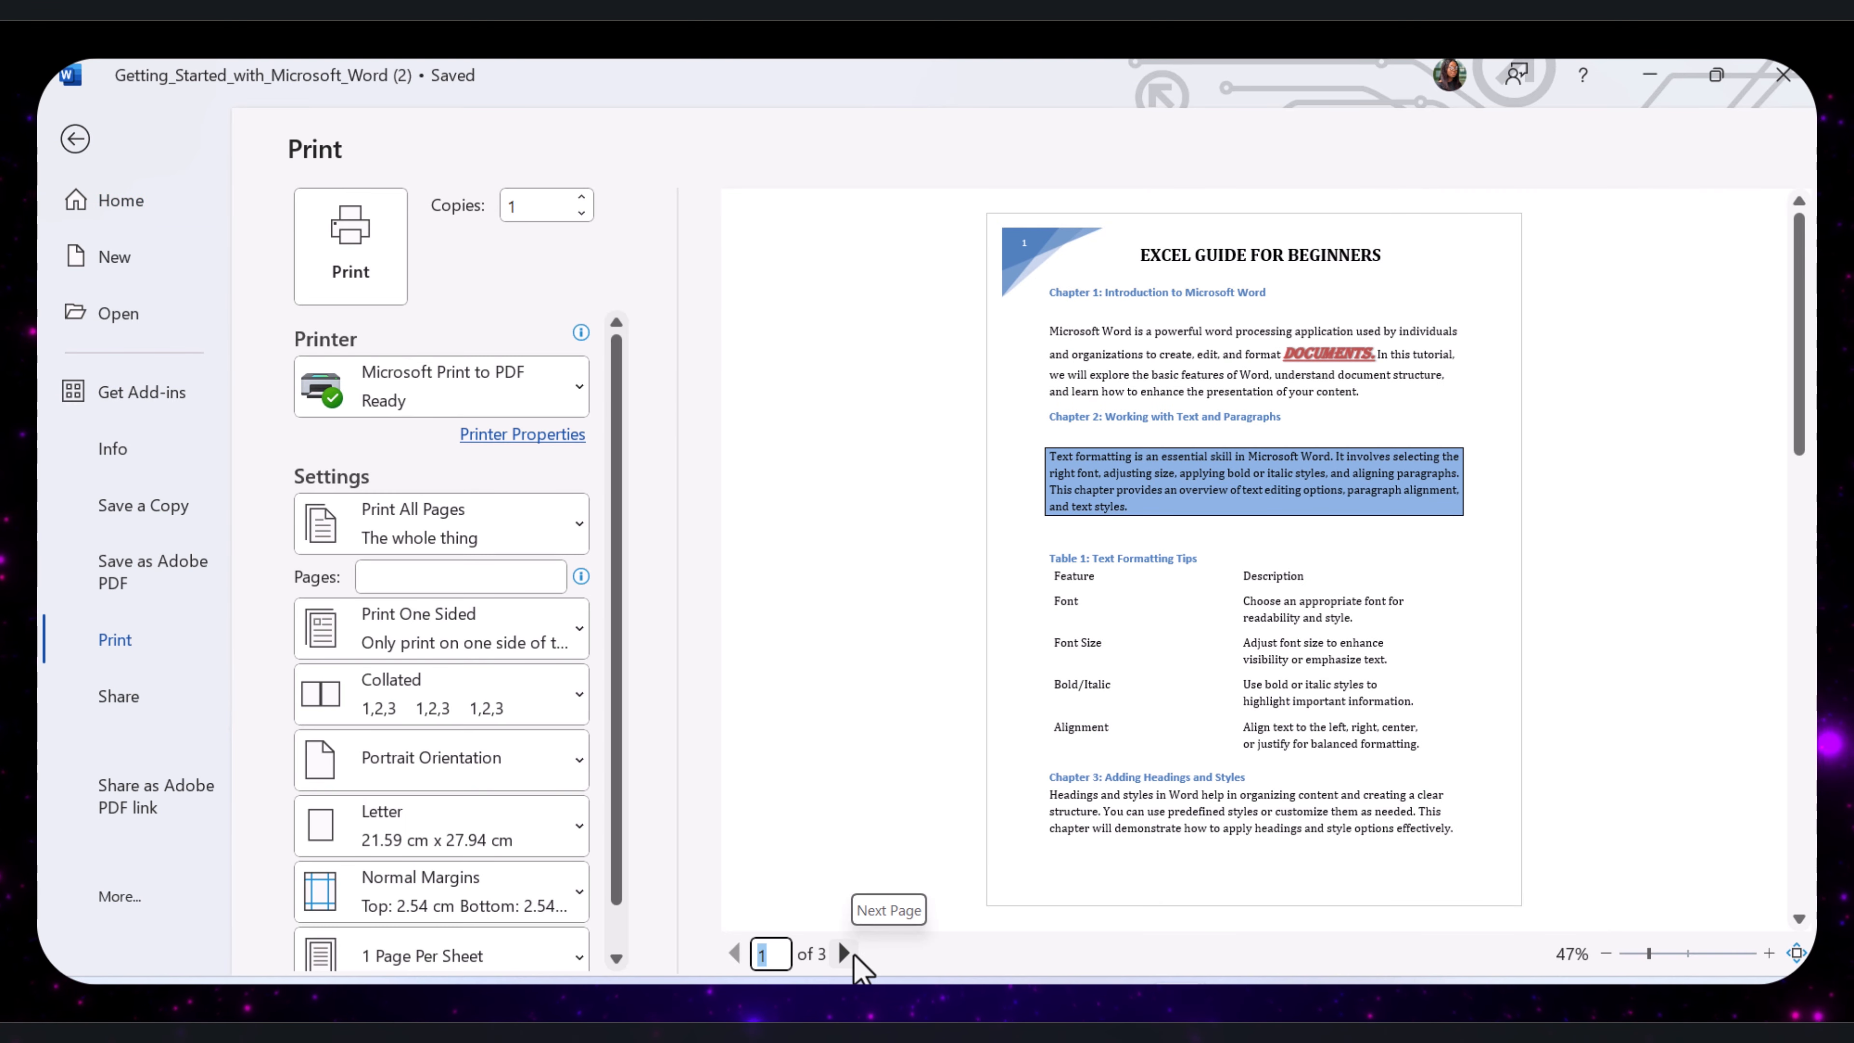
pyautogui.click(848, 953)
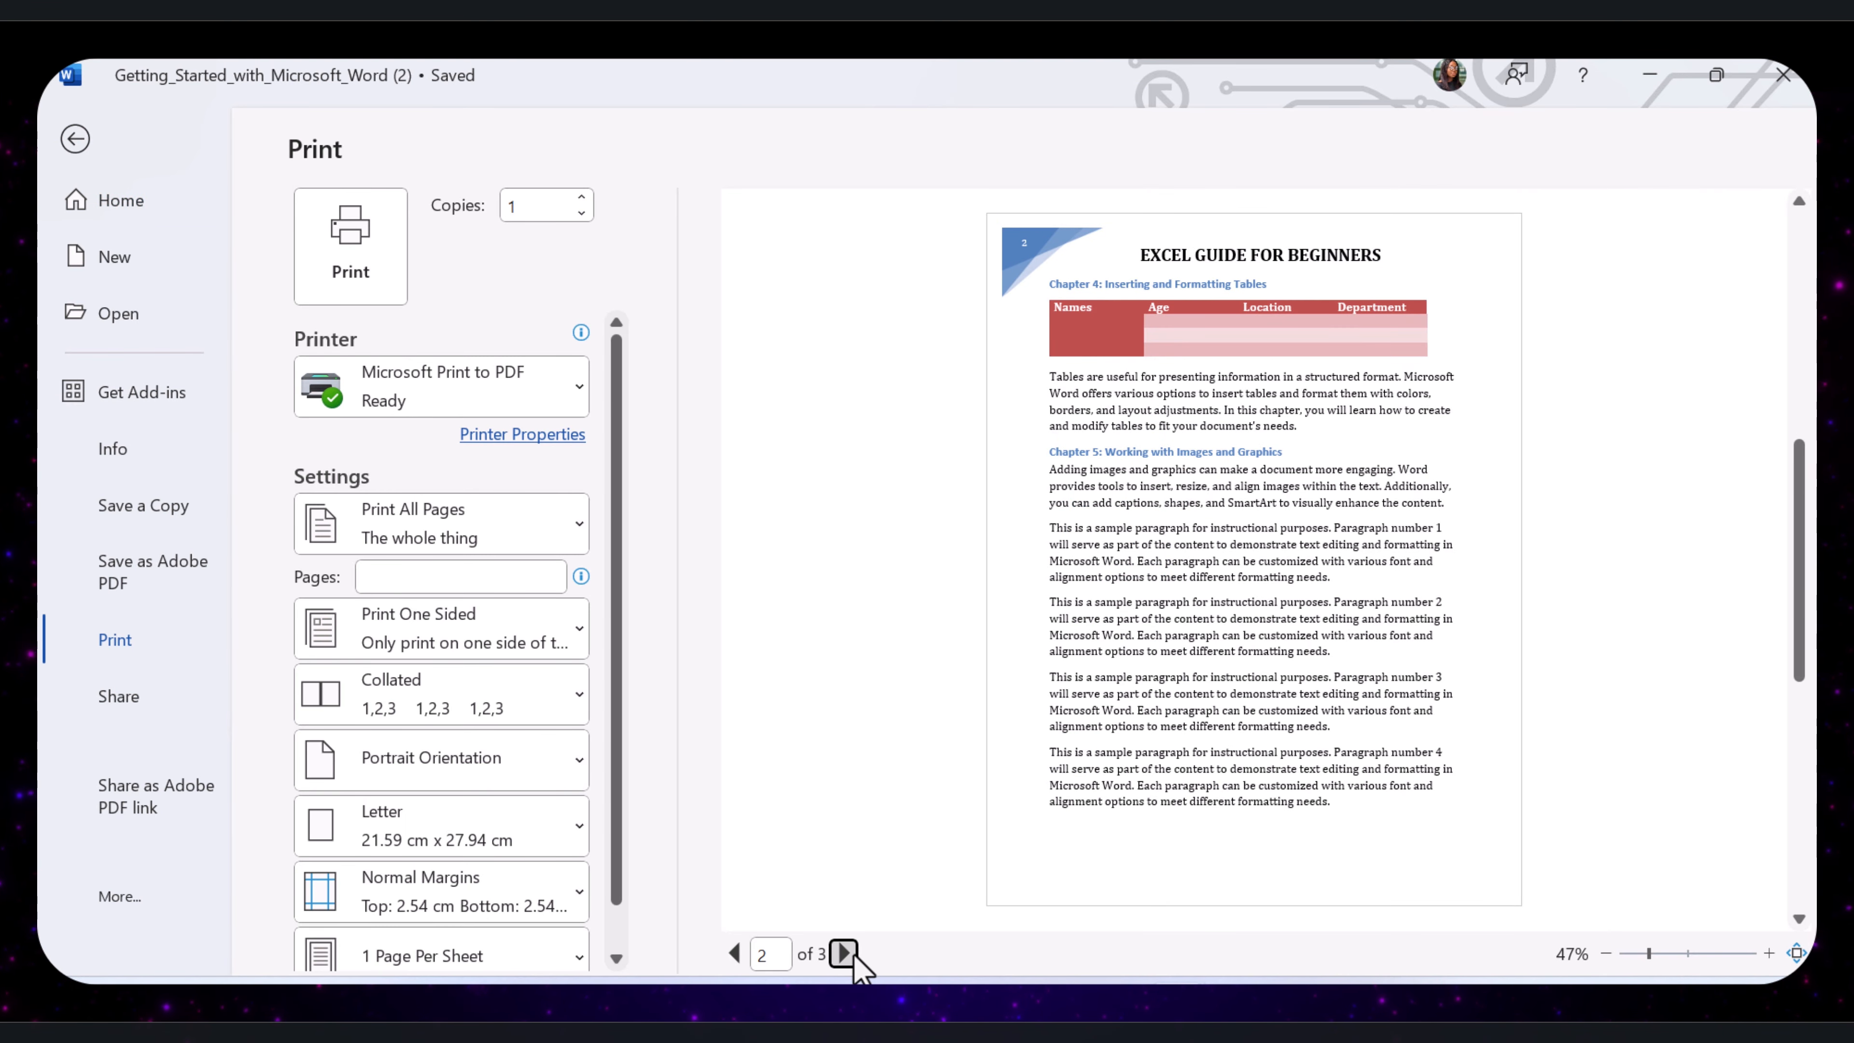
pyautogui.click(847, 954)
pyautogui.click(735, 953)
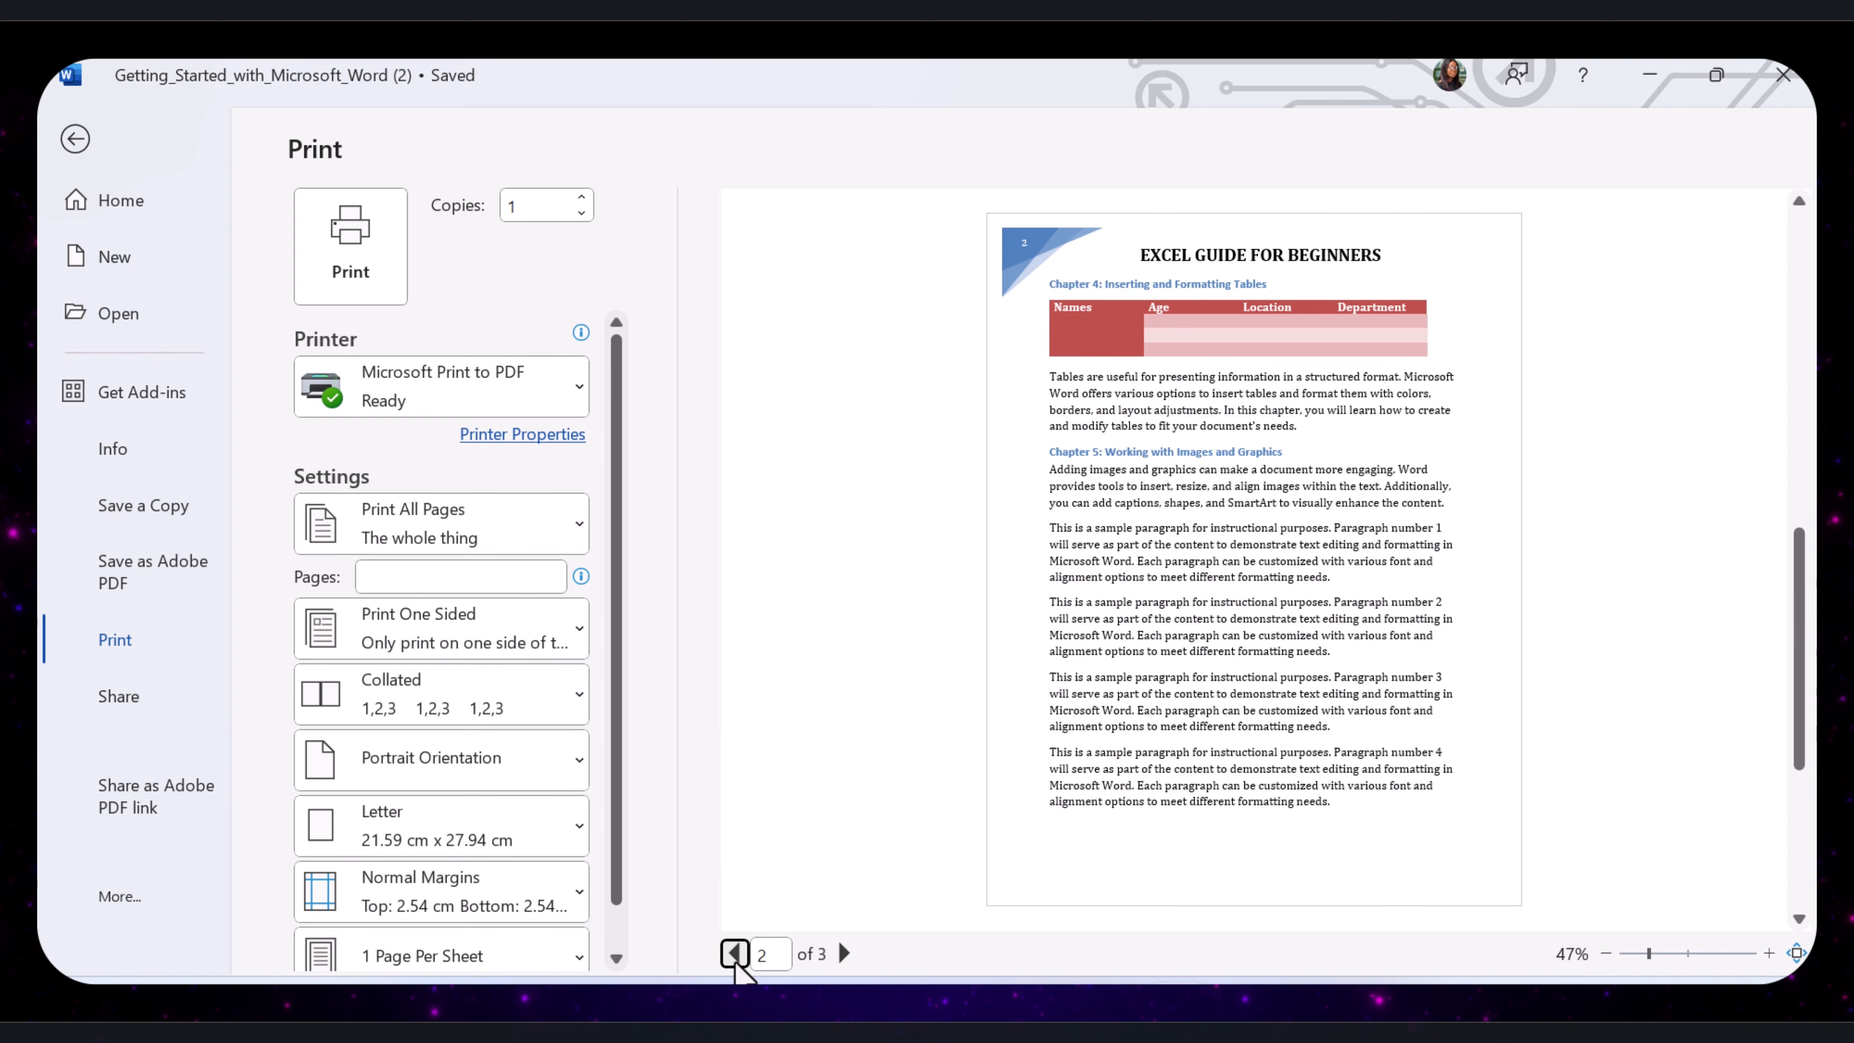
pyautogui.click(734, 953)
pyautogui.click(502, 401)
pyautogui.click(502, 401)
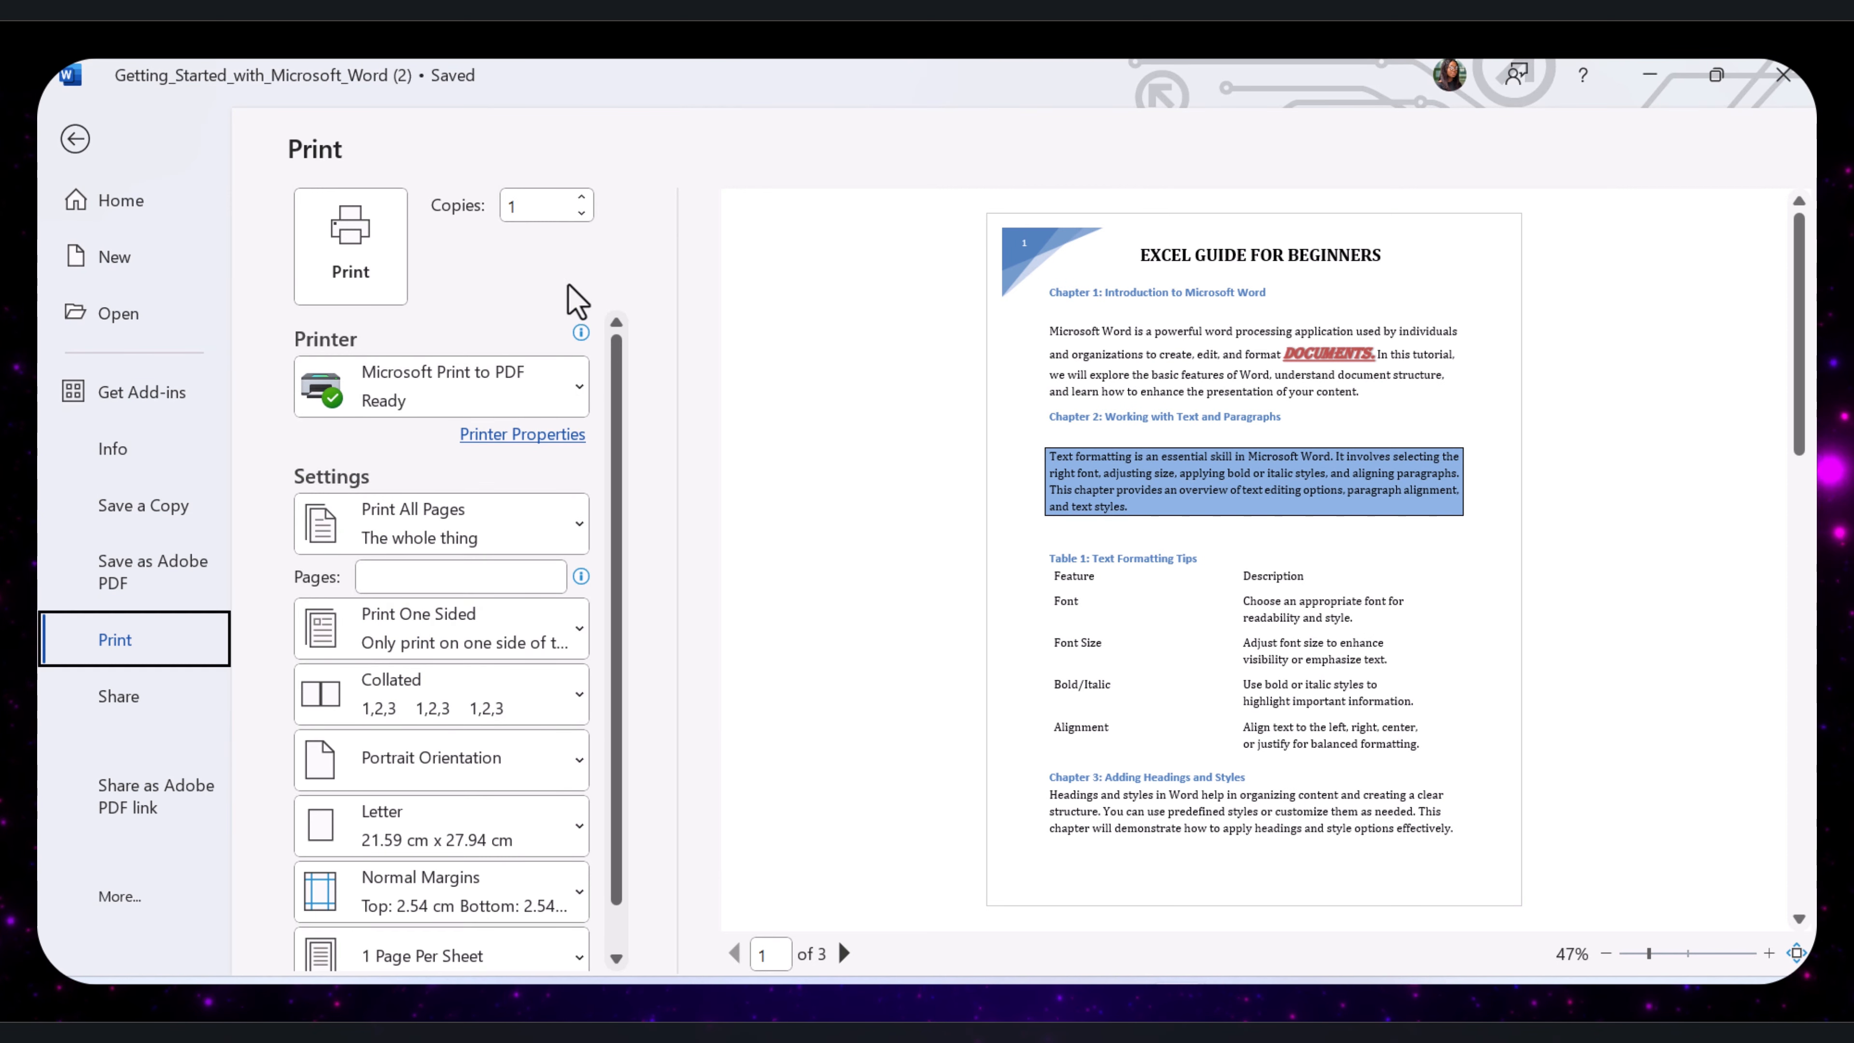
# Set the number of print copies to 2, leave the page range blank, and return to the document without printing.
pyautogui.click(578, 197)
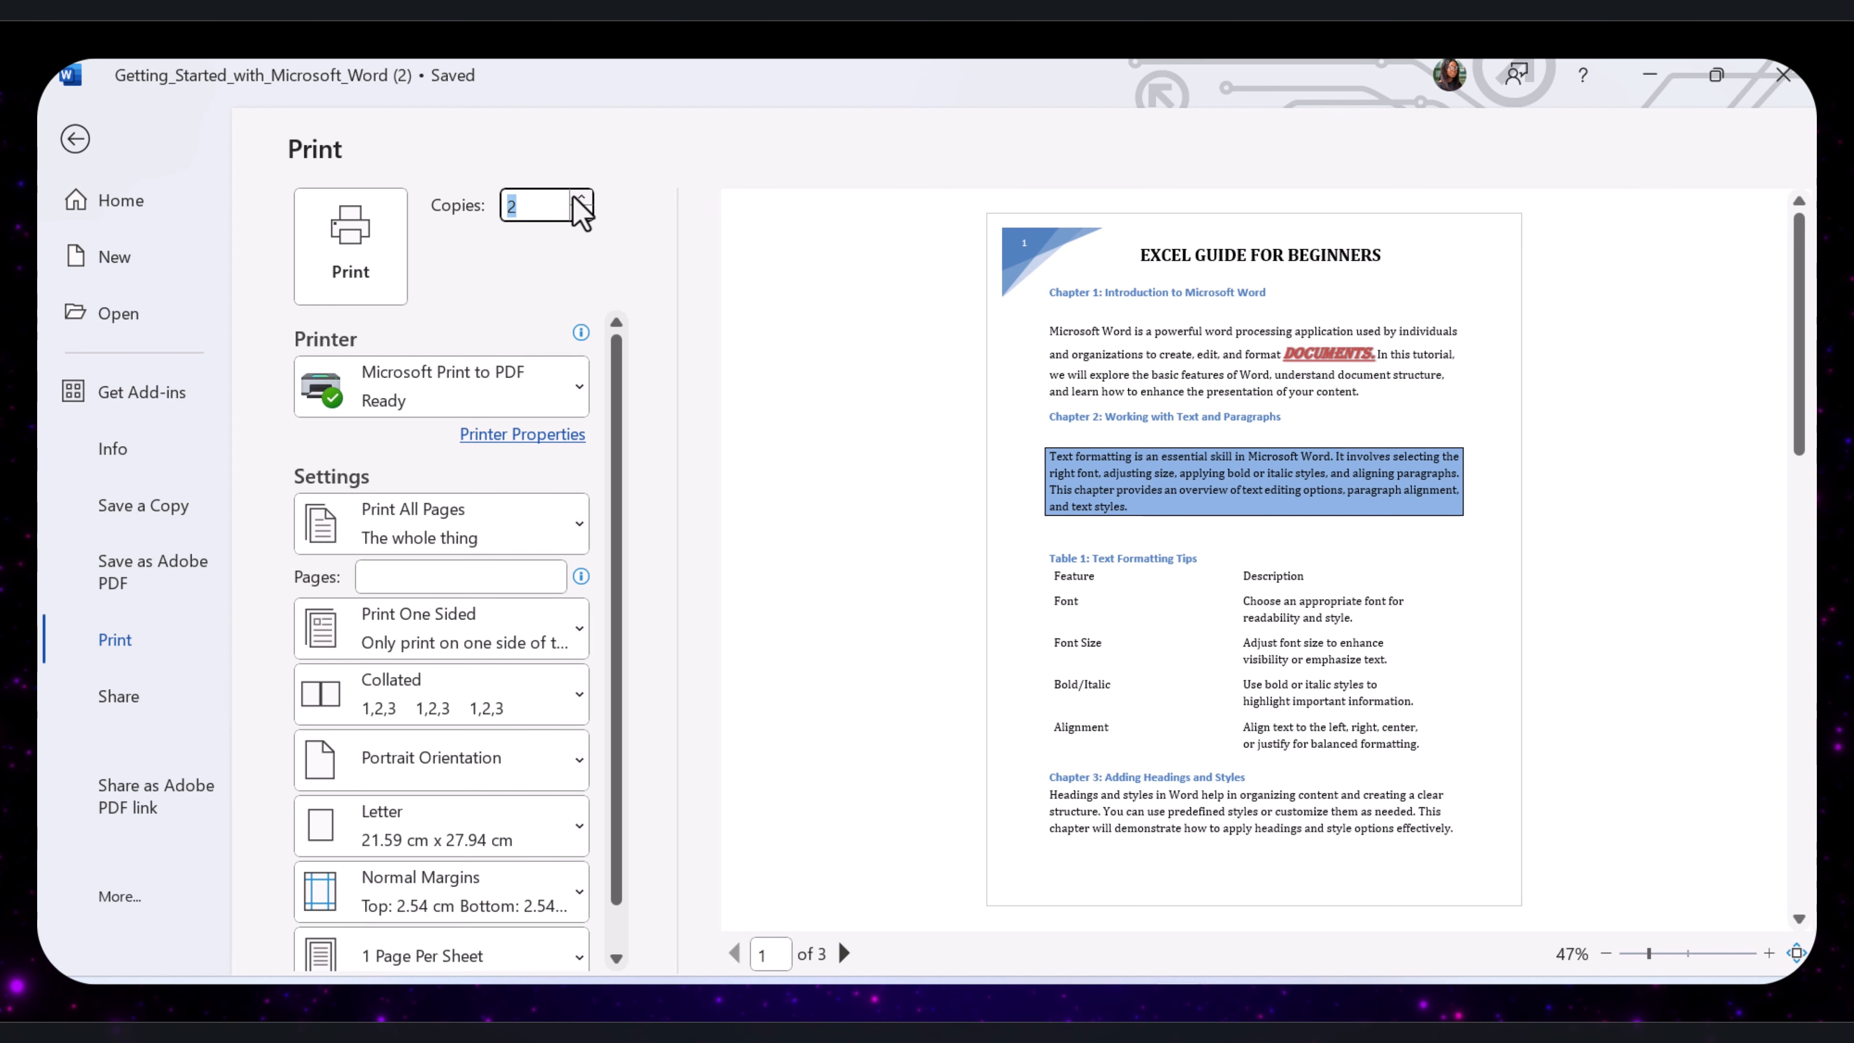
pyautogui.click(458, 577)
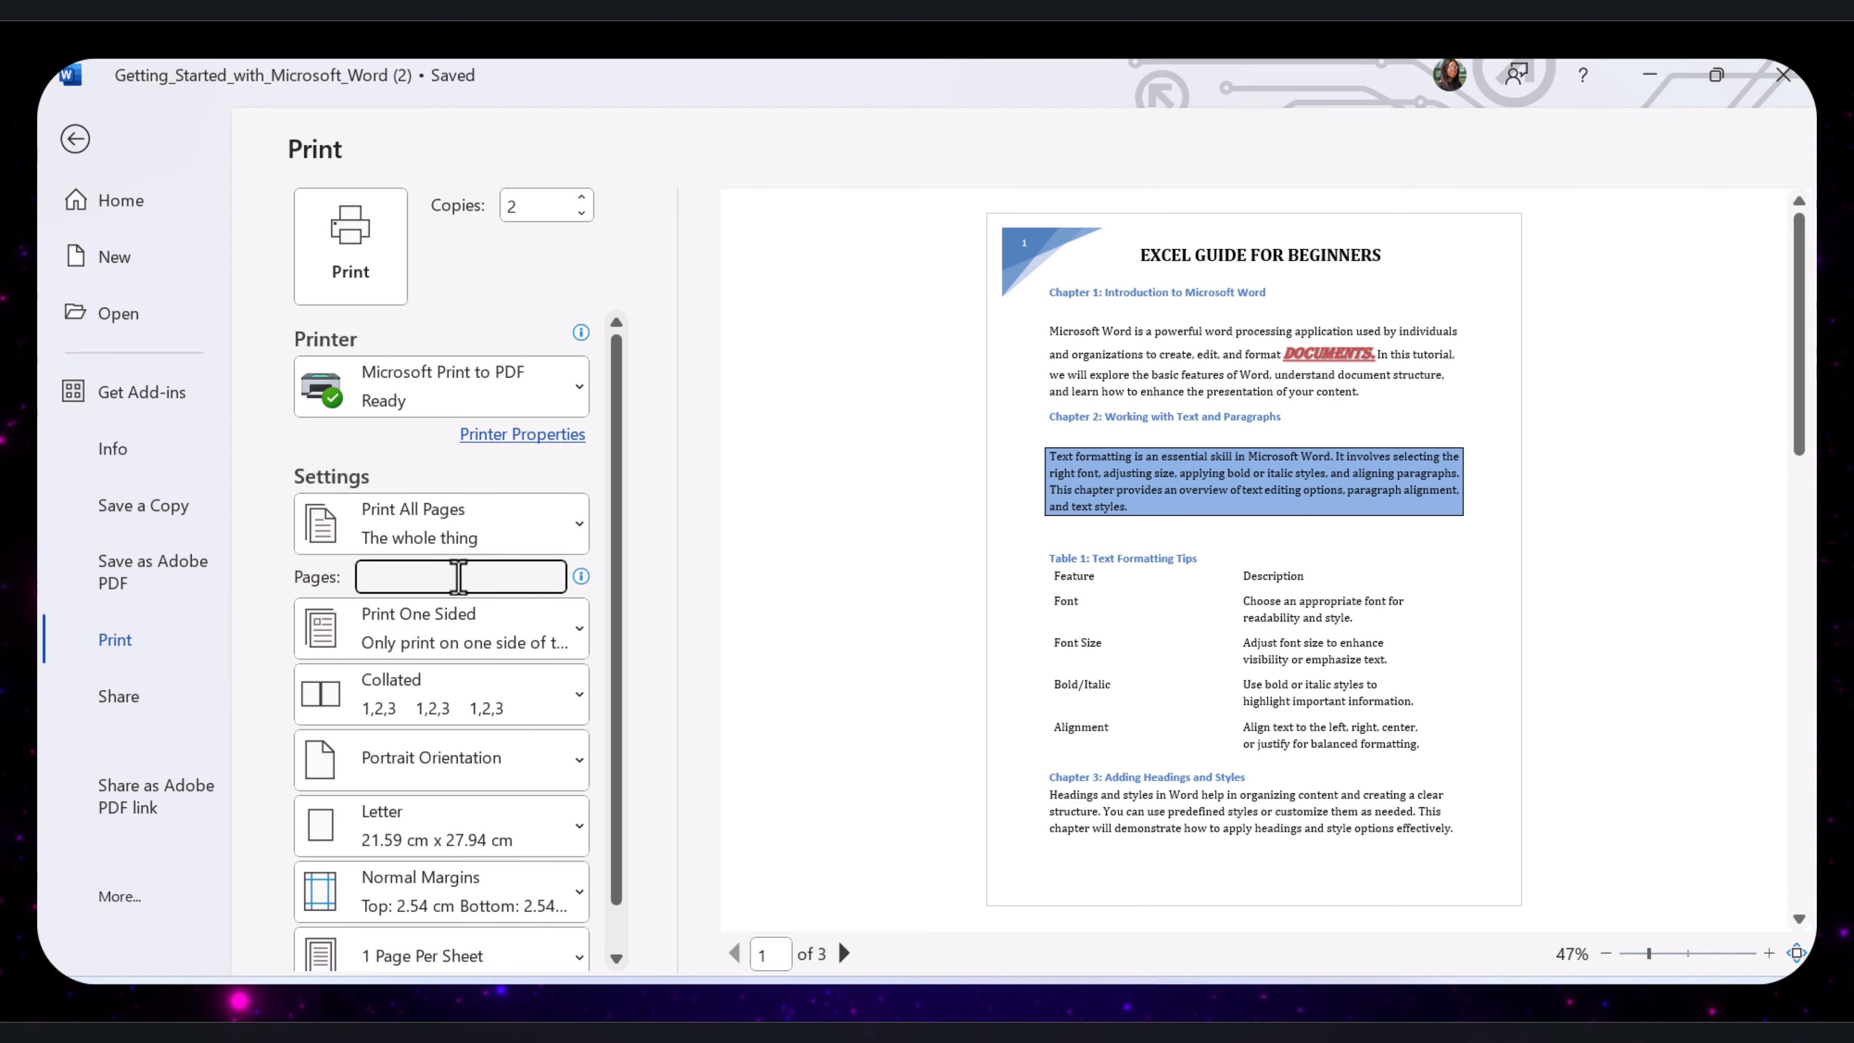
pyautogui.click(75, 140)
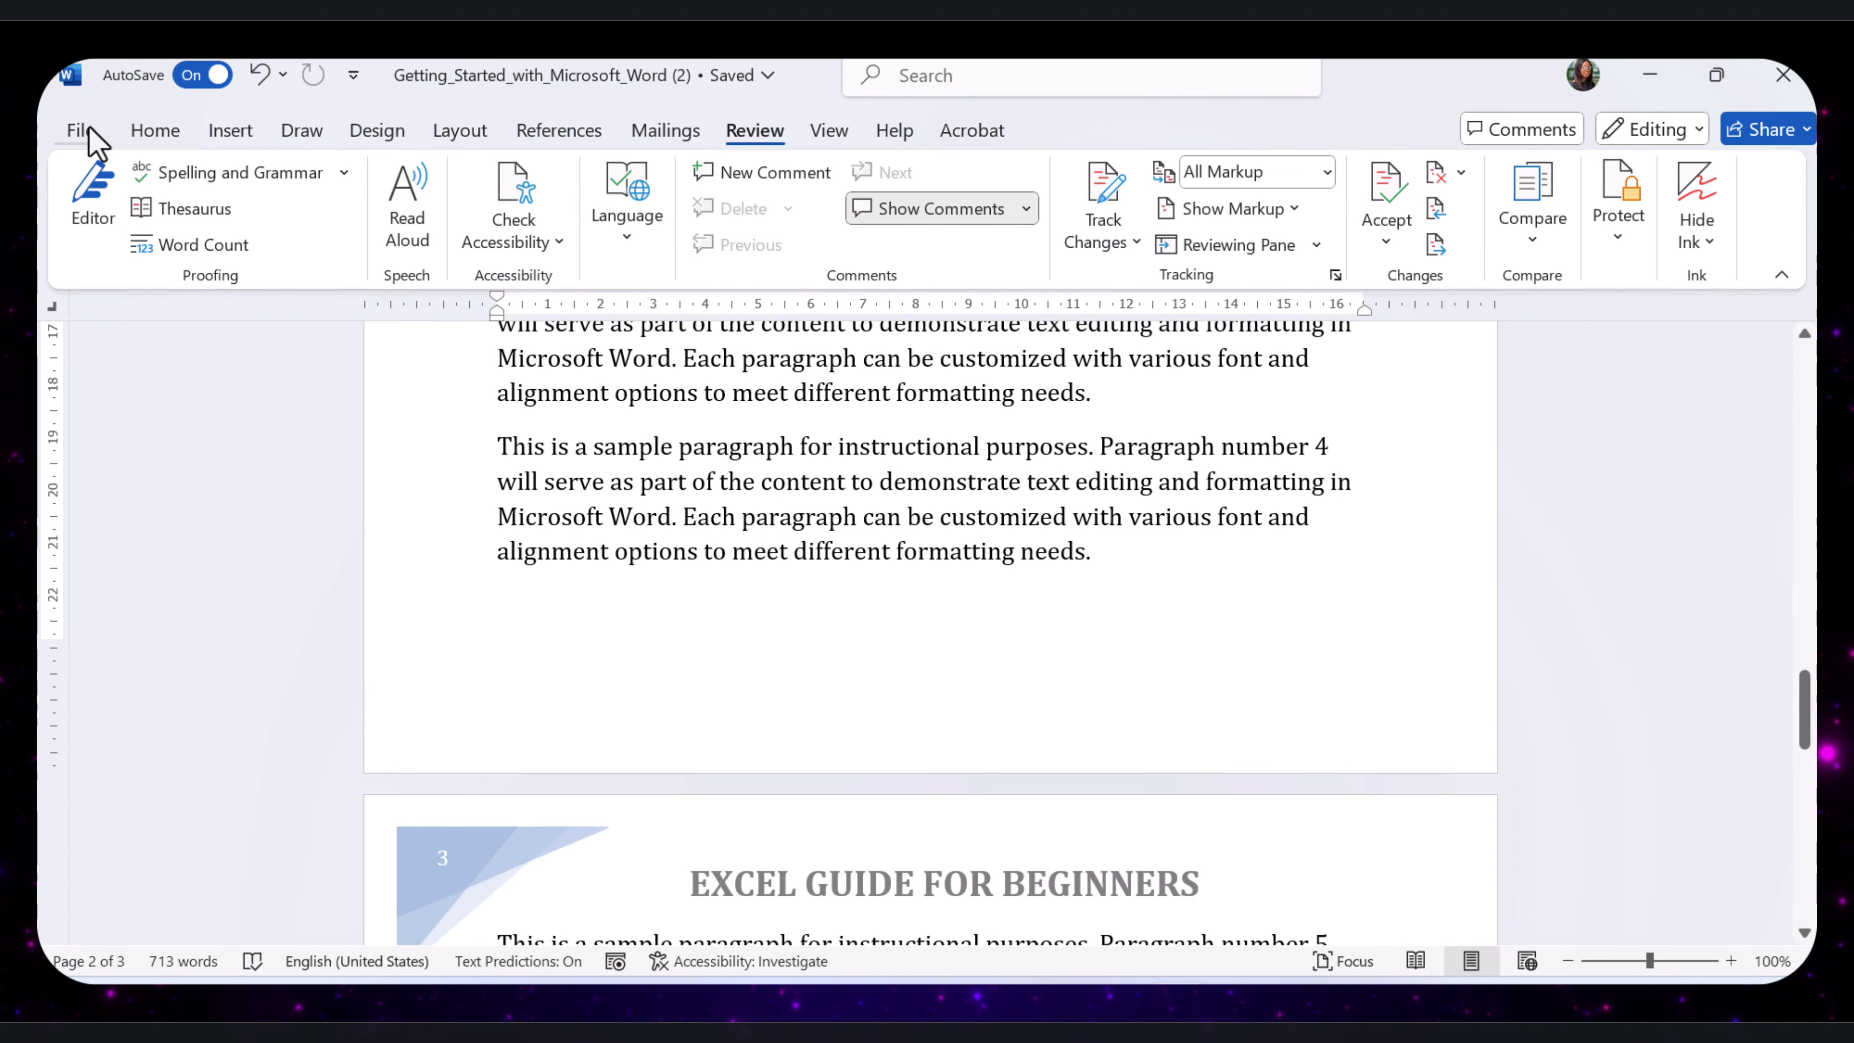
# Examine the document's export options and the ways to share it by email.
pyautogui.click(89, 128)
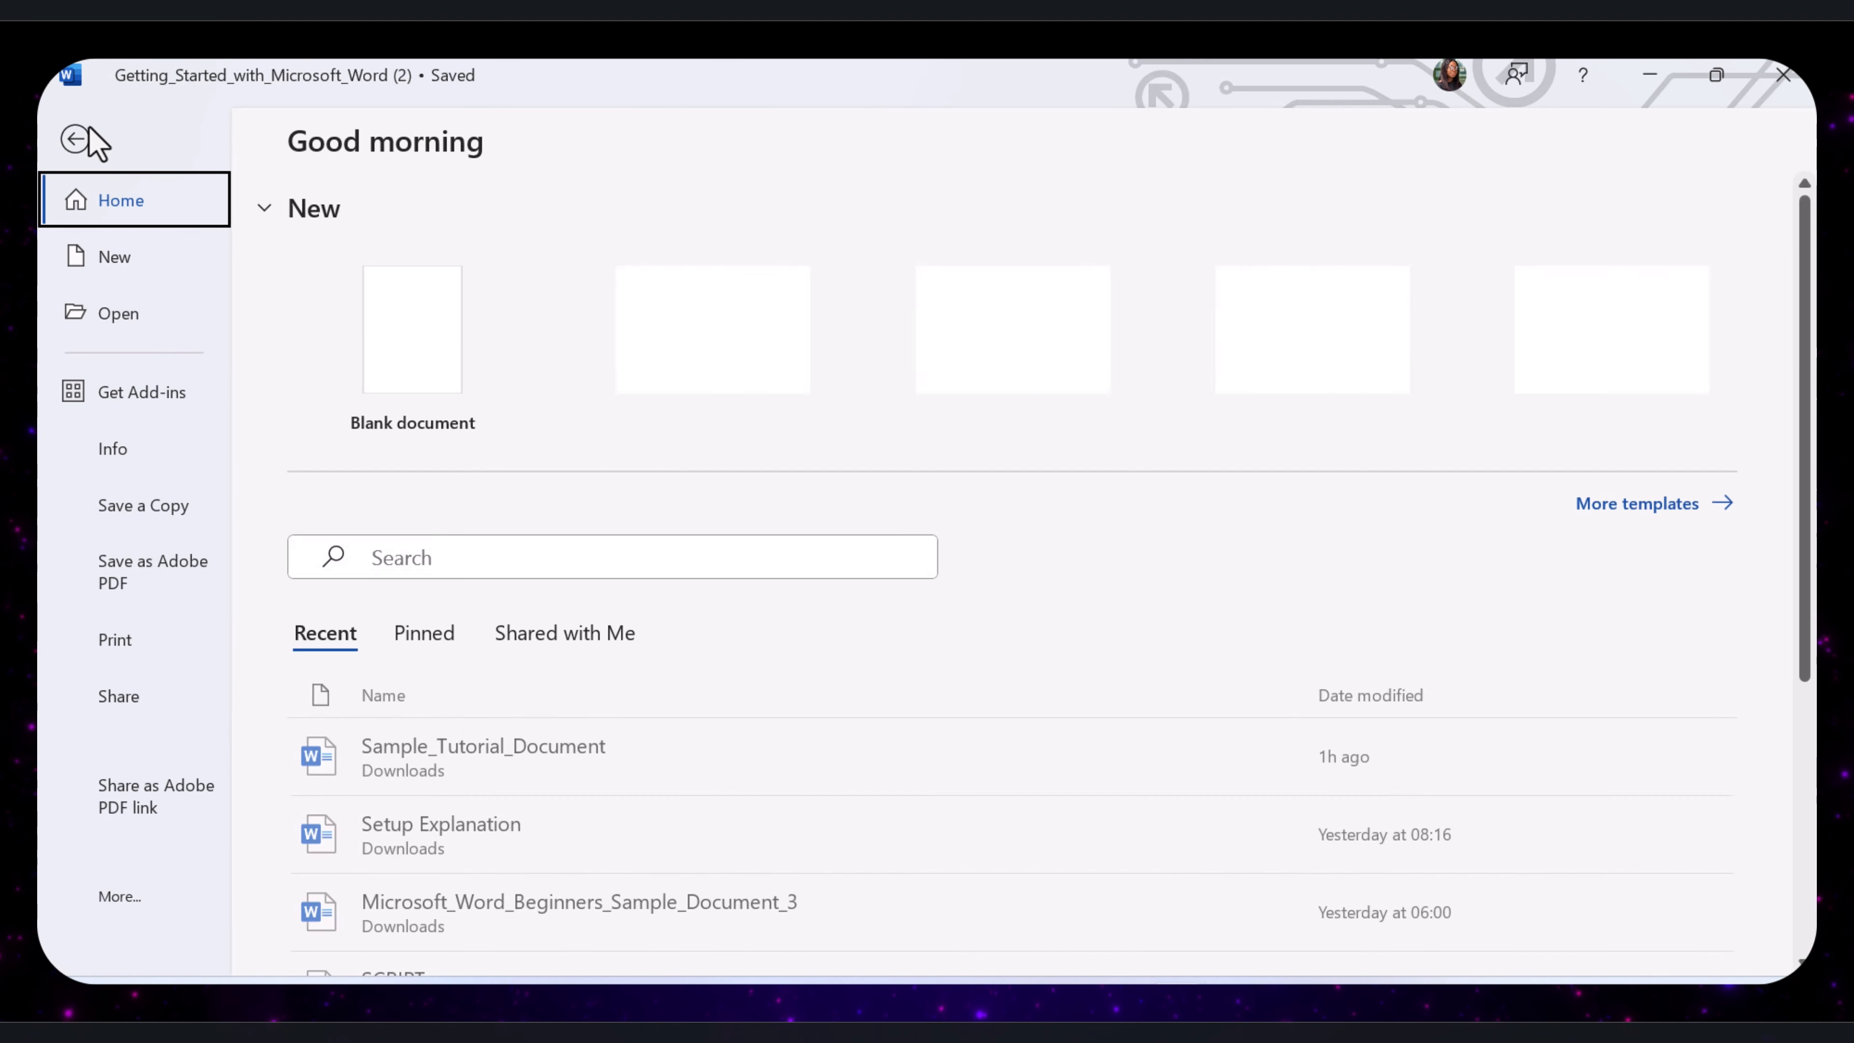
pyautogui.click(143, 901)
pyautogui.click(340, 657)
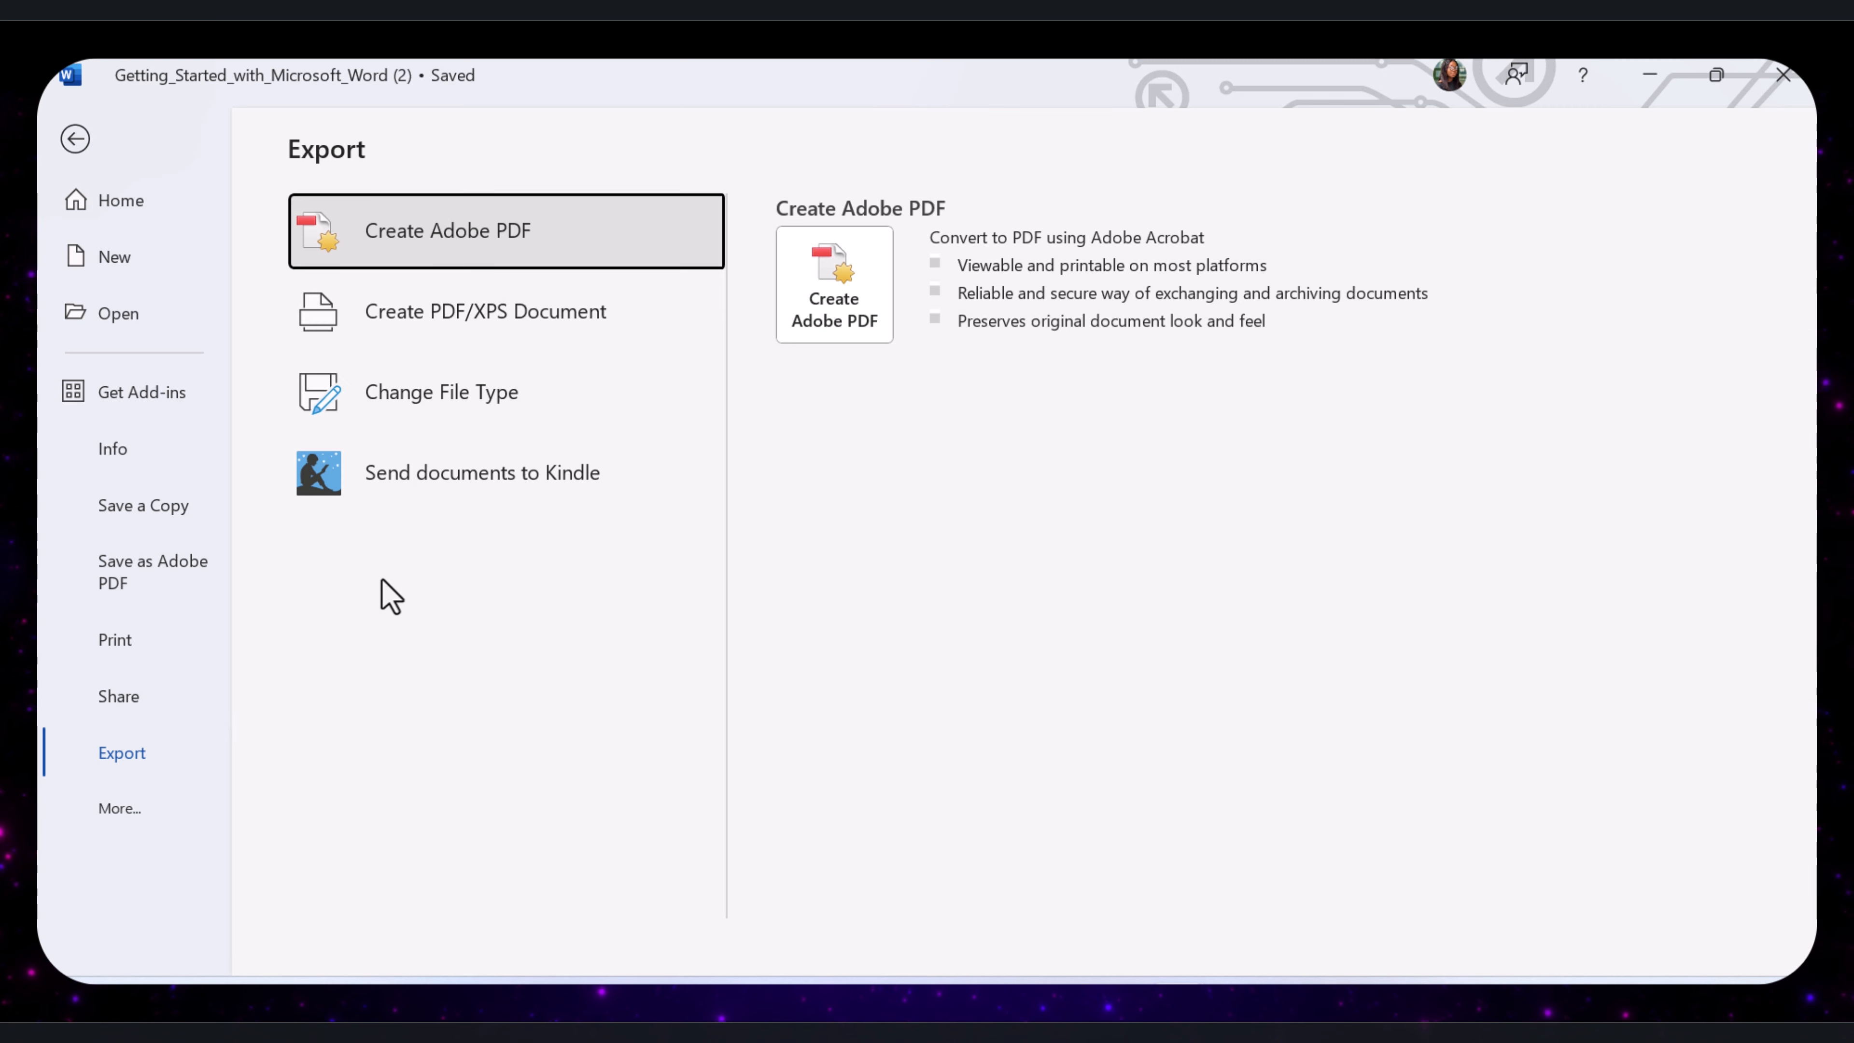
pyautogui.click(139, 701)
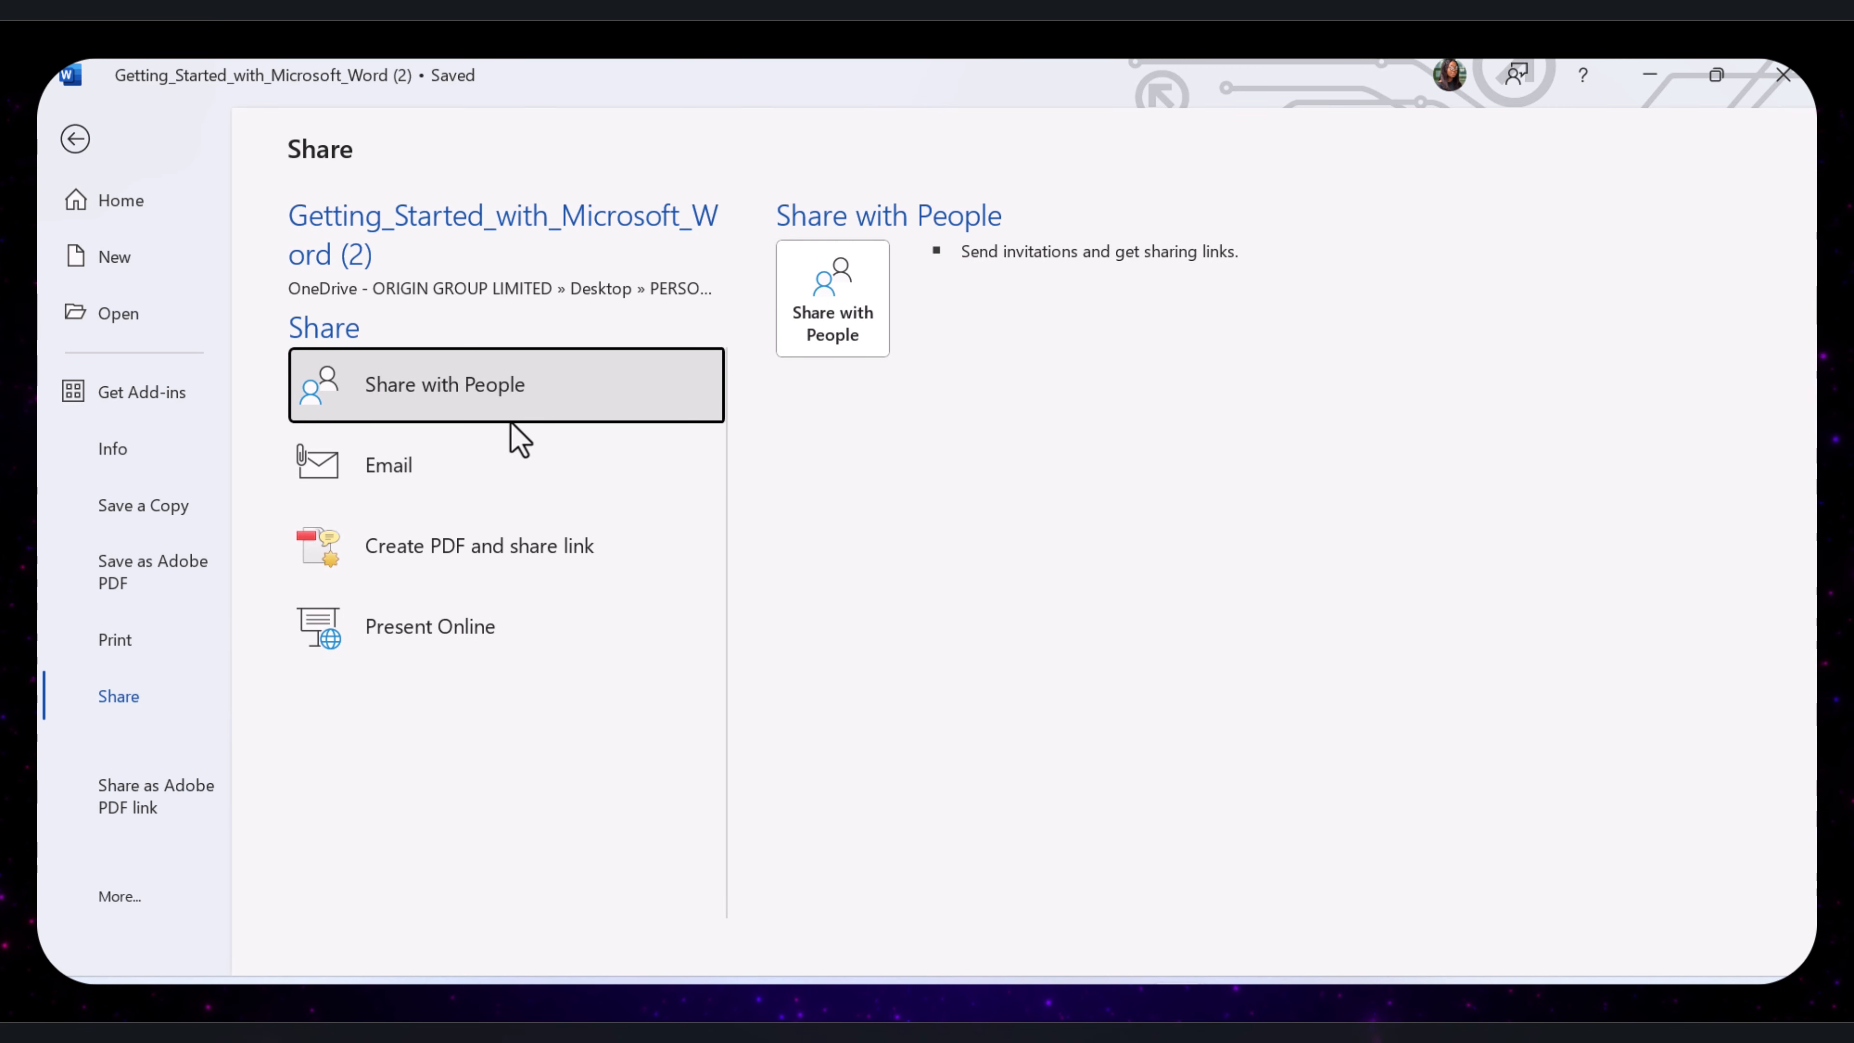
pyautogui.click(521, 467)
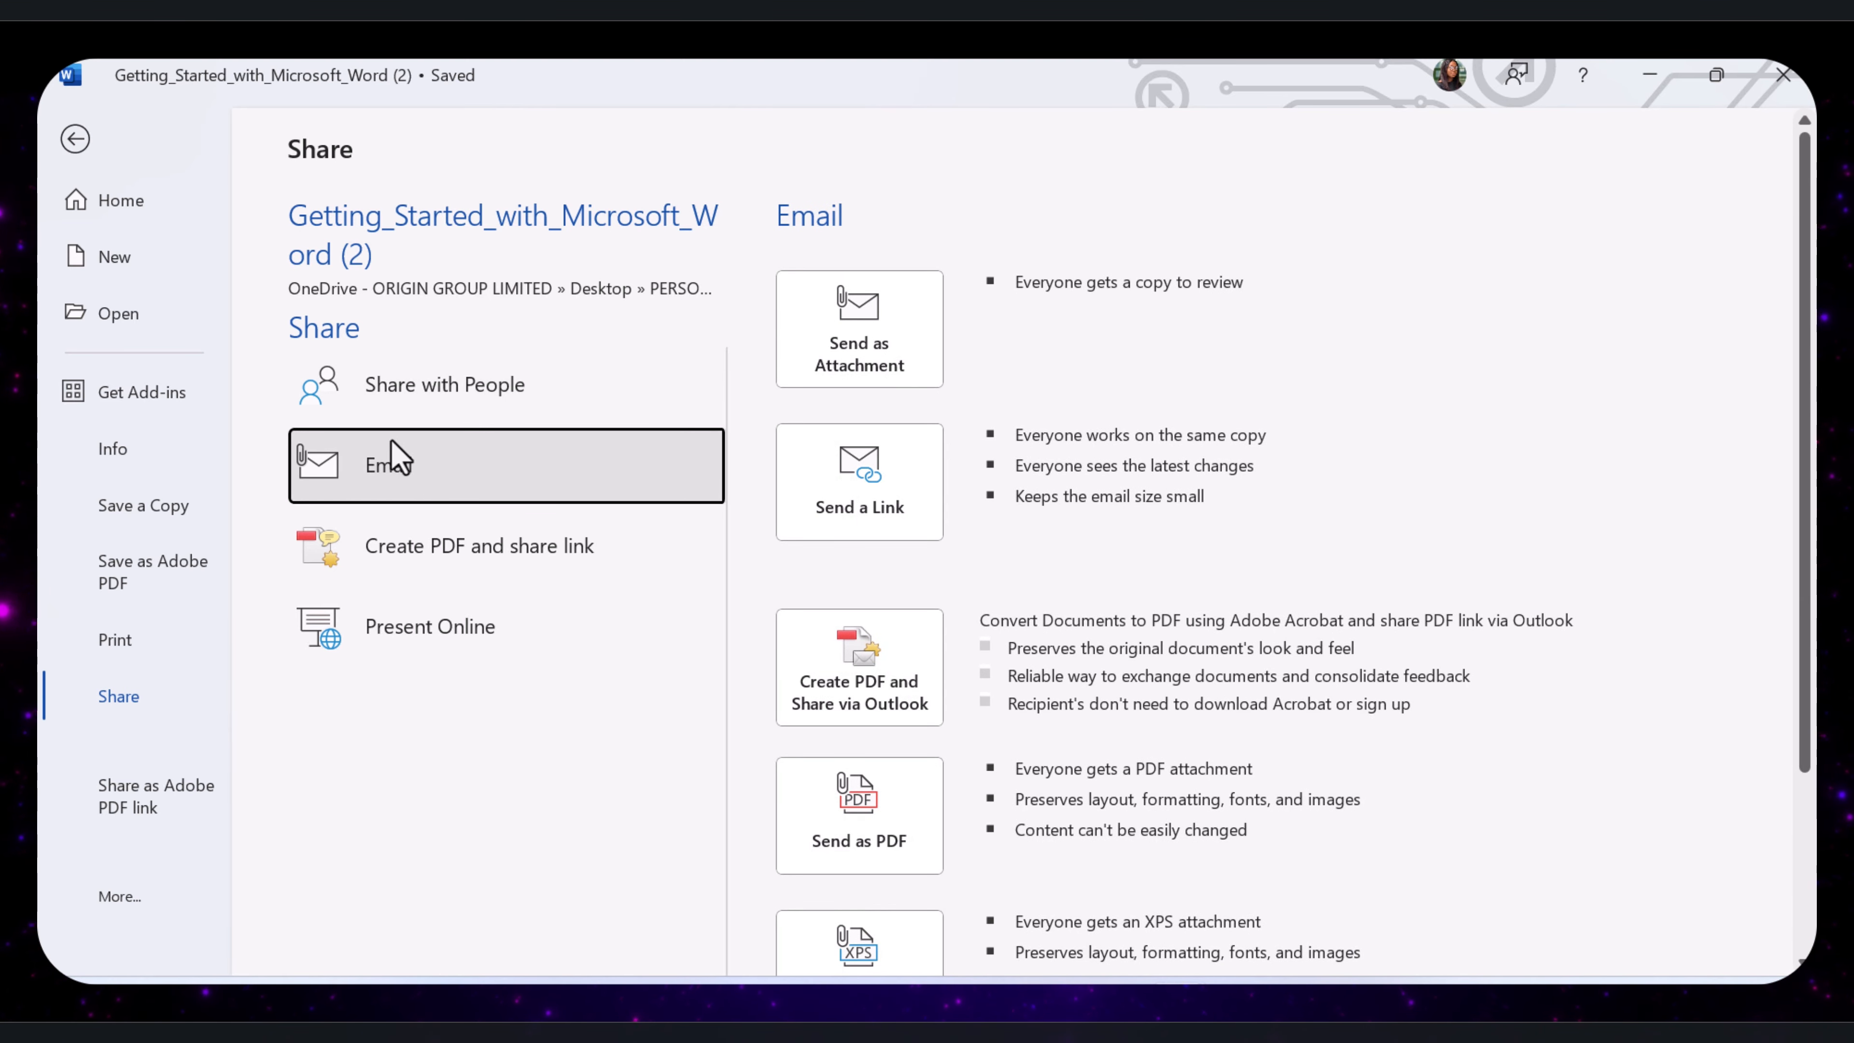